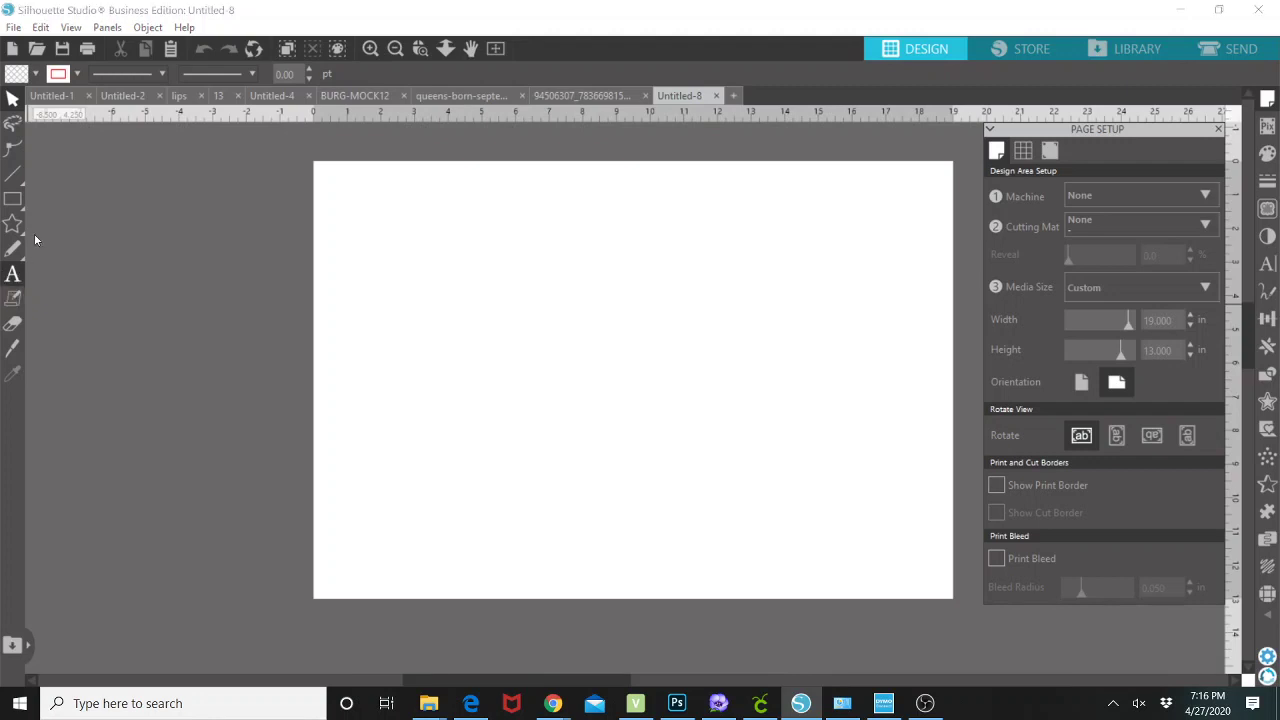
mouse_move(14, 249)
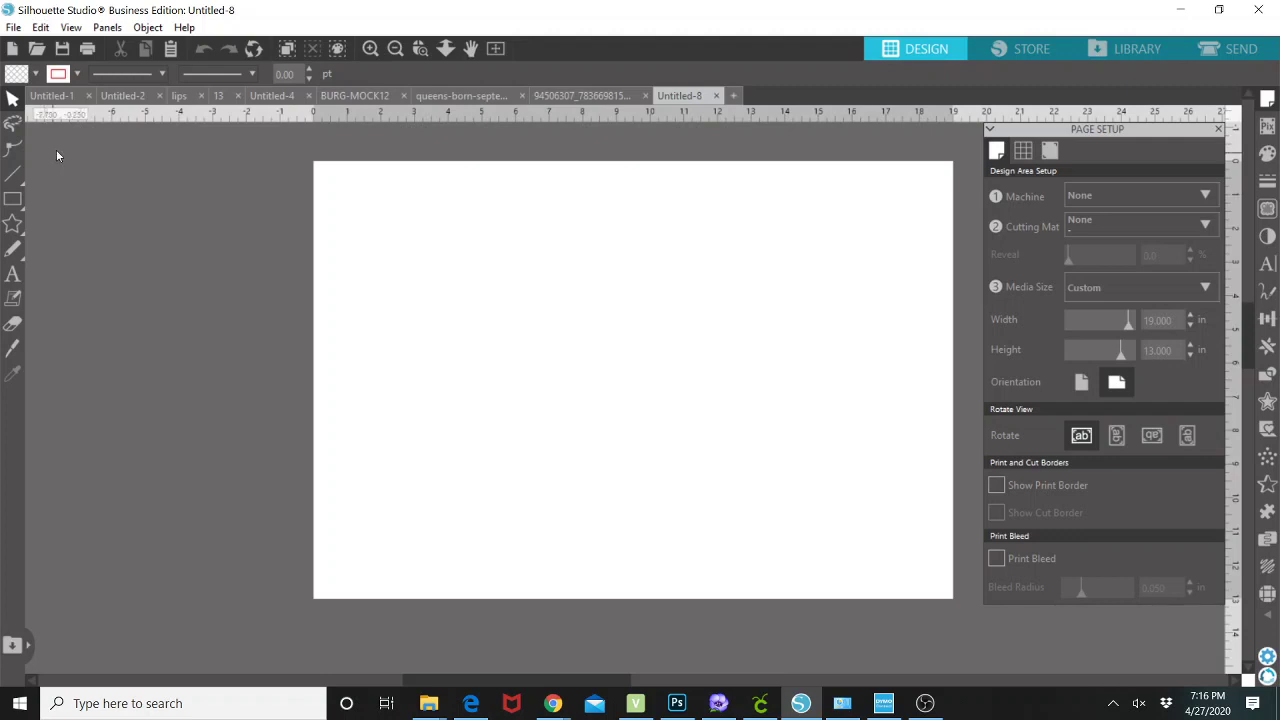
key(f)
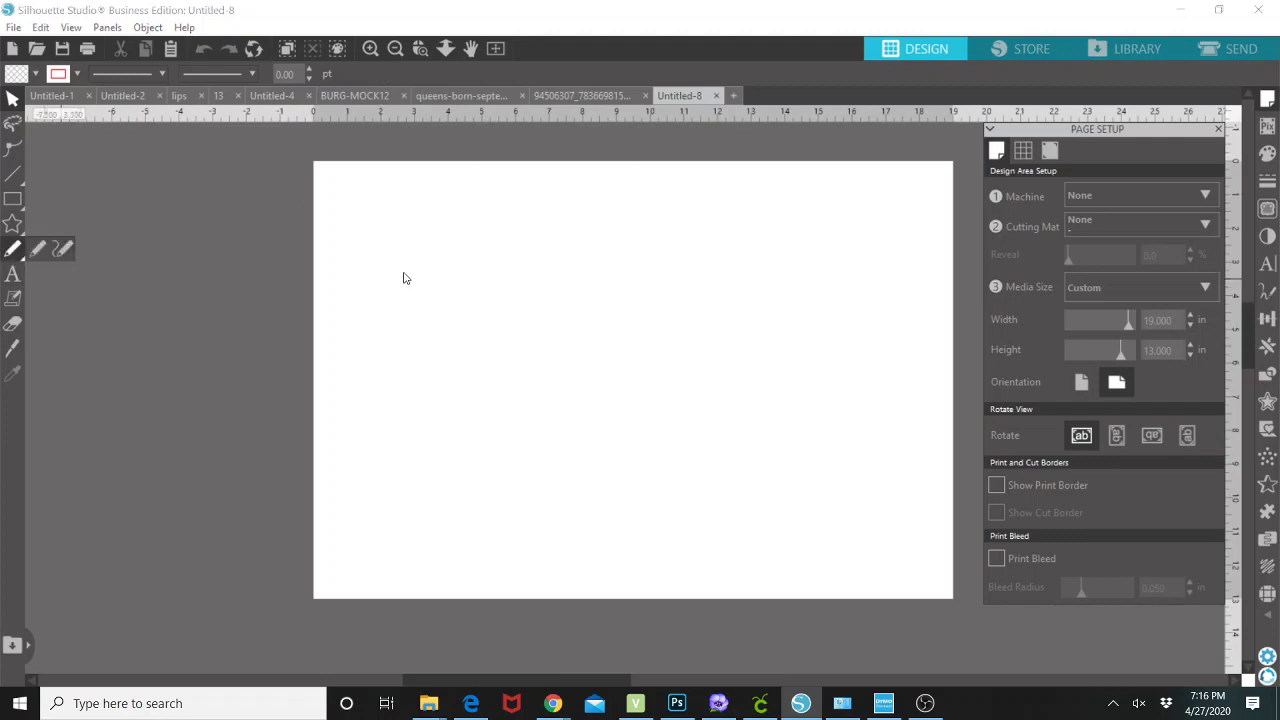
Step: Open the "thumbnail (3)" design of the baby in a pink tutu from the library's User Designs folder
click(1148, 52)
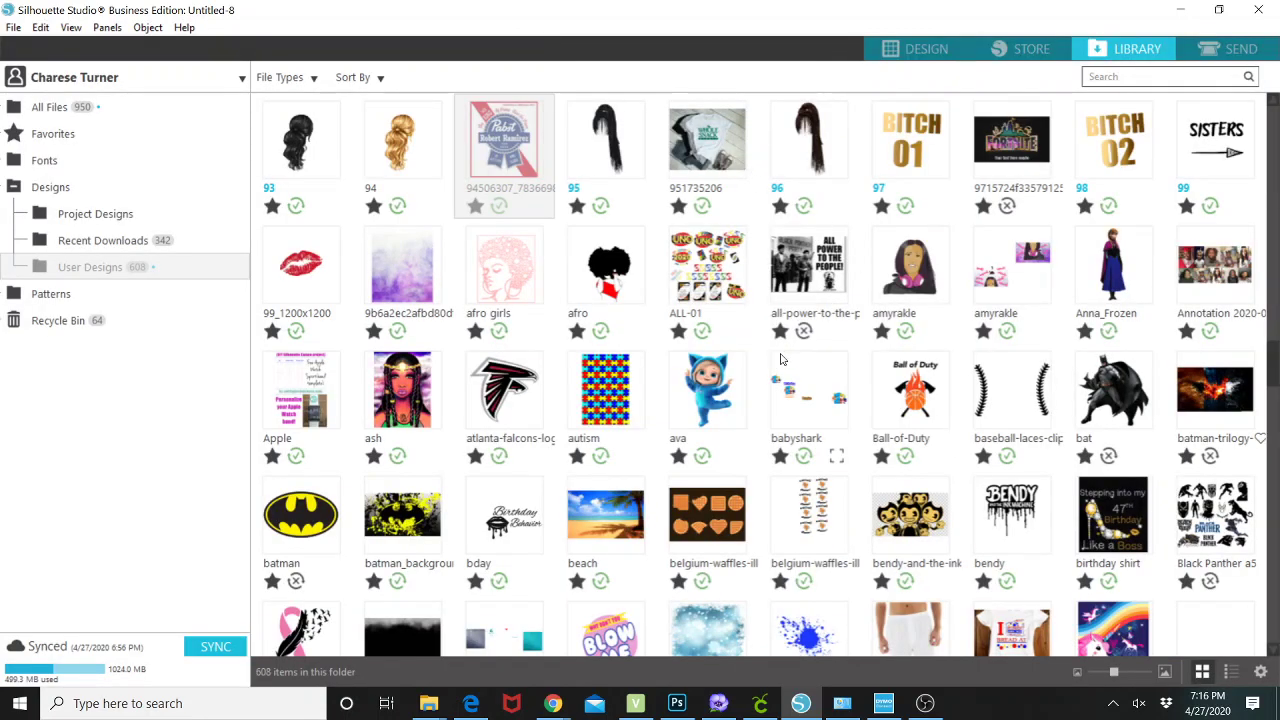
scroll(785, 362, down, 3)
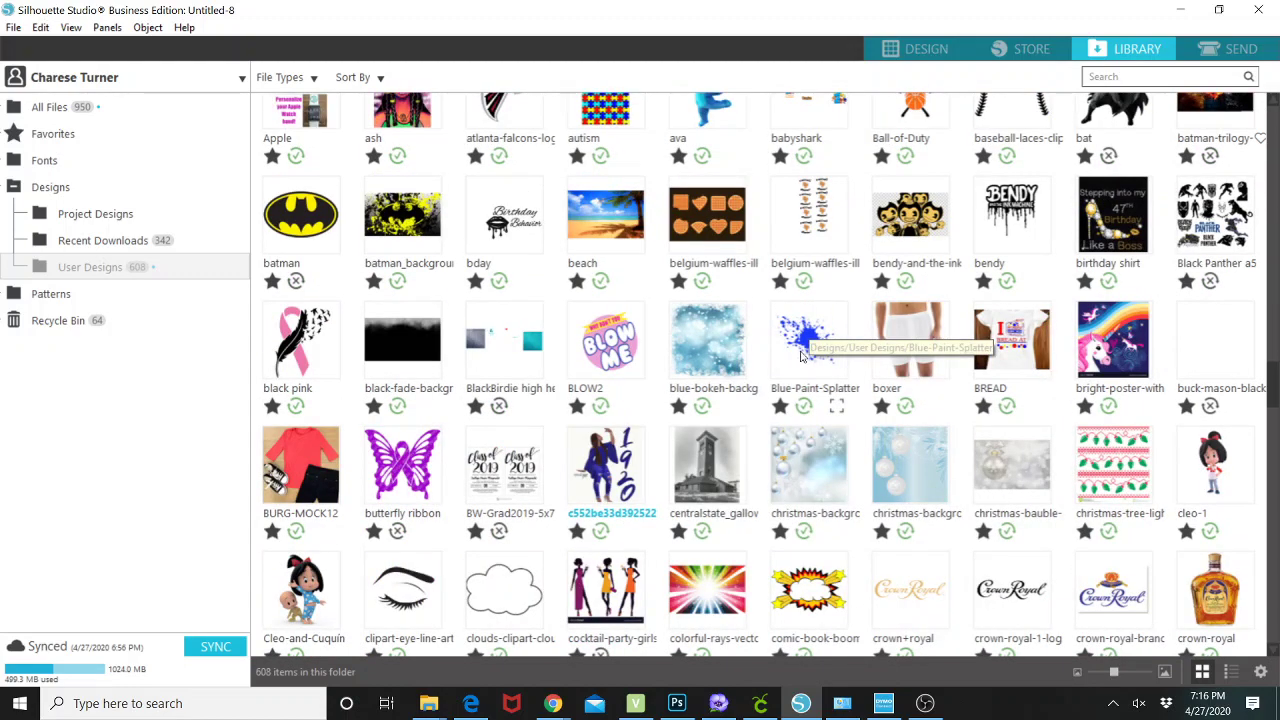
scroll(800, 358, down, 3)
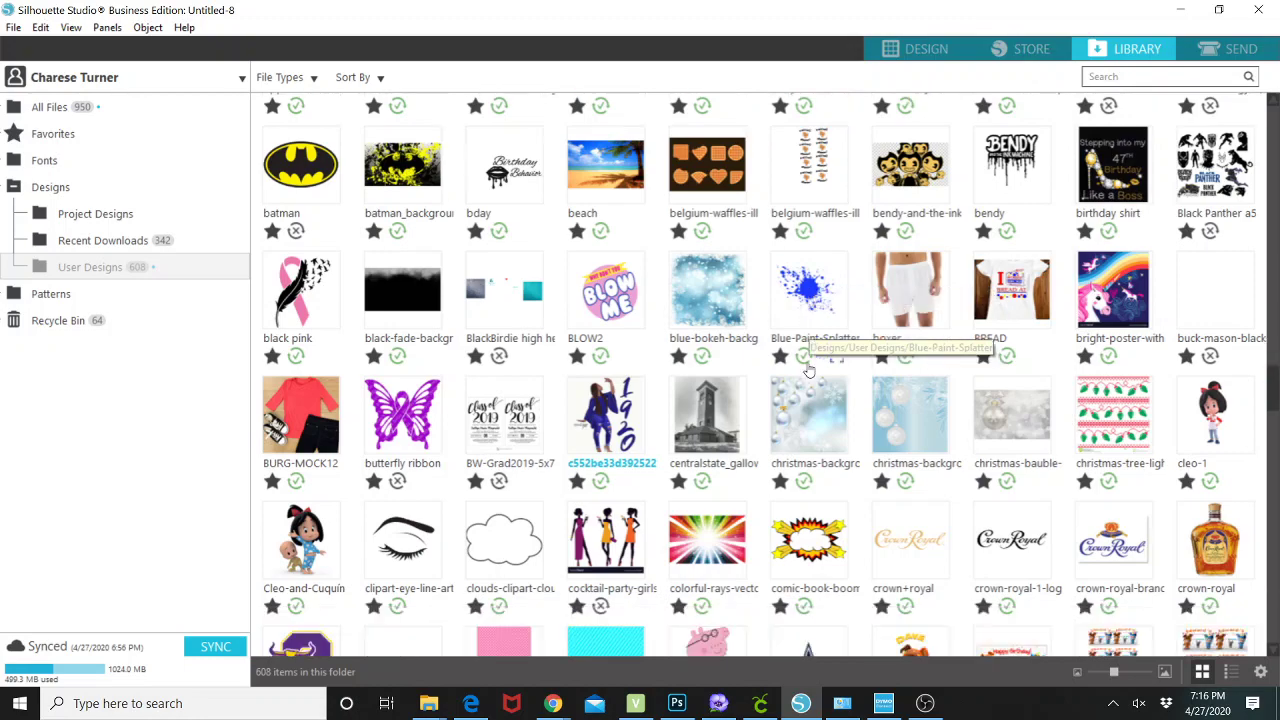
scroll(810, 370, down, 2)
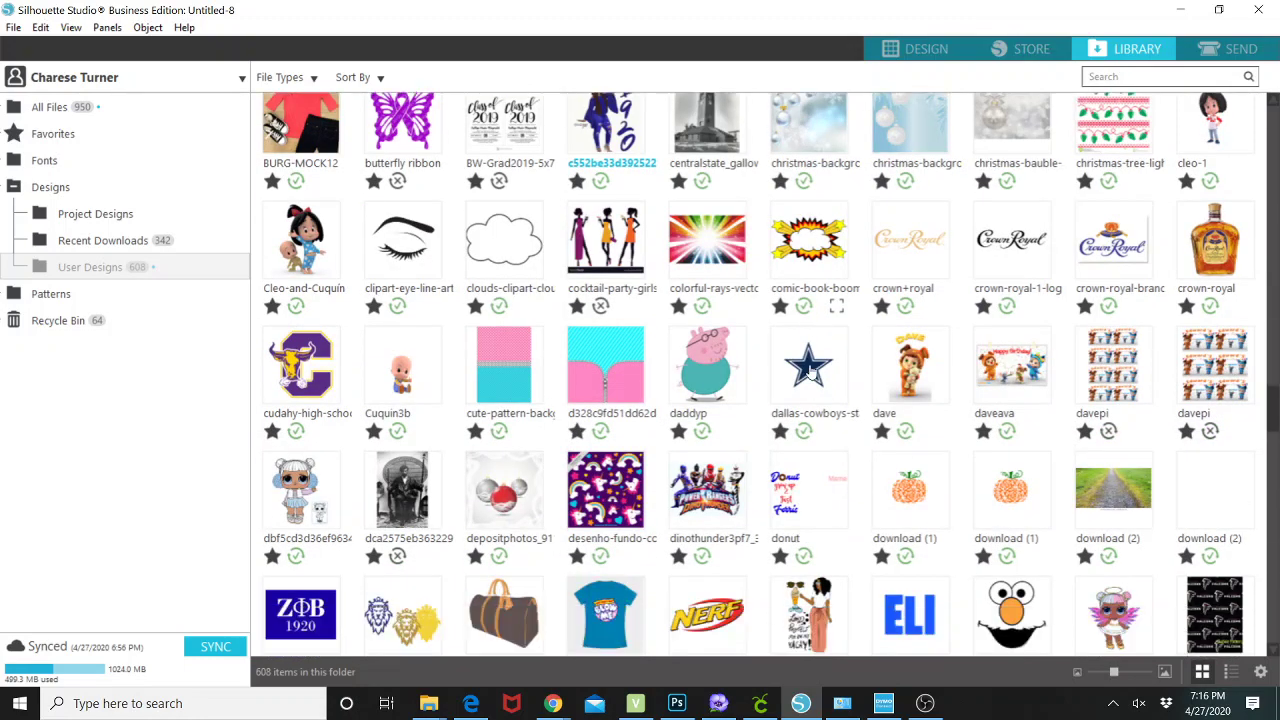
scroll(815, 367, down, 2)
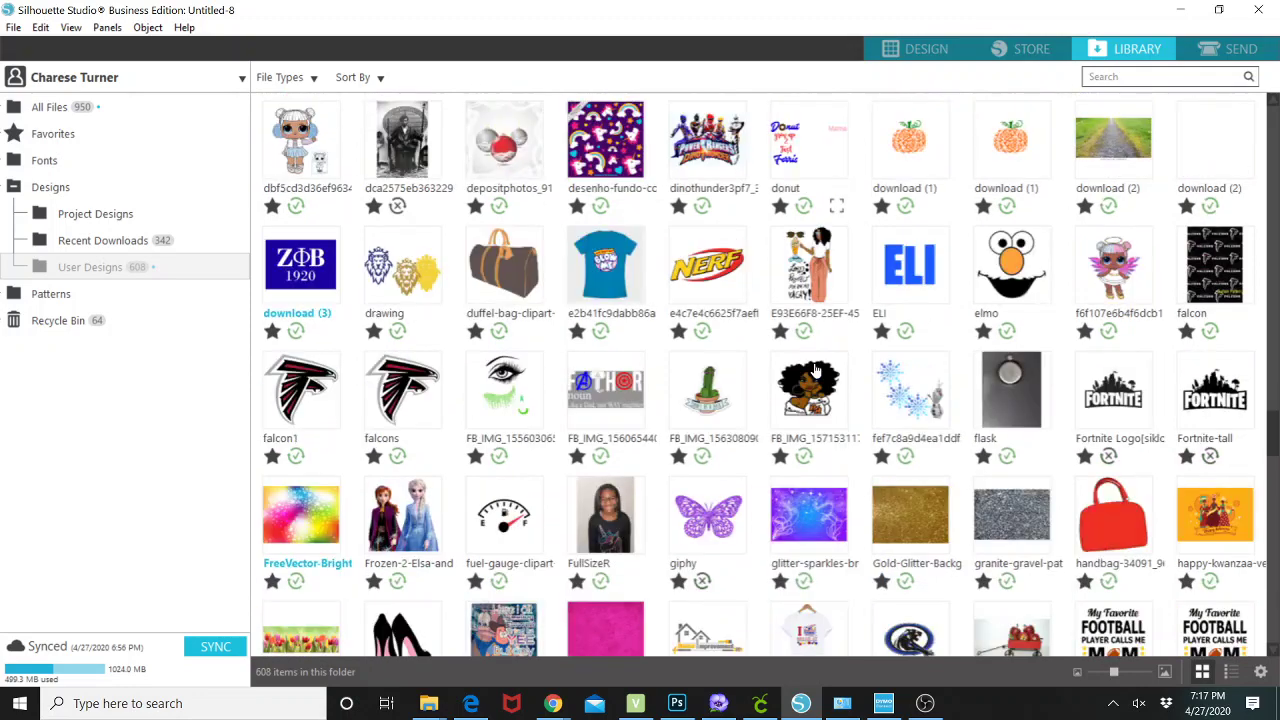
scroll(815, 370, down, 1)
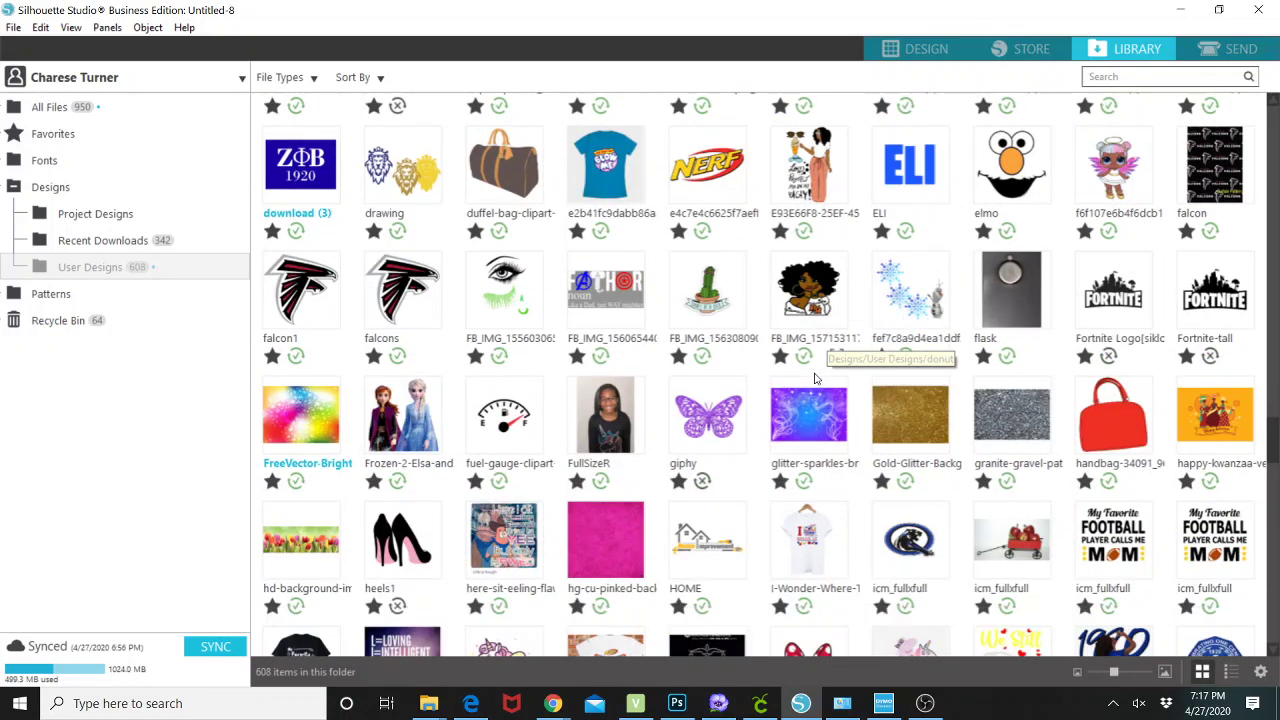
scroll(815, 378, down, 2)
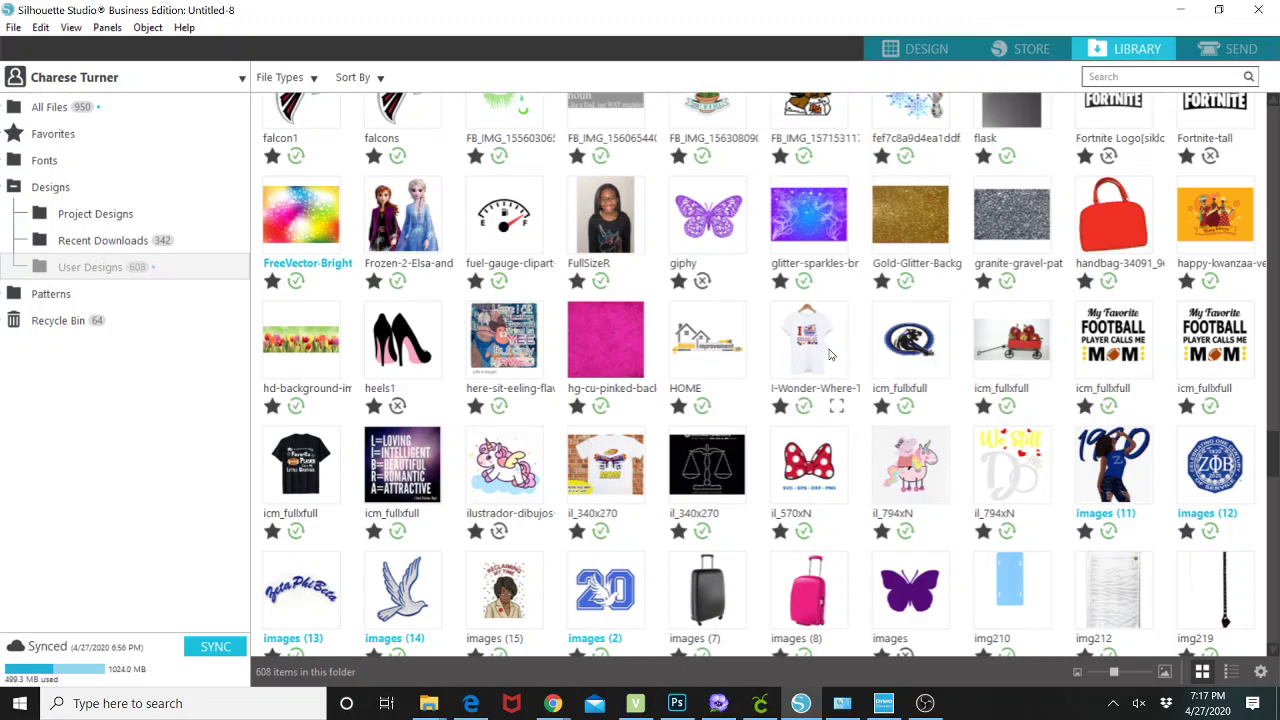
scroll(828, 358, down, 2)
scroll(828, 355, down, 3)
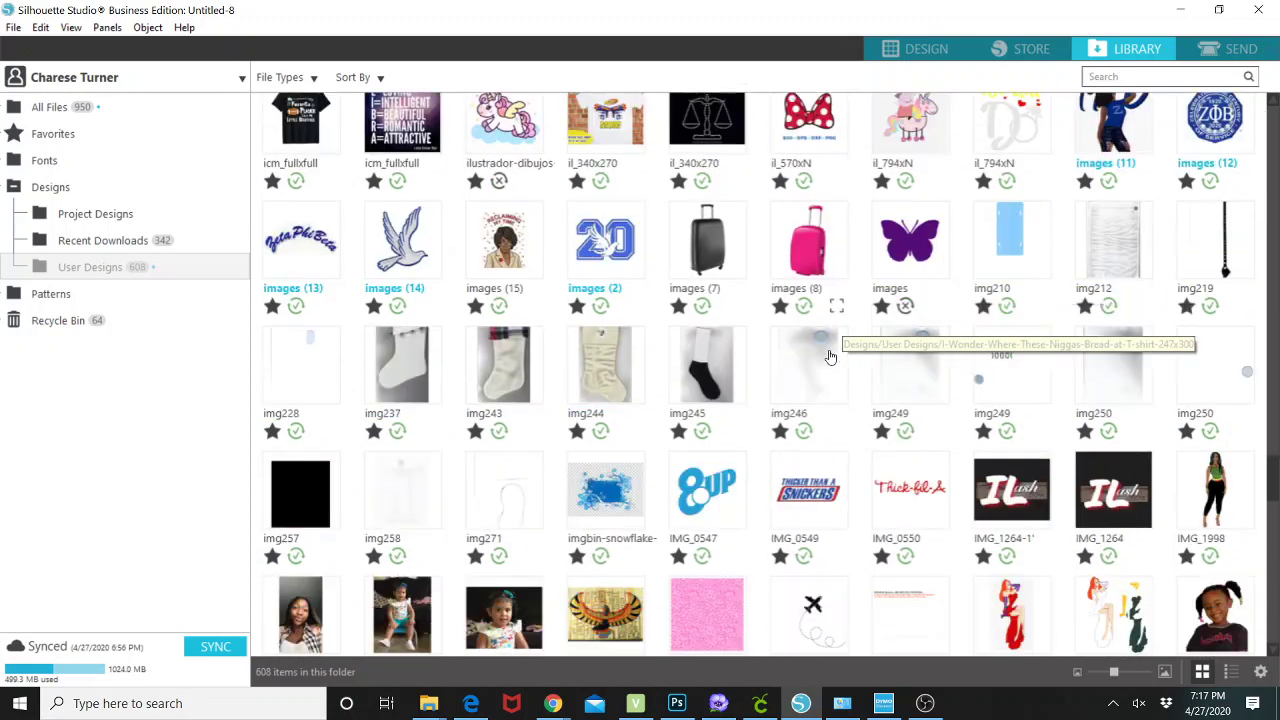
scroll(830, 362, down, 1)
scroll(829, 362, down, 3)
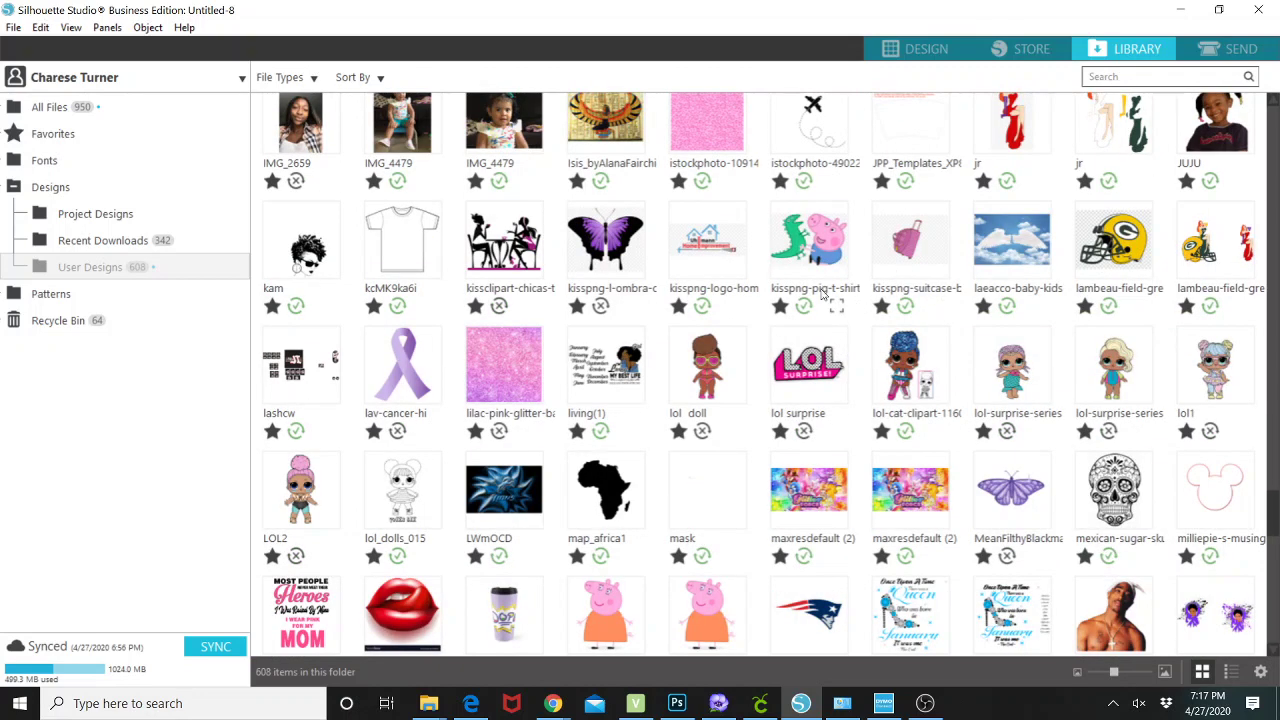
scroll(803, 320, down, 3)
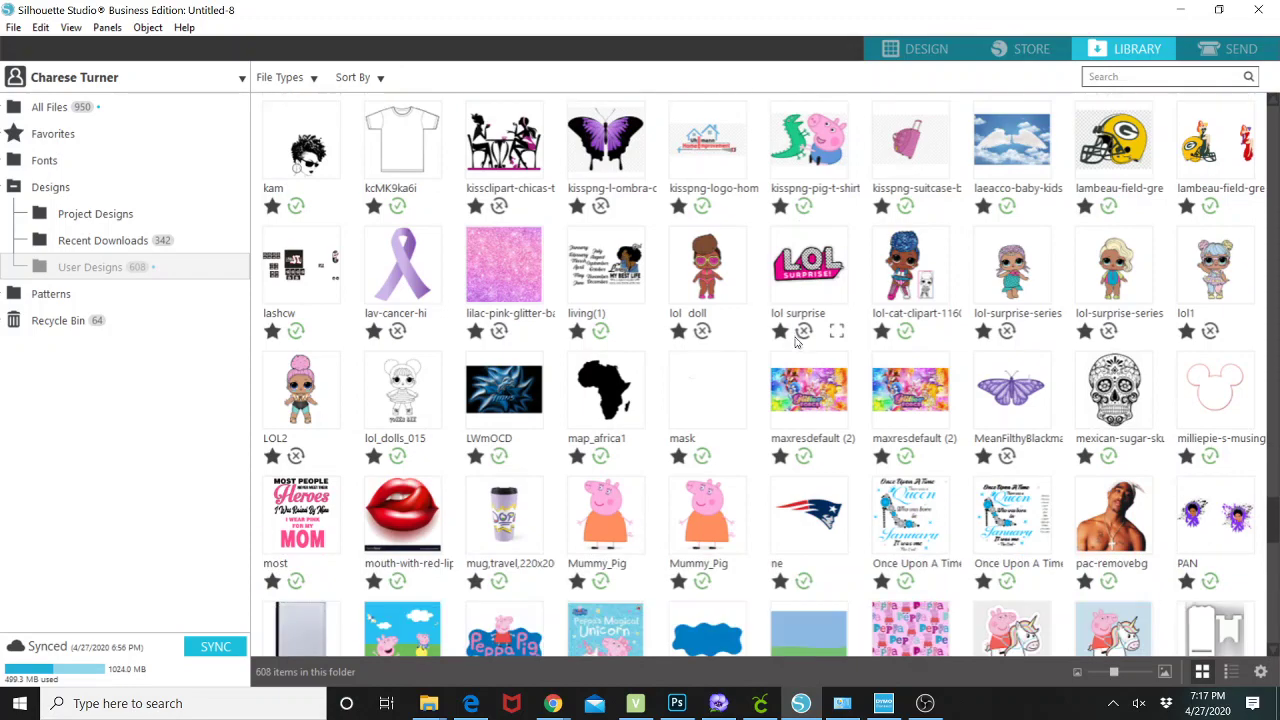
scroll(797, 355, down, 1)
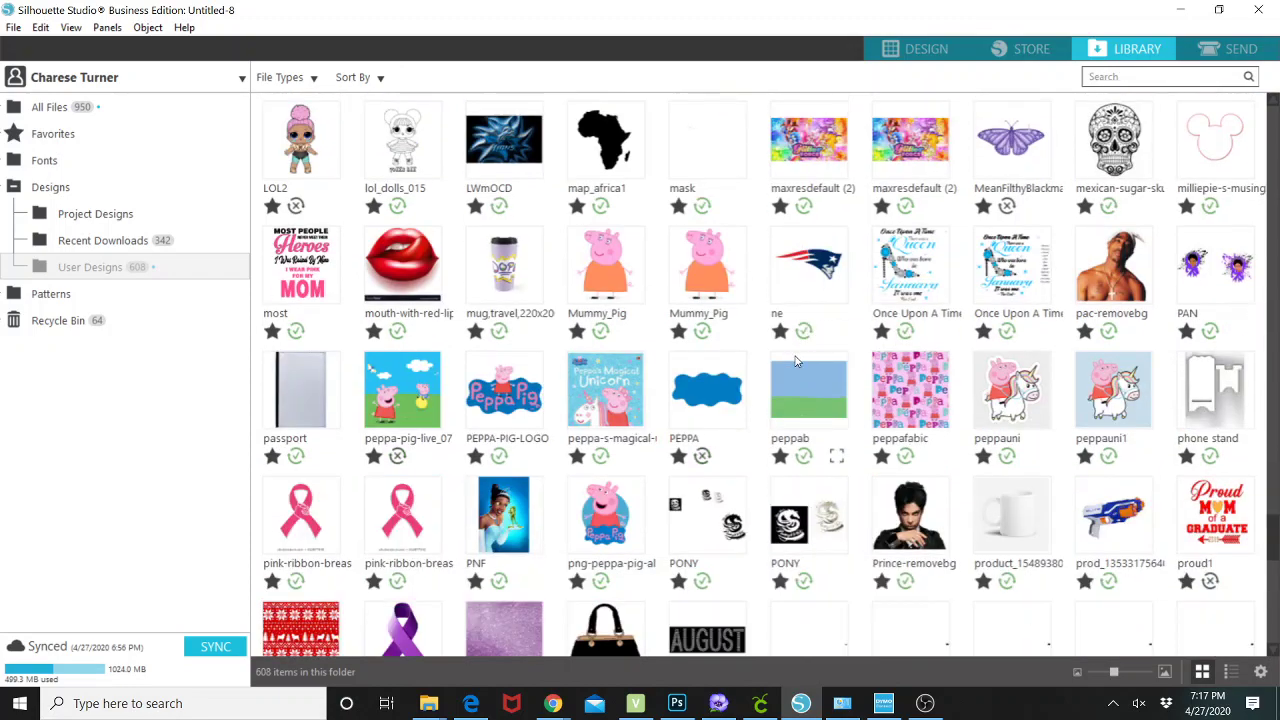
scroll(800, 370, down, 2)
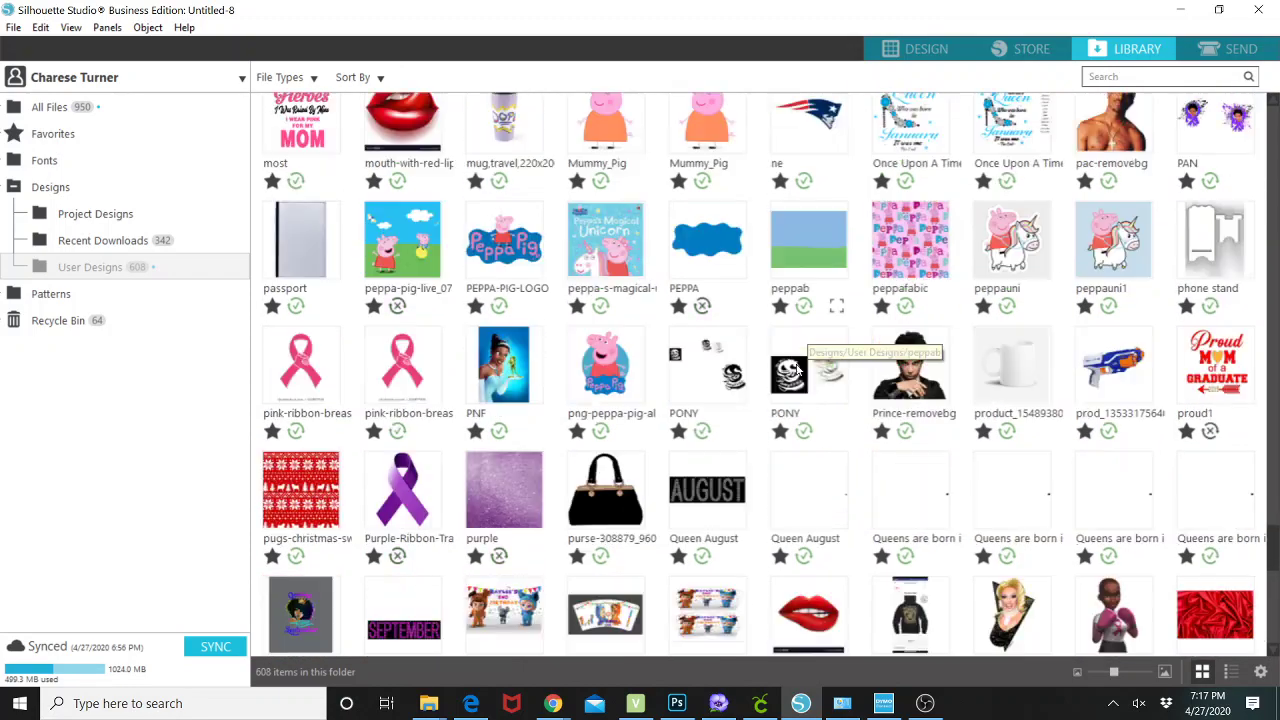
scroll(801, 390, down, 2)
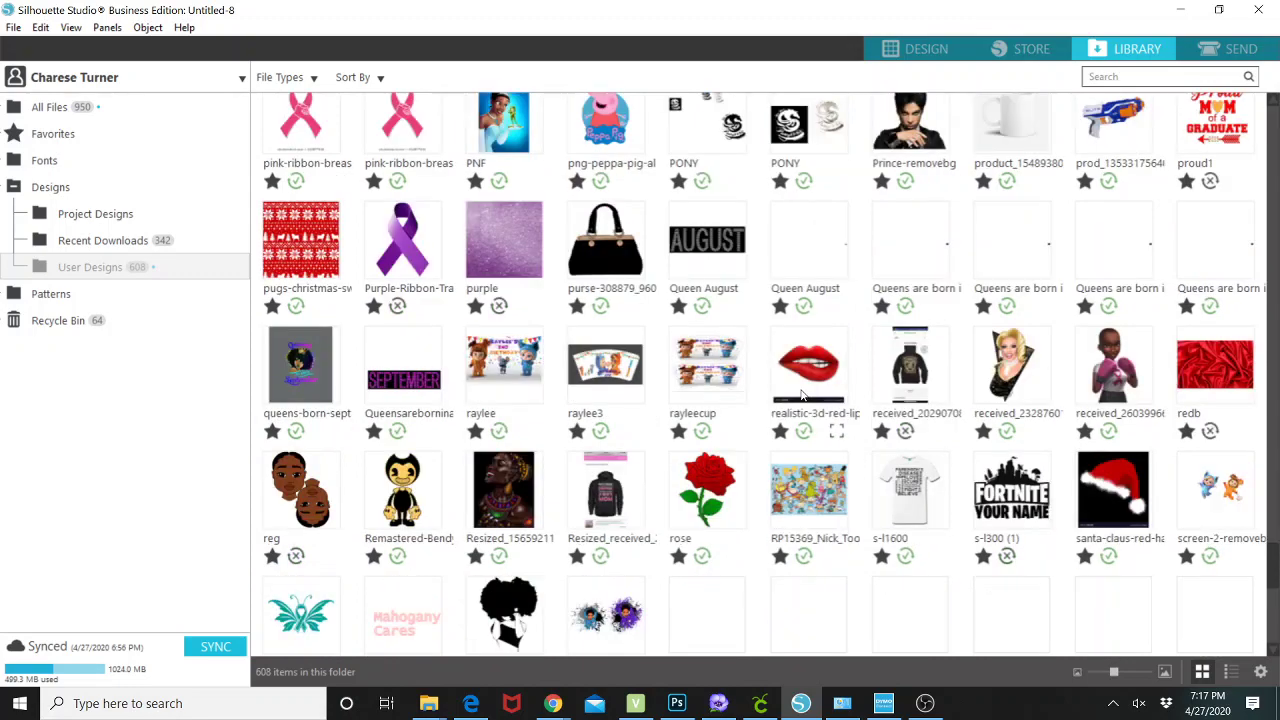
scroll(800, 412, down, 2)
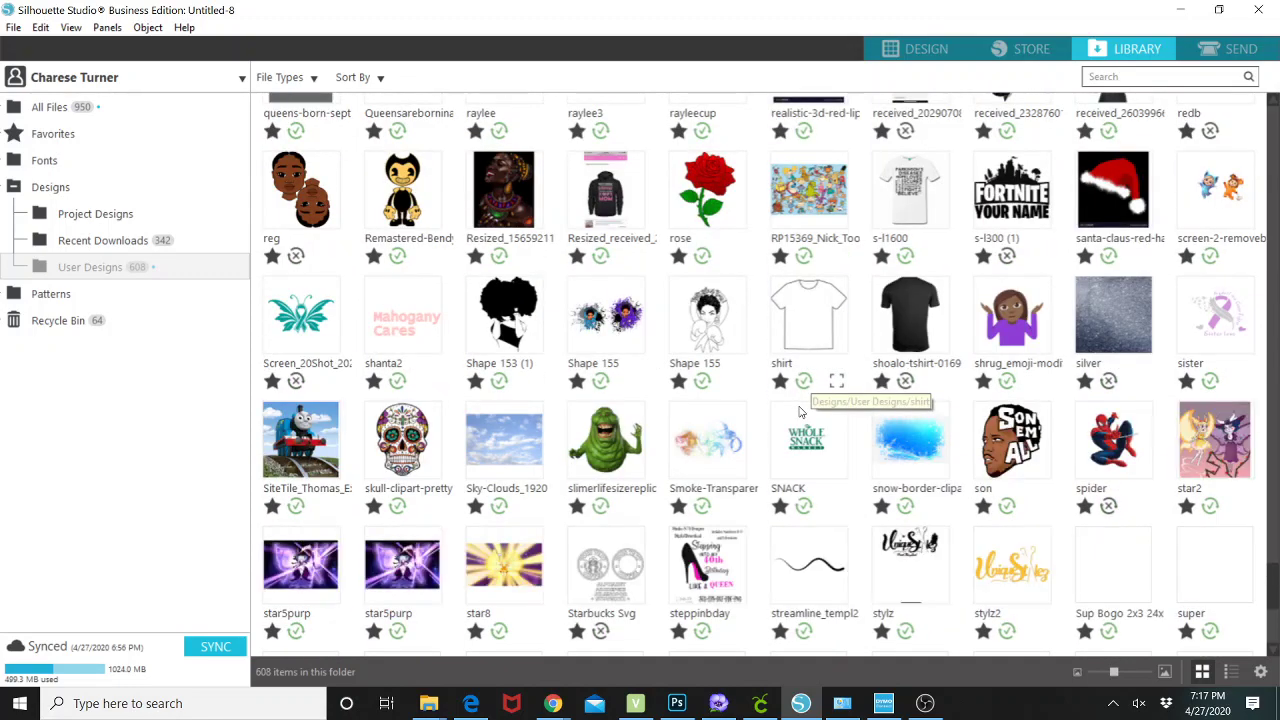
scroll(800, 412, down, 2)
scroll(800, 414, down, 2)
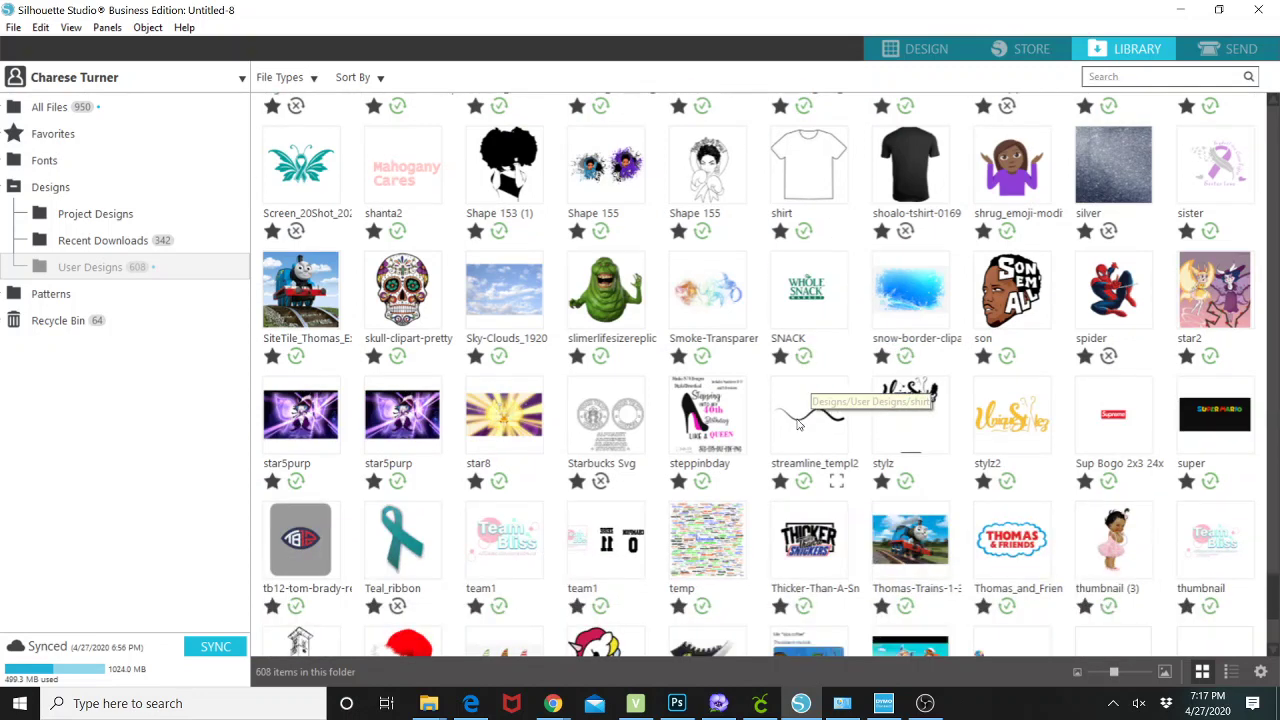
scroll(795, 436, down, 3)
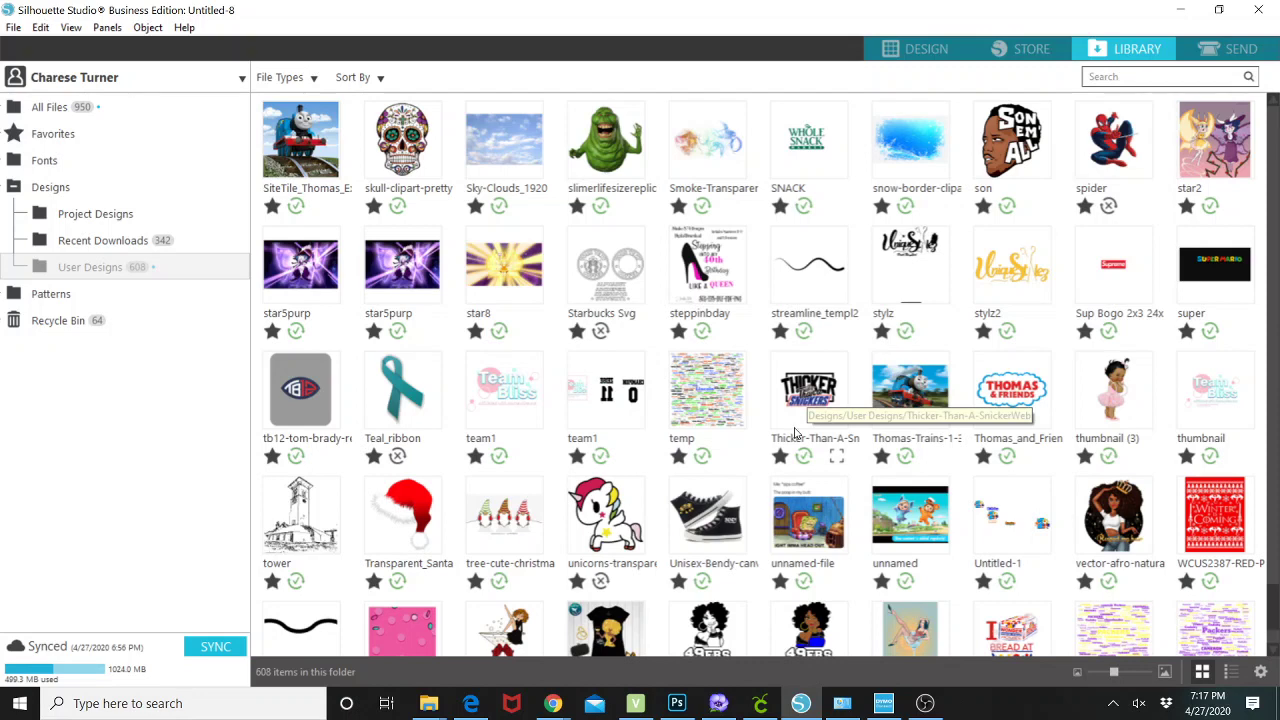
double_click(1118, 404)
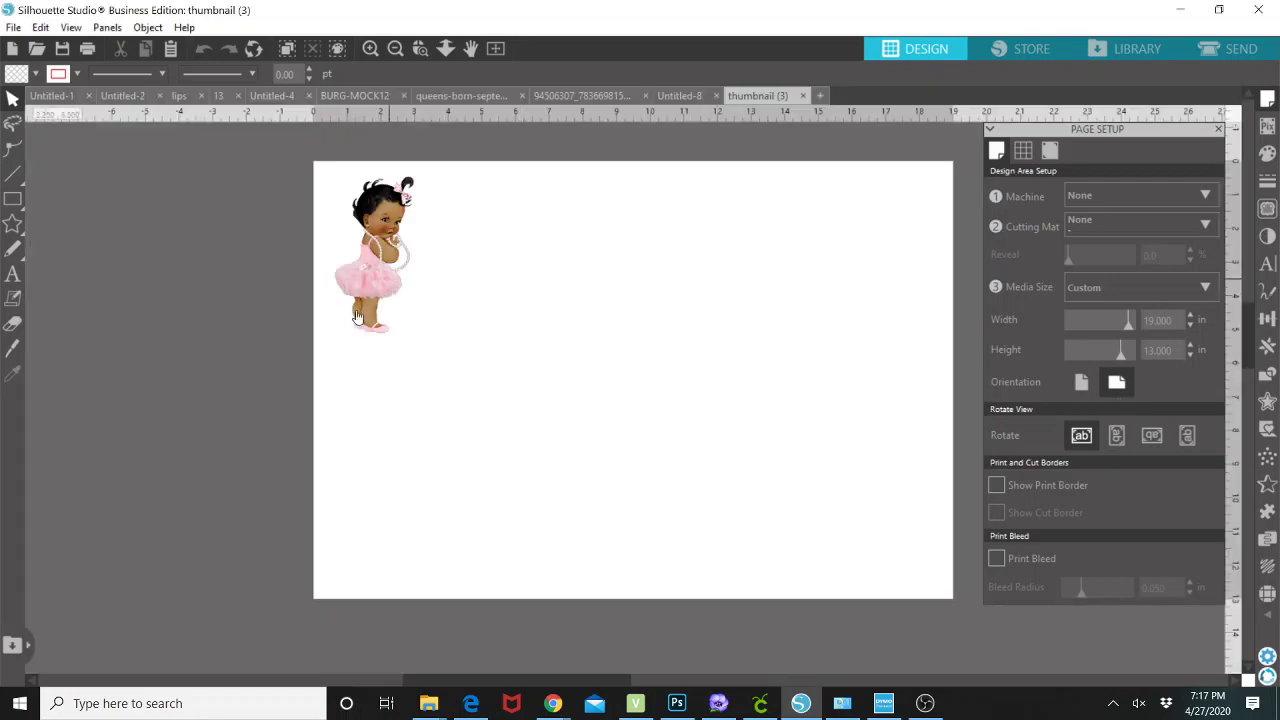
Step: Enlarge the baby image to about 6.38 in wide by 9.87 in high and position it near the middle of the page
drag(357, 316, 469, 330)
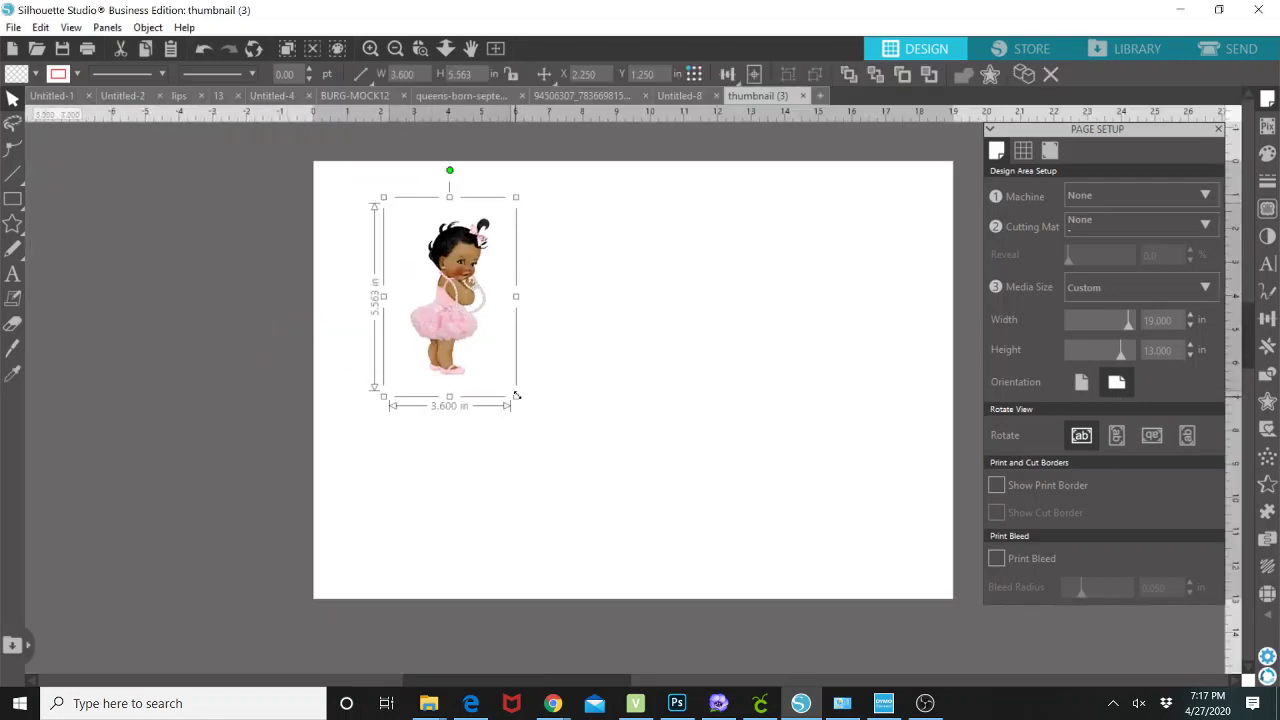
drag(516, 396, 668, 510)
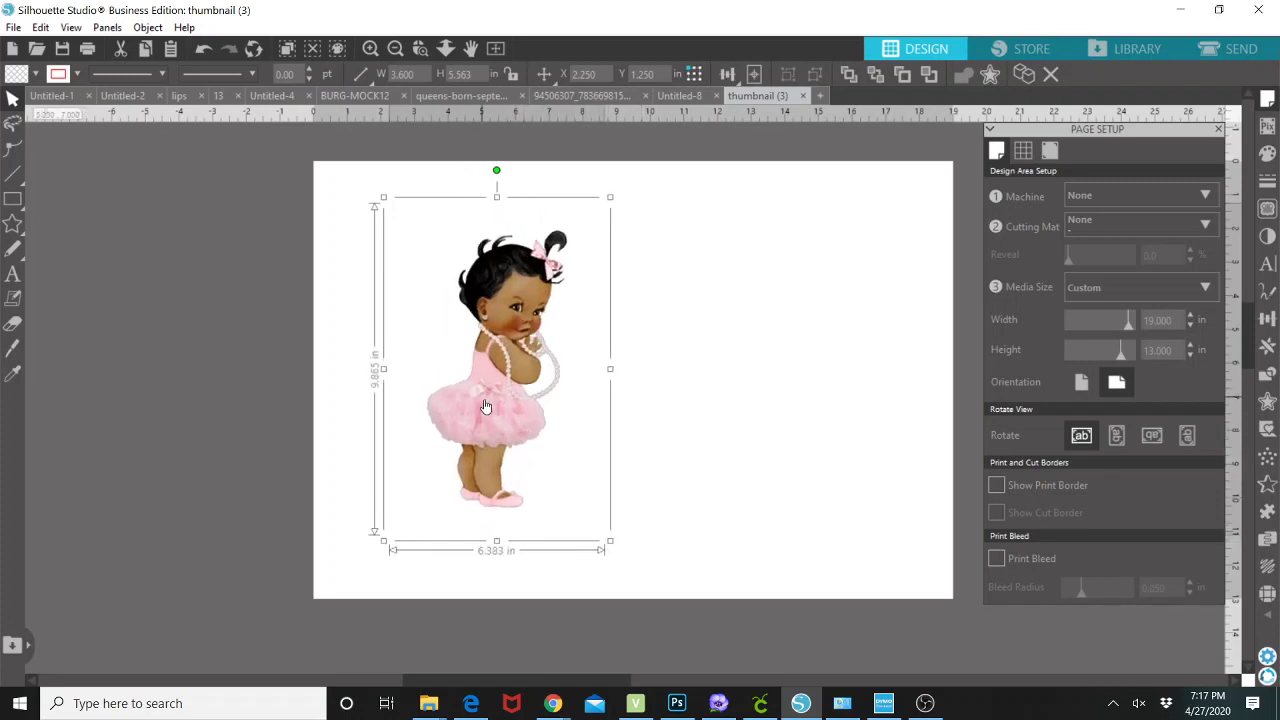
drag(485, 406, 562, 402)
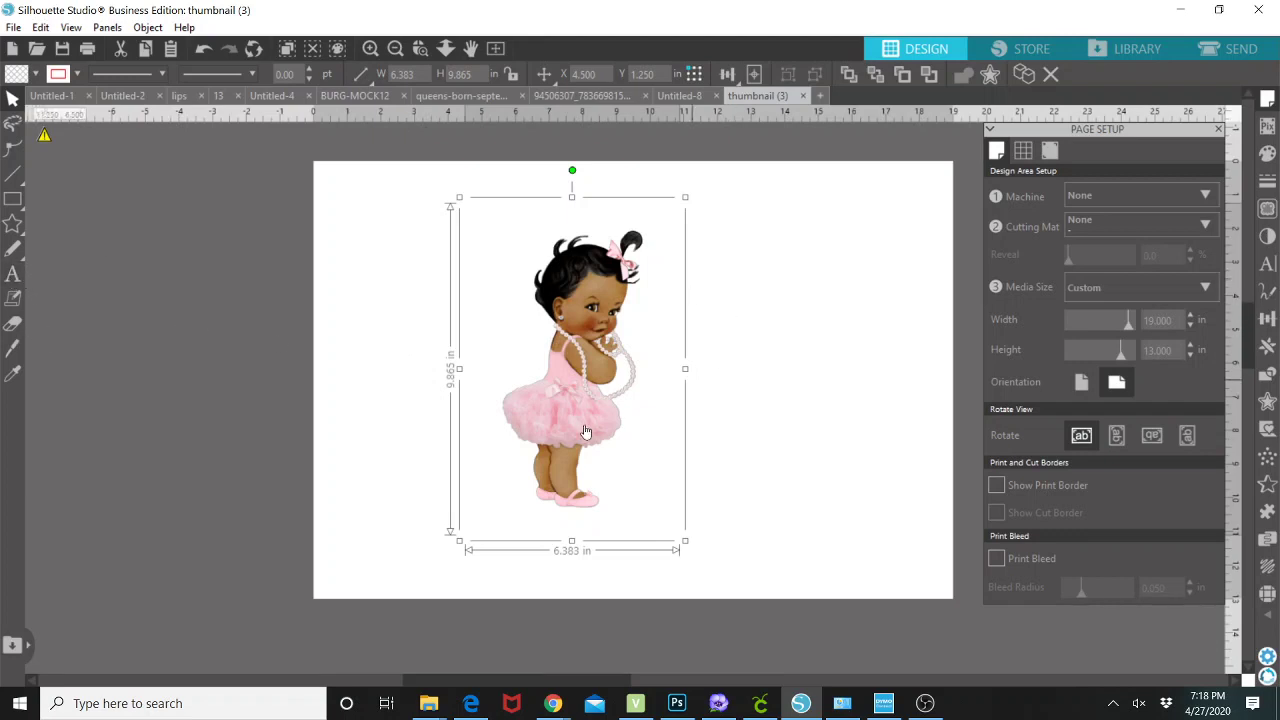
click(771, 409)
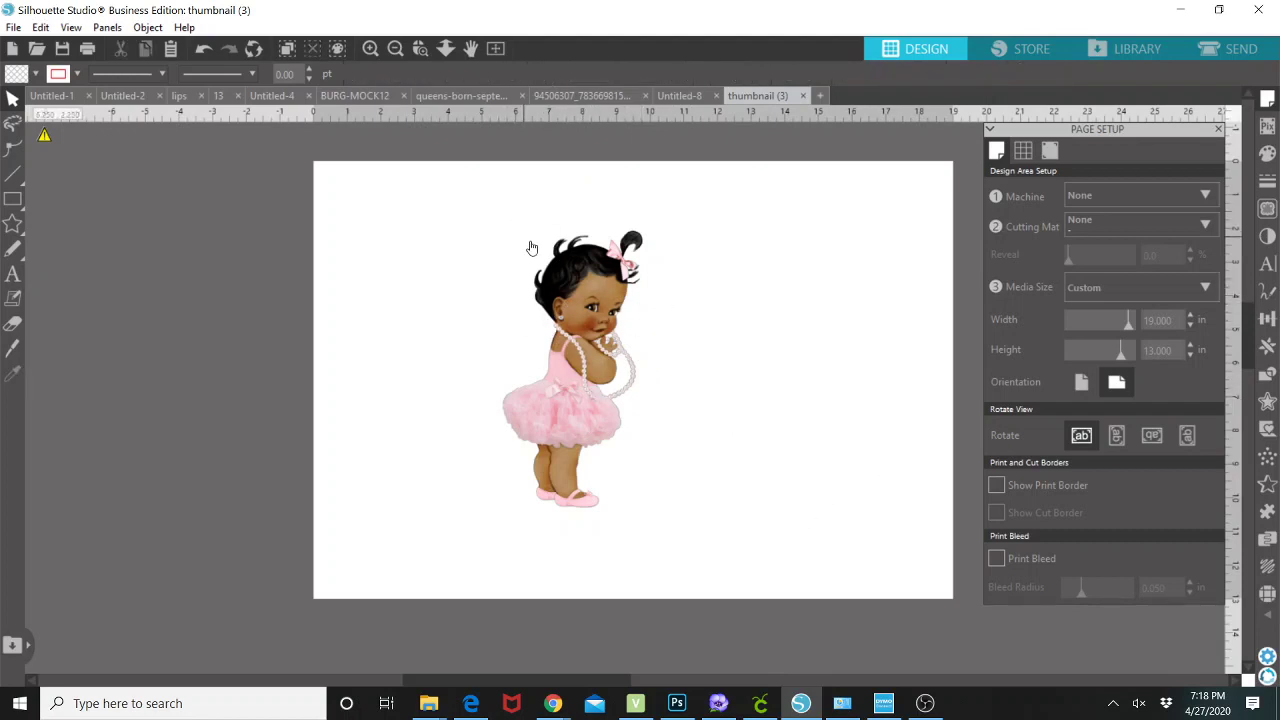
Step: Add the Blue-Paint-Splatter design from the library's User Designs folder to the page with the baby image
click(1133, 53)
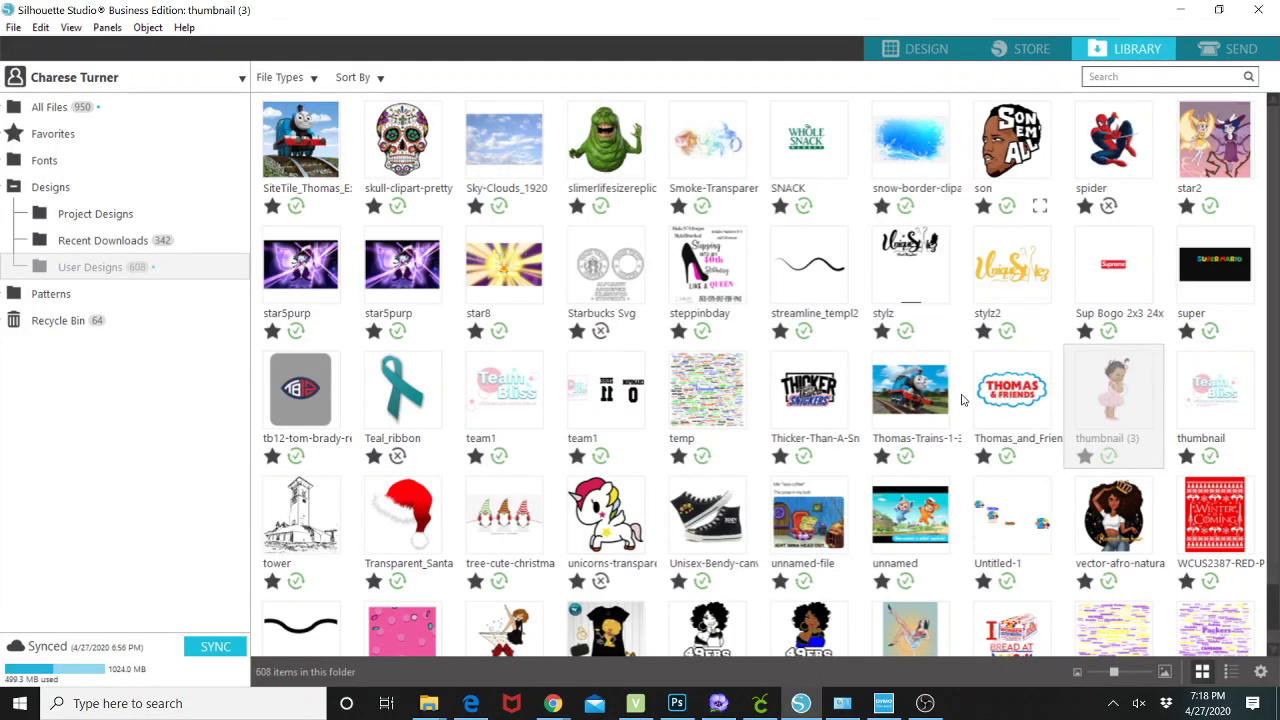
scroll(962, 400, down, 1)
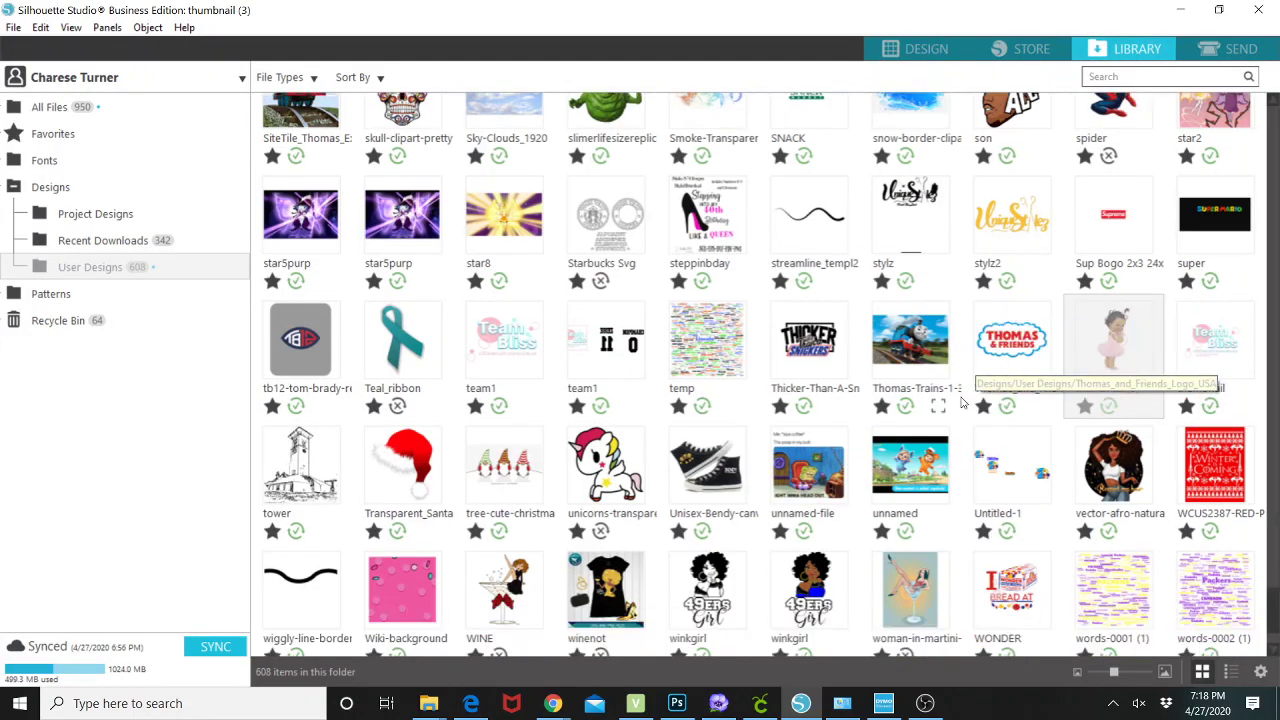
scroll(962, 403, down, 2)
scroll(962, 403, up, 6)
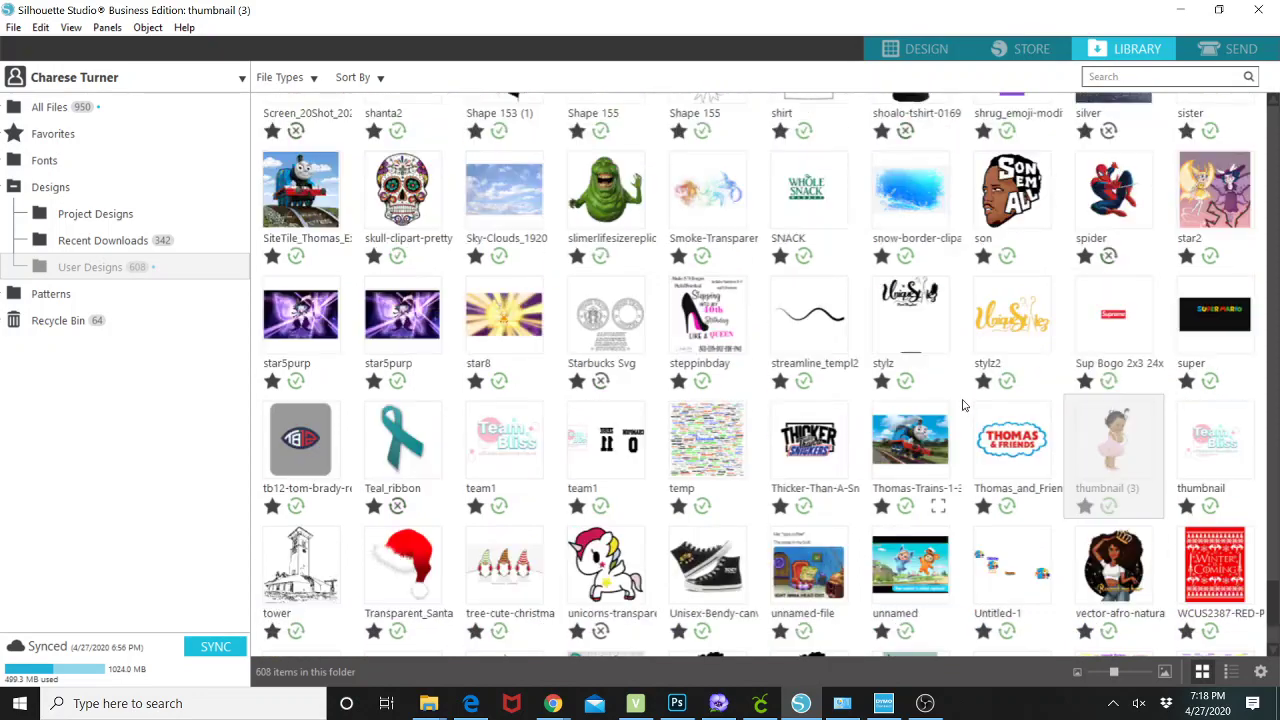
scroll(962, 403, up, 9)
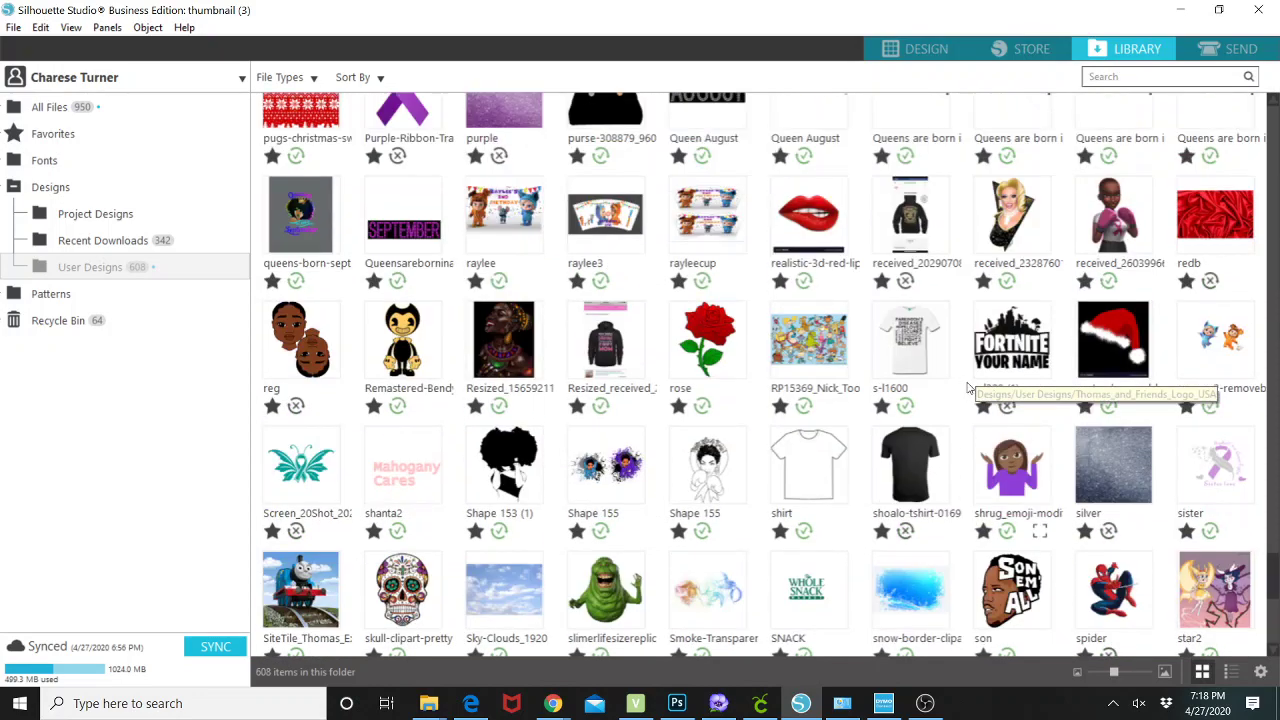
scroll(975, 371, up, 6)
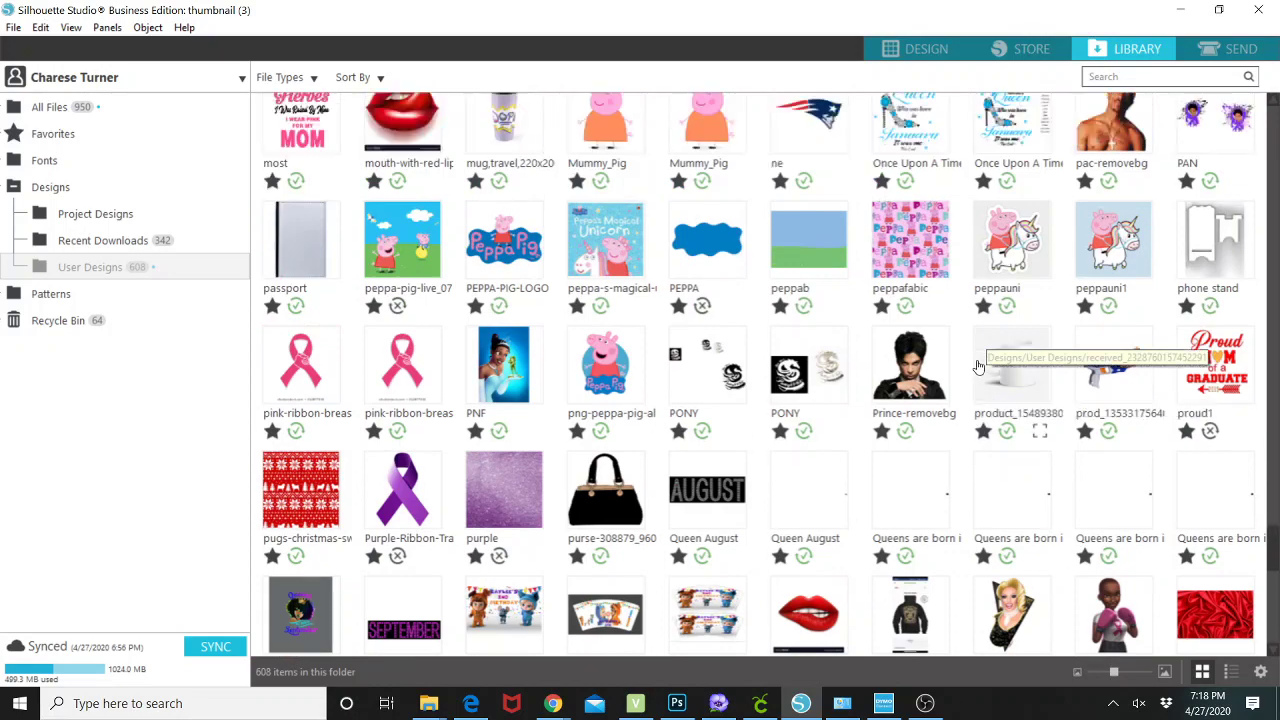
scroll(979, 367, up, 8)
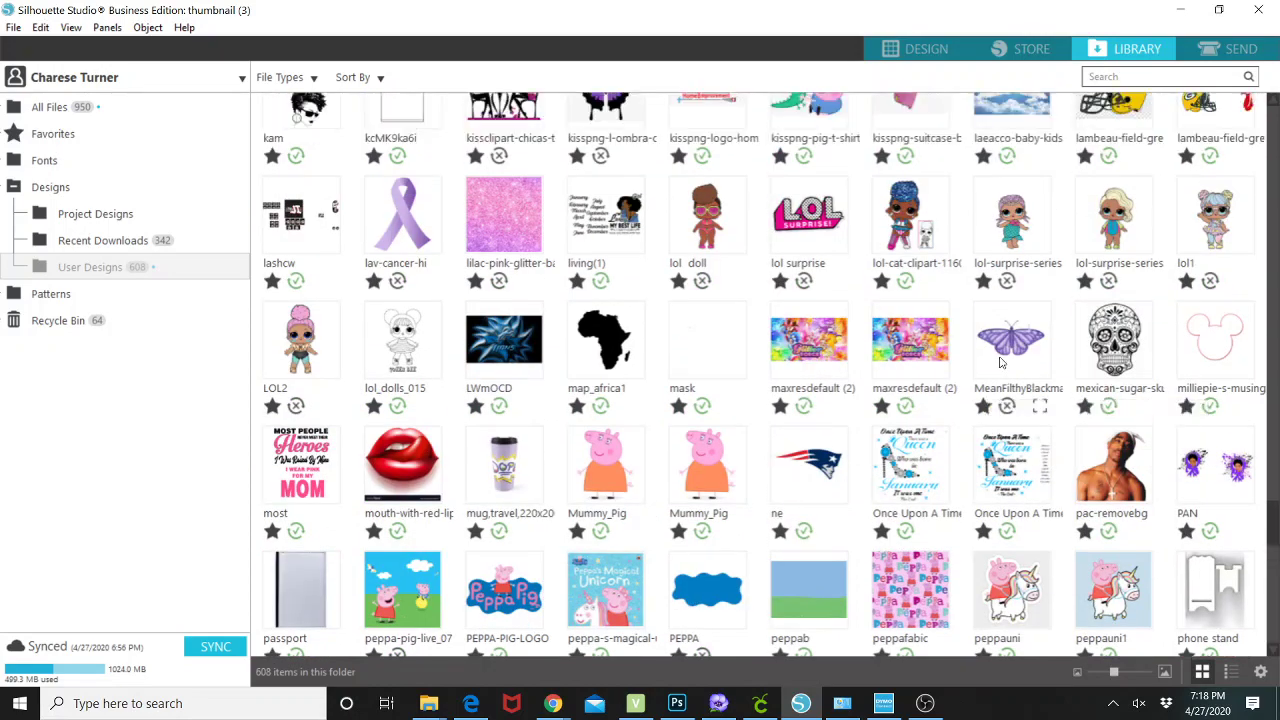
scroll(1010, 352, up, 6)
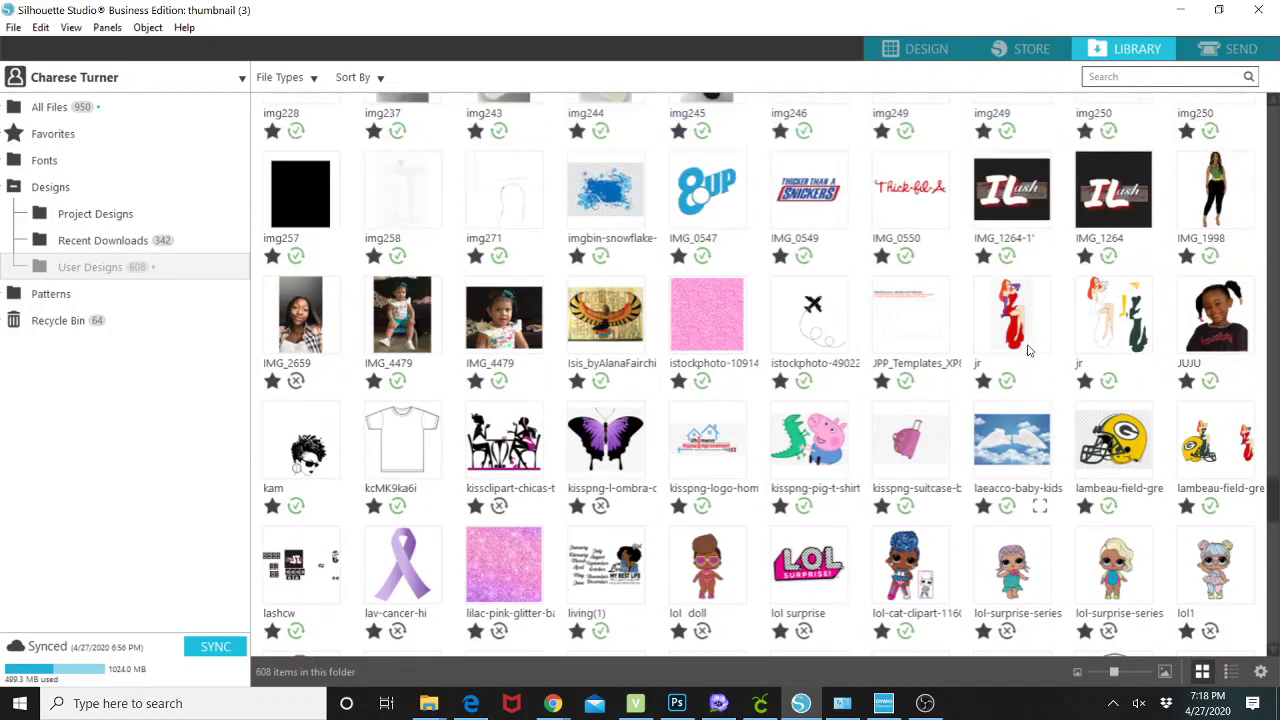
scroll(1030, 350, up, 6)
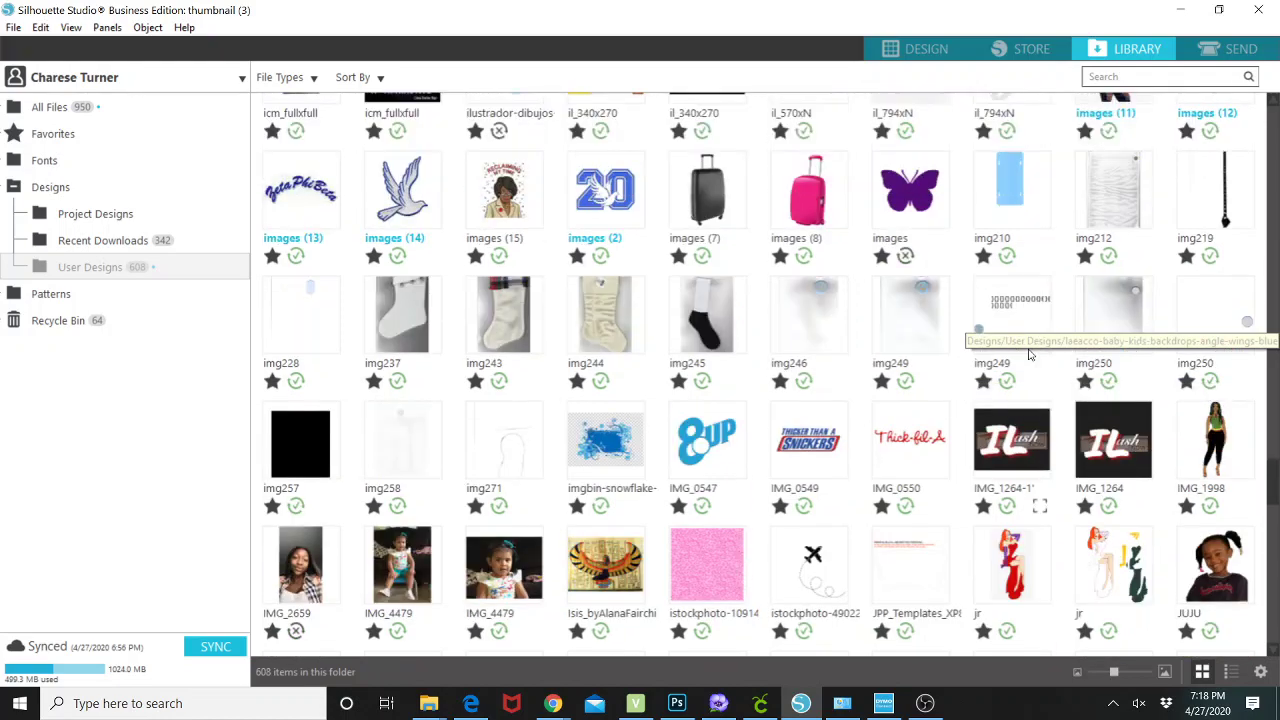
scroll(1033, 354, up, 4)
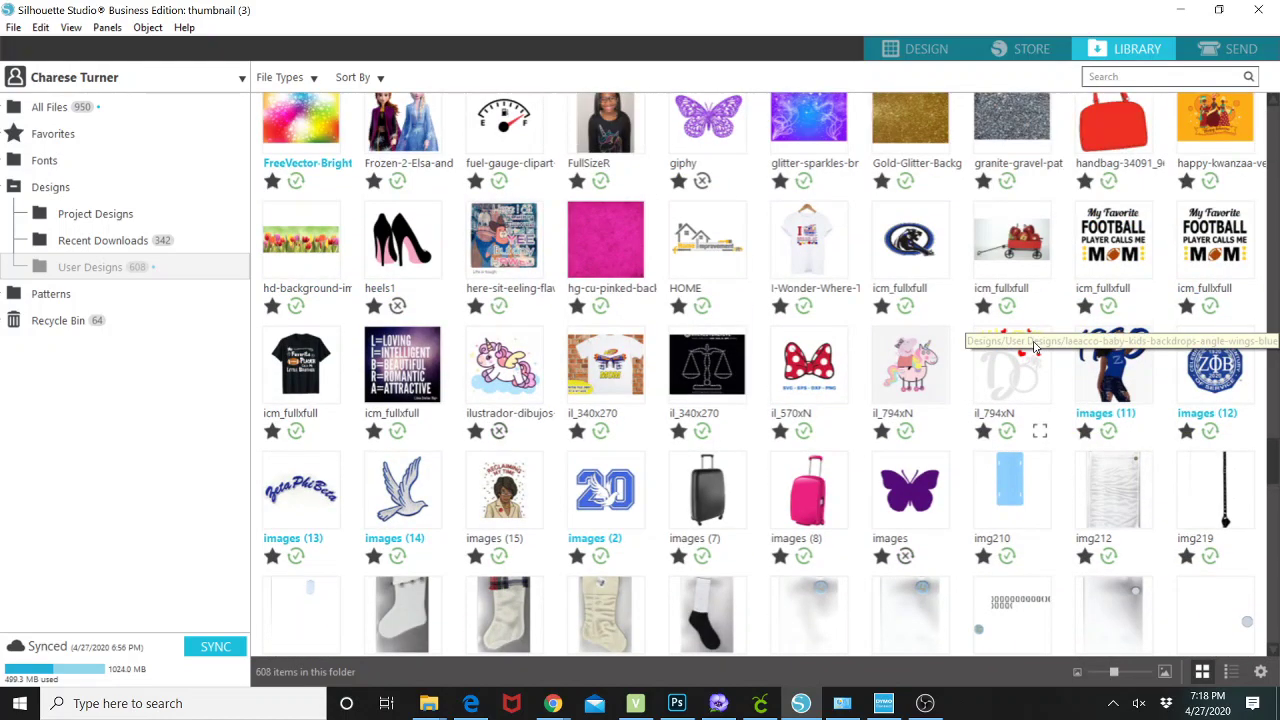
scroll(1035, 346, up, 5)
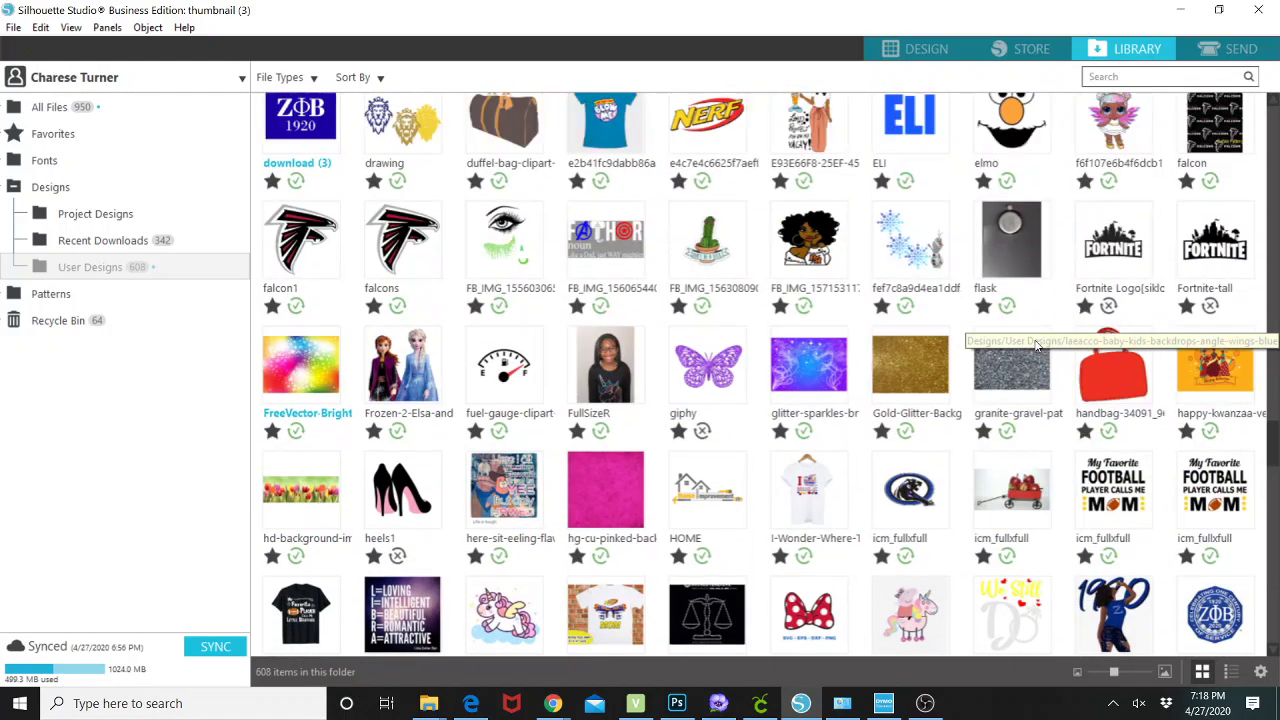
scroll(1036, 345, up, 4)
scroll(1038, 344, up, 6)
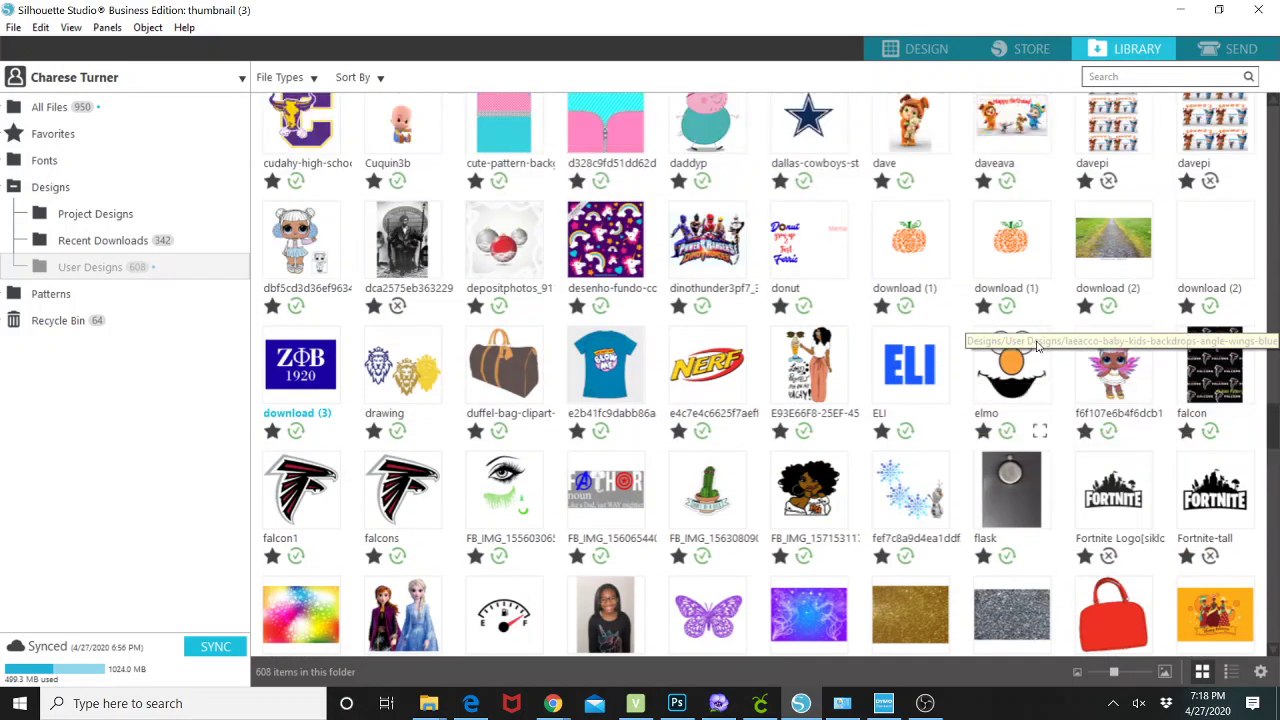
scroll(1041, 343, up, 3)
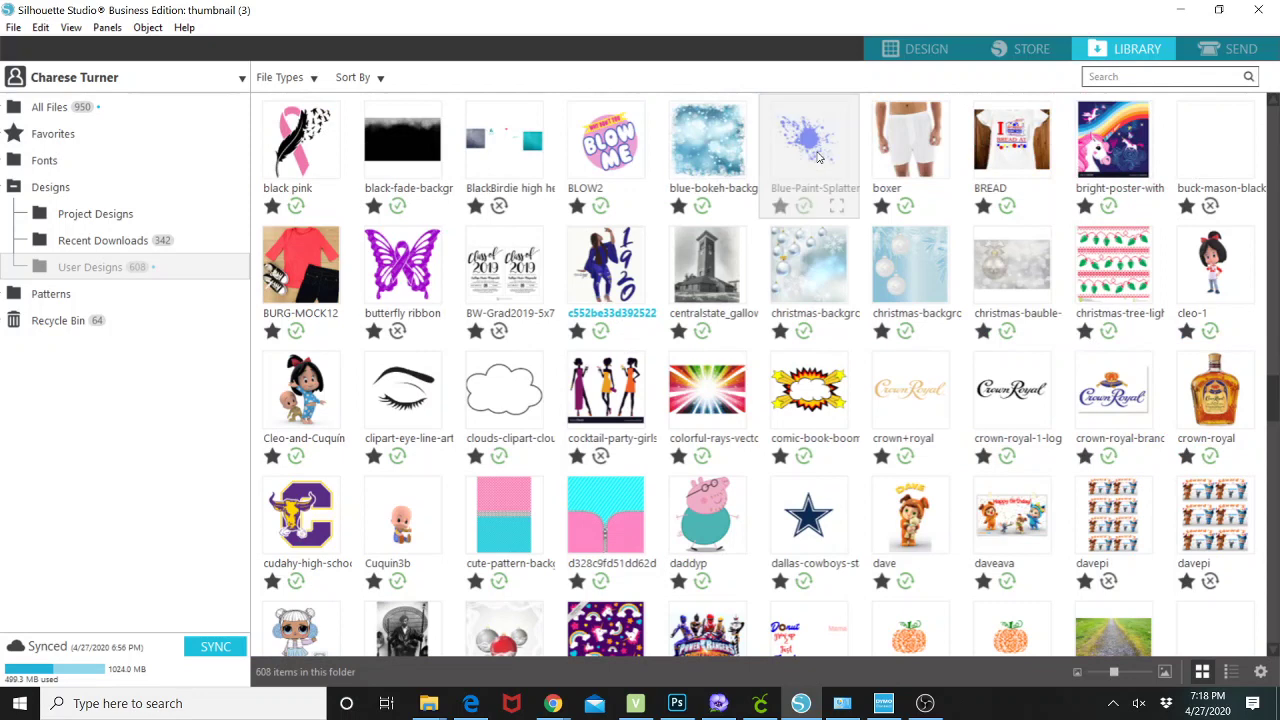
right_click(818, 157)
click(880, 181)
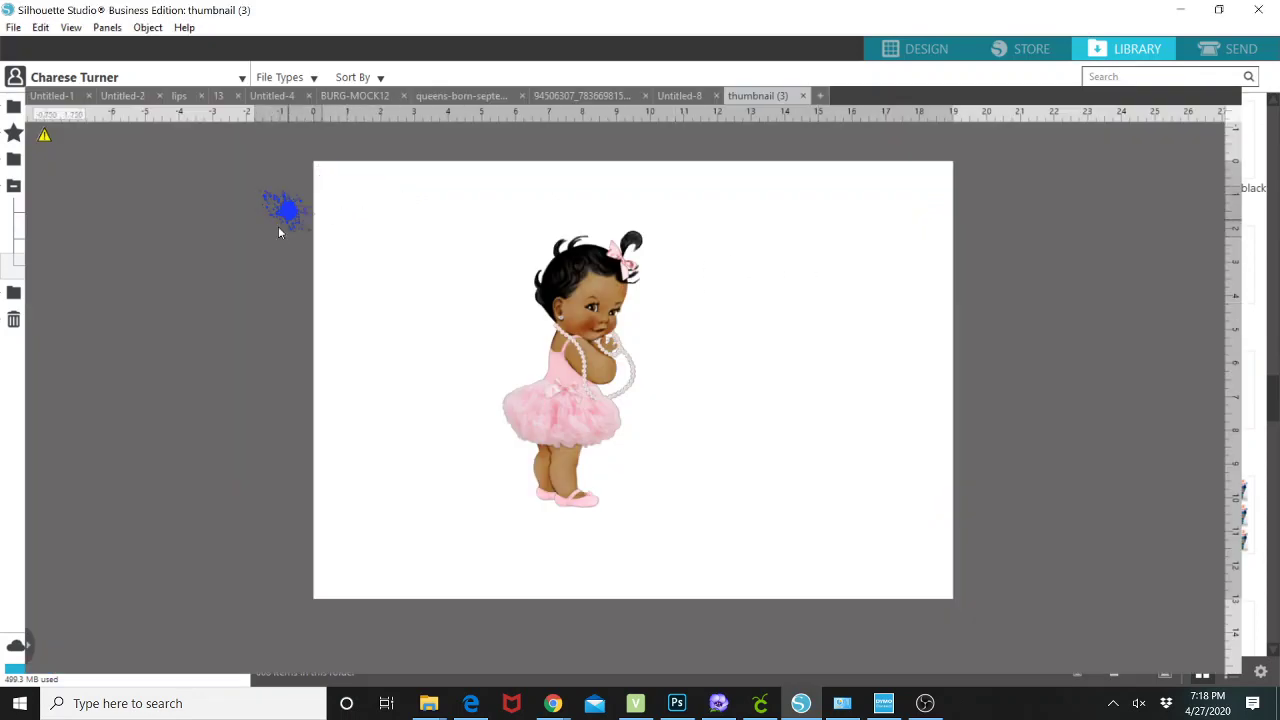
click(380, 242)
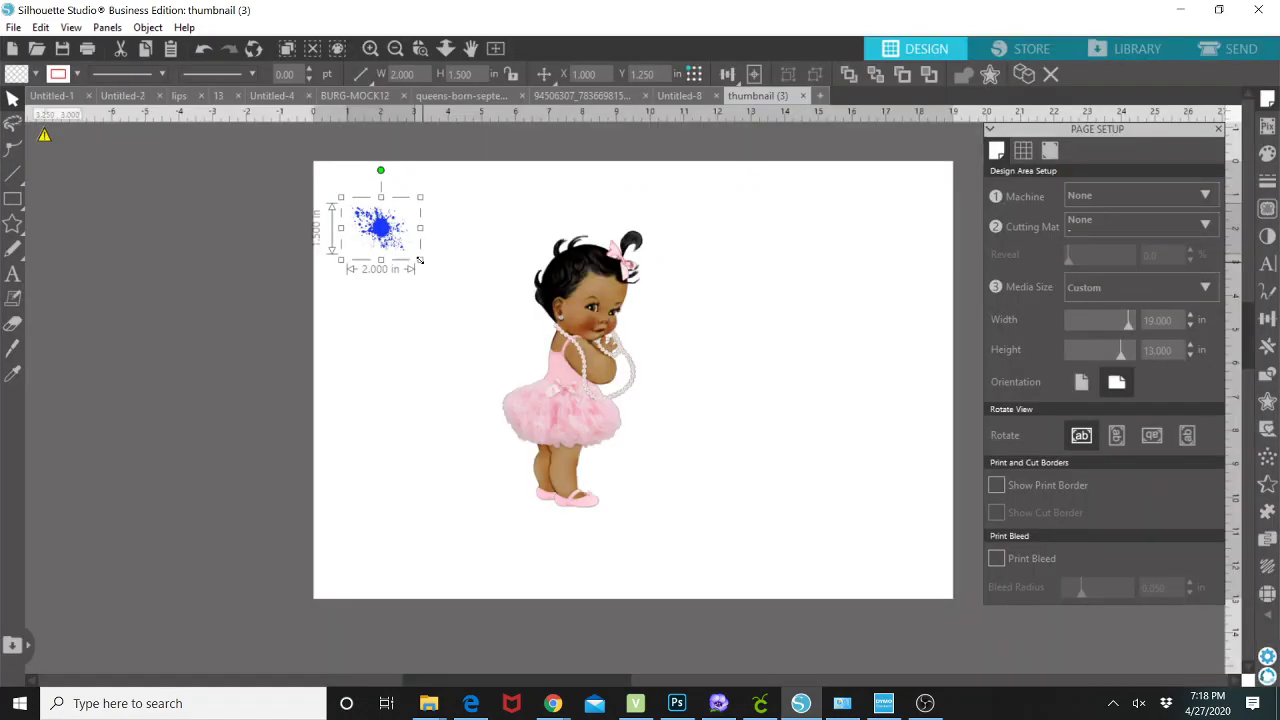
Step: Enlarge the blue splatter to about 8.2 in wide by 6.15 in high and move it over the page's left edge, clear of the baby
drag(419, 260, 613, 440)
drag(478, 302, 447, 330)
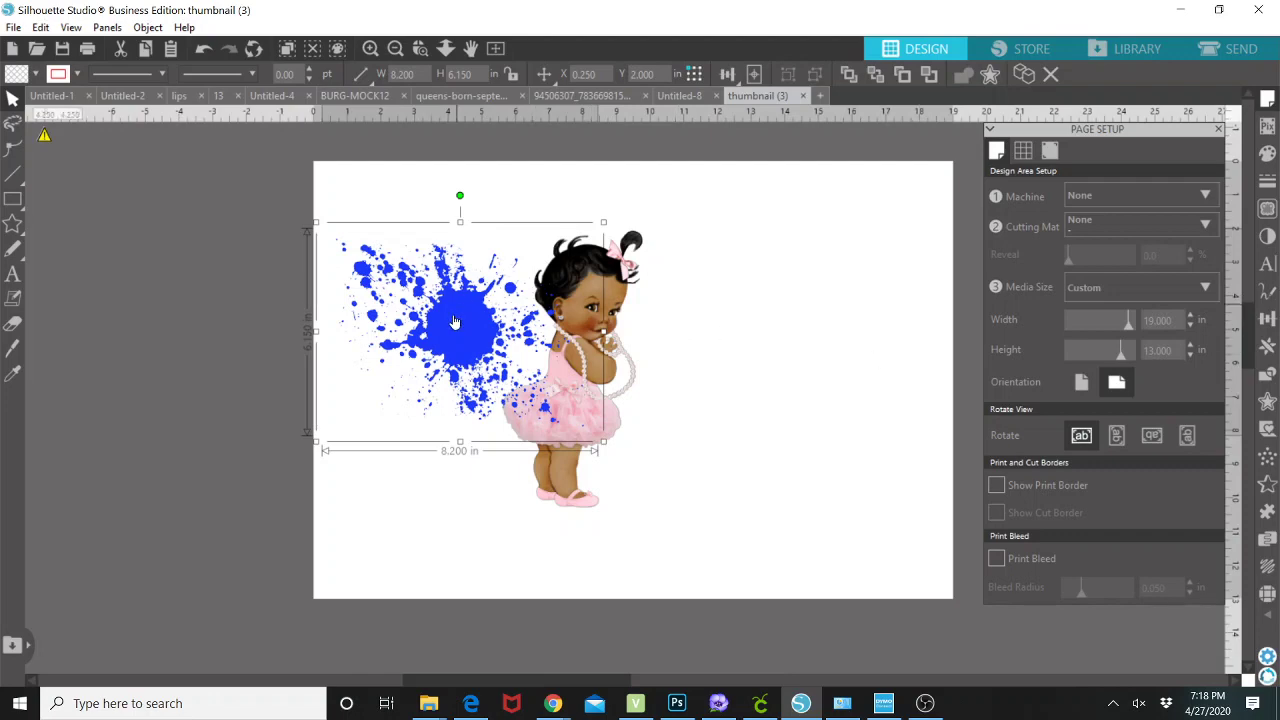
drag(456, 309, 305, 258)
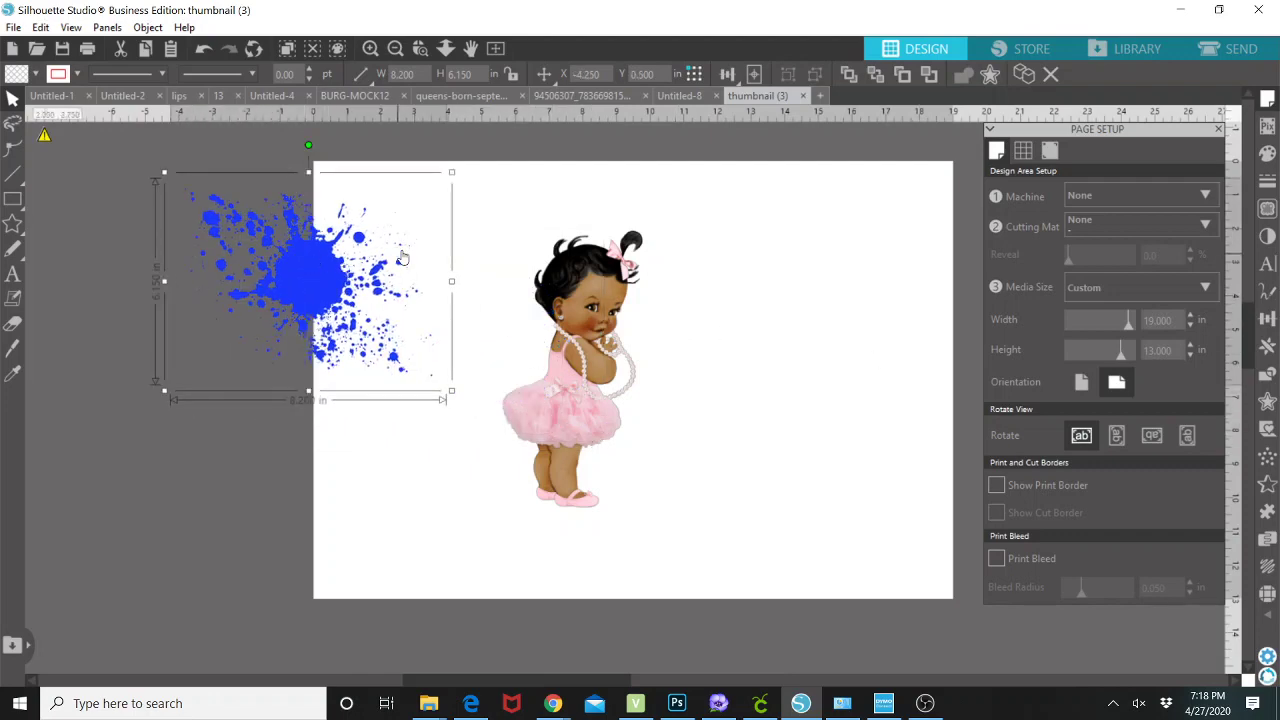
Step: Try to fill the untraced blue splatter image with pink, and undo the fill
click(1267, 155)
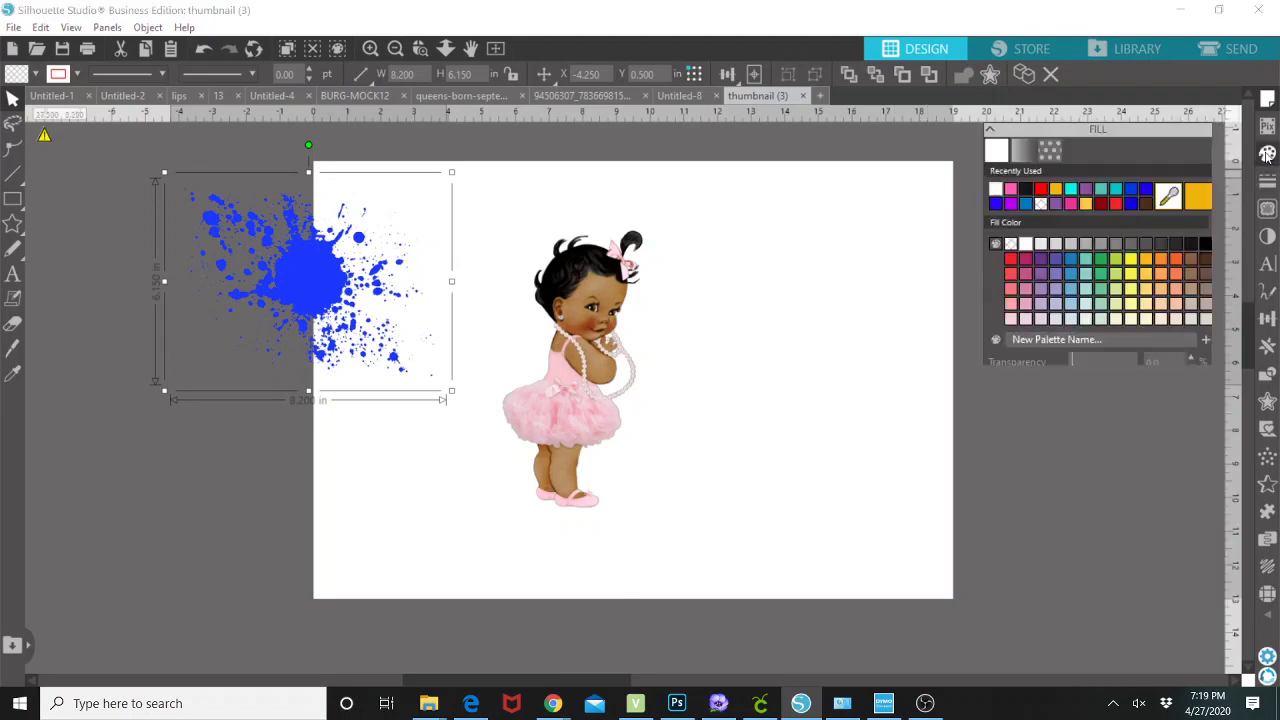
click(1011, 189)
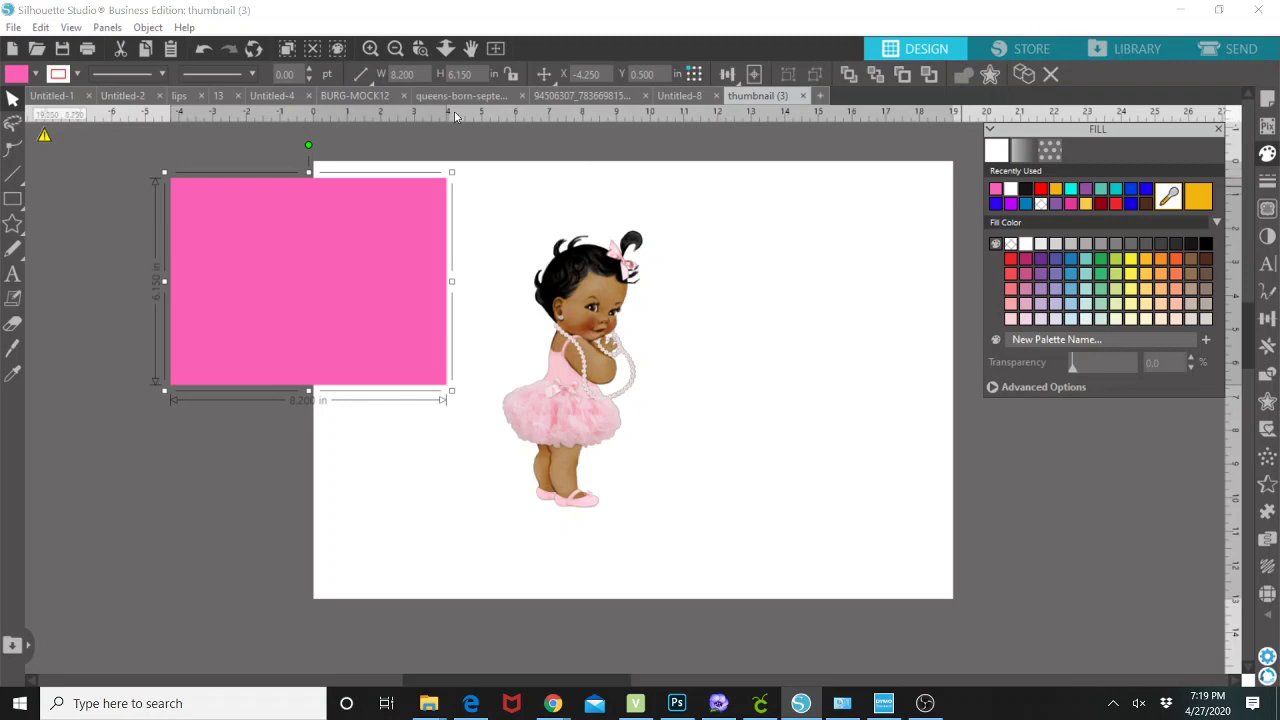
click(205, 50)
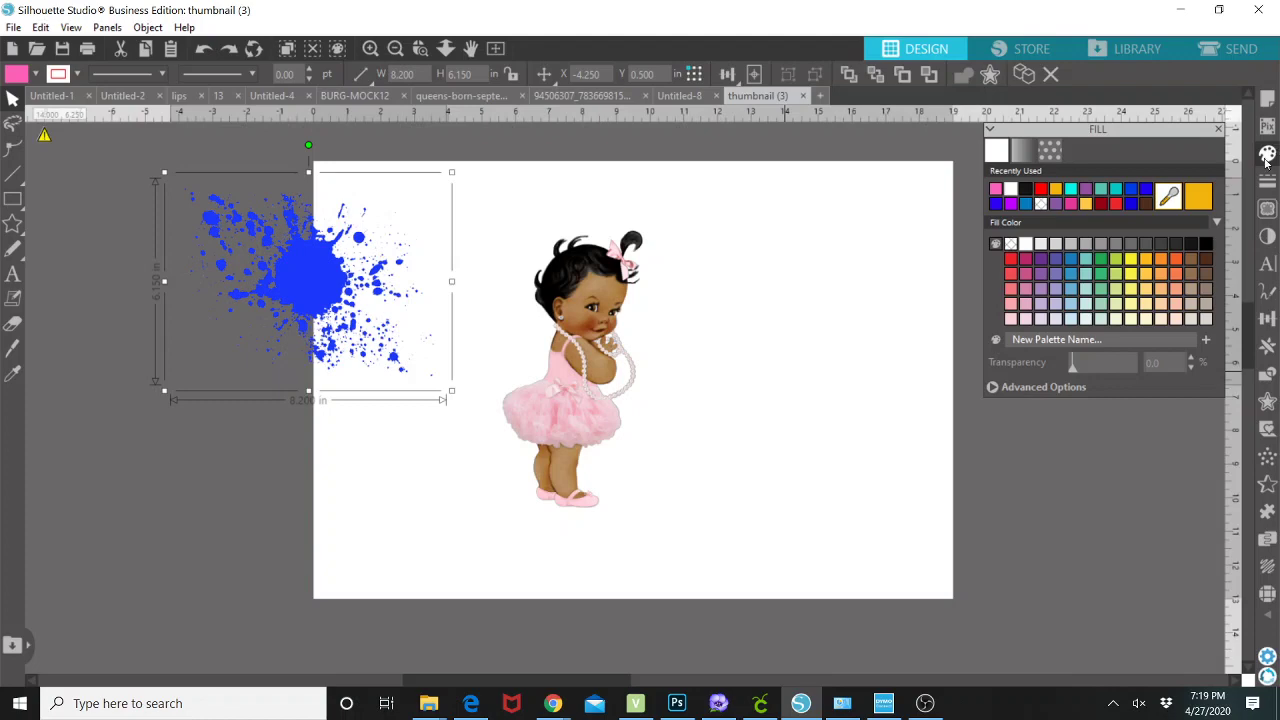
Step: Trace an area around the whole blue splatter and move the original image off the page, away from its traced outline
click(1267, 208)
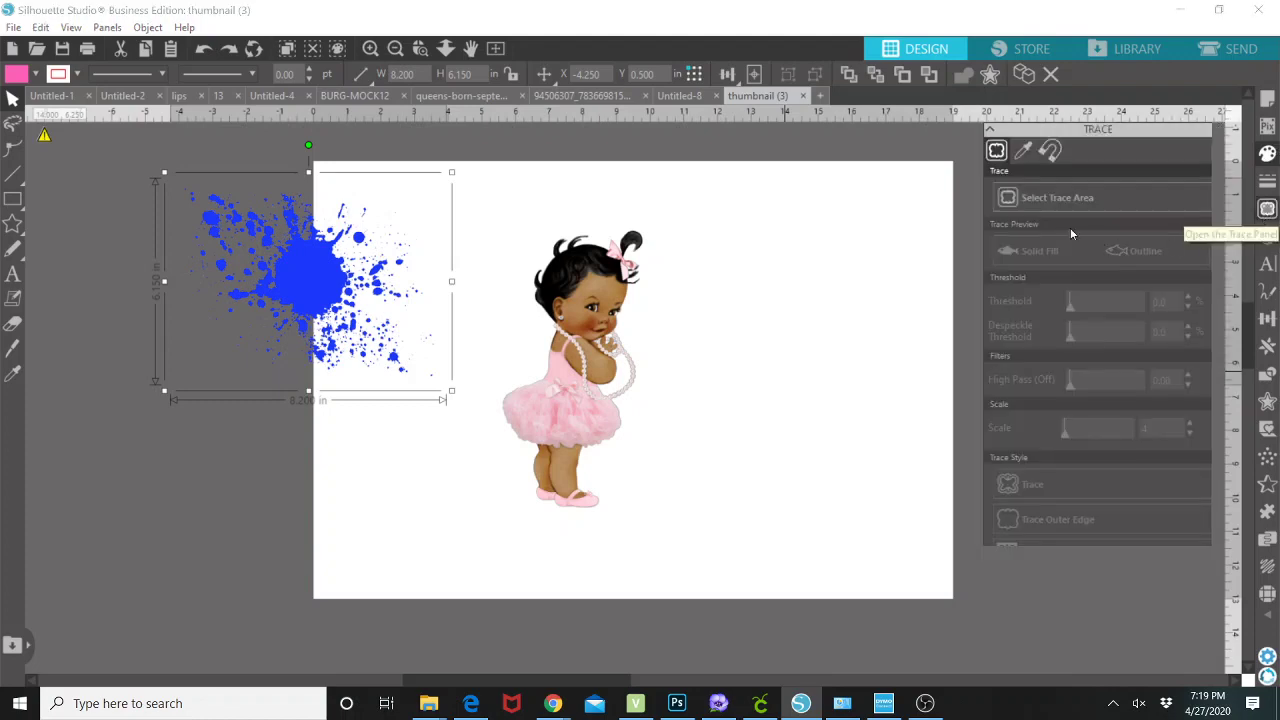
click(1043, 198)
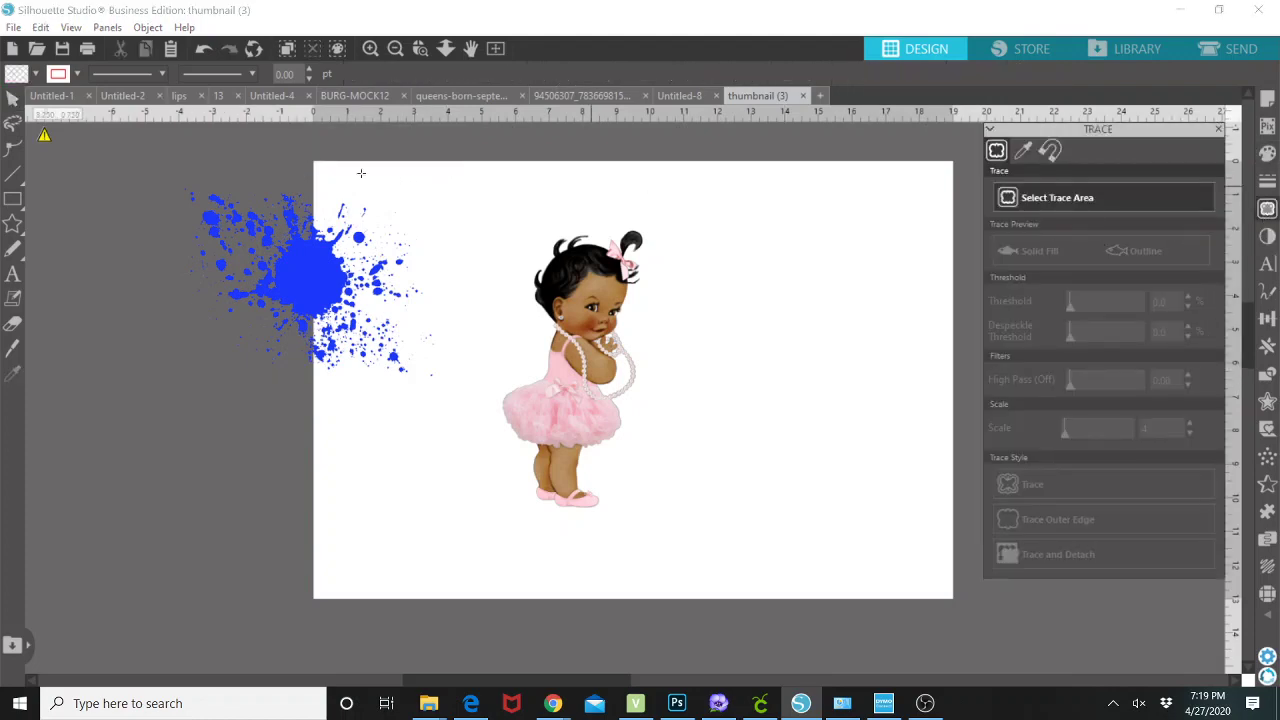
mouse_move(136, 168)
mouse_down()
mouse_move(429, 380)
mouse_move(450, 410)
mouse_up()
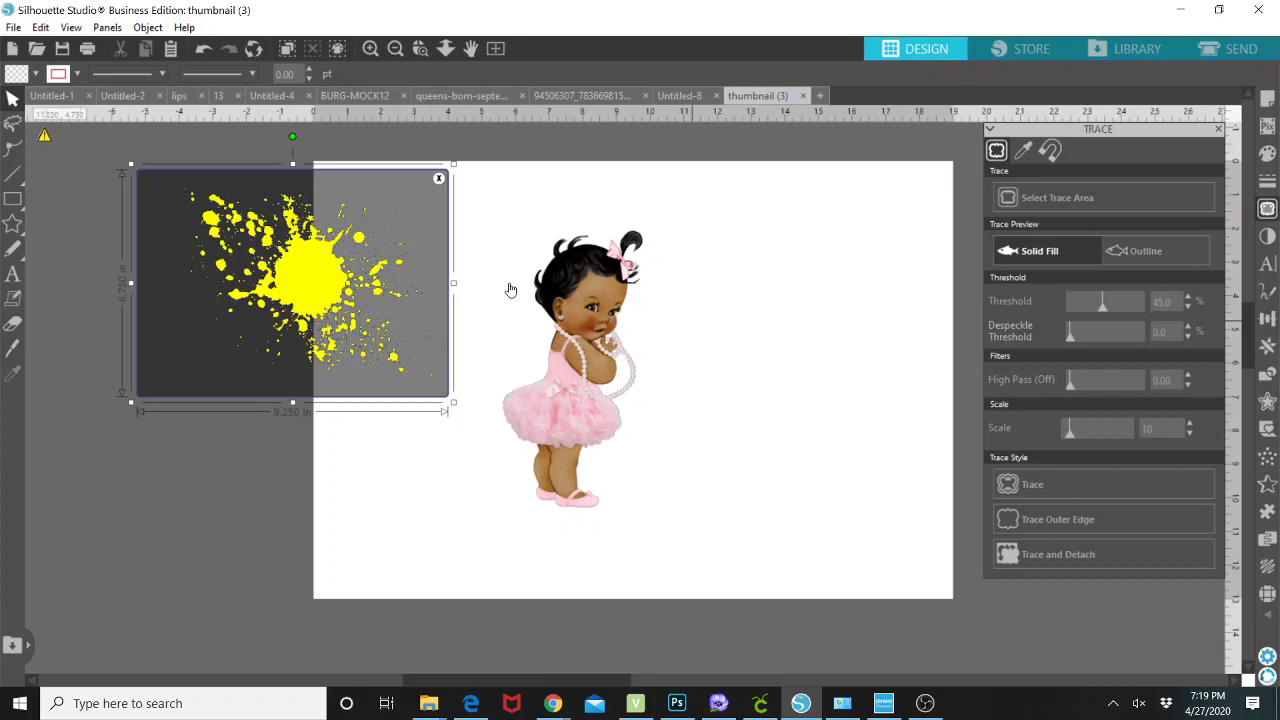
click(1044, 486)
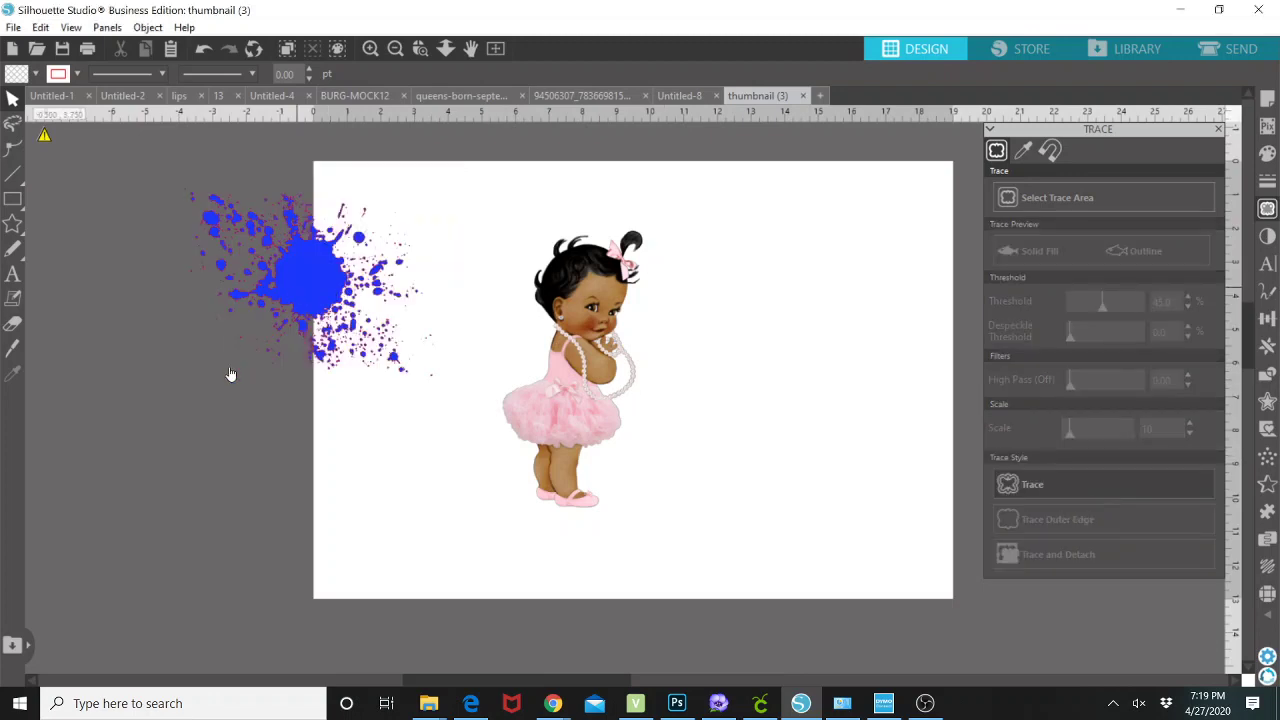
mouse_move(296, 295)
mouse_down()
mouse_move(165, 451)
mouse_move(167, 440)
mouse_up()
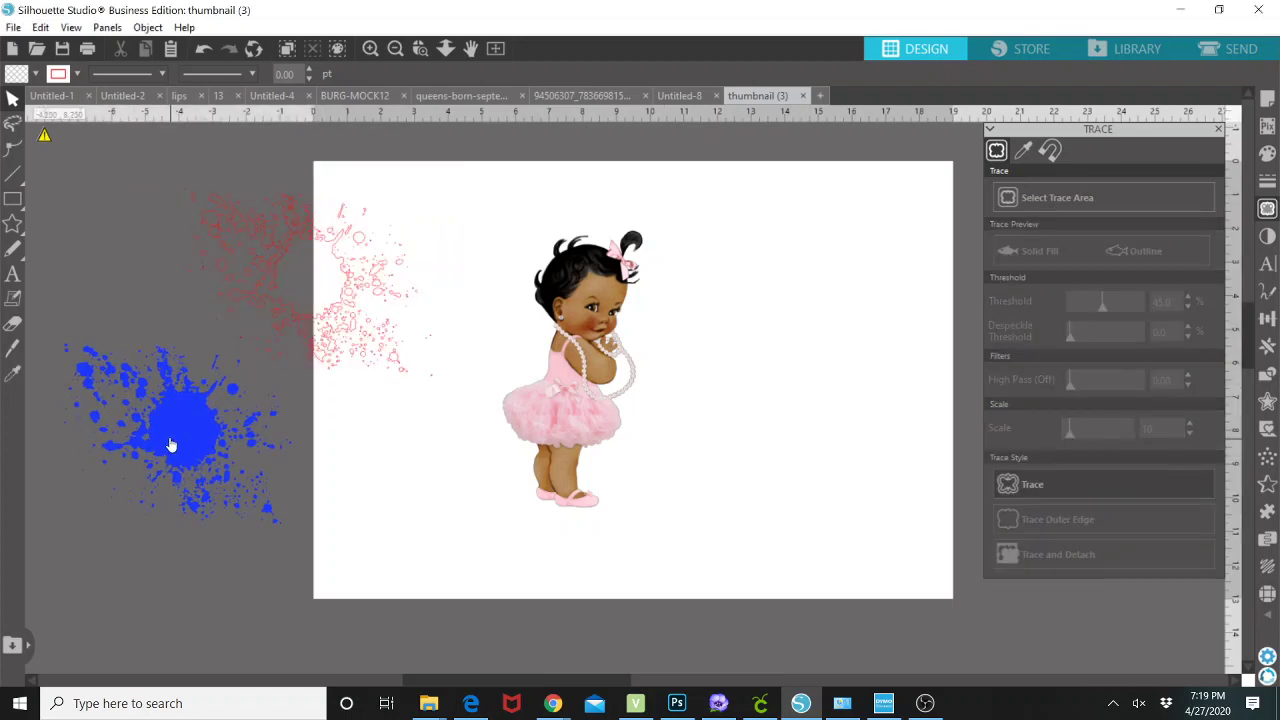
Step: Fill the traced splatter with dark pink and set its line color to the same pink
click(352, 325)
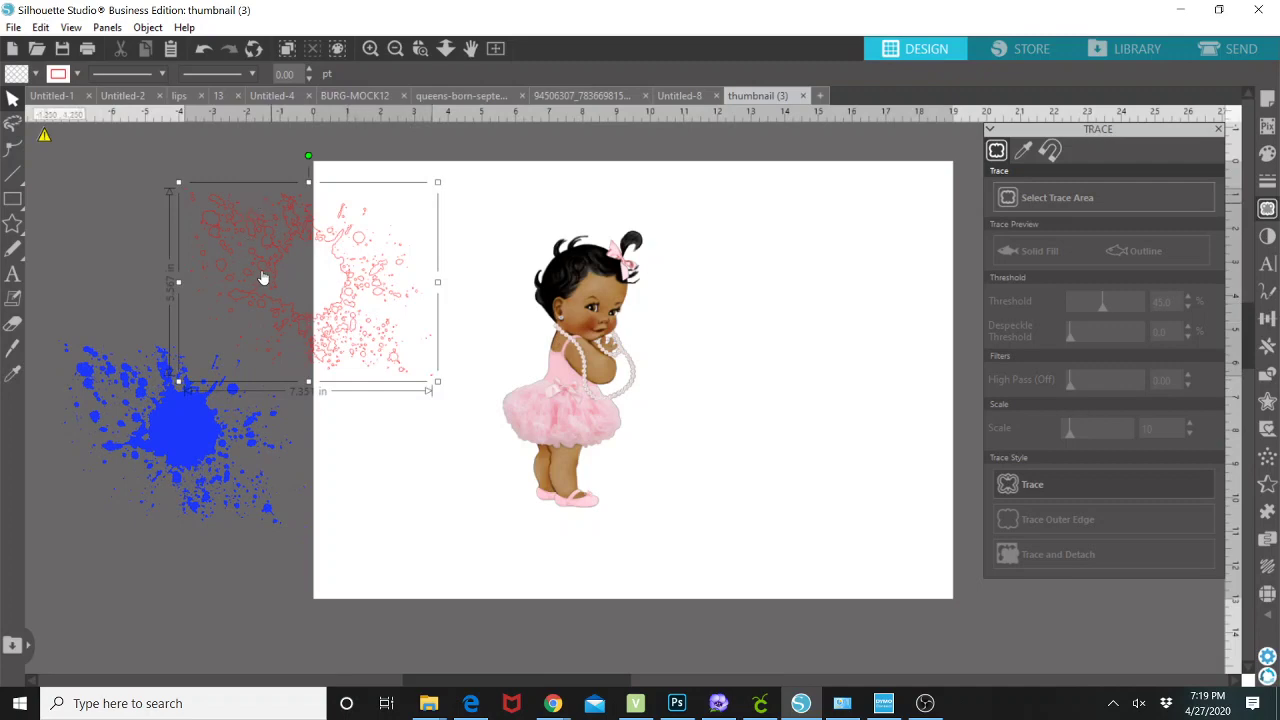
click(1268, 154)
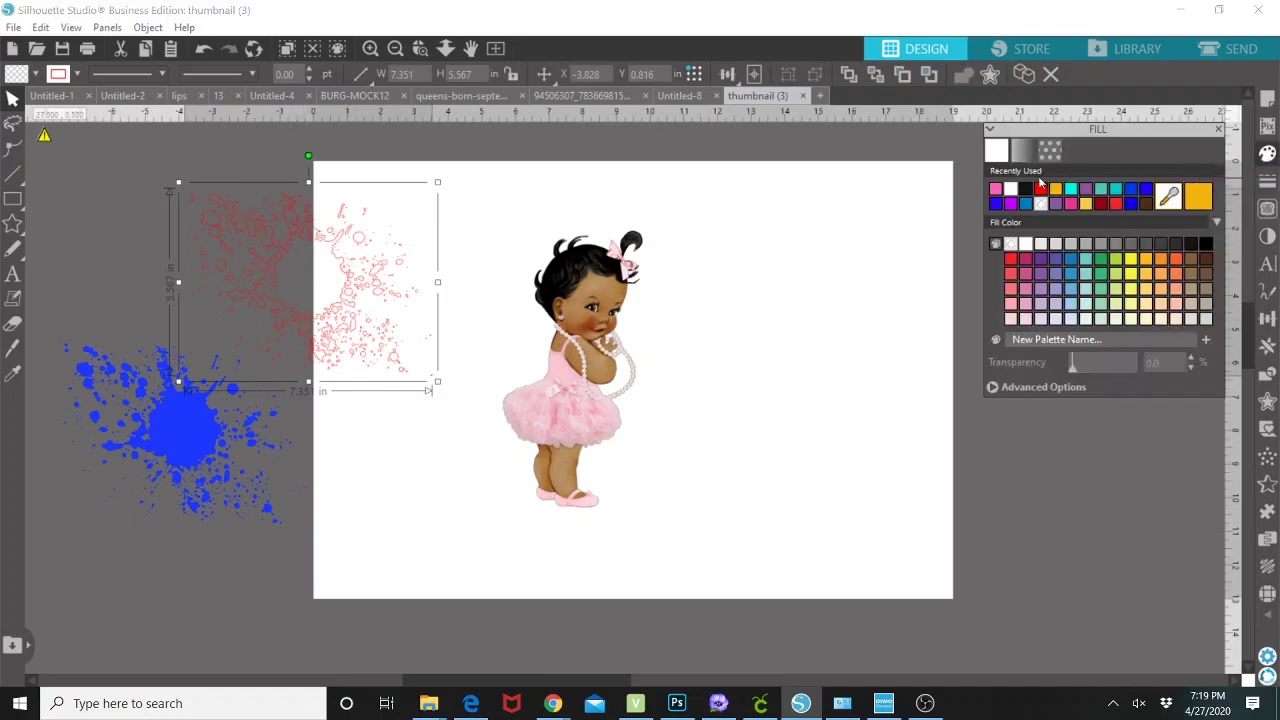
click(1040, 240)
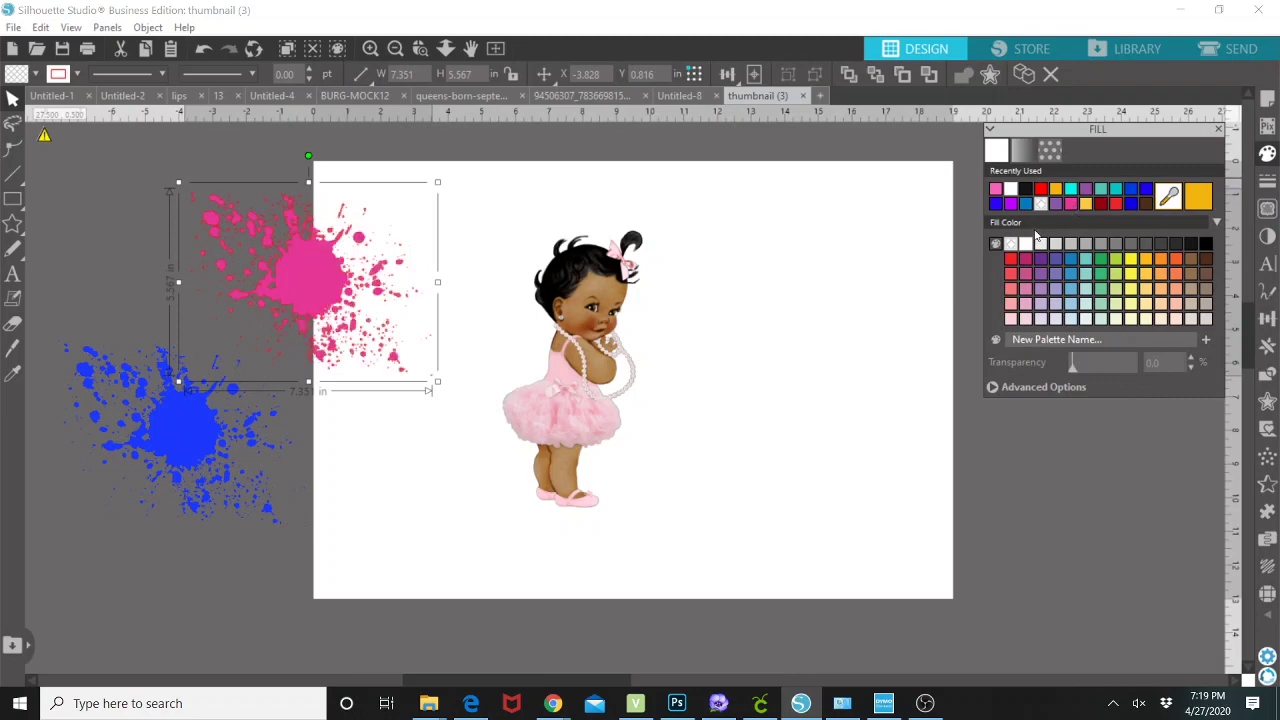
click(1266, 183)
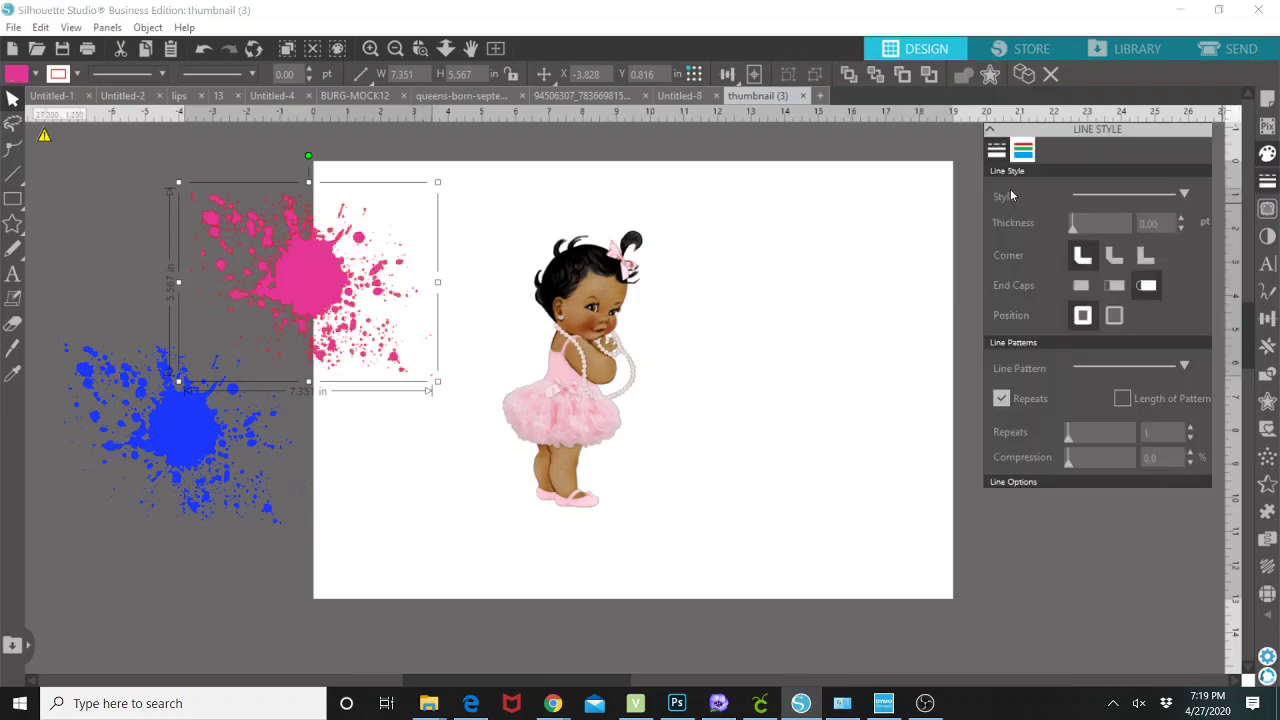
click(1024, 152)
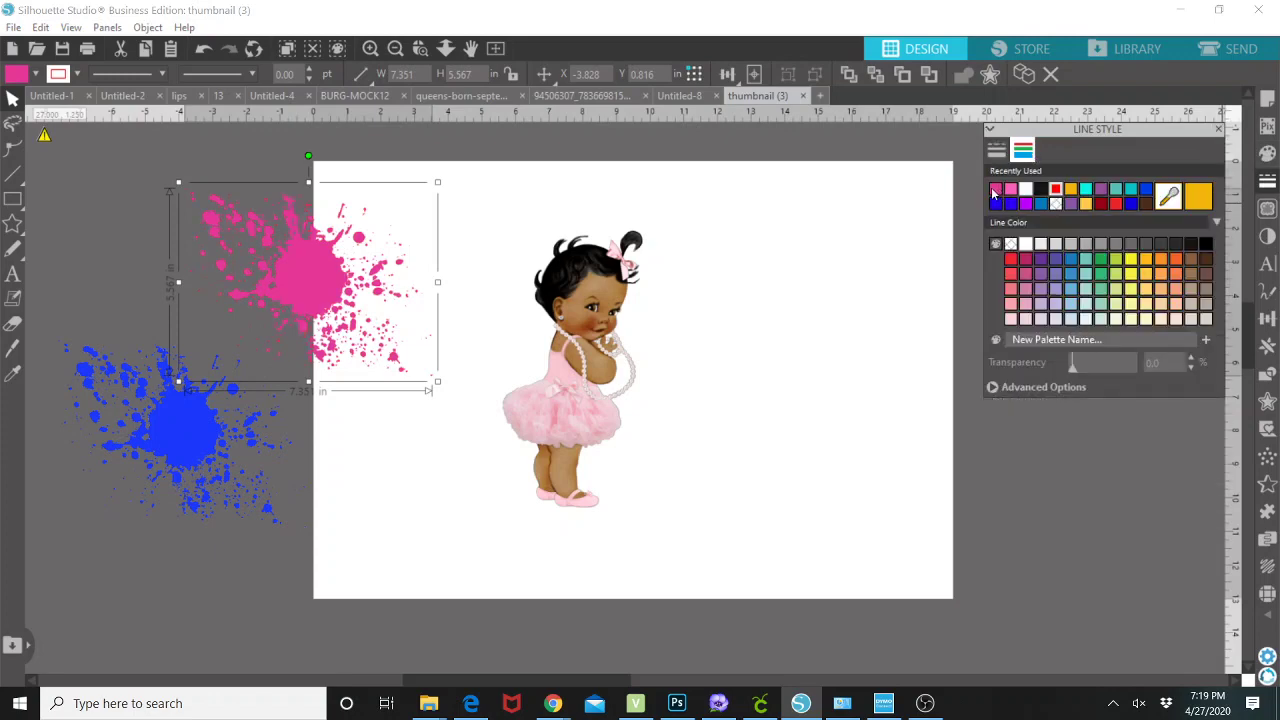
Step: Move the pink splatter to the page's upper-right area and duplicate it
drag(400, 255, 854, 256)
right_click(854, 287)
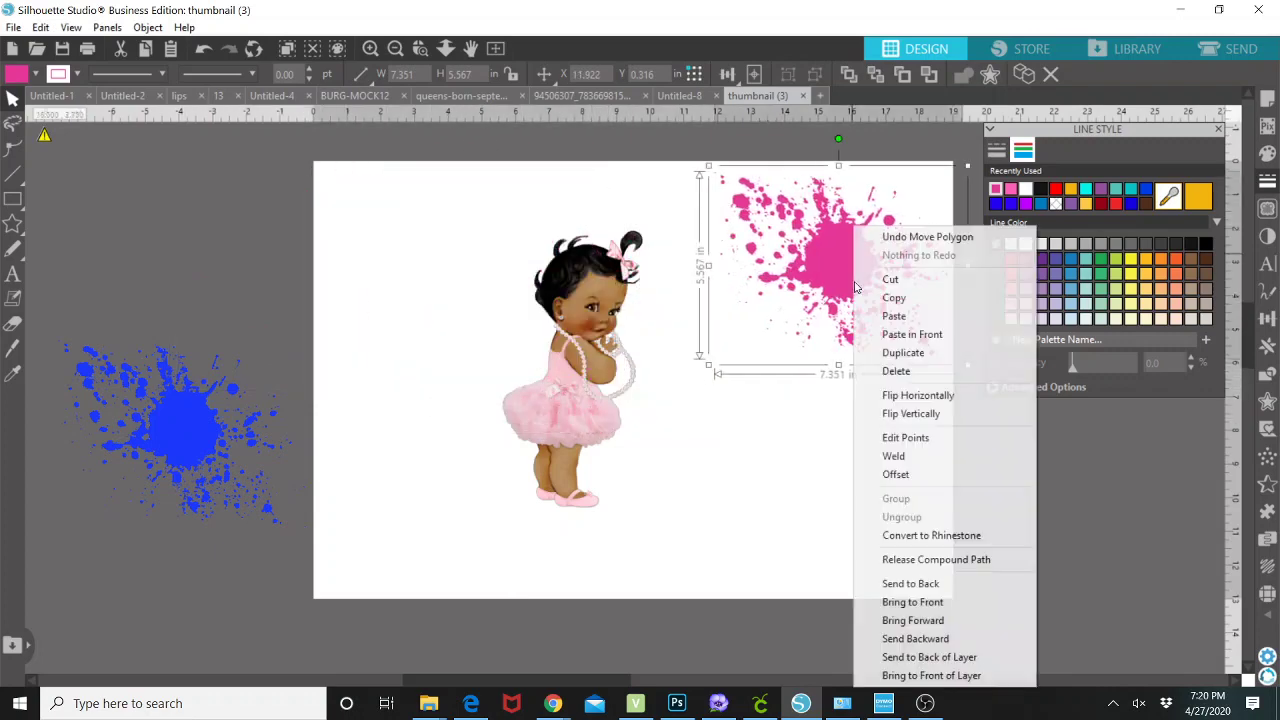
click(893, 355)
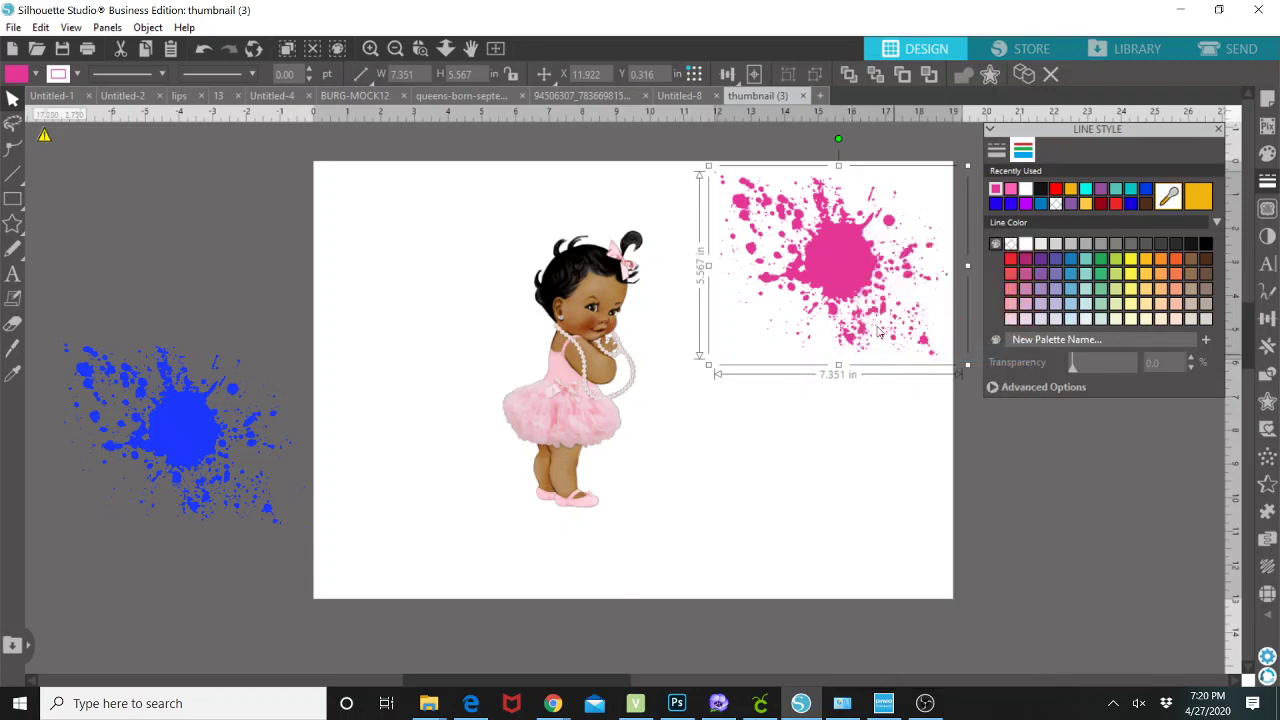
right_click(838, 280)
click(775, 354)
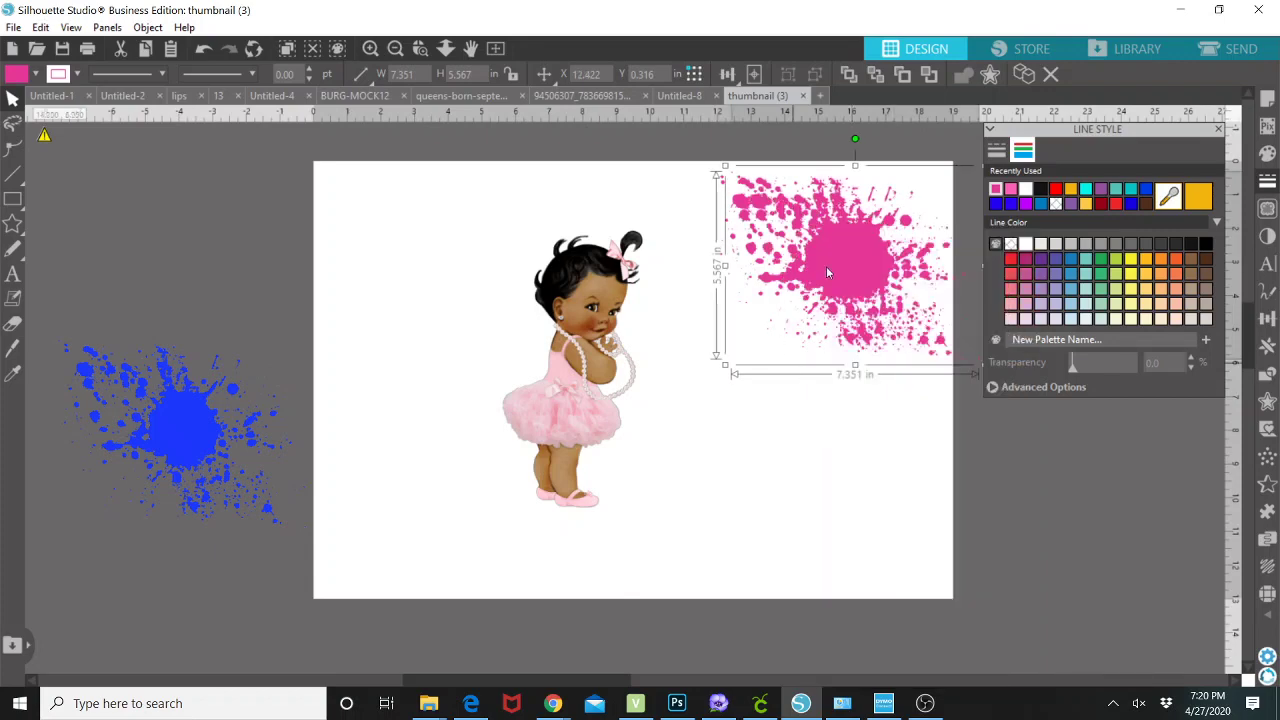
Step: Separate the two pink splatters, placing one at the page's upper-right corner and the other just right of the baby
drag(768, 345, 760, 402)
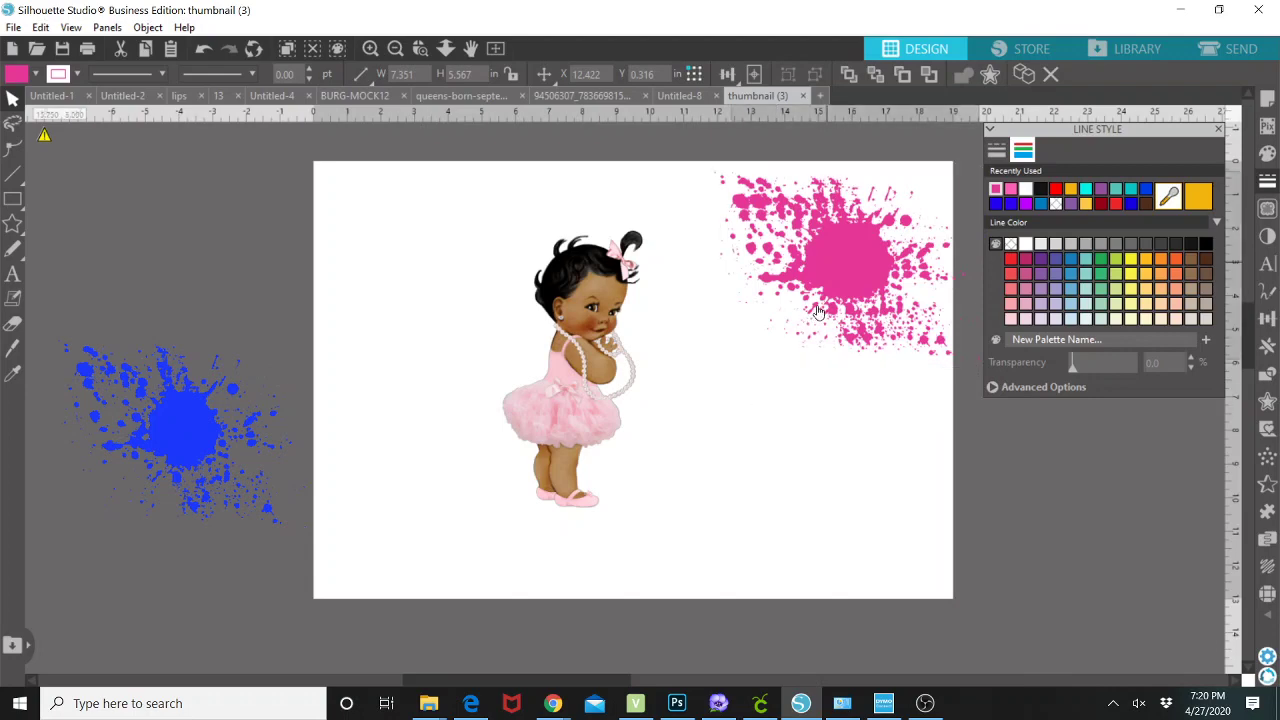
drag(818, 312, 883, 268)
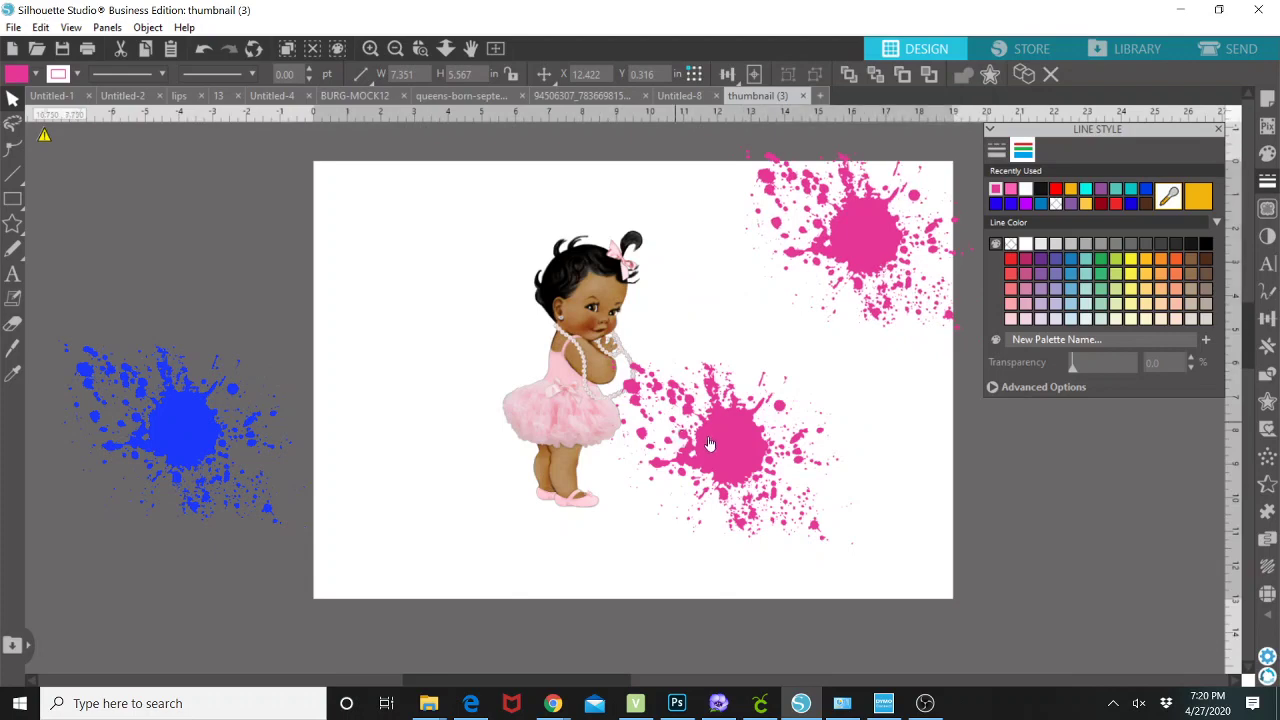
drag(708, 443, 730, 393)
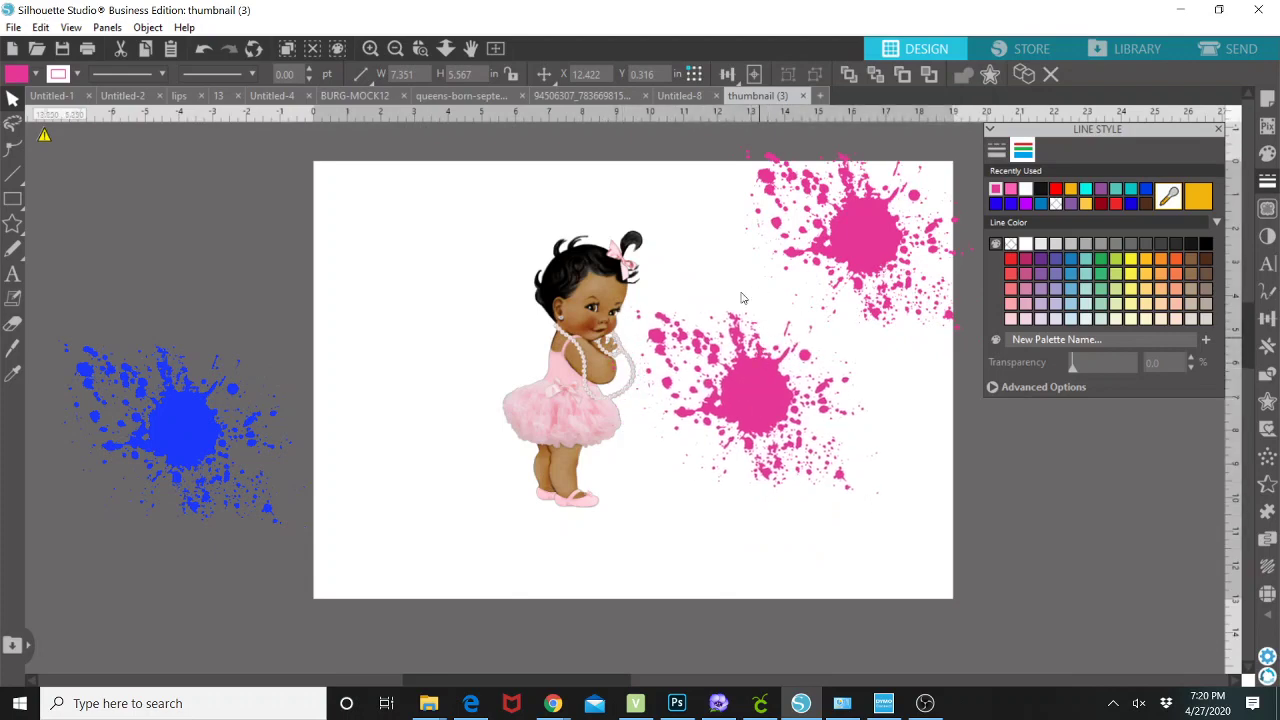
Step: Sample the light pink from the baby's tutu and fill the splatter just beside the baby with it
click(700, 315)
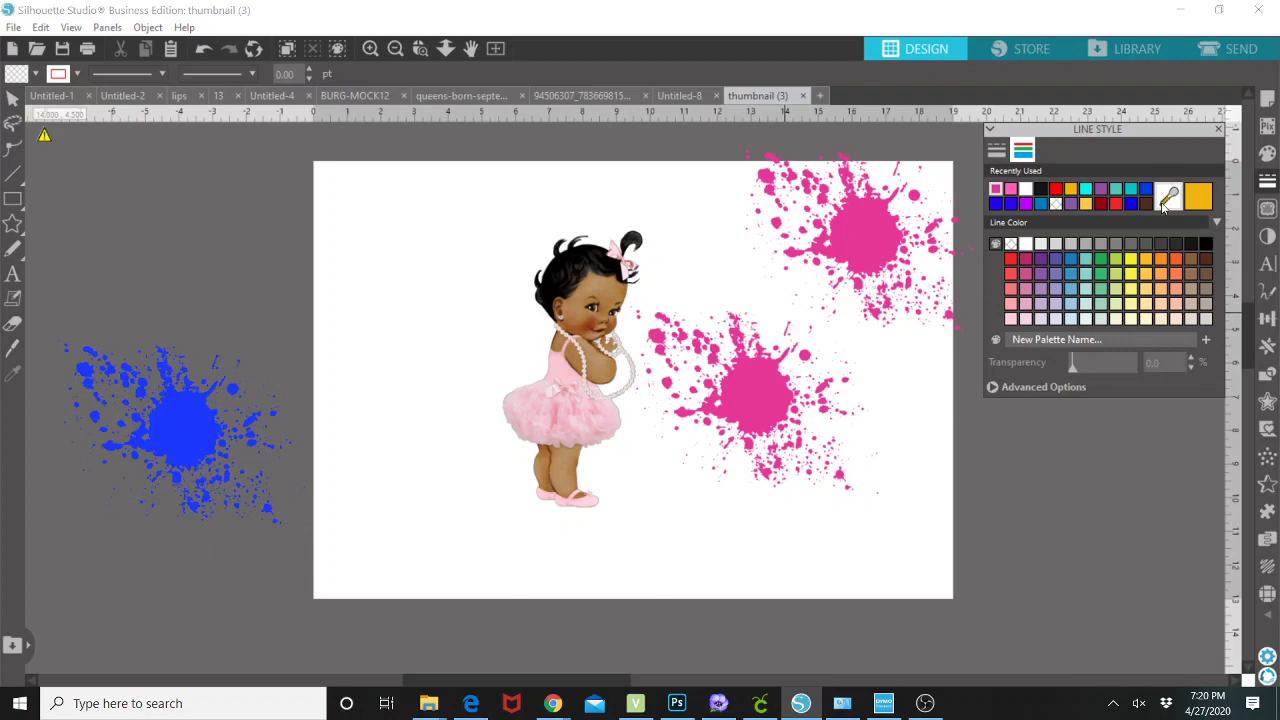
click(558, 370)
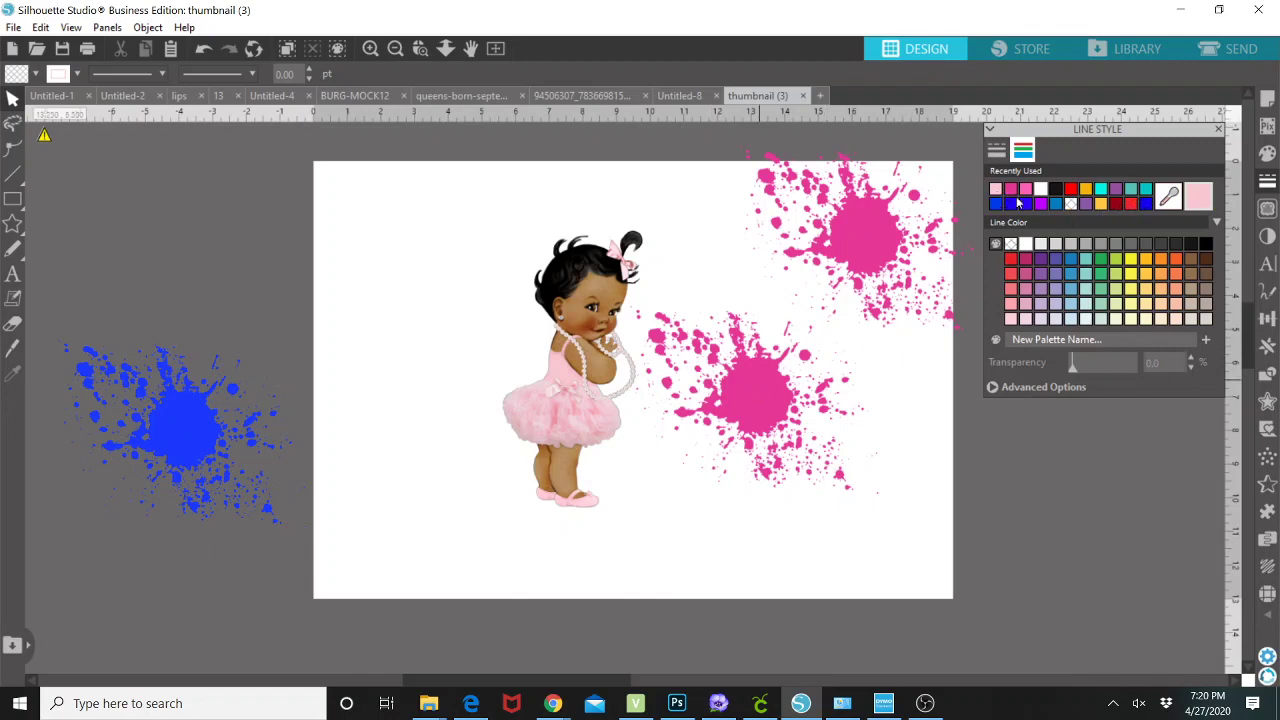
click(770, 402)
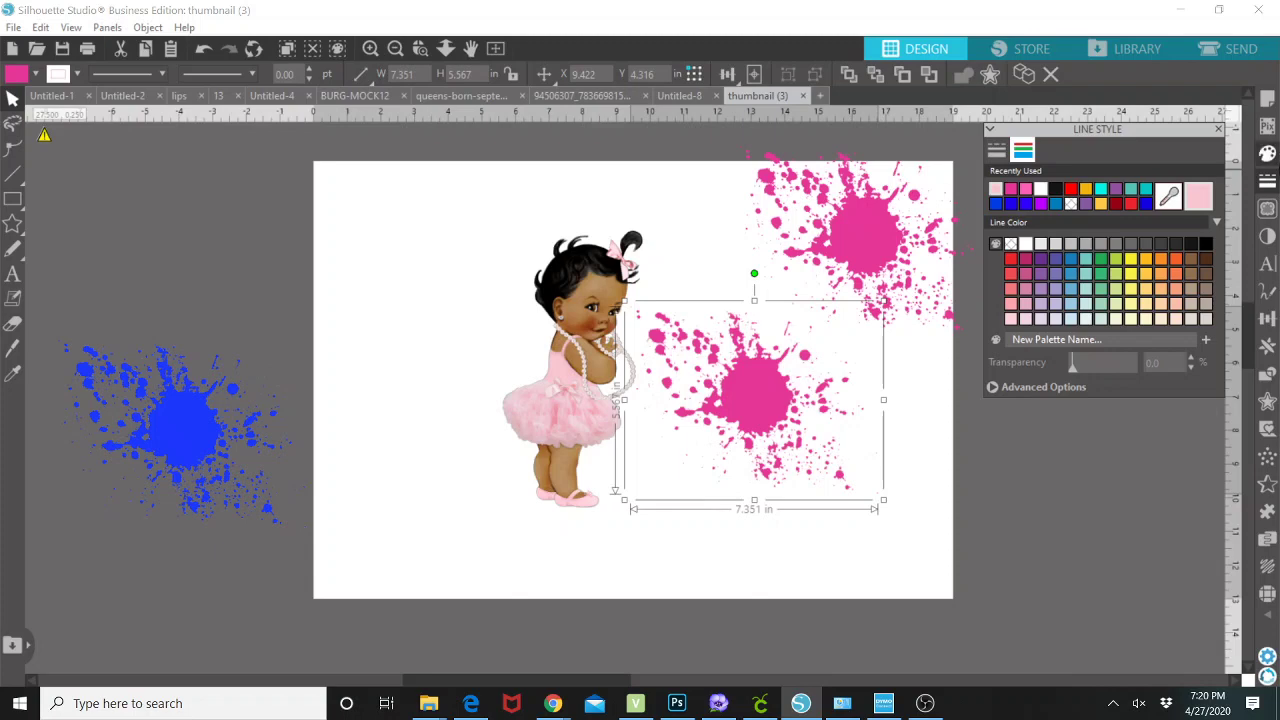
click(1267, 153)
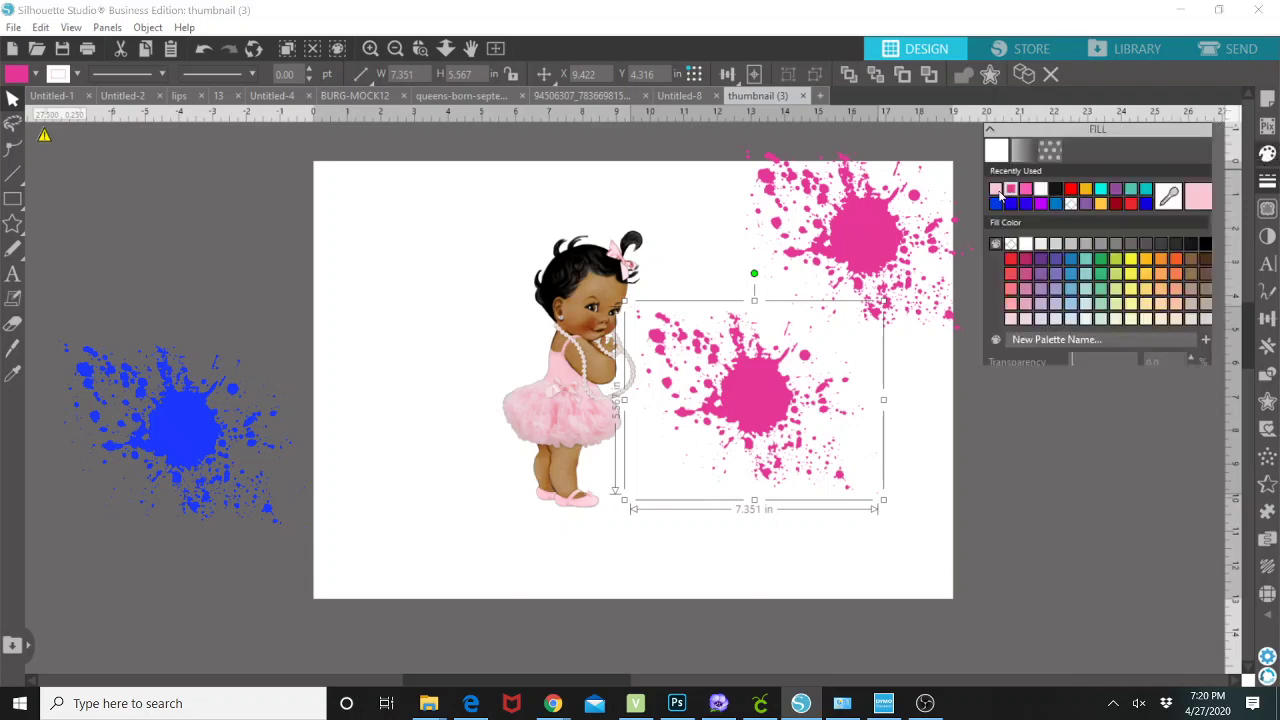
click(996, 191)
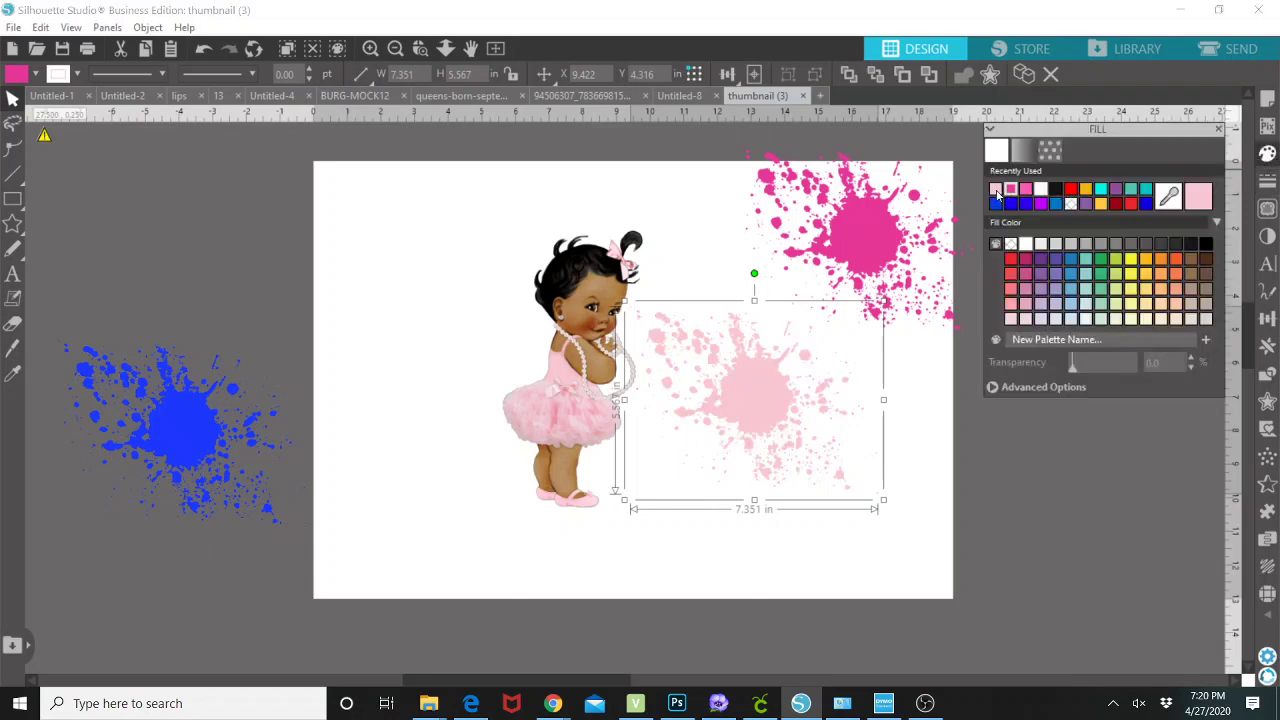
Step: Move the baby to the page's lower edge and overlap the dark pink splatter on the light pink one near the page's center
drag(608, 386, 497, 275)
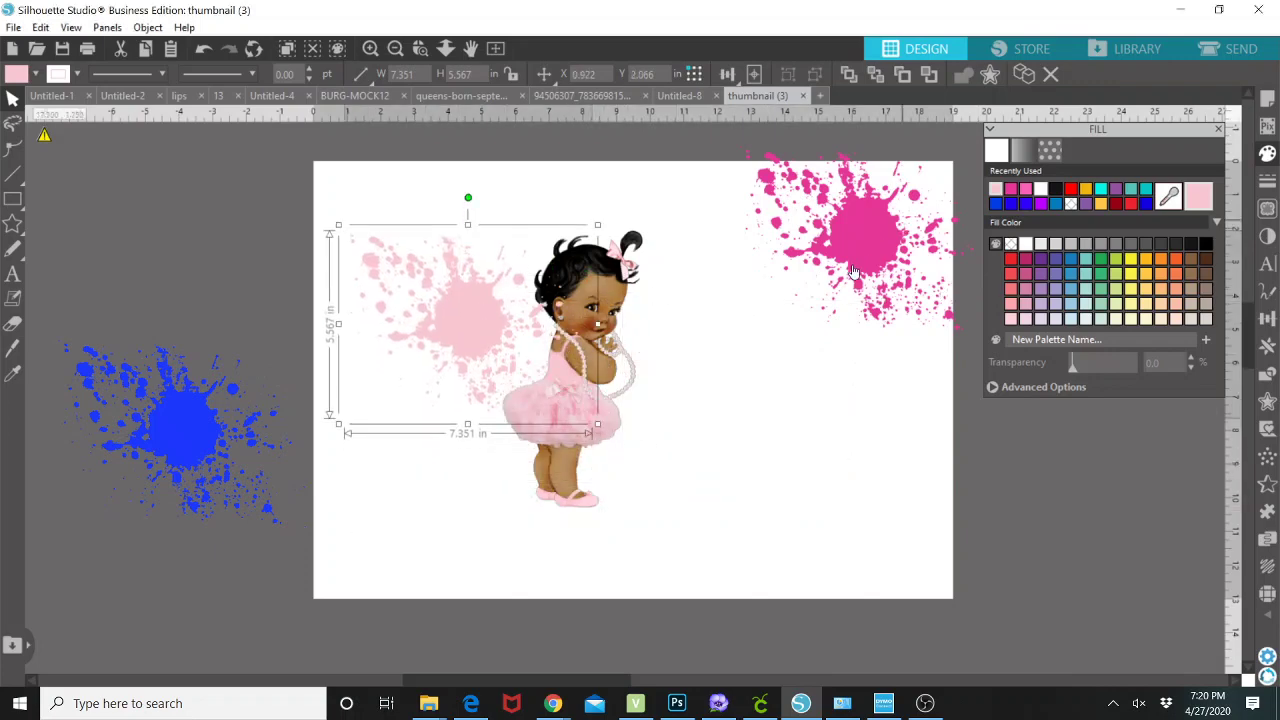
drag(903, 228, 845, 293)
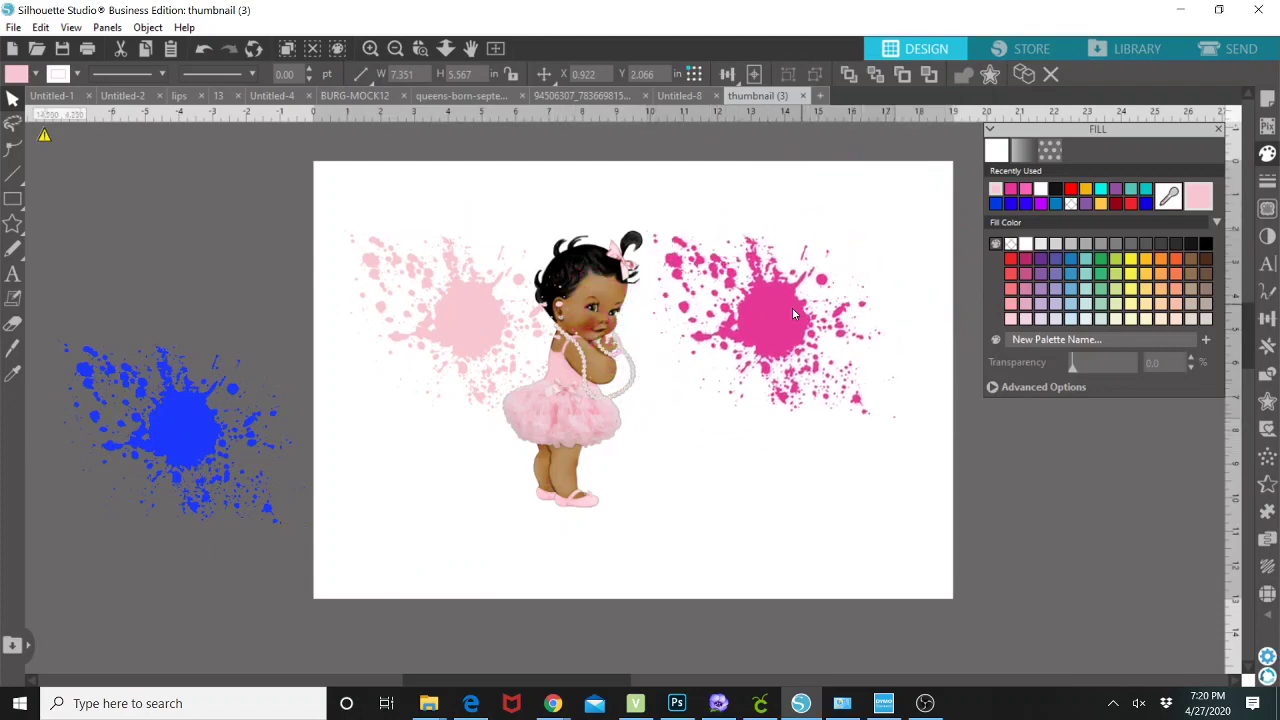
drag(608, 466, 790, 608)
drag(825, 267, 720, 228)
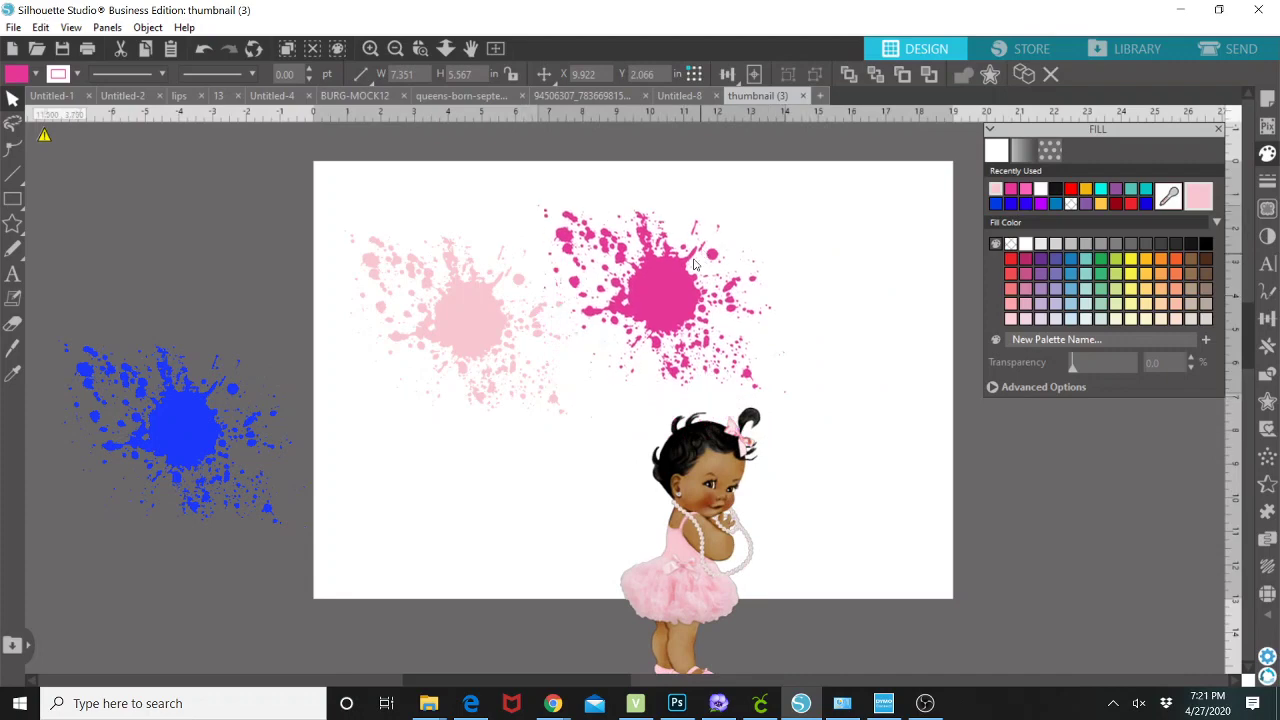
drag(494, 311, 567, 322)
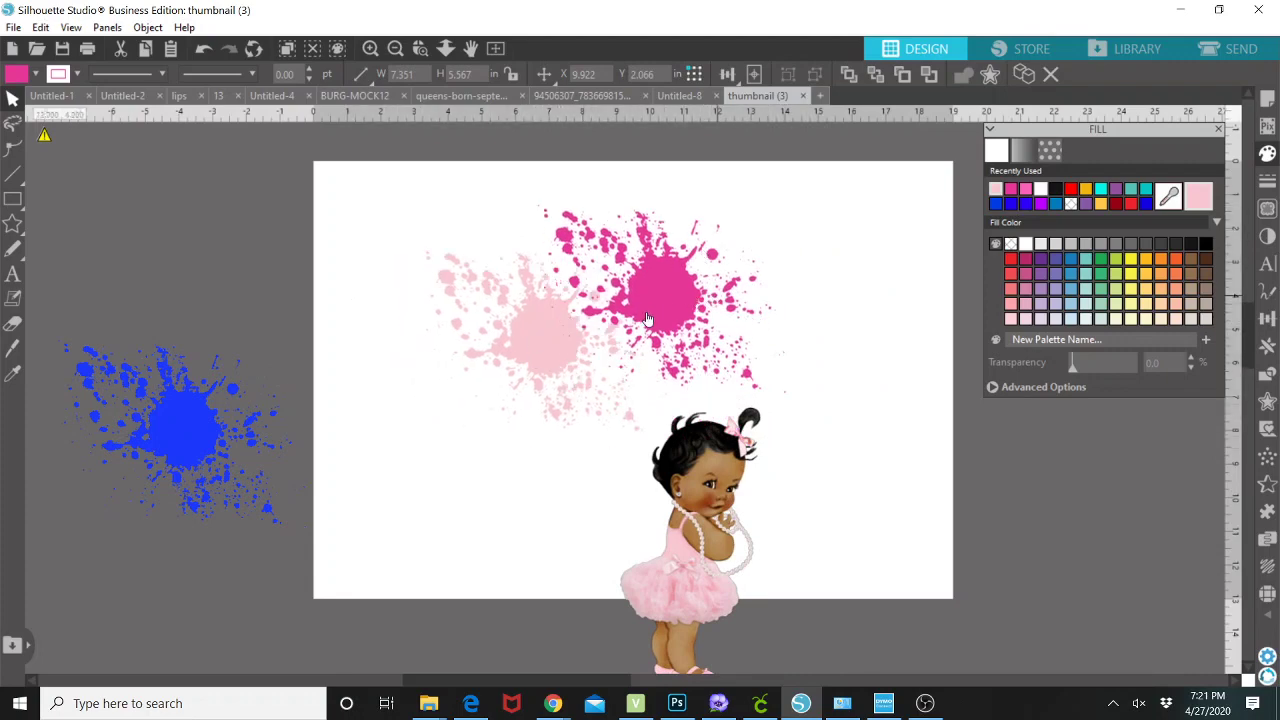
drag(690, 300, 618, 345)
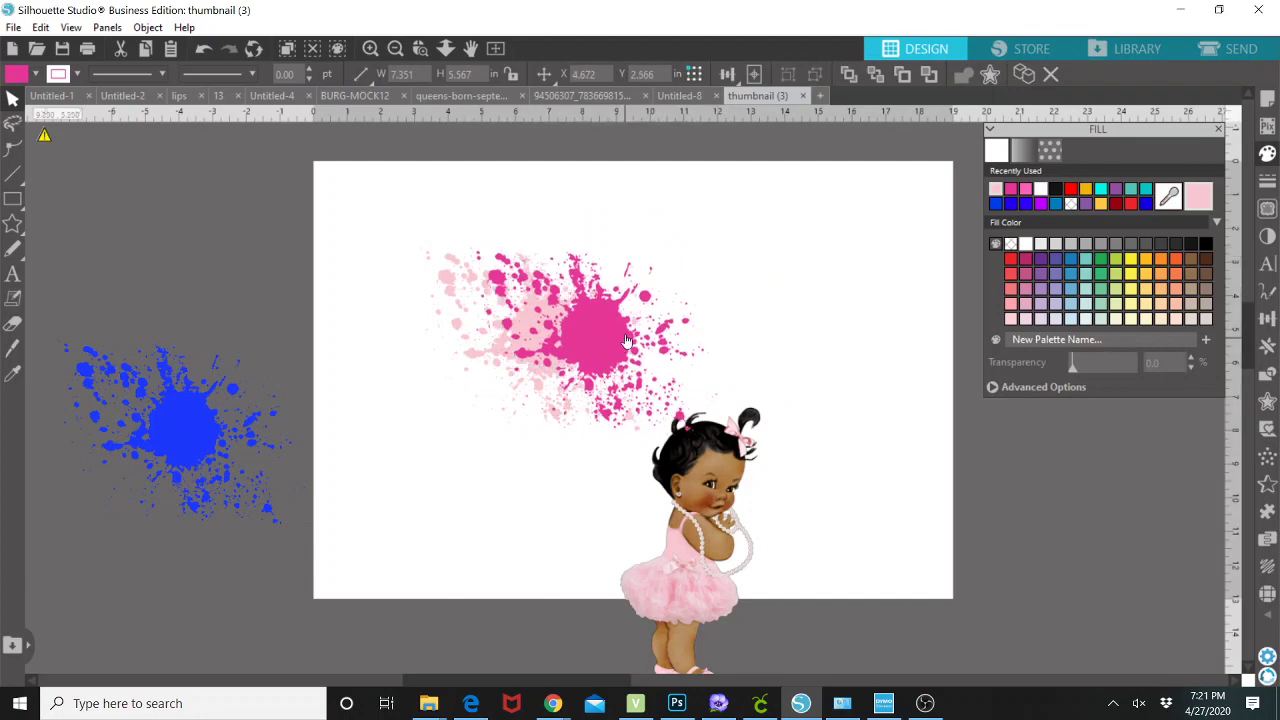
Step: Select both pink splatters and enlarge them together to about 13.33 in wide by 8.39 in high
click(790, 312)
click(449, 268)
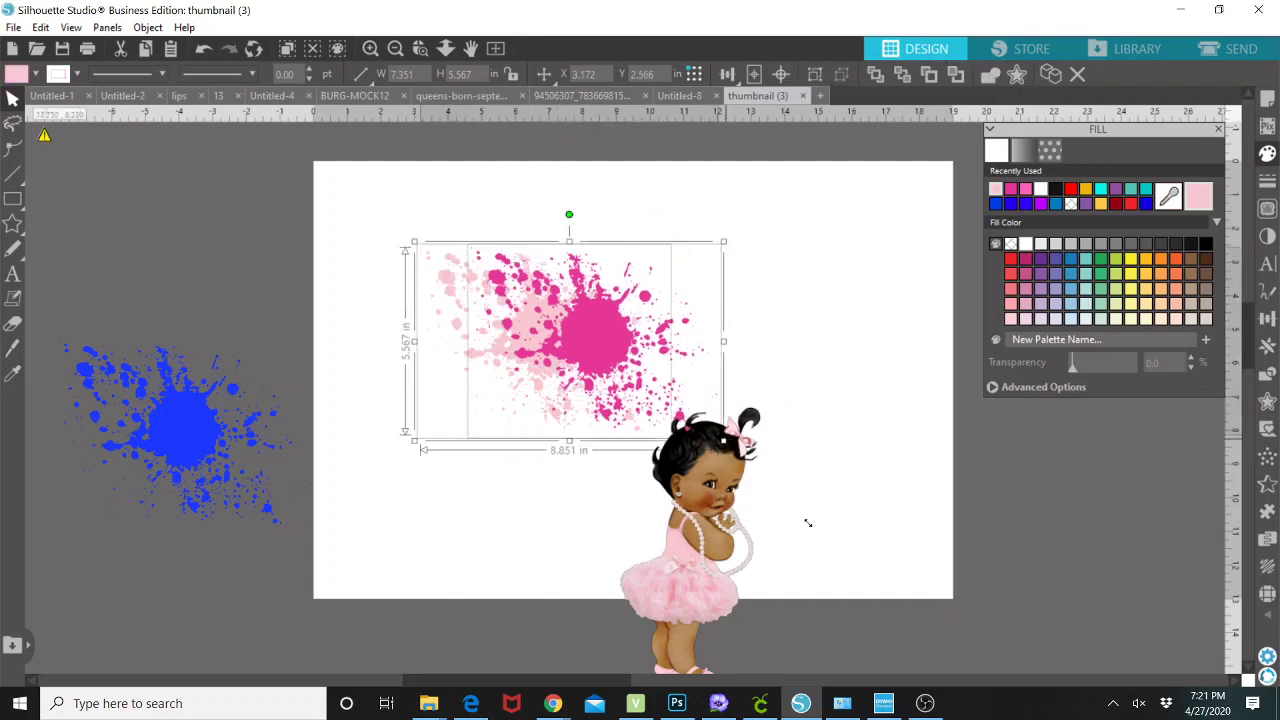
drag(899, 581, 903, 588)
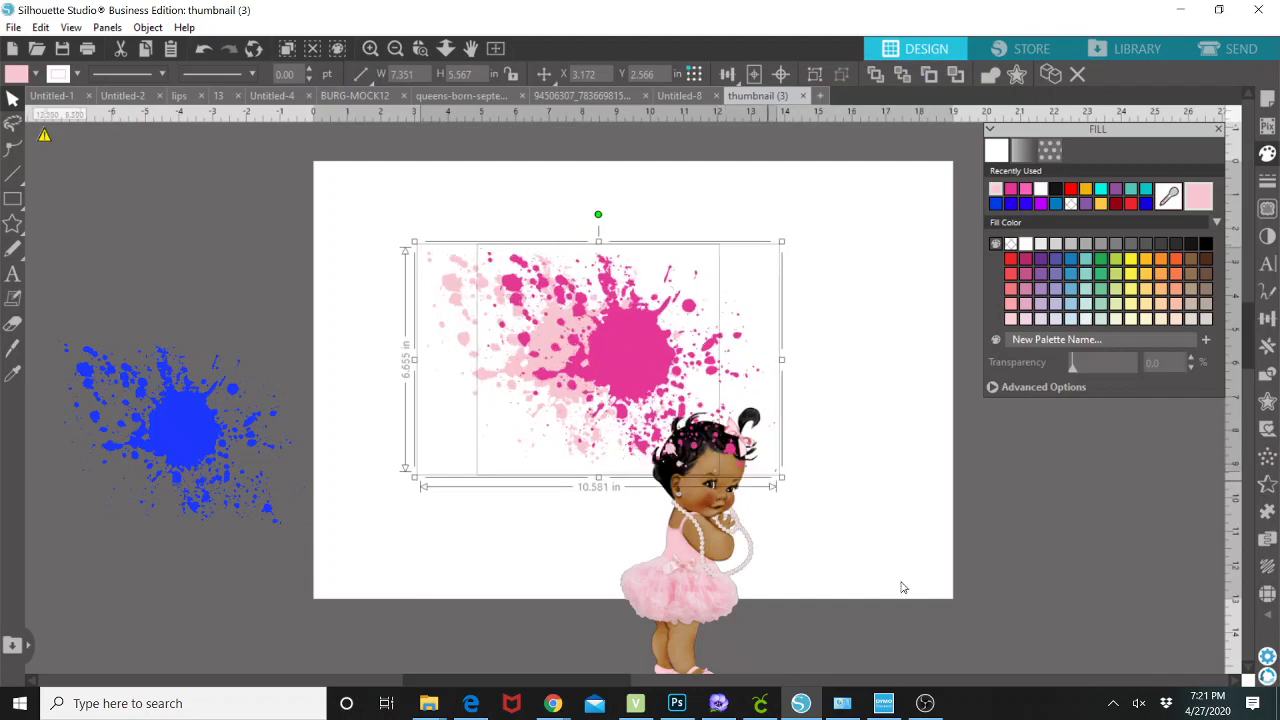
drag(872, 548, 825, 567)
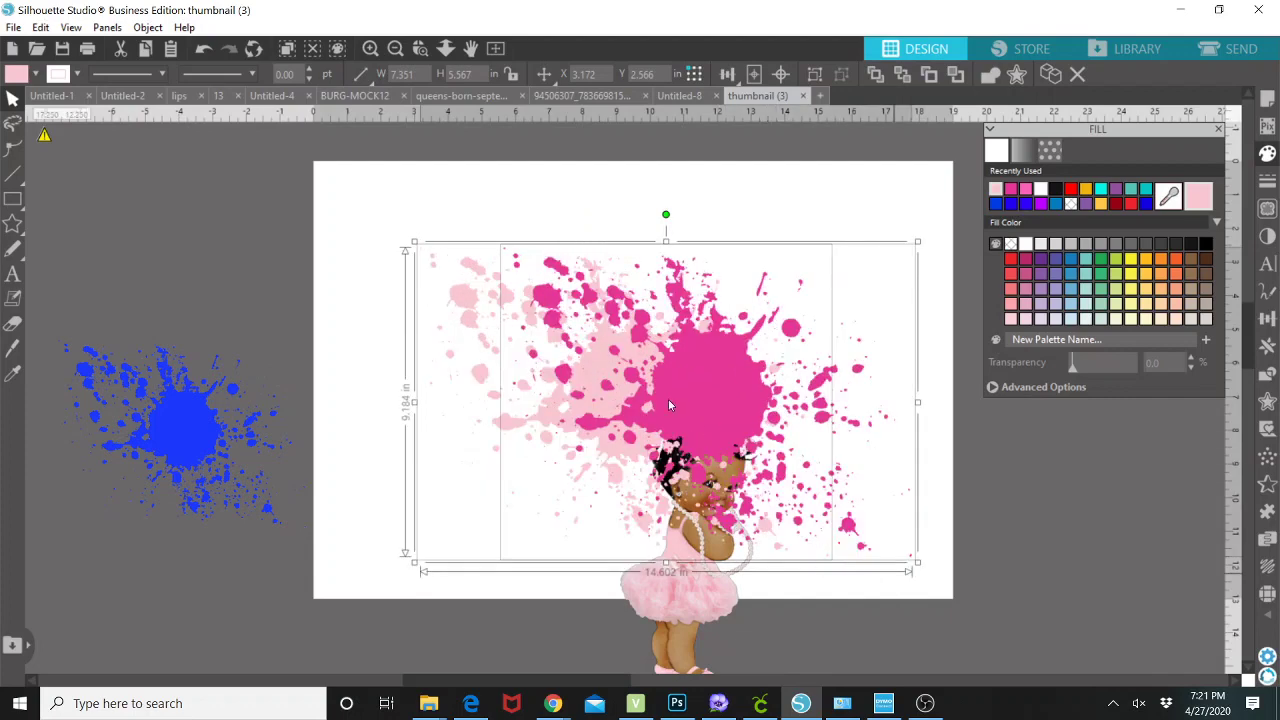
key(ctrl+z)
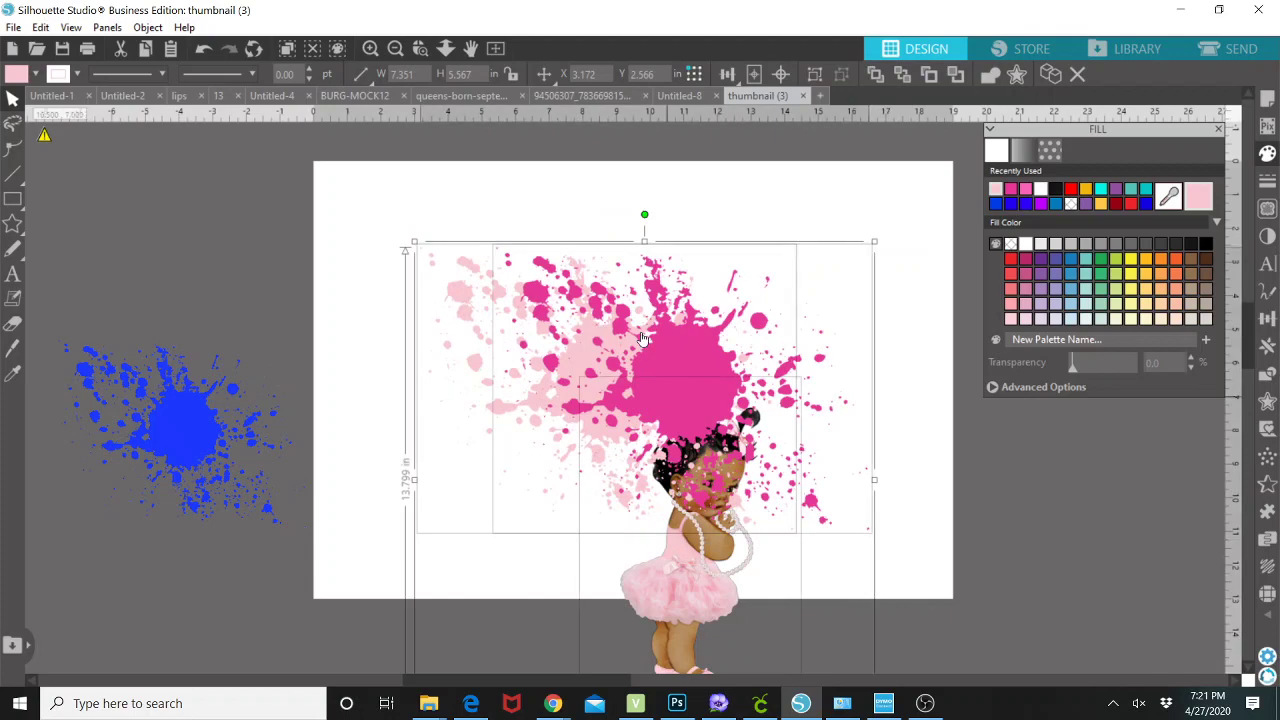
key(ctrl+z)
click(885, 485)
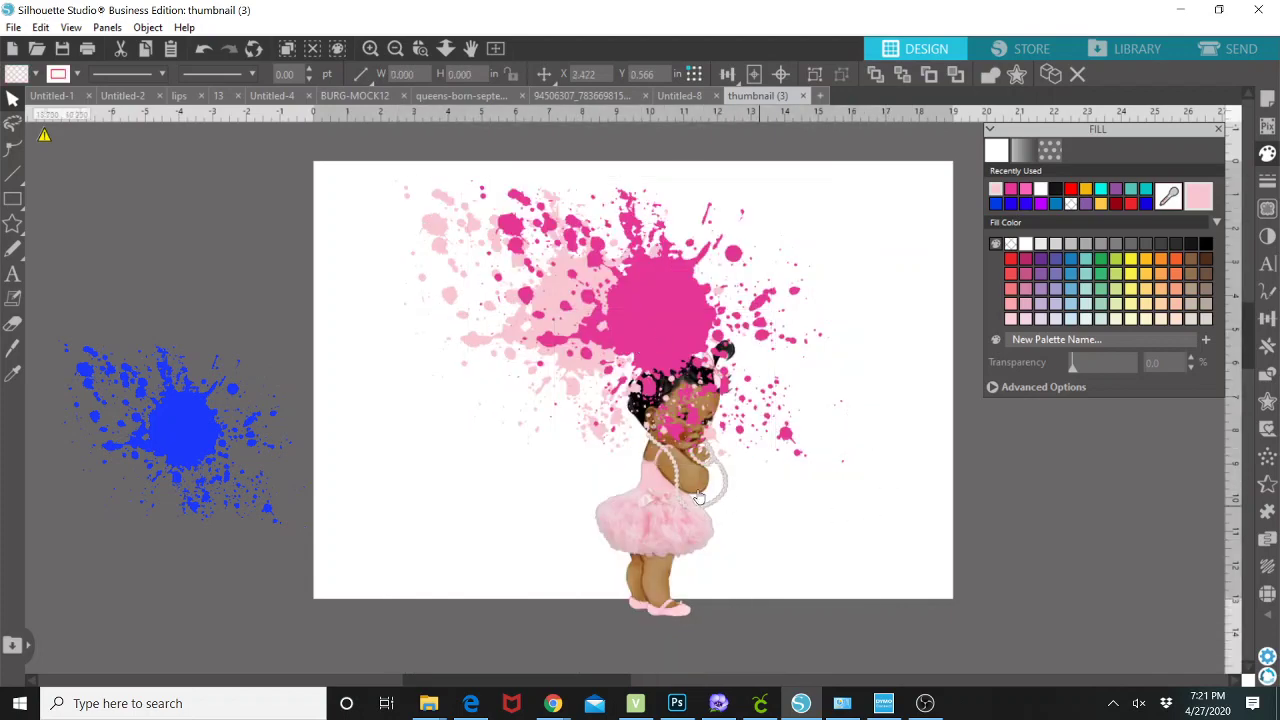
Step: Move the baby clear of the splatters to the page's right edge and bring the splatter pair to the middle of the page
drag(697, 500, 949, 500)
click(570, 400)
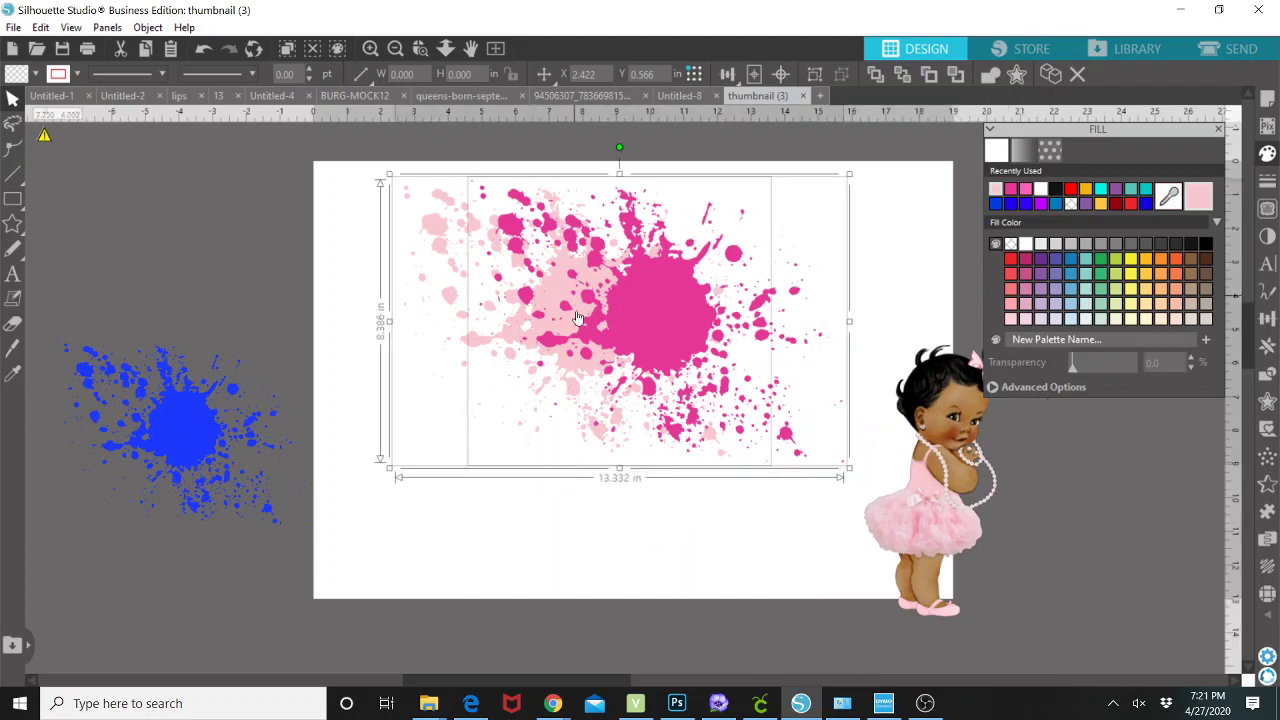
drag(577, 318, 552, 377)
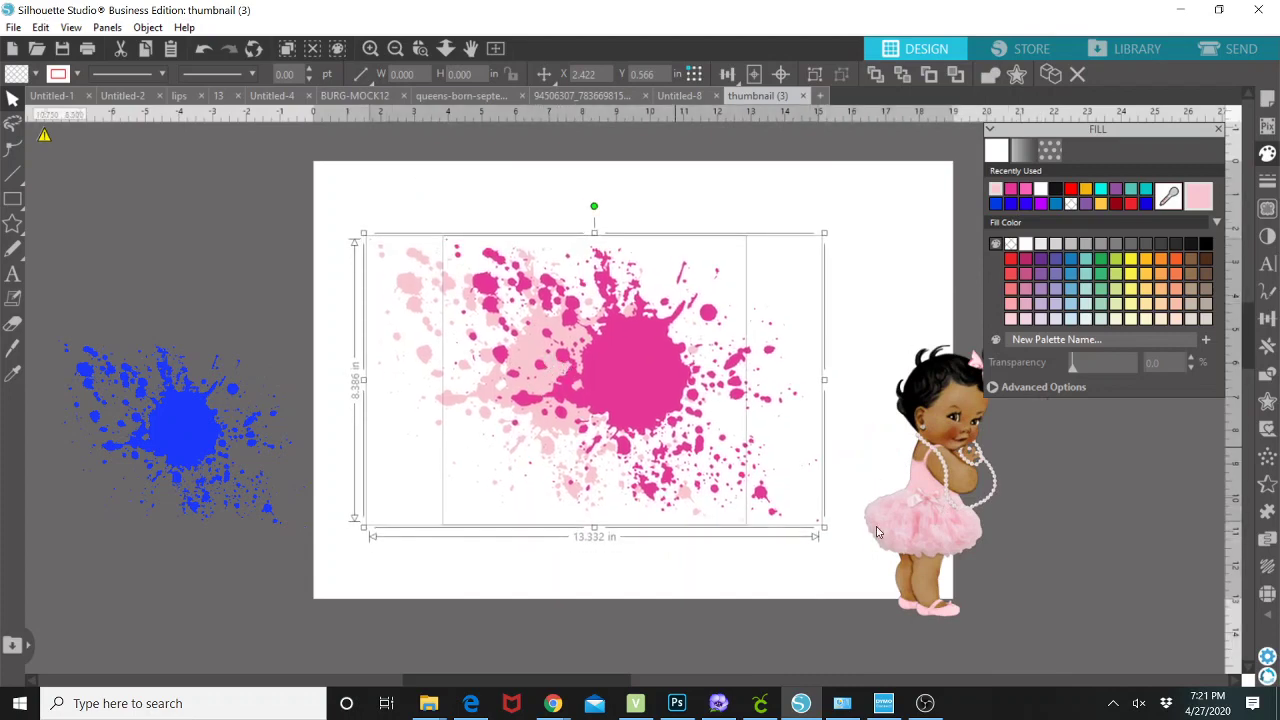
Step: Bring the baby image to the front of the stacking order
click(920, 515)
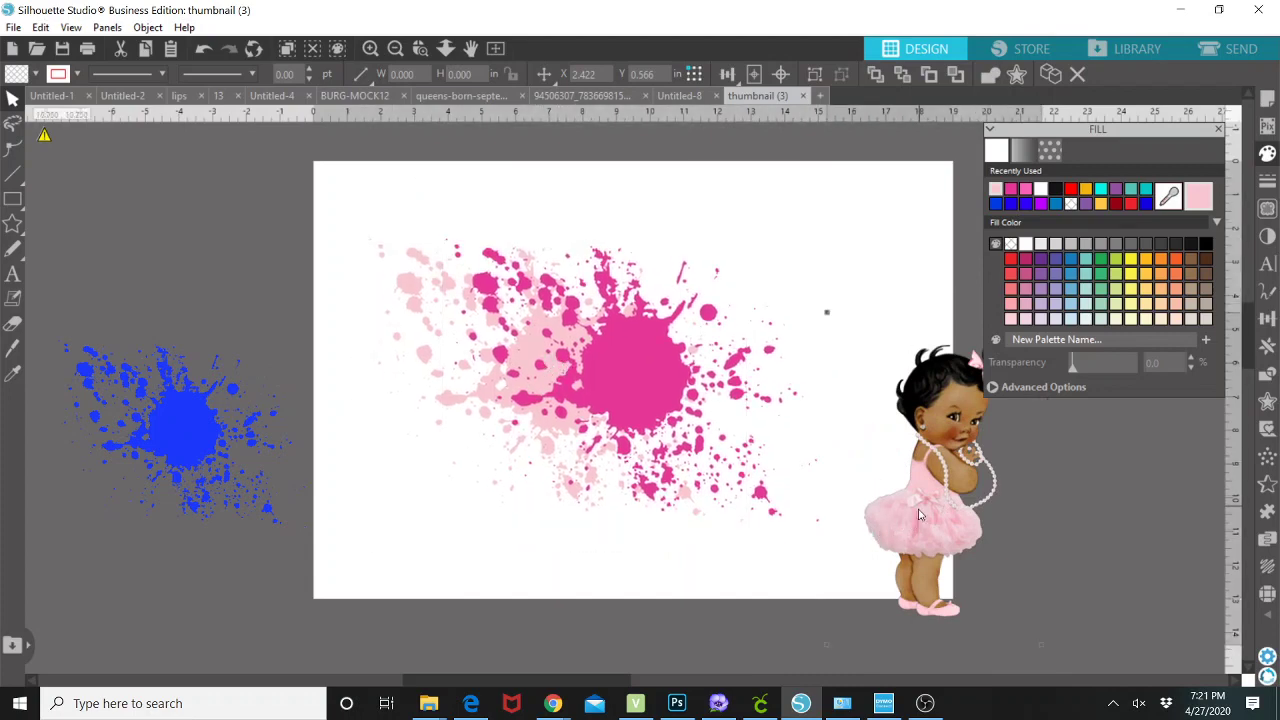
double_click(920, 515)
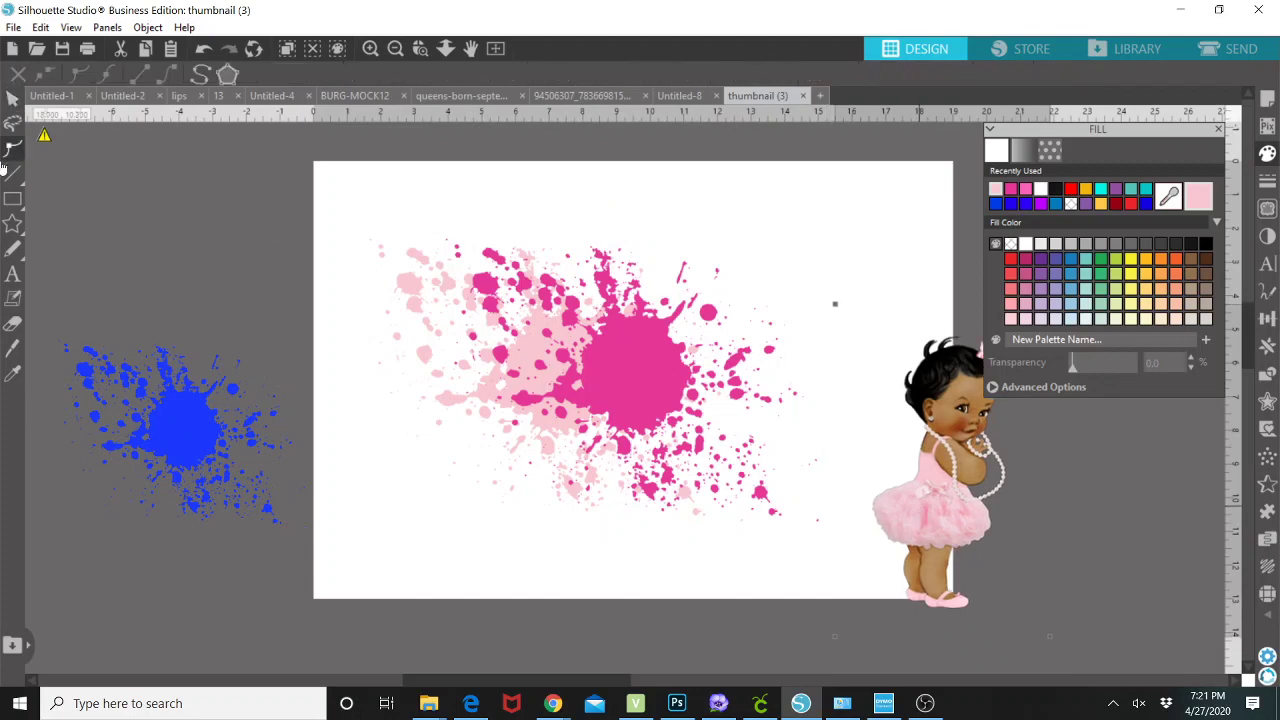
click(12, 98)
drag(922, 500, 930, 500)
right_click(932, 500)
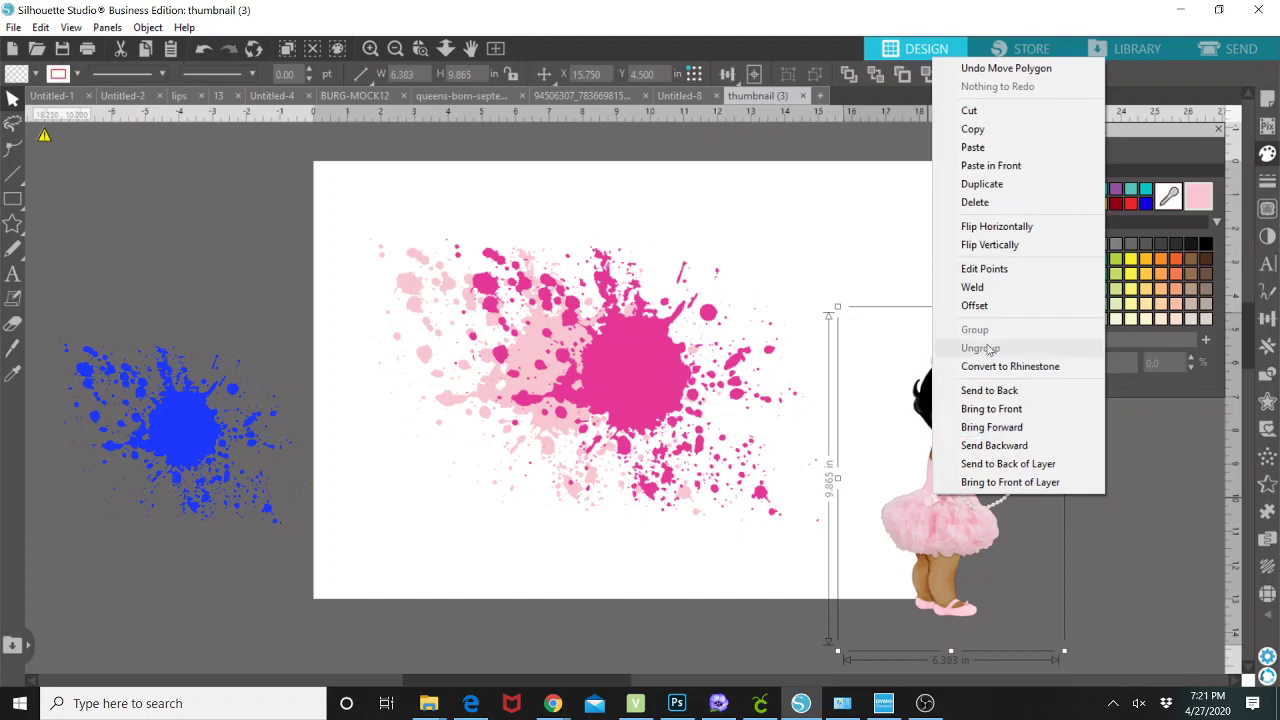
click(1005, 418)
Step: Place the baby over the overlapping splatters and offset the dark pink one up and left, the light pink one down and right
drag(953, 518, 606, 430)
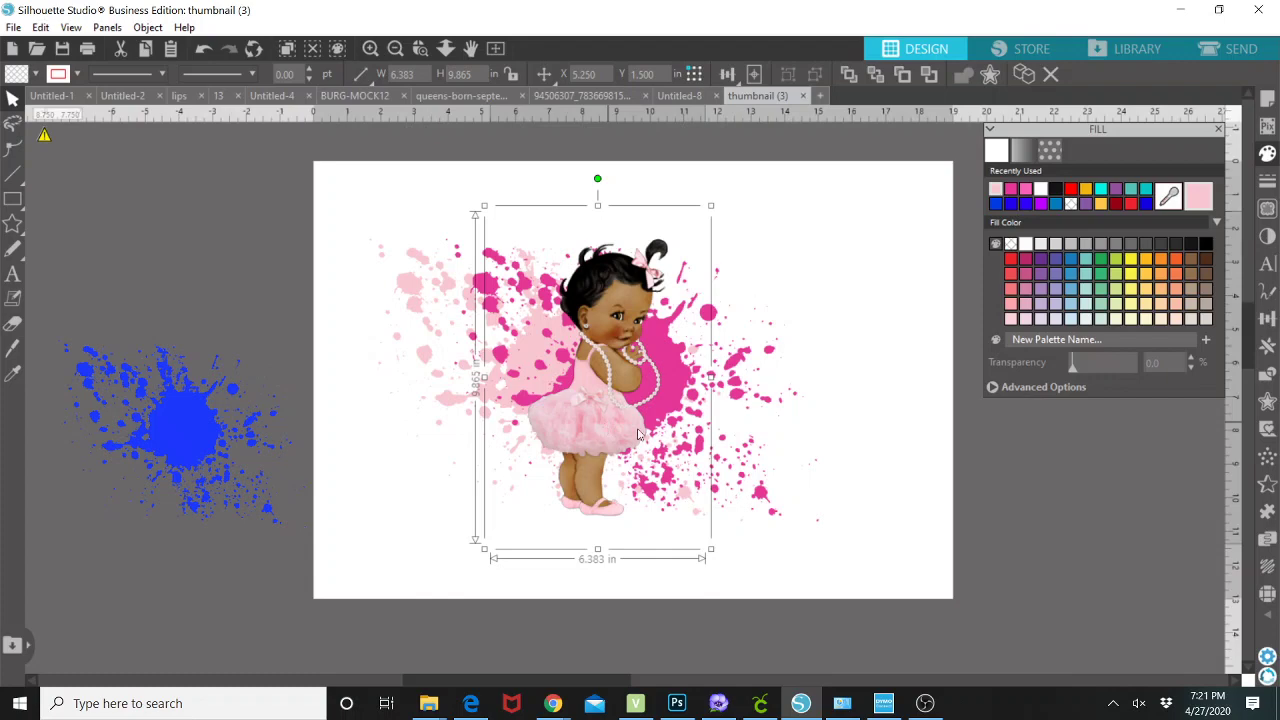
drag(740, 478, 725, 459)
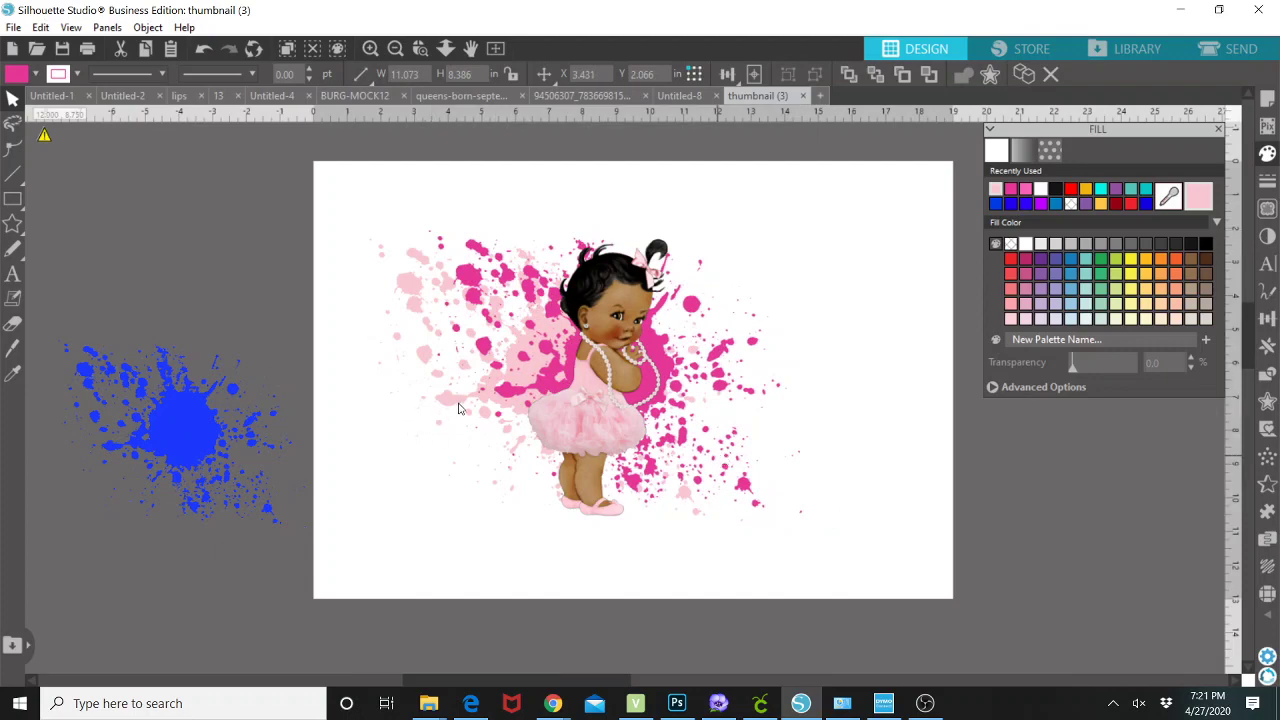
drag(457, 423, 518, 462)
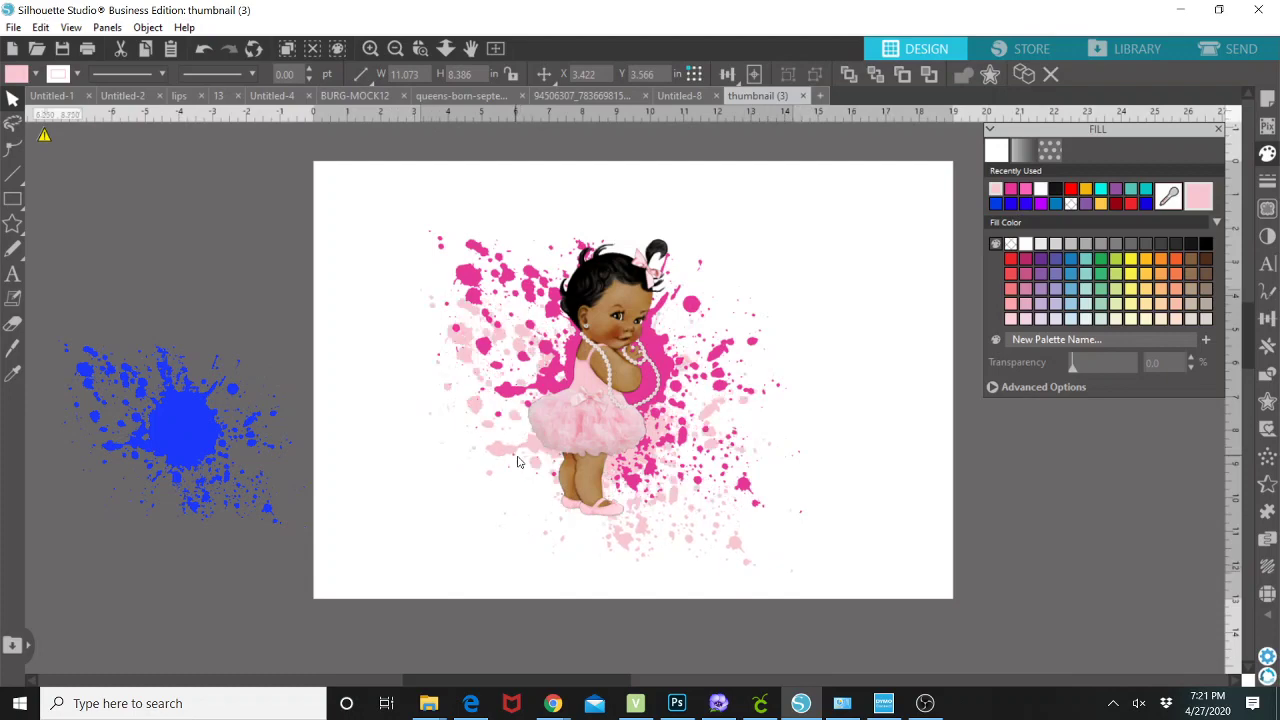
Step: Duplicate the dark pink splatter and move the copy to the left of the baby, overlapping the page's left edge
click(697, 303)
click(754, 344)
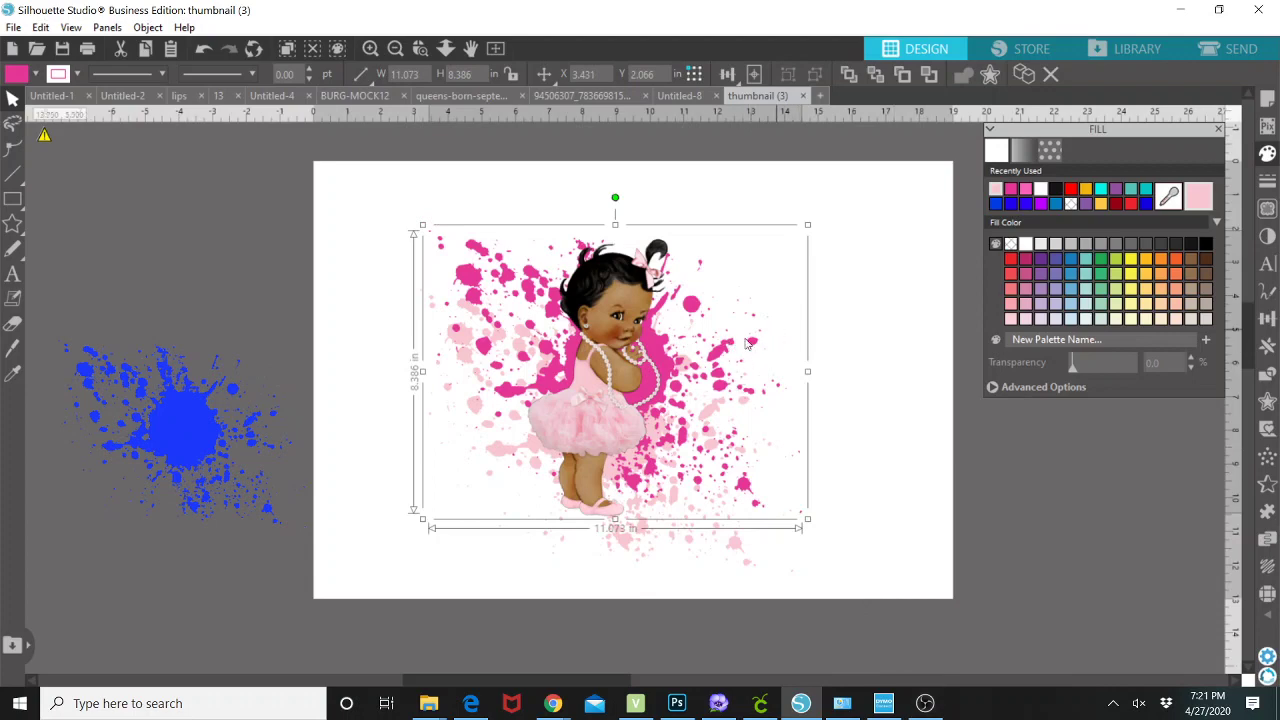
click(757, 351)
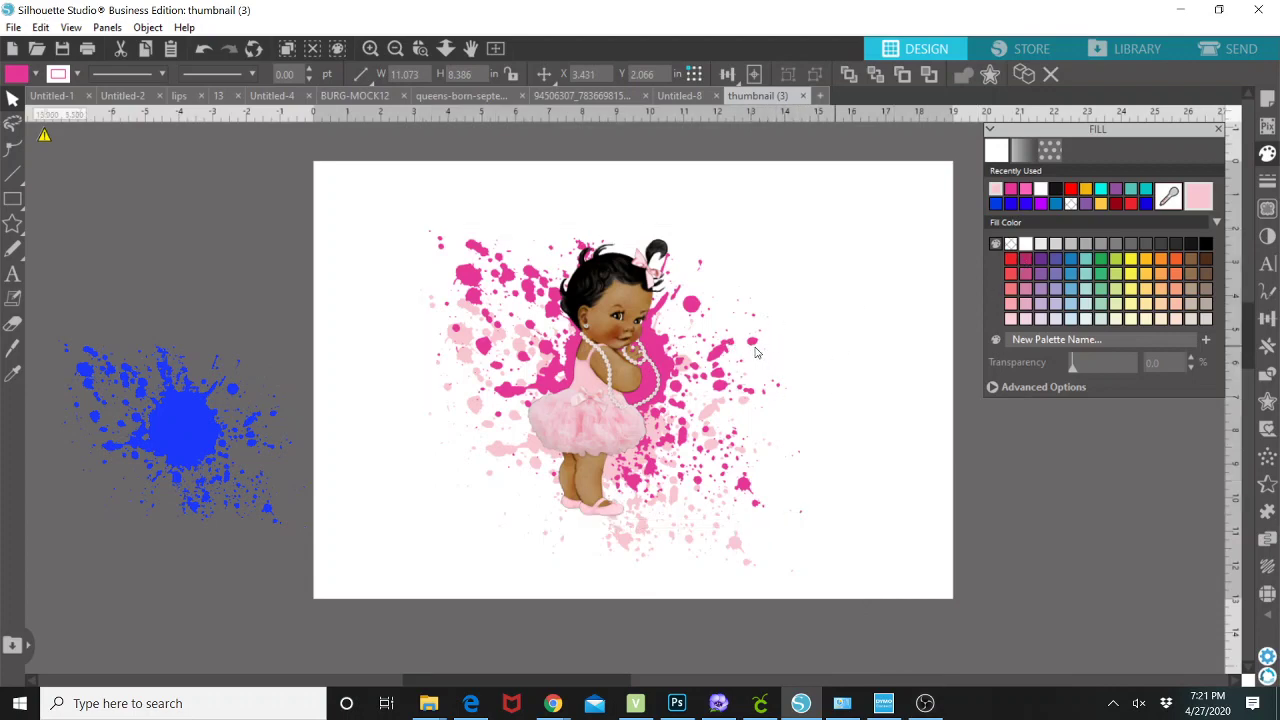
click(757, 347)
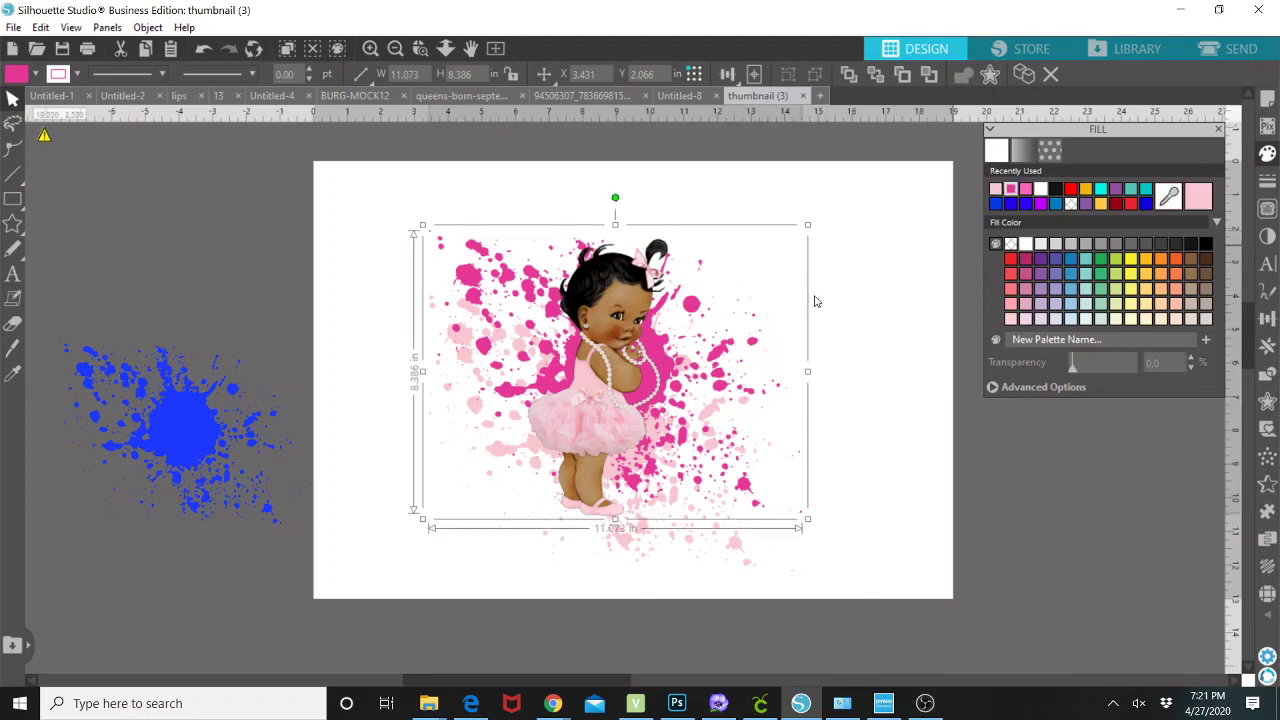
right_click(736, 340)
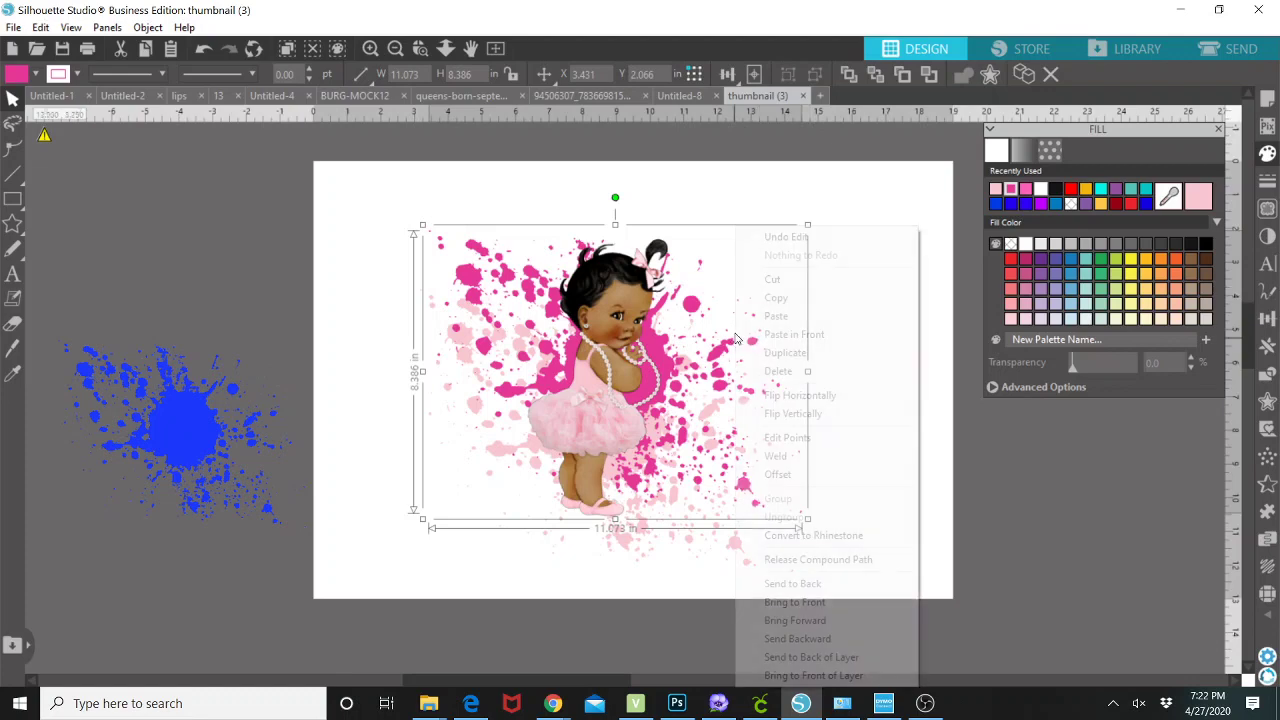
click(761, 355)
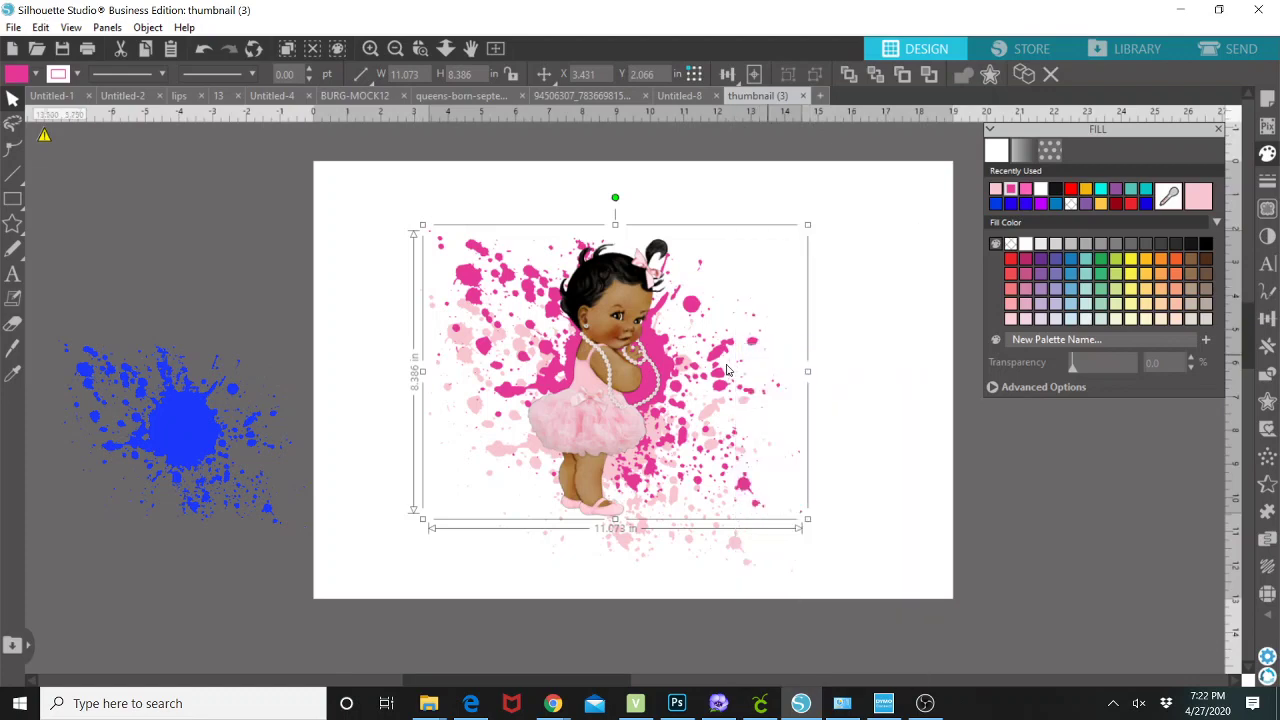
drag(640, 372, 506, 416)
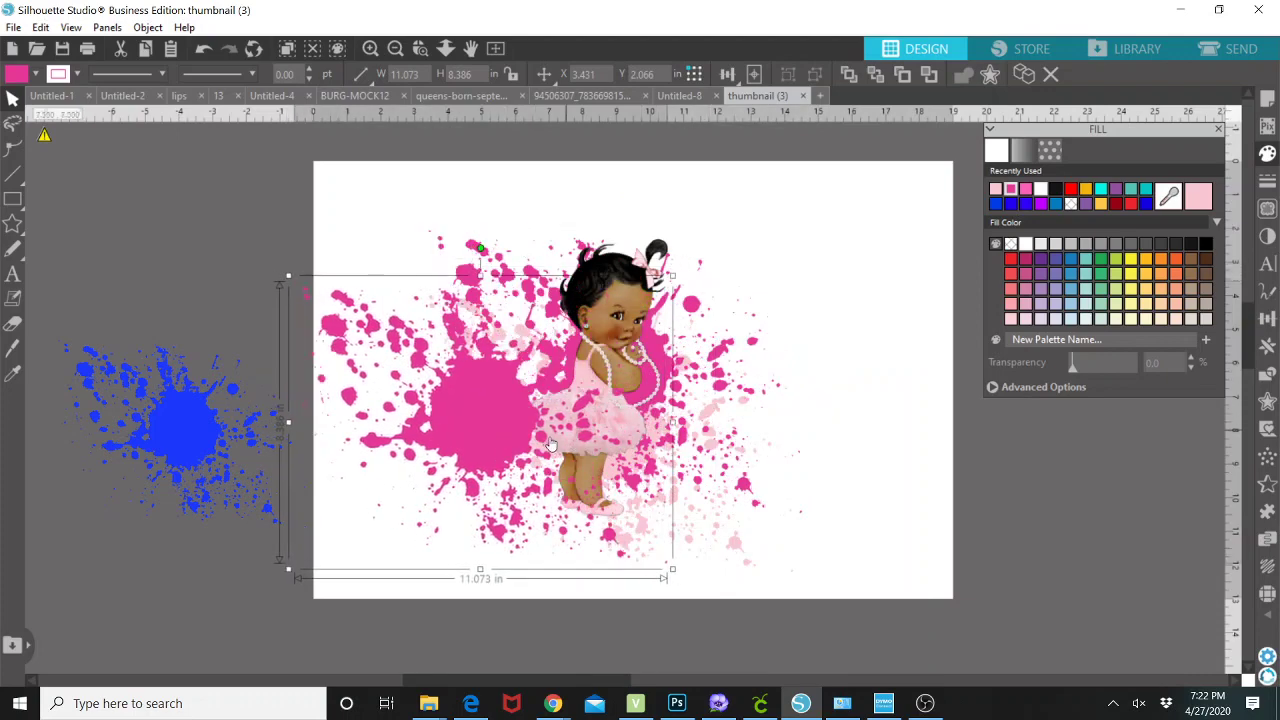
Step: Send the duplicated dark pink splatter backward until it lies behind both the baby and the light pink splatter
right_click(507, 422)
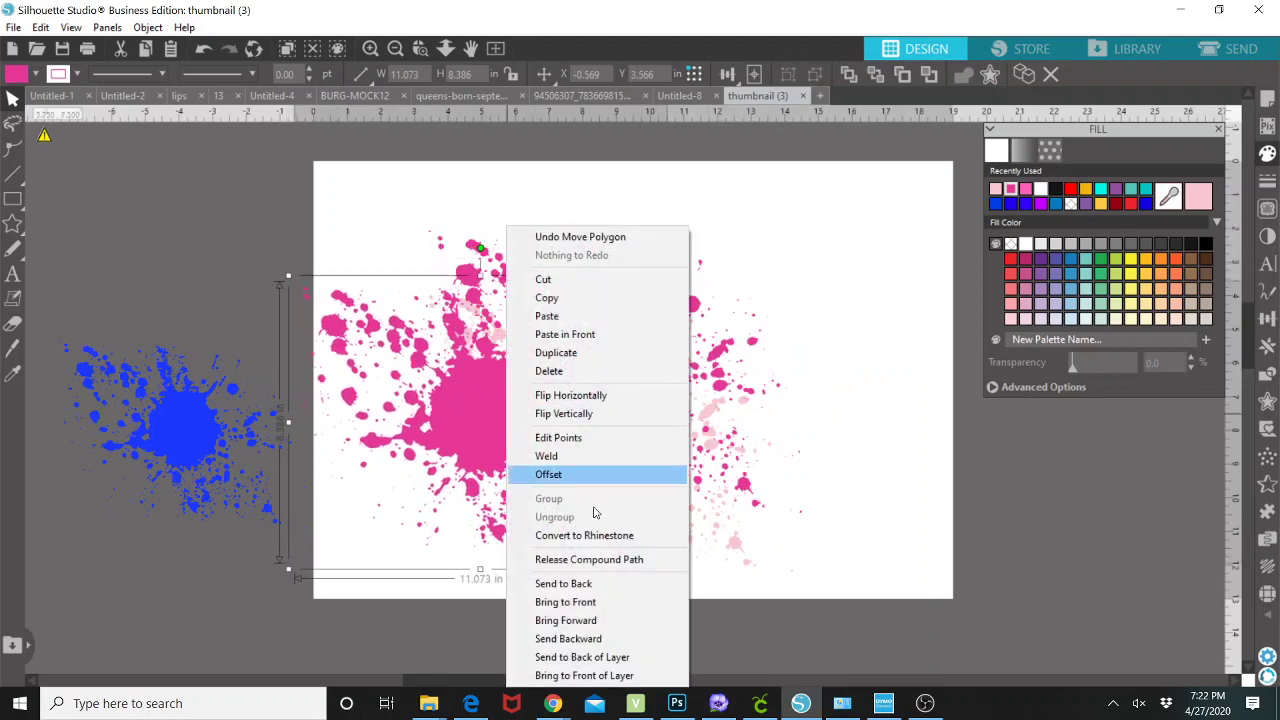
click(600, 638)
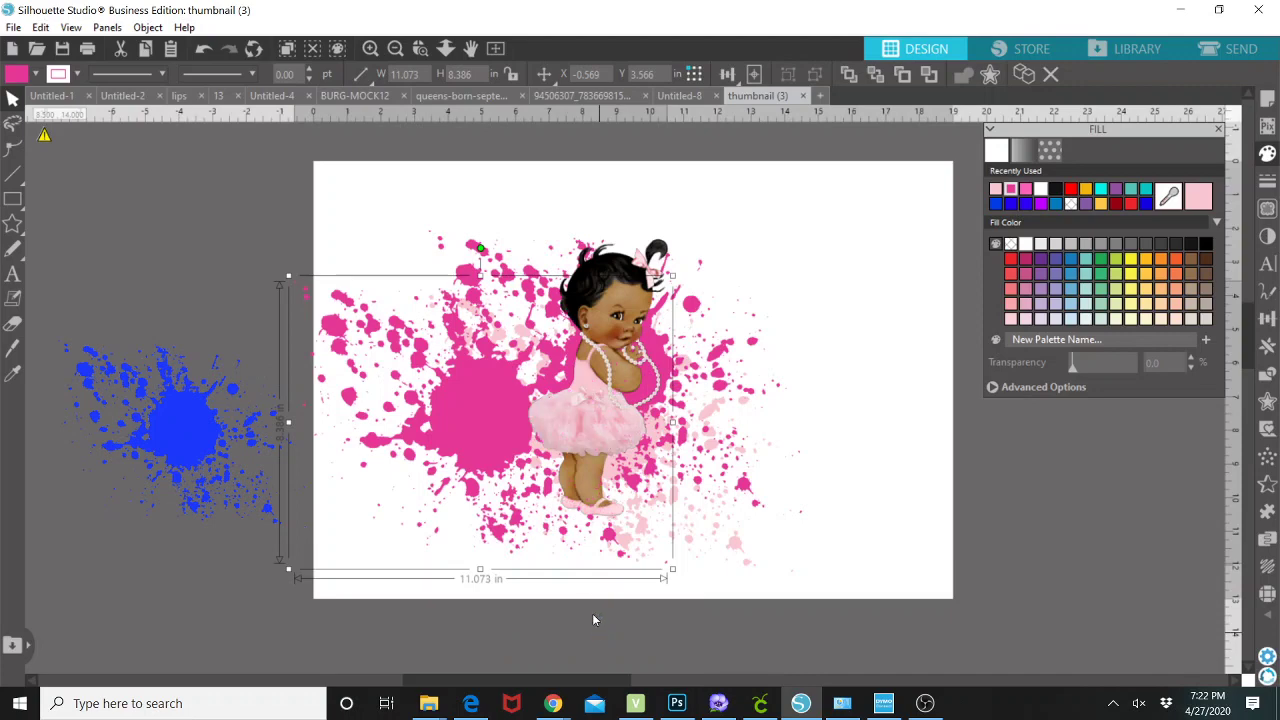
click(497, 416)
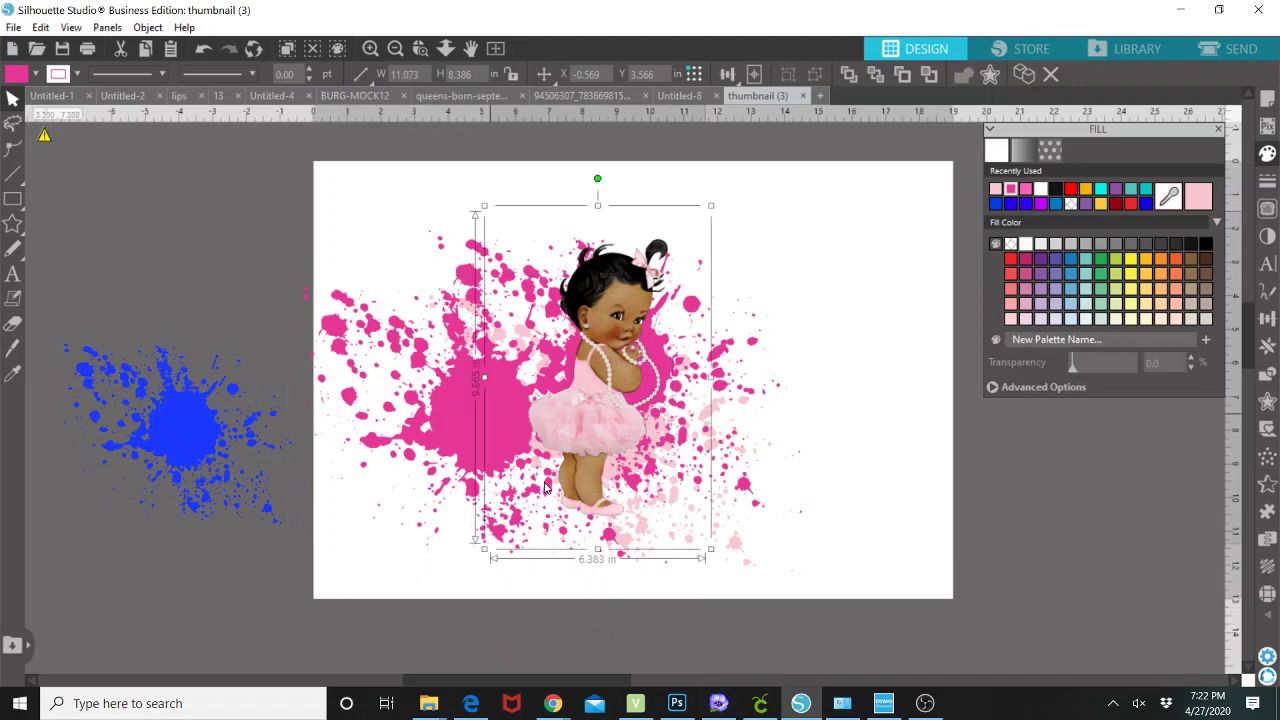
right_click(472, 415)
click(471, 414)
right_click(459, 424)
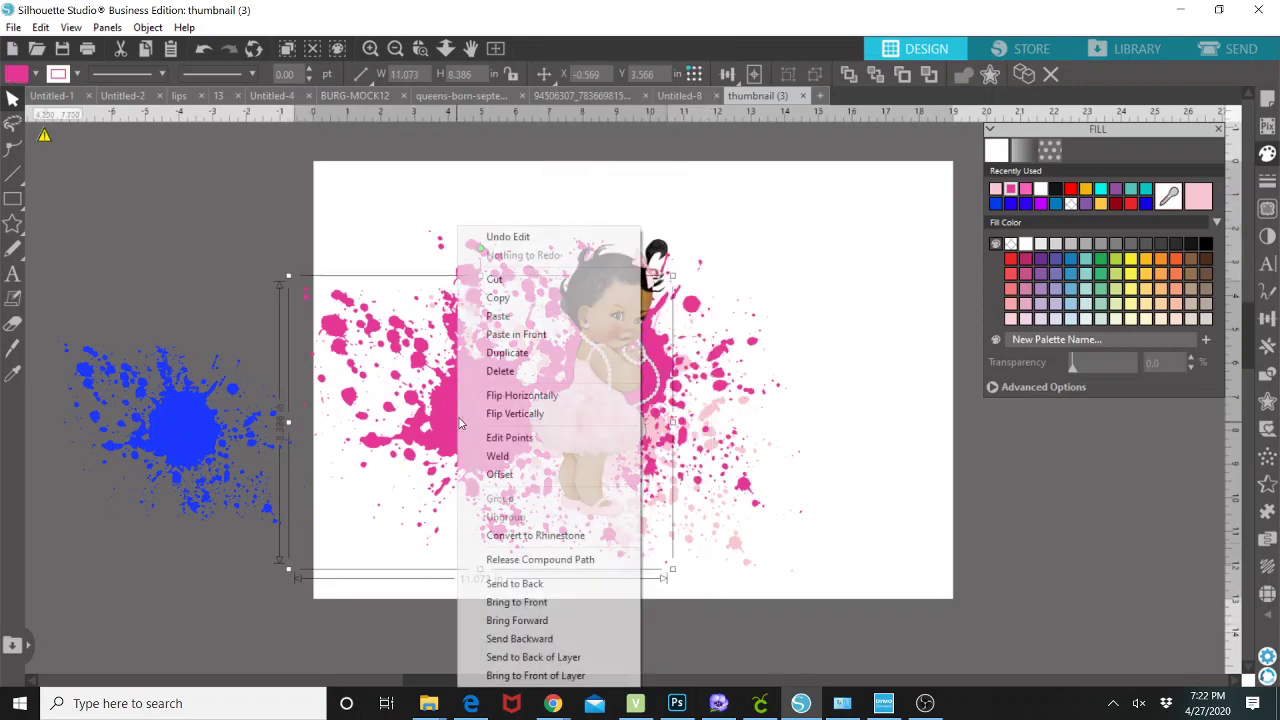
click(530, 602)
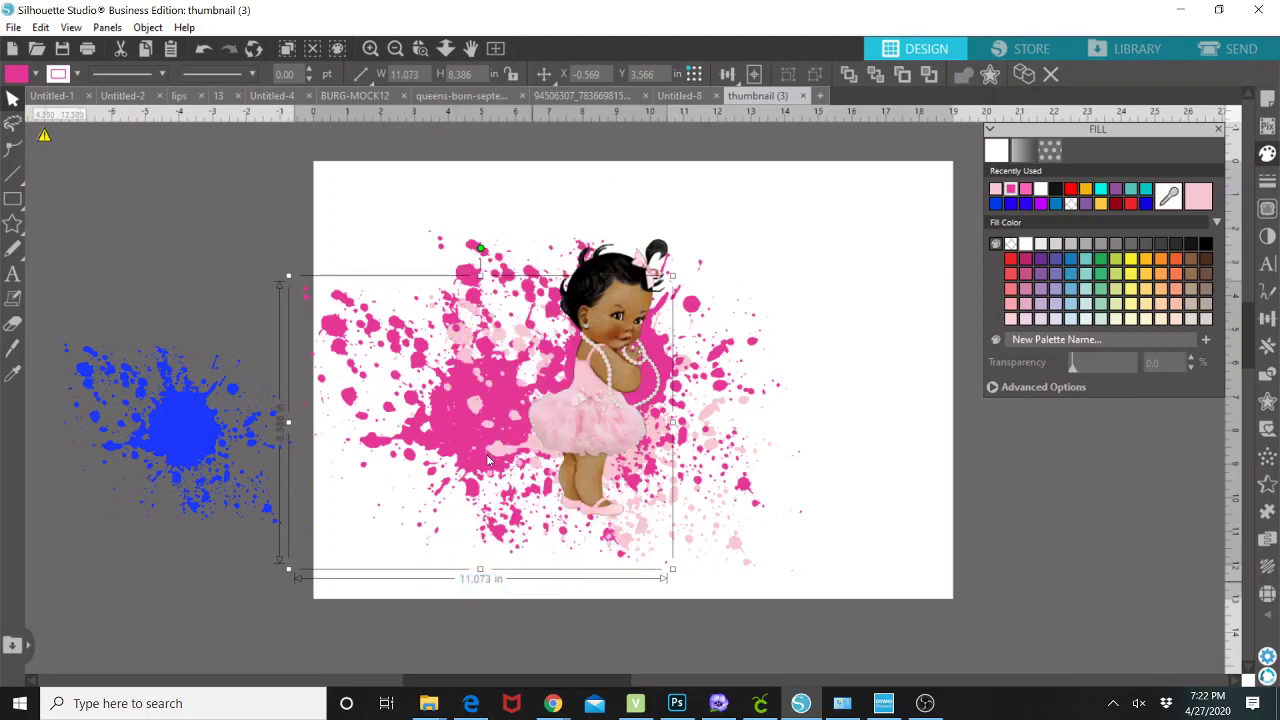
Step: Move the baby to the right side of the page and reposition the dark pink splatters around the light pink one
drag(450, 435, 791, 476)
drag(650, 378, 683, 355)
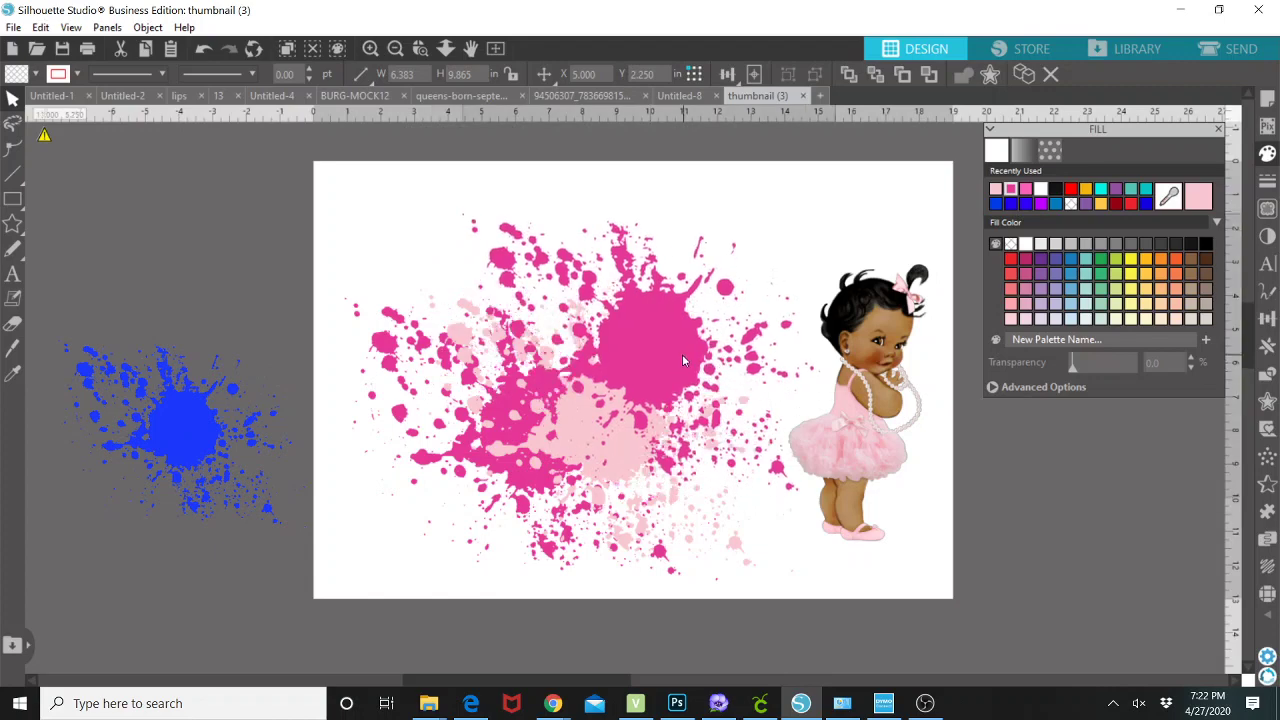
Step: Move the upper dark pink splatter slightly down and left, and place the baby over the middle of the splatters
drag(589, 432, 615, 475)
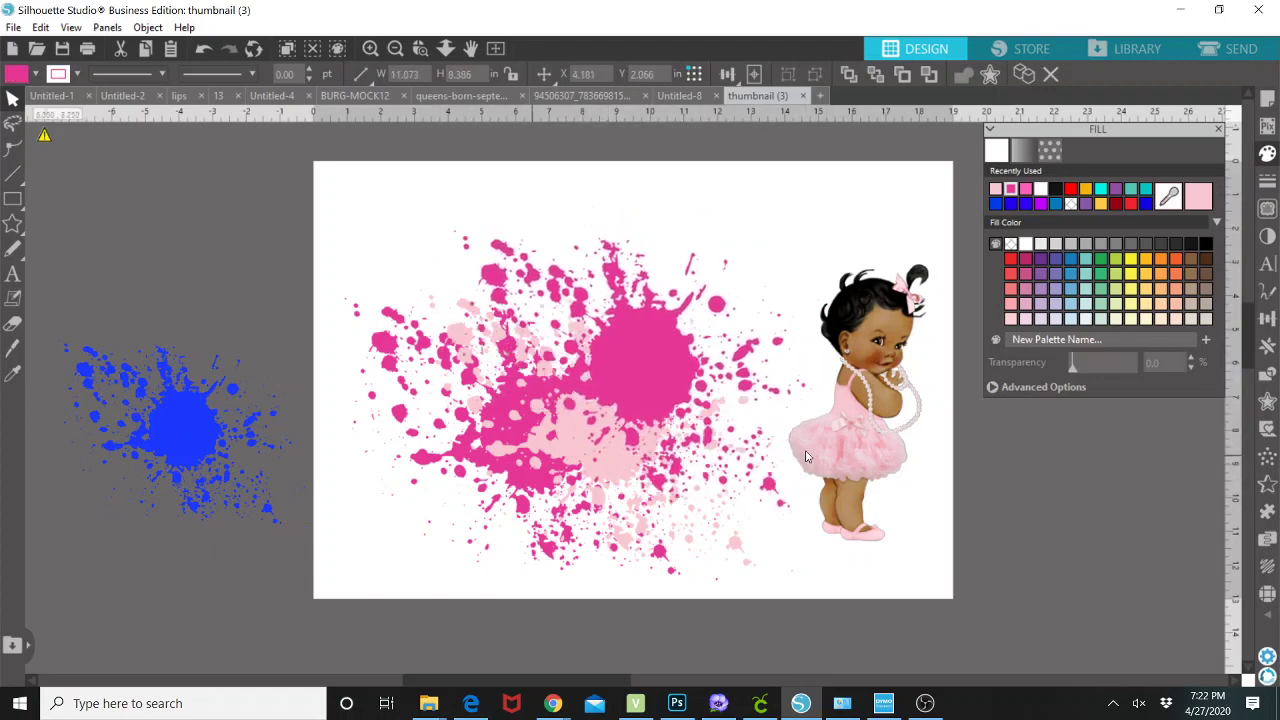
drag(806, 457, 551, 445)
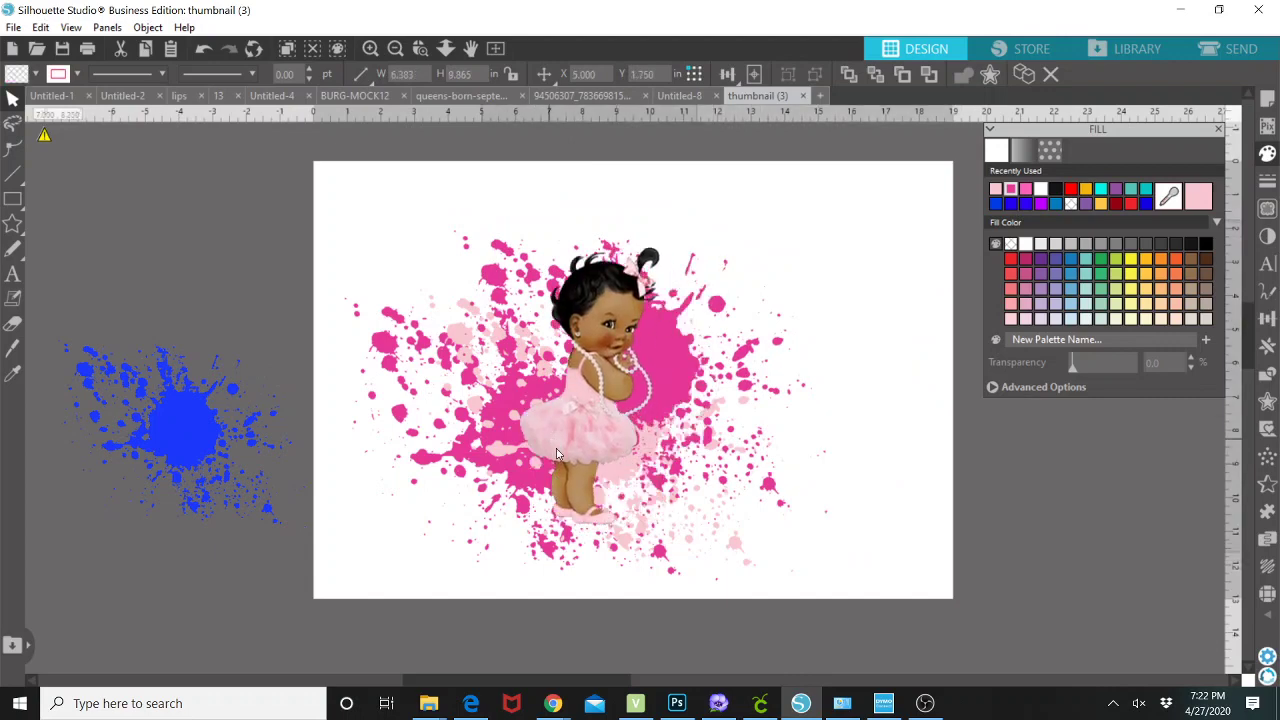
key(Escape)
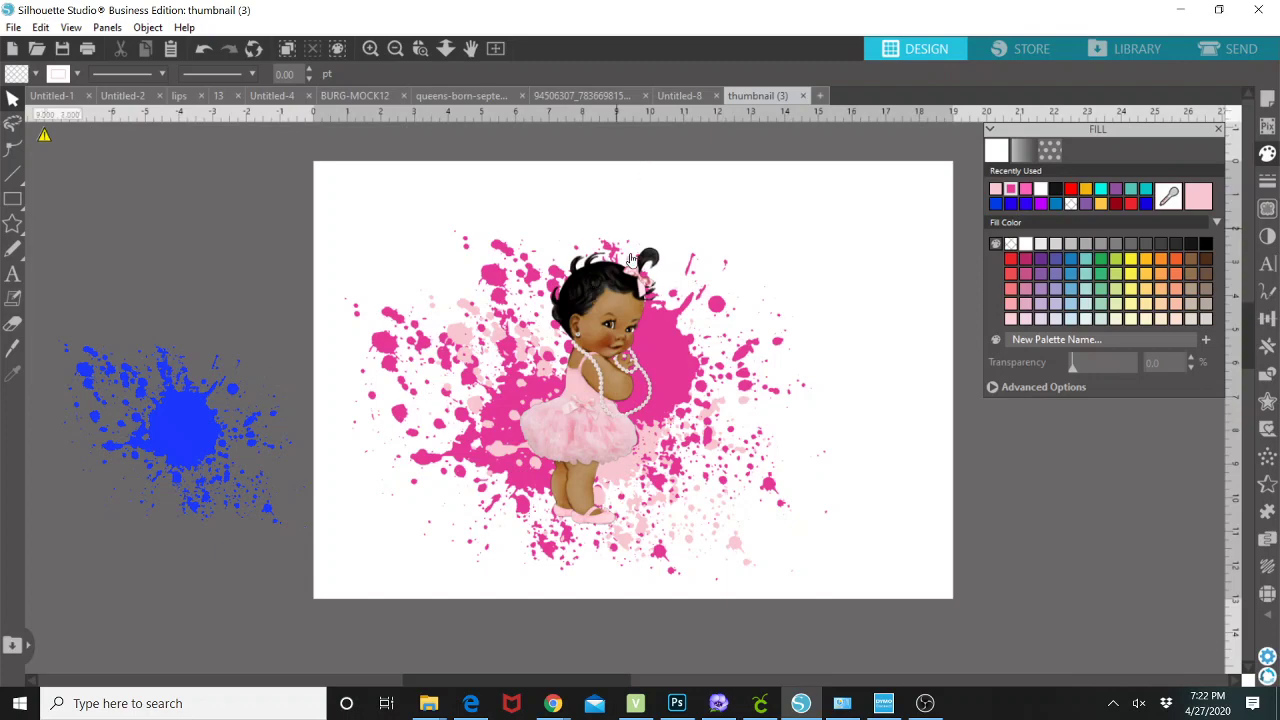
Step: Select the baby with all pink splatters, move them up the page and enlarge them together to about 16 in wide
drag(834, 551, 356, 256)
drag(505, 405, 522, 364)
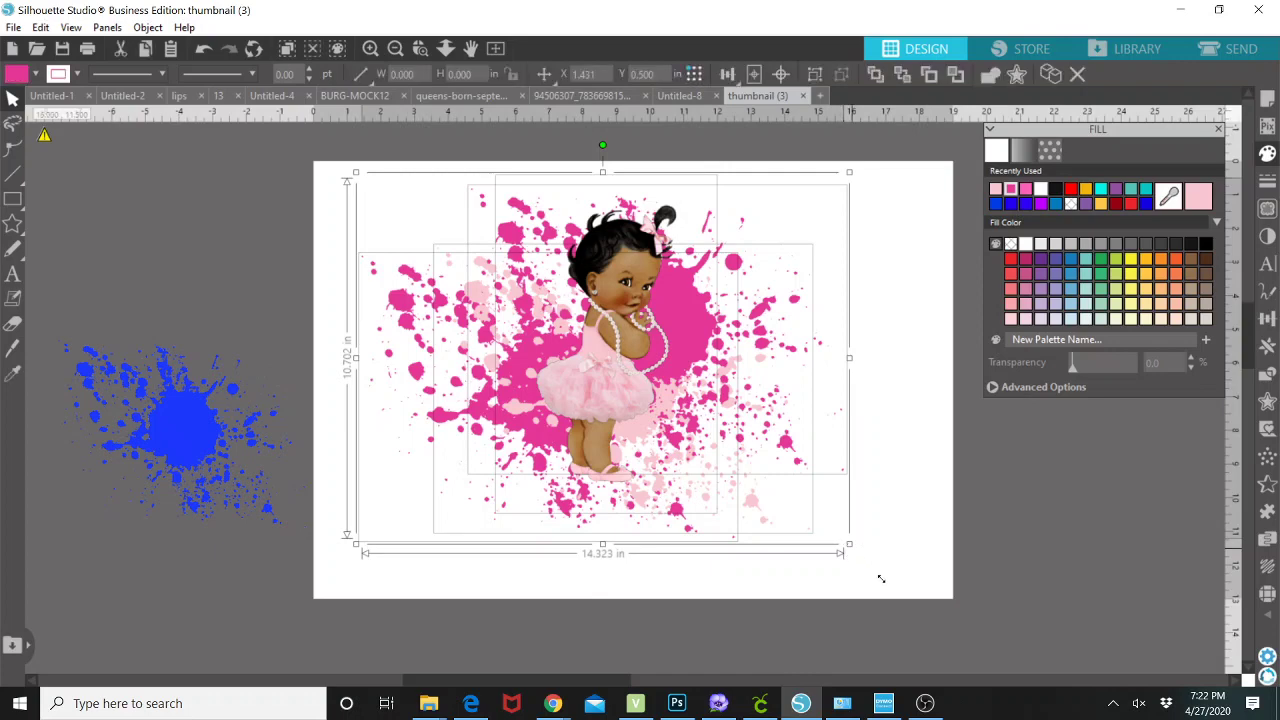
drag(885, 588, 889, 597)
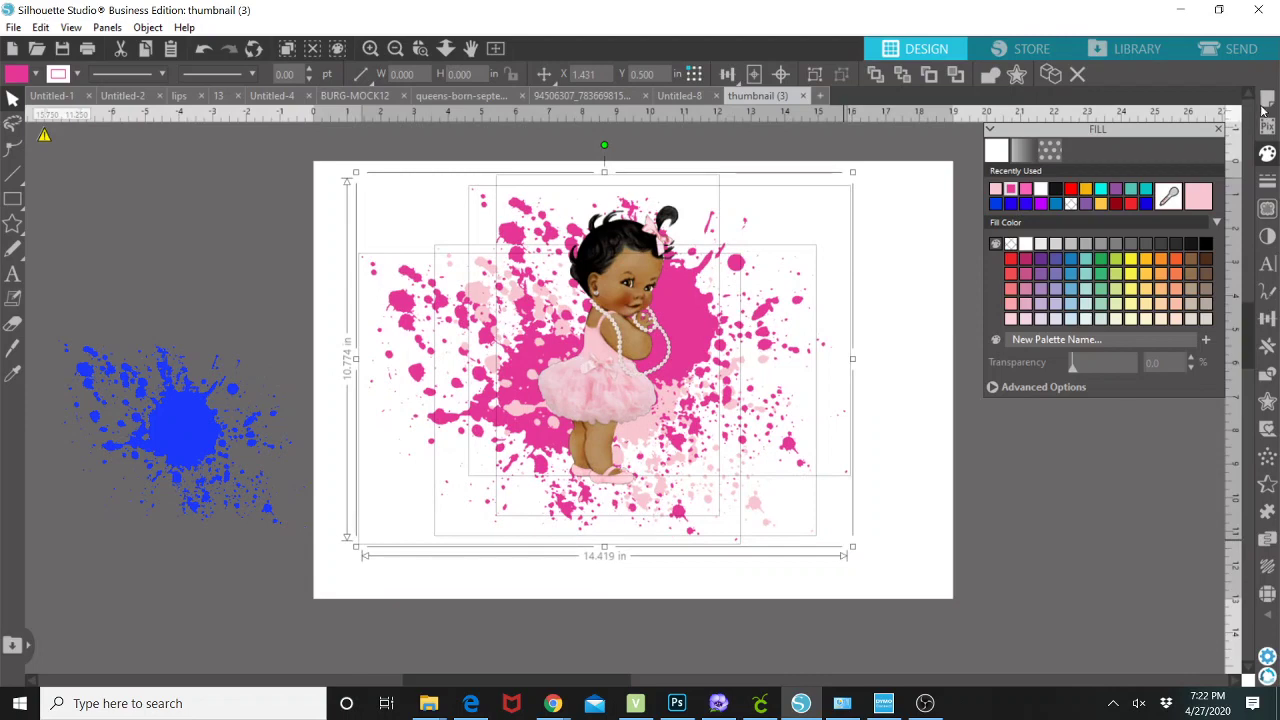
key(ctrl+z)
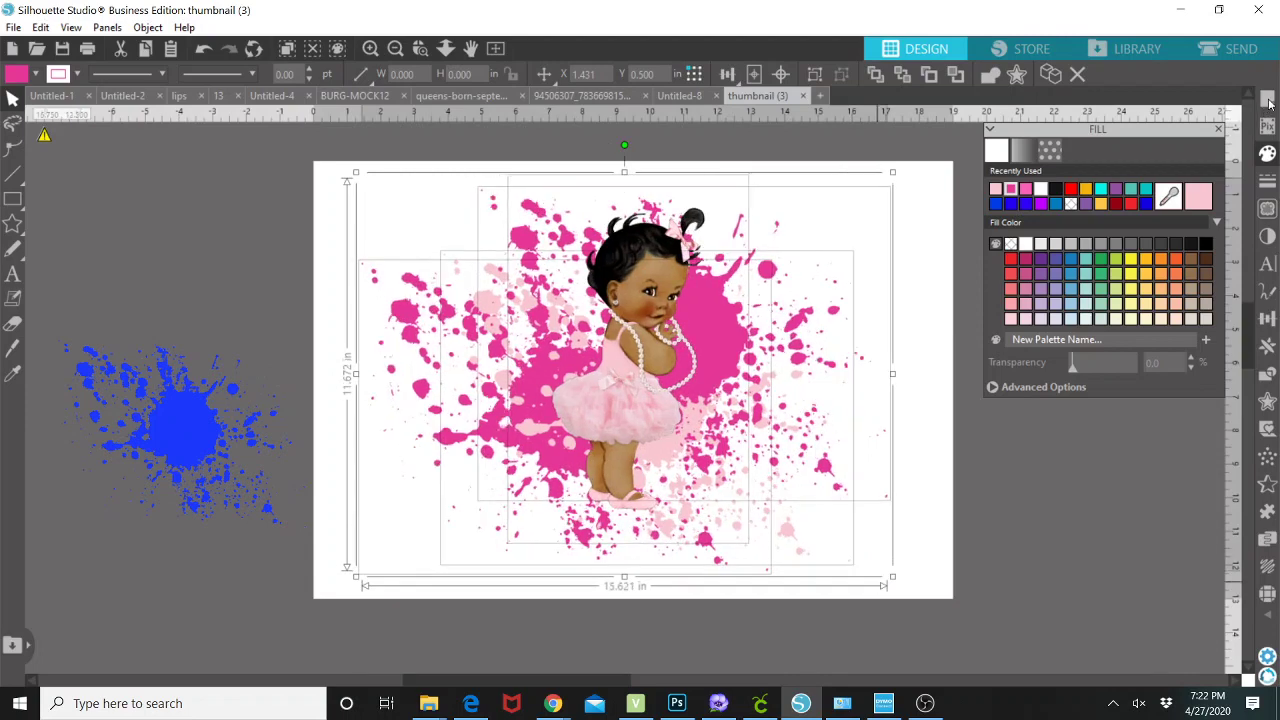
Step: Switch the page to portrait orientation and delete the blue splatter beside it
click(1268, 100)
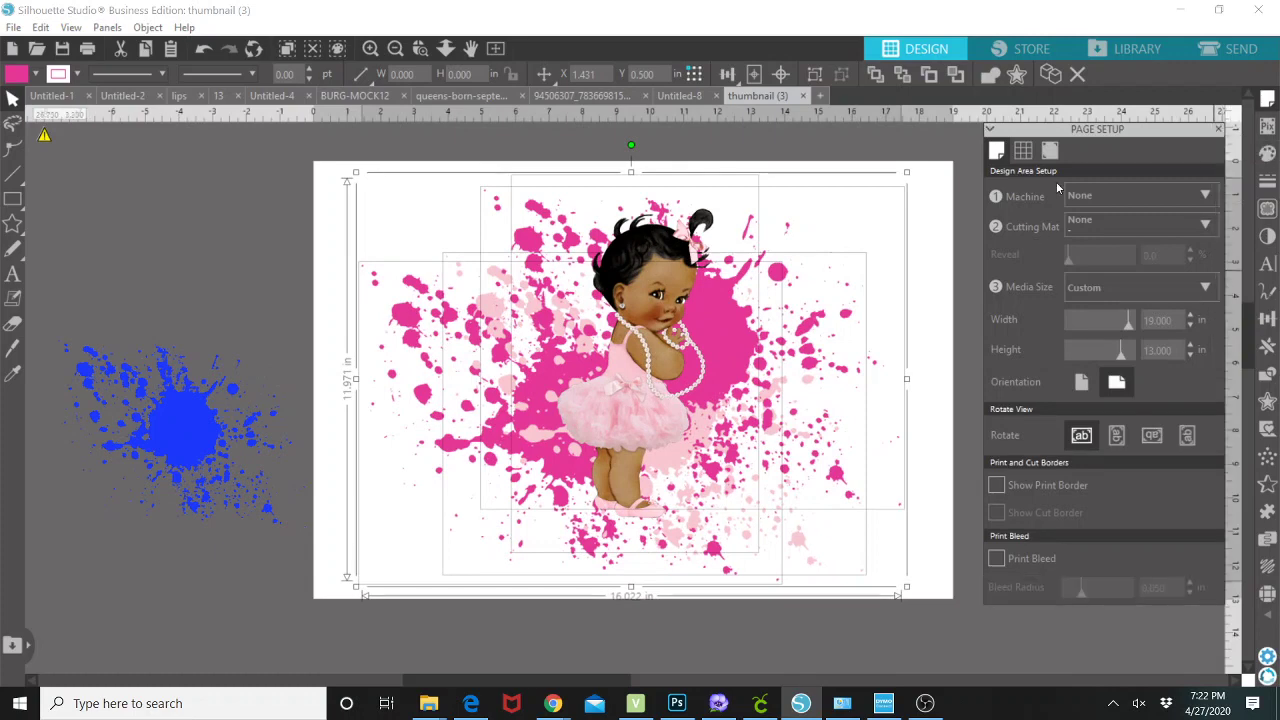
click(1081, 381)
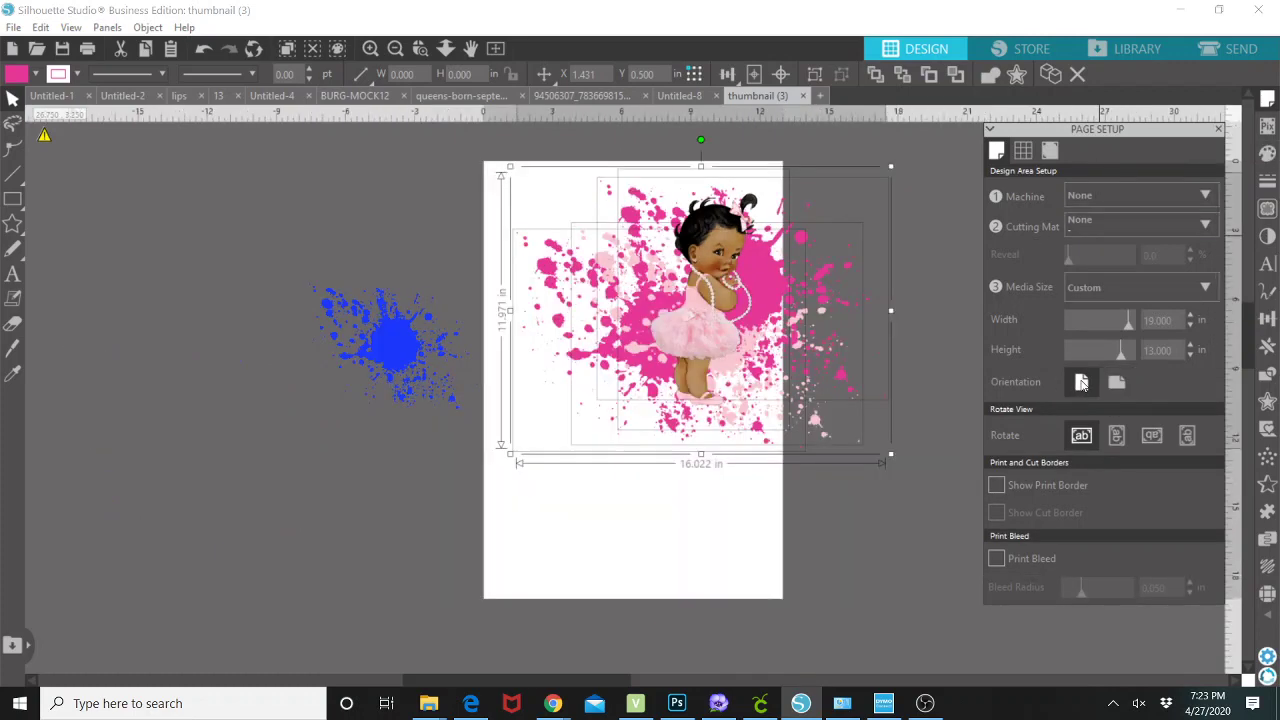
double_click(397, 357)
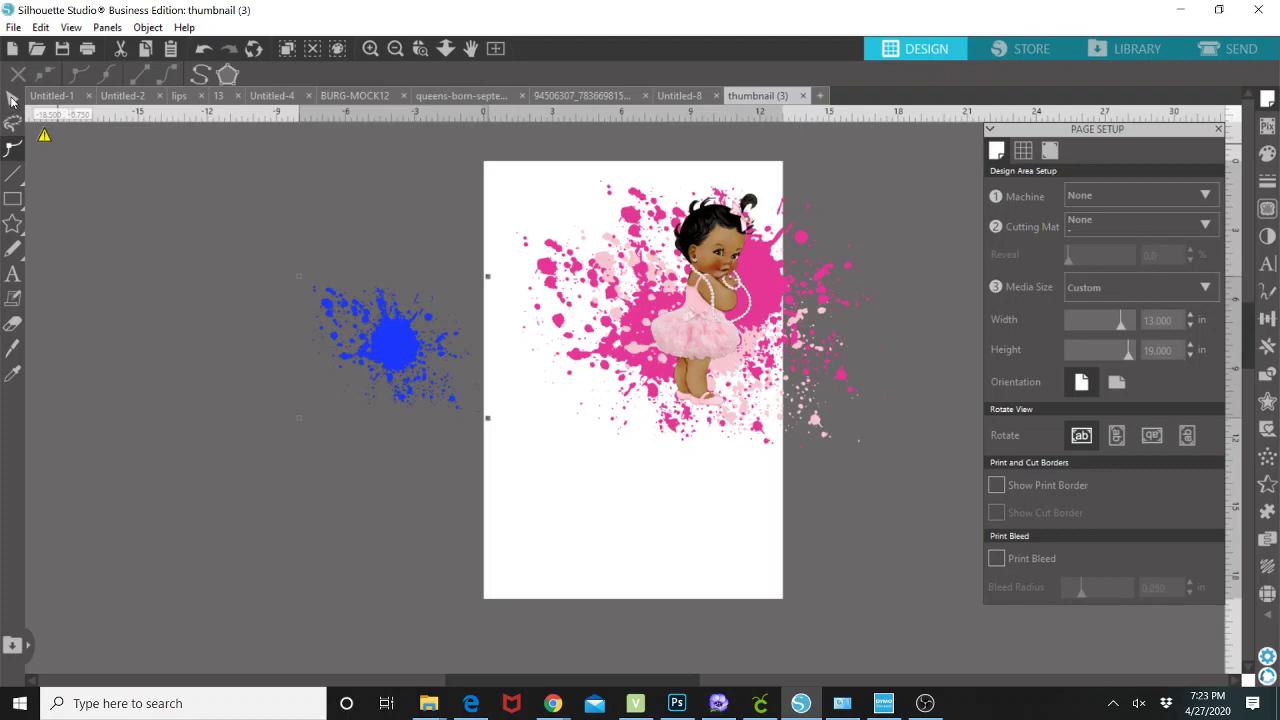
click(12, 99)
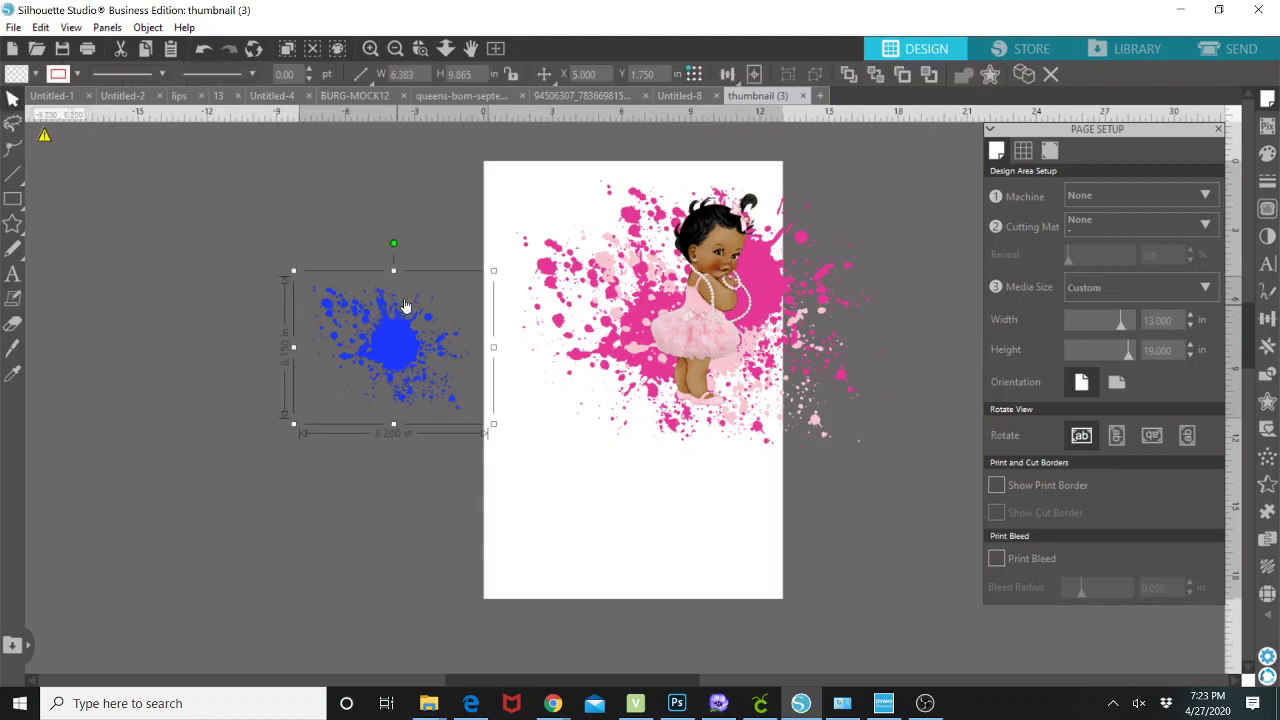
key(Delete)
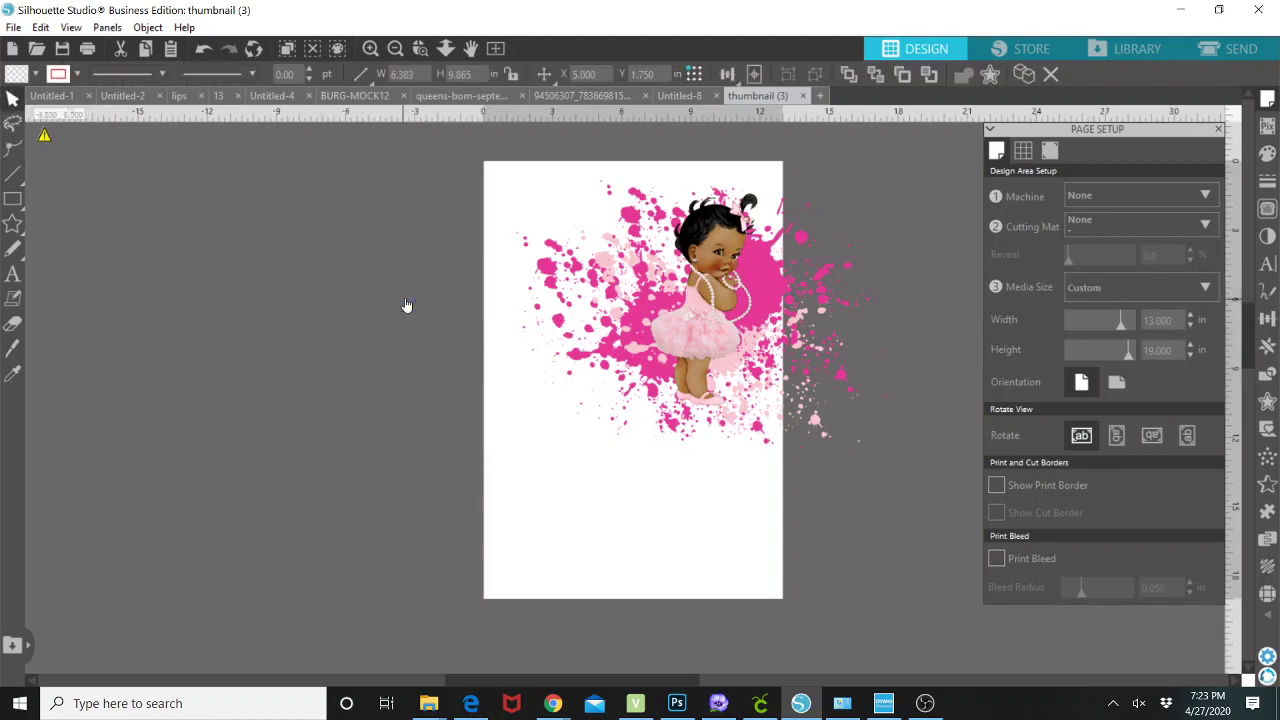
Step: Center the baby and pink splatters across the portrait page and lower them to a Y position of 3.250 in
click(596, 262)
drag(658, 326, 596, 338)
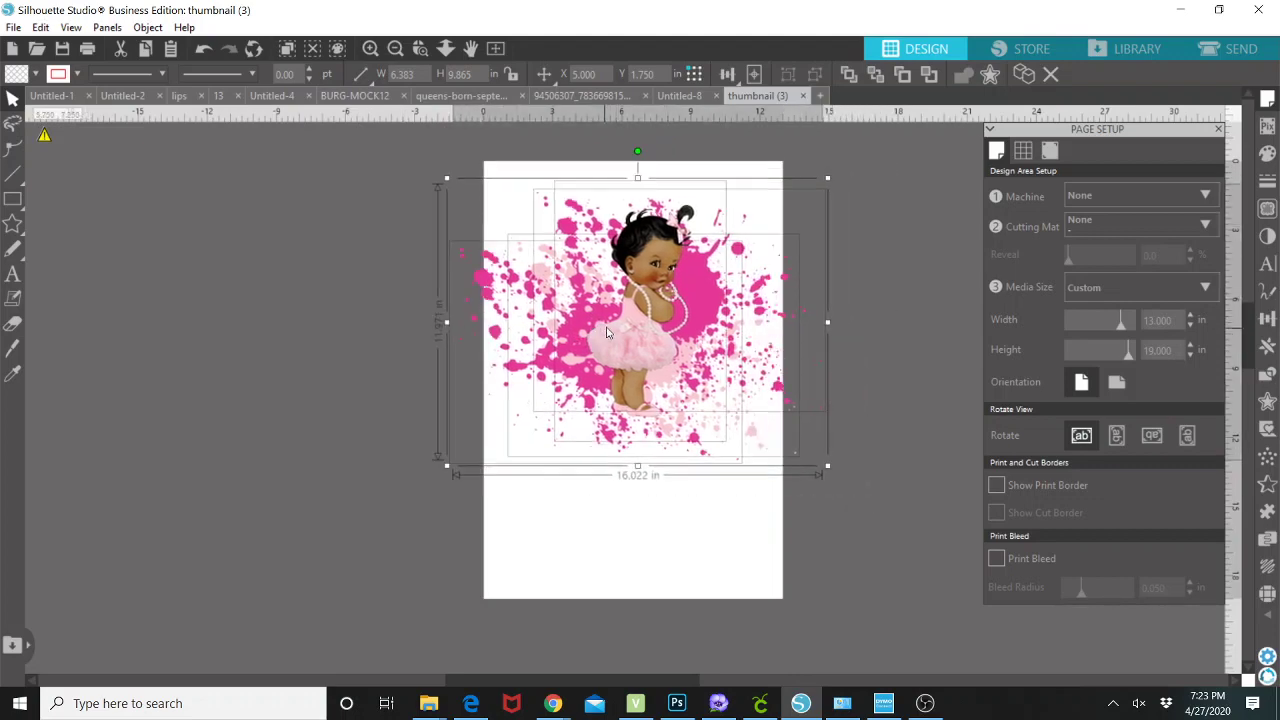
click(789, 514)
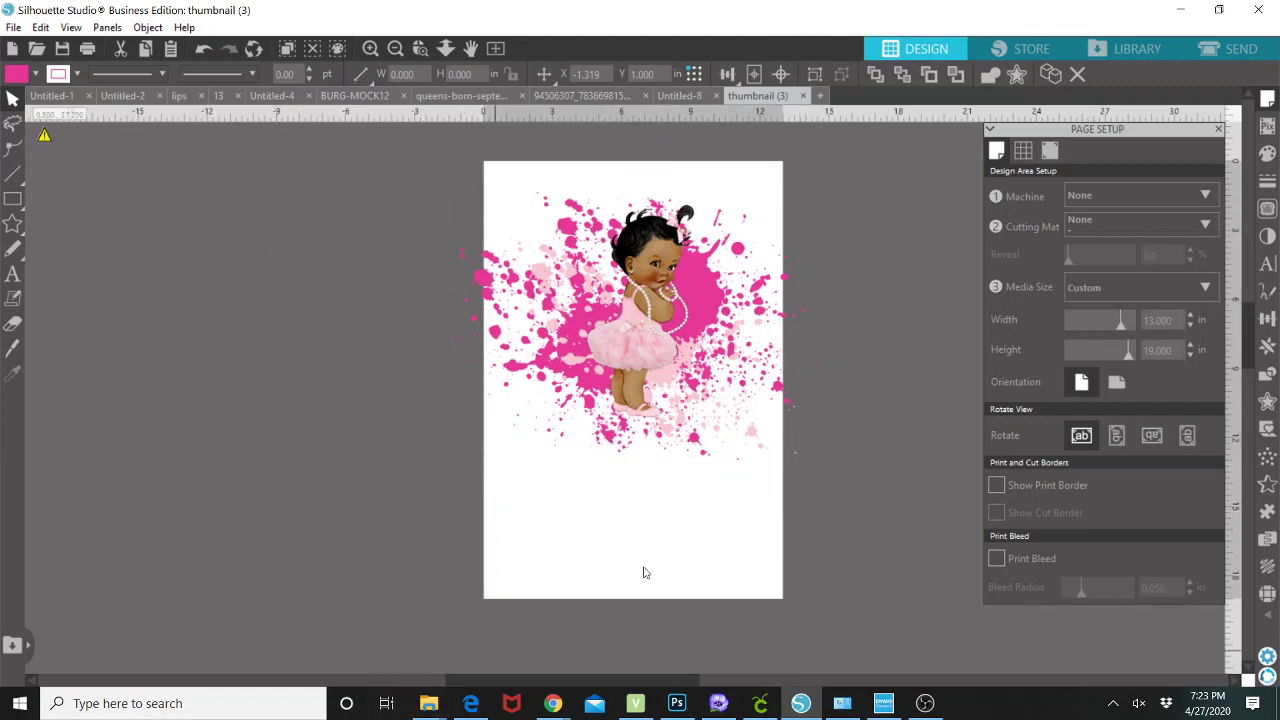
click(570, 348)
key(Down)
key(Down)
key(Down)
key(Down)
key(Down)
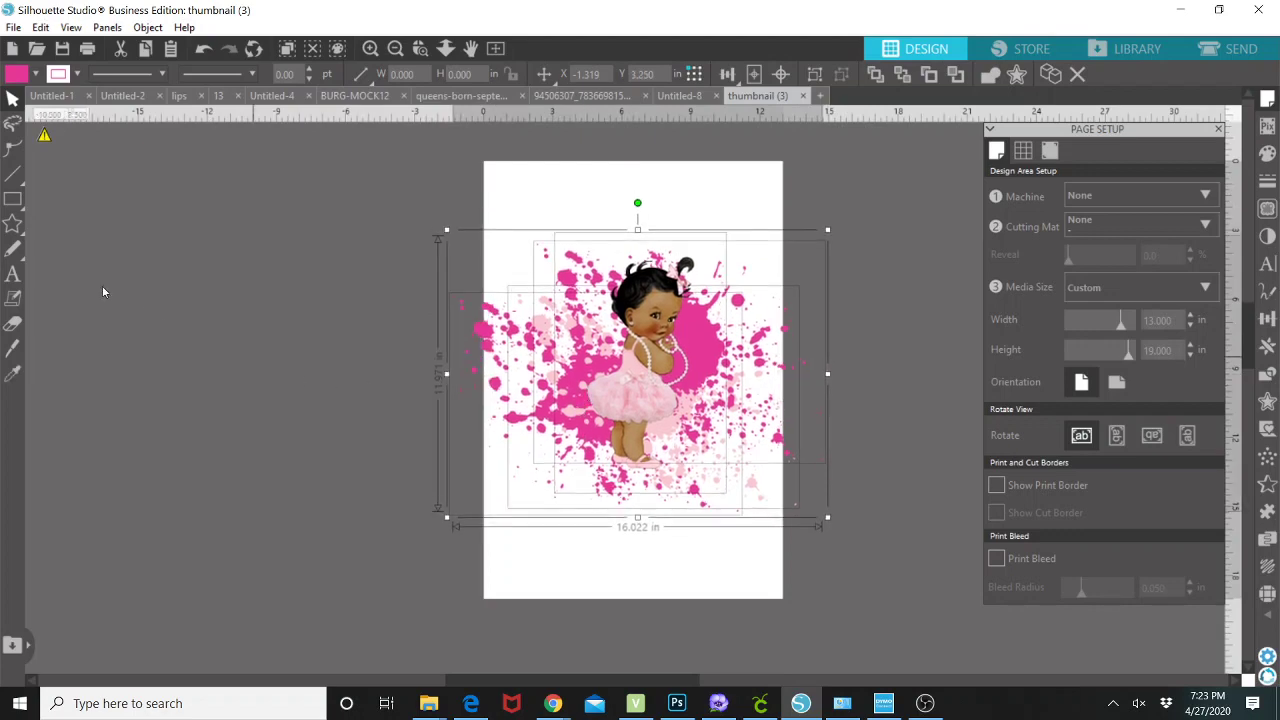
Step: Add the text "Birthday" in the empty area to the left of the page
click(132, 276)
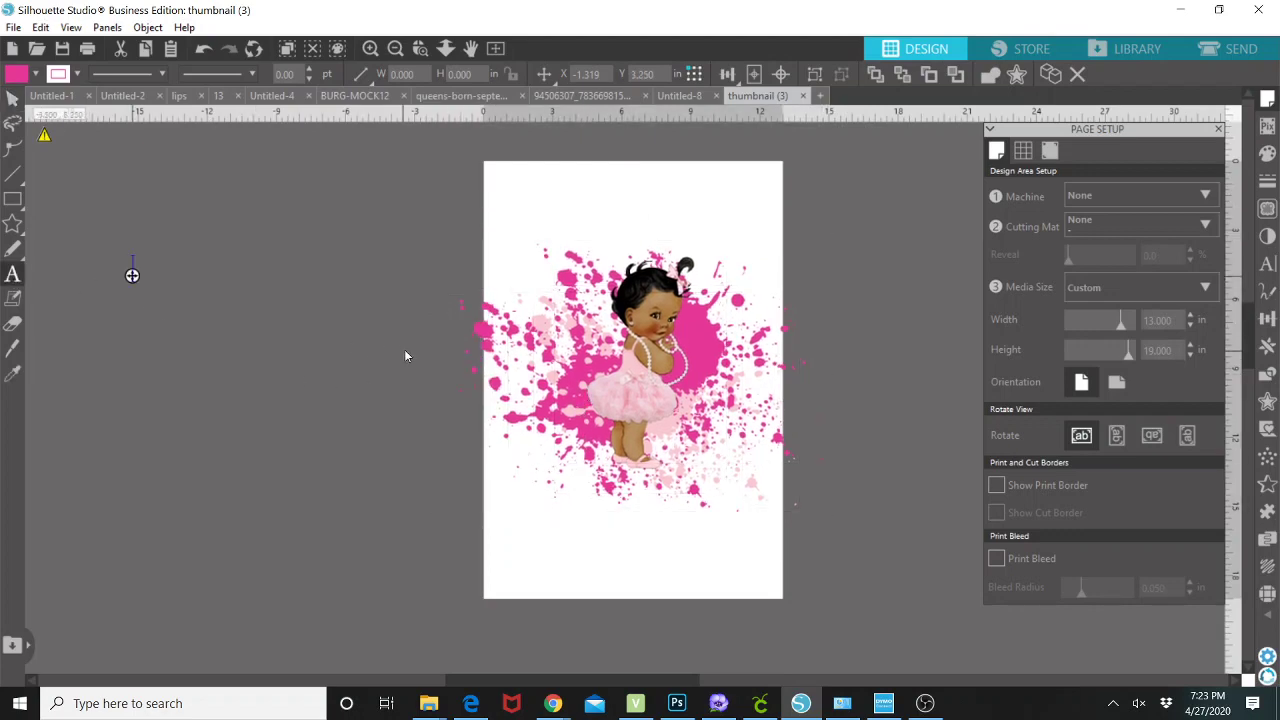
key(t)
click(132, 276)
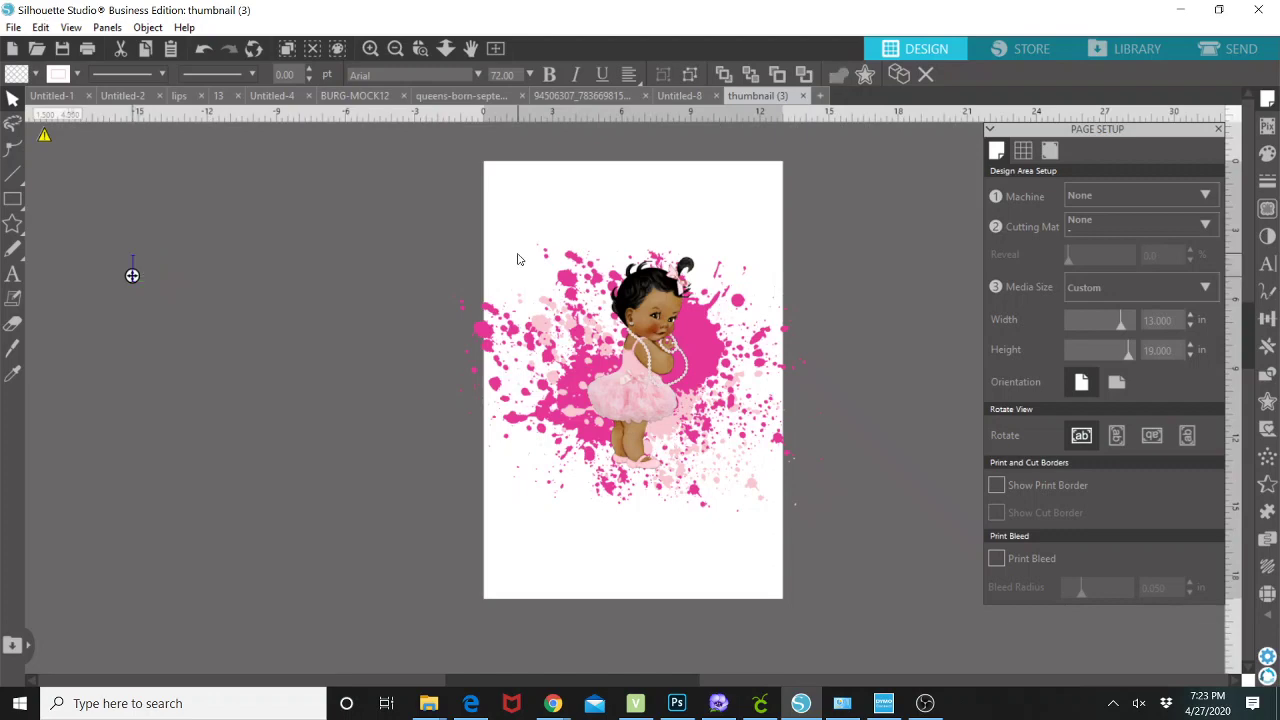
text(irth)
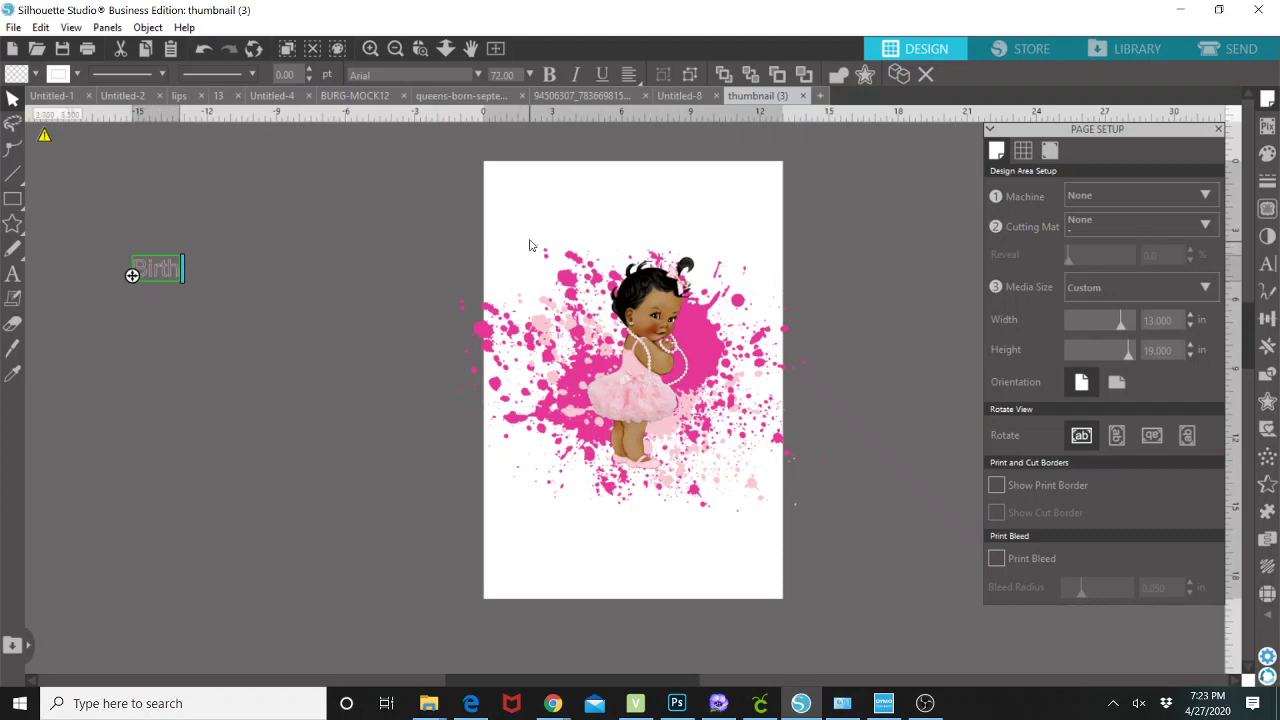
text(day)
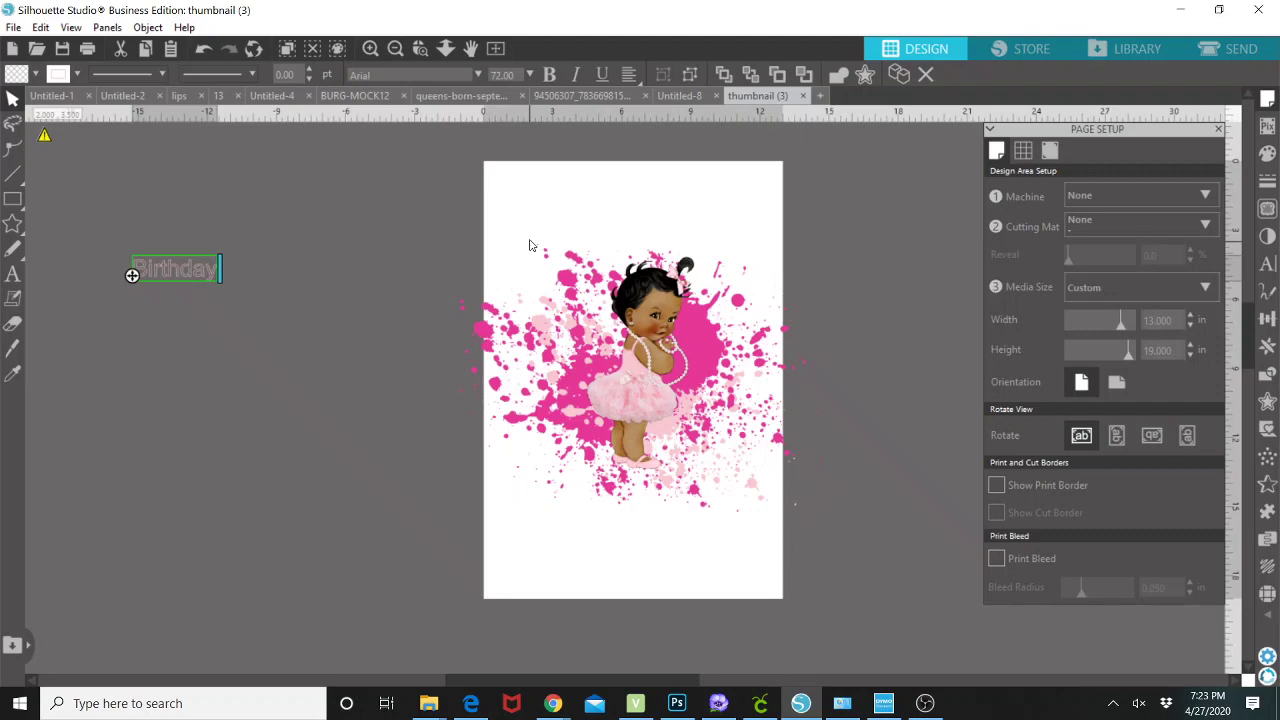
click(180, 288)
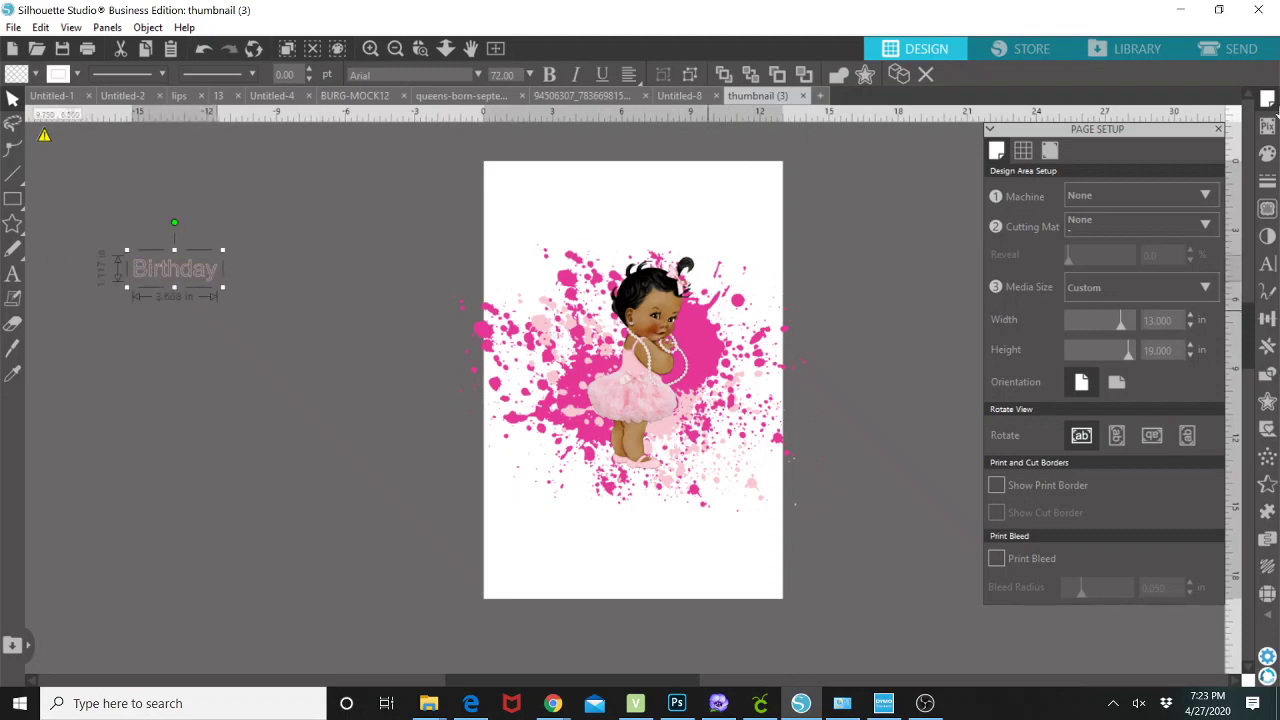
Step: Give the "Birthday" text the dark pink of the splatters as both fill and line color
click(1267, 154)
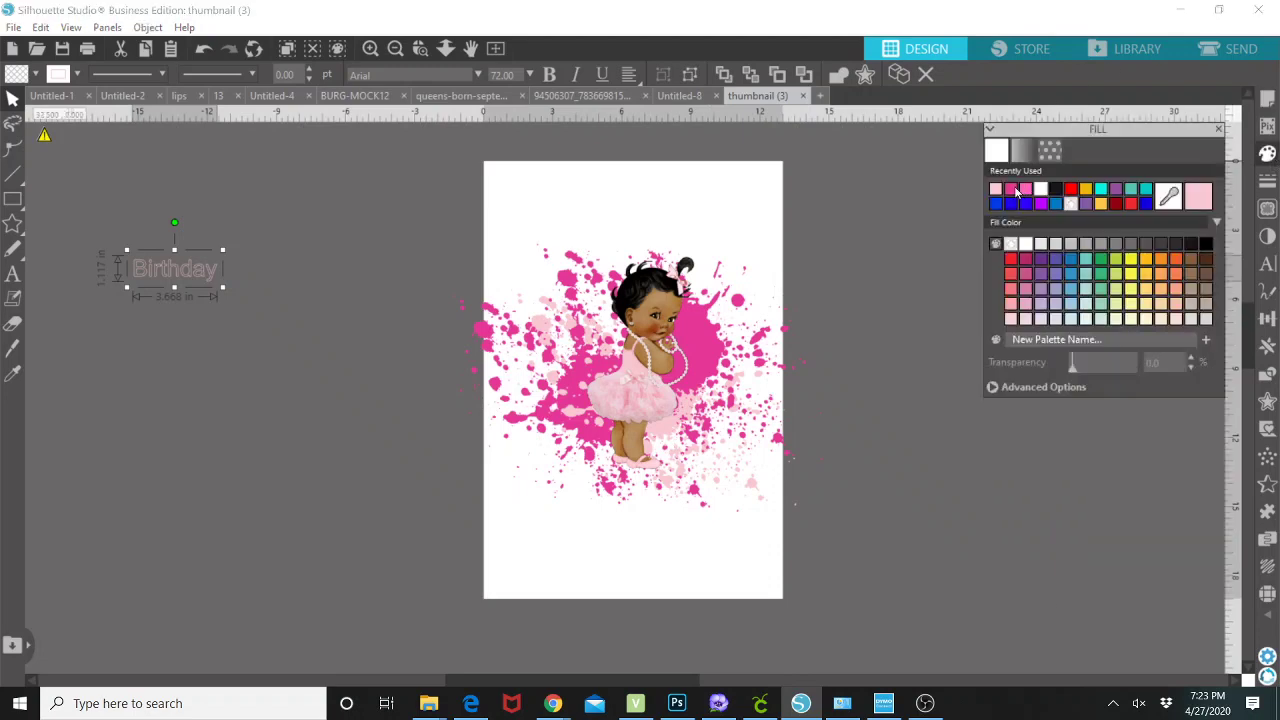
click(1011, 189)
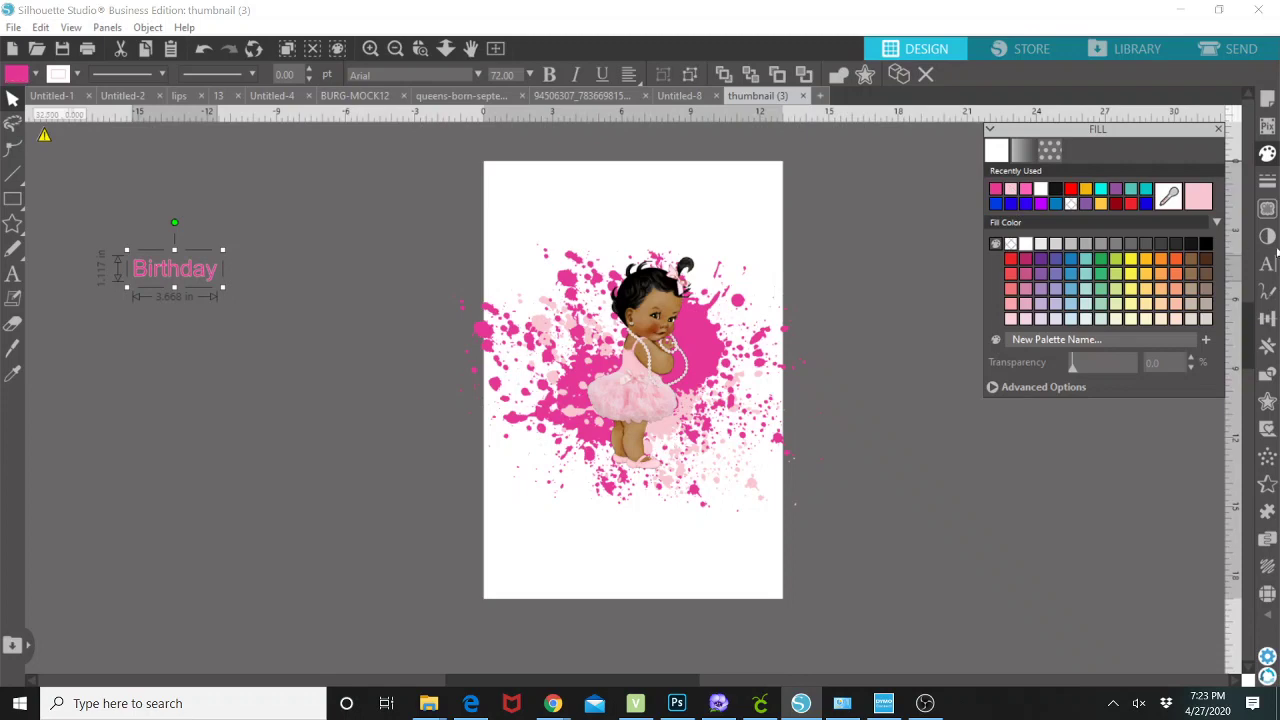
click(1267, 181)
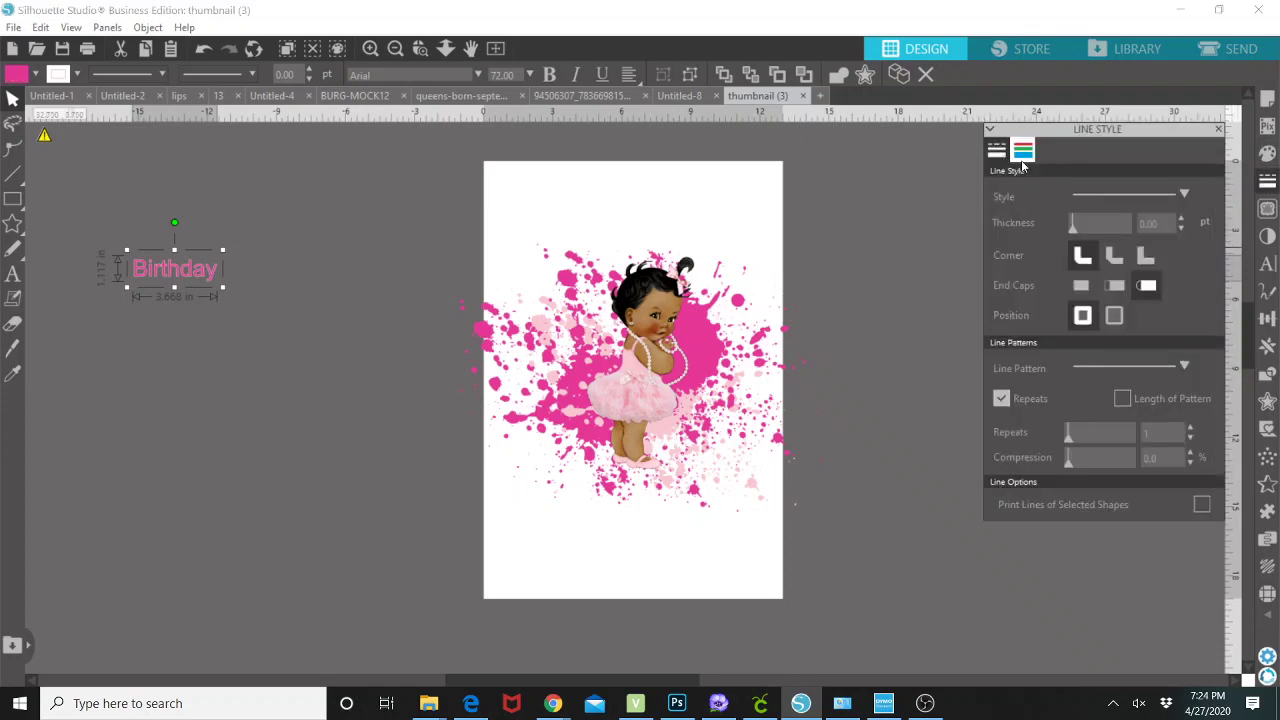
click(1022, 155)
click(996, 189)
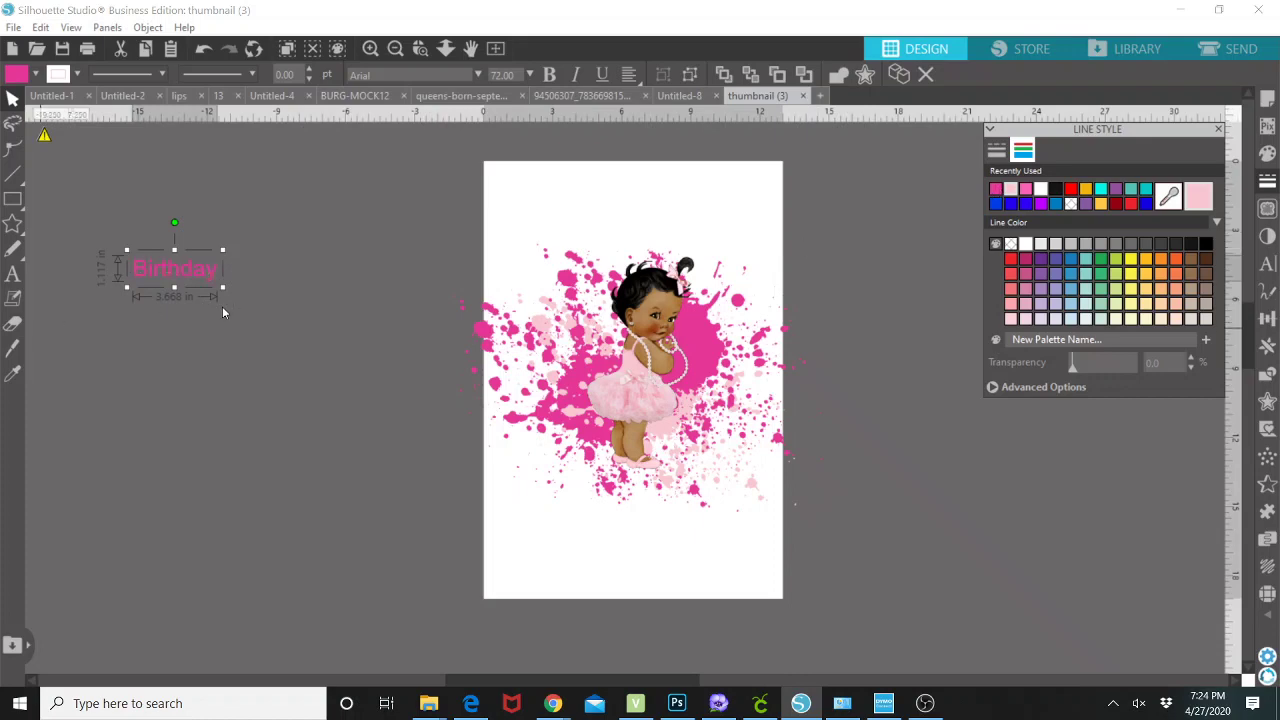
Step: Enlarge the "Birthday" text to about 8.6 in wide and place it on the page above the baby
drag(271, 343, 340, 392)
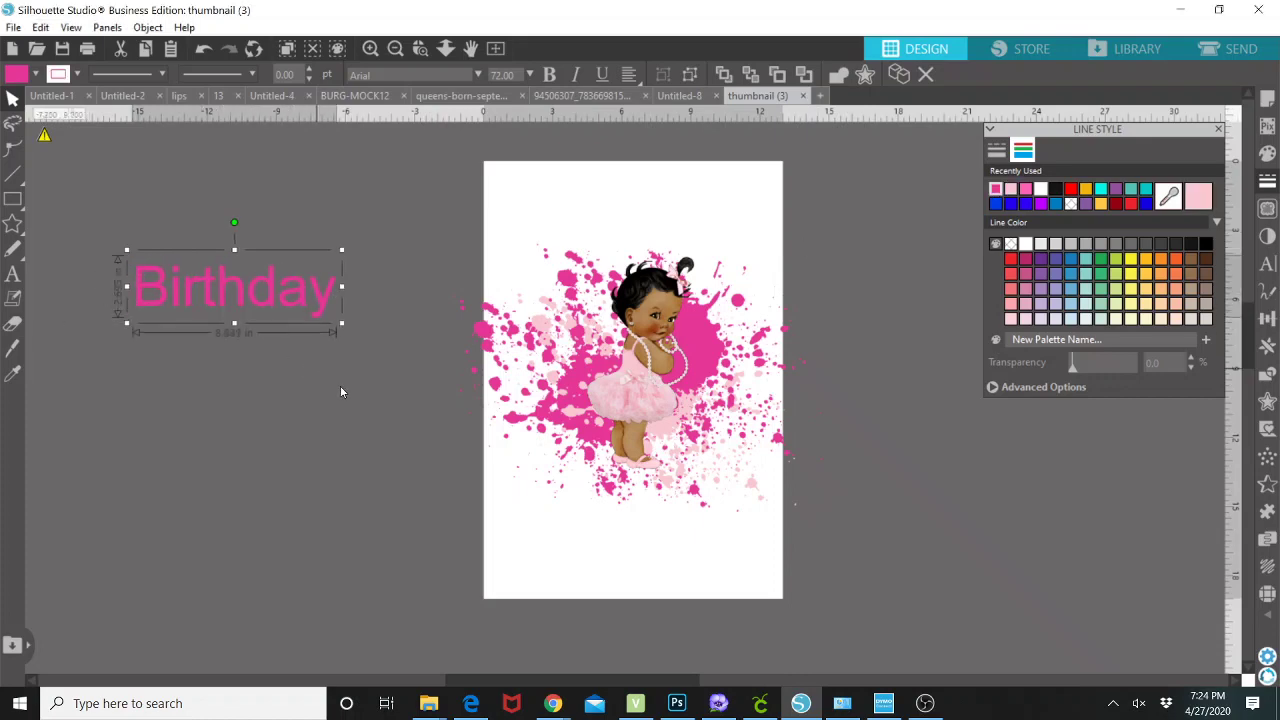
drag(271, 296, 483, 243)
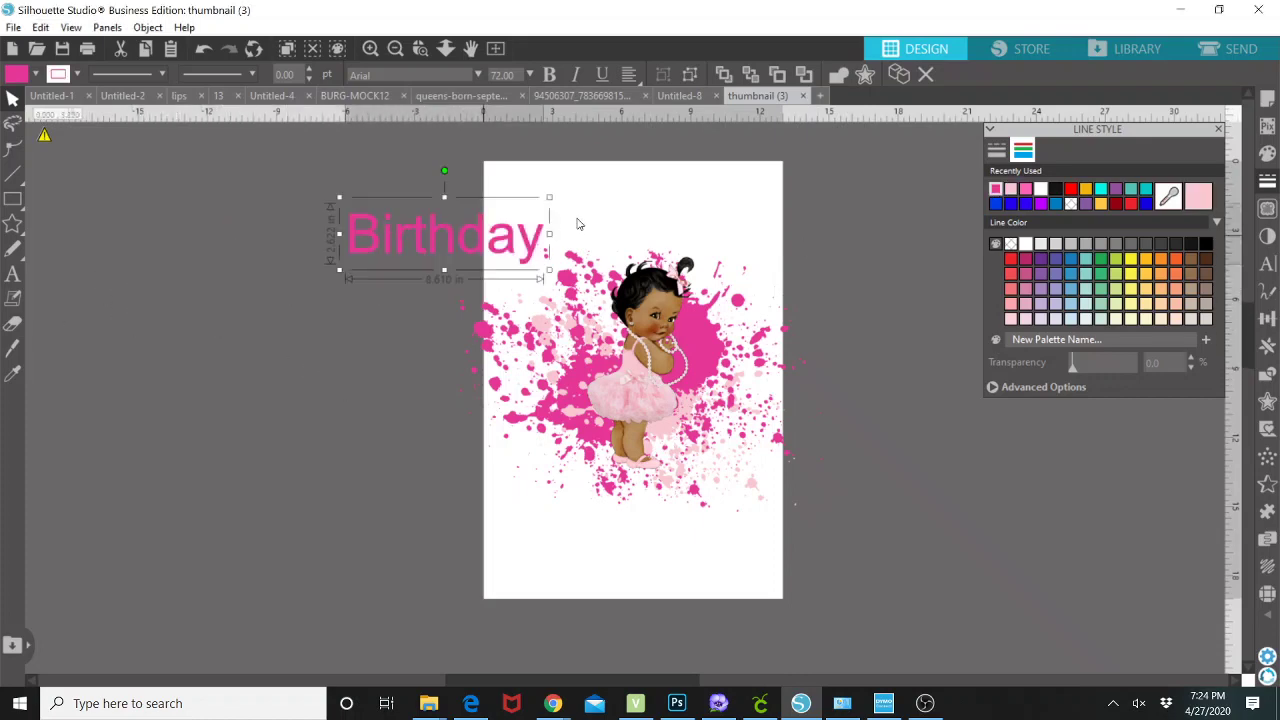
drag(577, 224, 681, 225)
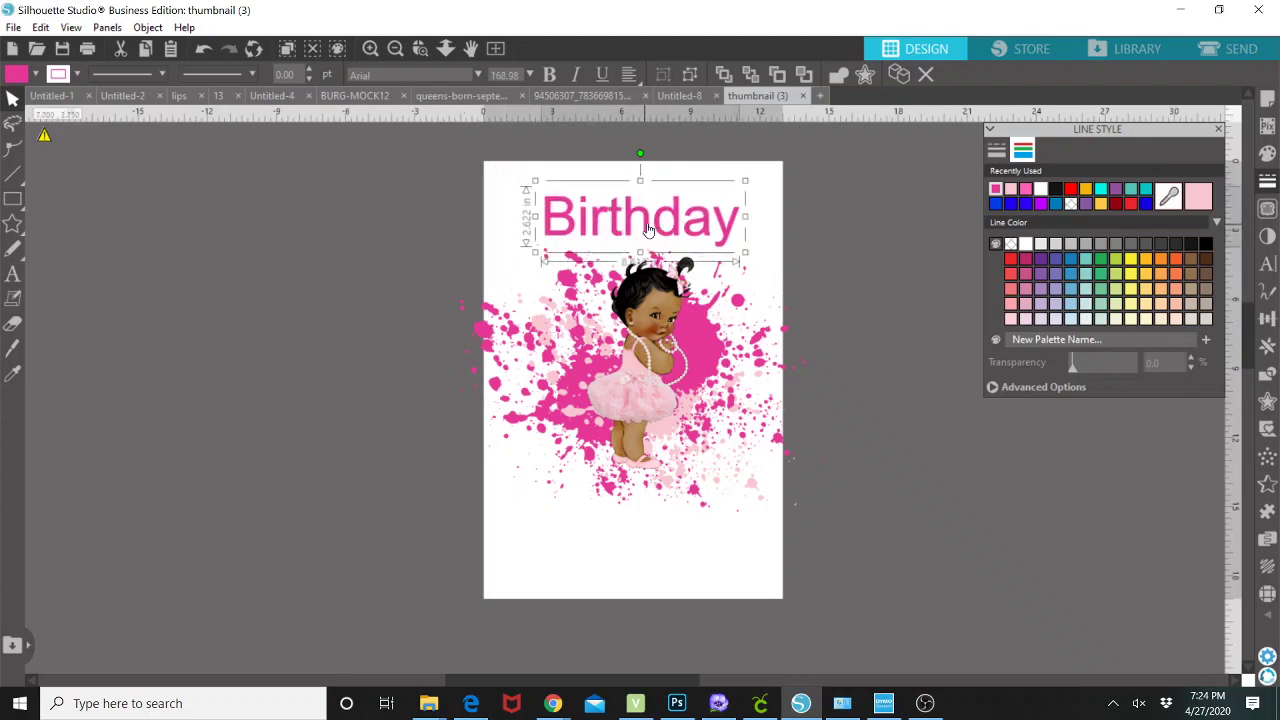
Step: Duplicate the "Birthday" text and place the copy below the baby near the page's lower edge
right_click(646, 228)
click(700, 316)
drag(646, 226, 632, 541)
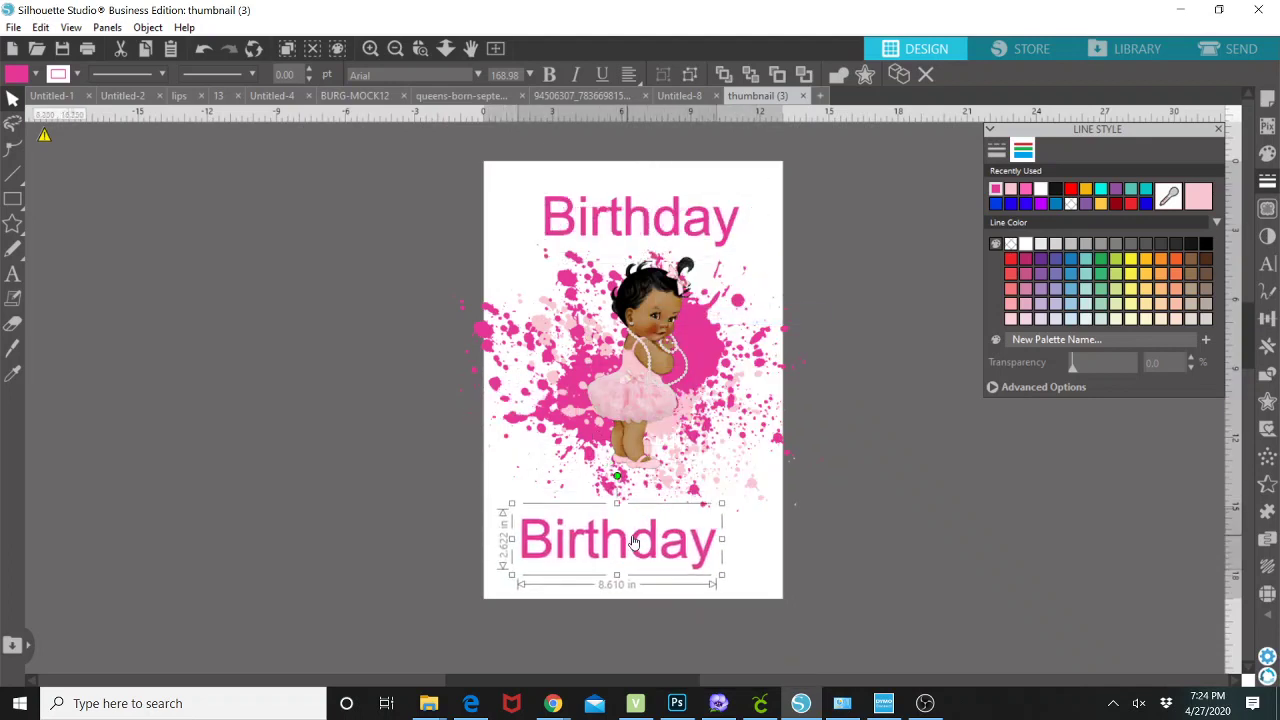
Step: Replace the wording of the lower text copy with "Princess"
double_click(640, 546)
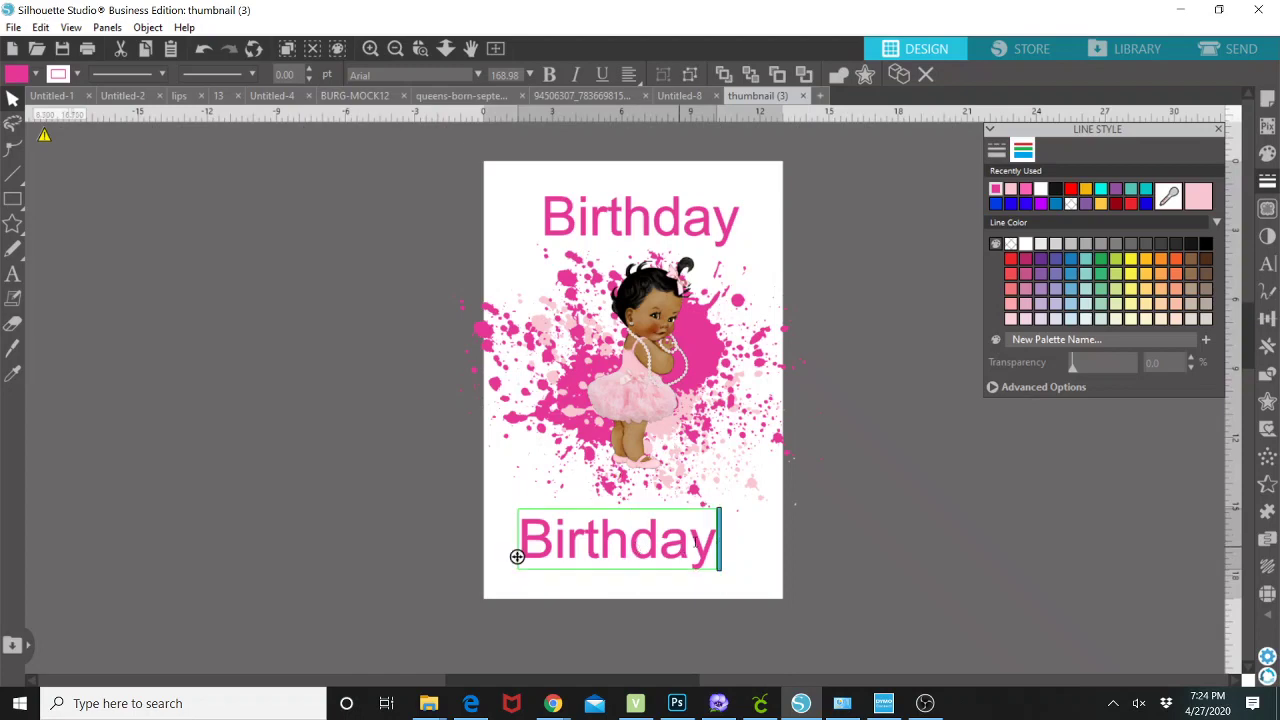
double_click(536, 528)
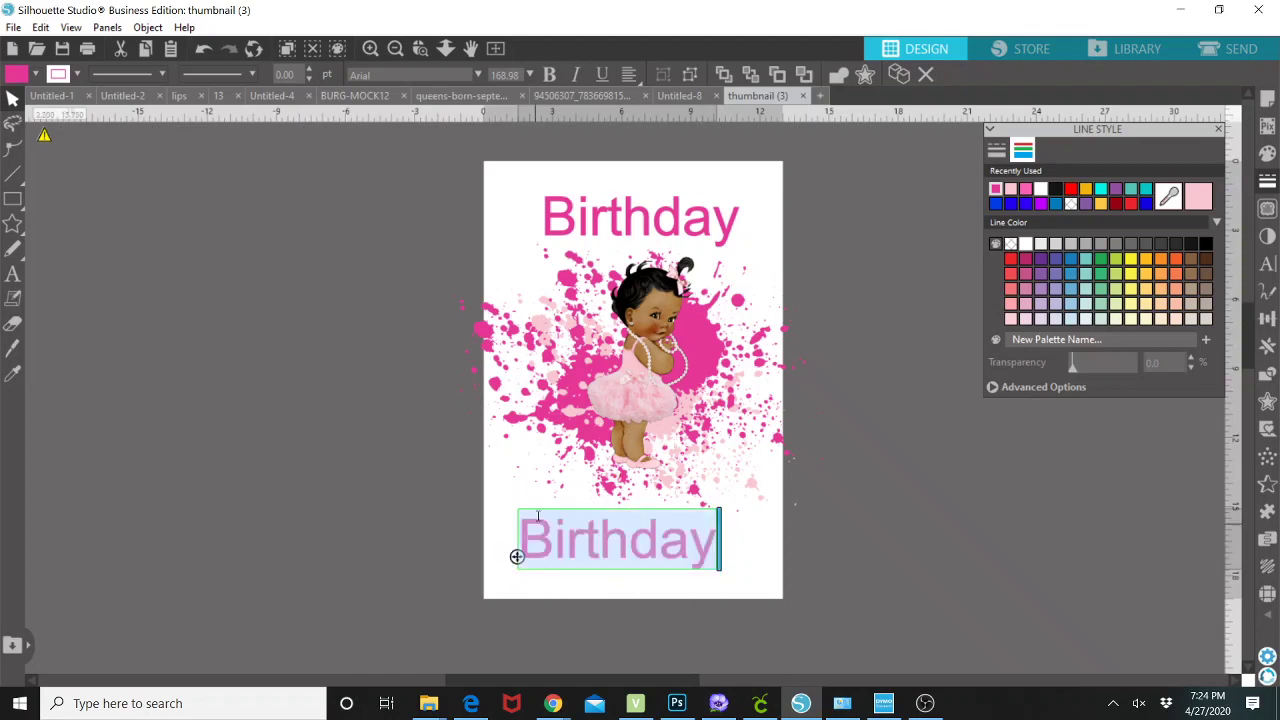
text(P)
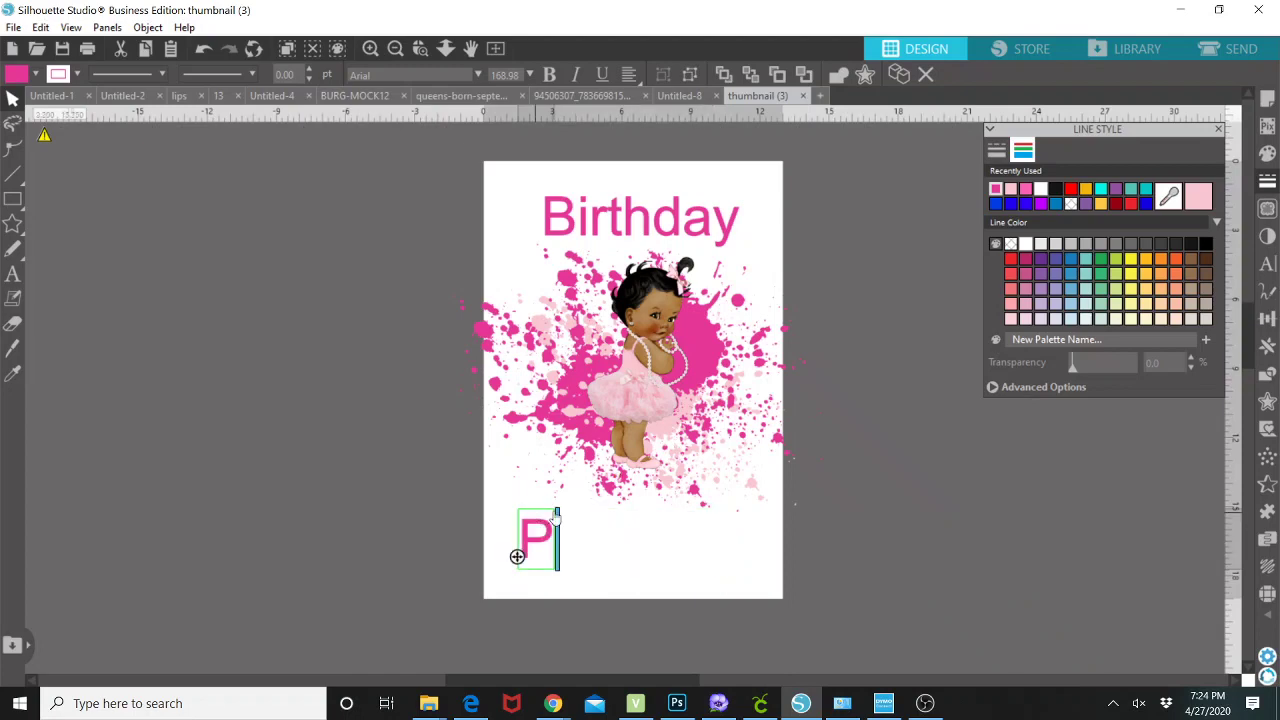
text(rince)
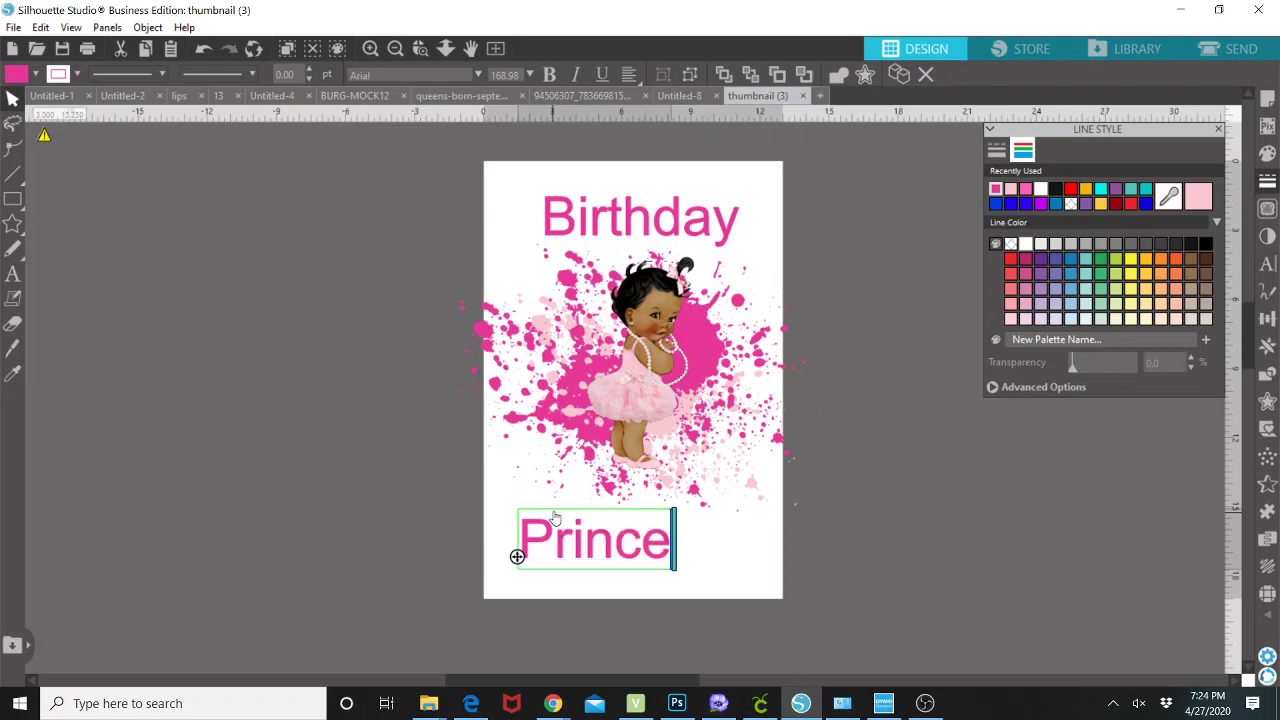
text(ss)
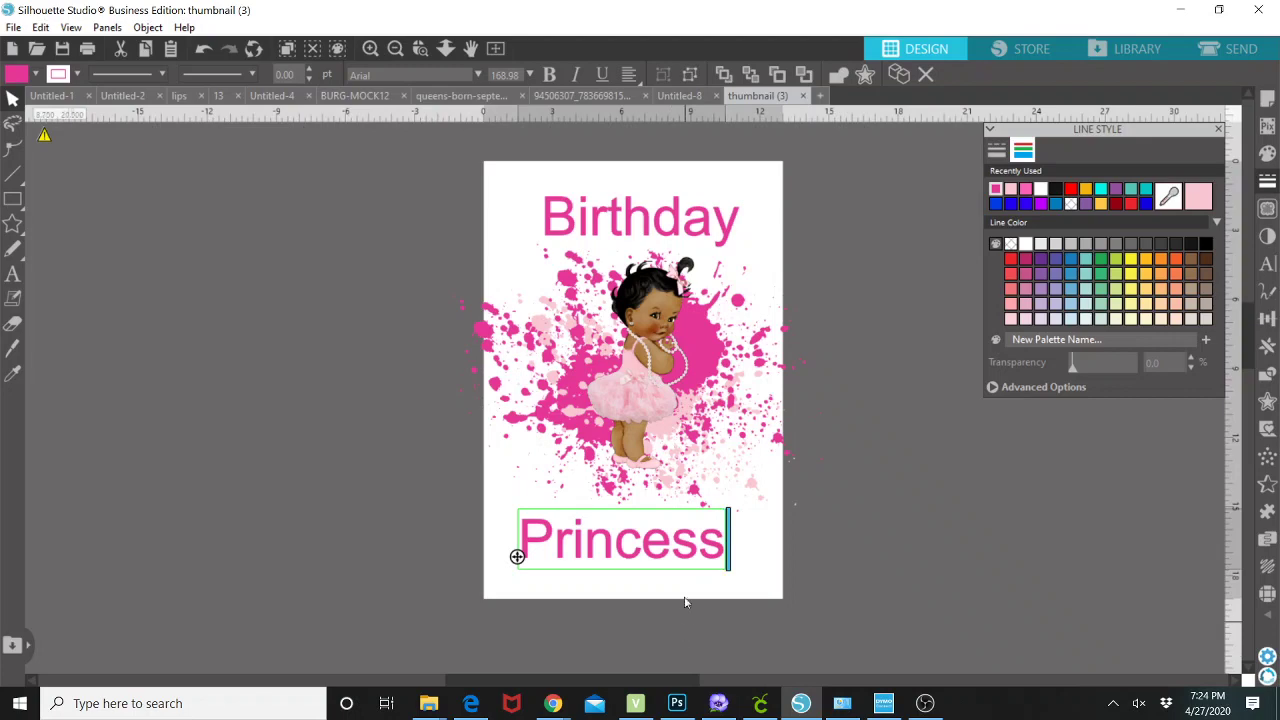
click(661, 576)
Step: Move "Princess" up over the baby's feet and "Birthday" down to the top of her head
click(652, 537)
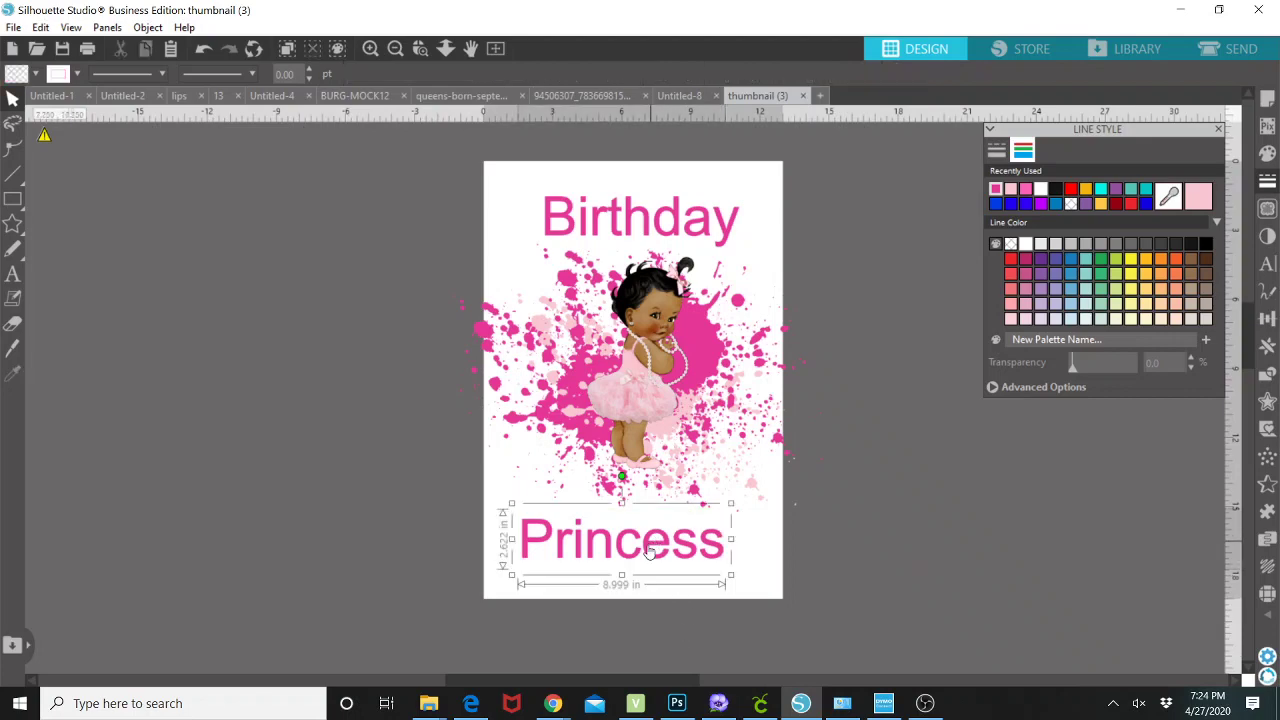
drag(650, 535, 659, 473)
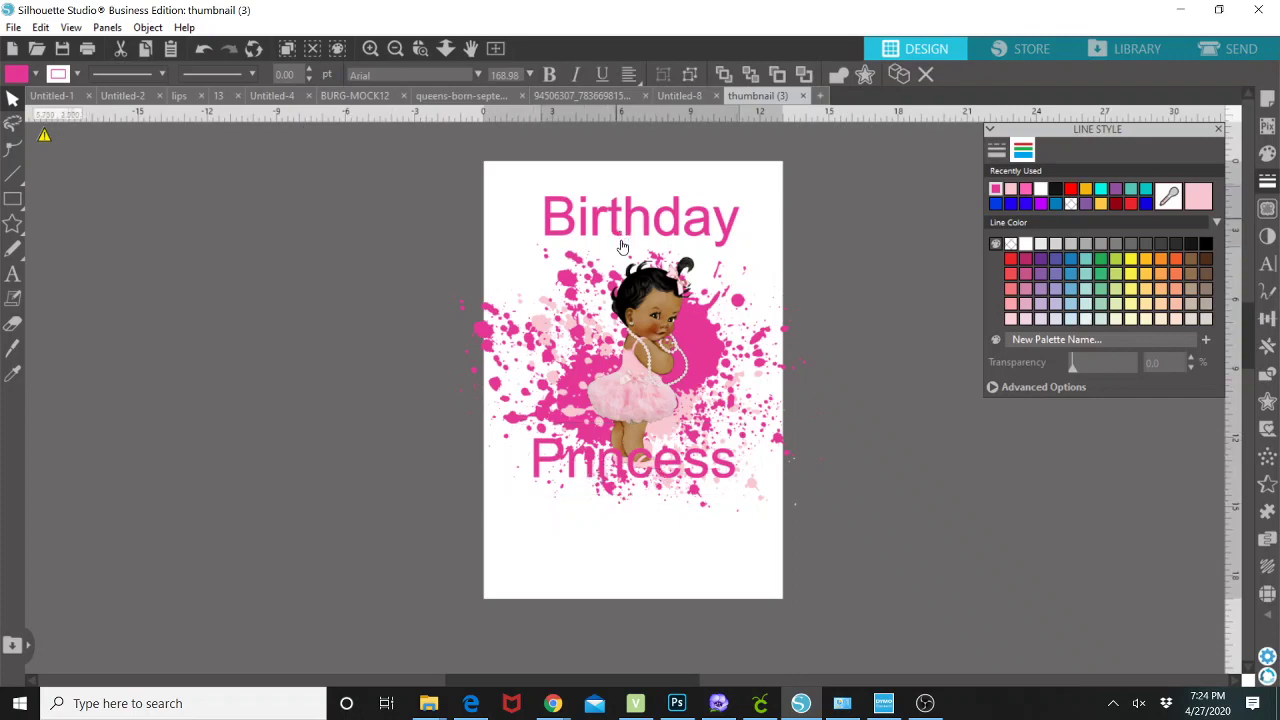
drag(622, 231, 580, 246)
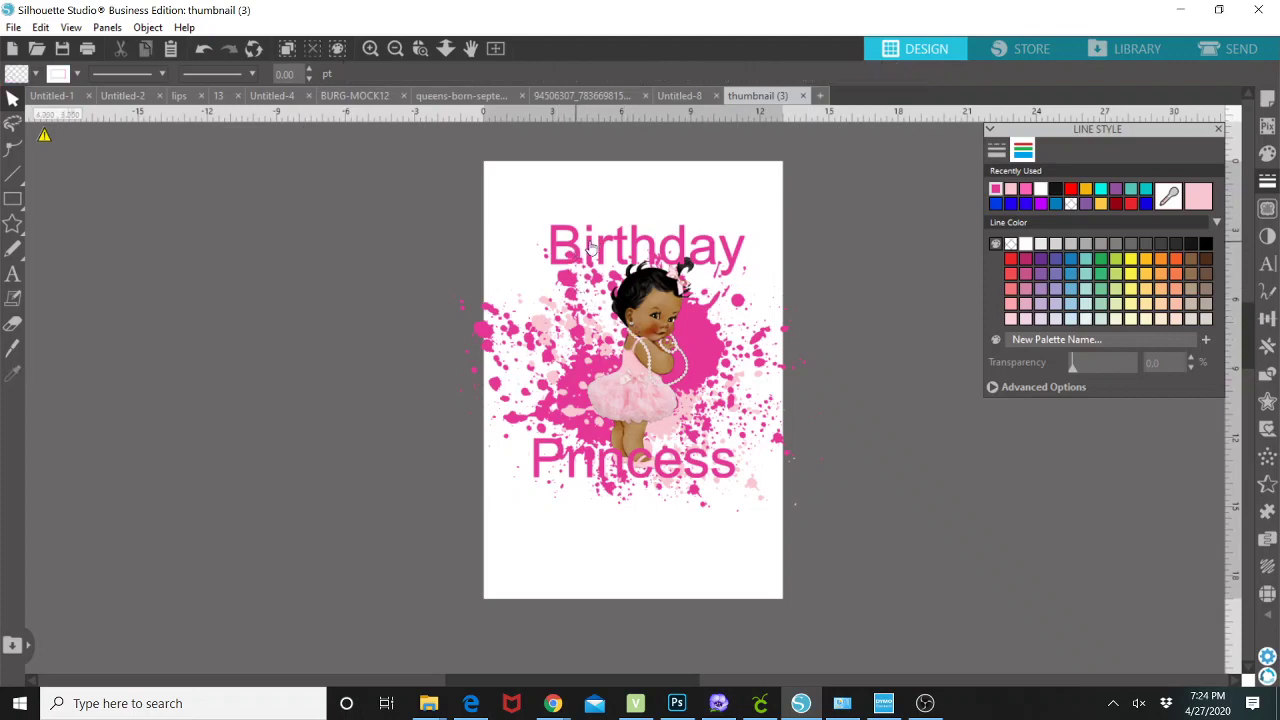
drag(580, 246, 598, 240)
key(ctrl+z)
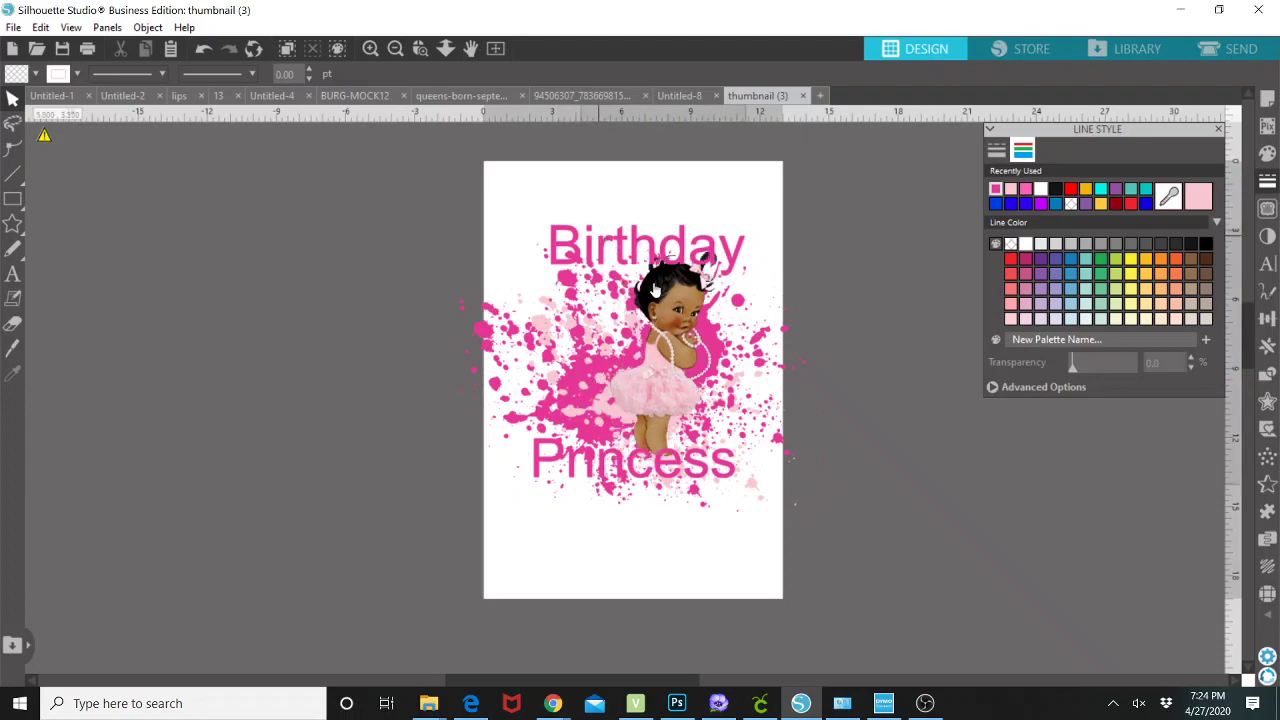
click(641, 304)
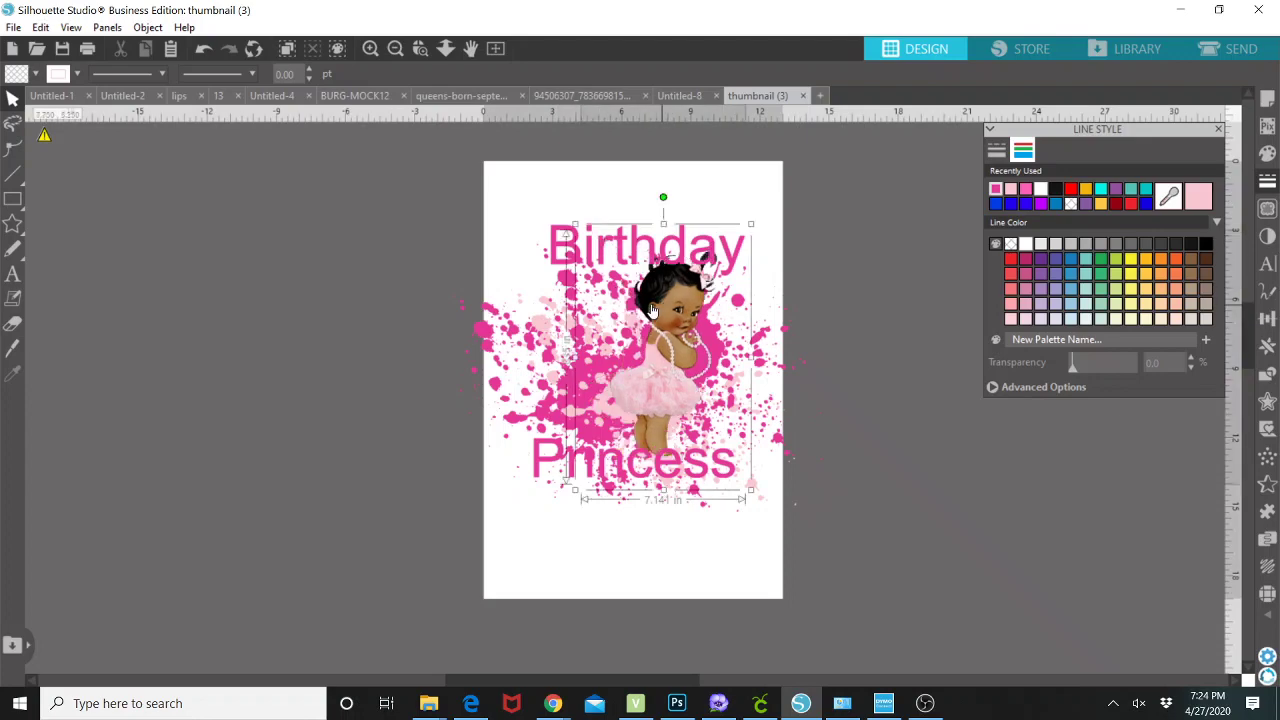
click(561, 205)
click(576, 245)
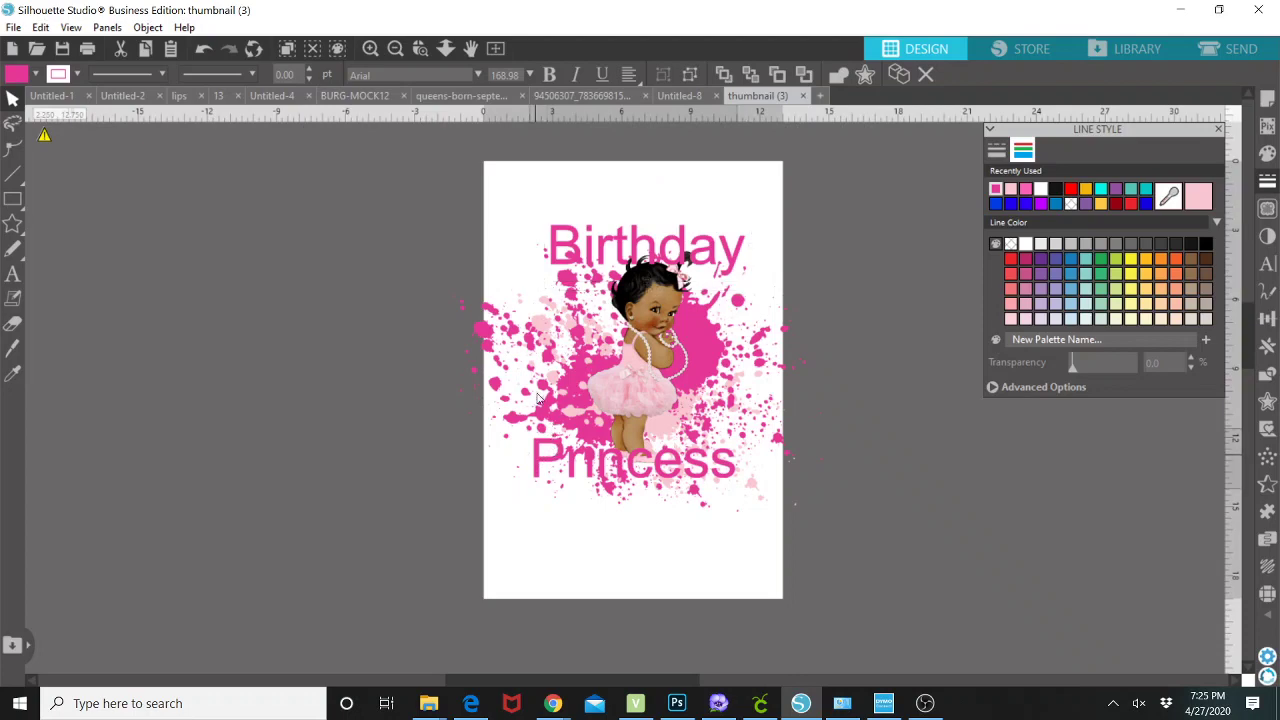
click(545, 437)
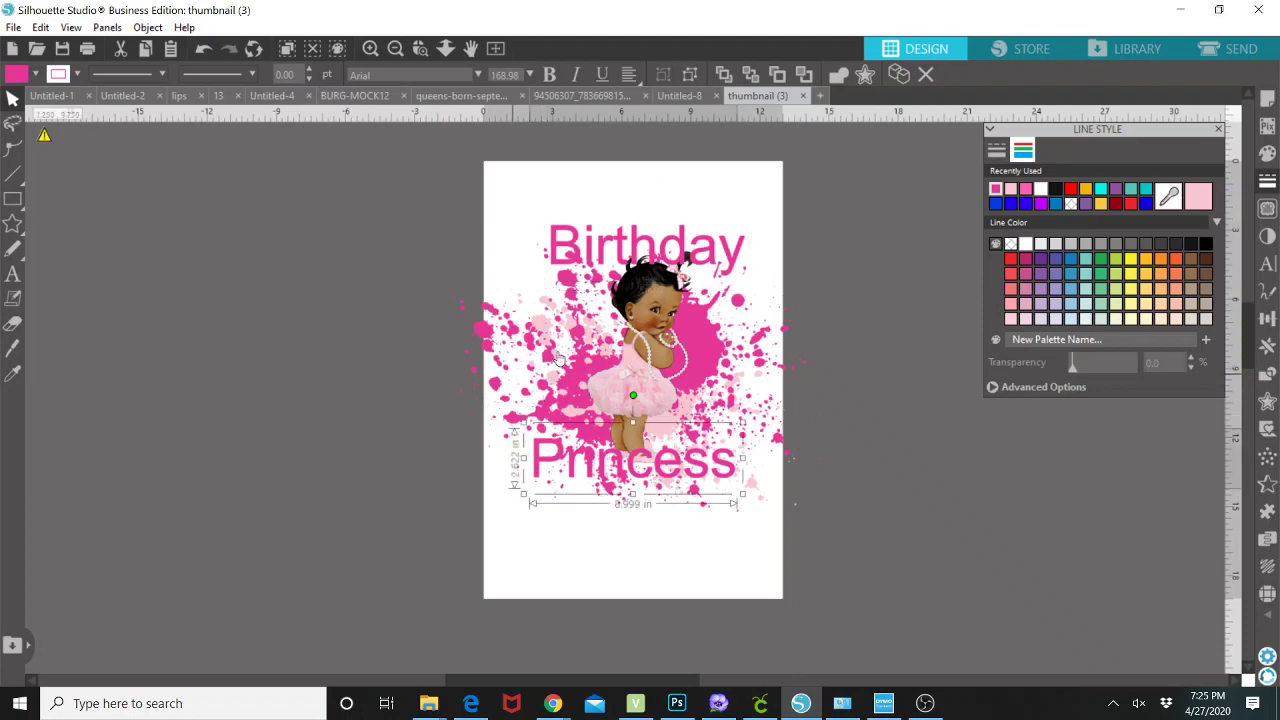
shift+click(558, 248)
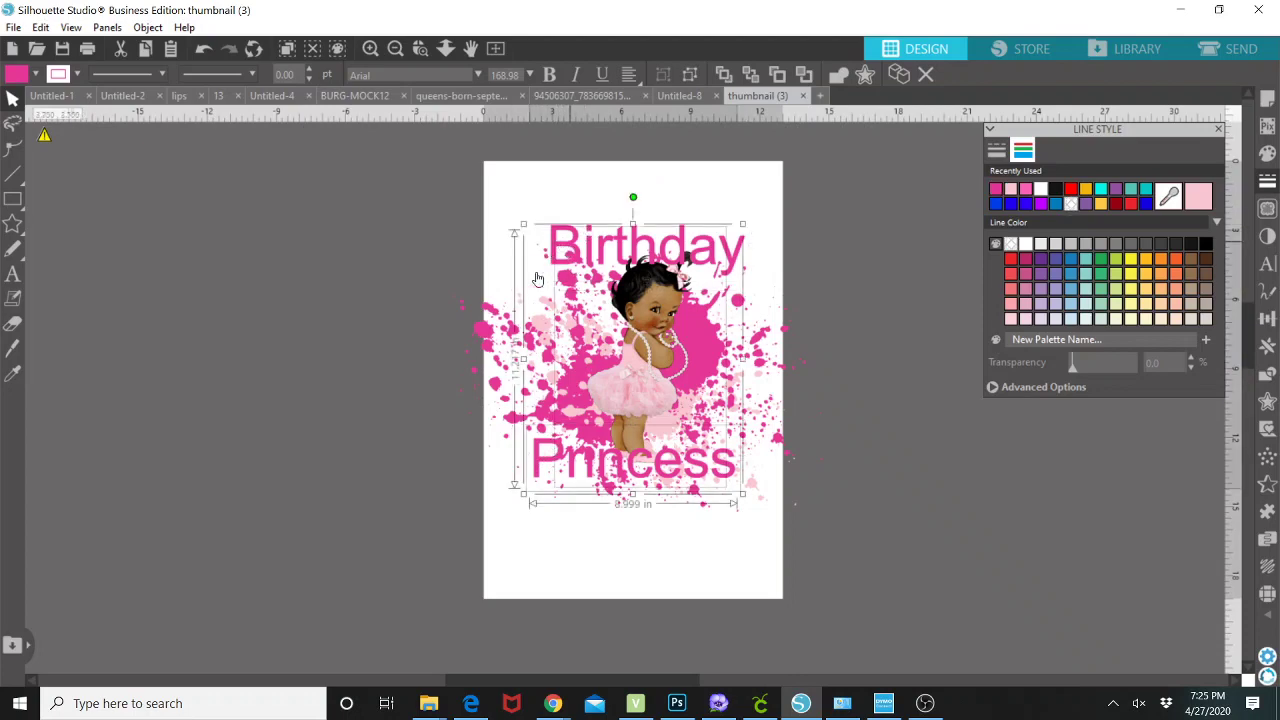
click(486, 229)
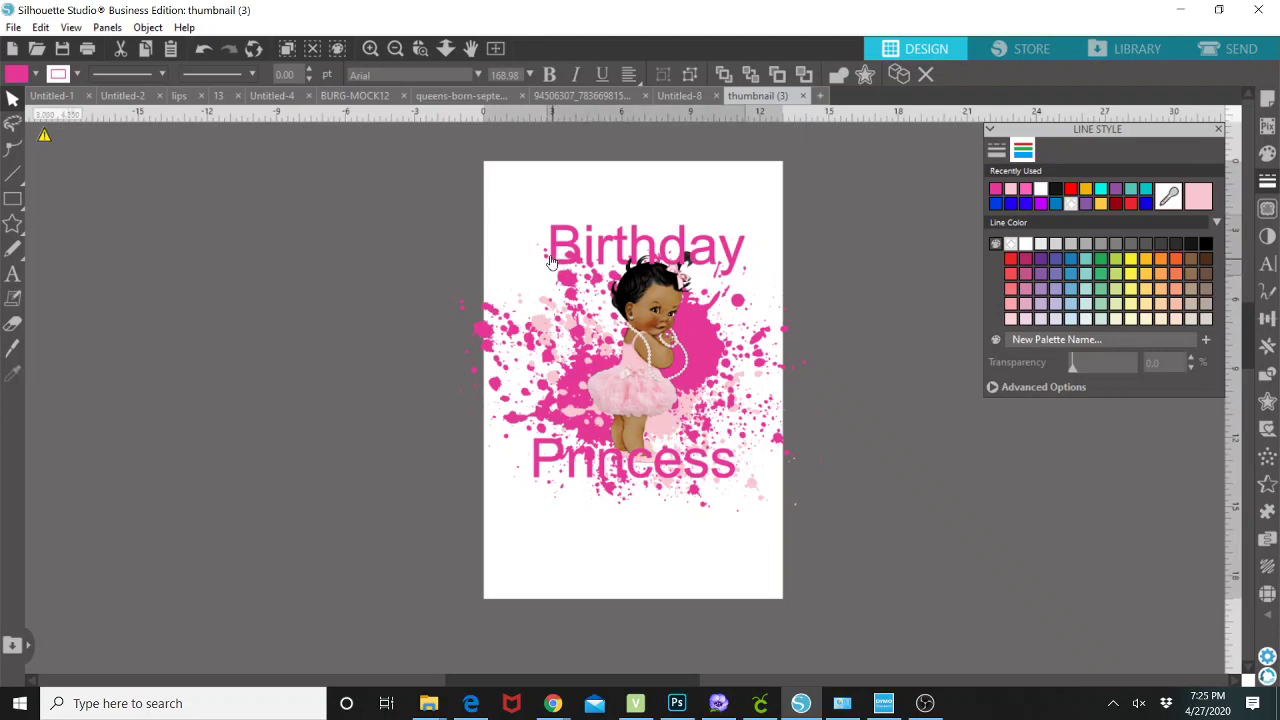
Step: Select the "Birthday" and "Princess" texts together, try the Angelina font on them, and settle on Magnolia Sky
click(552, 262)
key(i)
click(548, 463)
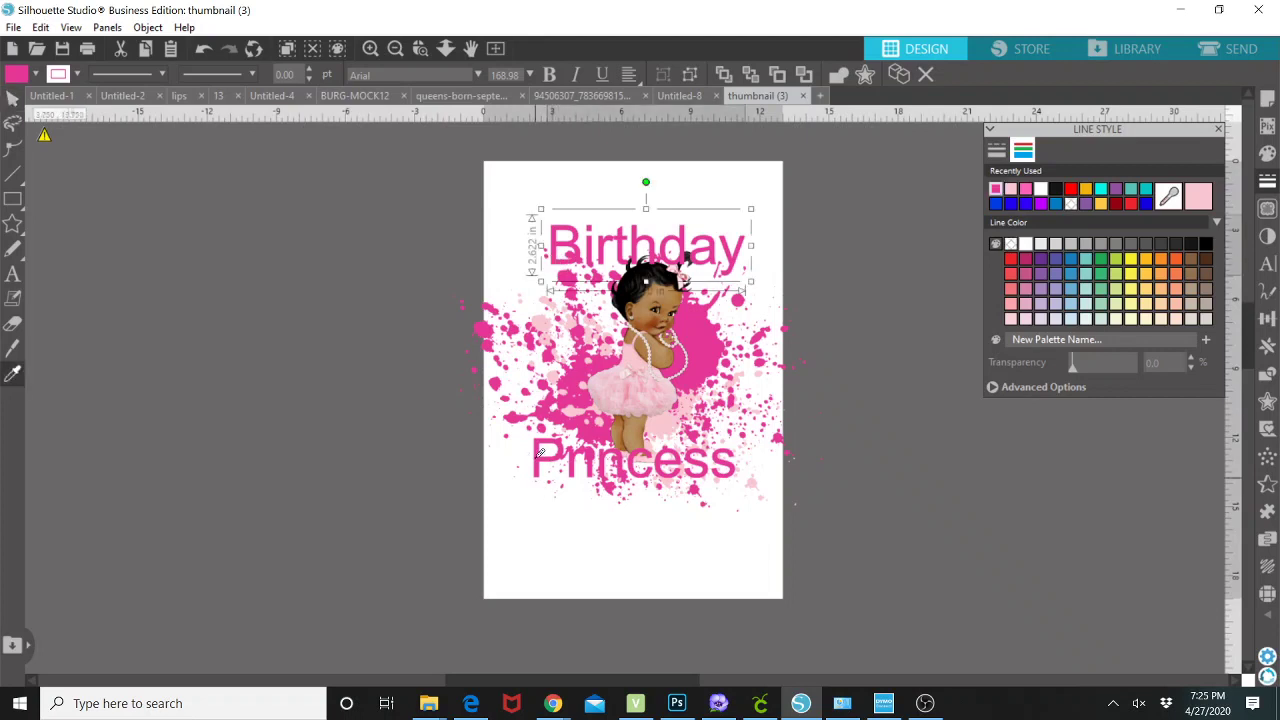
key(v)
shift+click(540, 460)
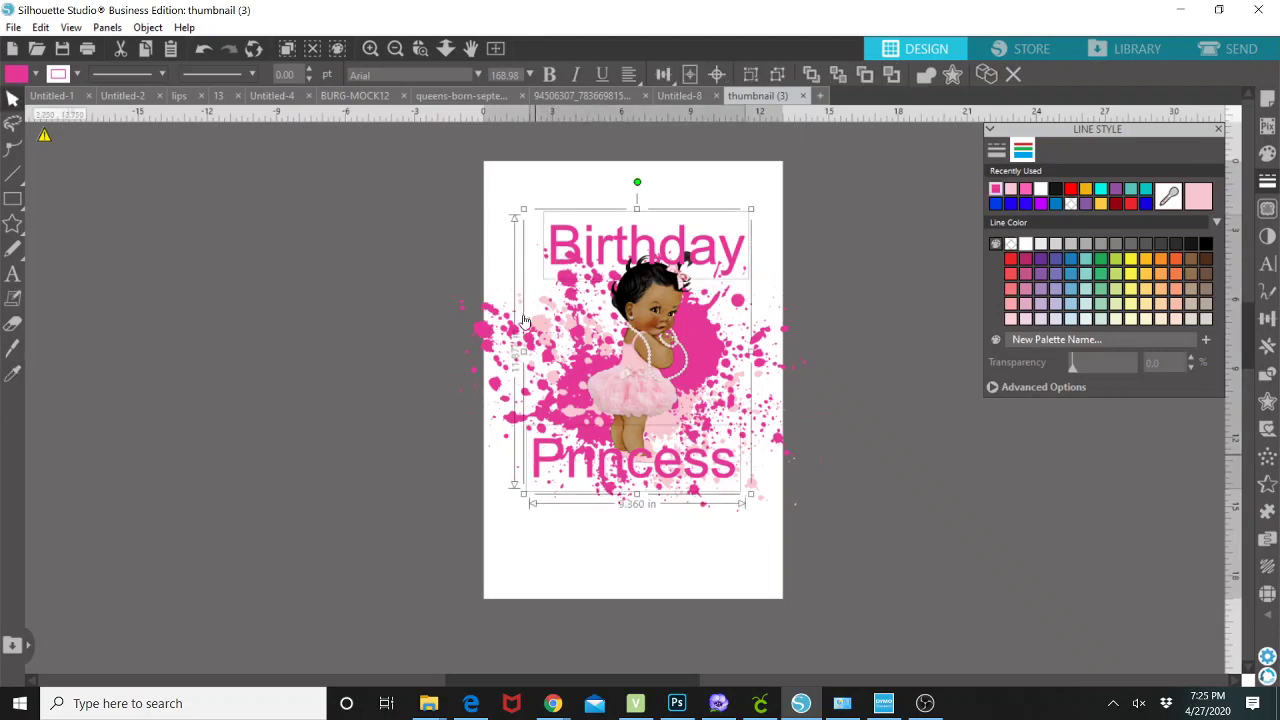
click(479, 75)
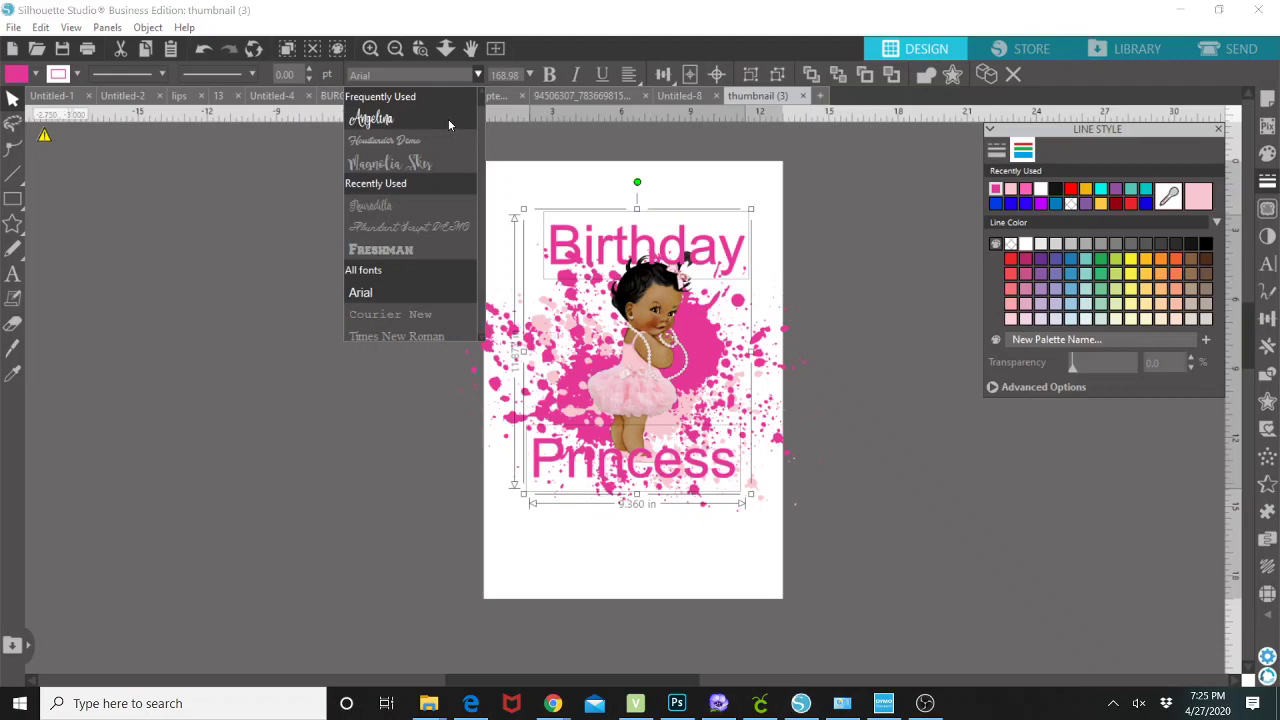
click(448, 121)
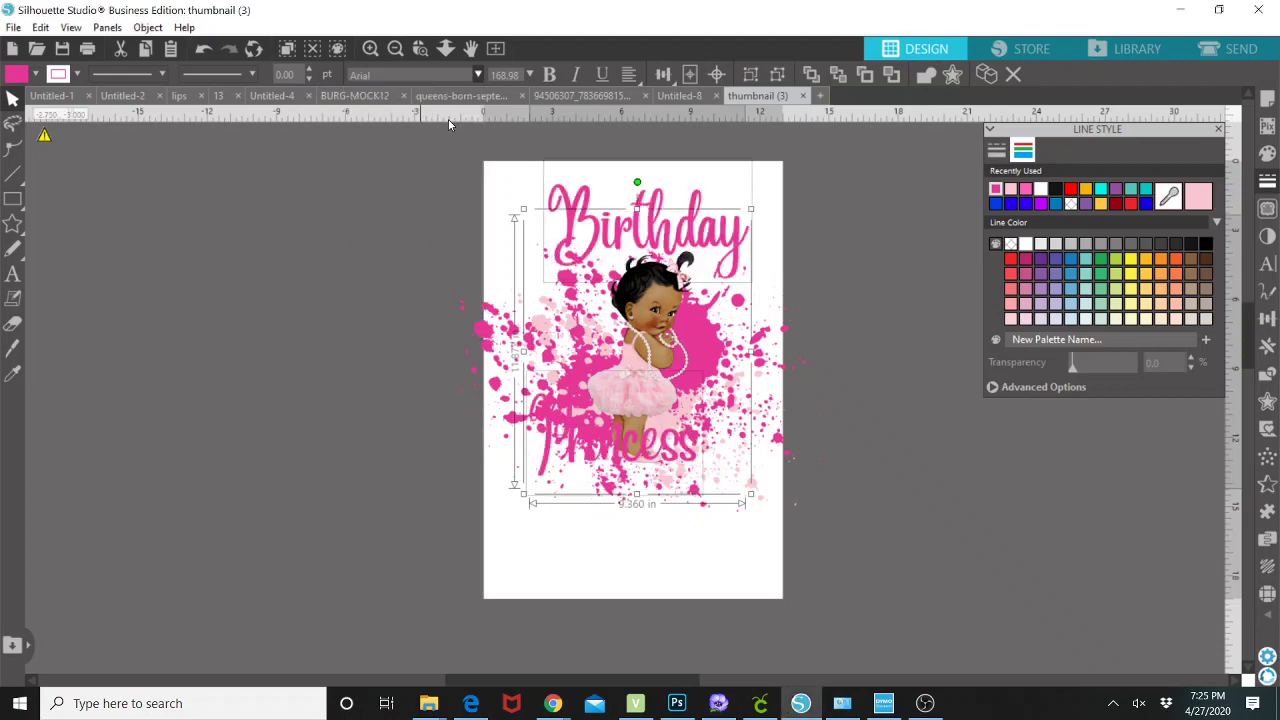
click(478, 75)
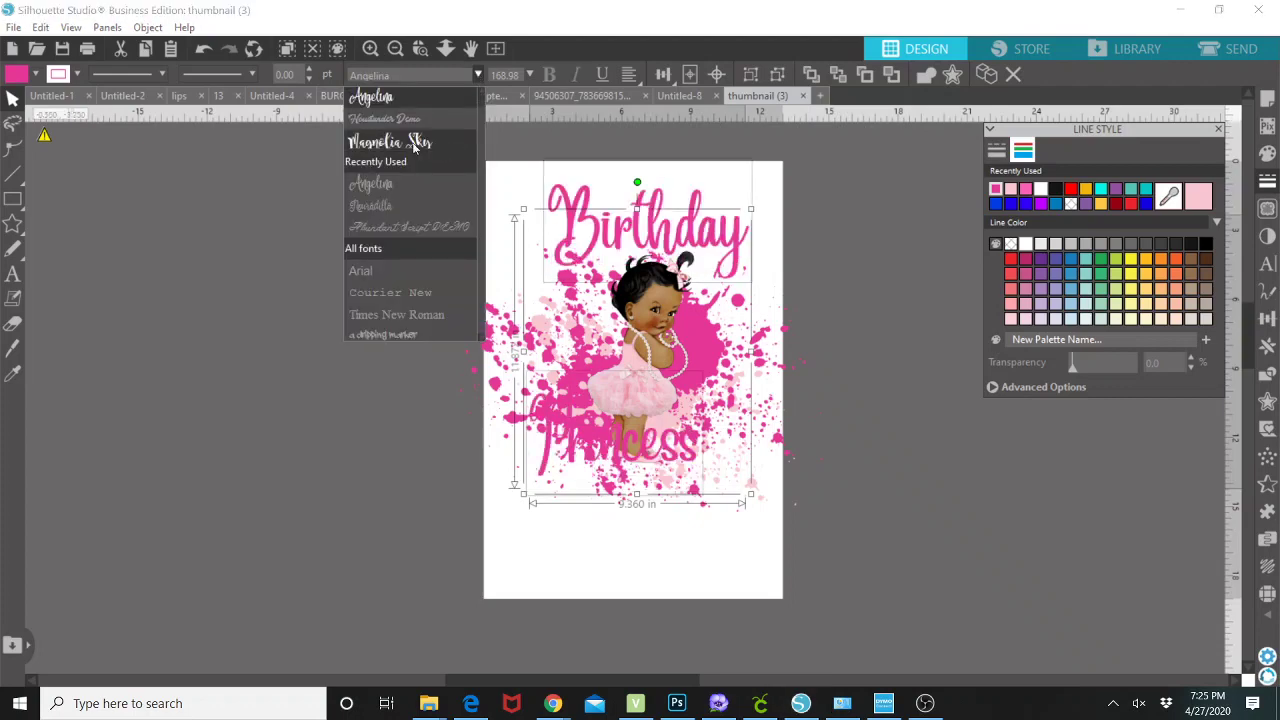
click(448, 146)
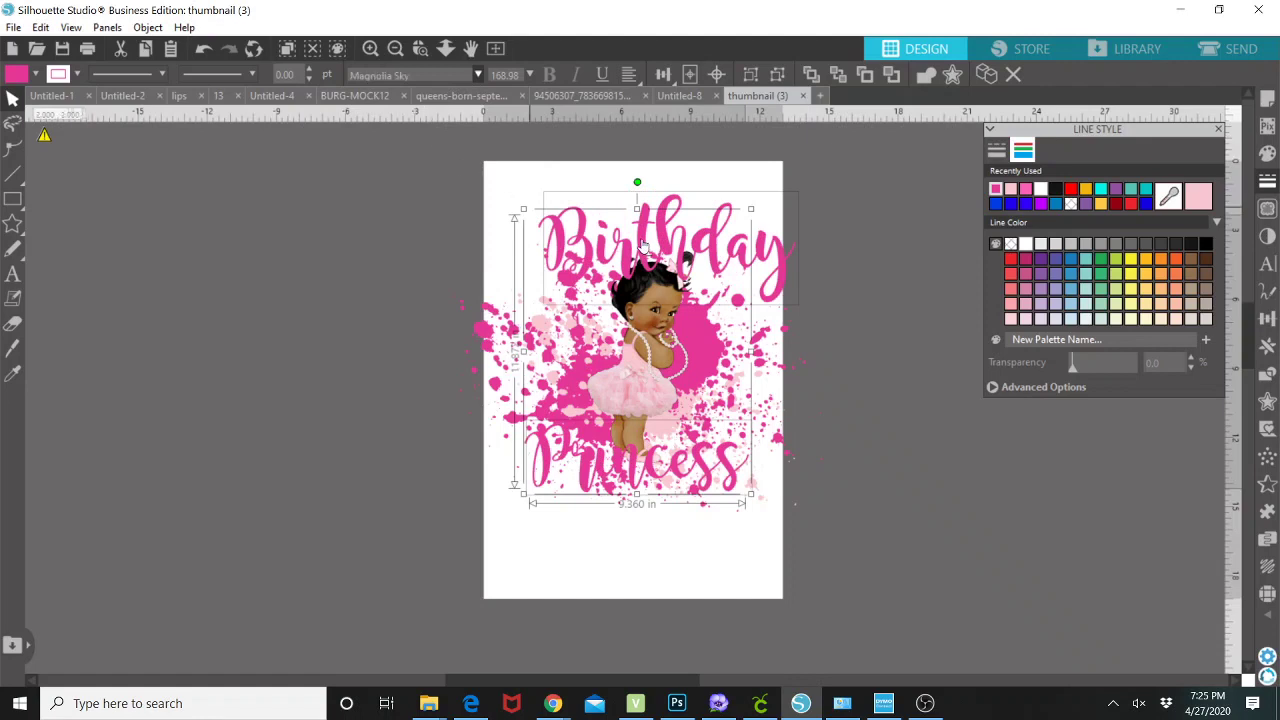
Step: Centre "Birthday" above the baby and nudge the baby and "Princess" slightly upward so the words overlap her head and feet
click(886, 420)
drag(655, 241, 638, 242)
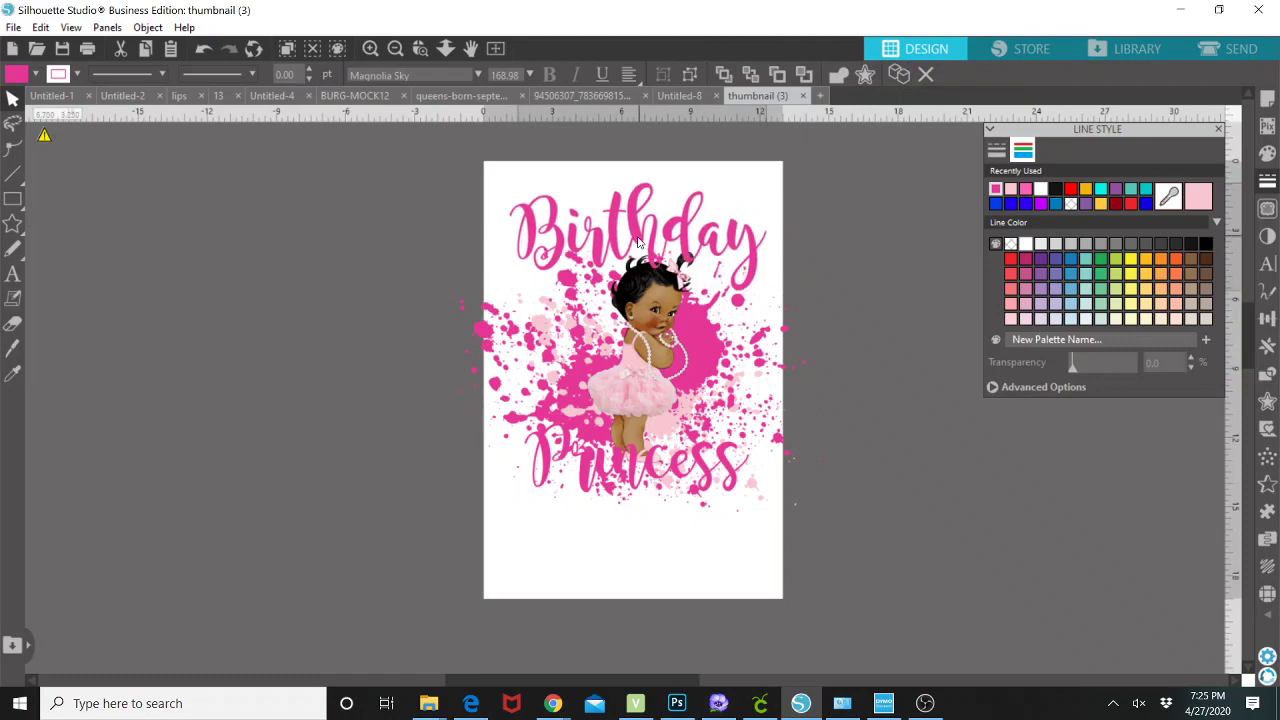
drag(609, 465, 600, 434)
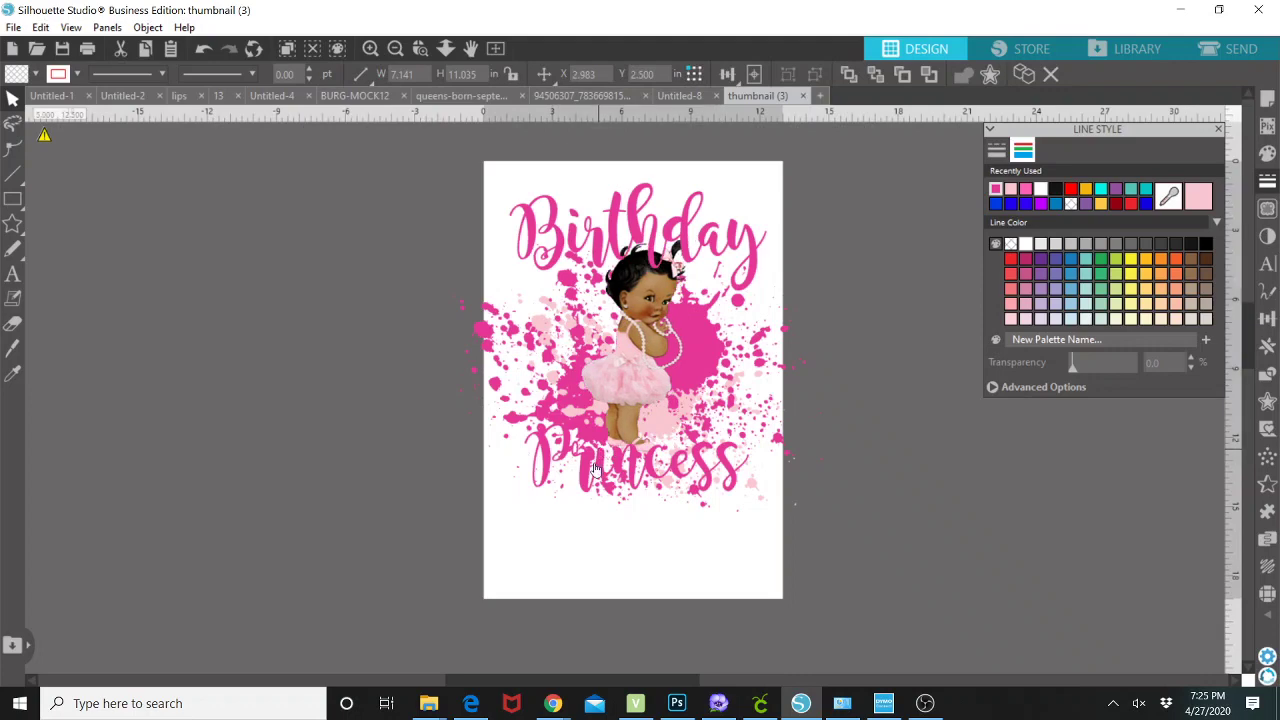
mouse_move(578, 477)
mouse_down()
mouse_move(592, 497)
mouse_move(585, 473)
mouse_up()
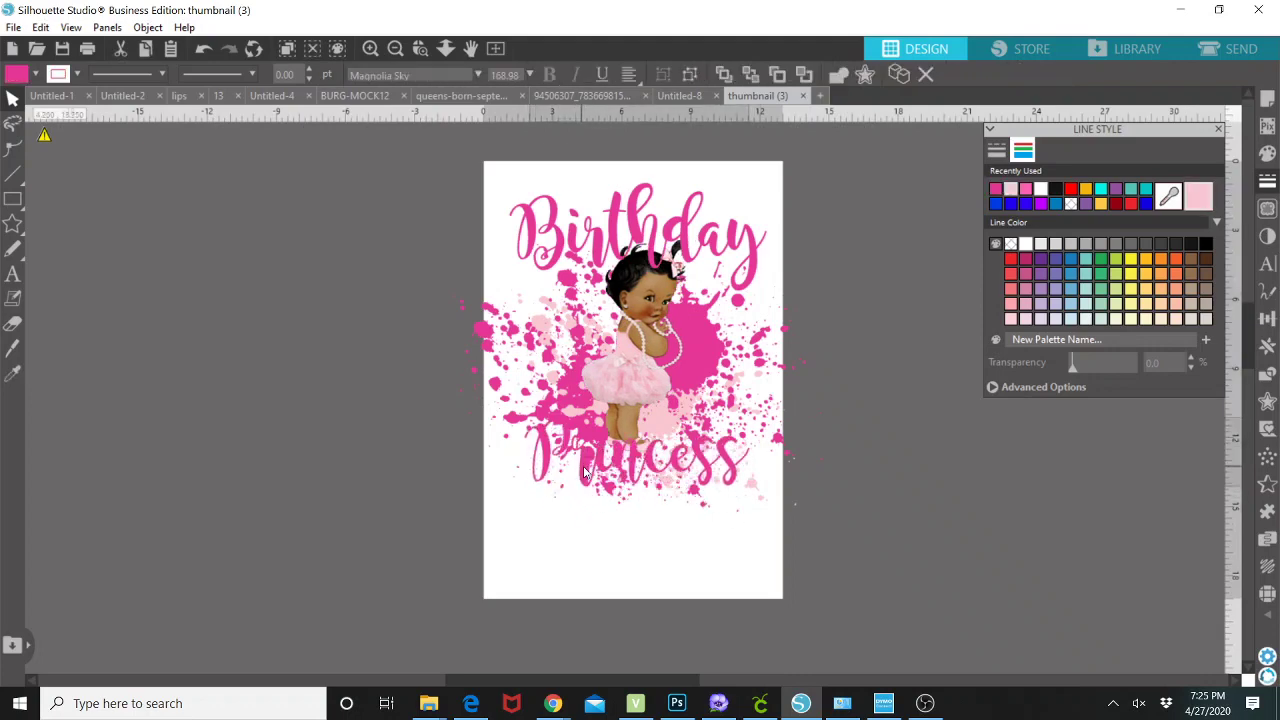
click(1026, 515)
Step: Create a rounded outward offset of 0.125 in around the "Princess" text
click(1267, 400)
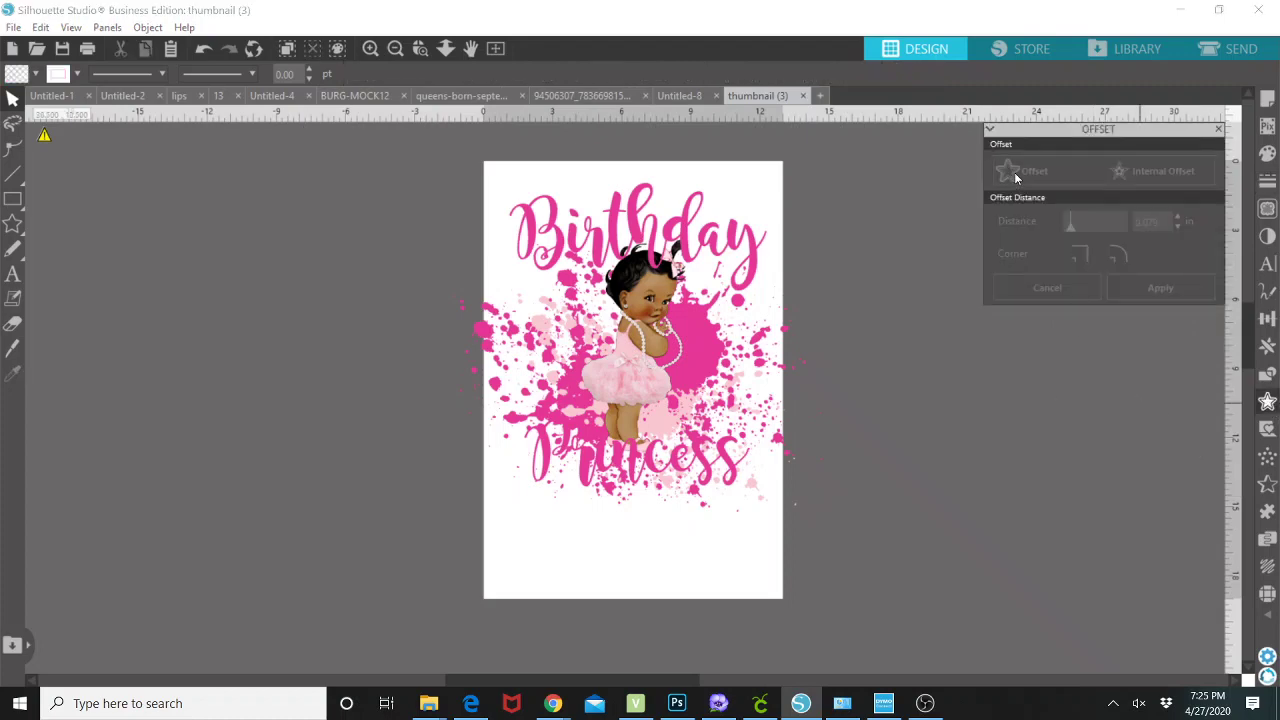
click(732, 462)
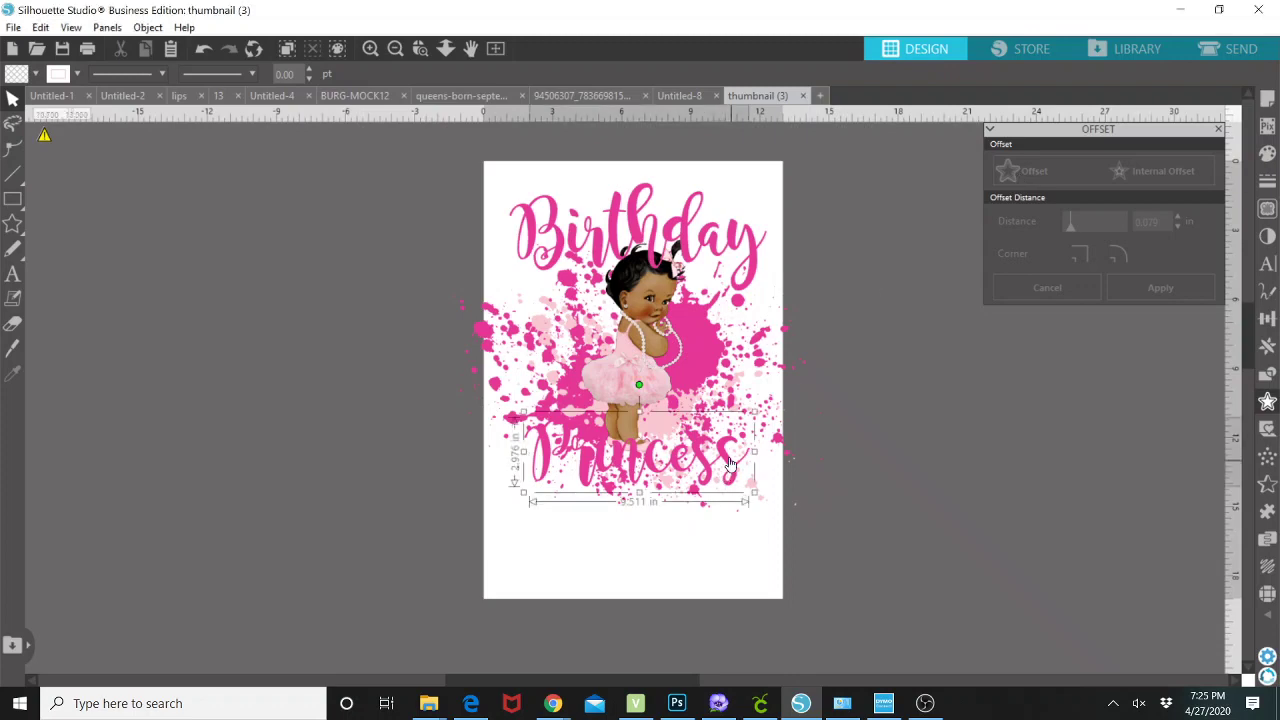
click(1032, 172)
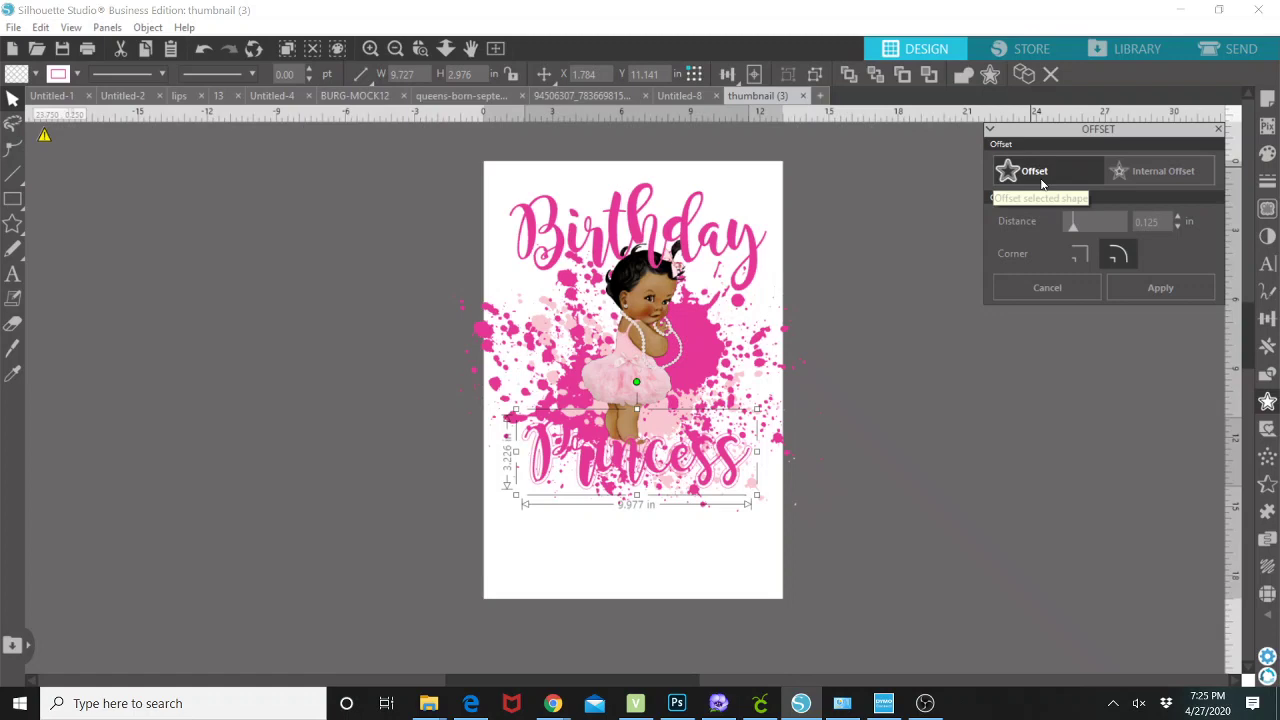
Step: Set both the line colour and the fill of the "Princess" offset to black
click(1267, 182)
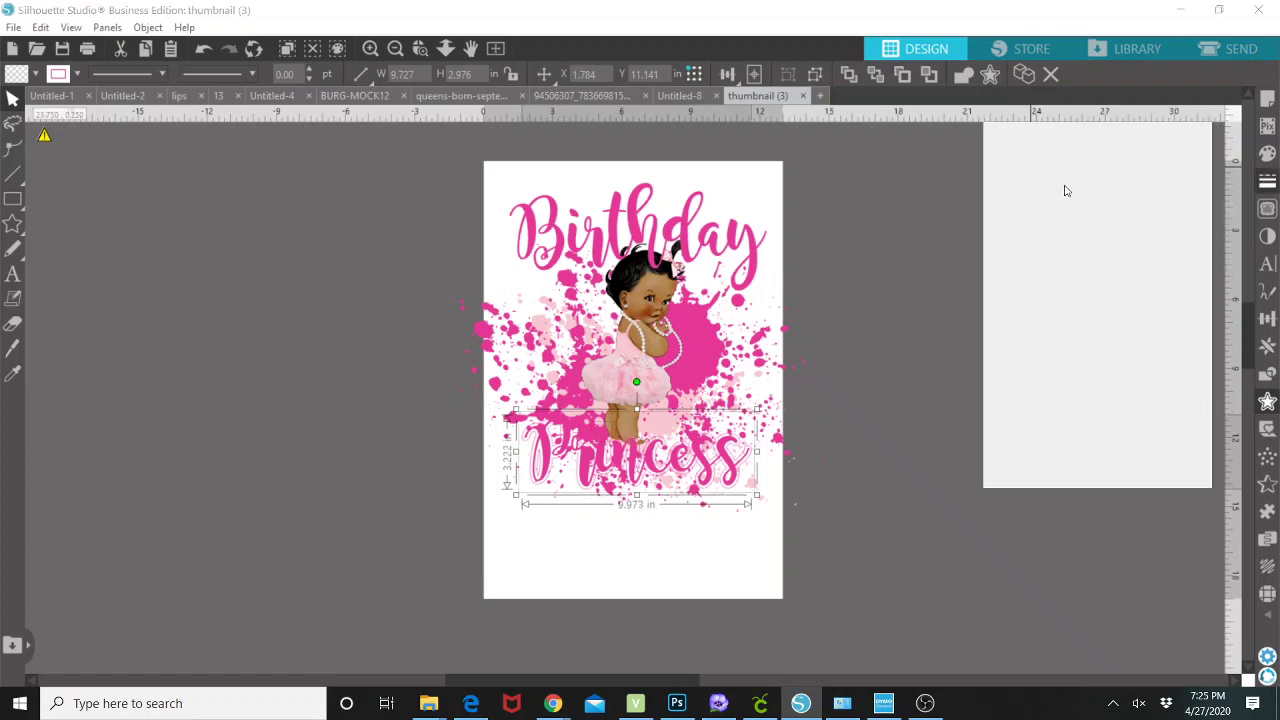
click(1020, 153)
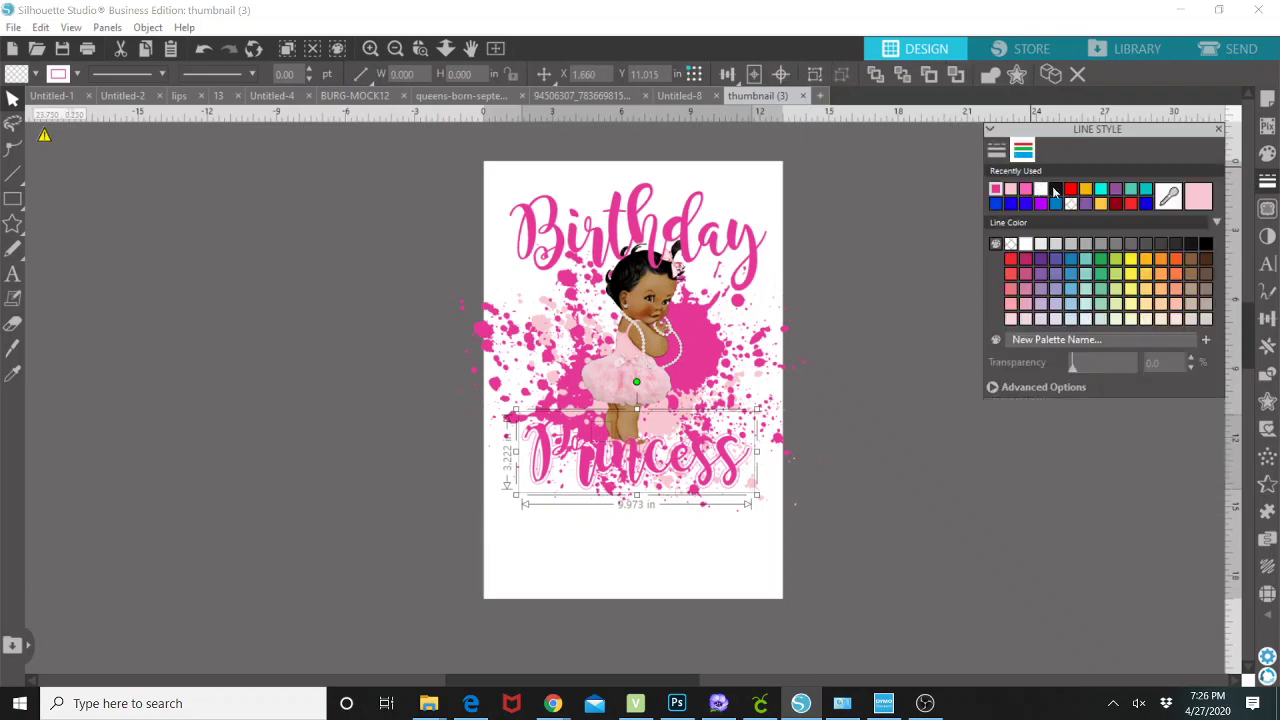
click(1055, 190)
click(1267, 153)
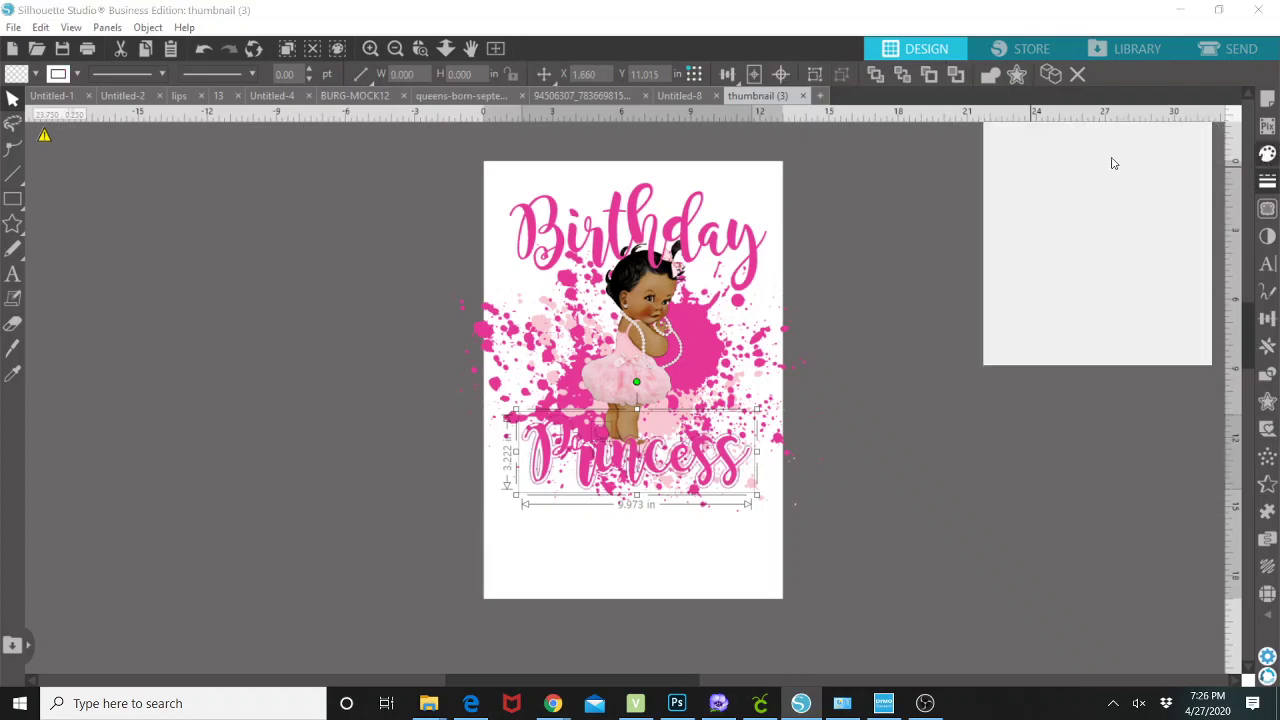
click(996, 190)
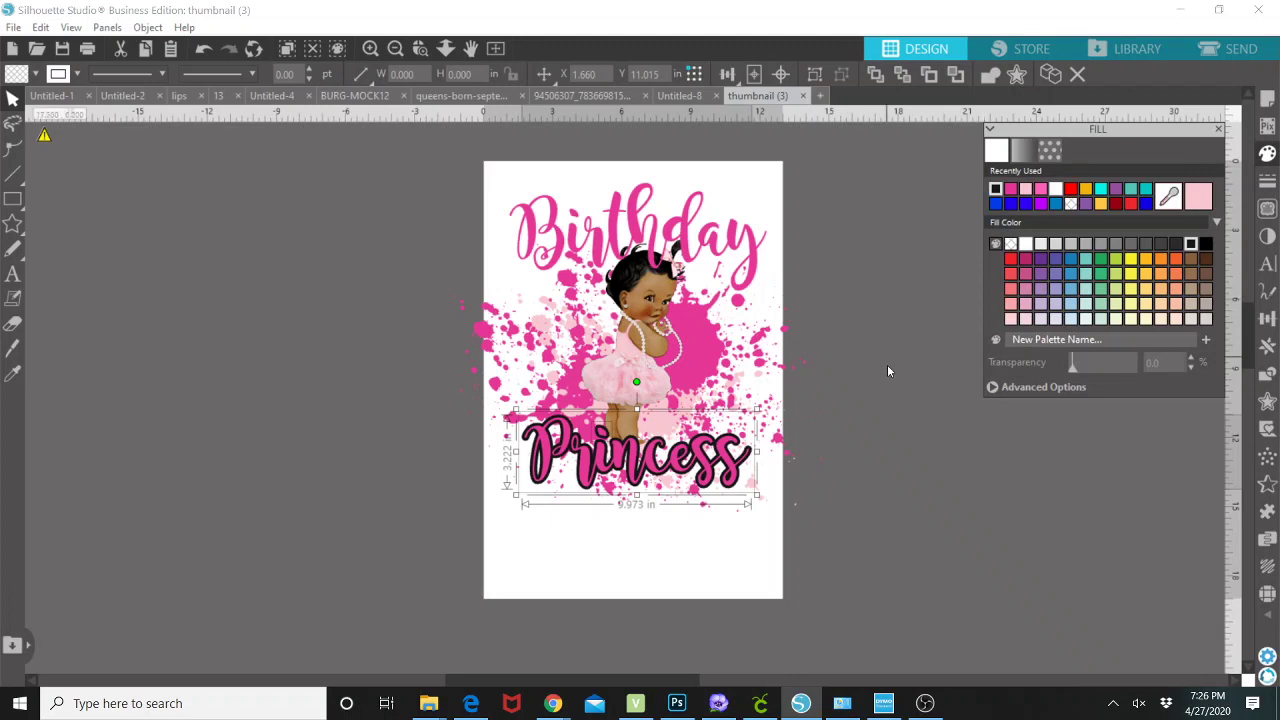
Step: Create a rounded outward offset of 0.125 in around the "Birthday" text
click(752, 250)
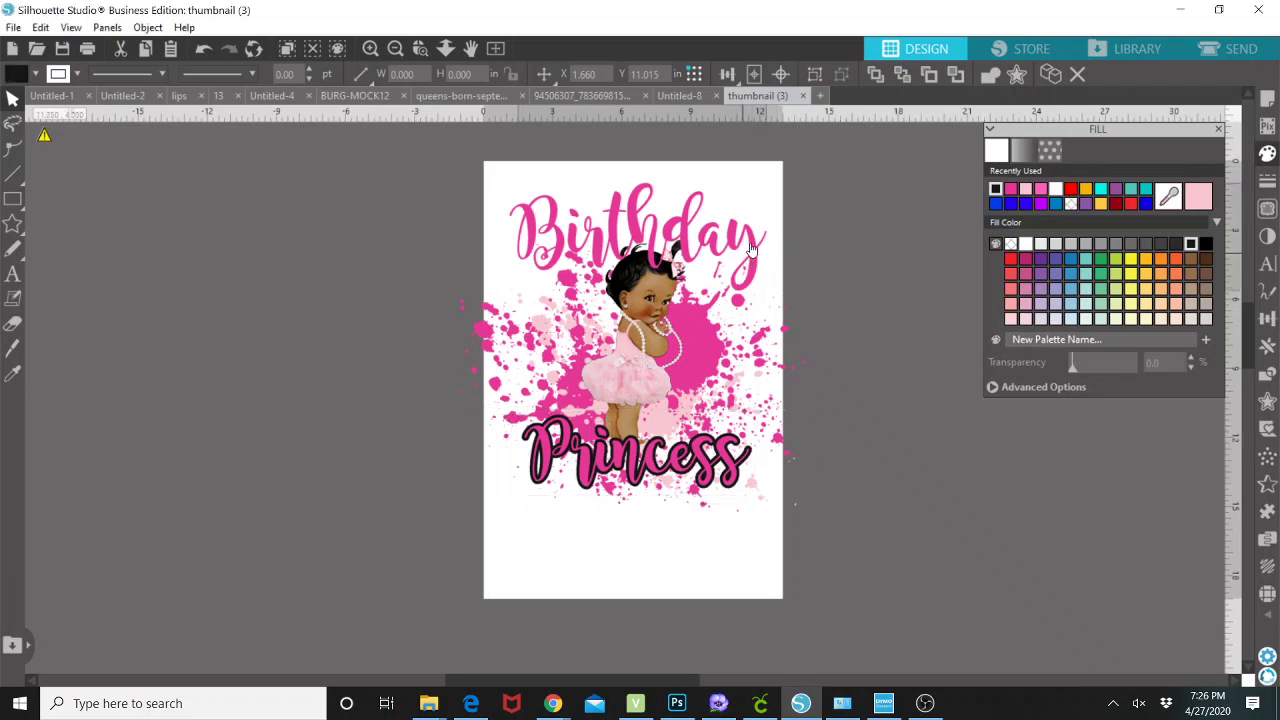
click(1268, 401)
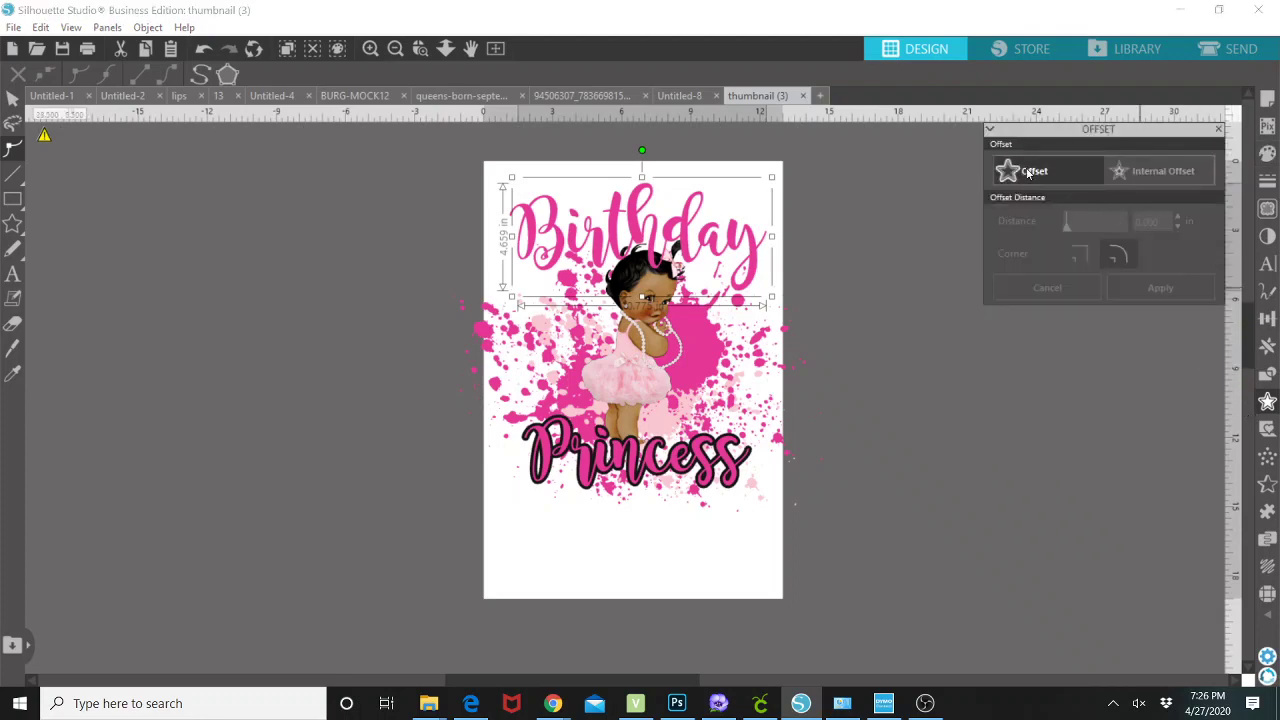
click(1028, 171)
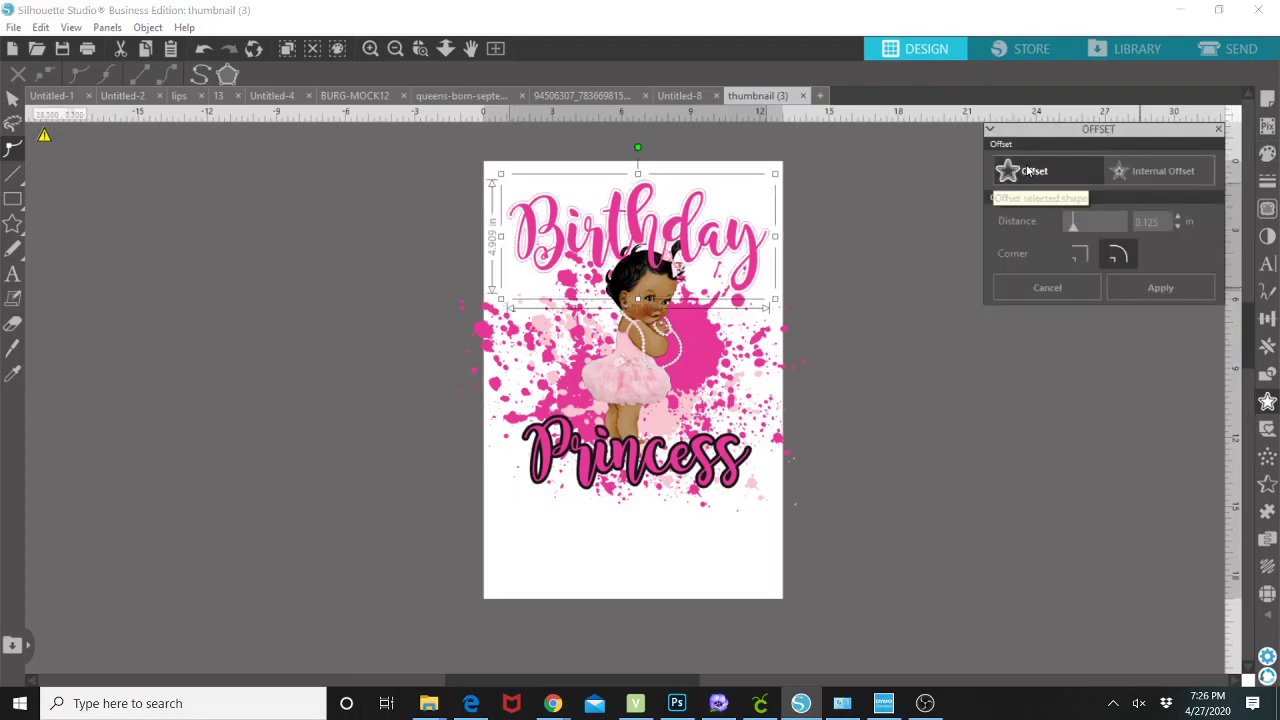
Step: Set both the line colour and the fill of the "Birthday" offset to black
click(1267, 186)
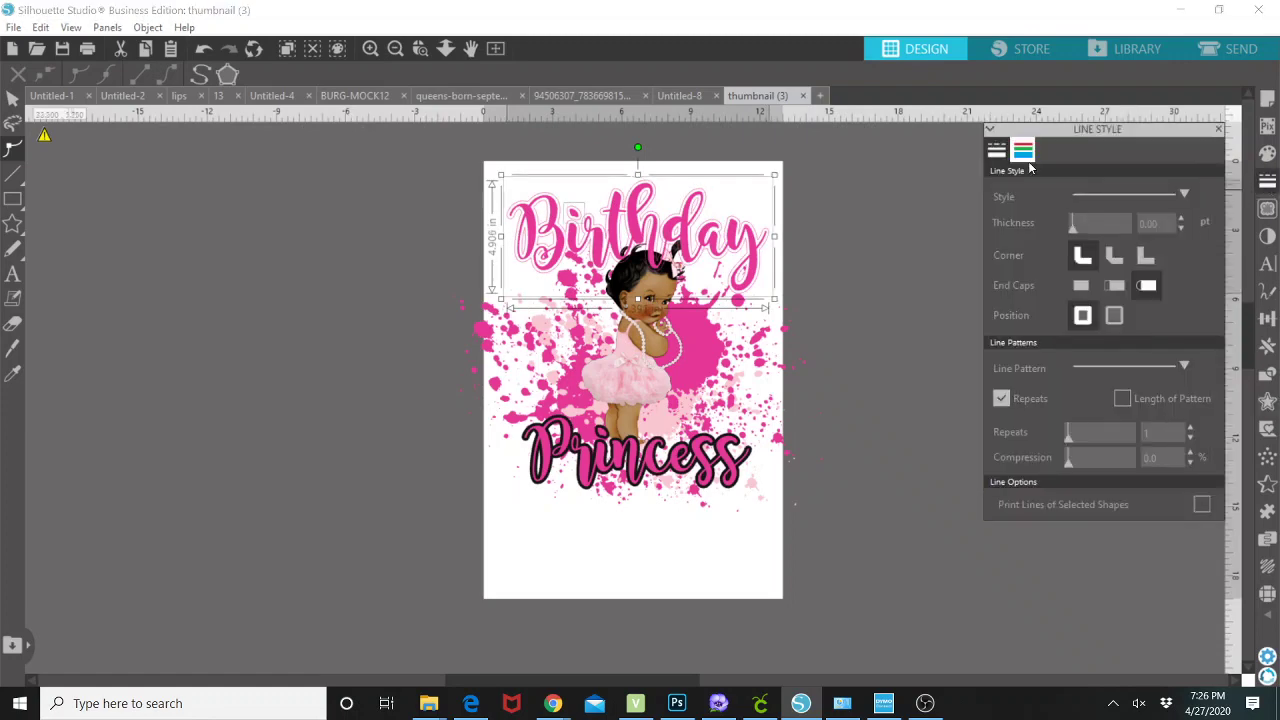
click(1022, 152)
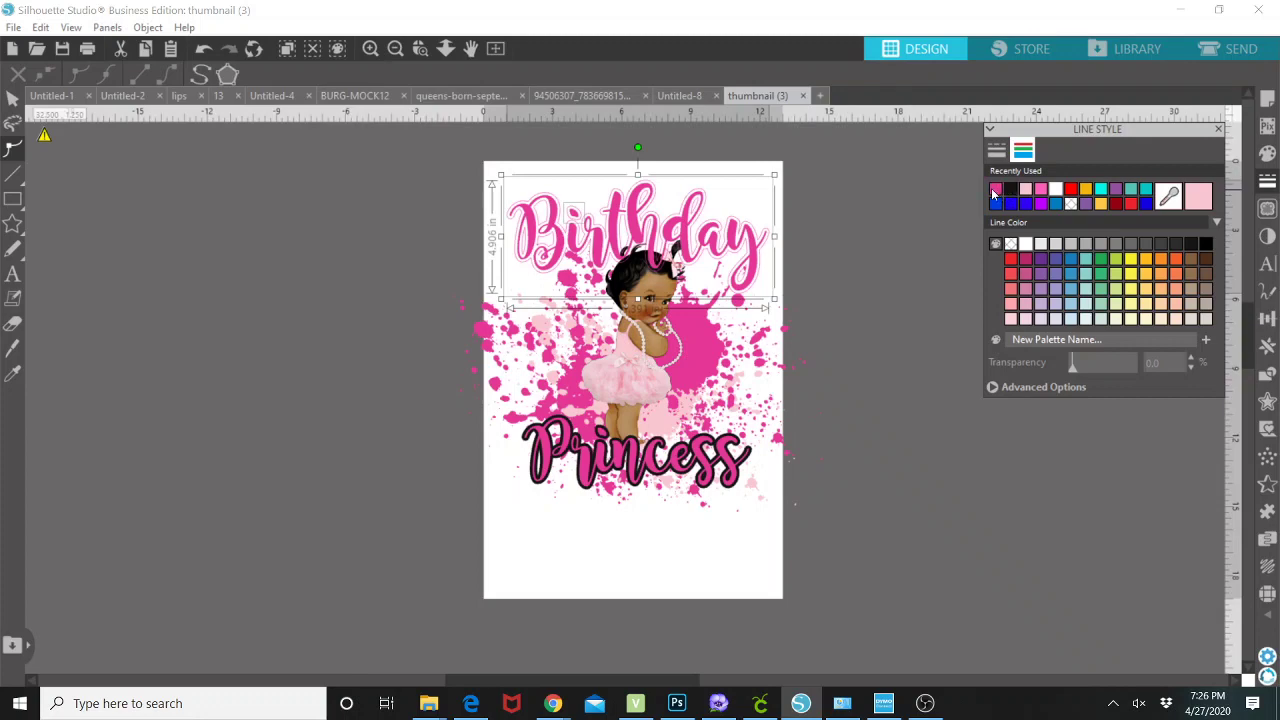
click(1268, 155)
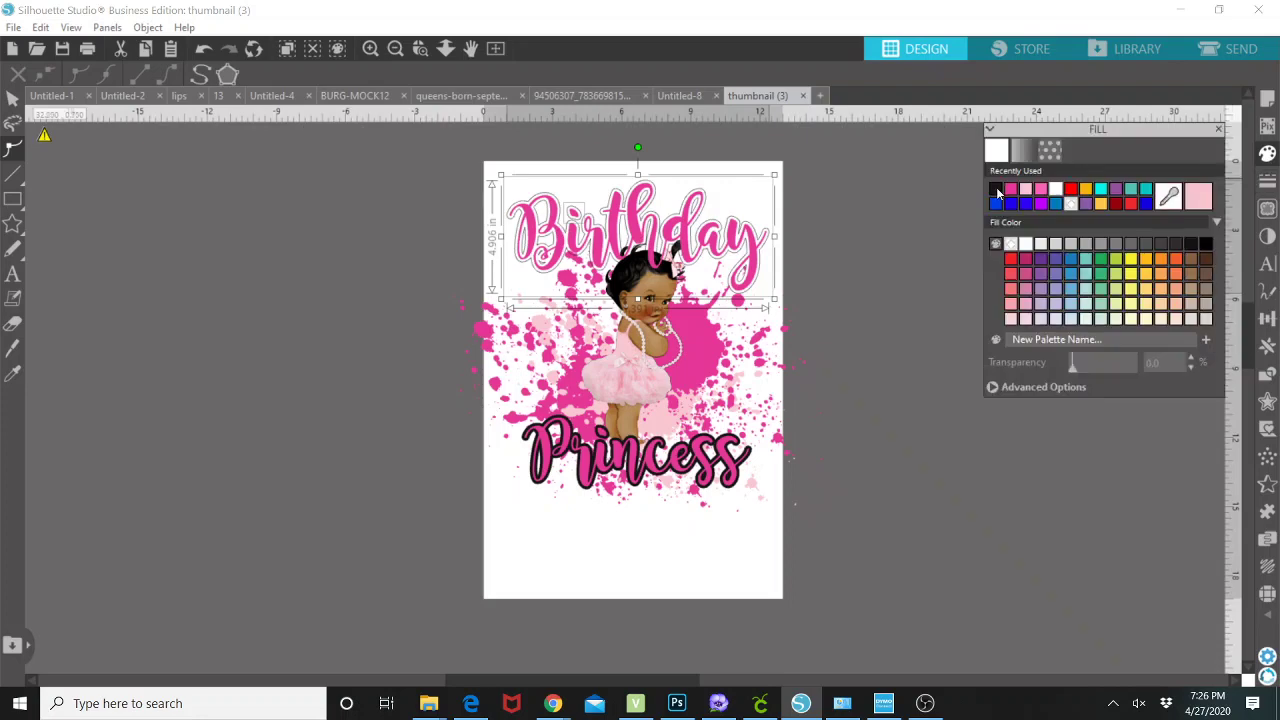
click(996, 193)
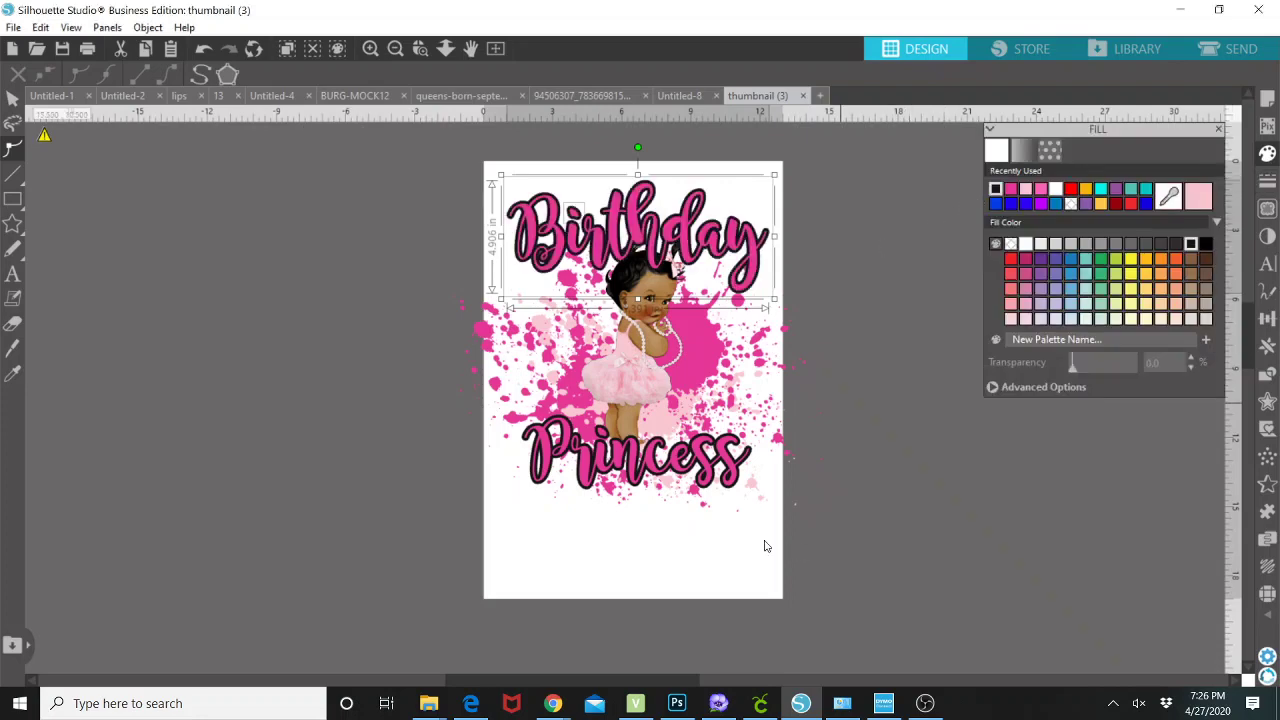
Step: Move the whole design slightly down and to the left on the page, and deselect it
drag(762, 544, 531, 232)
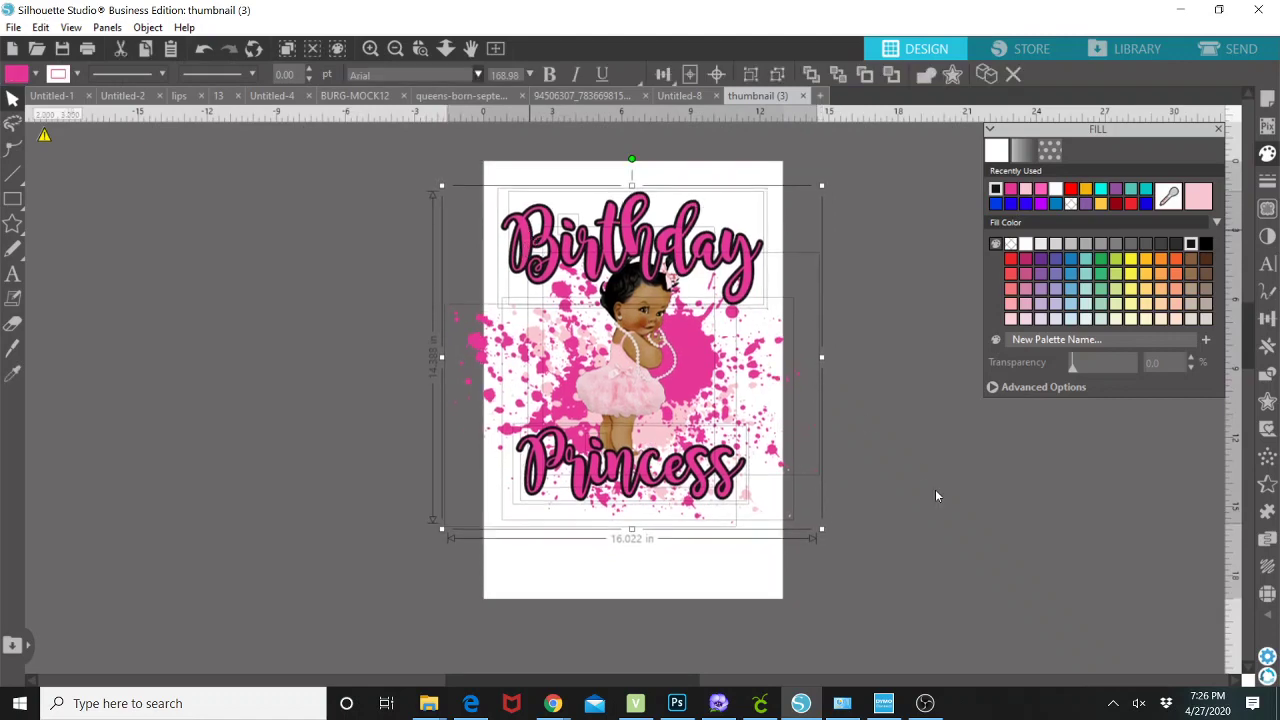
key(Escape)
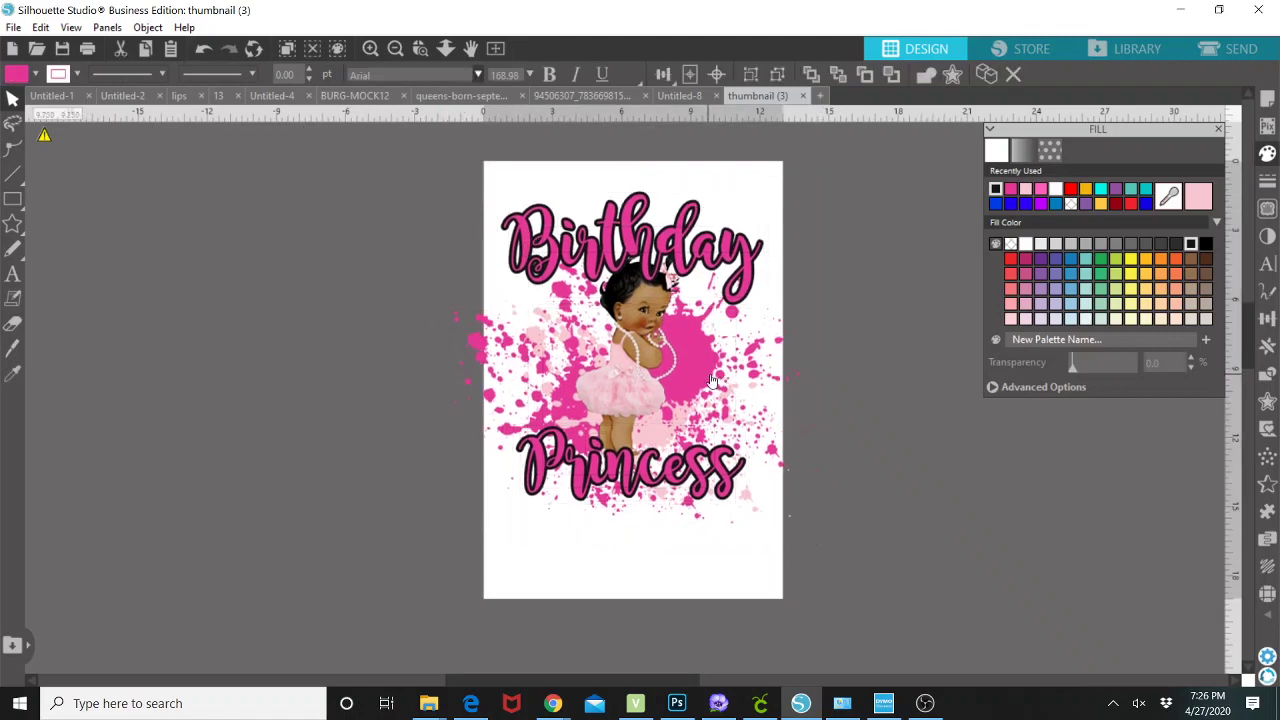
Step: Place a copy of the large dark pink splatter across the page's right edge and fill it with black
click(720, 383)
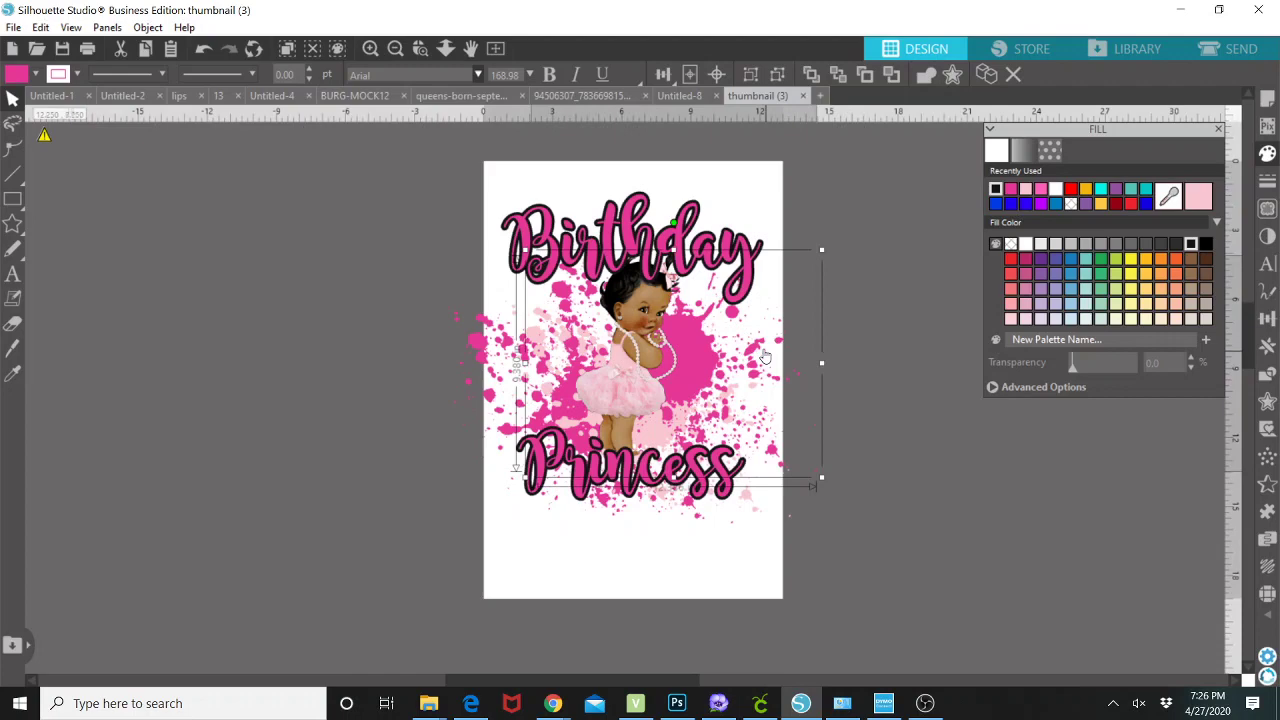
right_click(765, 357)
click(786, 353)
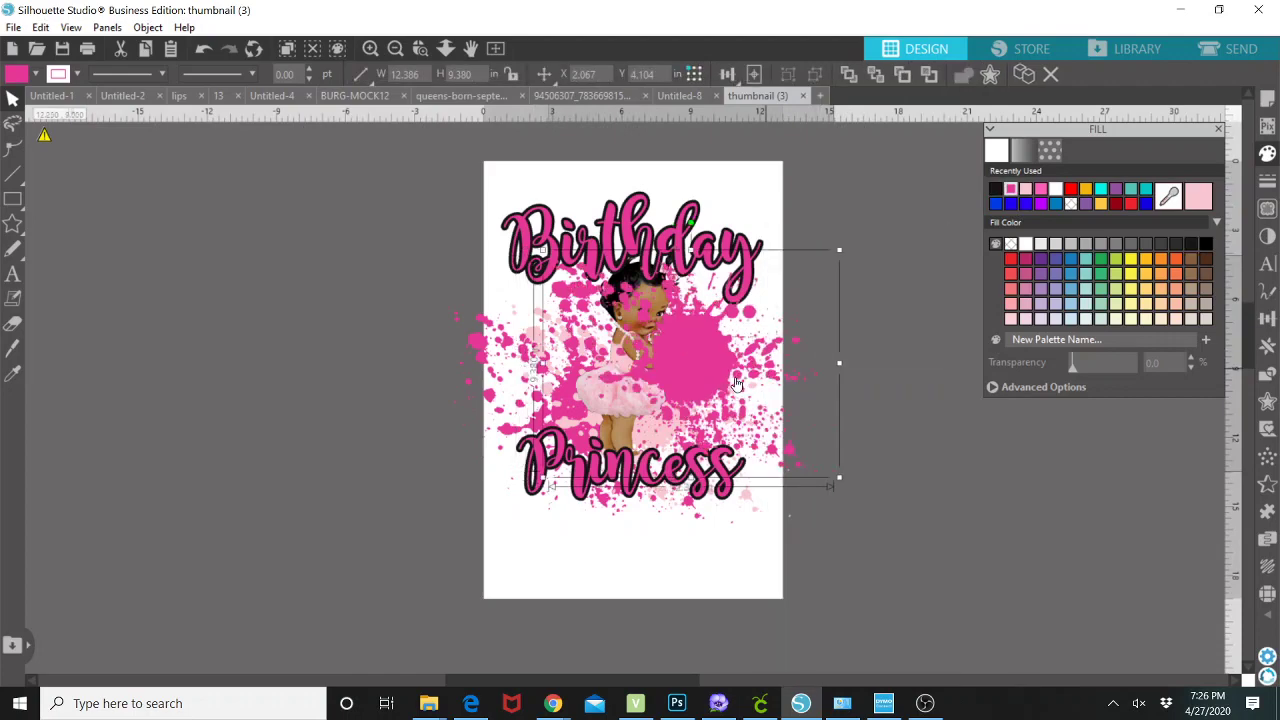
drag(772, 386, 859, 392)
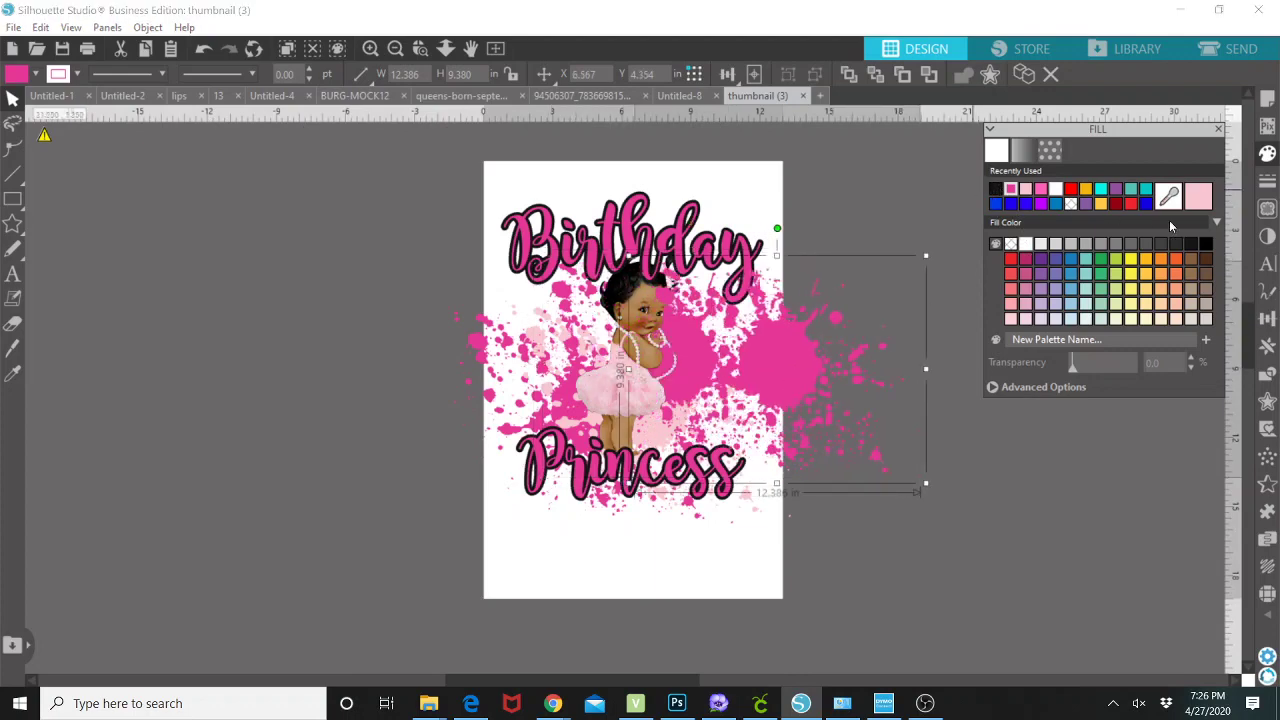
click(1190, 243)
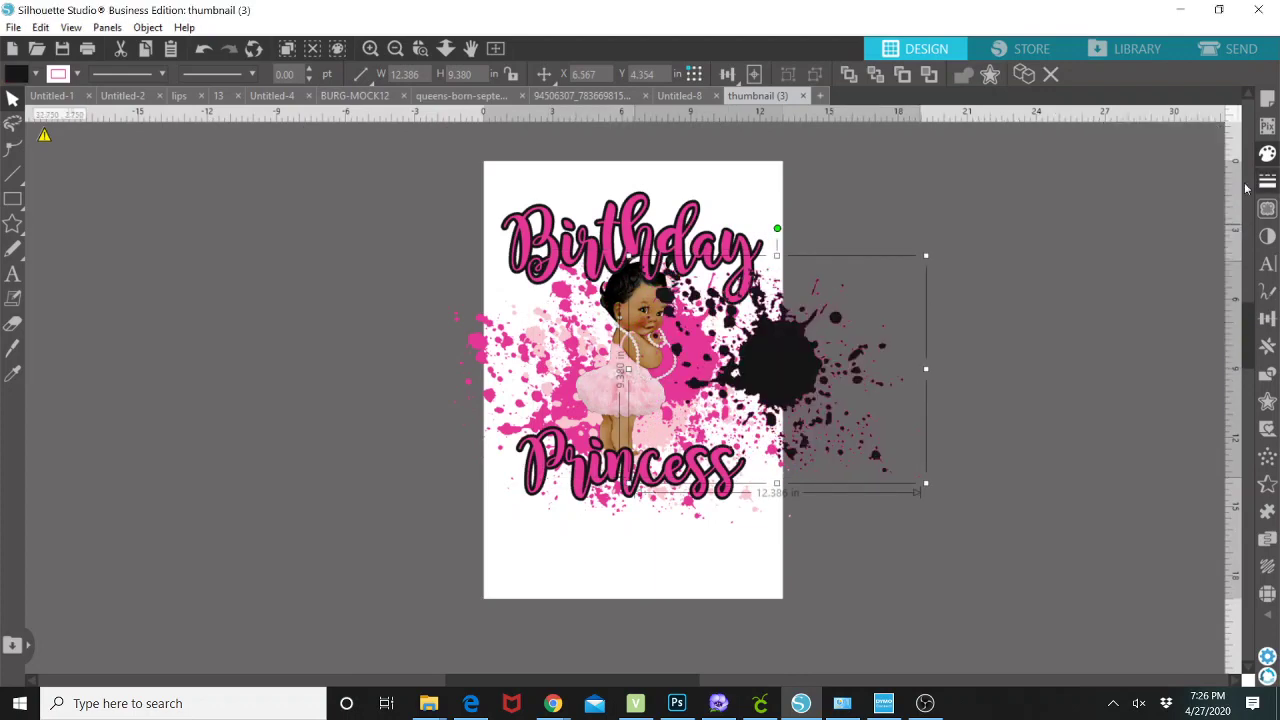
Step: Set the black splatter copy's line colour to black and send it behind all other objects
click(1267, 181)
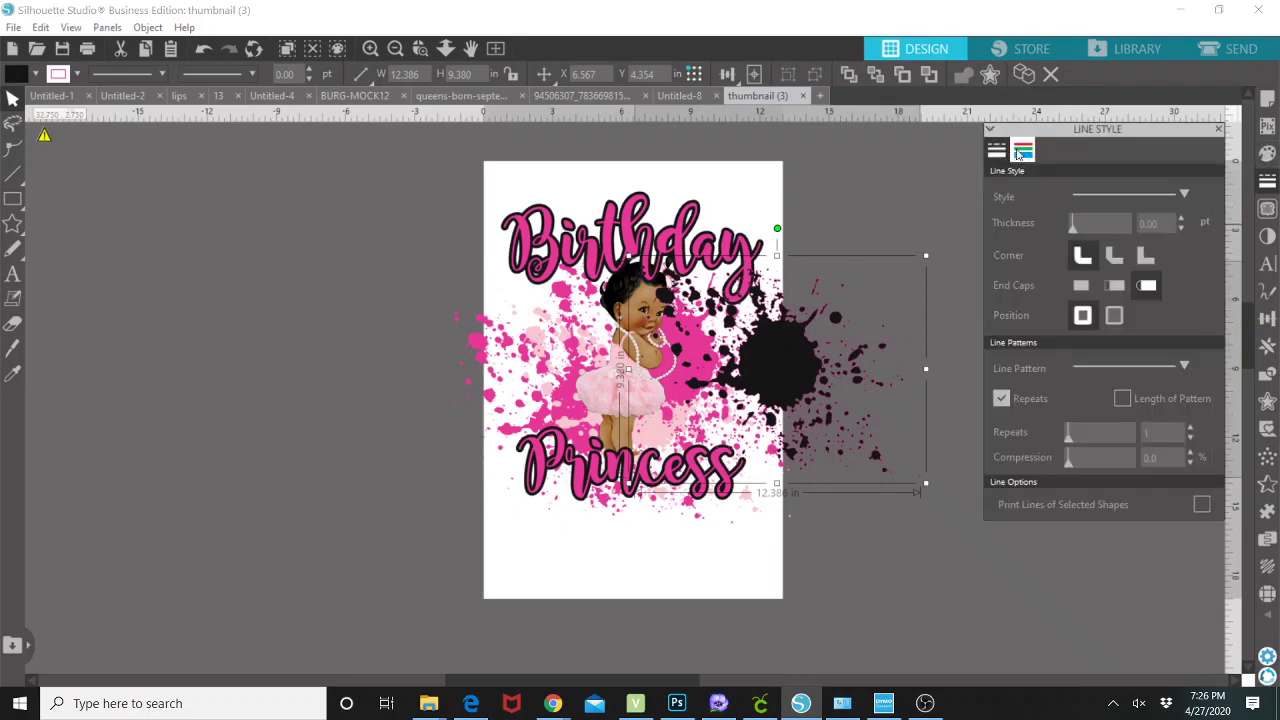
click(1021, 151)
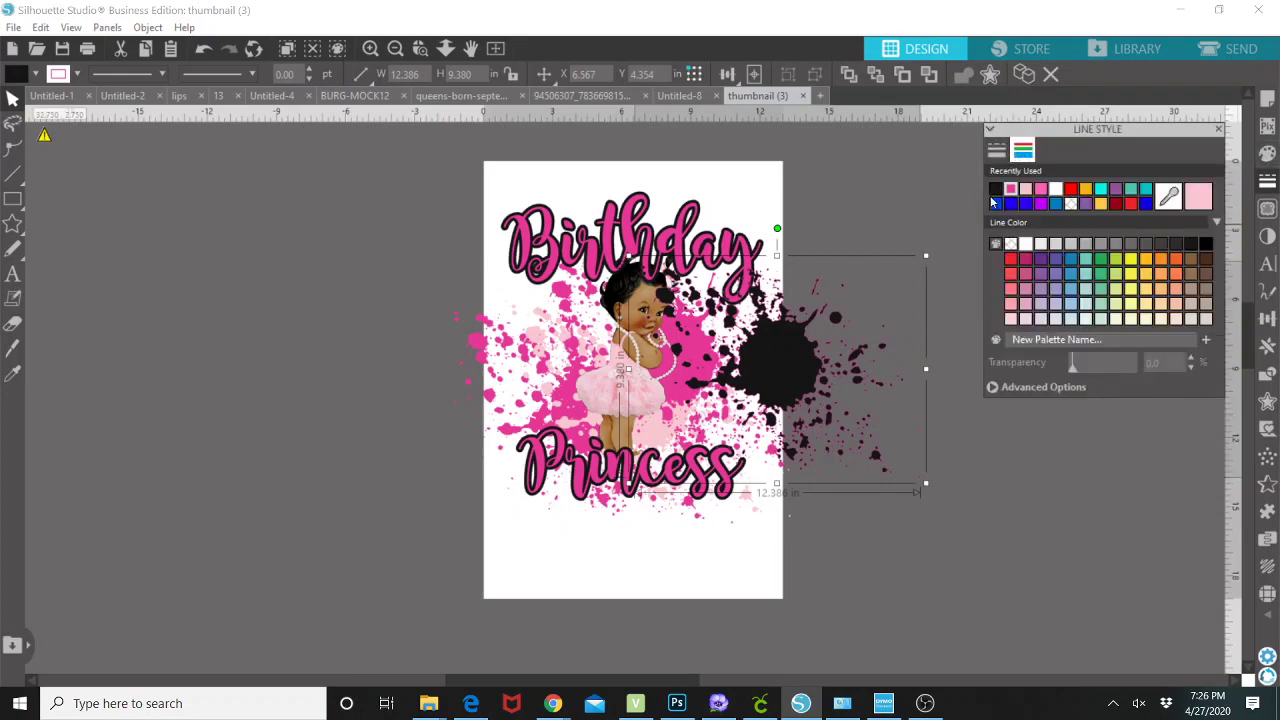
right_click(818, 372)
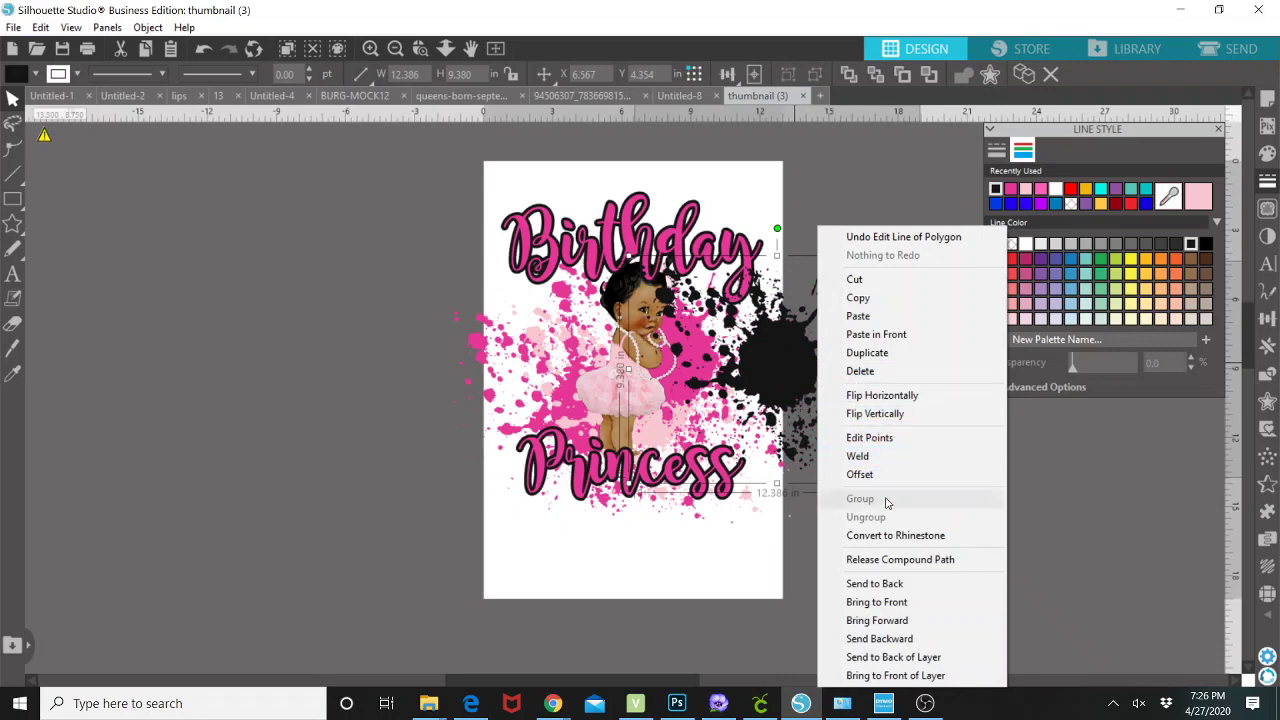
click(895, 583)
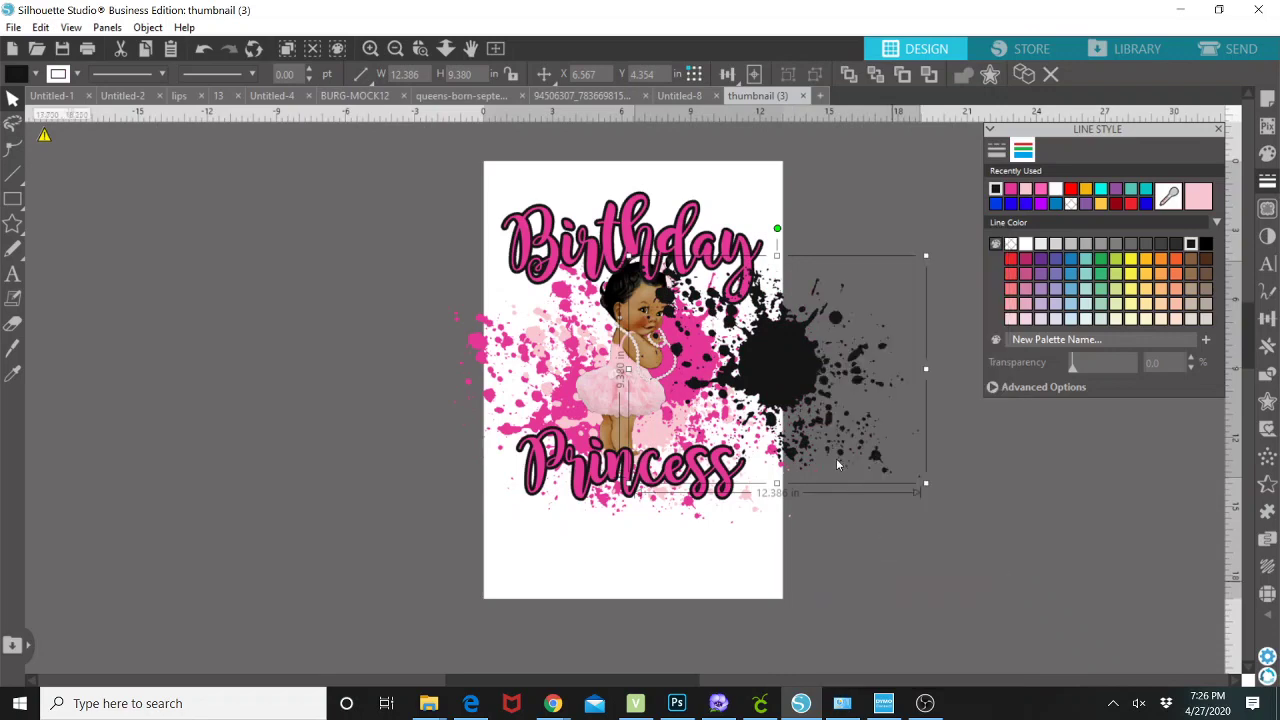
Step: Move the black splatter onto the page's left half and set the baby image aside off the page
drag(808, 404, 643, 418)
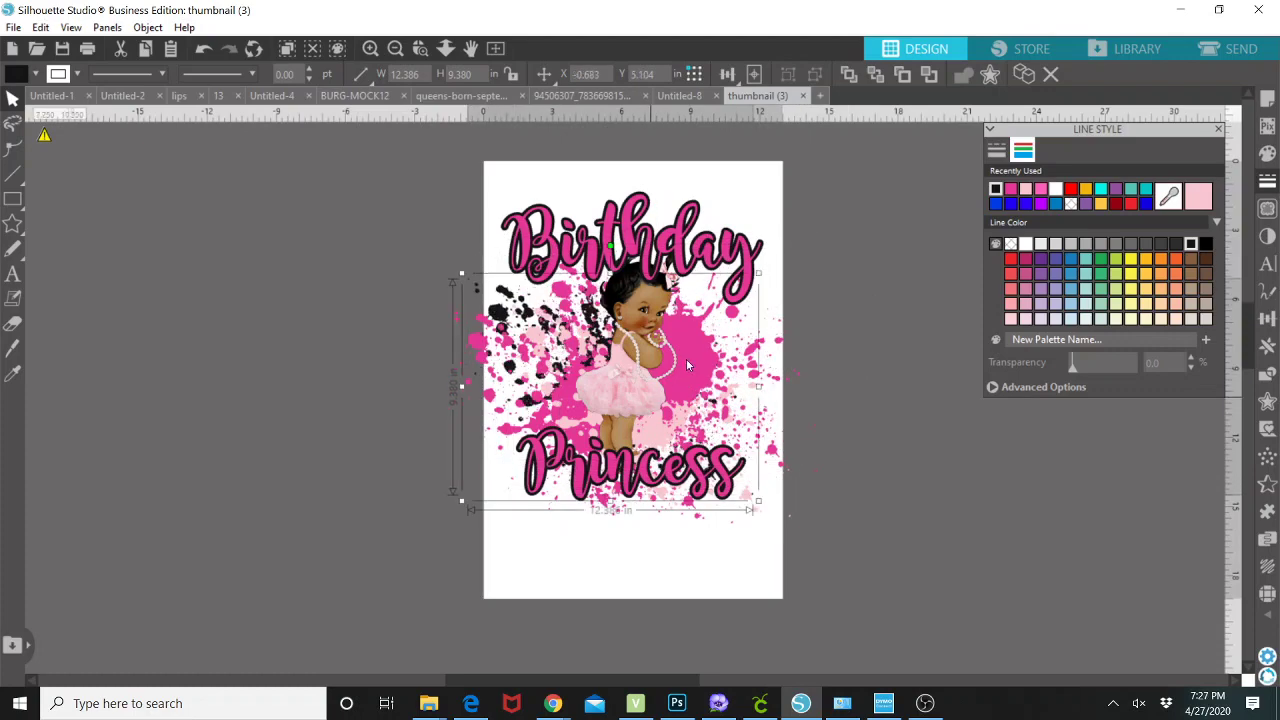
drag(688, 358, 367, 377)
mouse_move(712, 372)
mouse_down()
mouse_move(668, 402)
mouse_move(688, 368)
mouse_up()
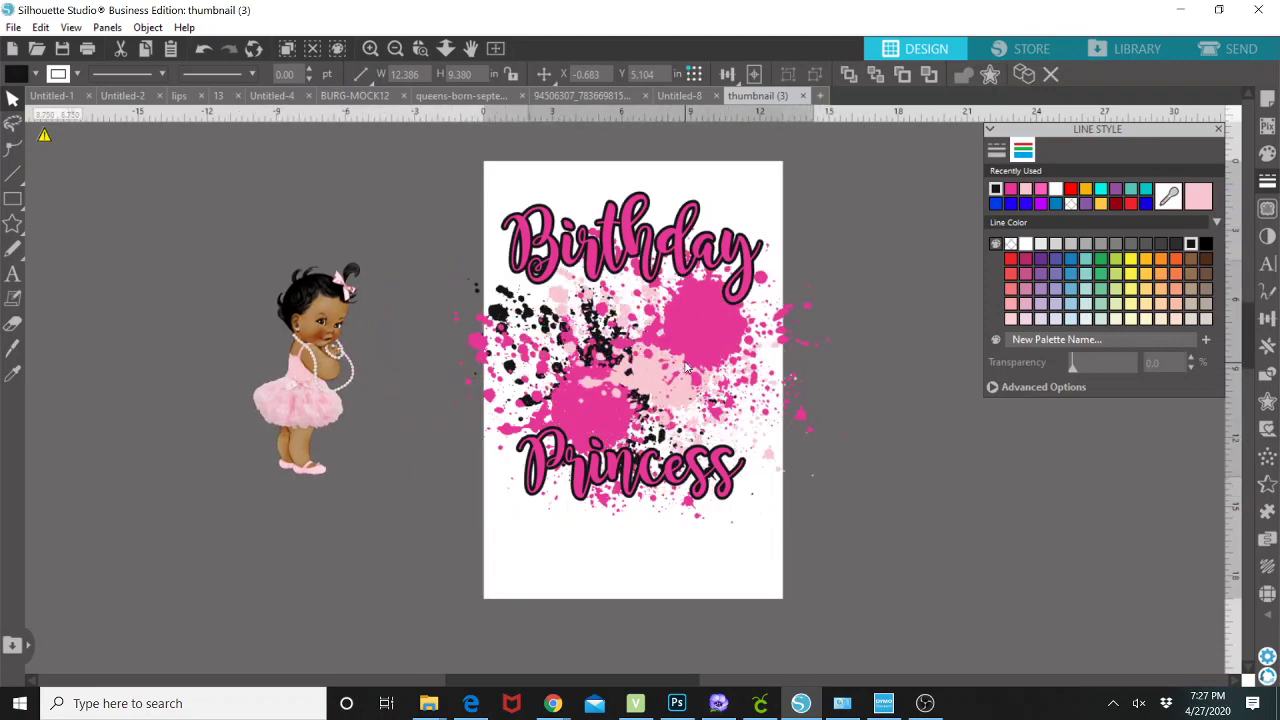
click(605, 362)
mouse_move(527, 323)
mouse_down()
mouse_move(605, 412)
mouse_move(538, 315)
mouse_up()
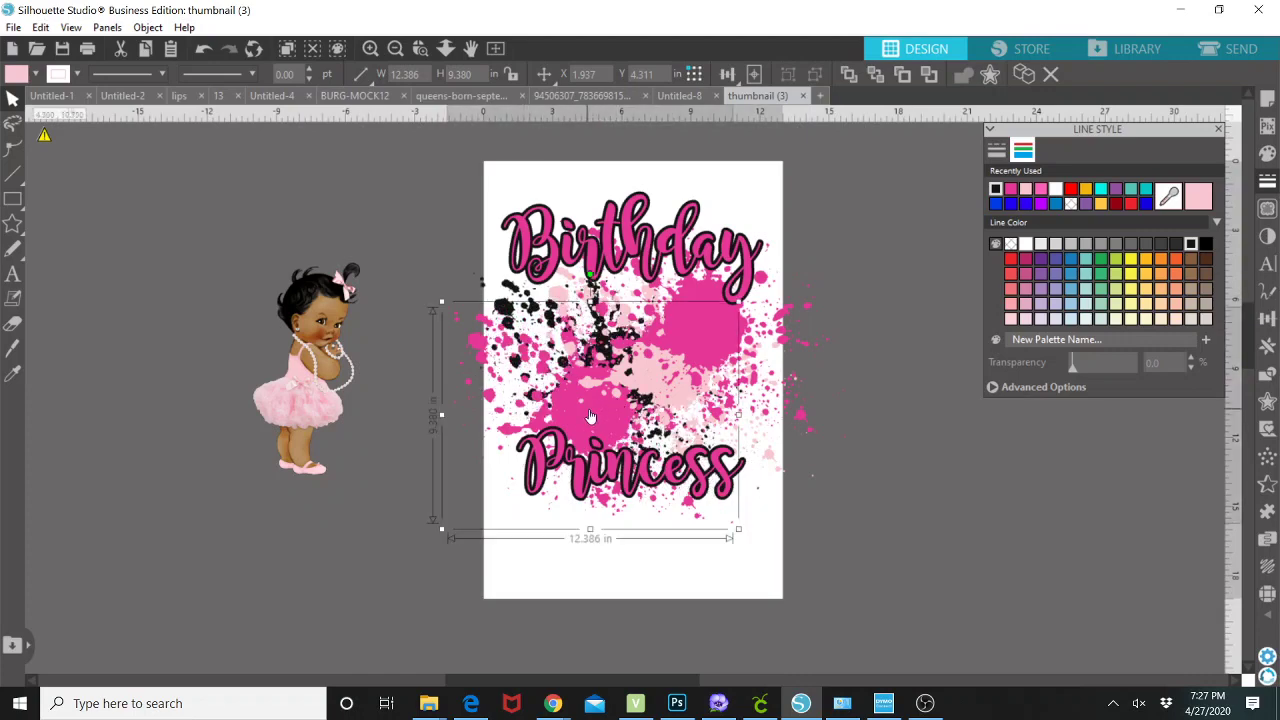
Step: Send the lower-left dark pink splatter to the back, behind the black splatter
right_click(591, 417)
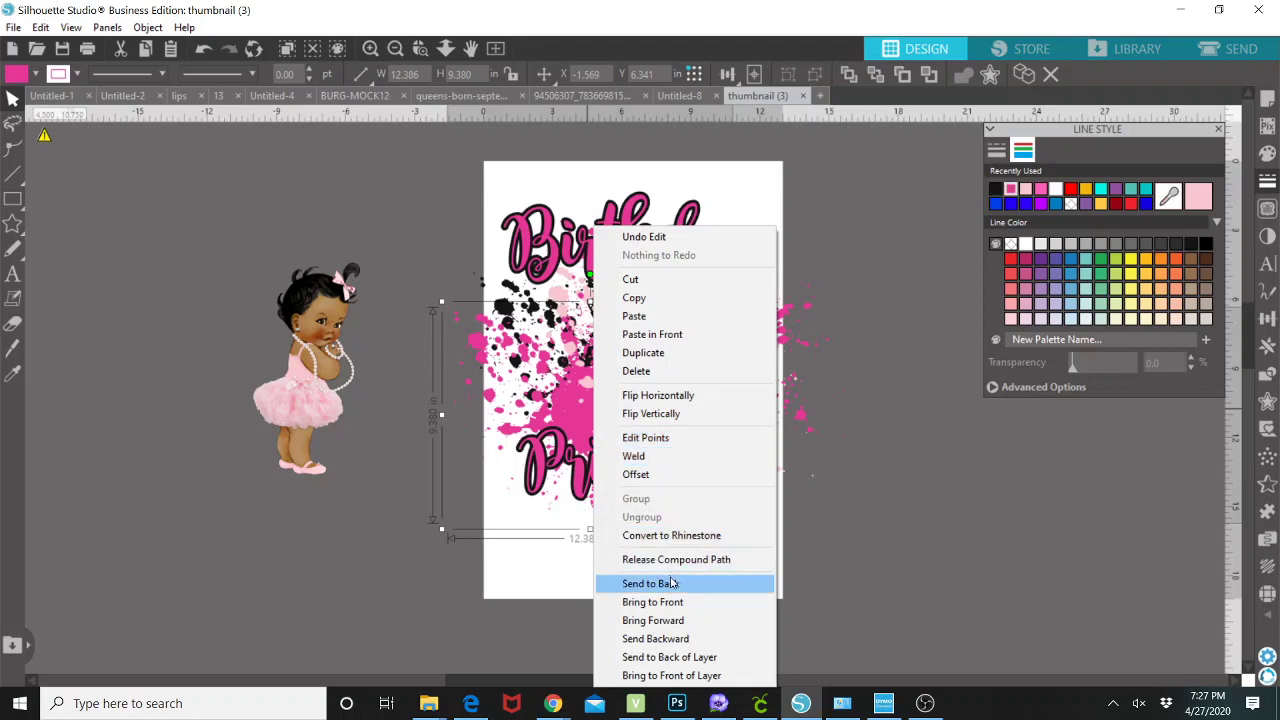
click(674, 583)
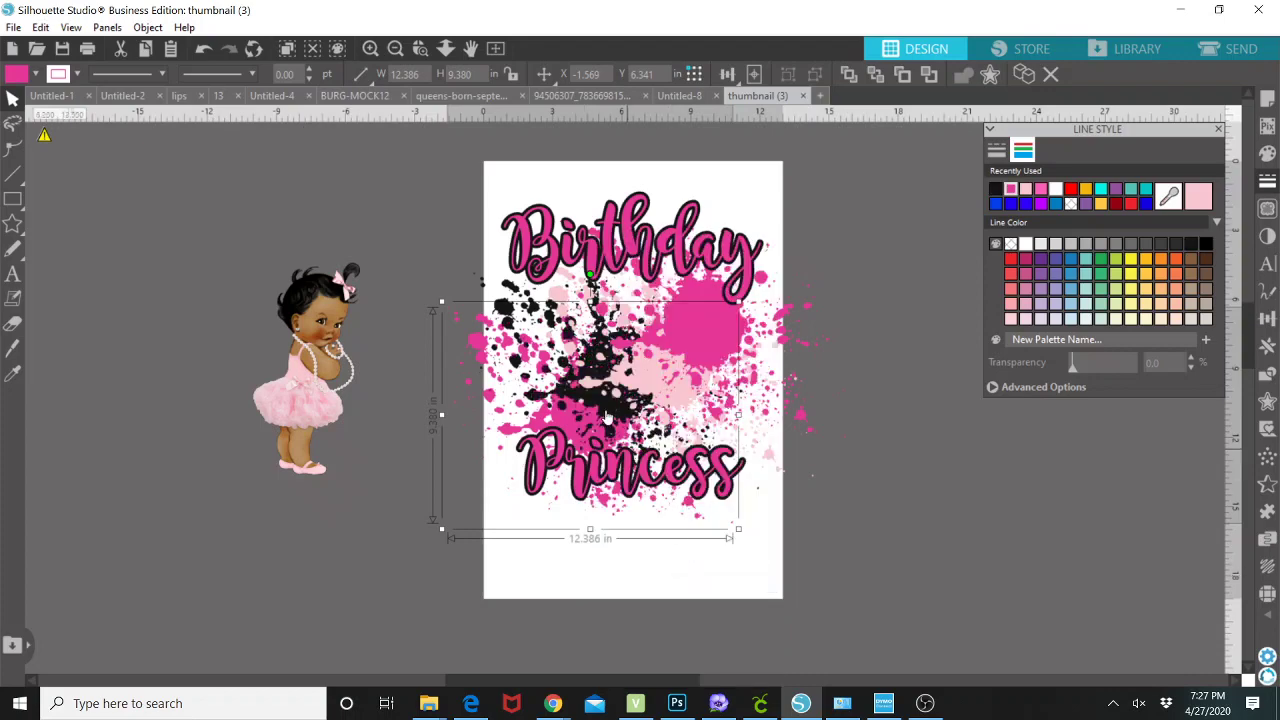
click(603, 425)
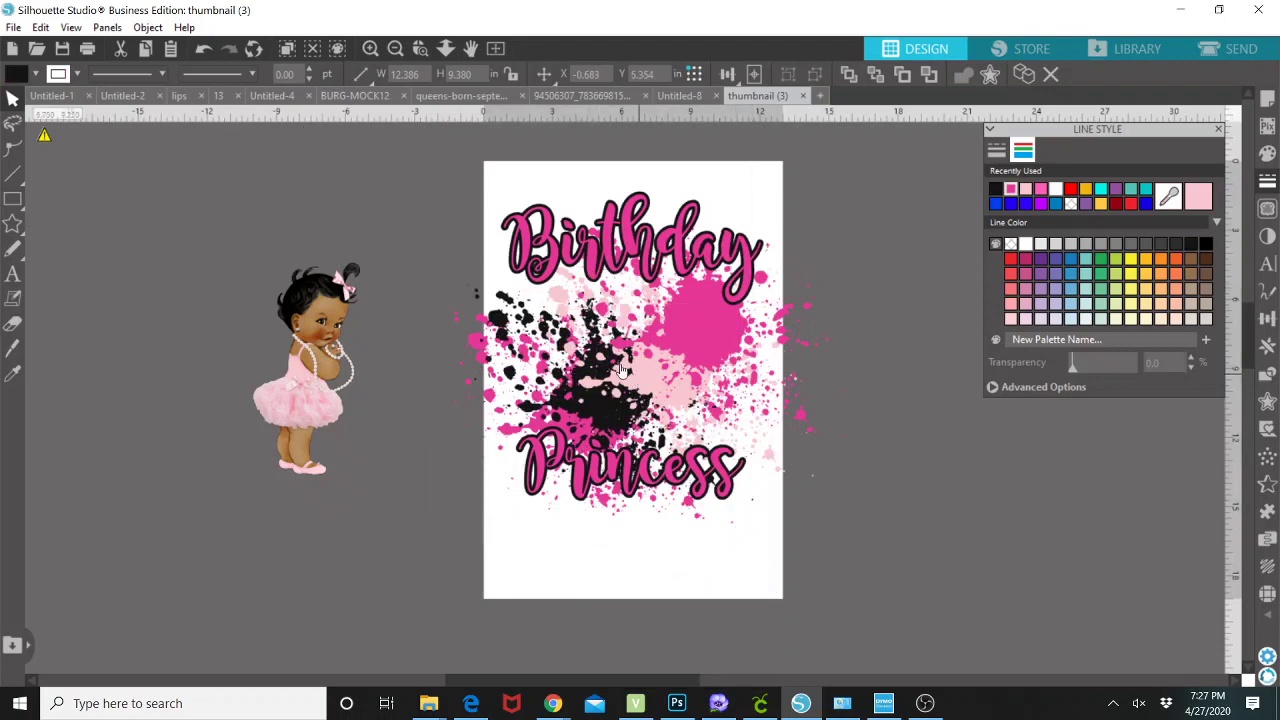
Step: Shift the light pink splatter up and to the left and the right-hand dark pink splatter slightly down
drag(620, 370, 610, 343)
click(667, 342)
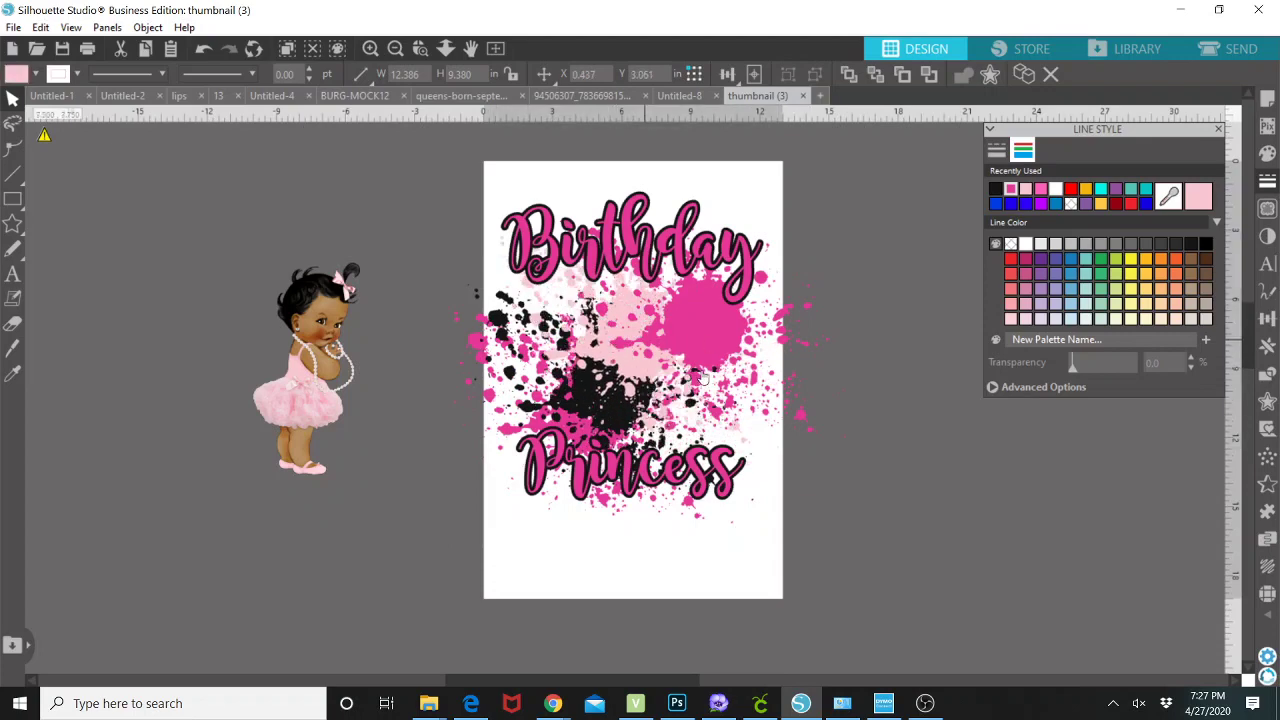
drag(701, 378, 710, 356)
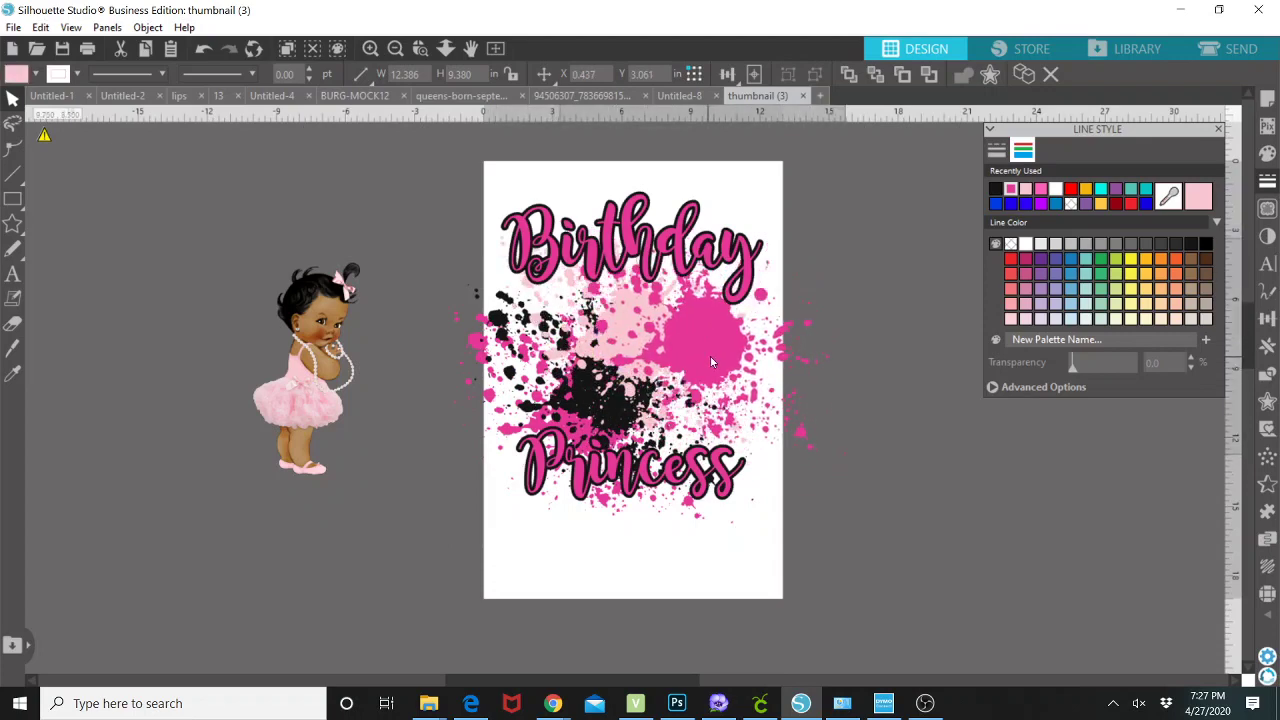
Step: Place the baby image back over the splatters at the centre of the design and deselect everything
drag(324, 363, 629, 371)
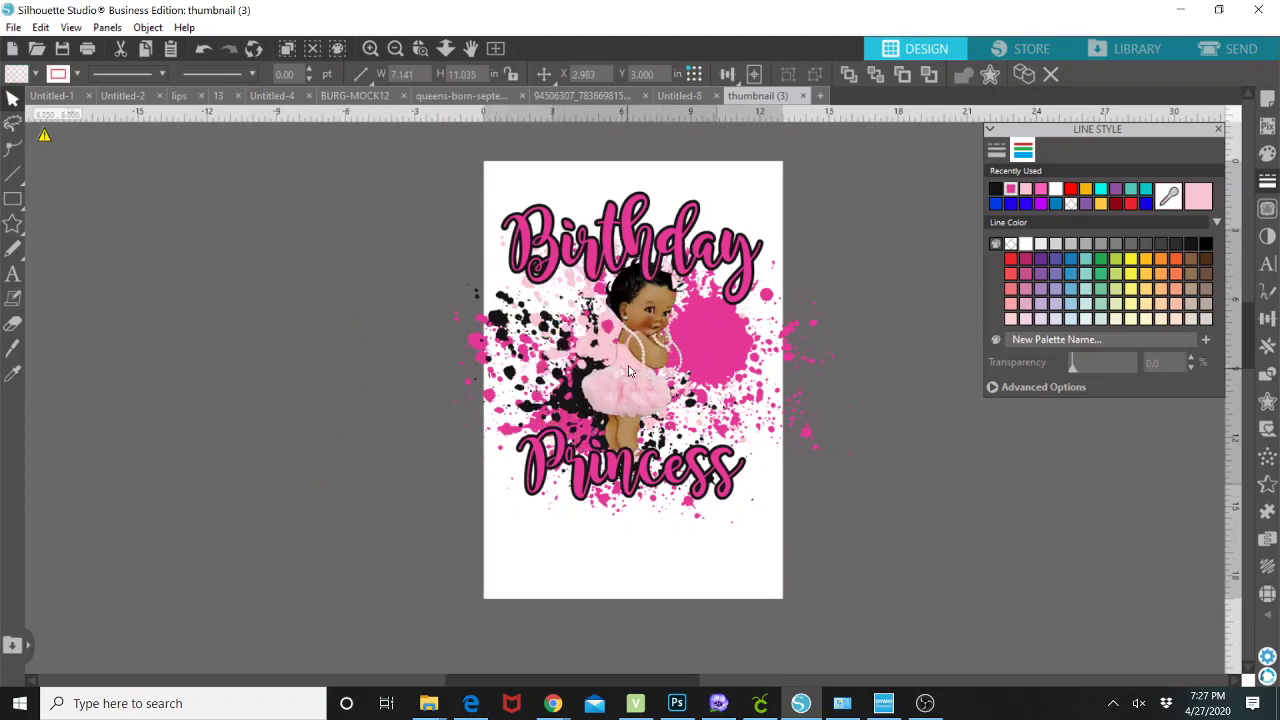
click(730, 528)
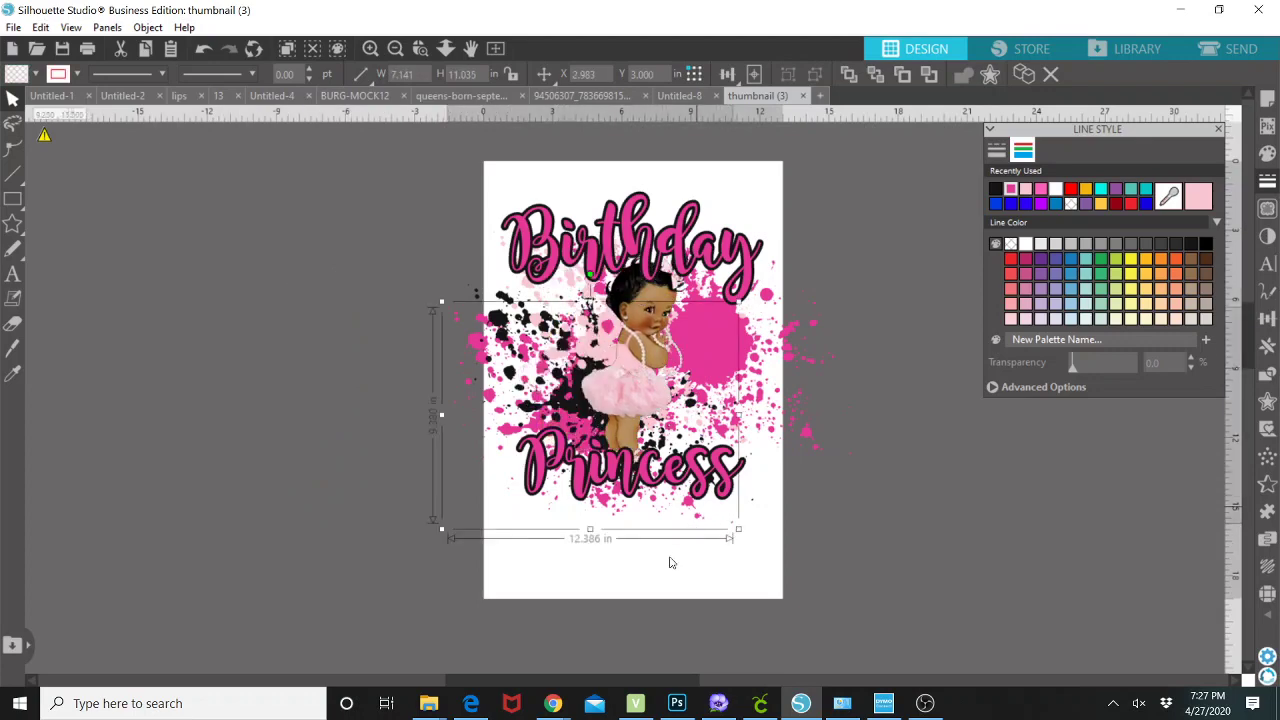
click(540, 569)
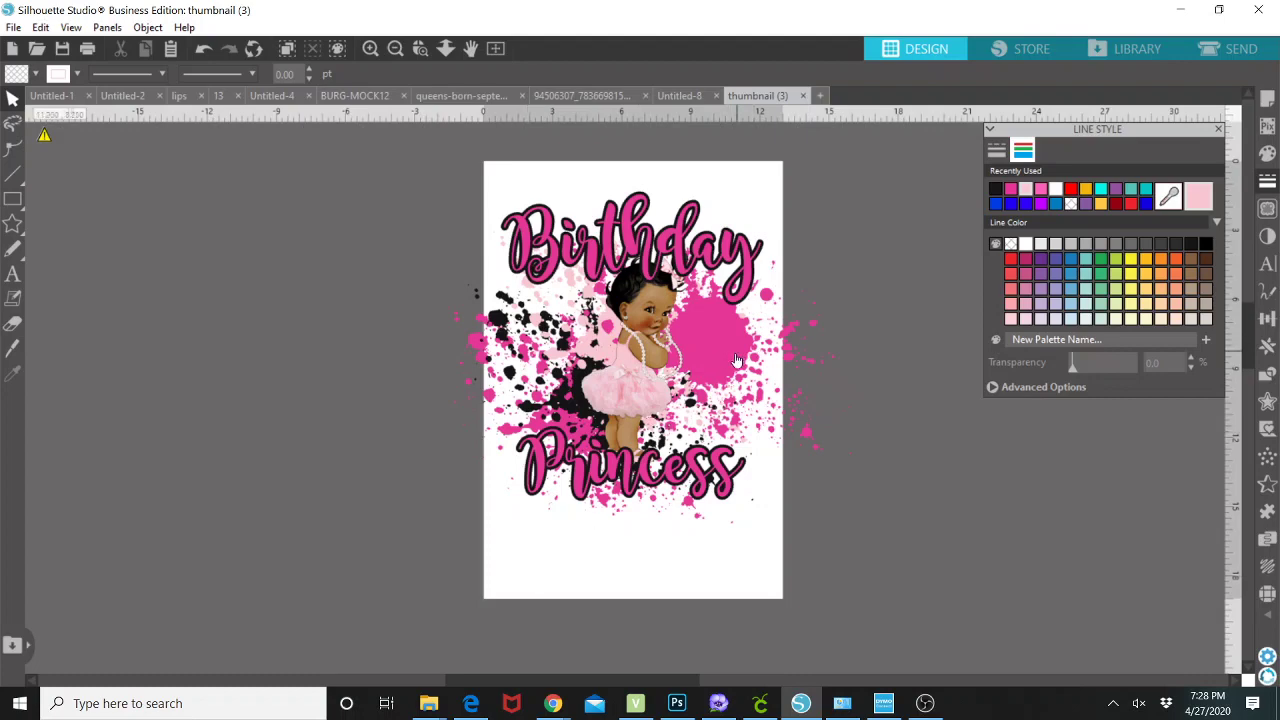
Step: Move the right-hand dark pink splatter and the baby image slightly to the left
mouse_move(731, 352)
mouse_down()
mouse_move(717, 362)
mouse_move(702, 350)
mouse_up()
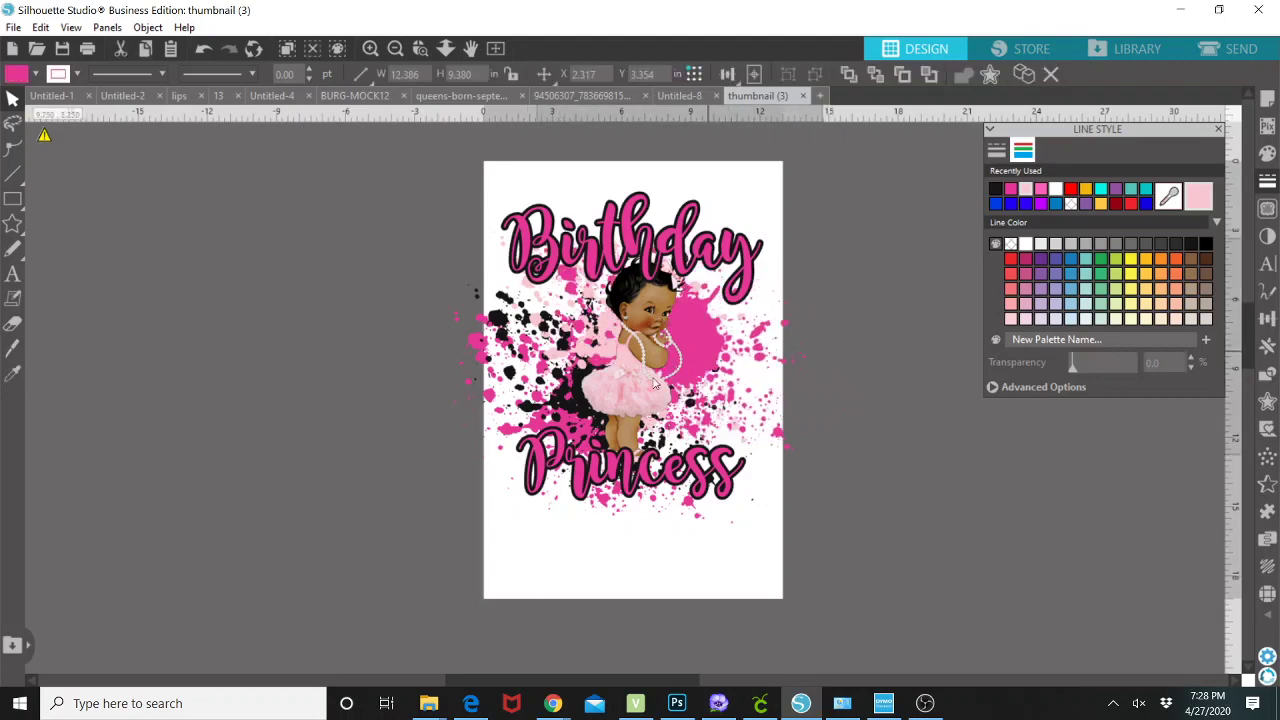
drag(648, 393, 623, 386)
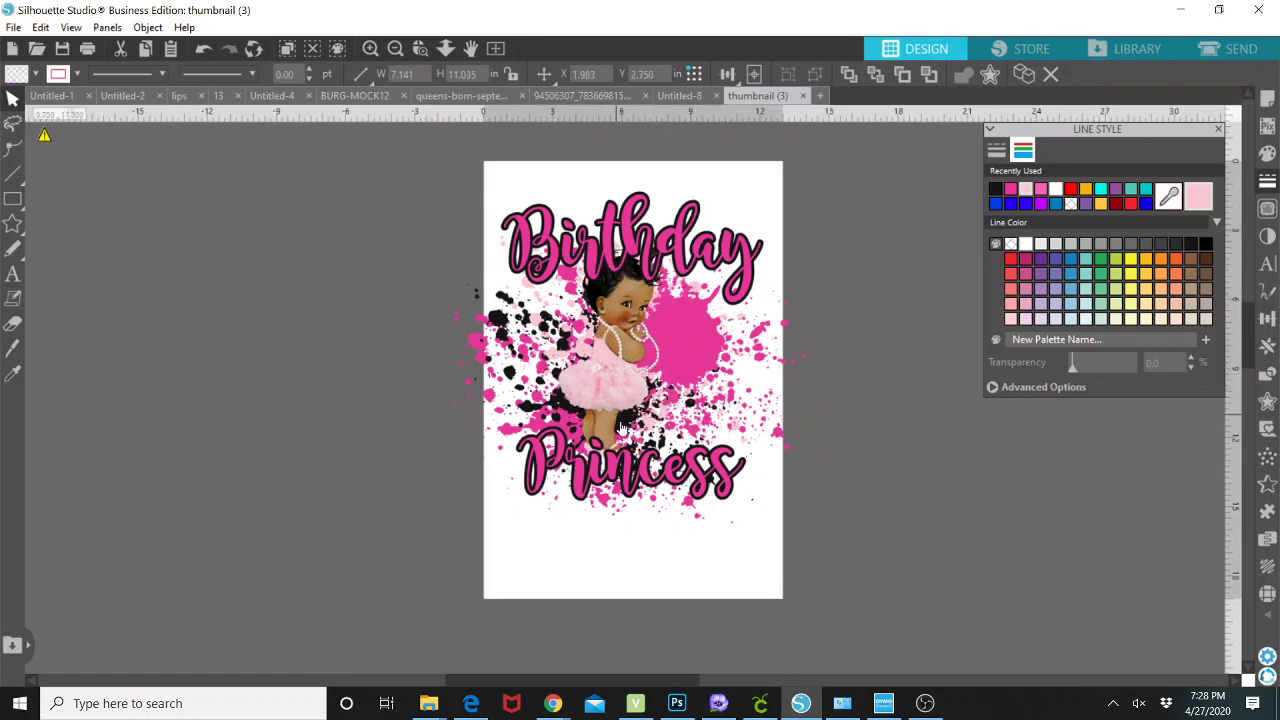
right_click(621, 427)
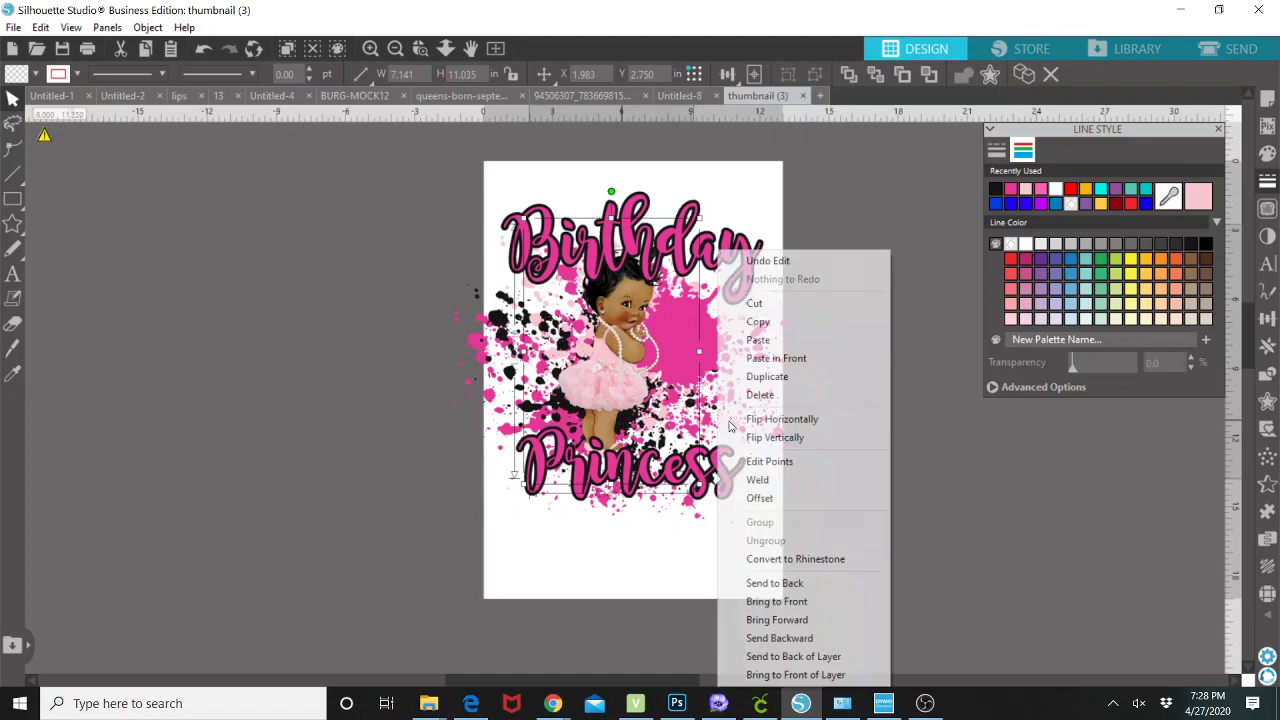
click(925, 427)
Step: Duplicate the right-hand dark pink splatter and give the copy a black line and black fill
click(716, 356)
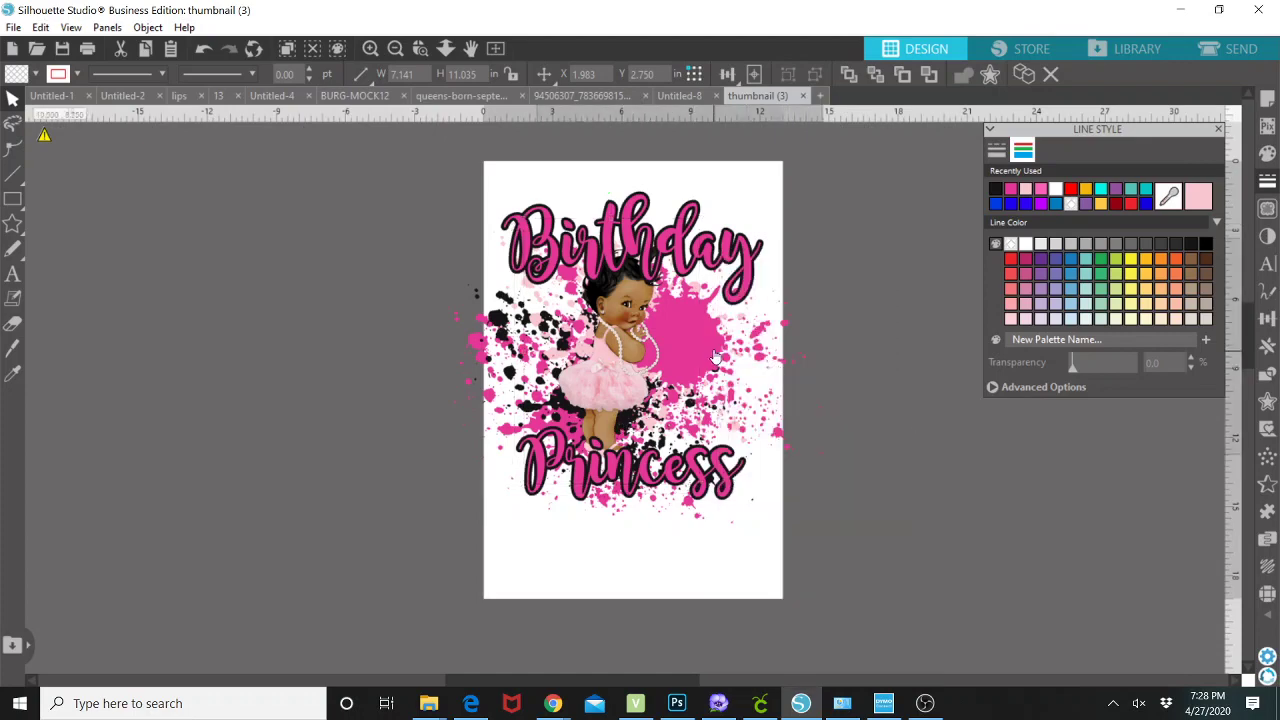
right_click(726, 350)
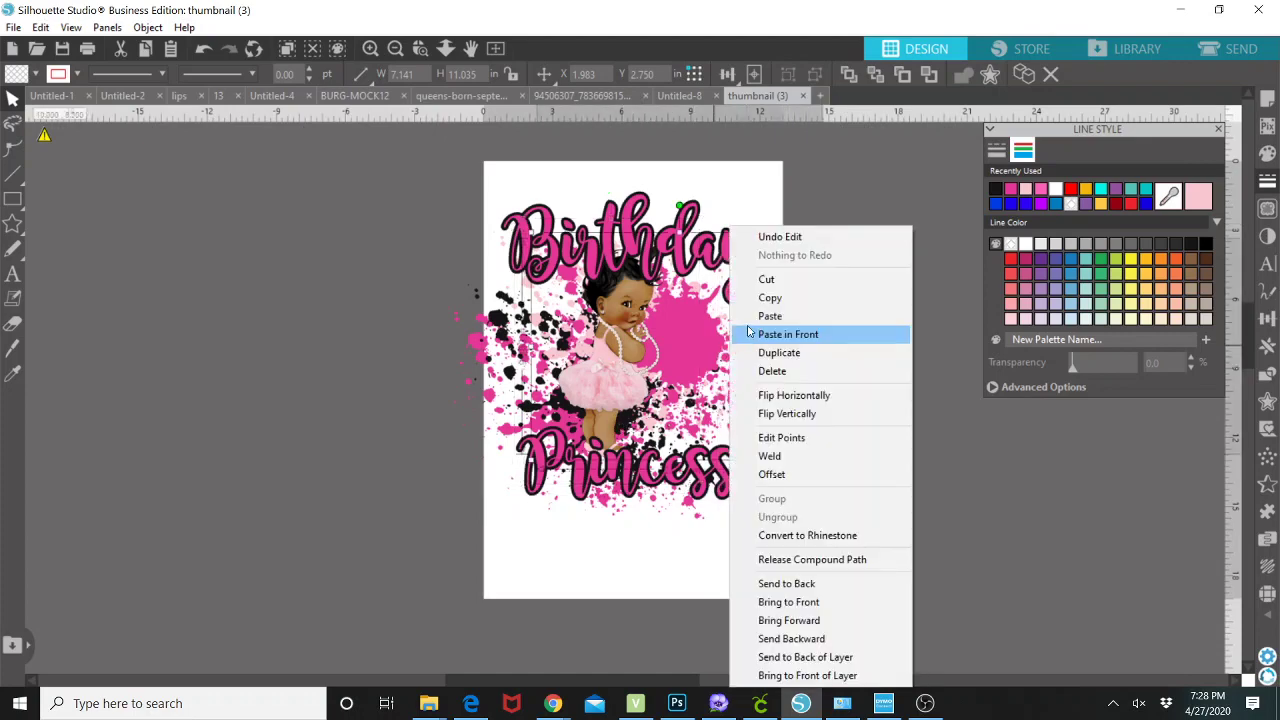
click(790, 355)
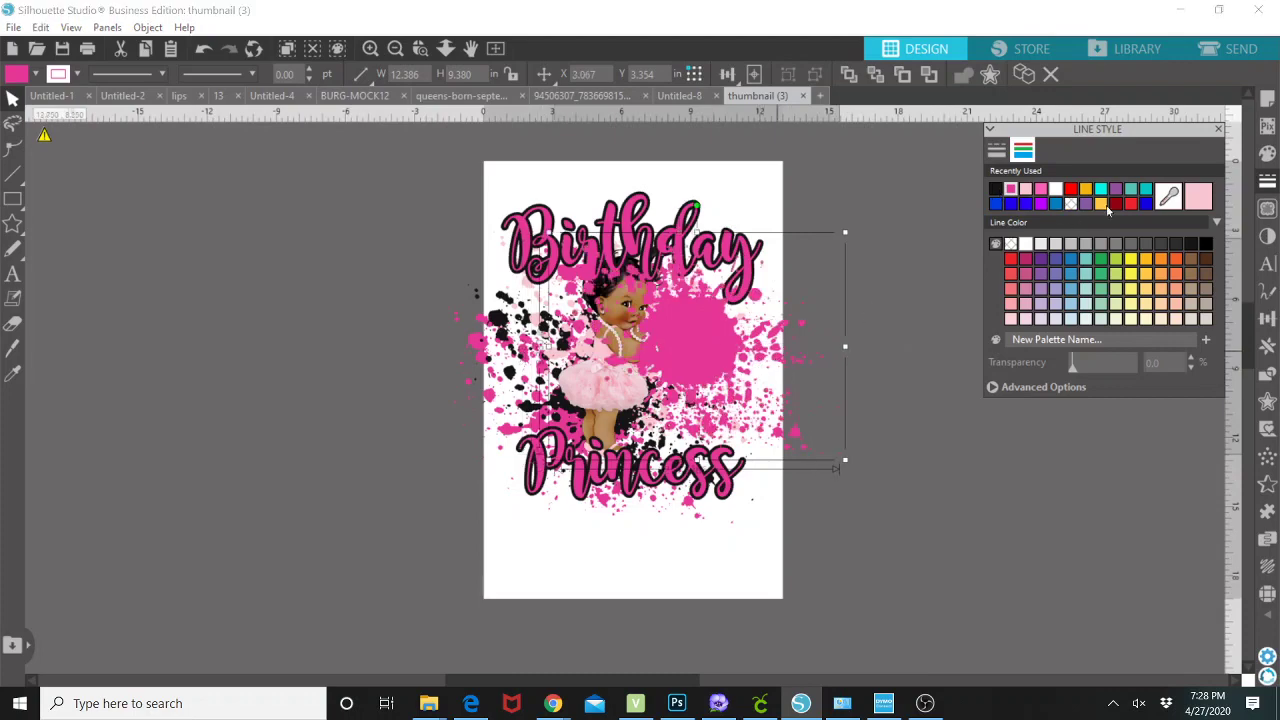
click(1267, 153)
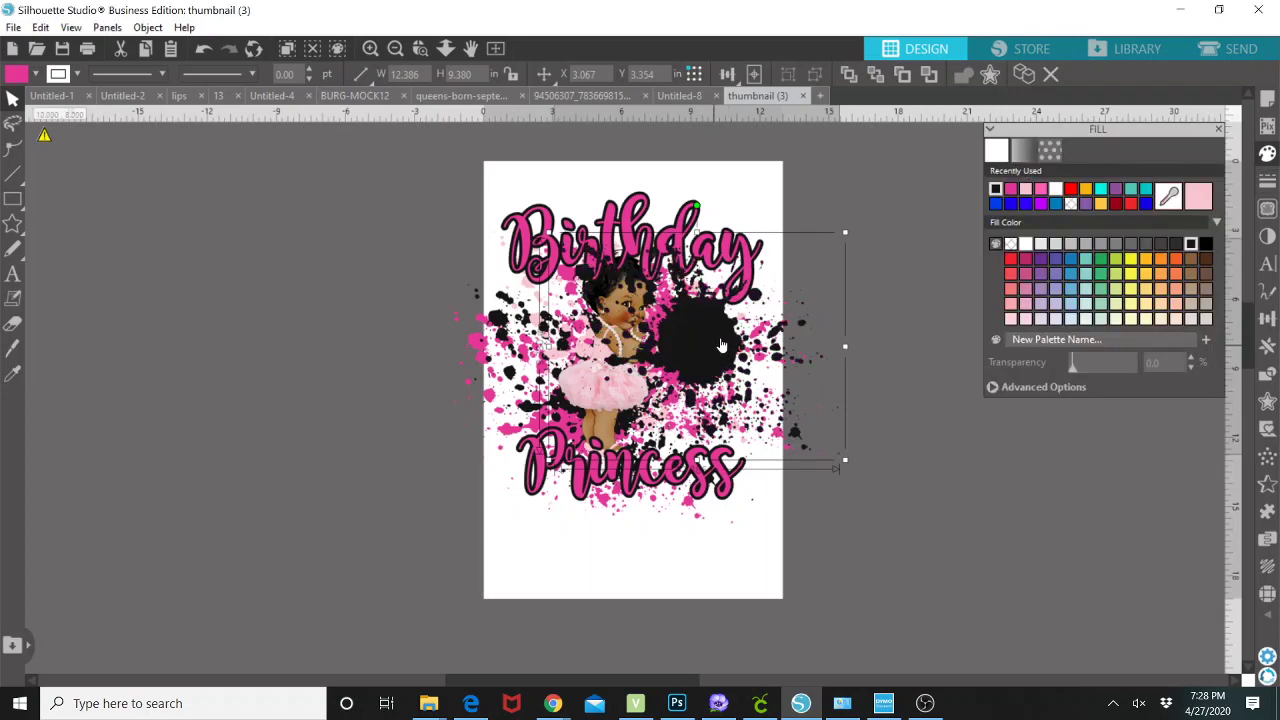
Step: Nudge the right-hand black splatter up and to the right, and send it to the back
drag(713, 351, 723, 341)
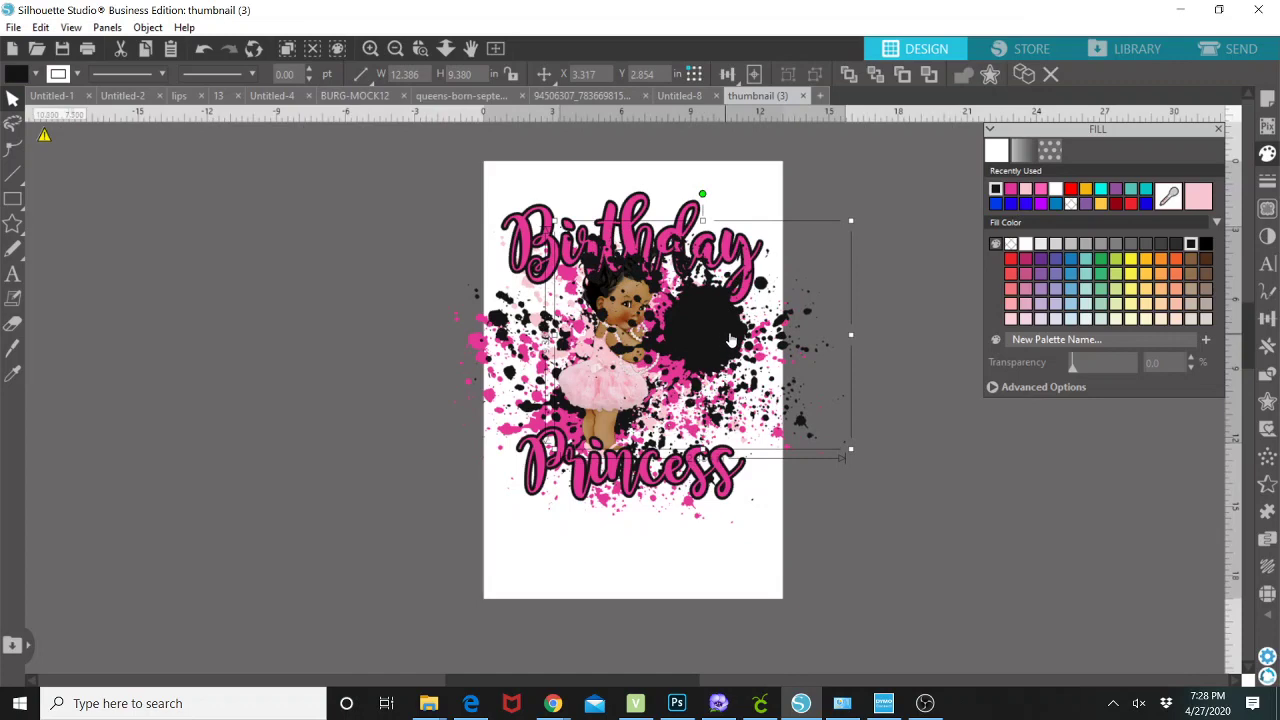
right_click(725, 342)
click(786, 584)
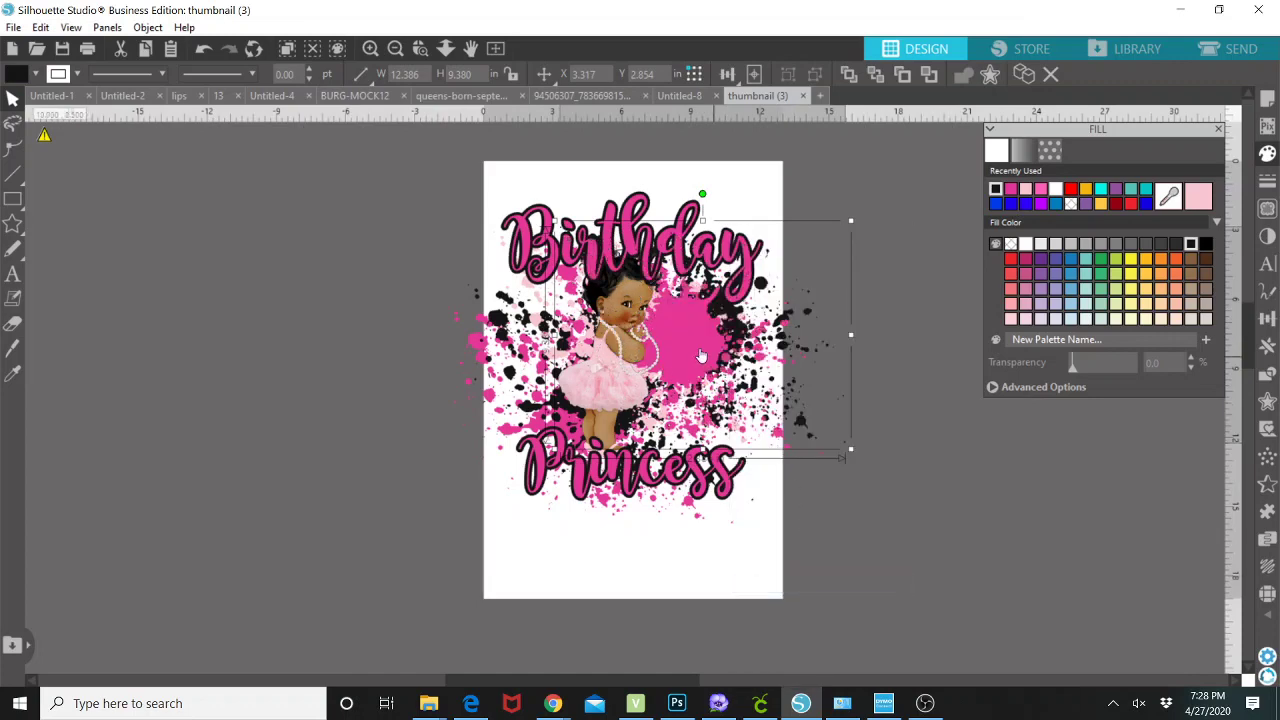
Step: With the baby set aside, move the right-hand dark pink splatter up behind "Birthday", and place the baby back at the centre
drag(634, 371, 410, 352)
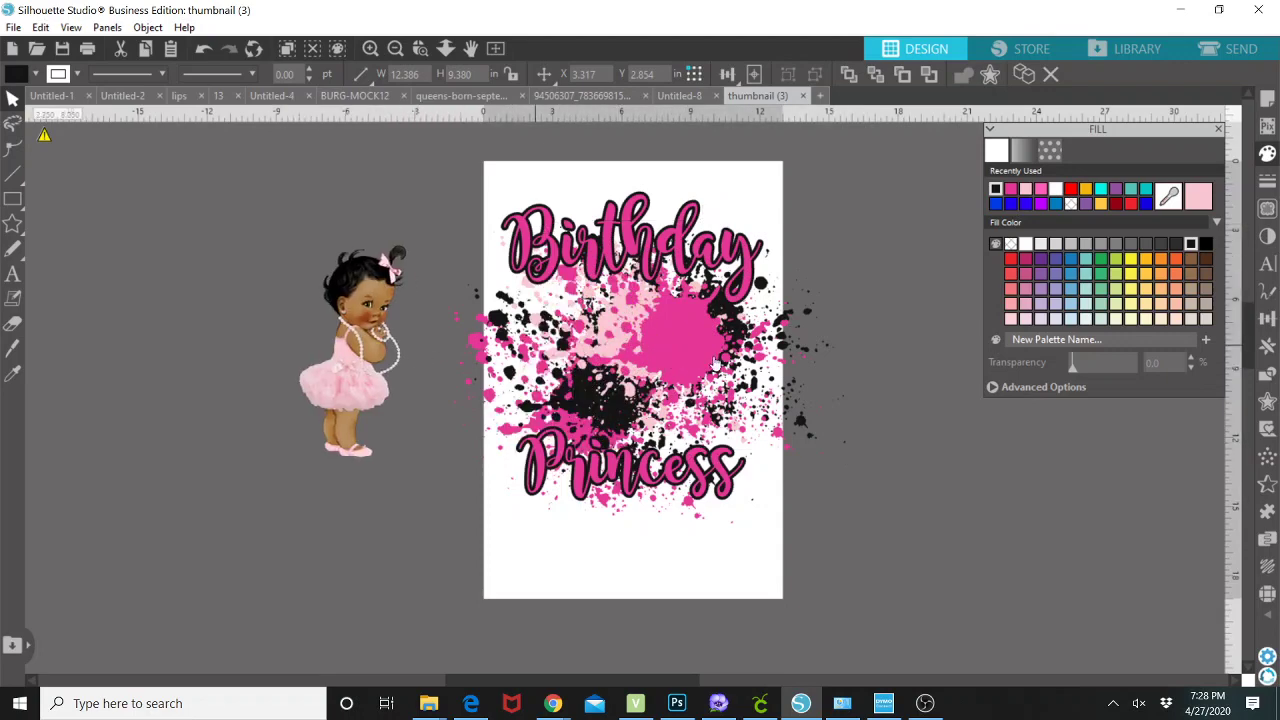
drag(572, 350, 750, 392)
click(601, 331)
drag(634, 320, 646, 294)
drag(358, 345, 628, 376)
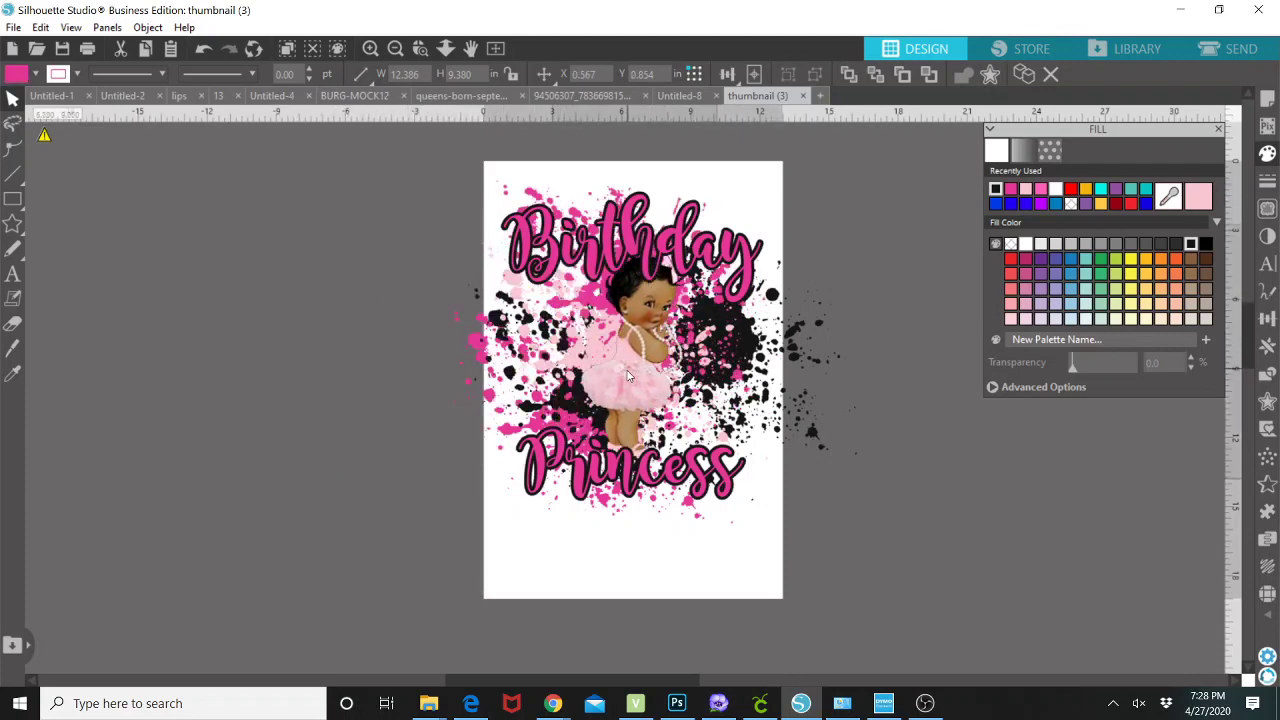
Step: Rotate the left dark pink splatter about a quarter turn counterclockwise and place it behind the design's left side
click(481, 347)
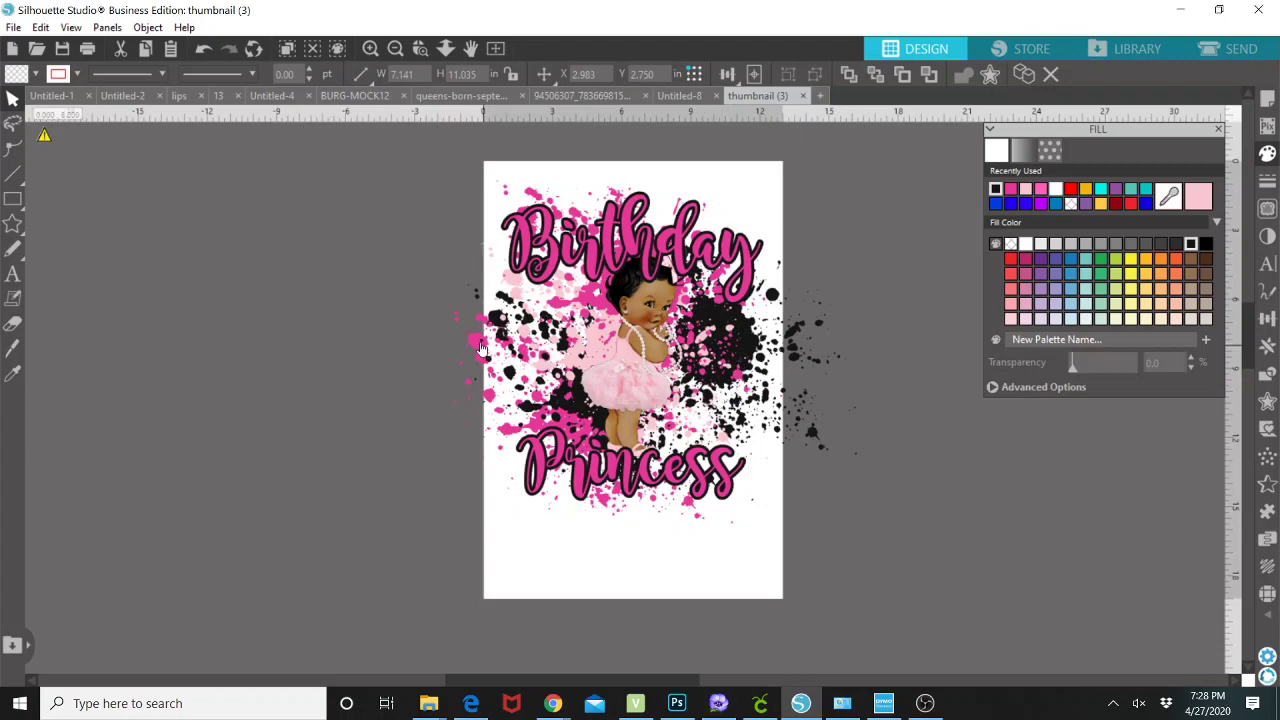
drag(481, 347, 364, 335)
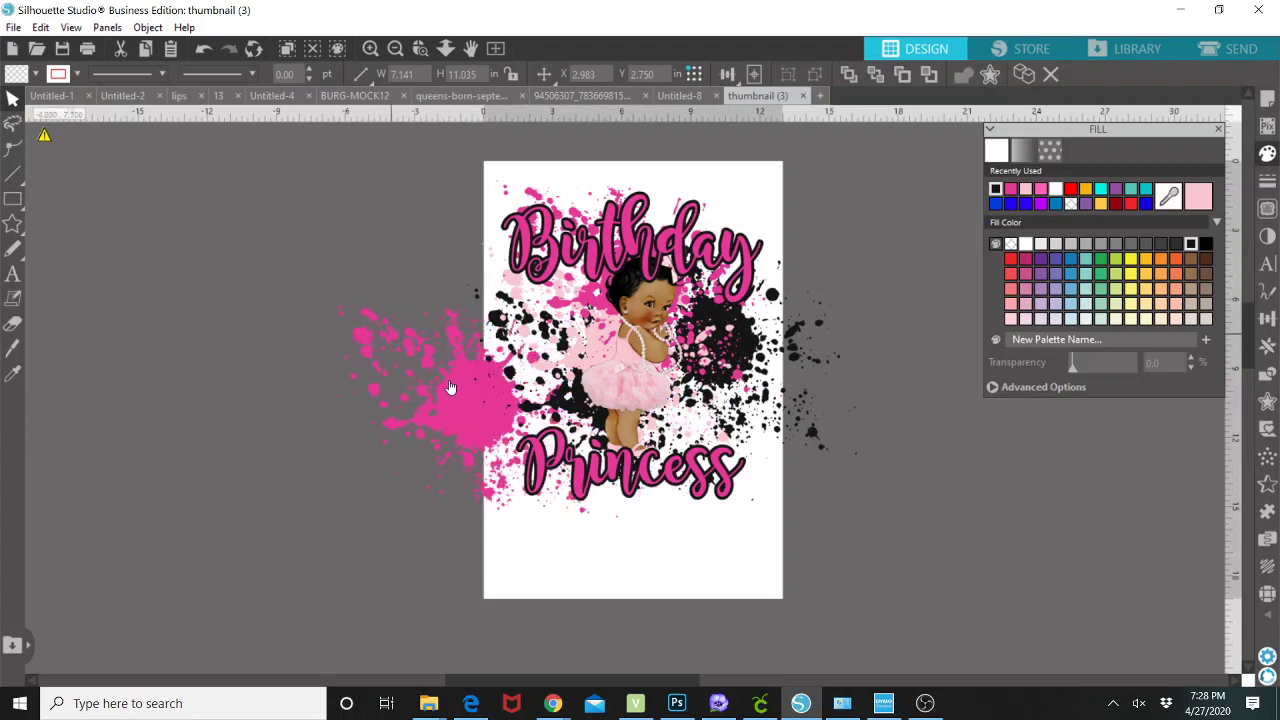
right_click(461, 352)
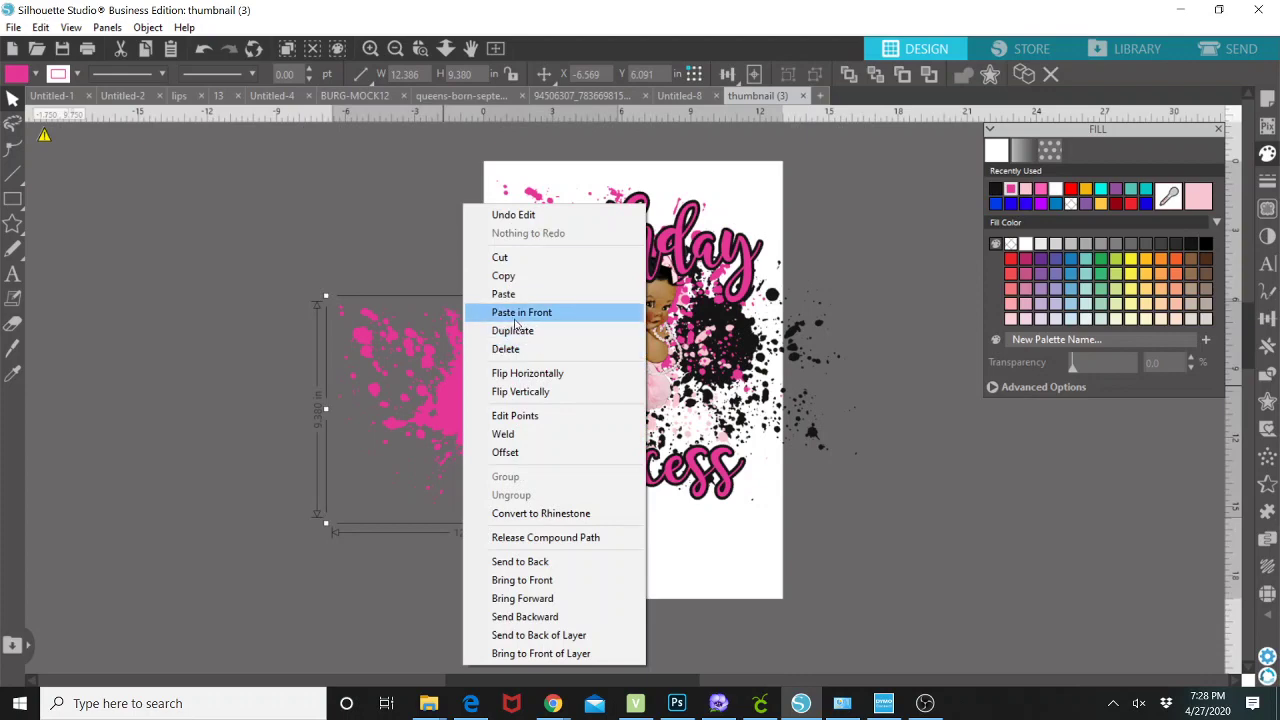
click(411, 340)
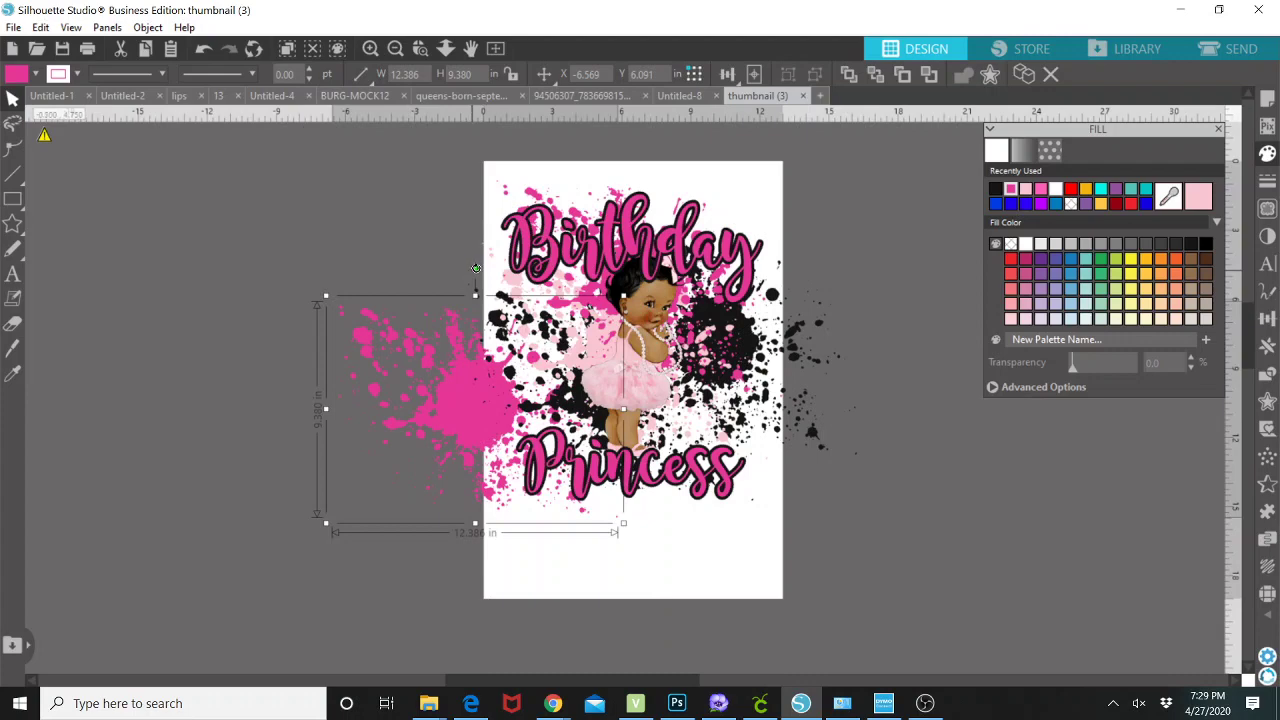
drag(341, 285, 369, 407)
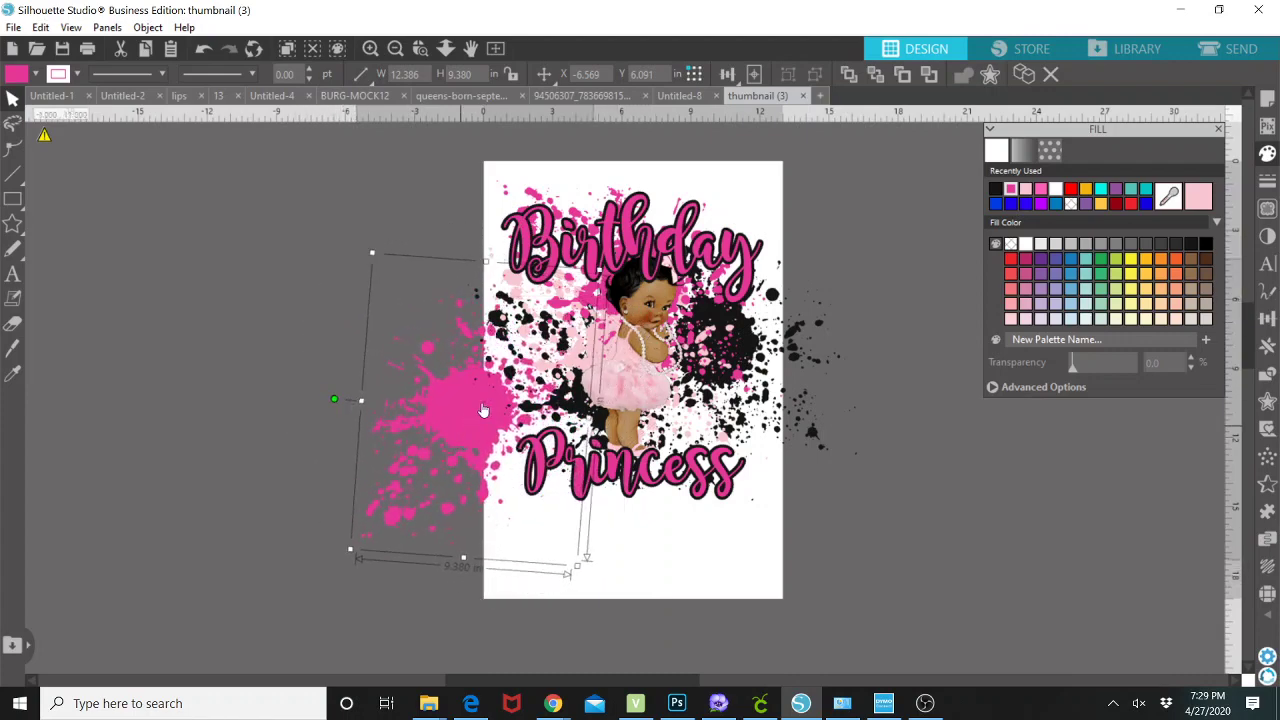
drag(493, 415, 573, 388)
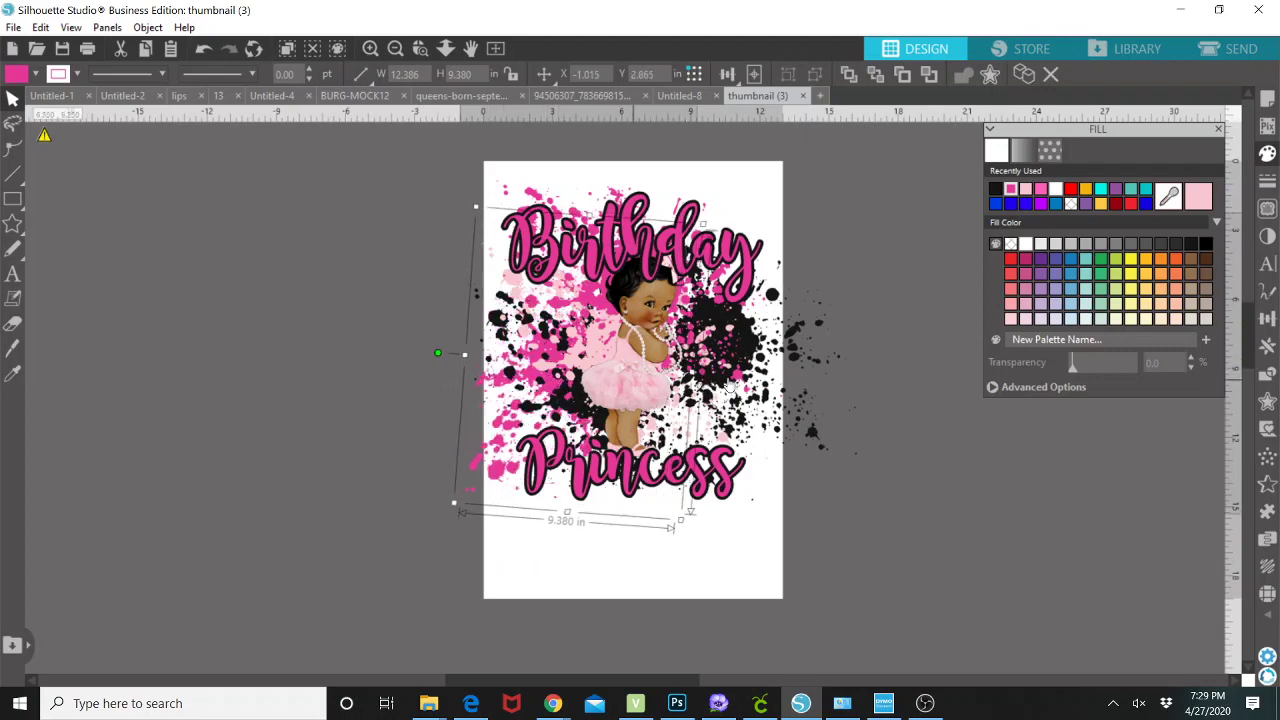
Step: Shift the right-hand black splatter slightly down and to the right behind the baby
drag(762, 340, 768, 358)
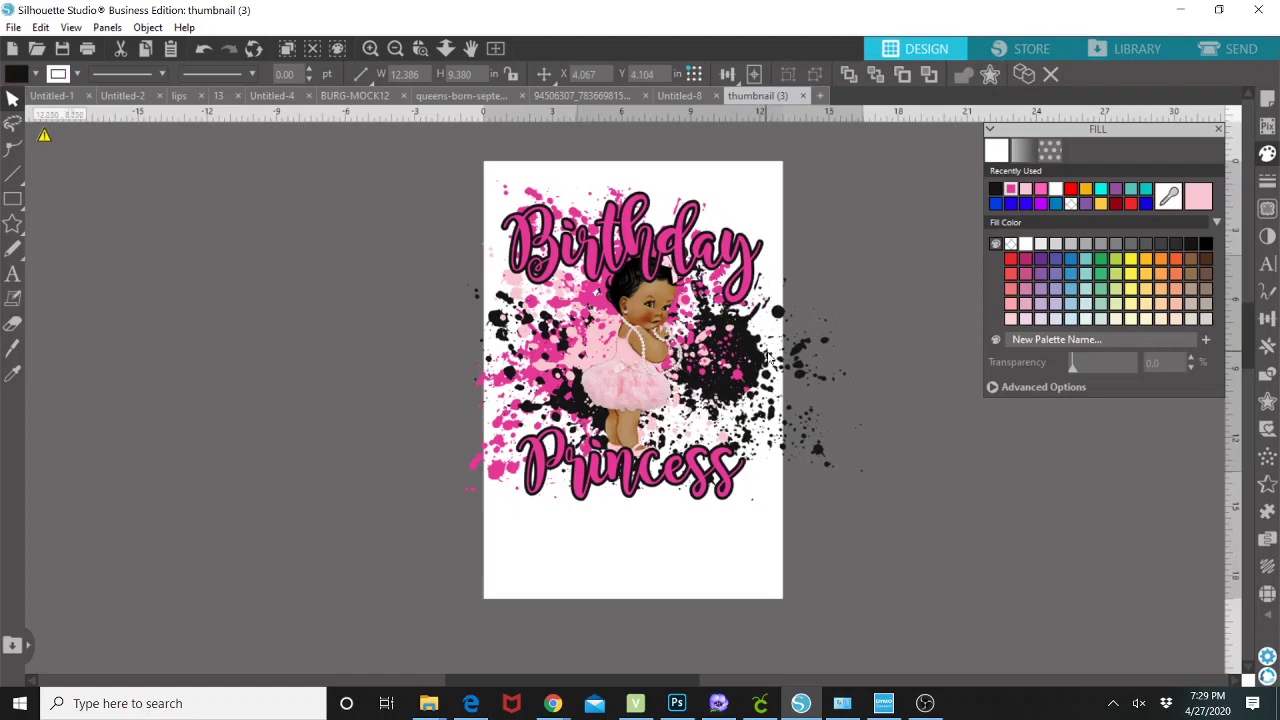
click(620, 392)
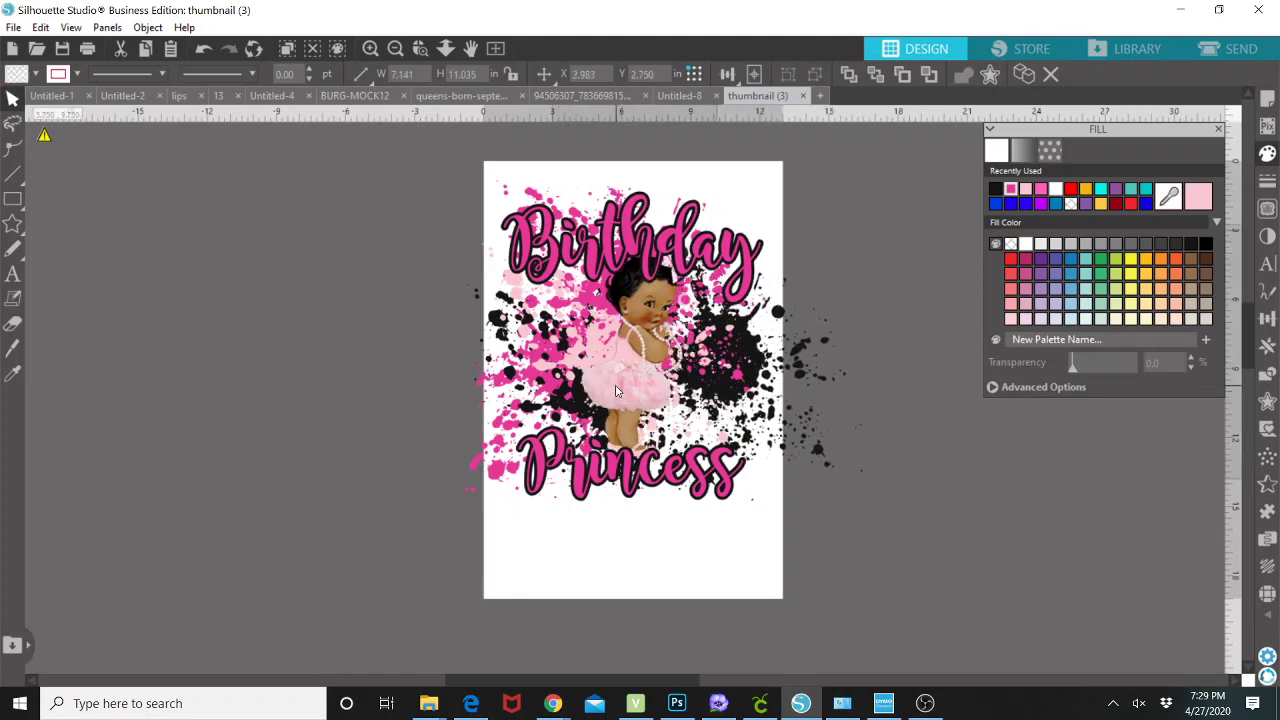
drag(650, 482, 649, 481)
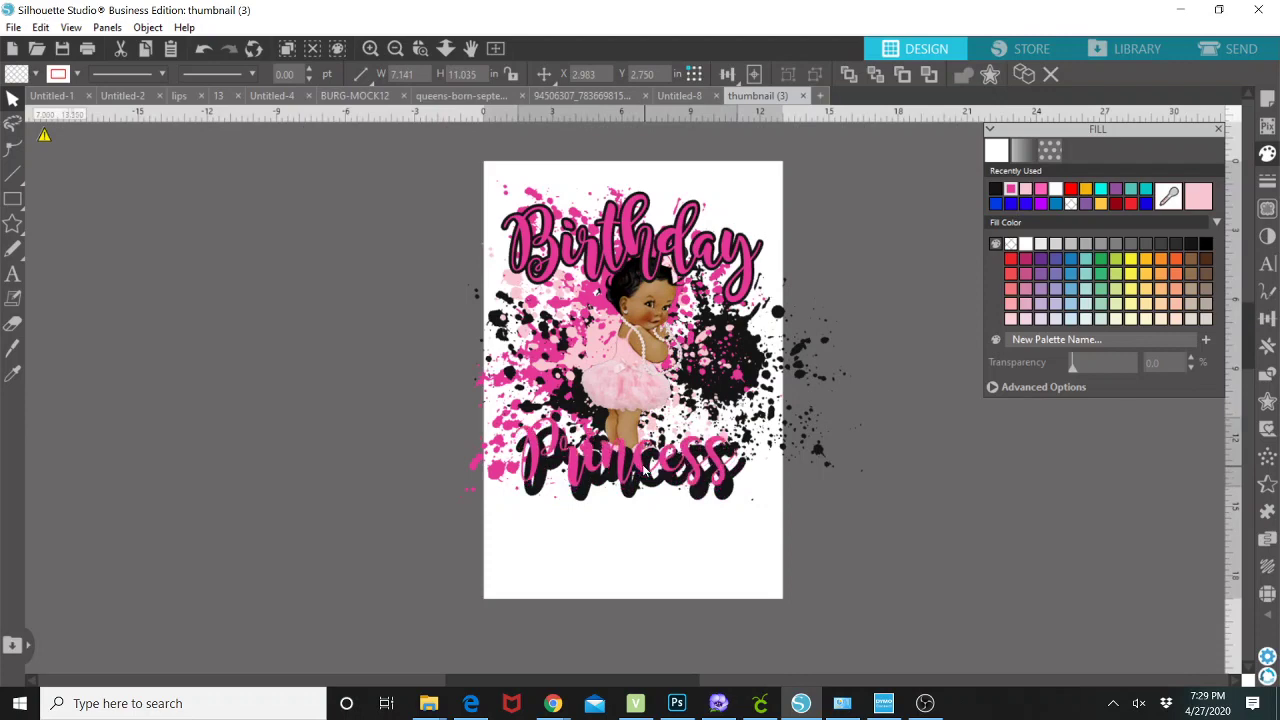
click(400, 300)
click(203, 50)
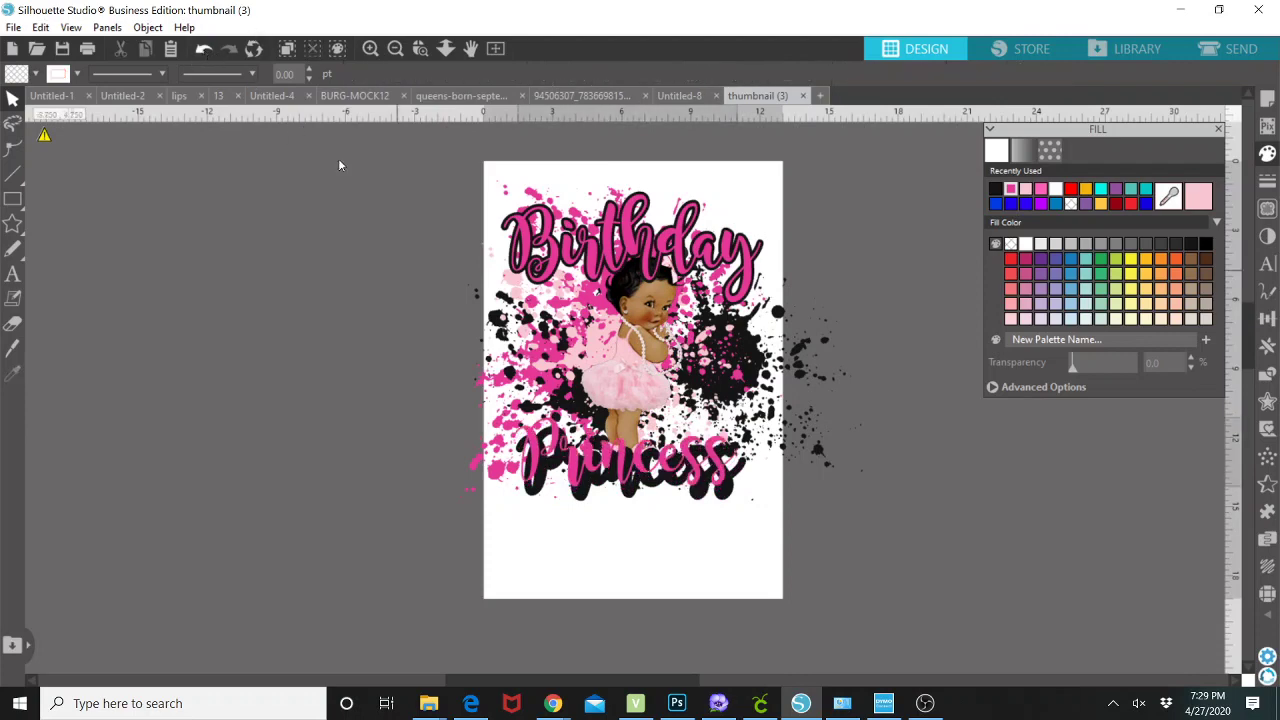
Step: Move the "Princess" text with its black offset, together with the left black splatter, slightly lower on the page
click(610, 483)
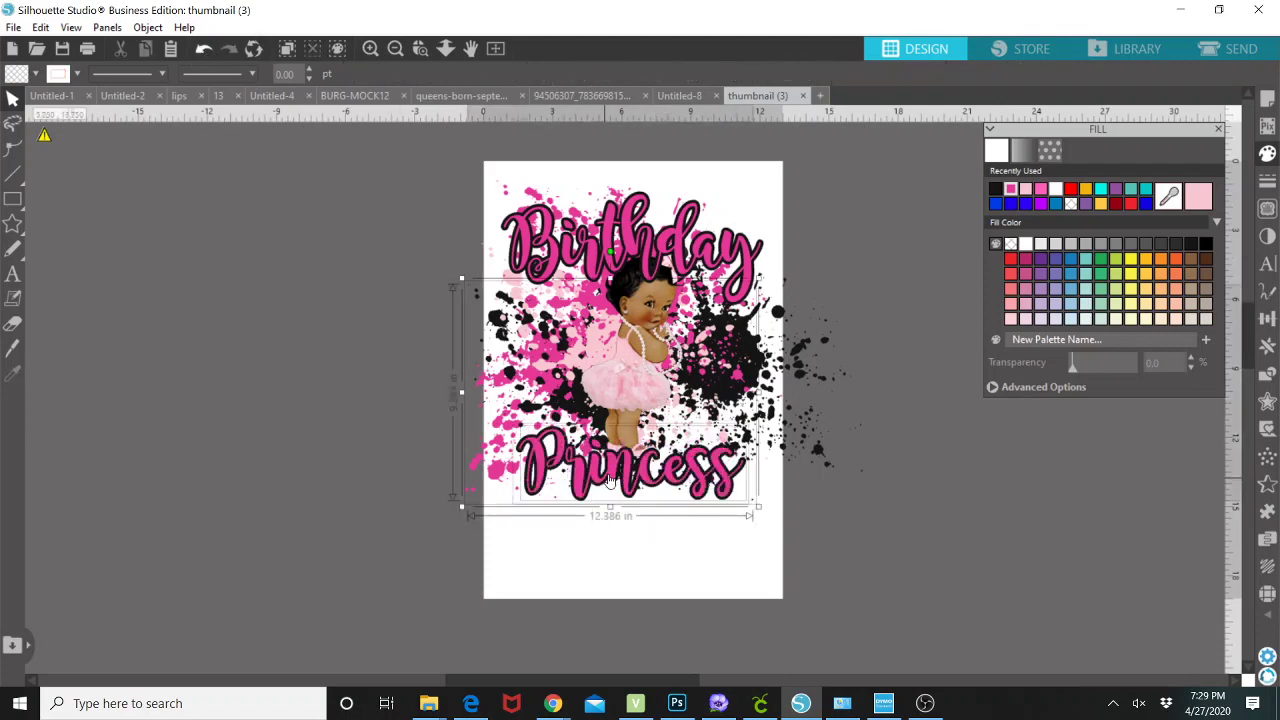
click(597, 533)
click(604, 486)
click(604, 486)
drag(604, 486, 599, 496)
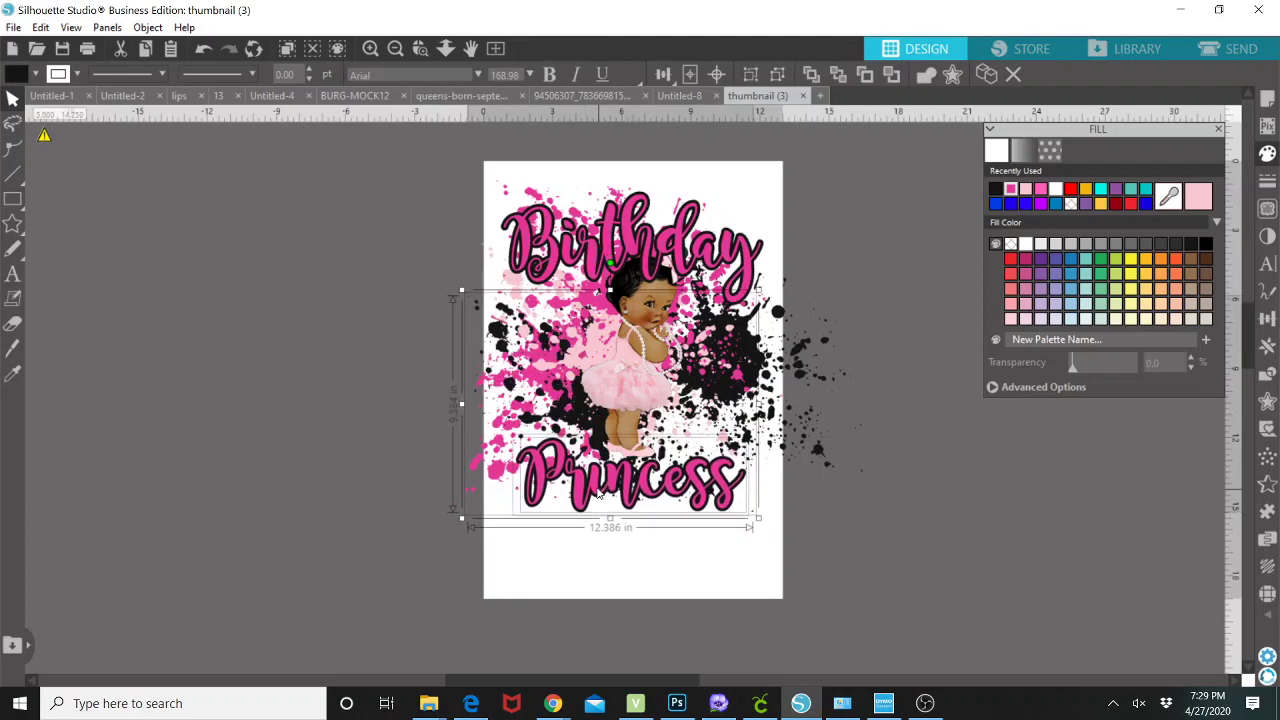
click(600, 542)
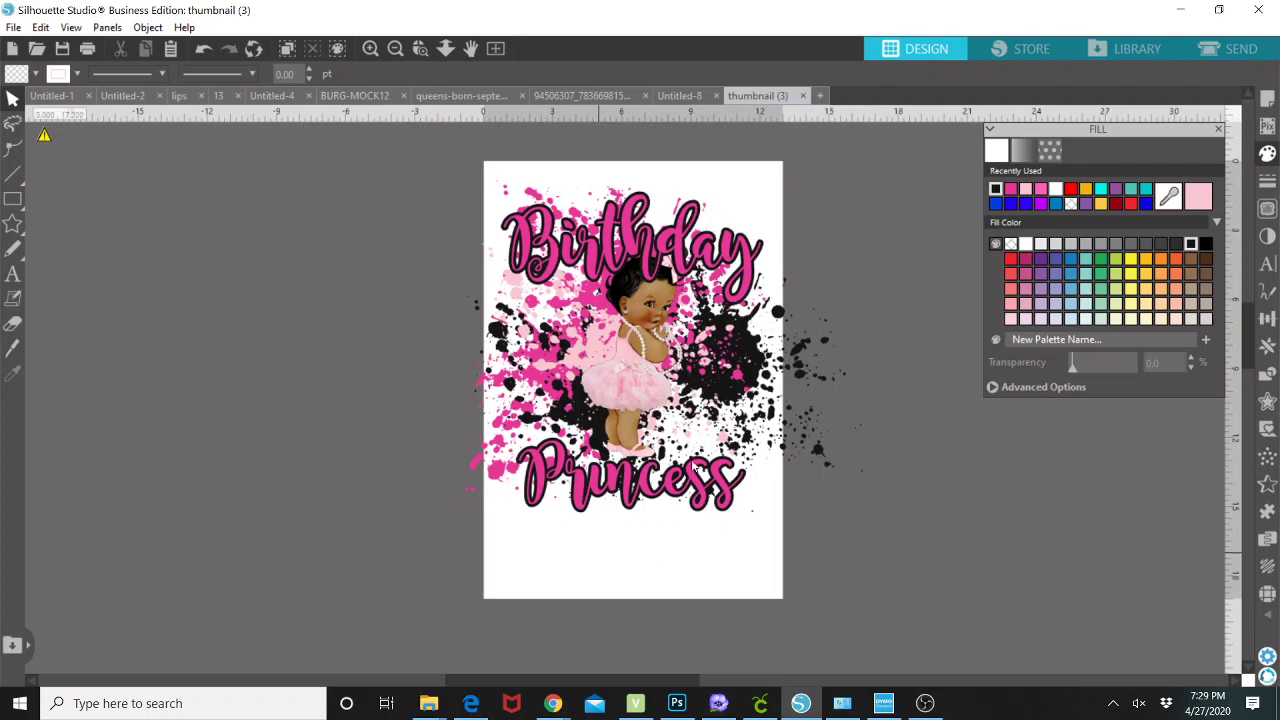
Step: With the right-hand black splatter and baby set aside, spread the dark pink, left black and light pink splatters to upper right, upper left and lower centre
drag(765, 367, 1113, 523)
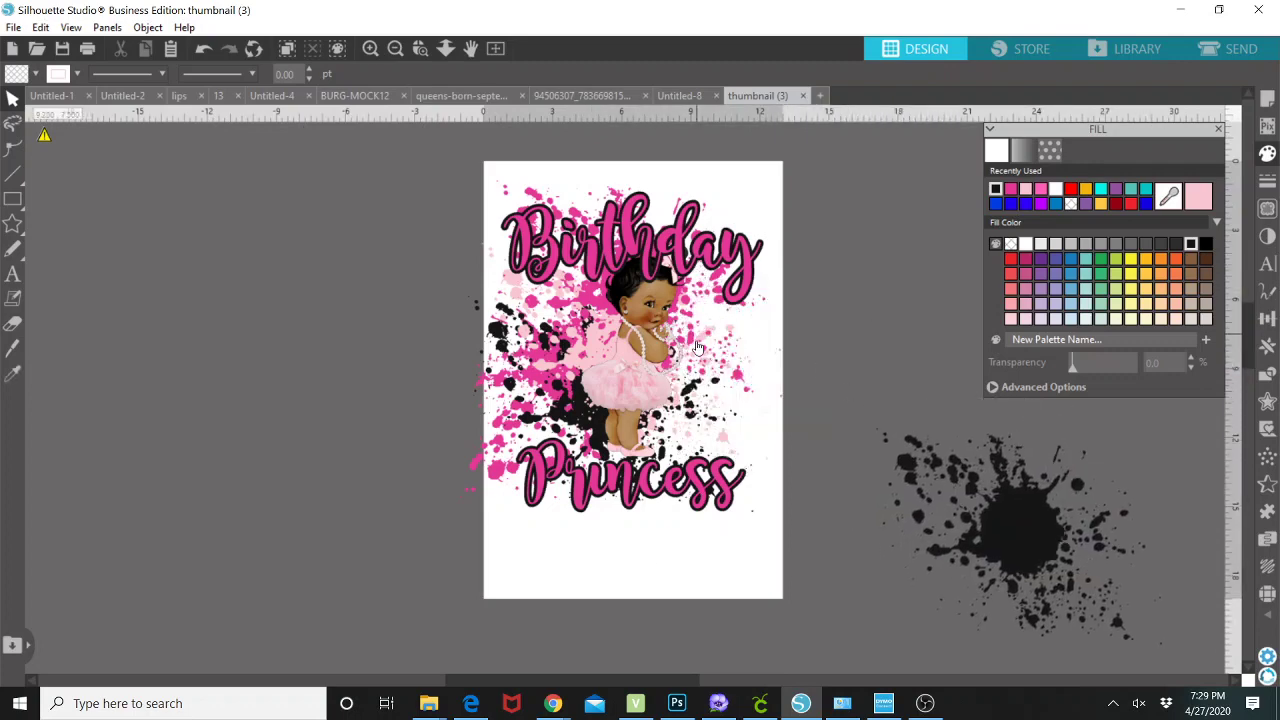
drag(698, 347, 438, 347)
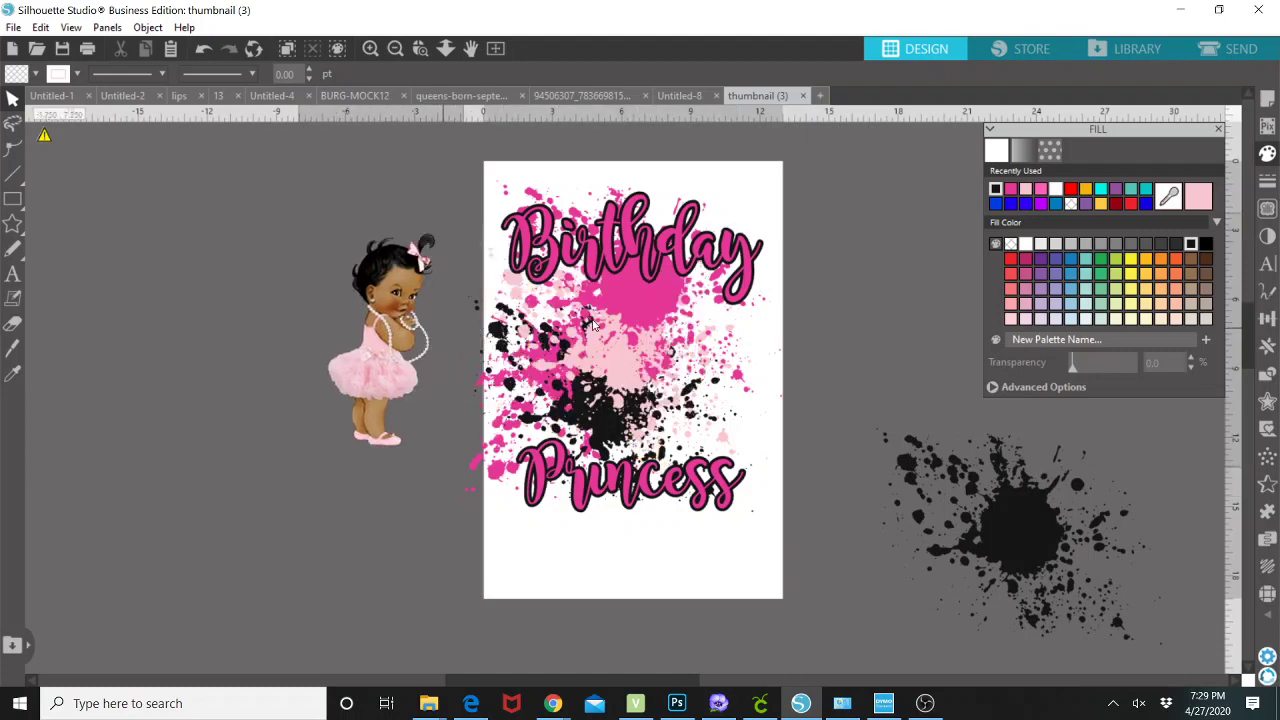
drag(645, 313, 687, 366)
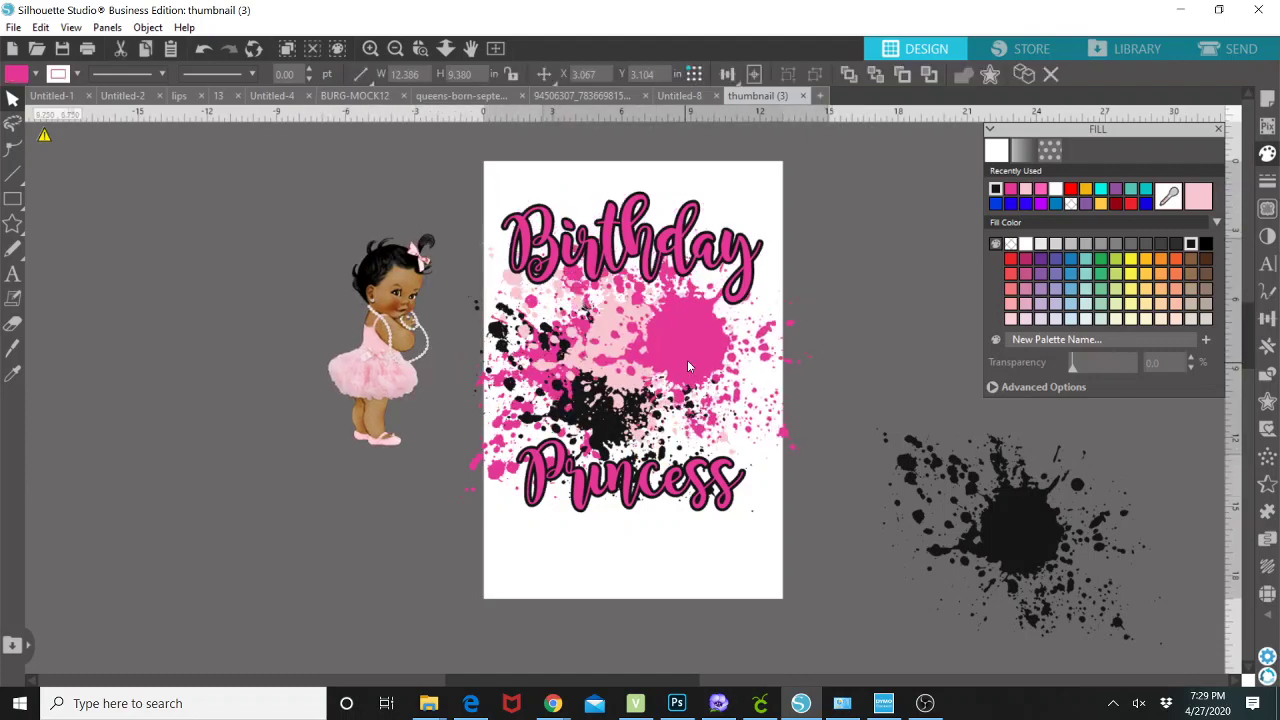
drag(630, 395, 578, 334)
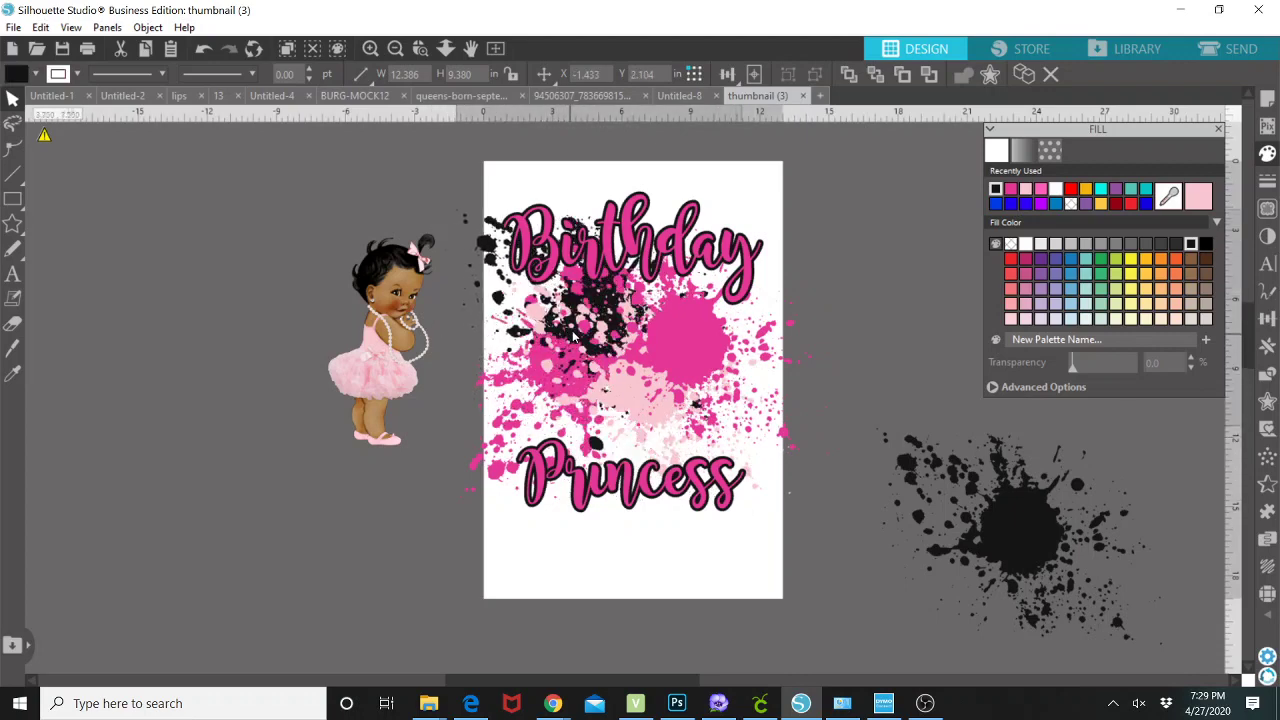
drag(704, 360, 728, 312)
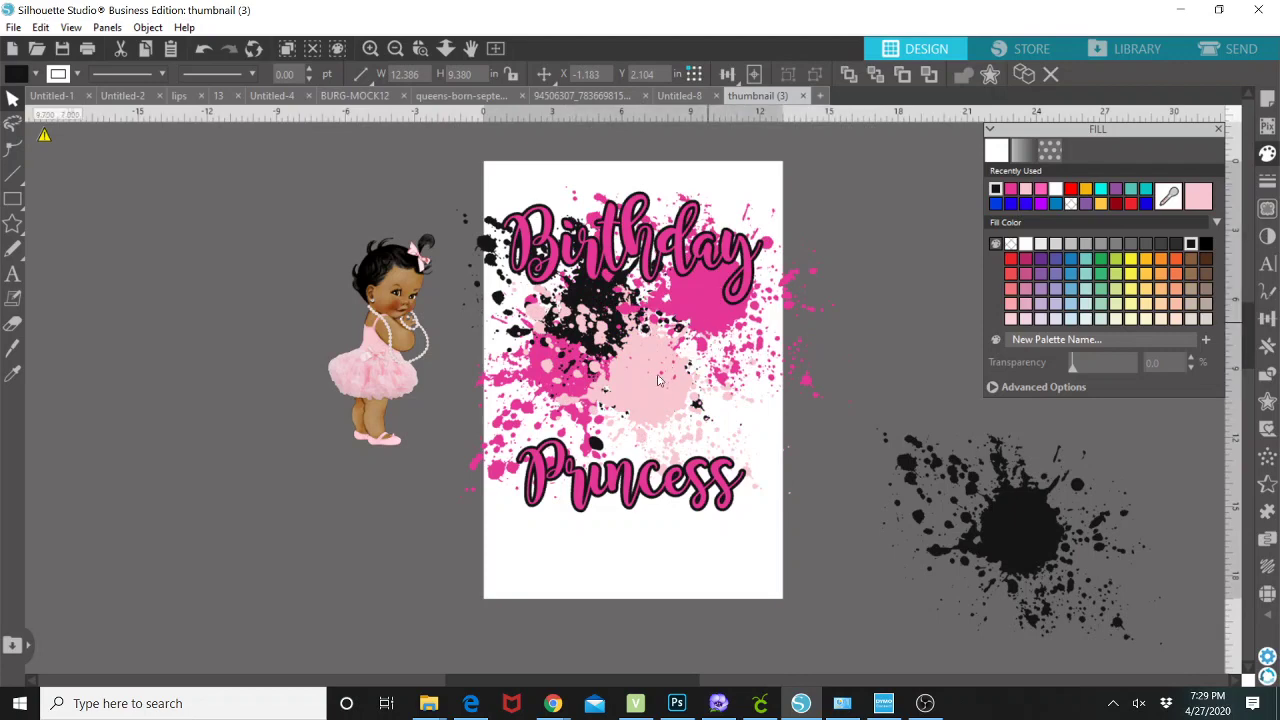
drag(664, 402, 655, 442)
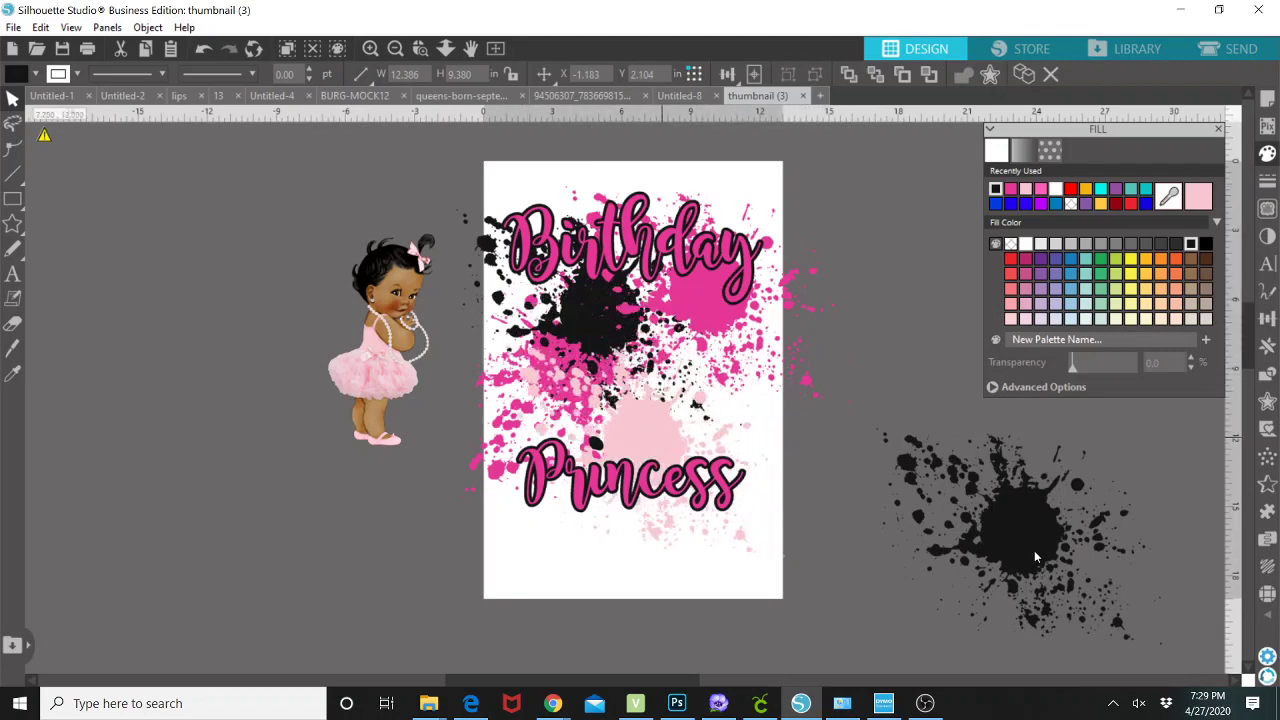
Step: Place the set-aside black splatter right of centre above "Princess", and put the baby back in the middle of the design
drag(1030, 548, 712, 415)
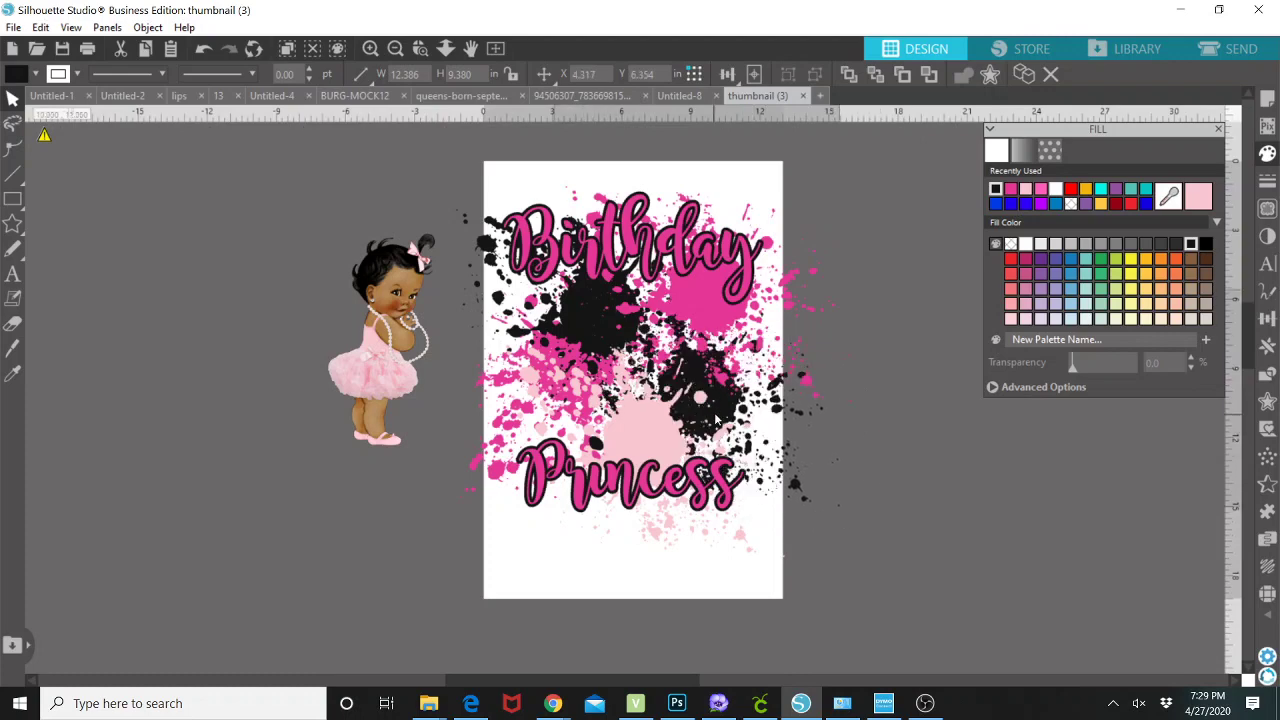
drag(410, 372, 645, 391)
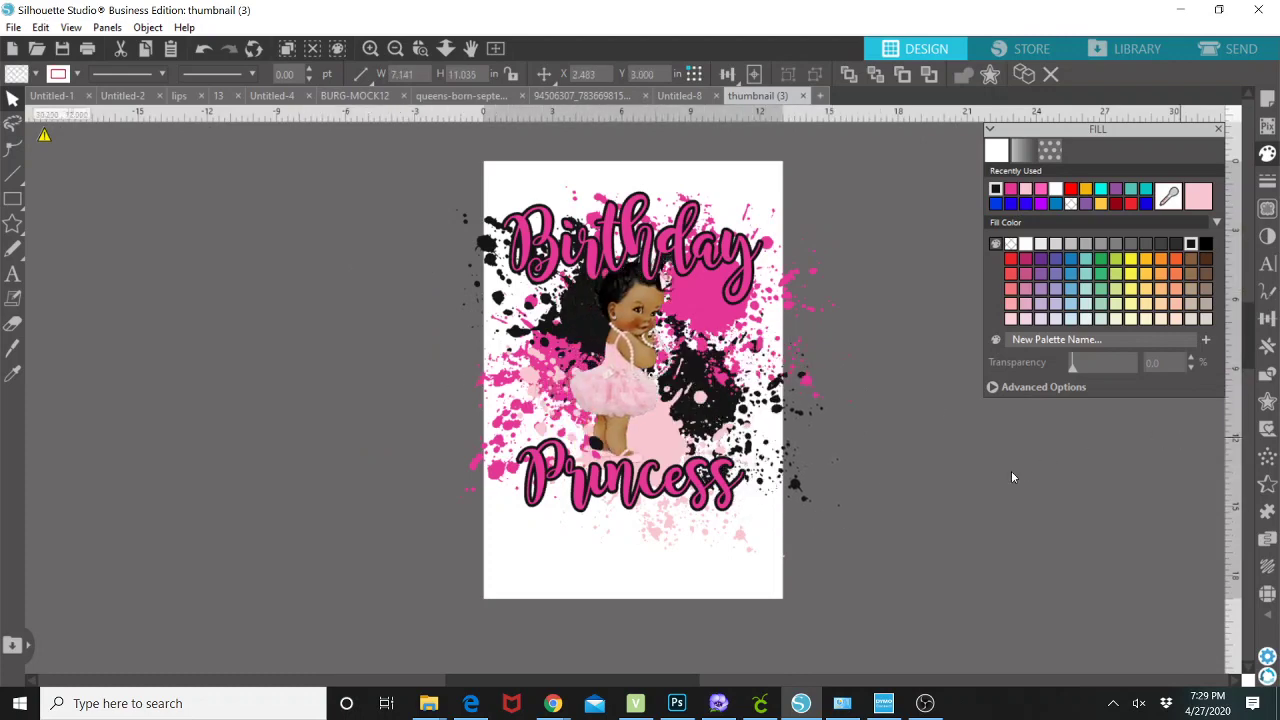
Step: Scale the whole design down to about 12.94 in wide and reposition it in the upper part of the page
key(ctrl+a)
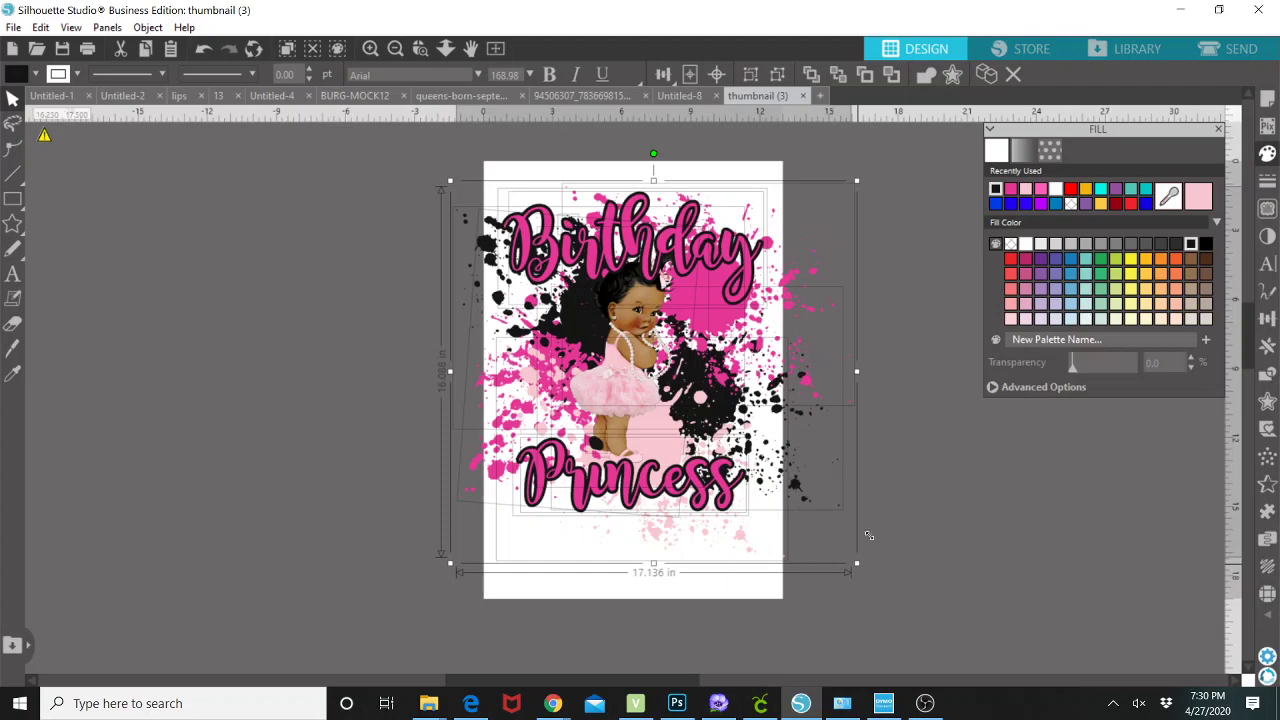
drag(868, 536, 865, 570)
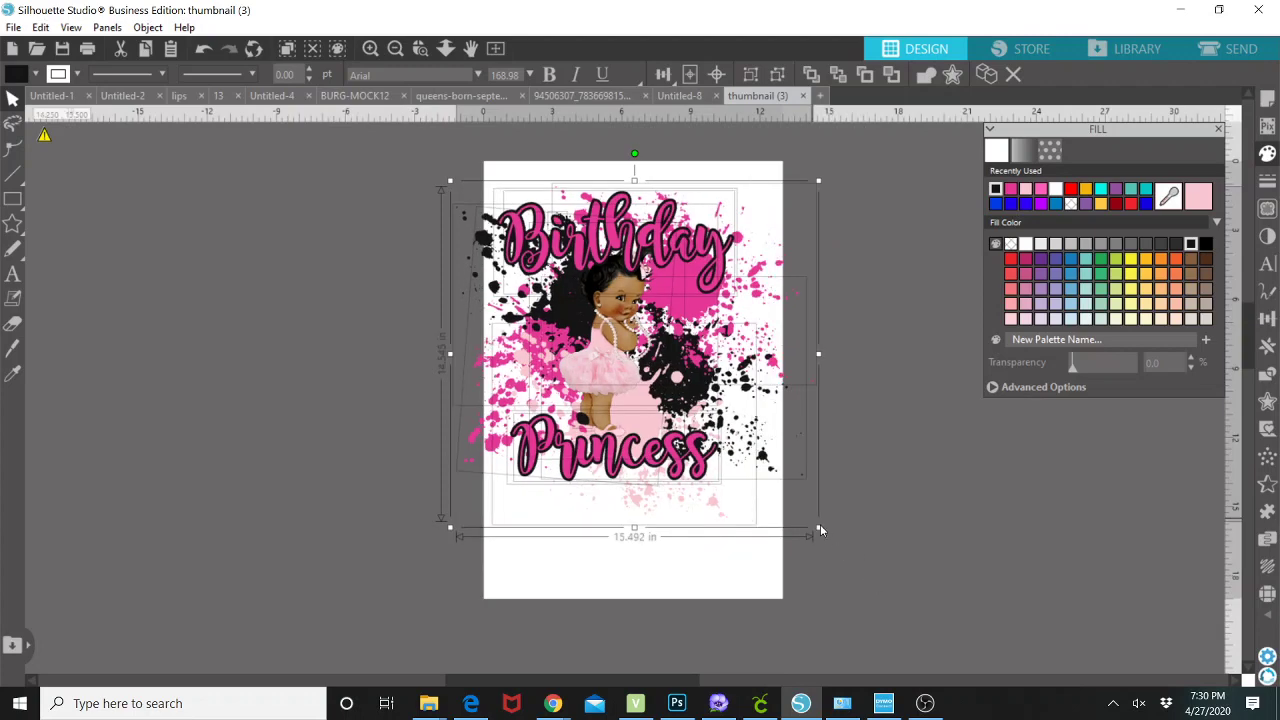
drag(817, 529, 868, 579)
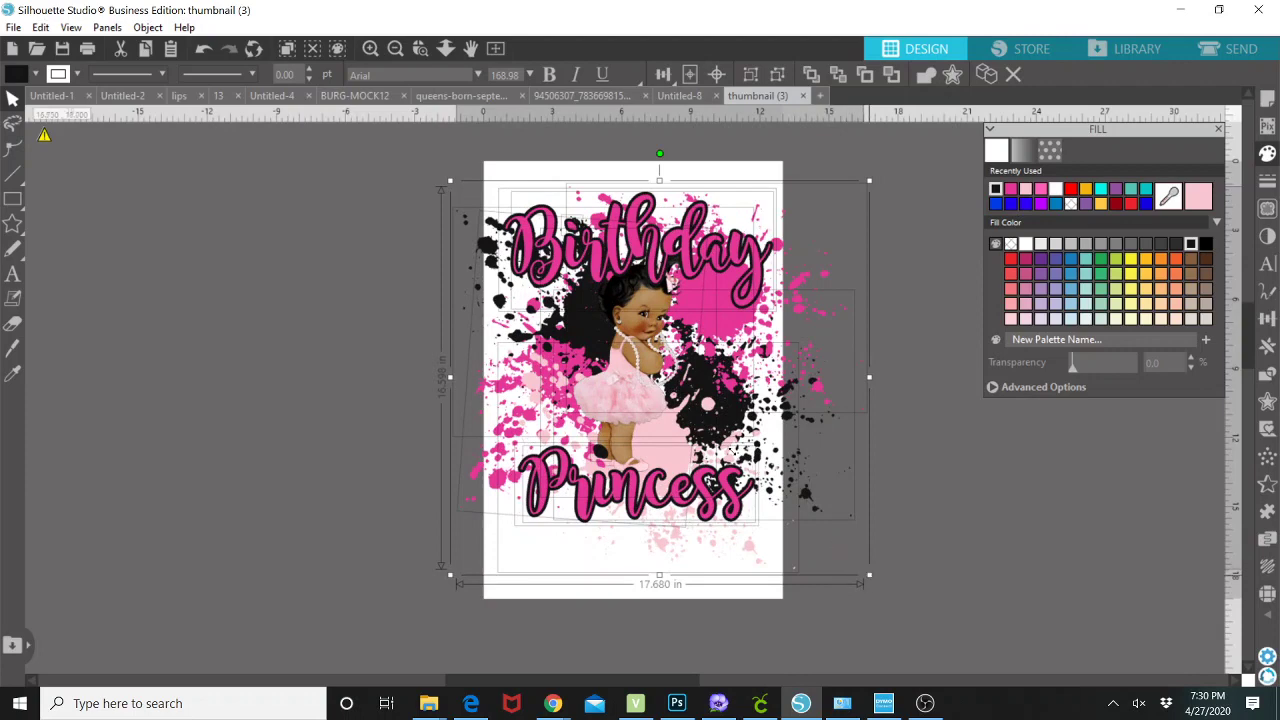
key(ctrl+z)
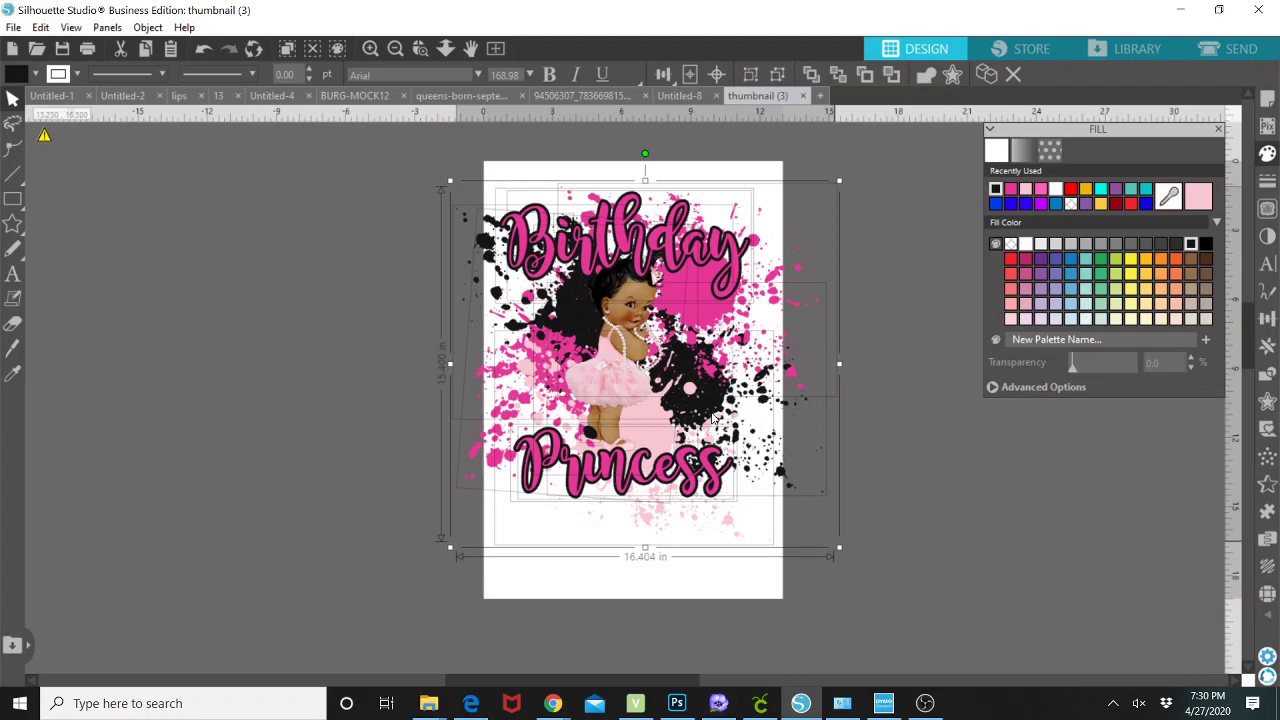
key(ctrl+z)
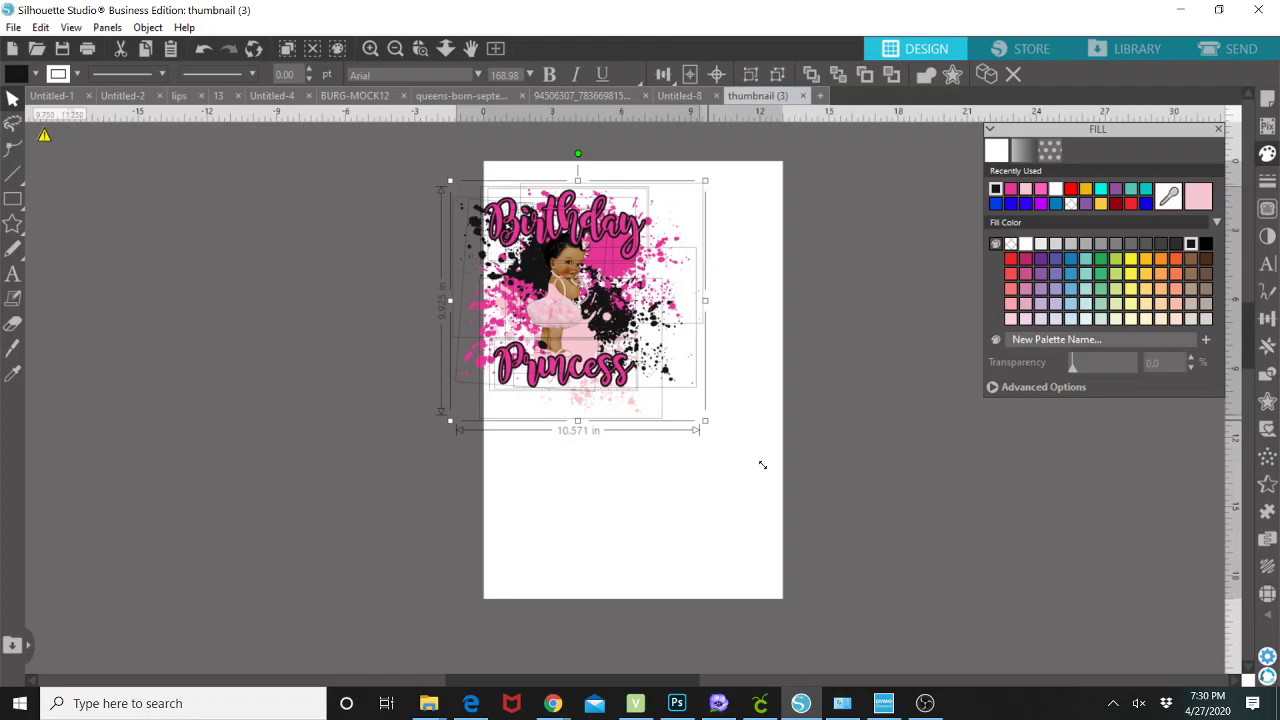
drag(762, 465, 769, 463)
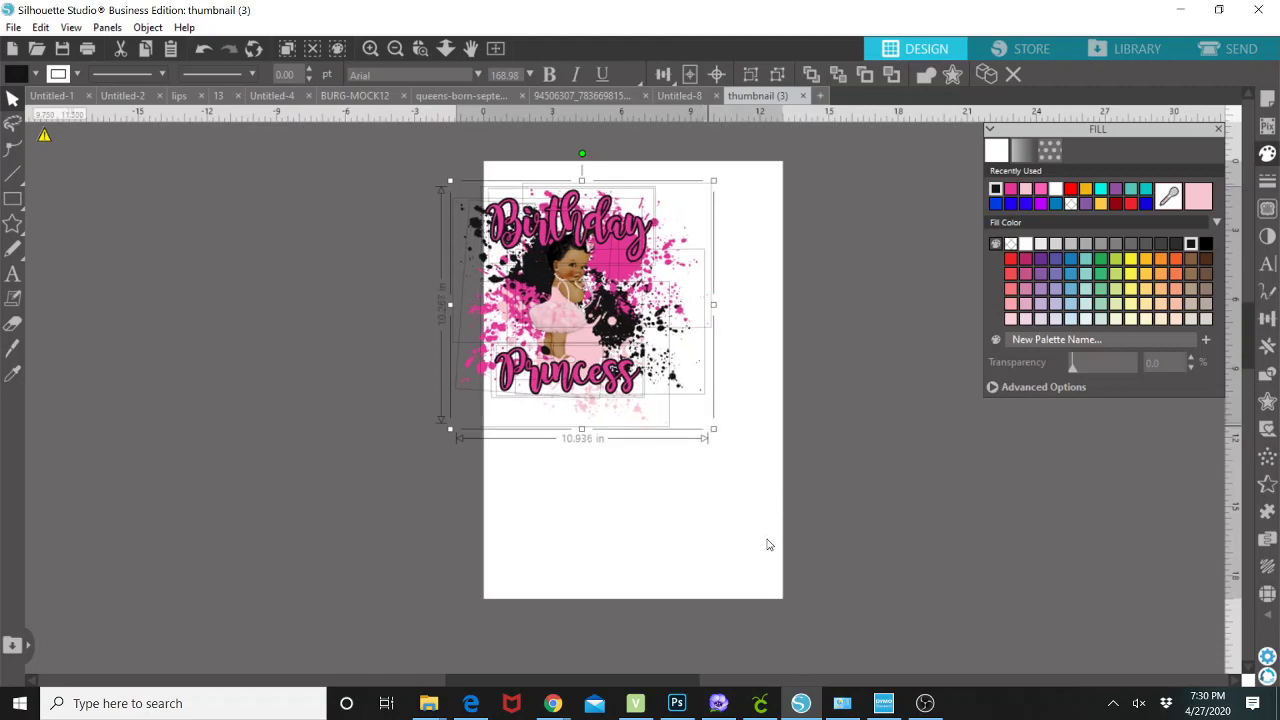
key(ctrl+z)
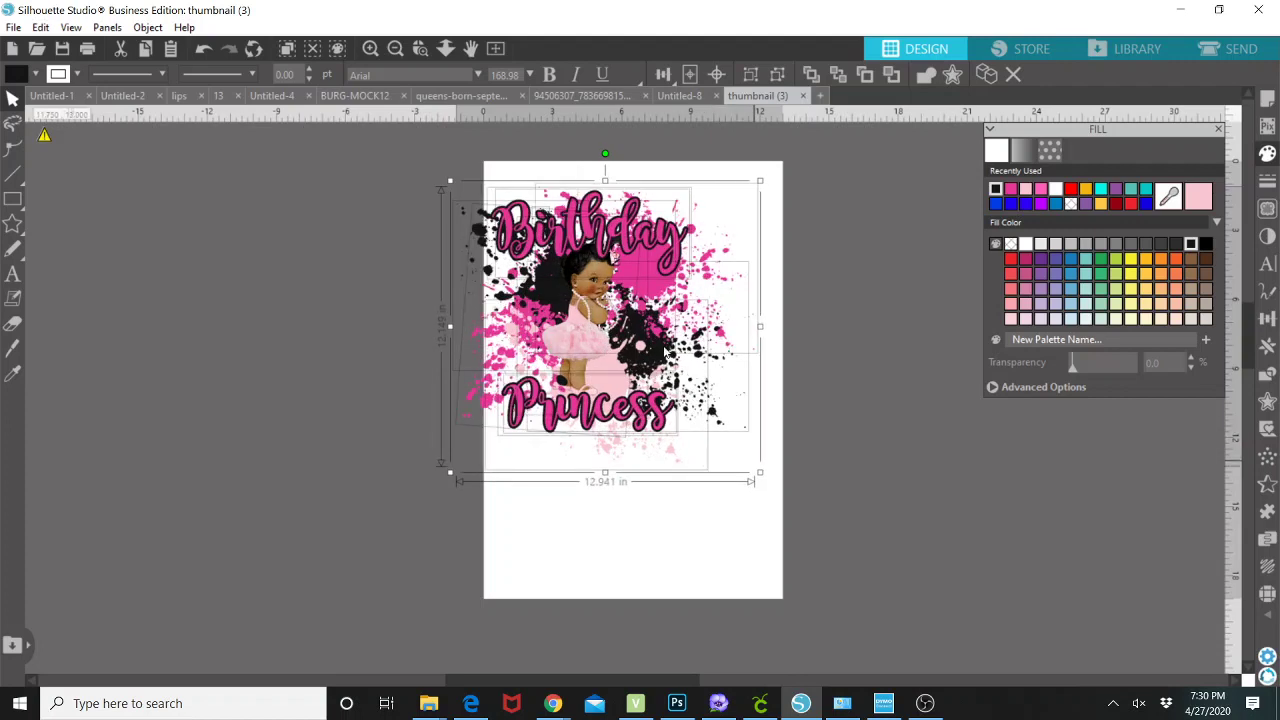
key(ctrl+z)
drag(676, 355, 604, 296)
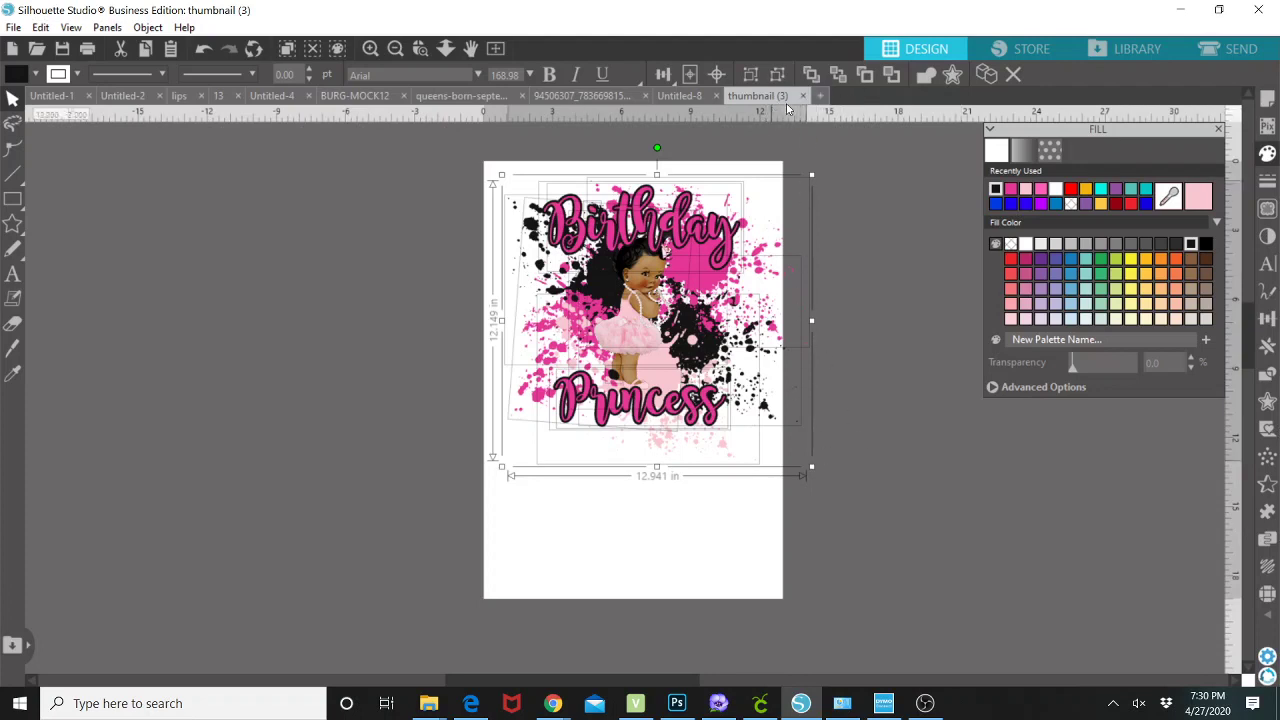
Step: Create a new blank document and open the design library
click(820, 97)
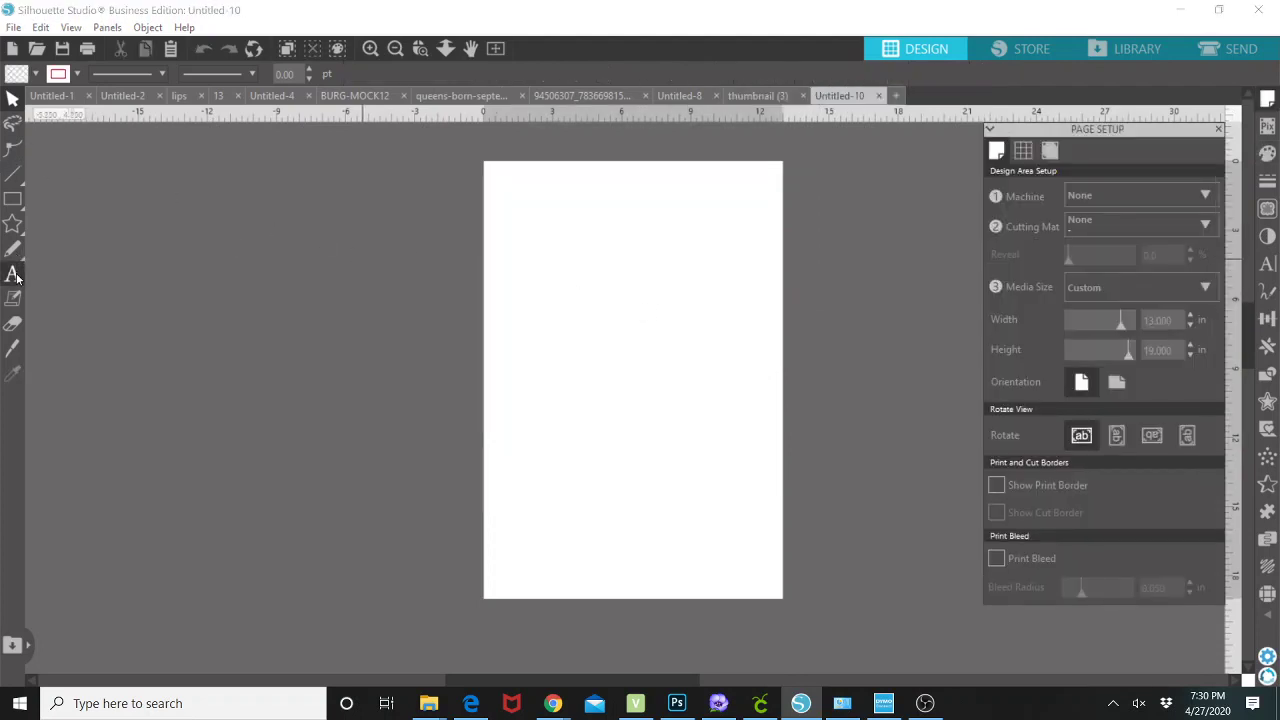
click(1133, 51)
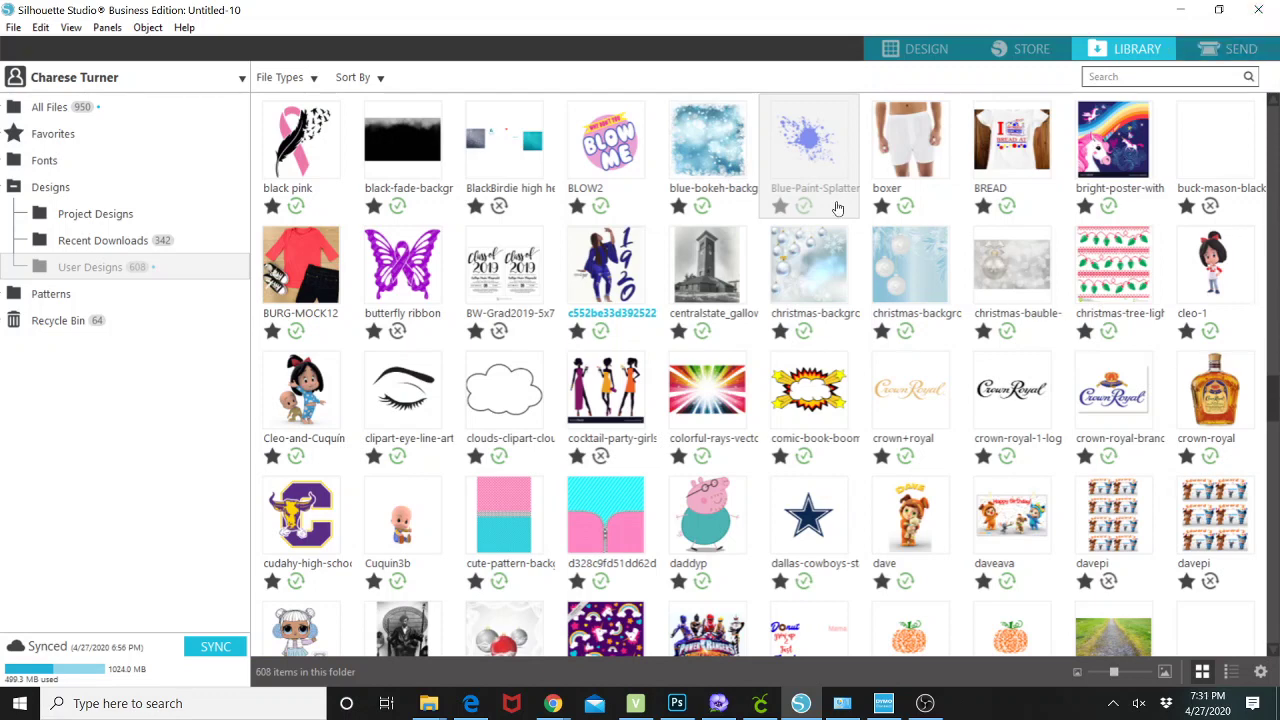
Step: Browse the User Designs folder for artwork and splatter images to use in the new document
scroll(872, 253, up, 1)
scroll(885, 255, up, 2)
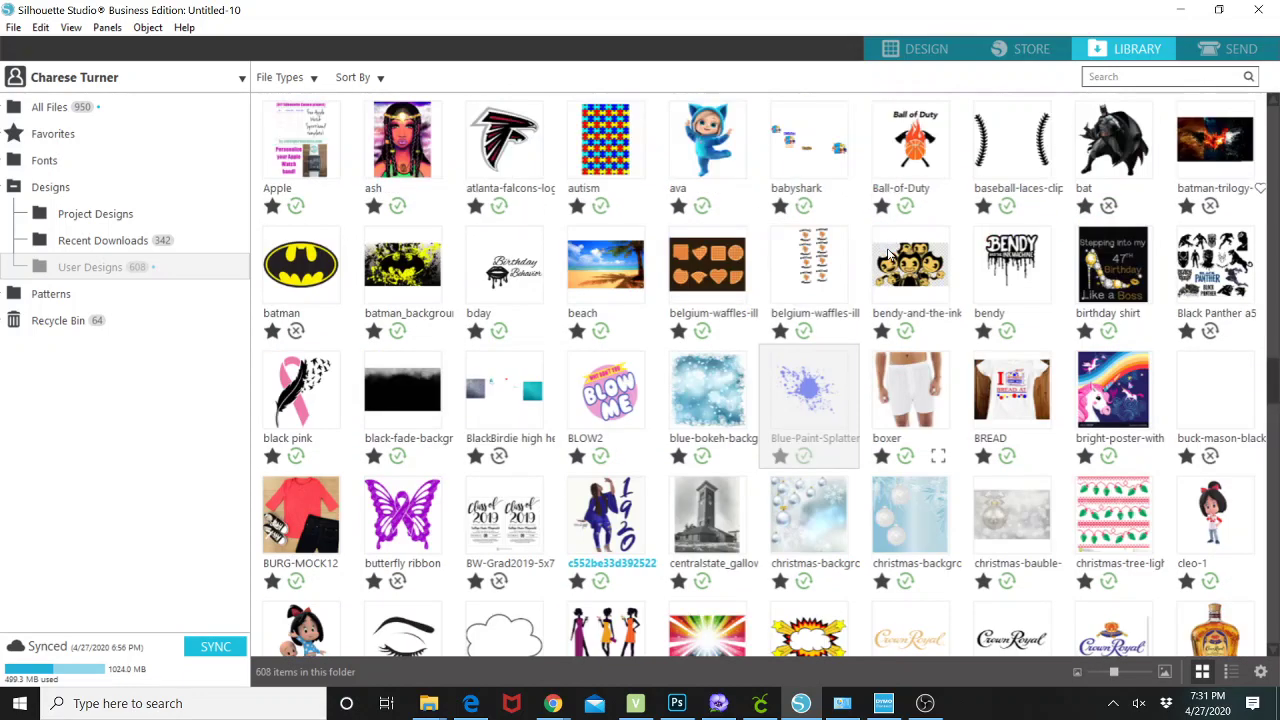
scroll(896, 261, up, 1)
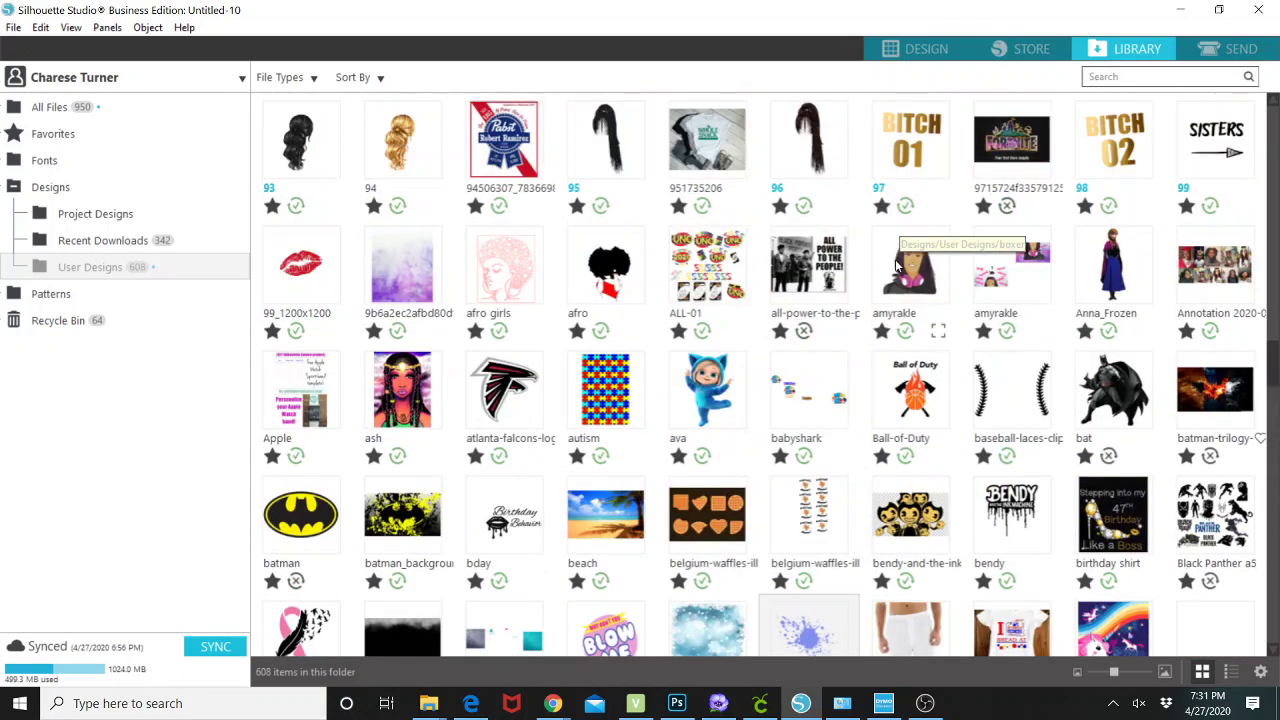
scroll(897, 263, up, 1)
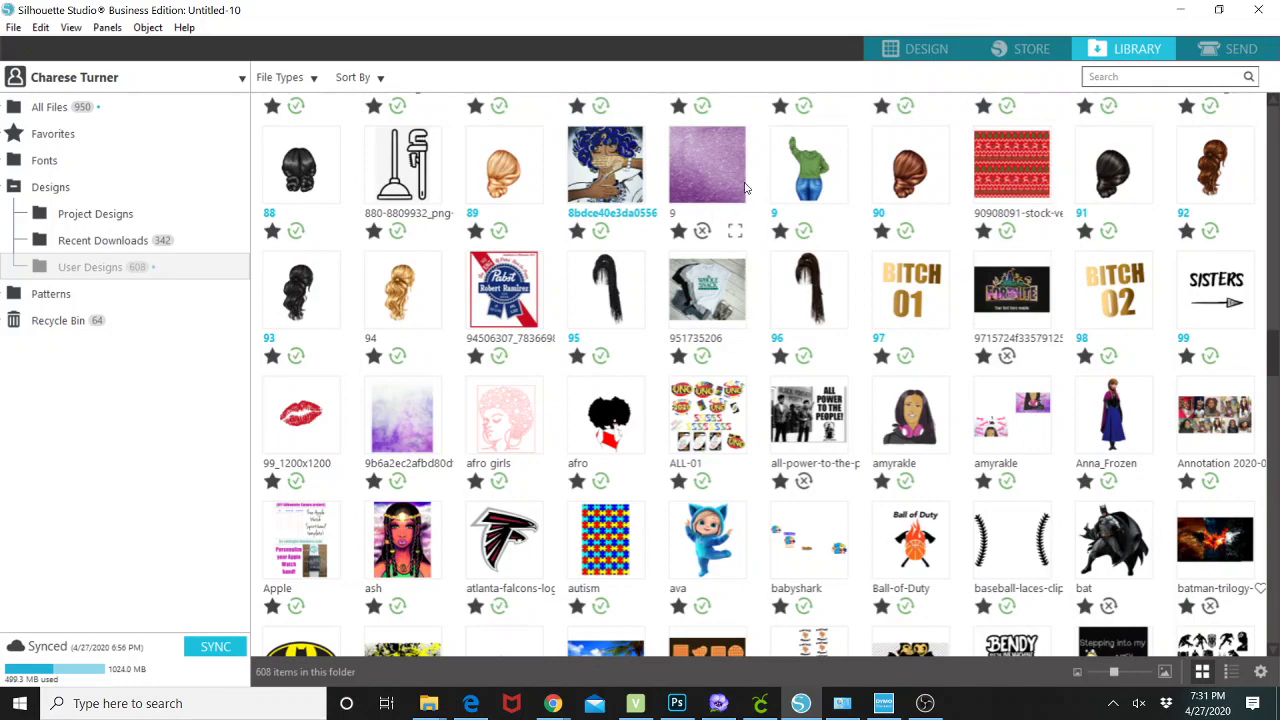
scroll(730, 206, up, 2)
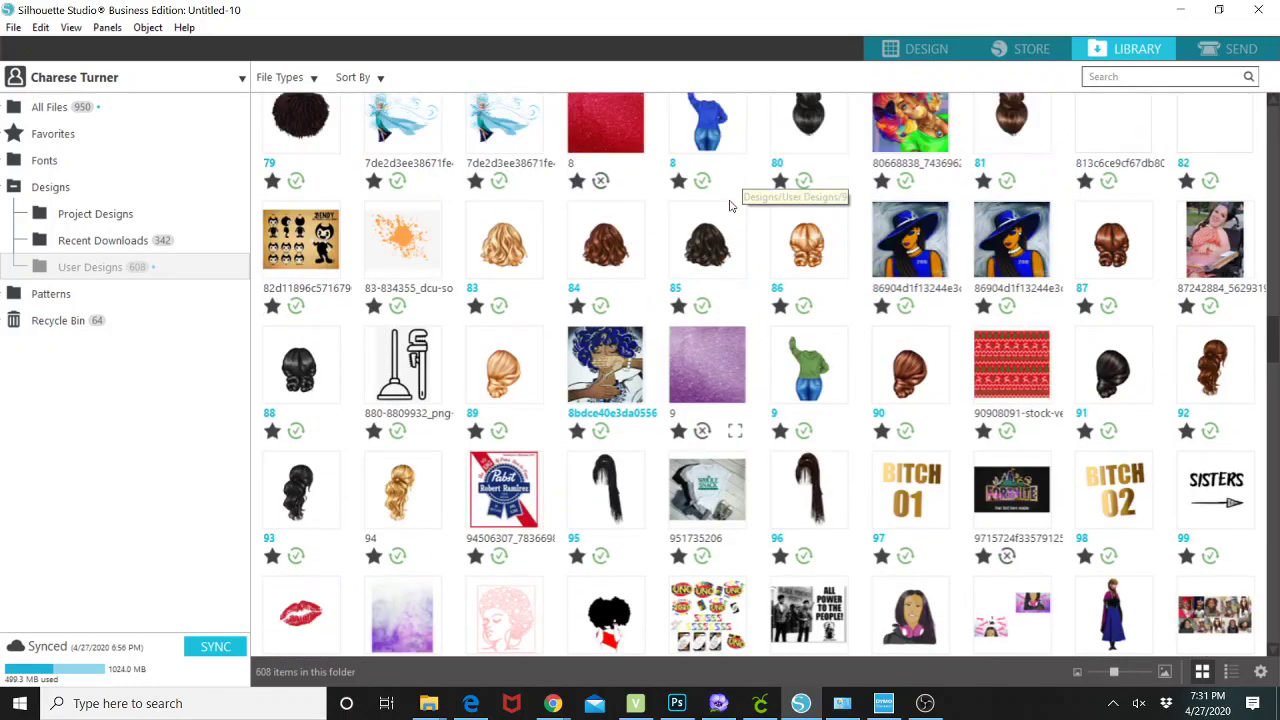
scroll(730, 210, up, 2)
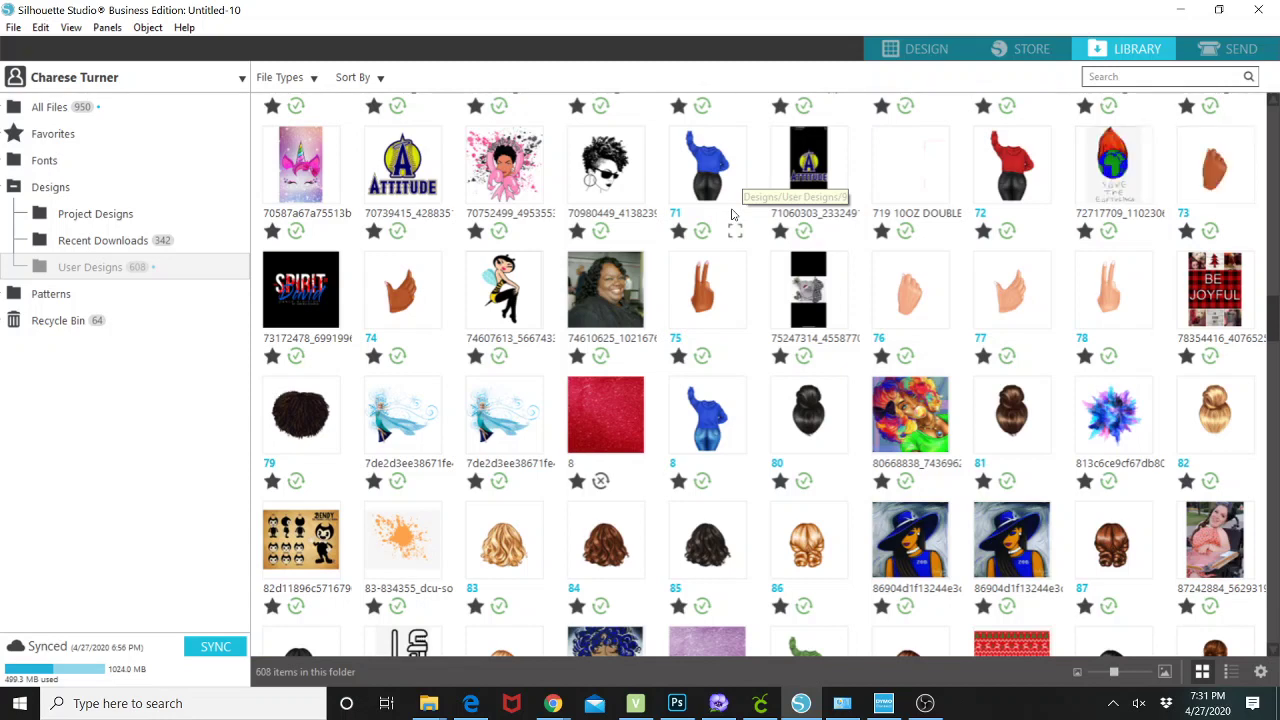
scroll(740, 214, up, 2)
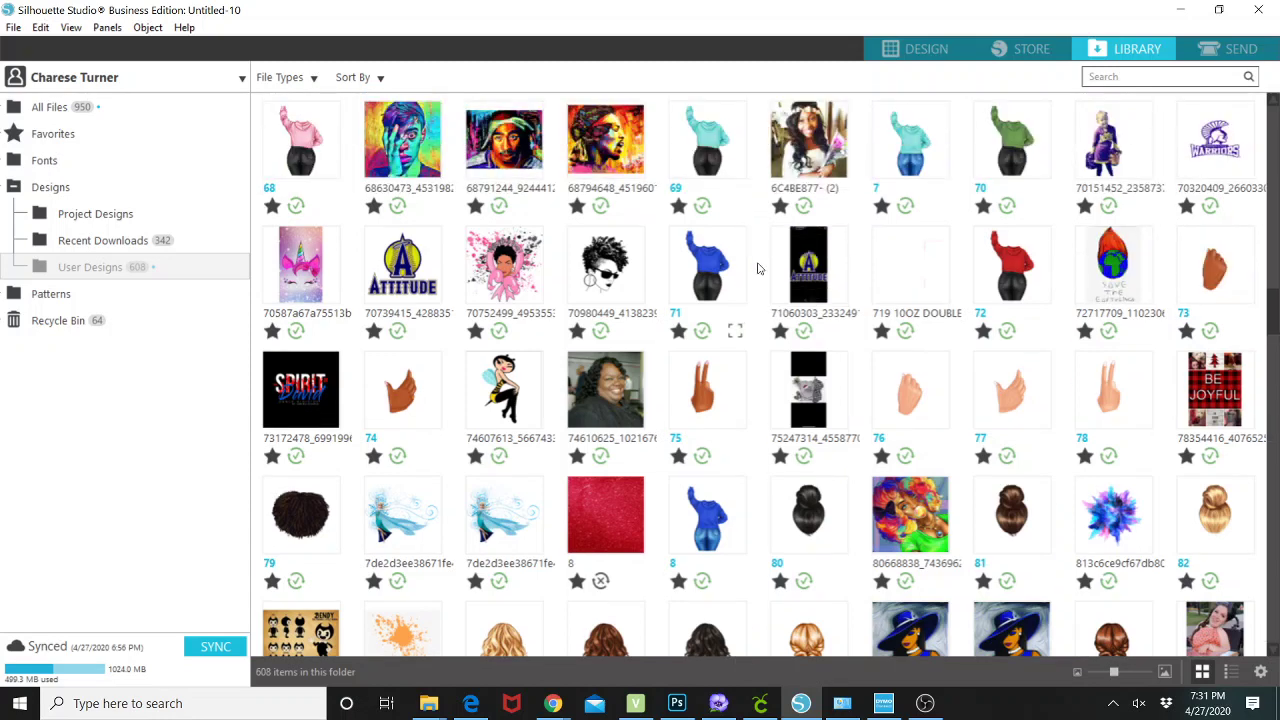
scroll(762, 296, up, 2)
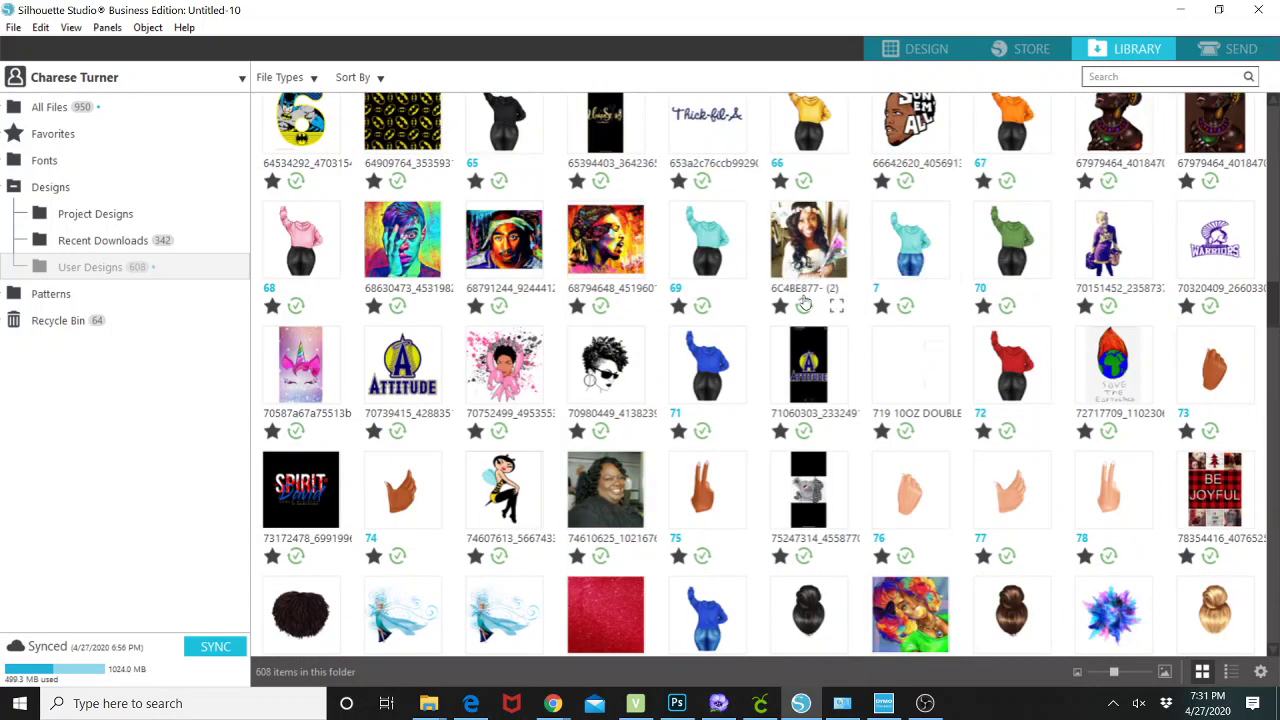
scroll(815, 292, up, 1)
scroll(820, 294, up, 1)
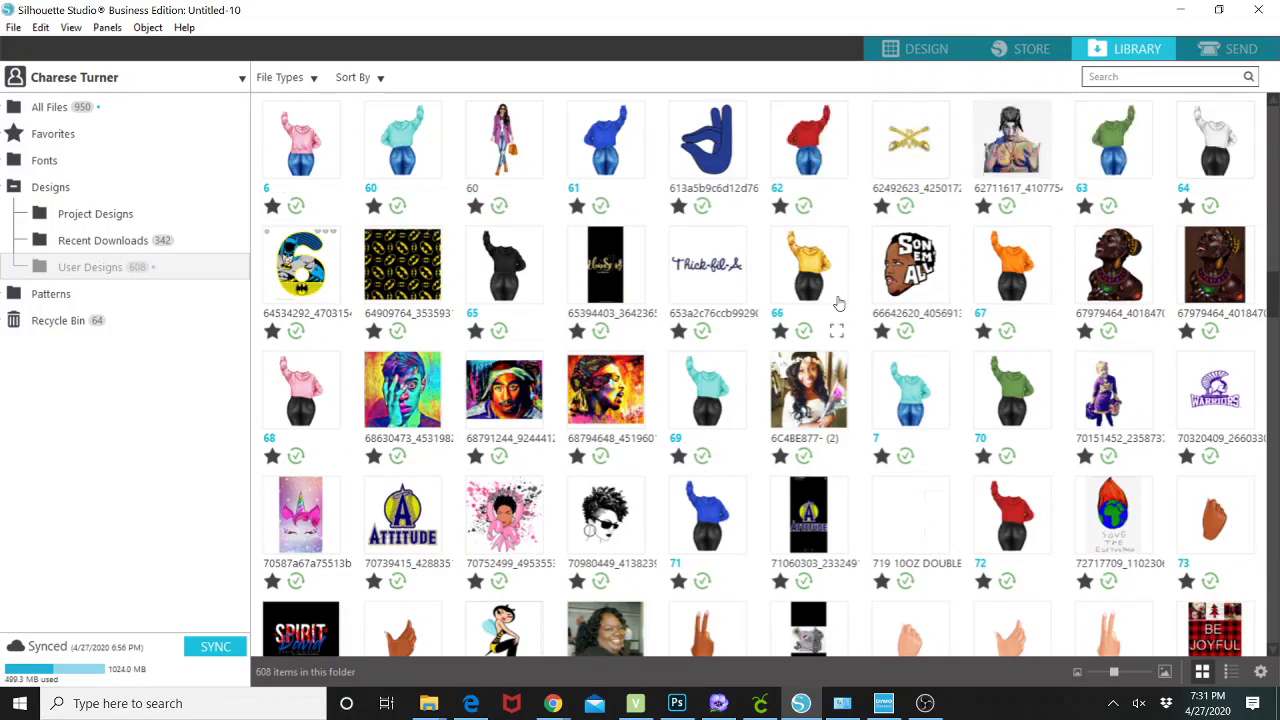
scroll(835, 302, up, 1)
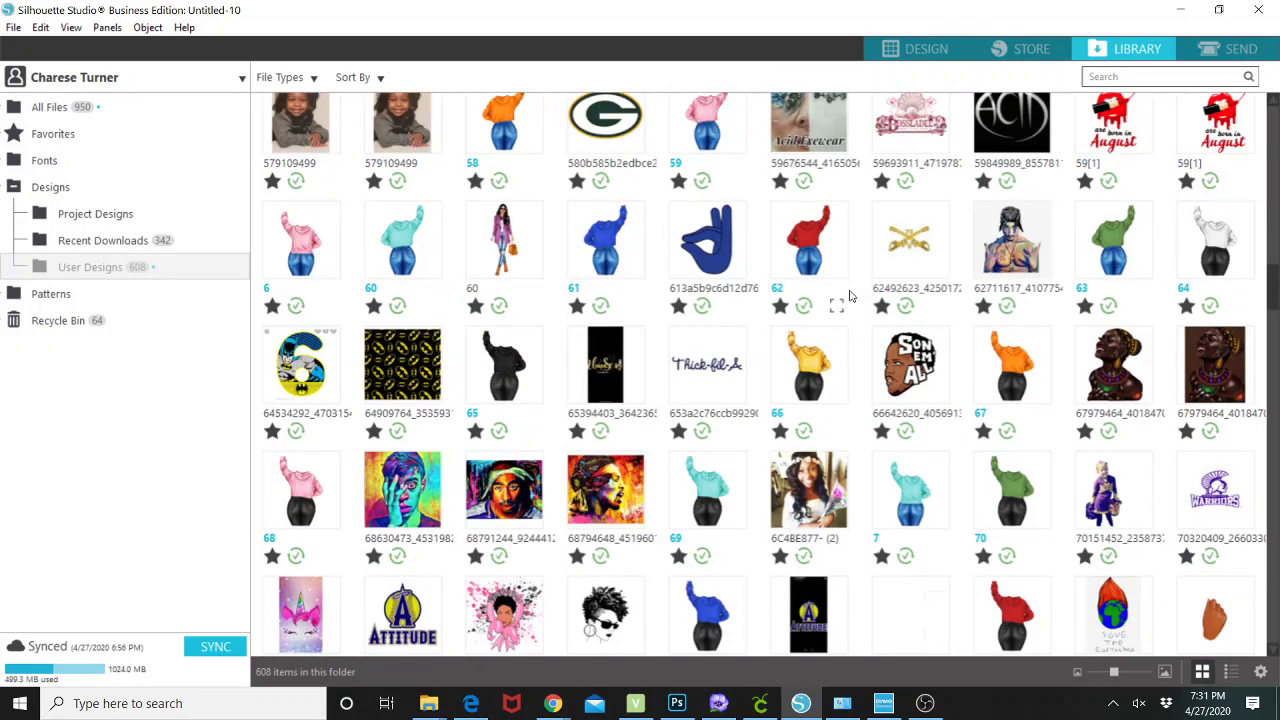
scroll(850, 295, up, 1)
scroll(858, 335, up, 1)
scroll(860, 337, down, 1)
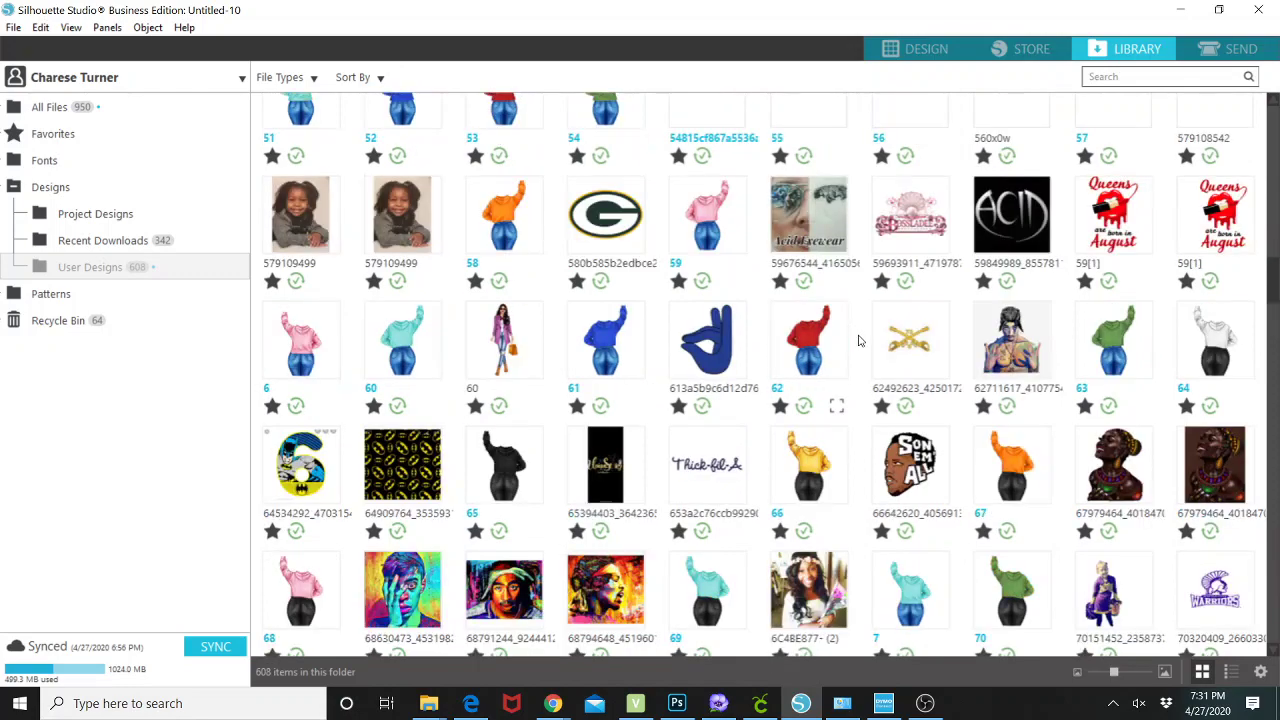
scroll(865, 320, up, 2)
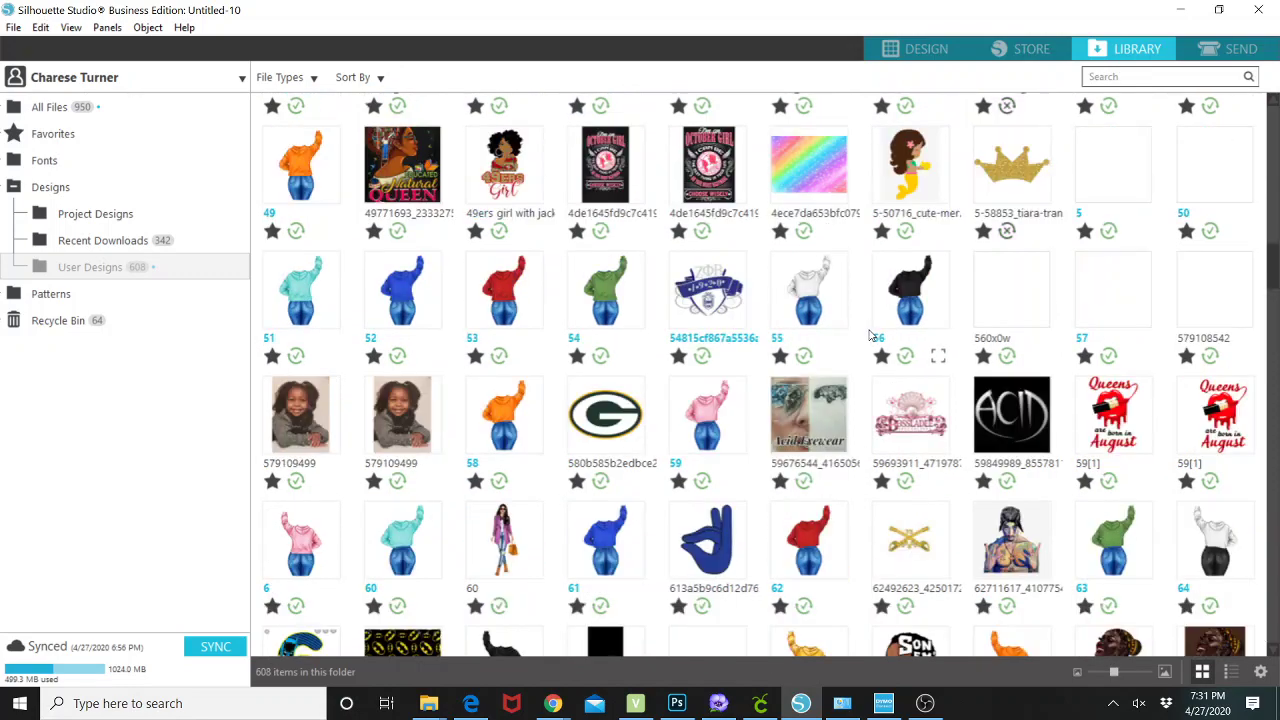
scroll(870, 336, up, 2)
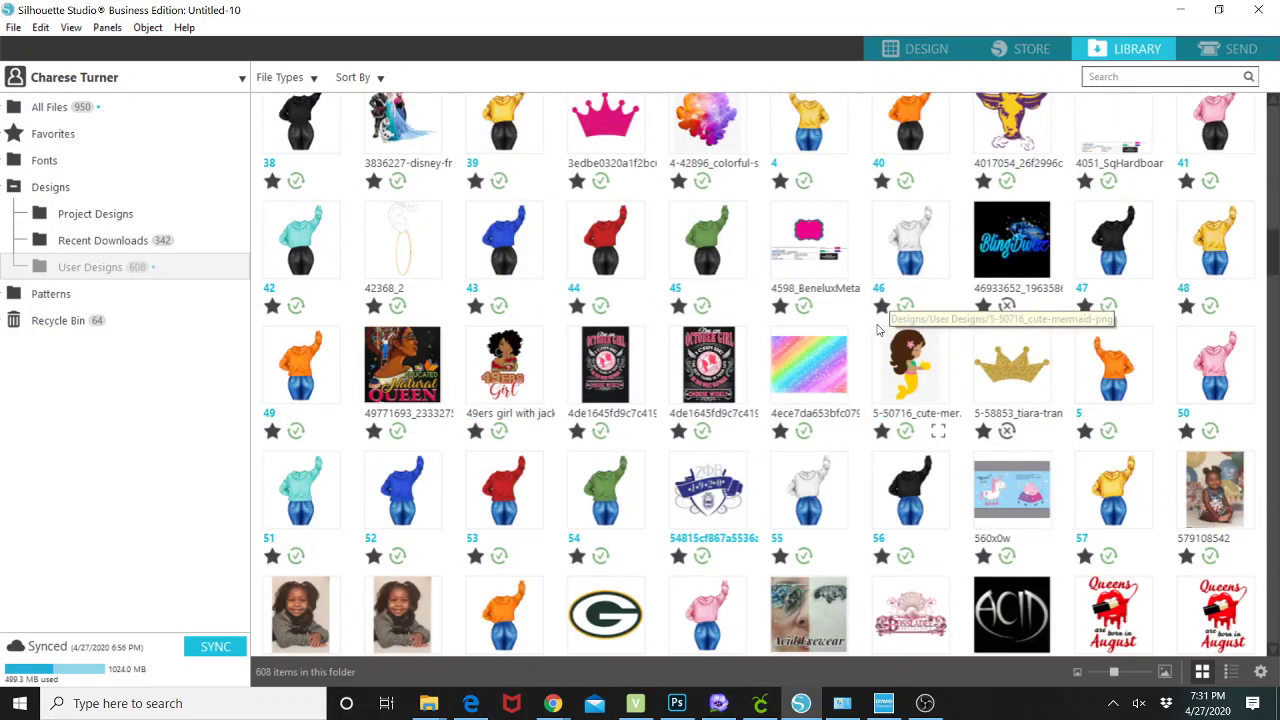
scroll(880, 330, up, 2)
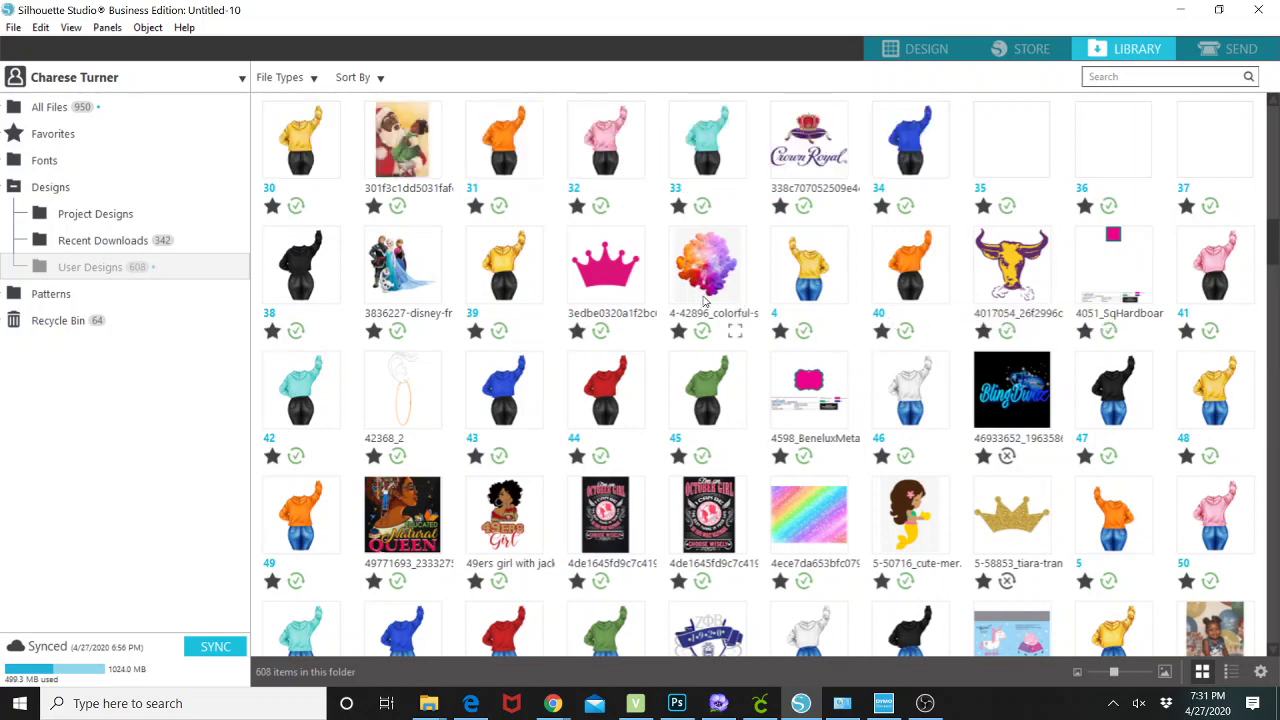
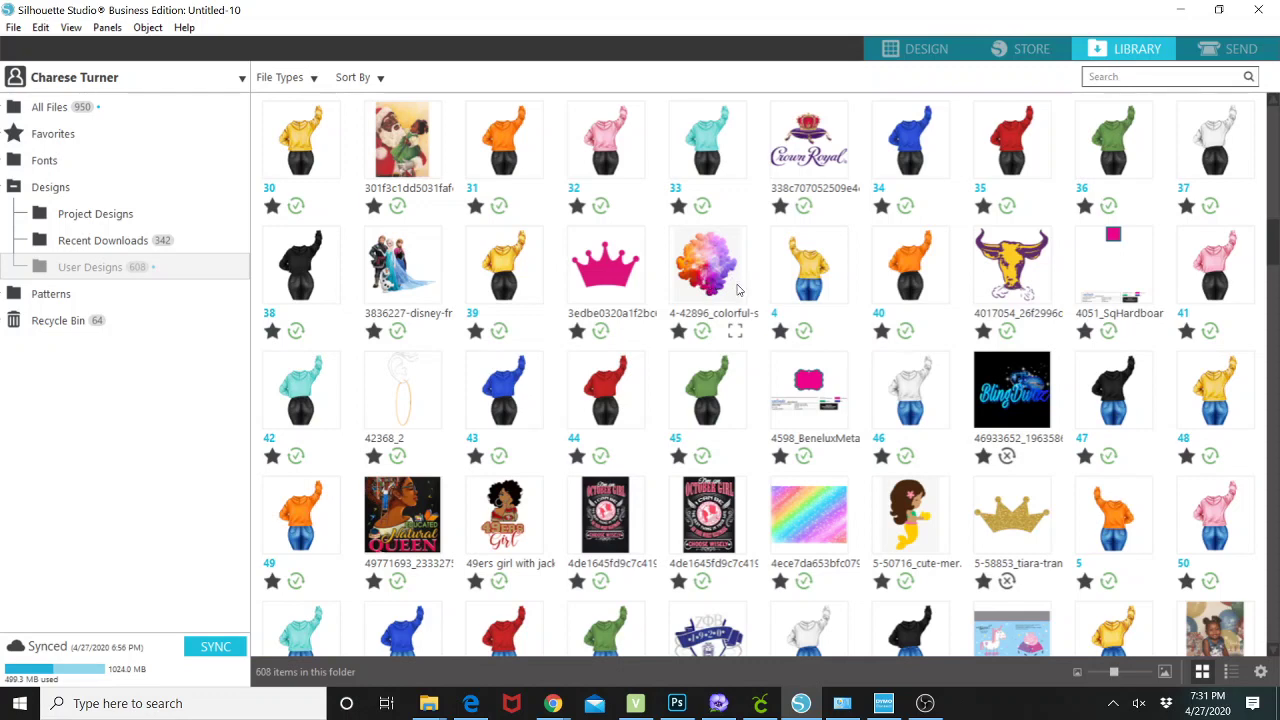
scroll(745, 288, up, 1)
scroll(765, 298, down, 2)
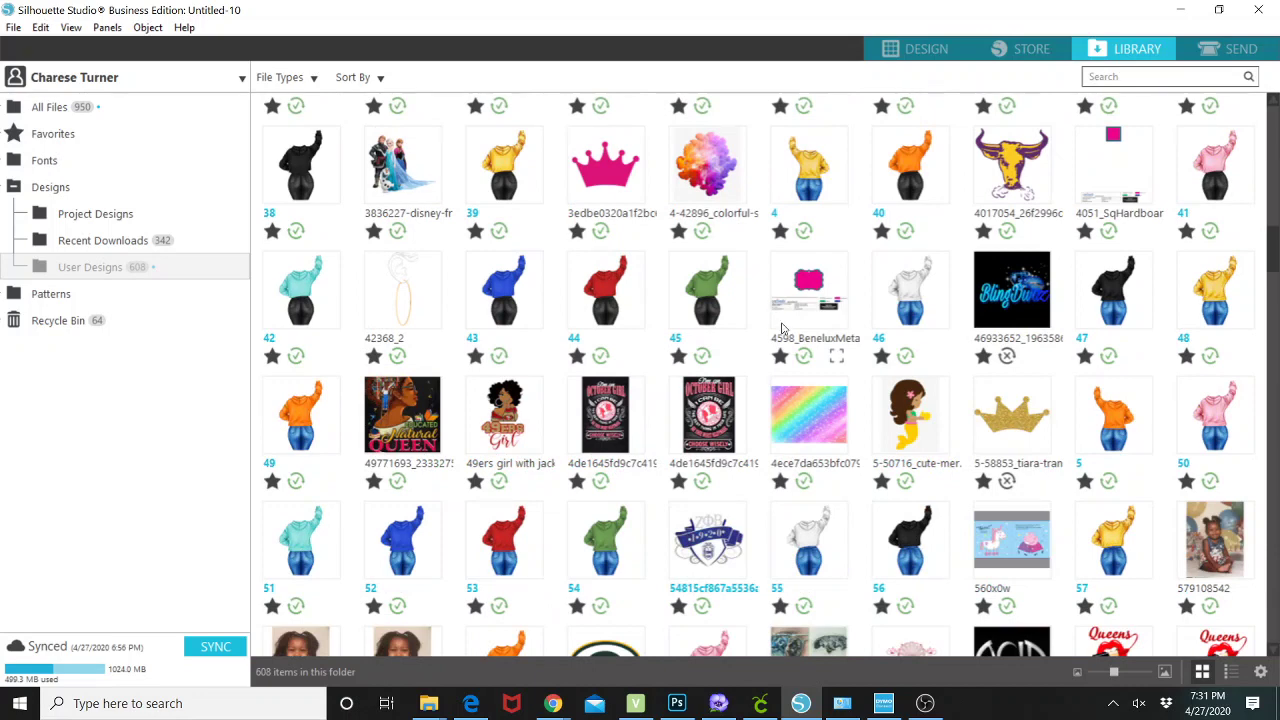
Step: Browse the User Designs library for the sky-and-grass Peppa background
scroll(776, 315, down, 2)
scroll(786, 337, down, 1)
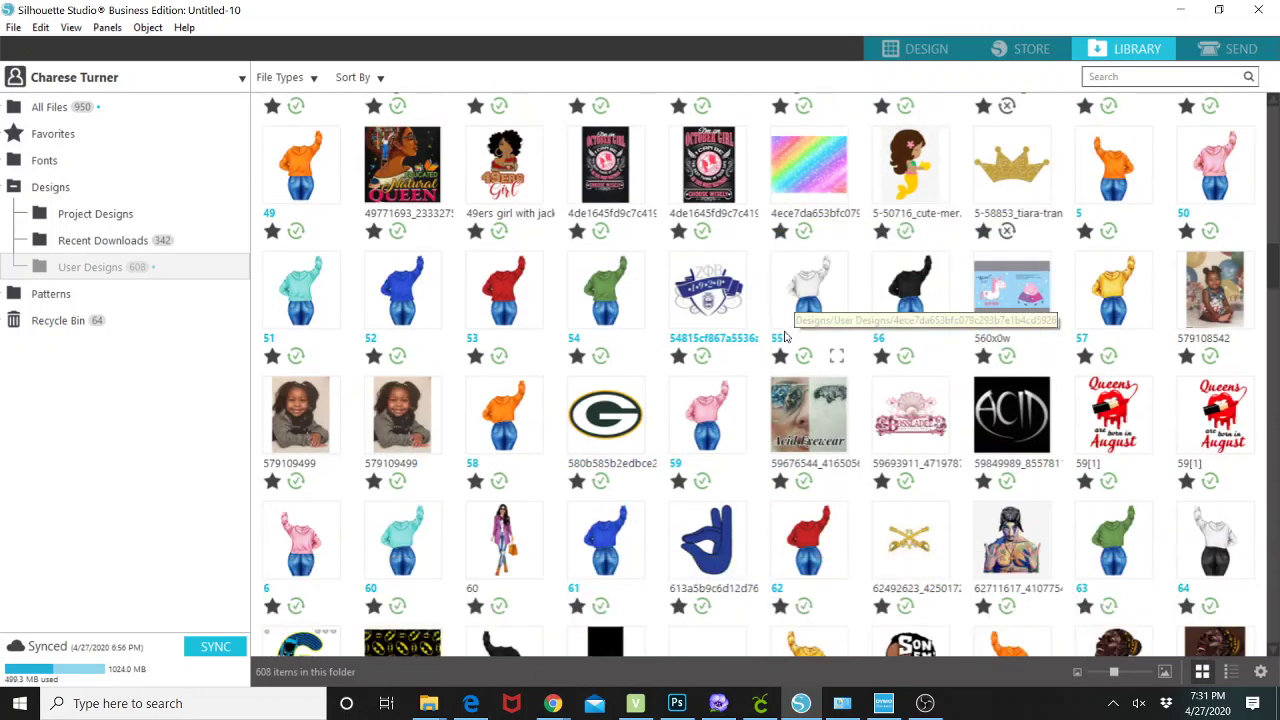
scroll(789, 338, down, 1)
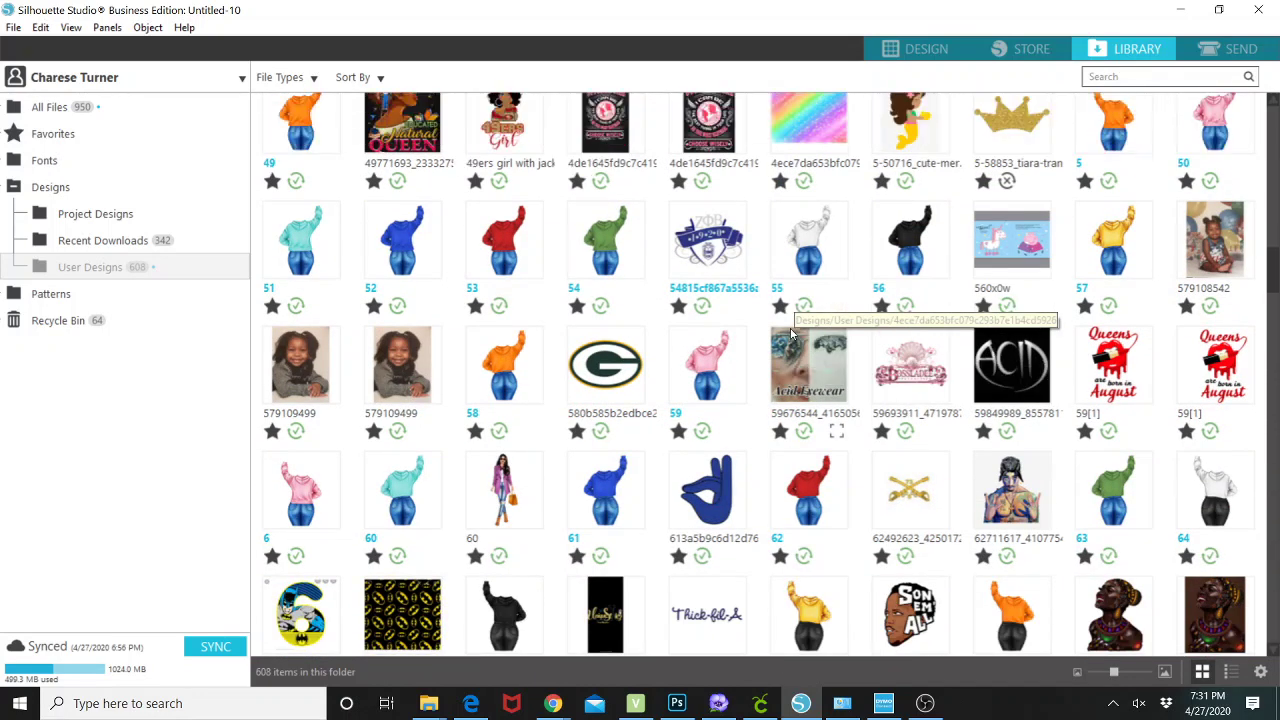
scroll(795, 340, down, 9)
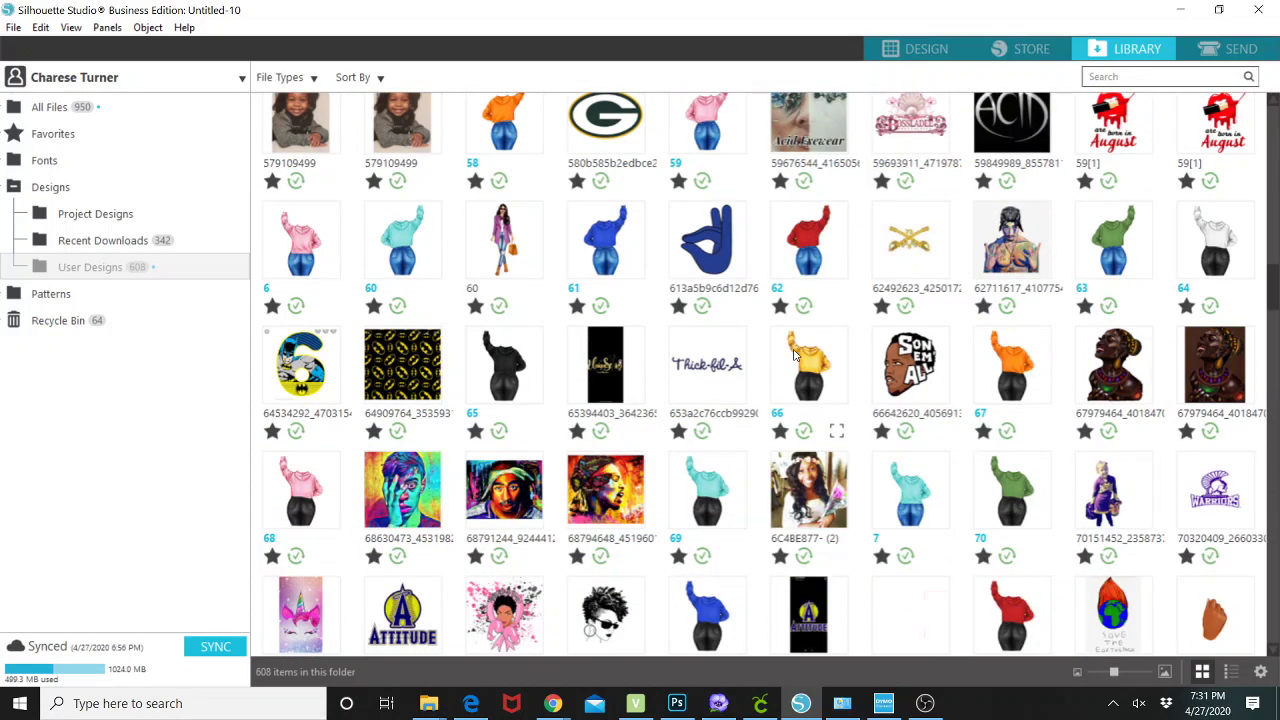
scroll(797, 370, down, 6)
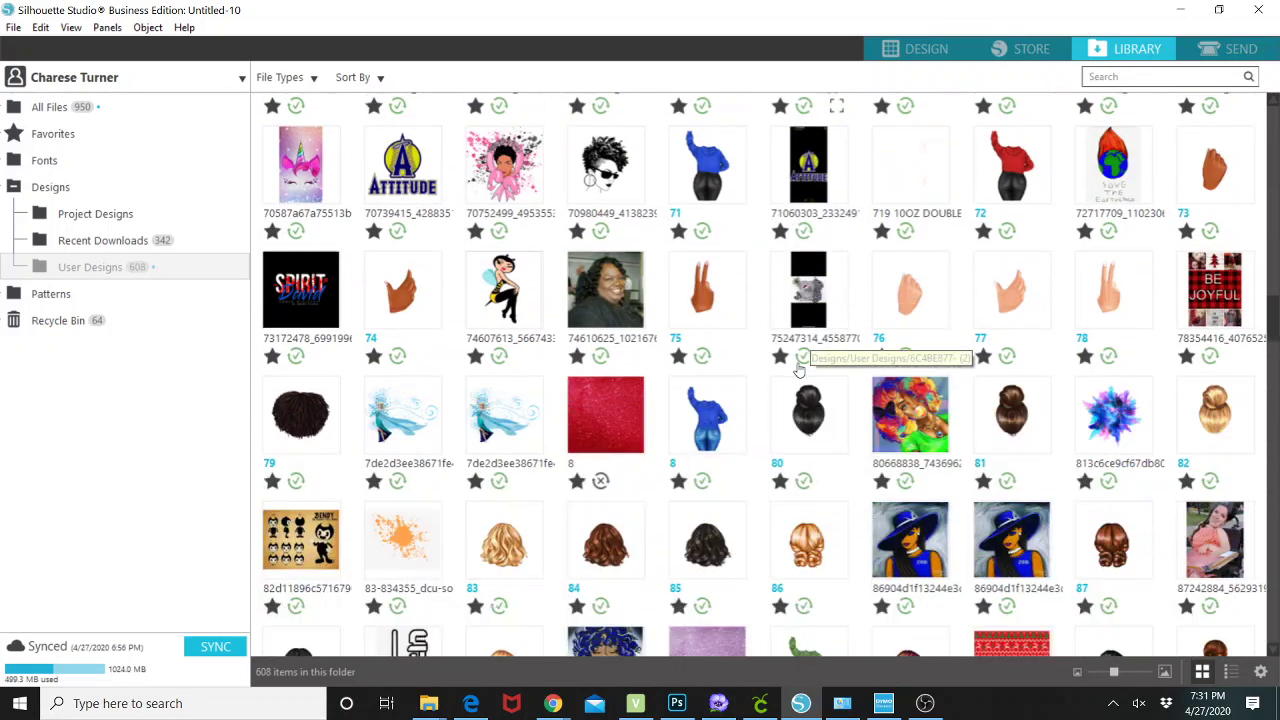
mouse_move(799, 374)
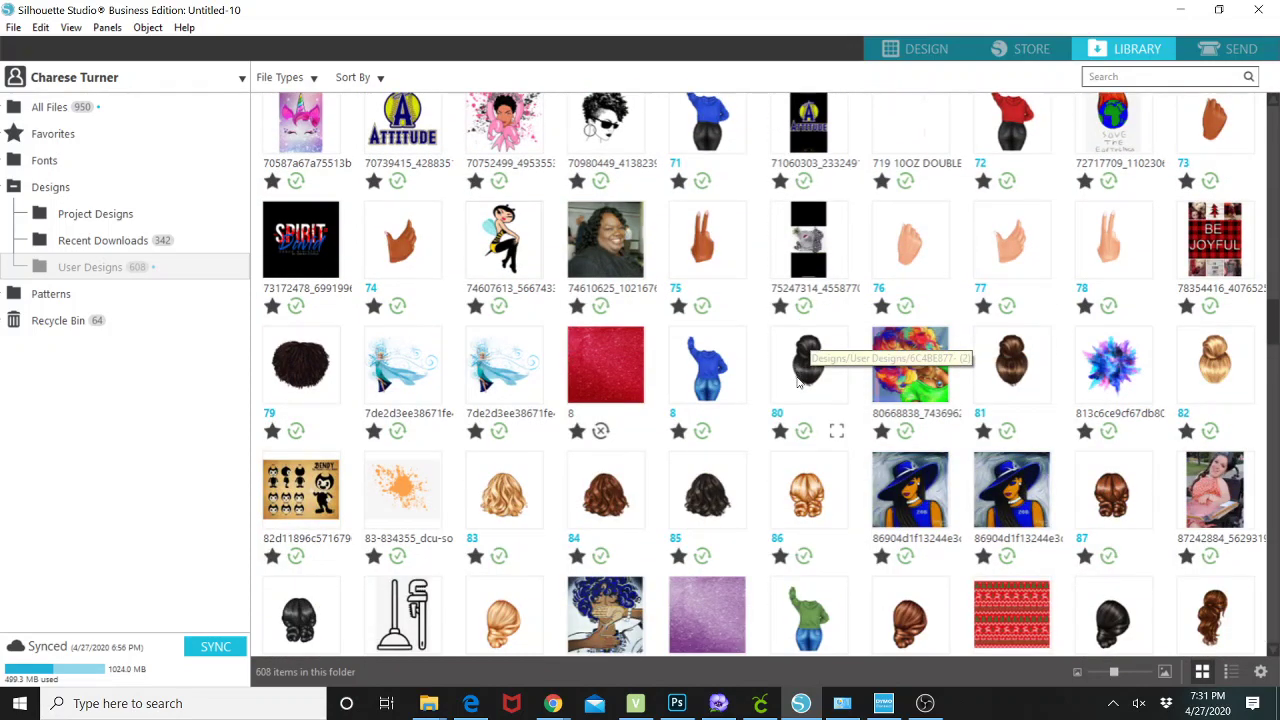
scroll(797, 390, down, 4)
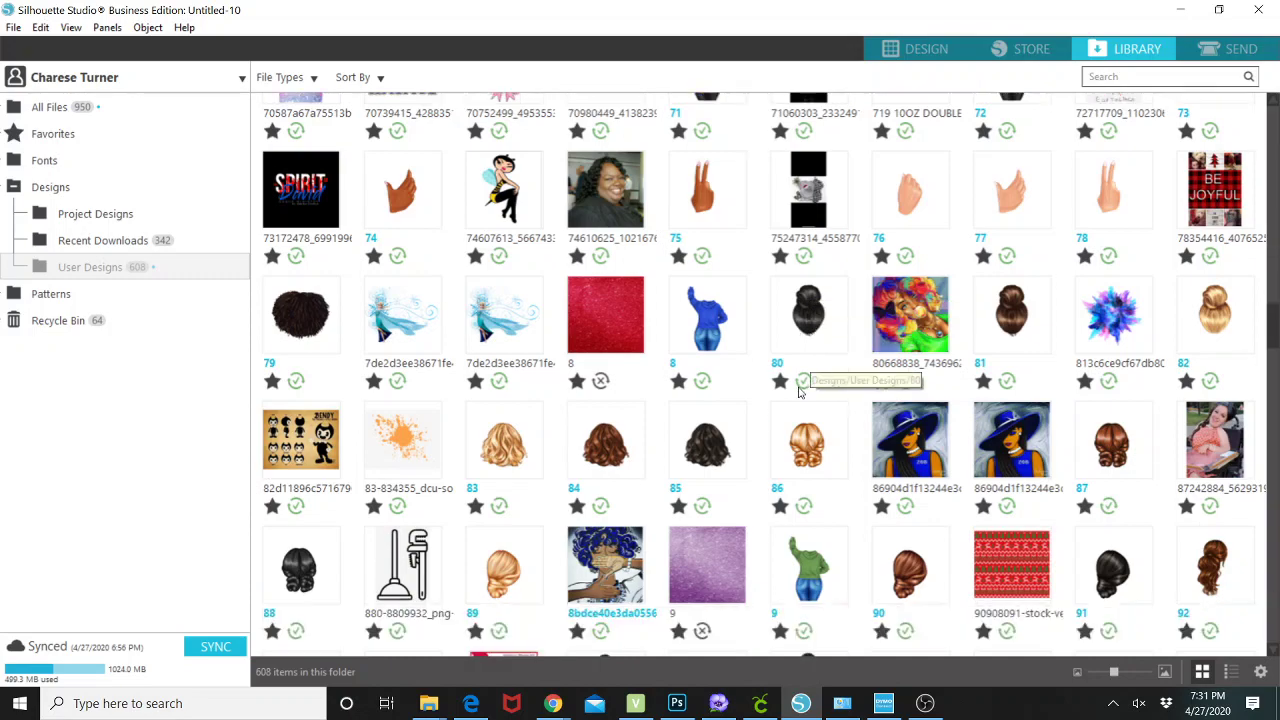
scroll(802, 389, down, 4)
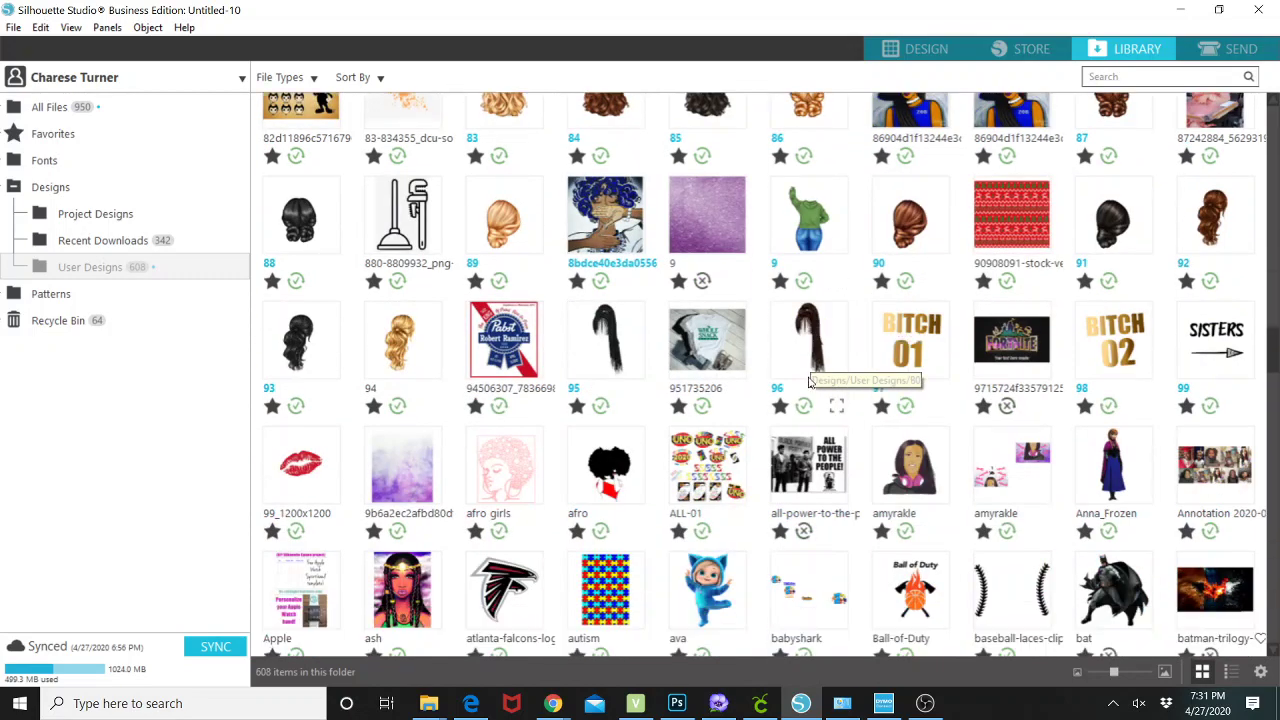
scroll(810, 390, down, 1)
scroll(808, 390, down, 5)
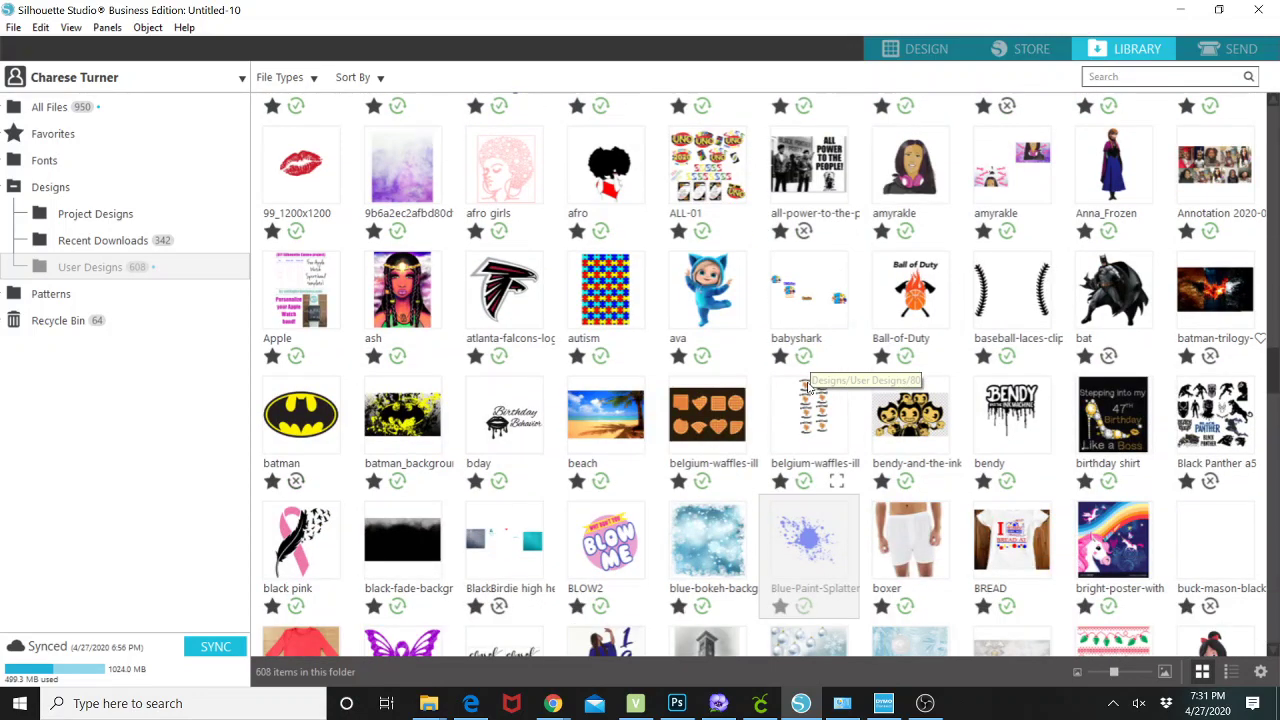
scroll(810, 388, down, 6)
scroll(817, 387, down, 7)
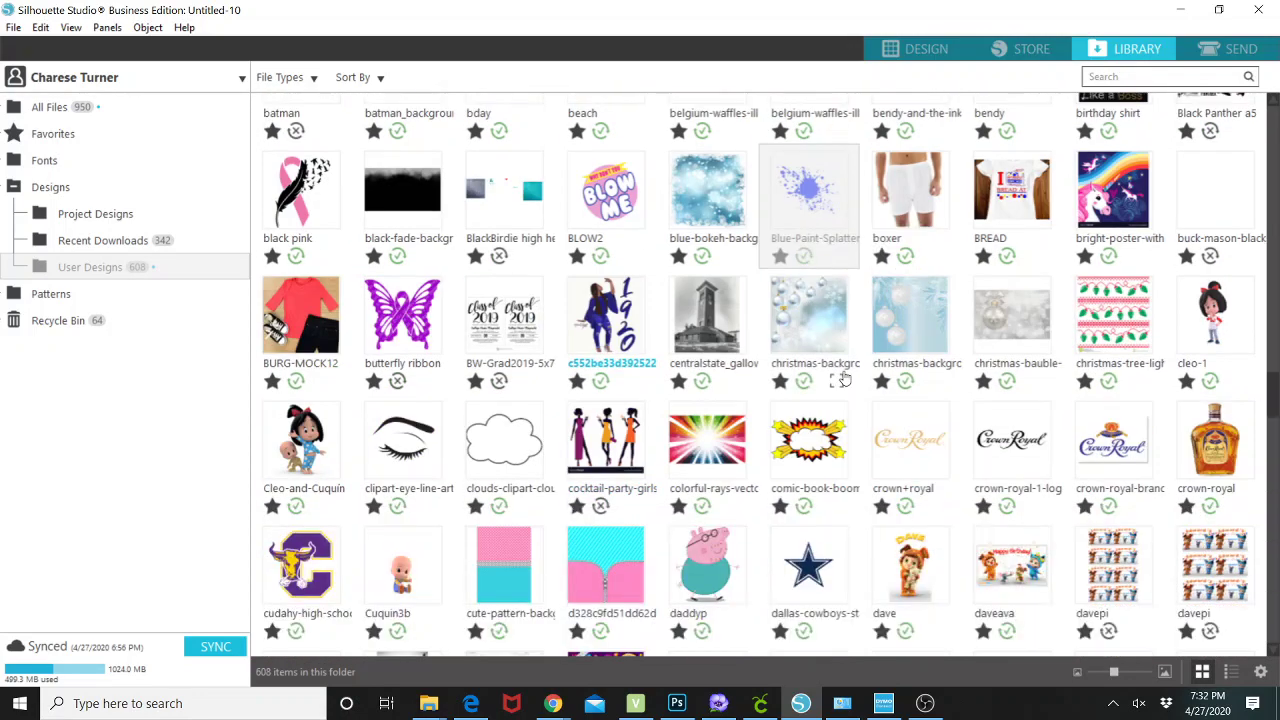
scroll(843, 380, down, 3)
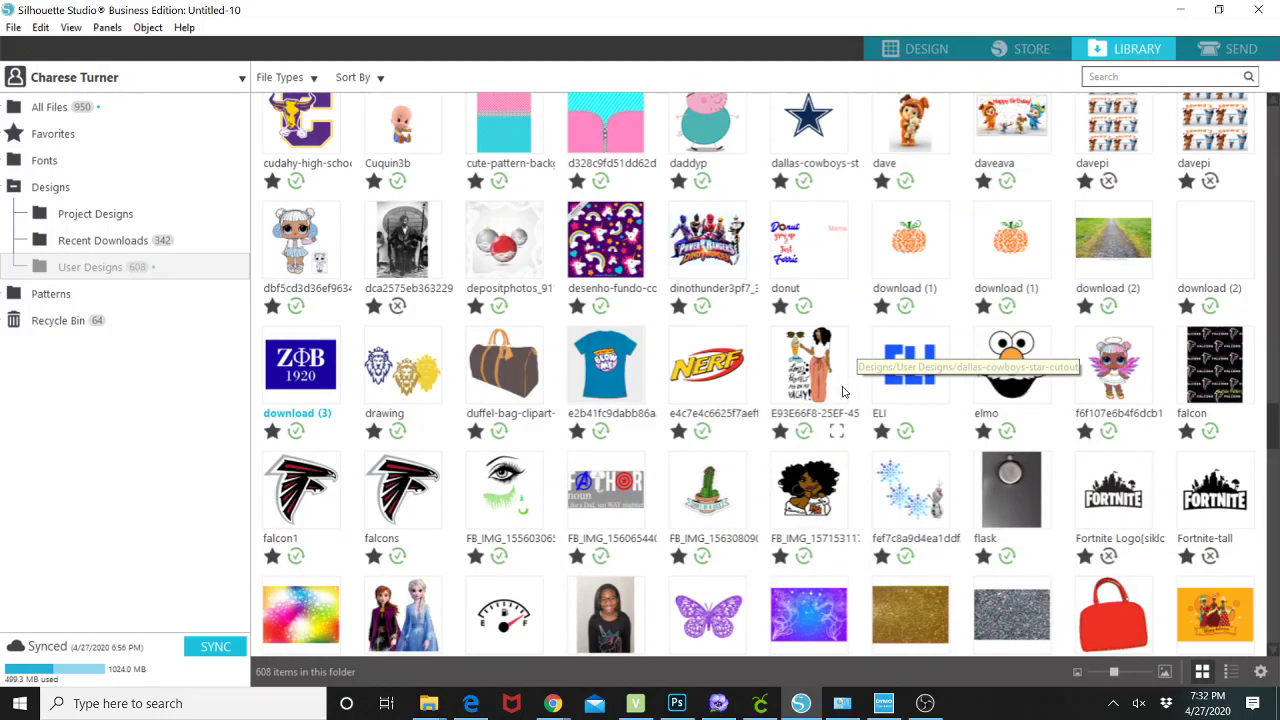
scroll(843, 392, down, 9)
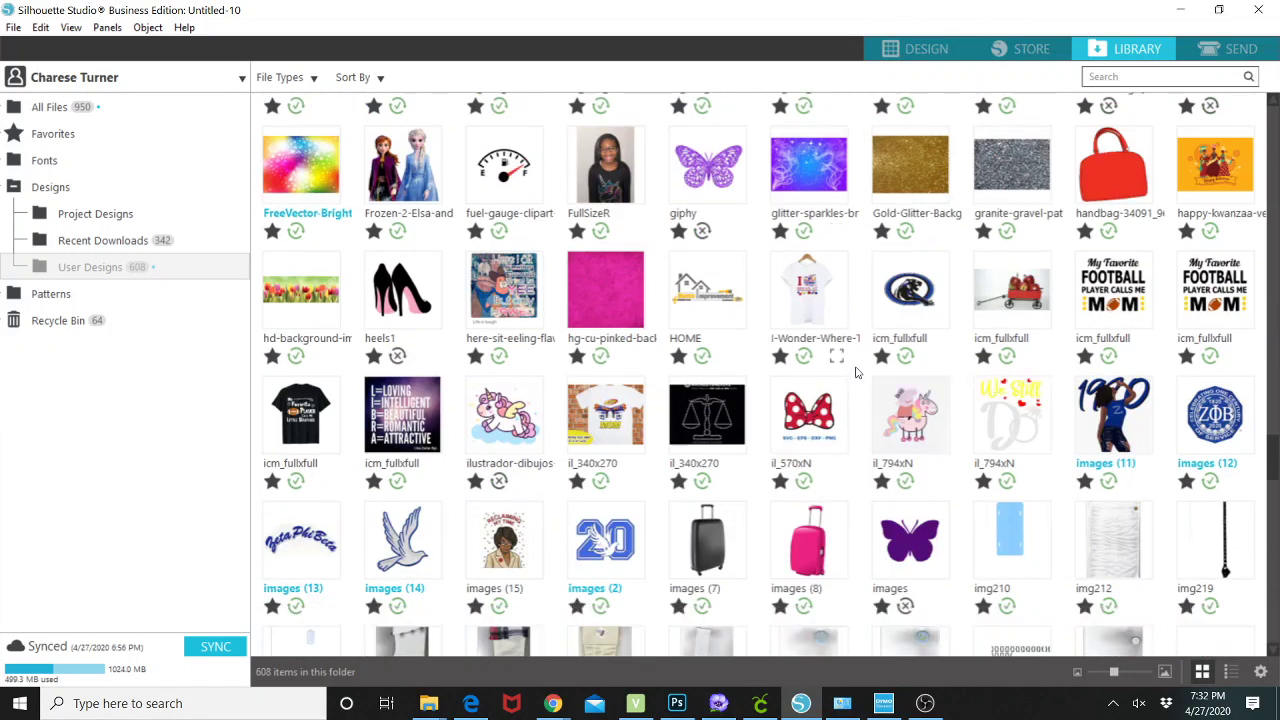
scroll(855, 374, down, 4)
scroll(855, 378, down, 8)
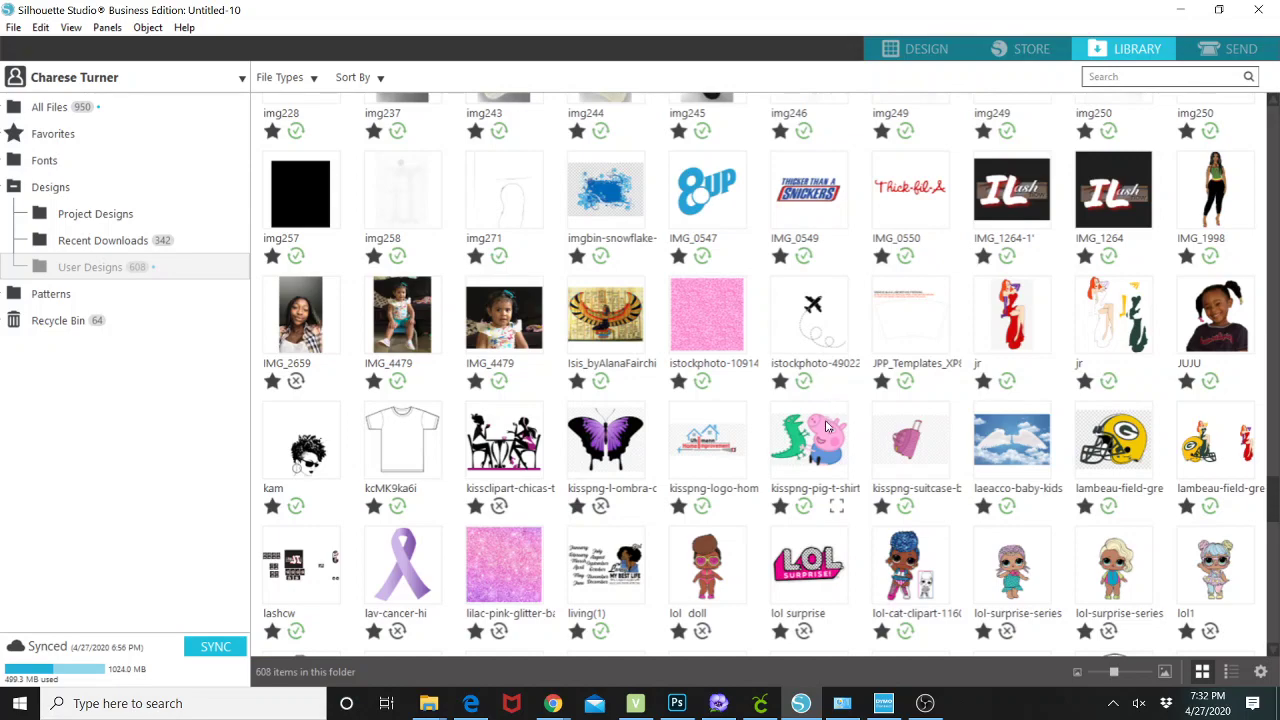
scroll(818, 448, down, 6)
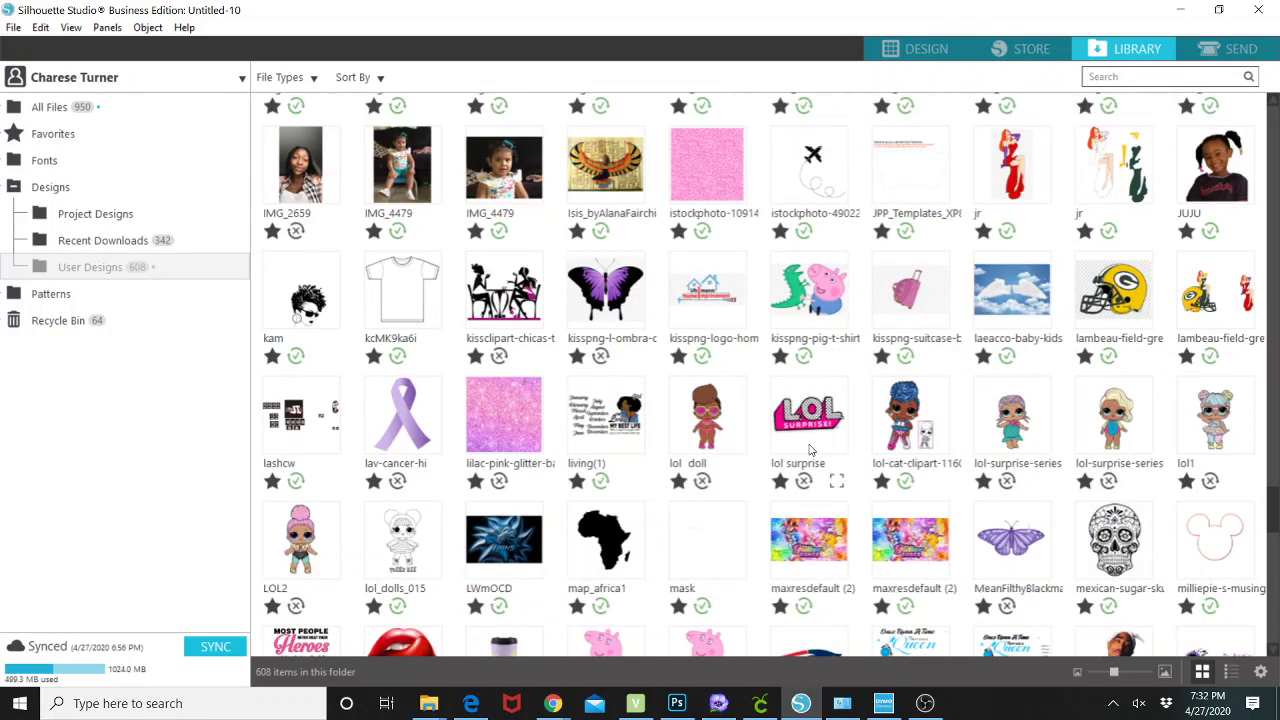
scroll(812, 450, down, 3)
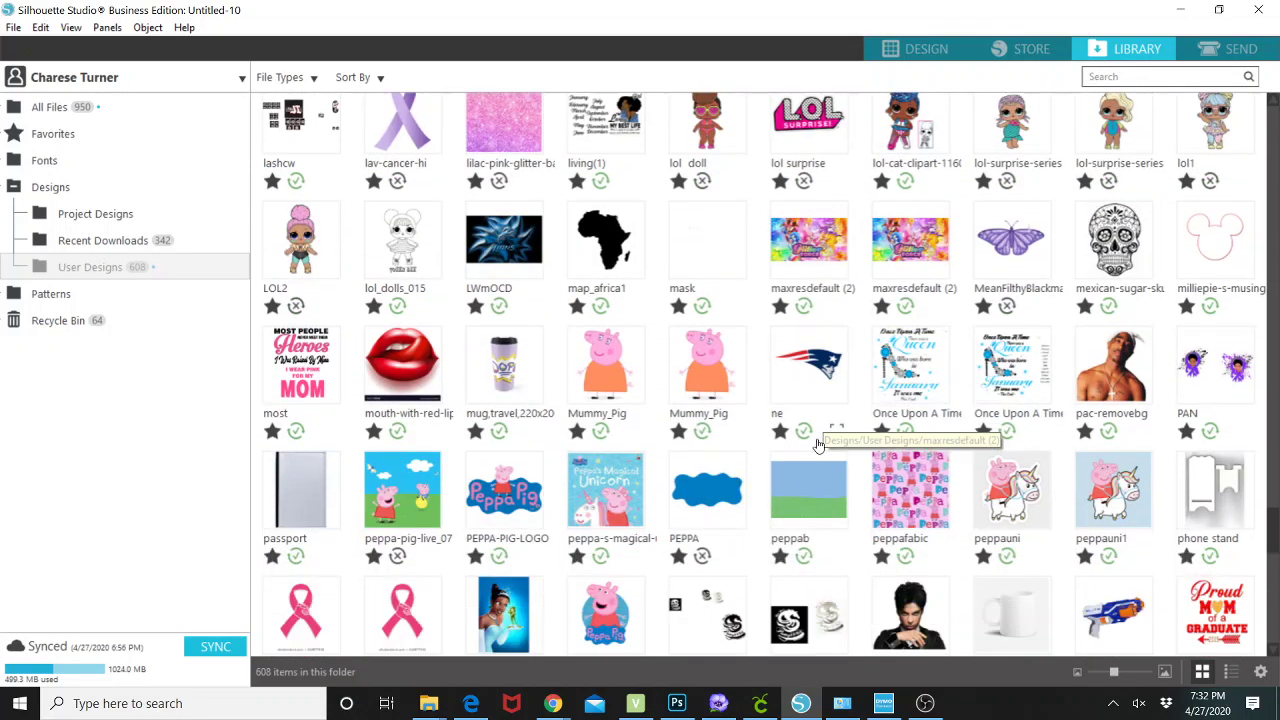
Step: Open the peppab background design, enlarge it to about 19.8 × 14.85 in and centre it over the page
click(815, 516)
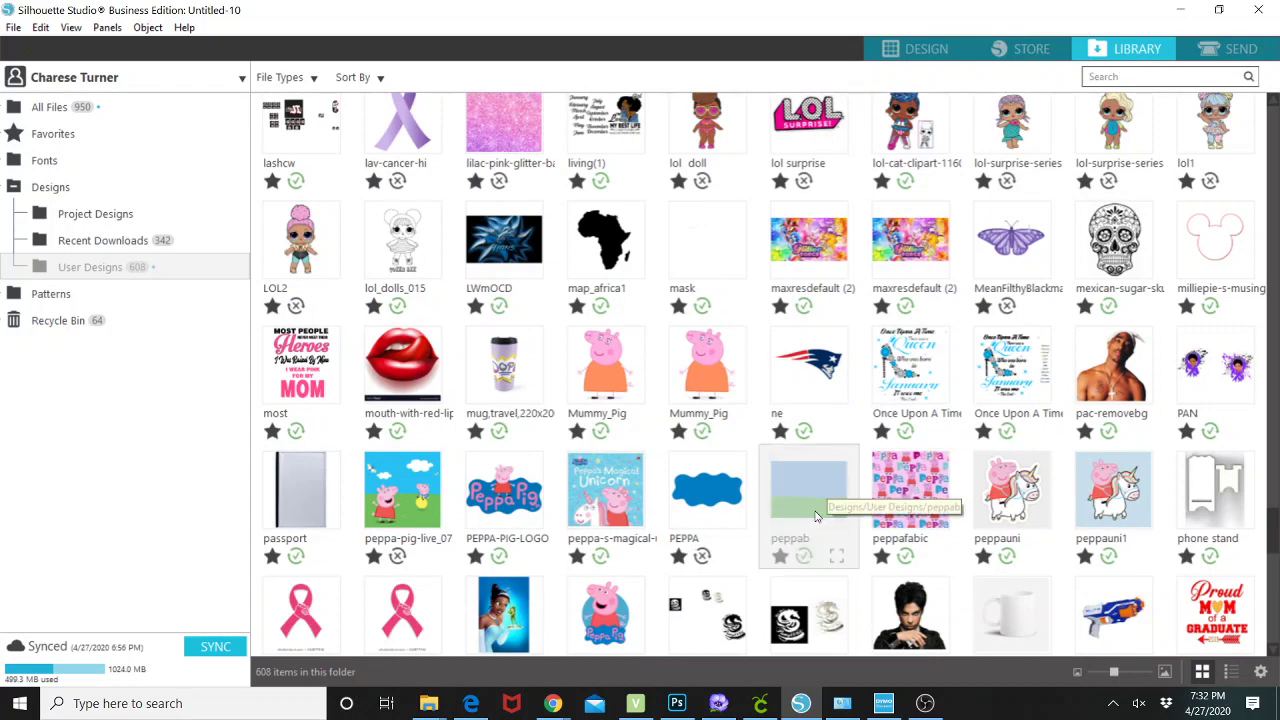
double_click(815, 516)
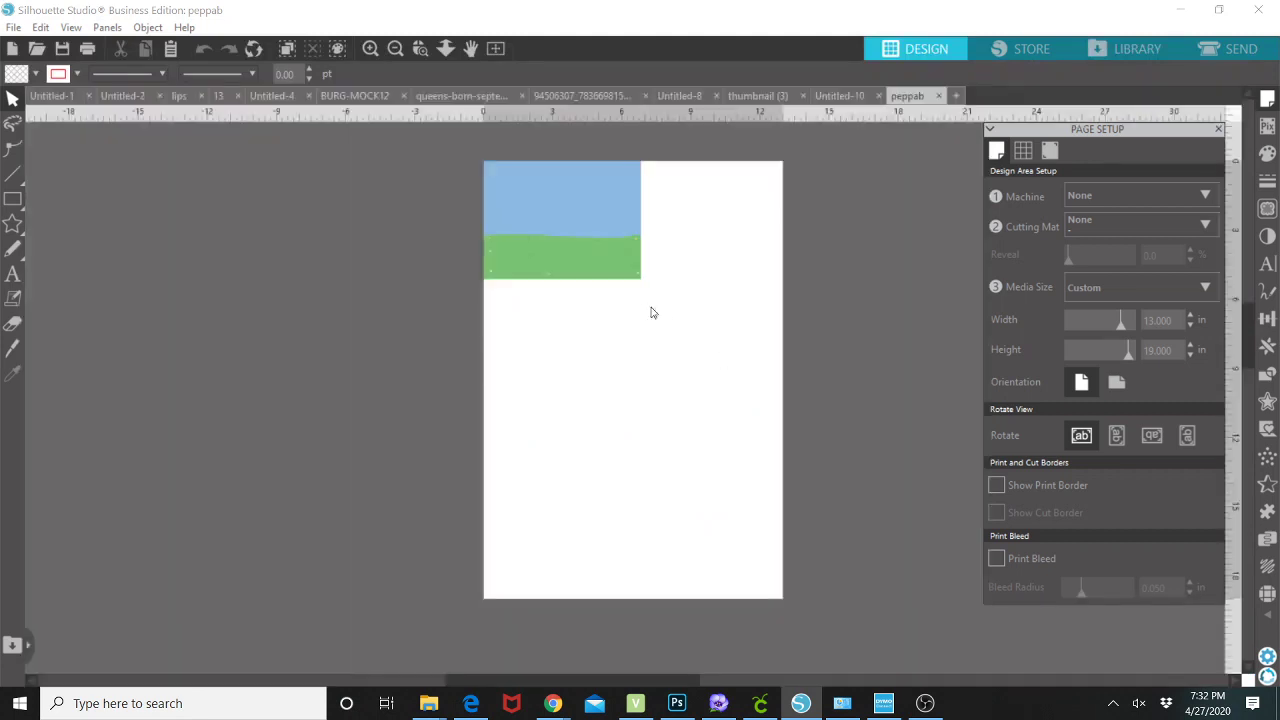
click(632, 272)
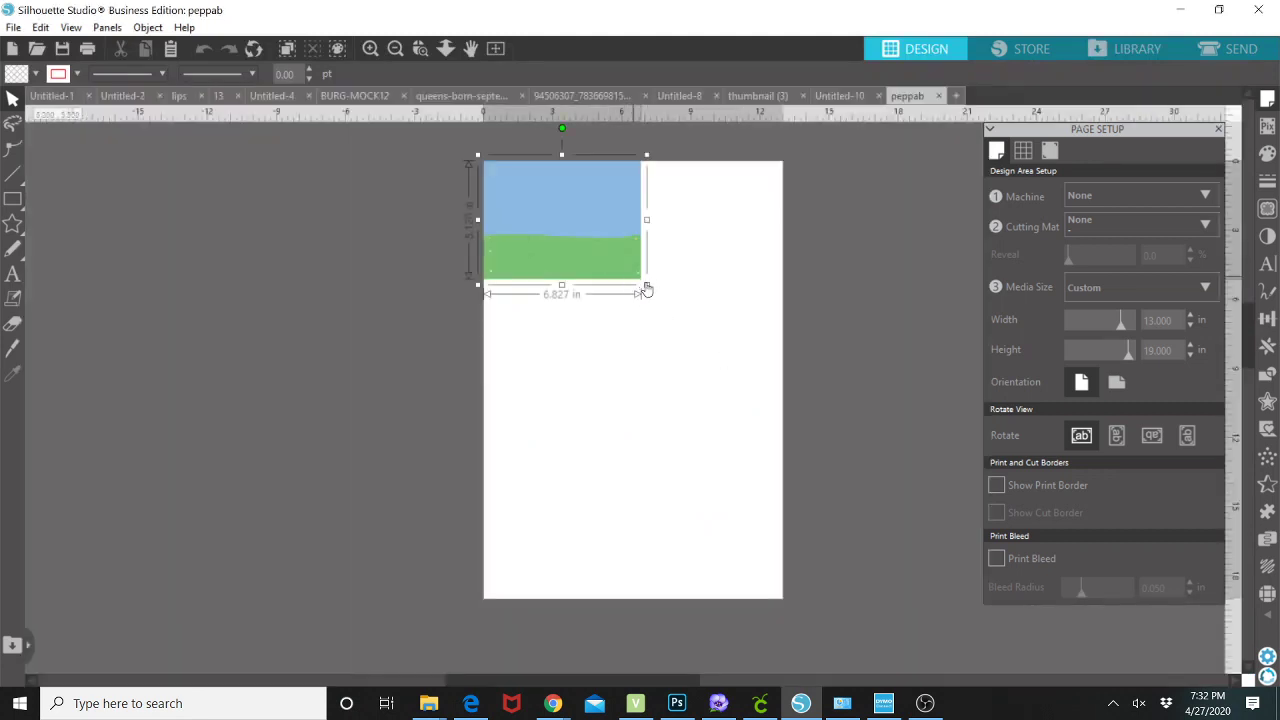
drag(647, 287, 904, 565)
drag(863, 471, 786, 500)
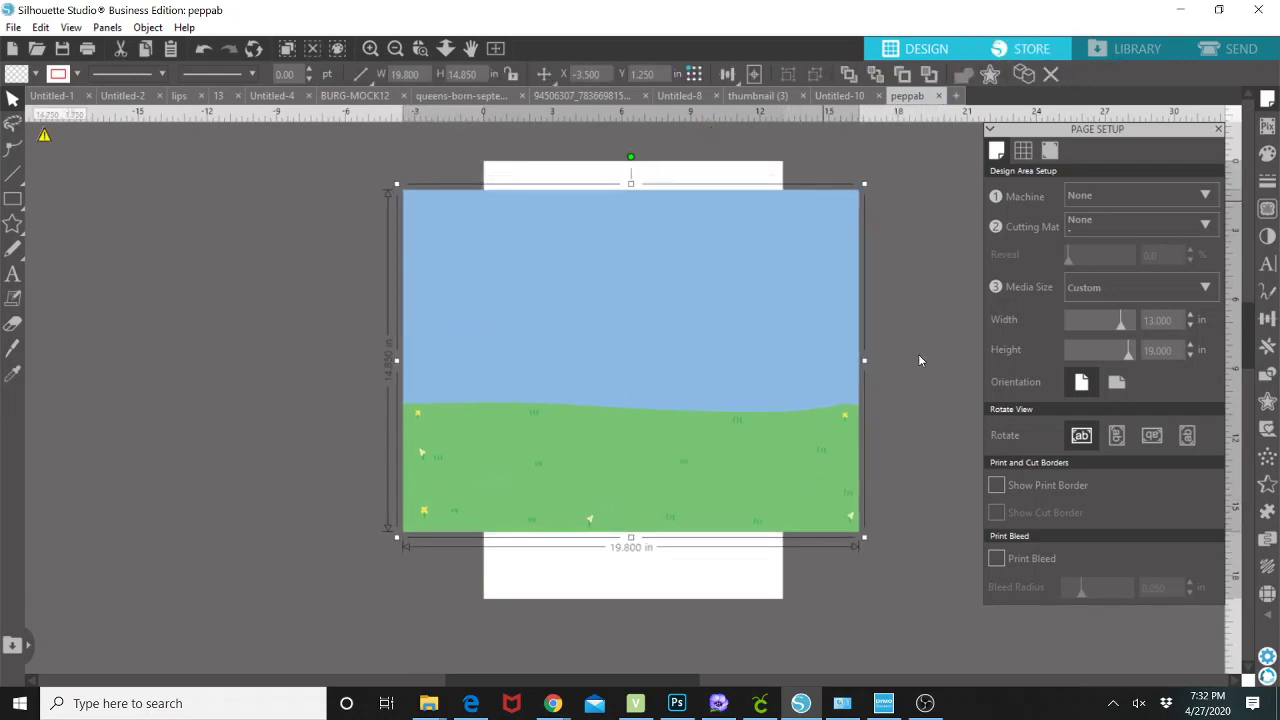
click(1106, 52)
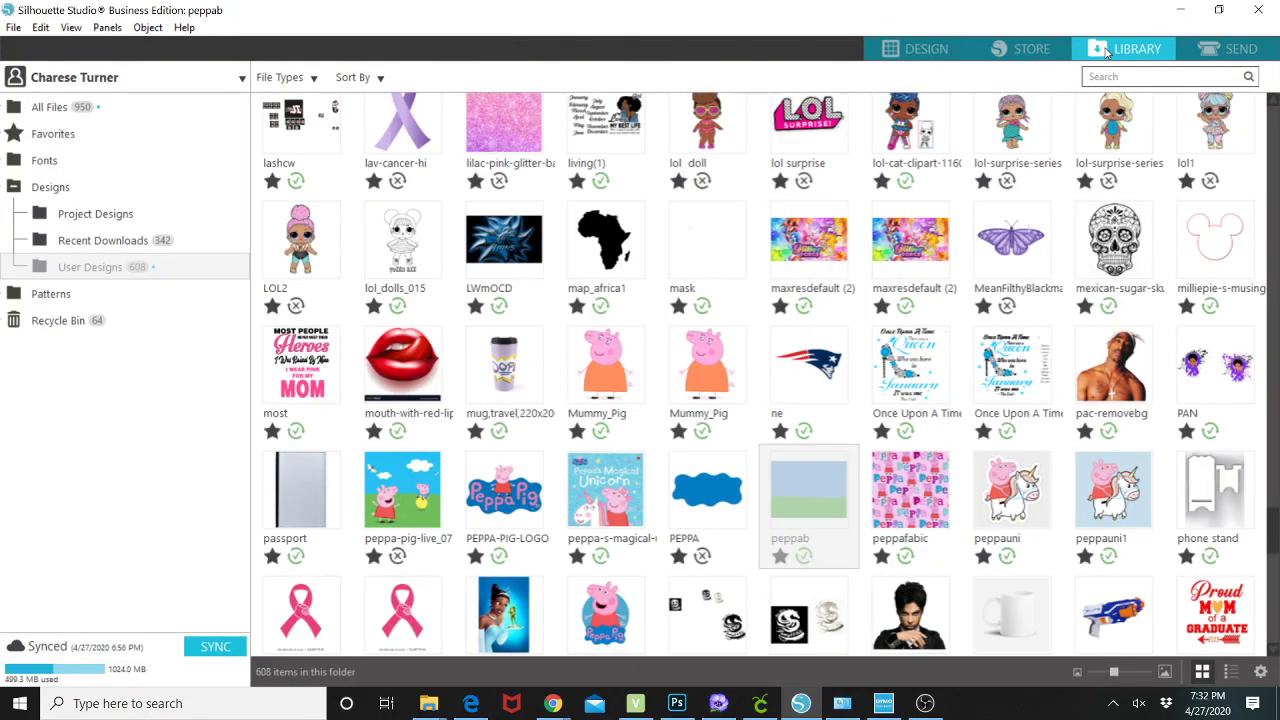
scroll(872, 418, down, 1)
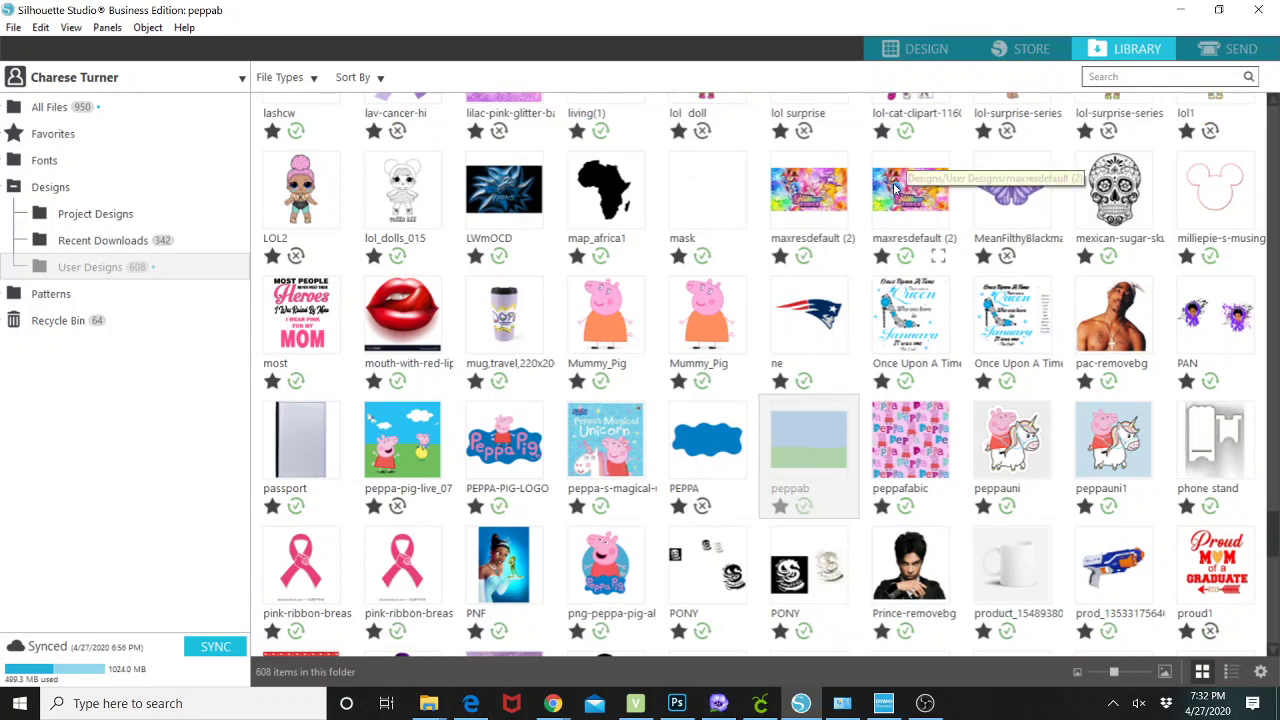
click(722, 453)
right_click(722, 453)
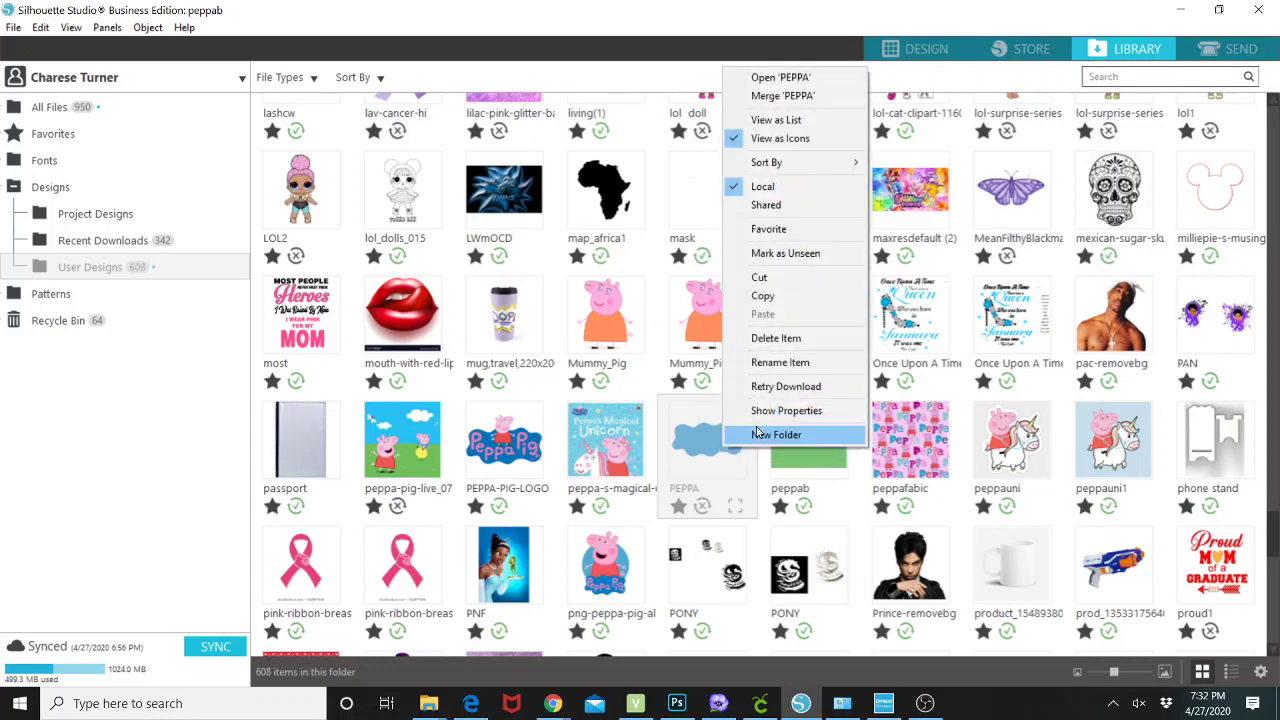
drag(770, 105, 770, 105)
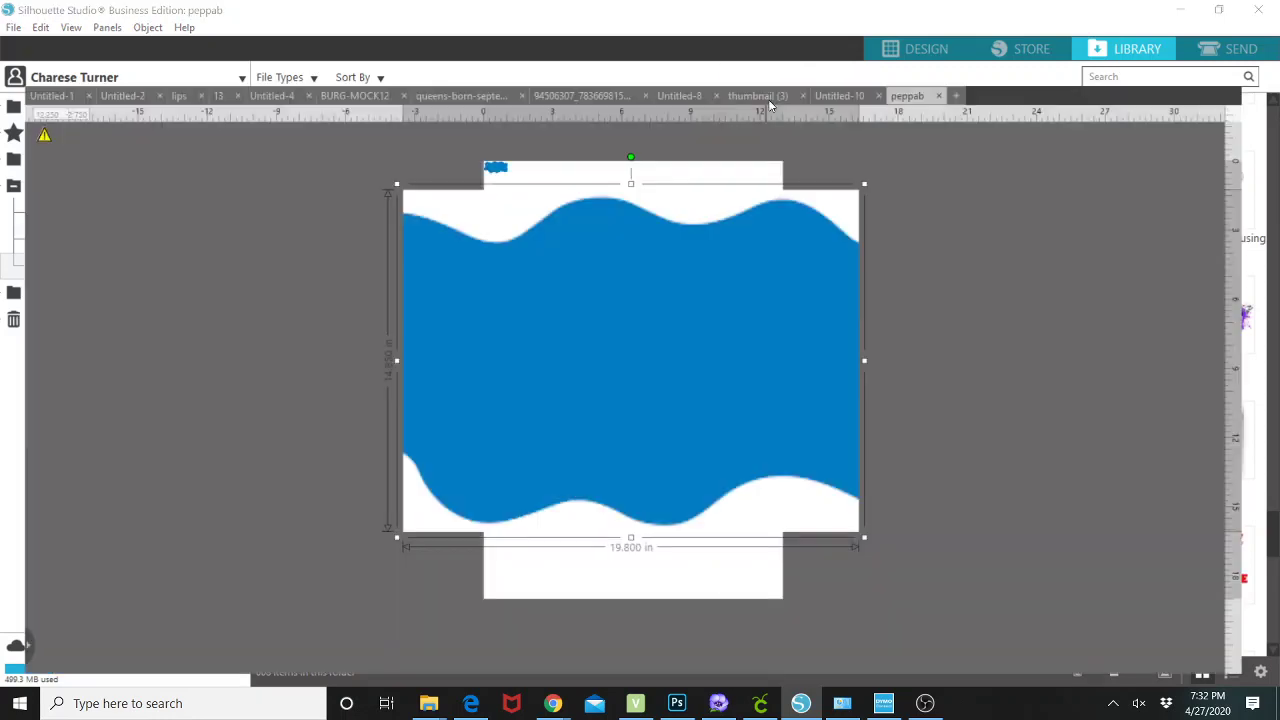
drag(654, 320, 513, 370)
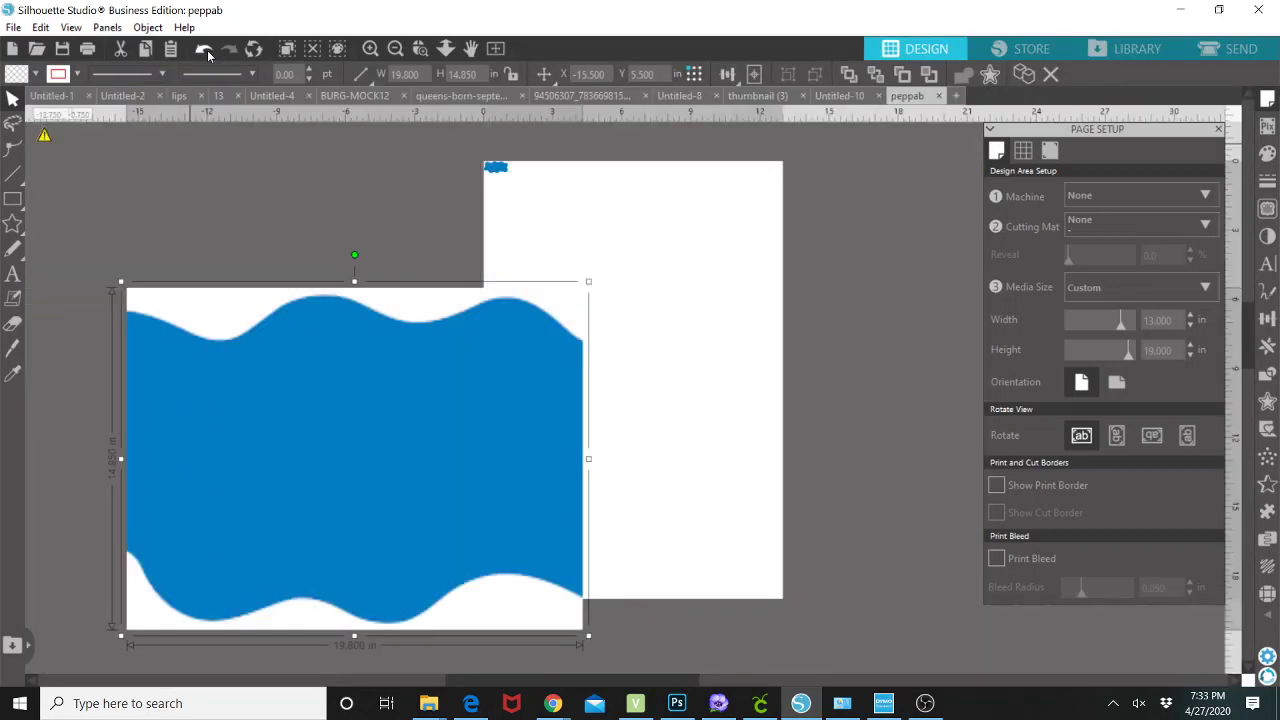
click(205, 52)
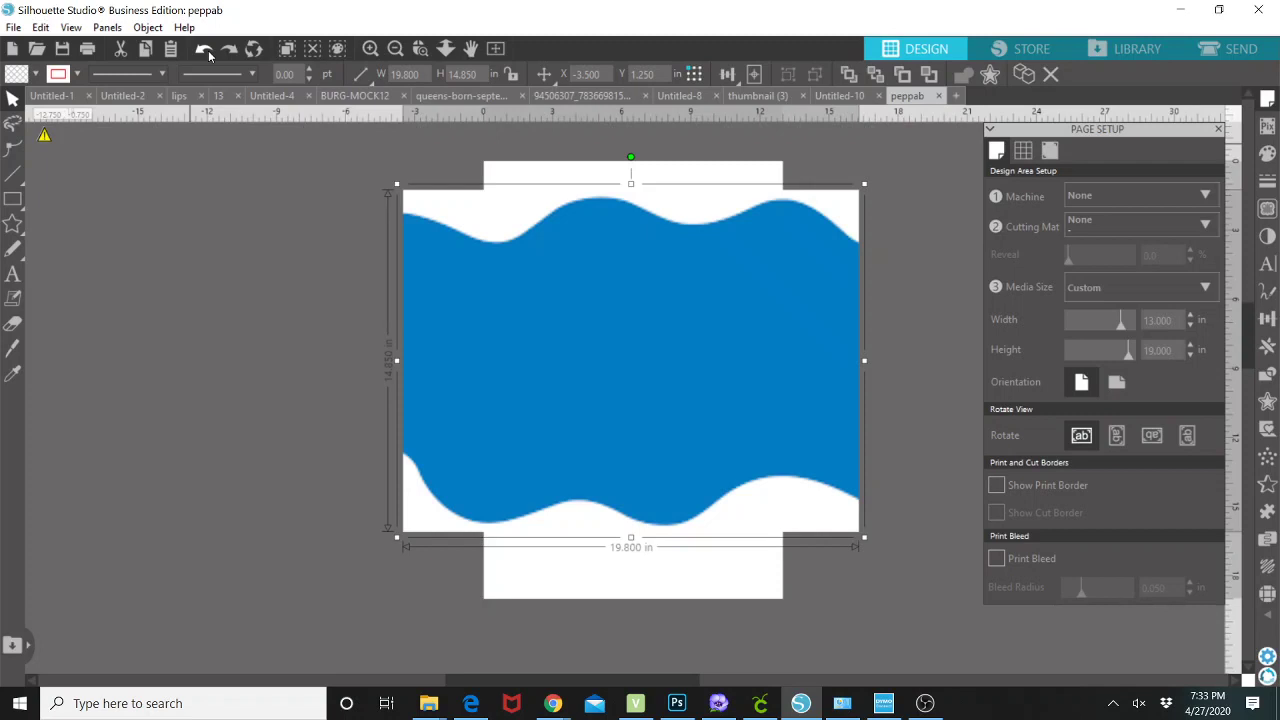
click(207, 52)
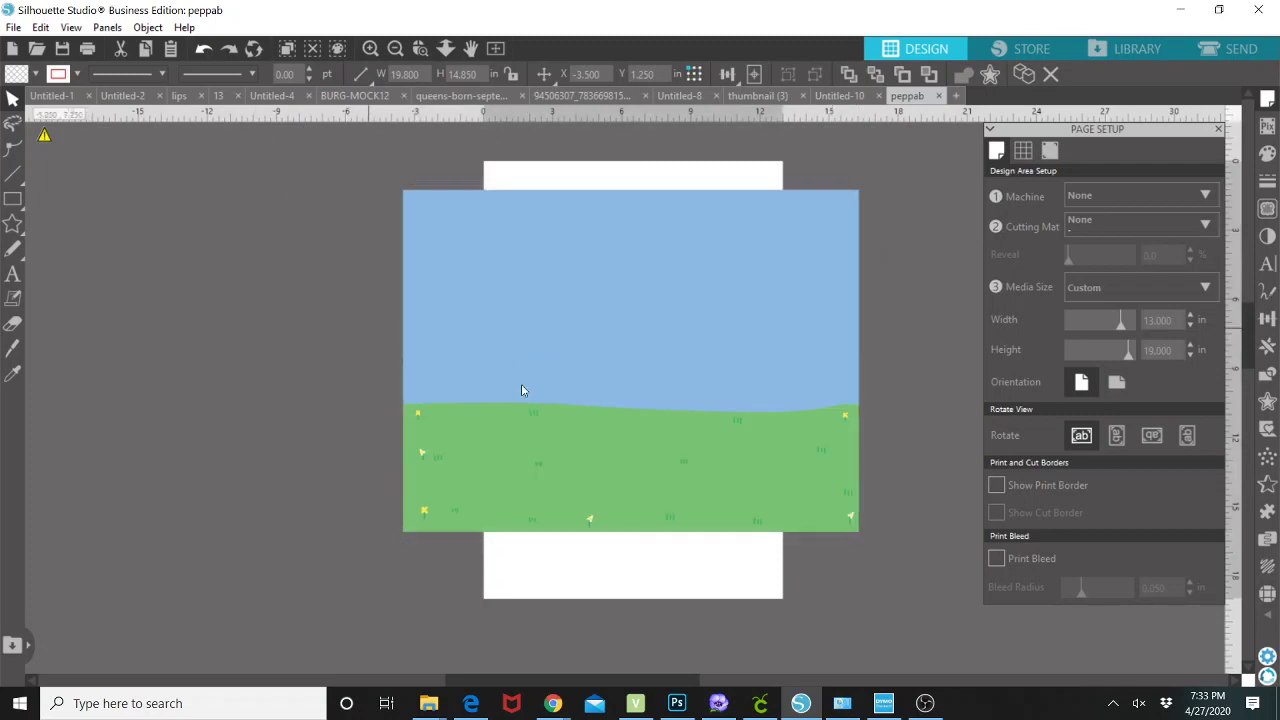
Step: Merge the blue cloud design PEPPA from the library into the peppab document
click(1131, 50)
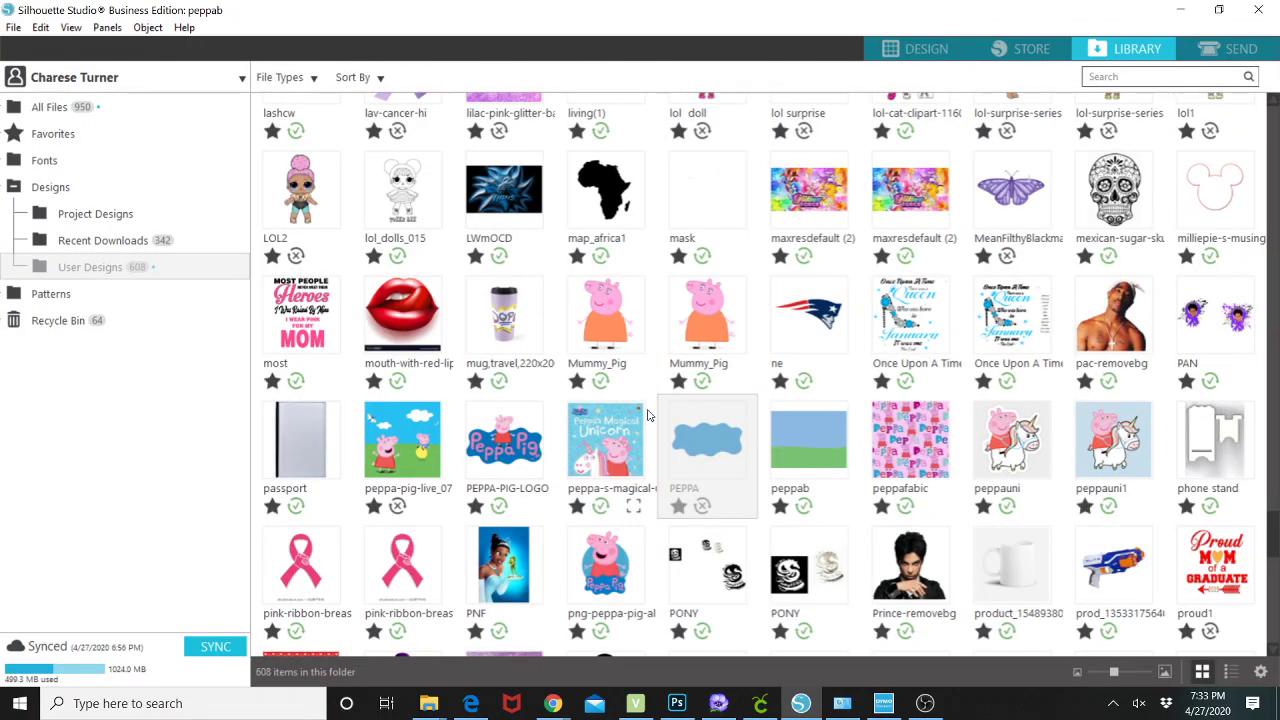
right_click(677, 444)
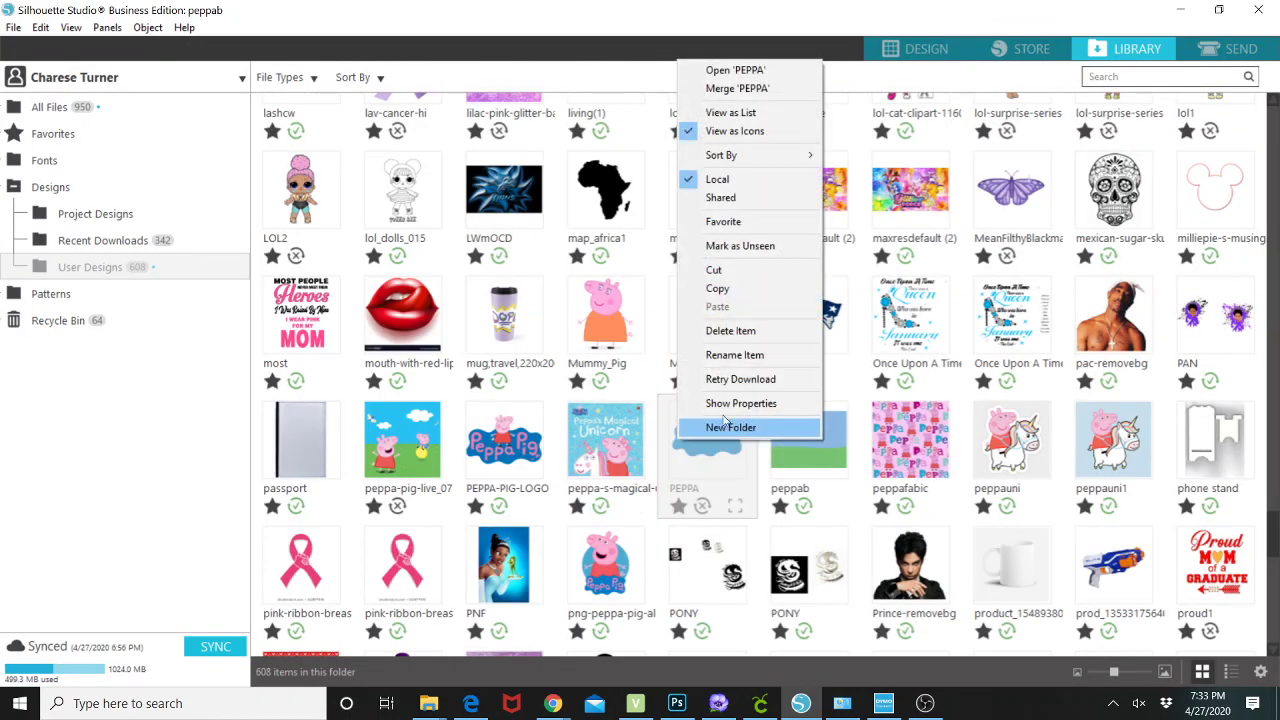
click(747, 100)
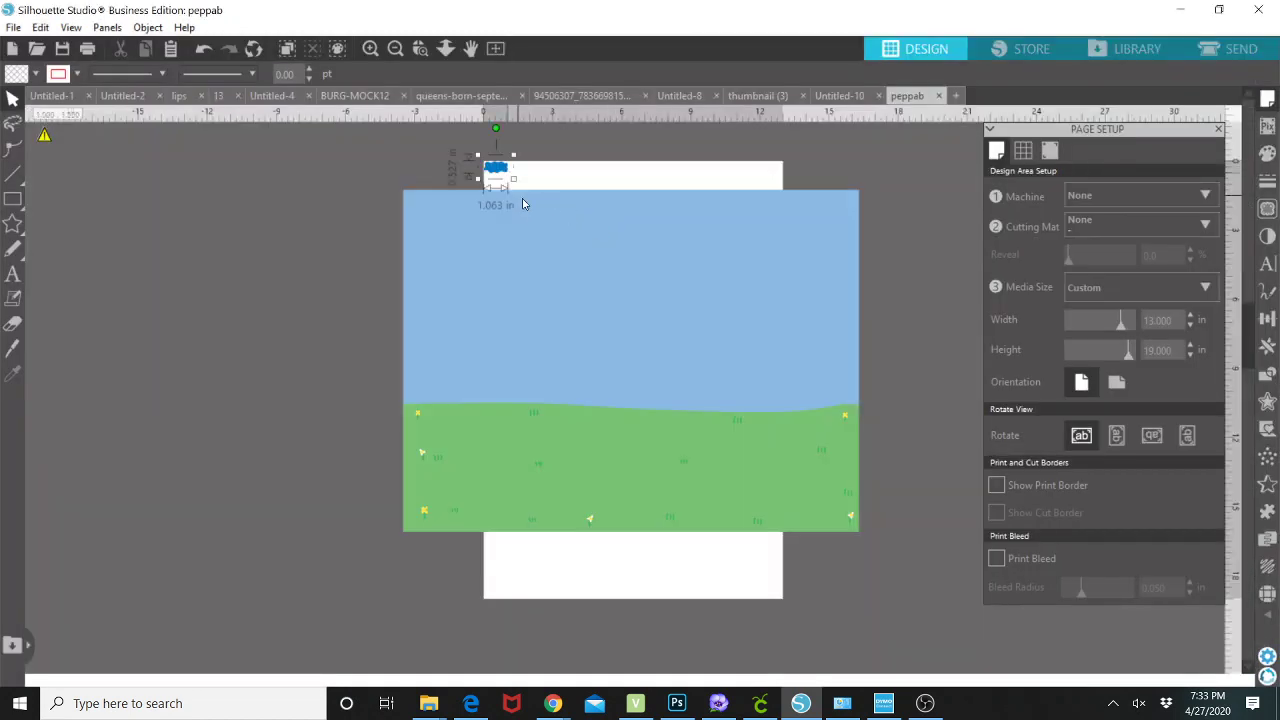
Step: Enlarge the blue cloud to about 7.39 × 3.66 in and move it off the page, left of the background
click(512, 185)
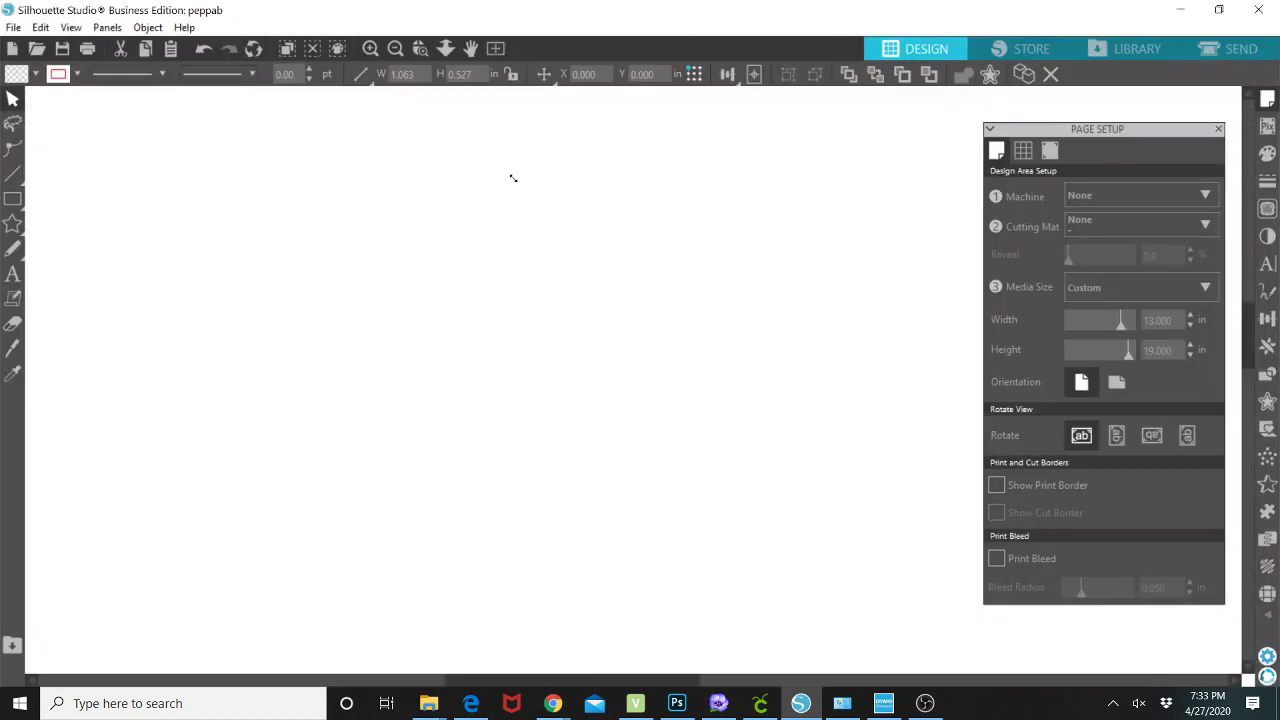
drag(512, 178, 644, 290)
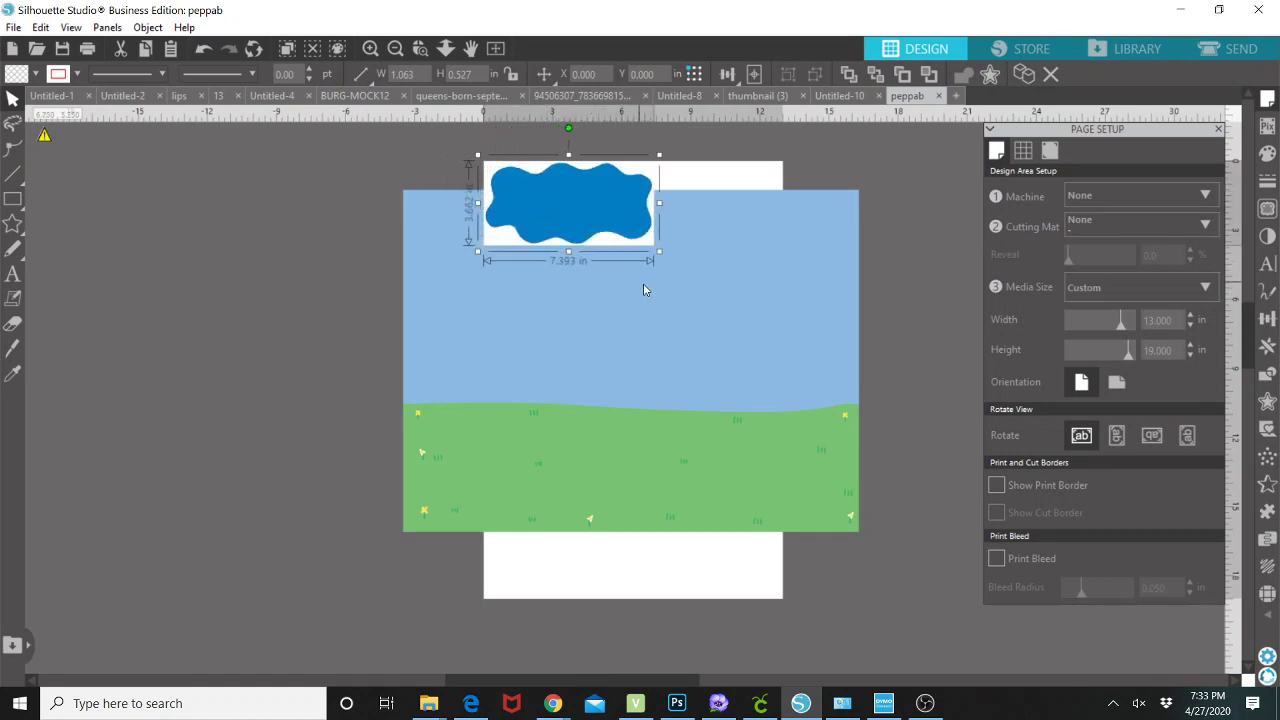
drag(602, 212, 303, 327)
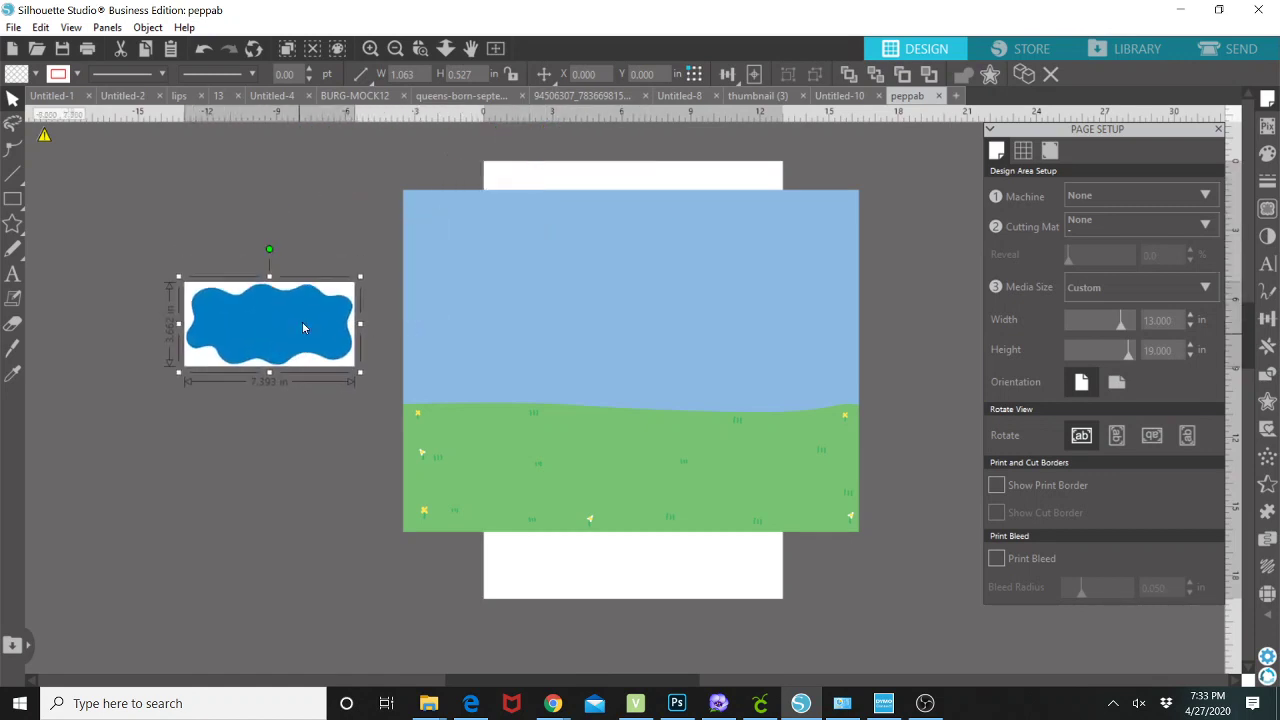
click(284, 227)
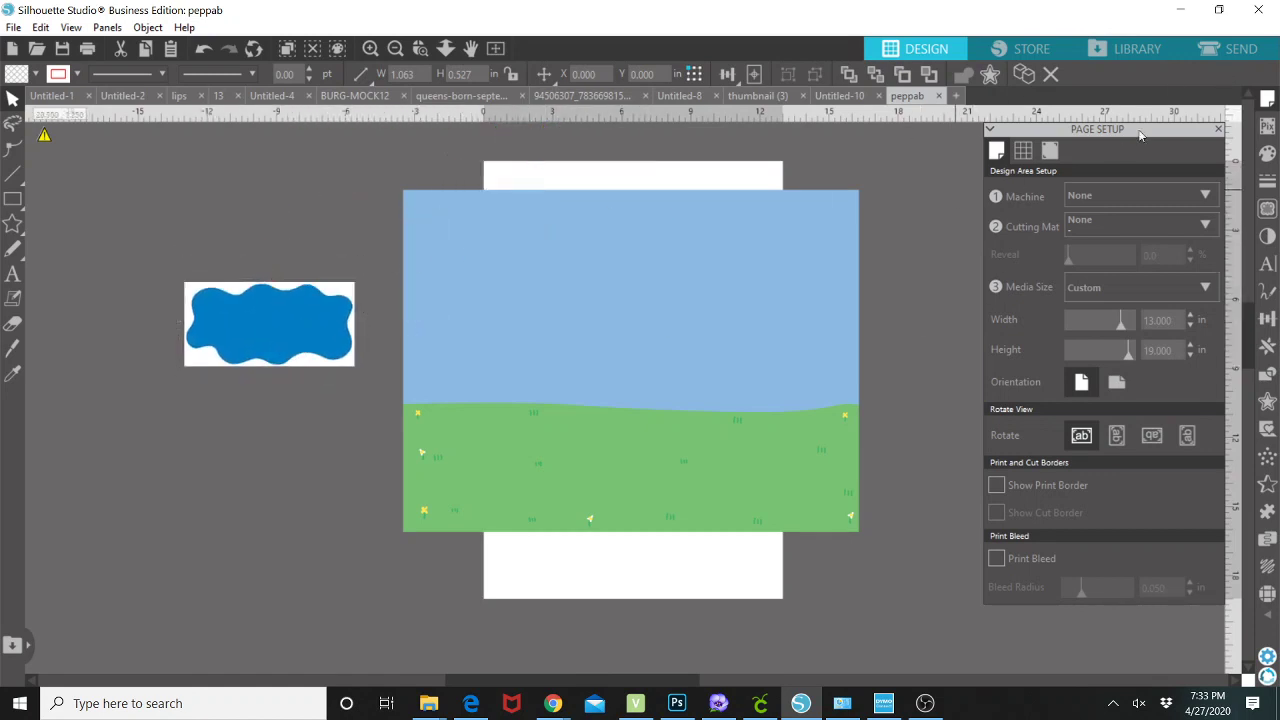
Step: Browse the rest of the User Designs library for more designs that suit the Peppa Pig theme
click(1124, 54)
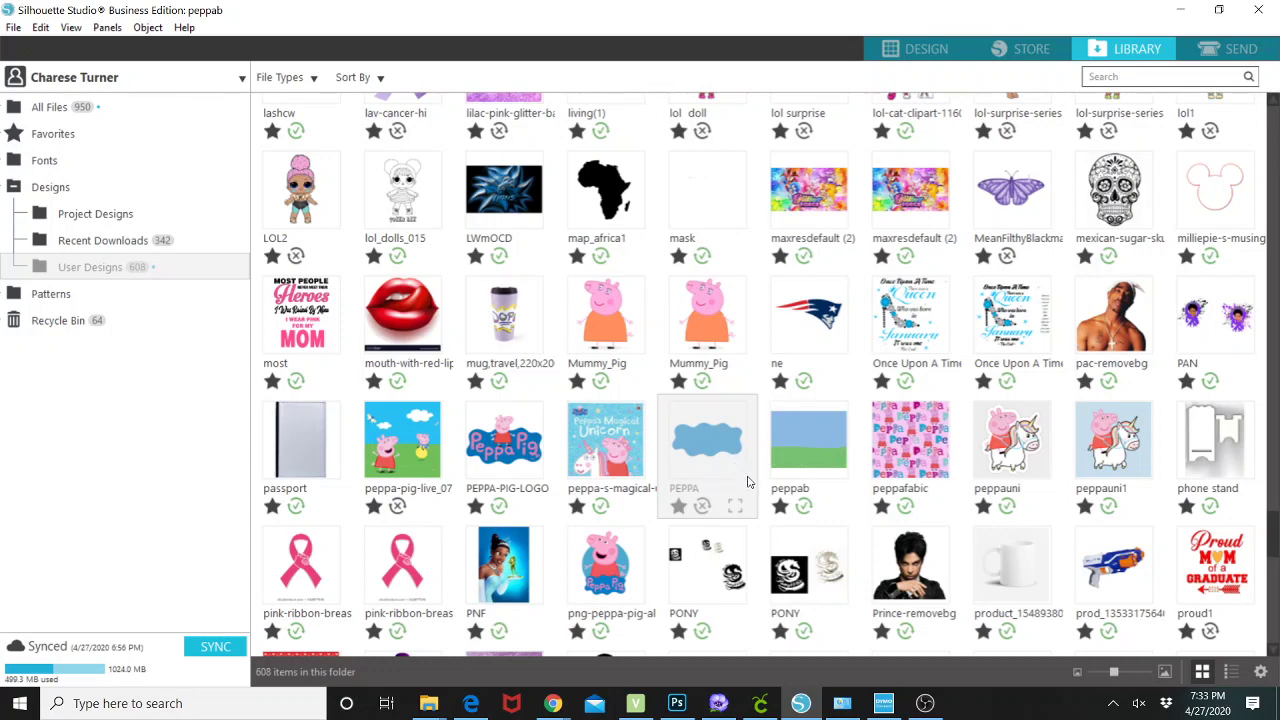
scroll(770, 492, down, 1)
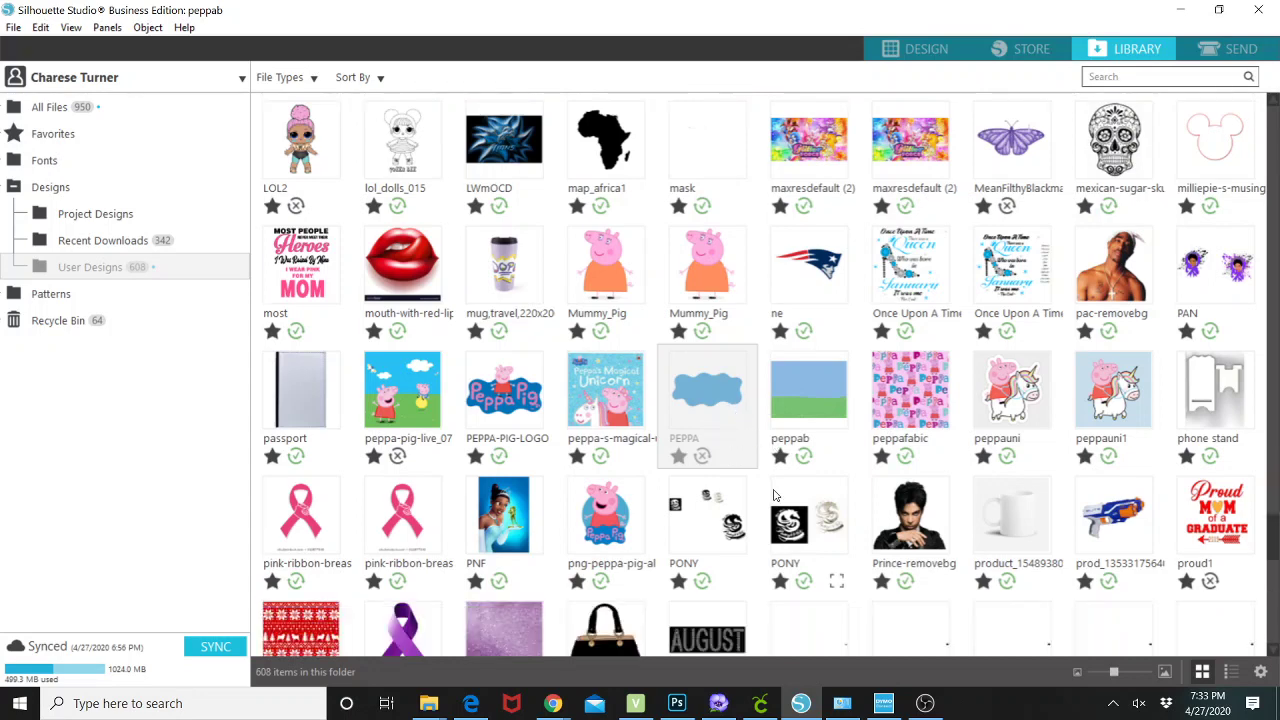
scroll(776, 494, down, 3)
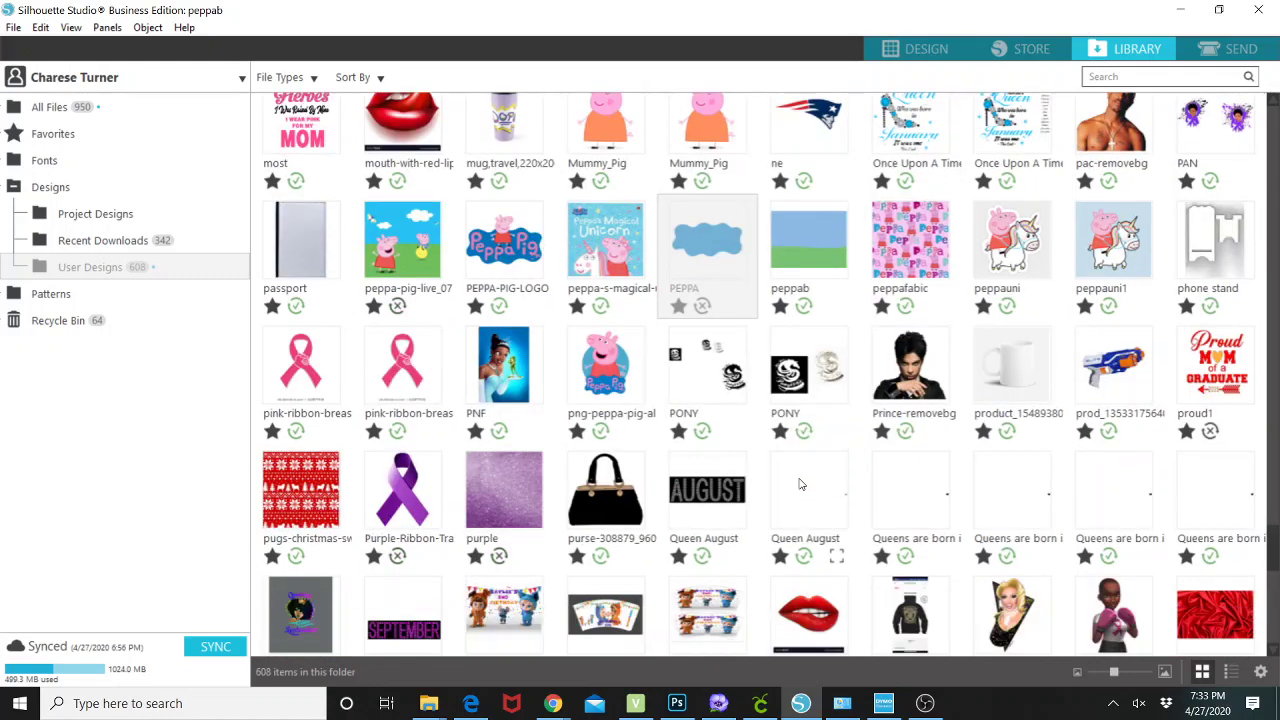
scroll(805, 486, down, 4)
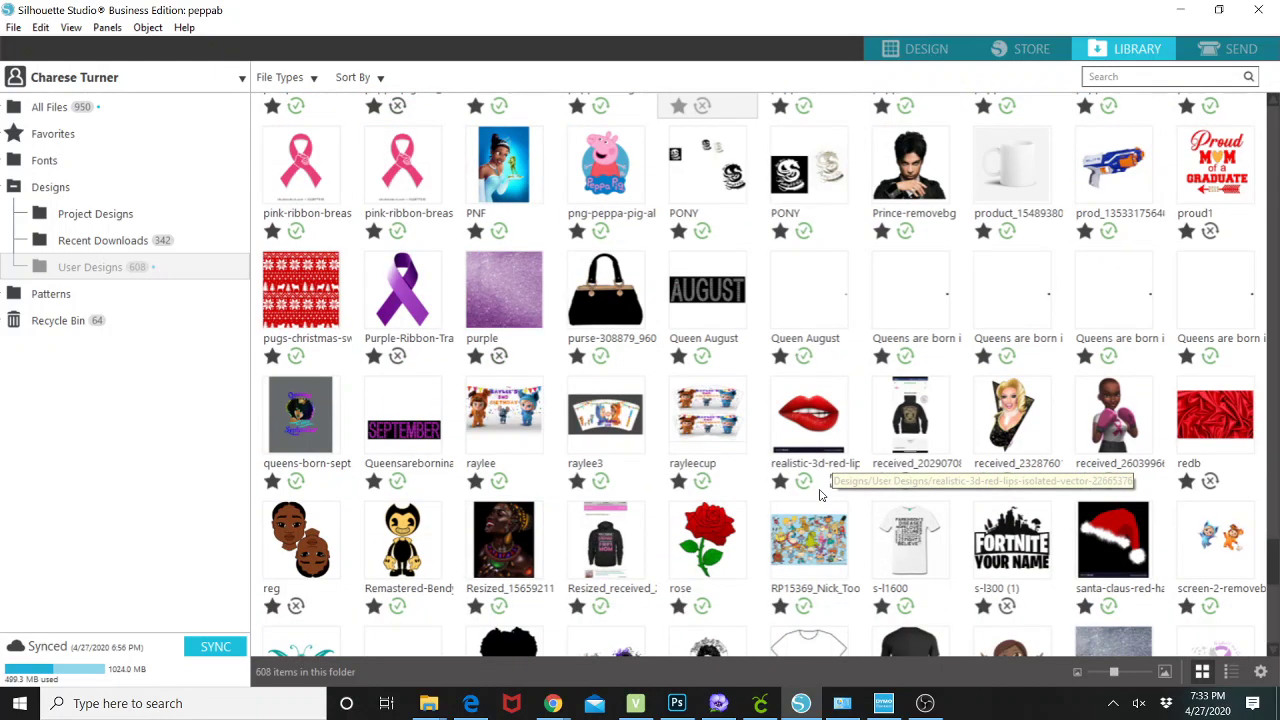
scroll(820, 494, down, 2)
scroll(822, 492, down, 3)
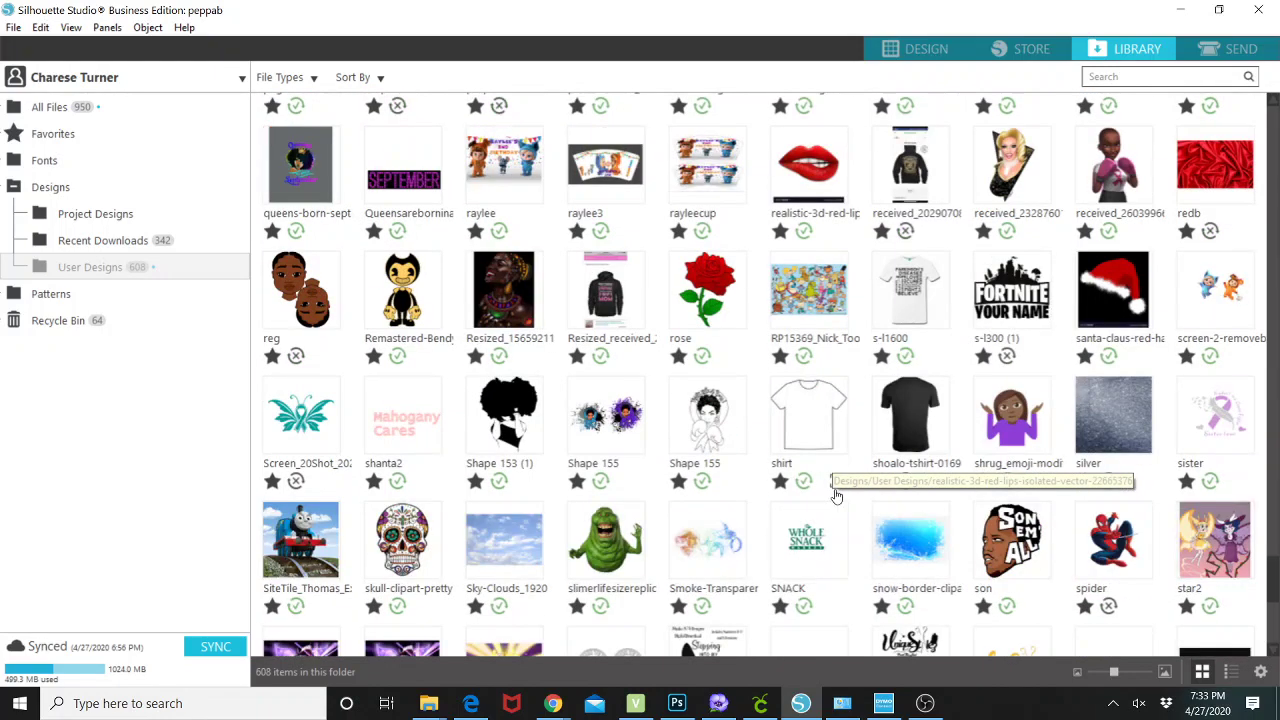
scroll(840, 495, down, 1)
scroll(843, 491, down, 4)
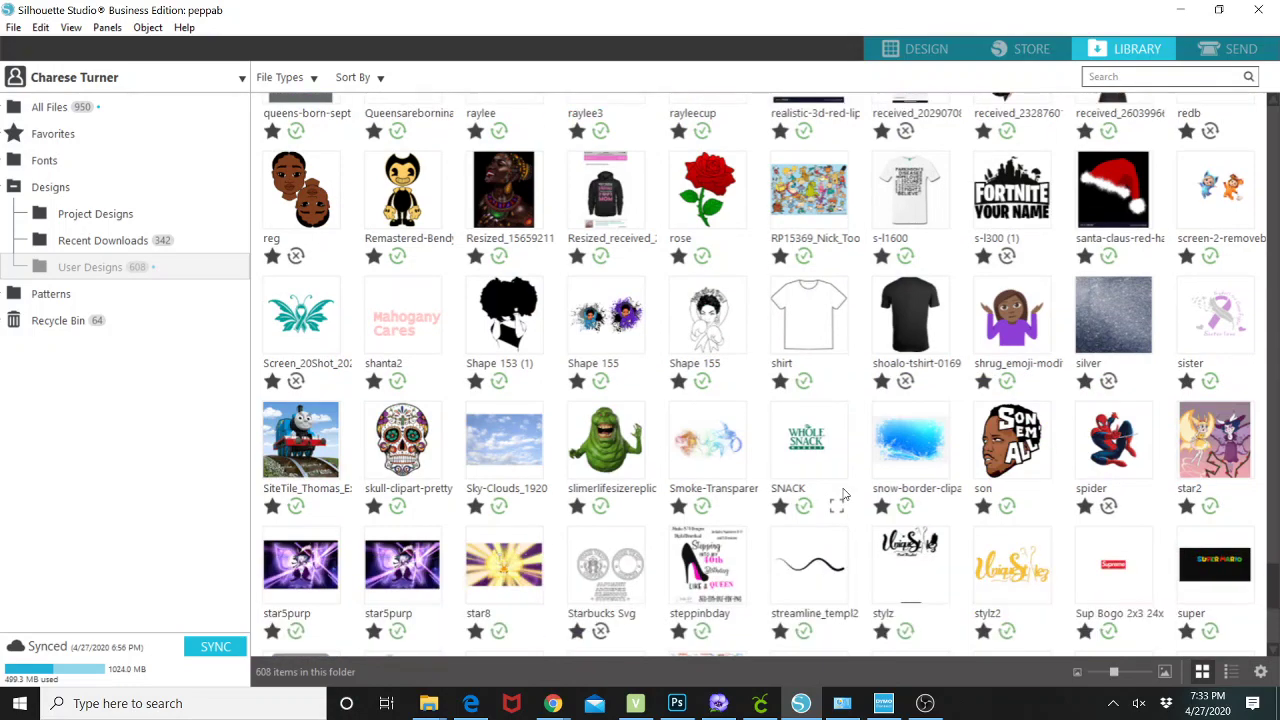
scroll(843, 489, down, 6)
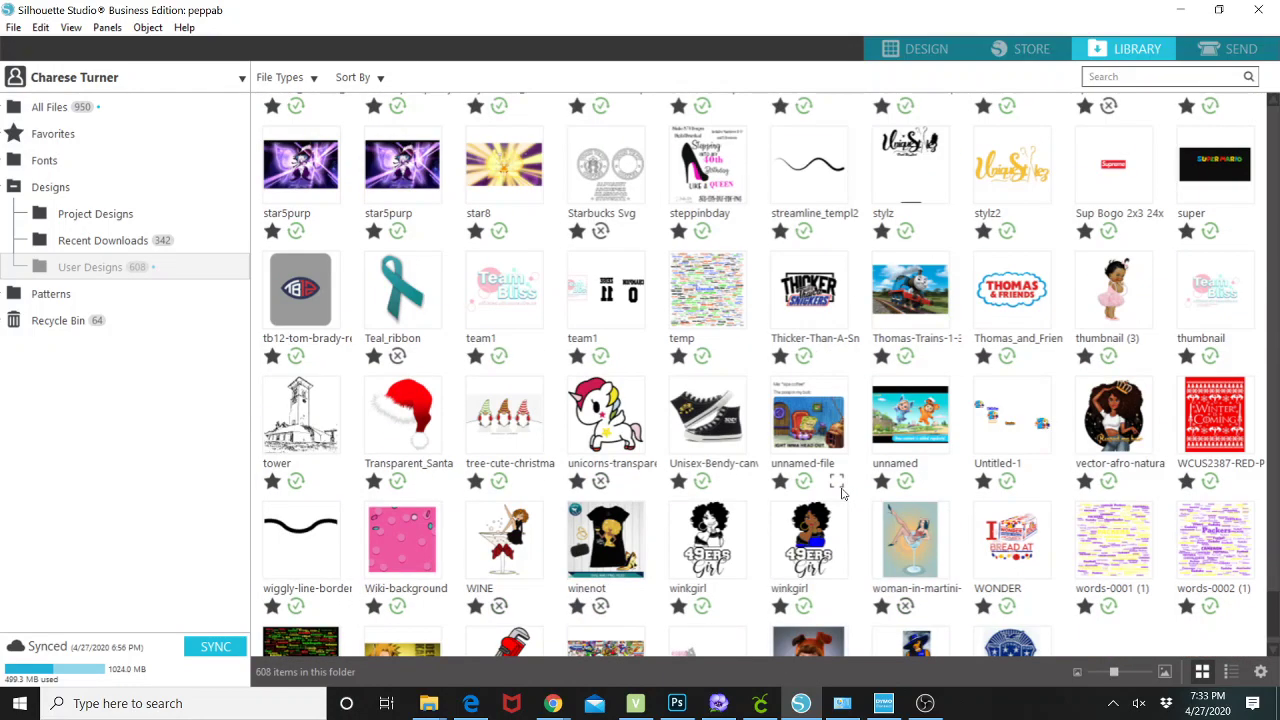
scroll(844, 491, down, 1)
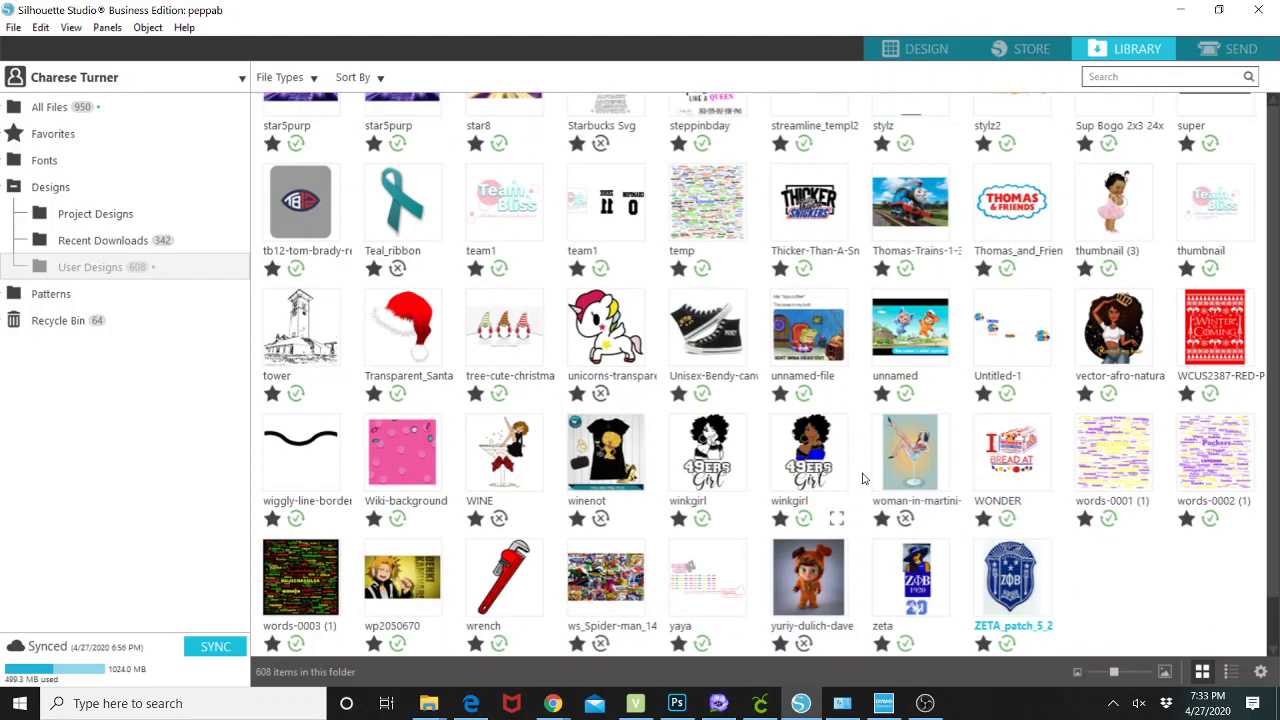
Step: Merge the peppauni unicorn design from the library into the document and move it off the page, below the blue cloud
scroll(930, 463, up, 15)
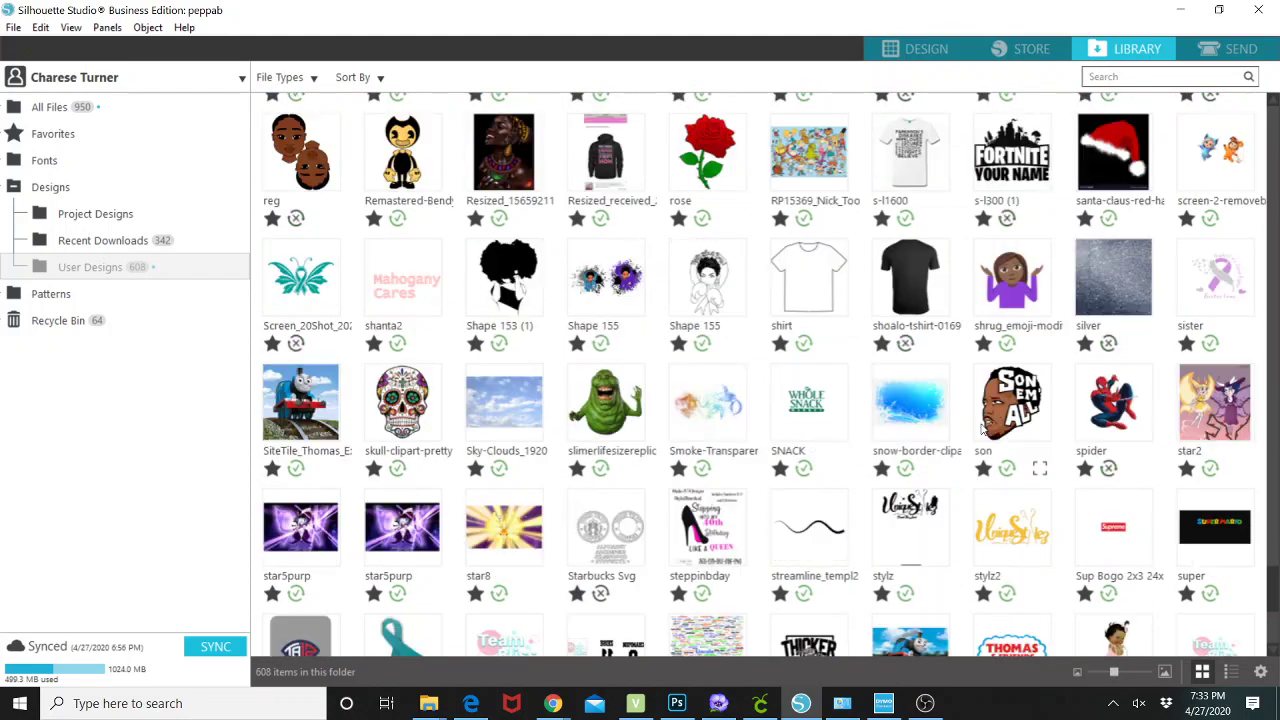
scroll(945, 375, up, 6)
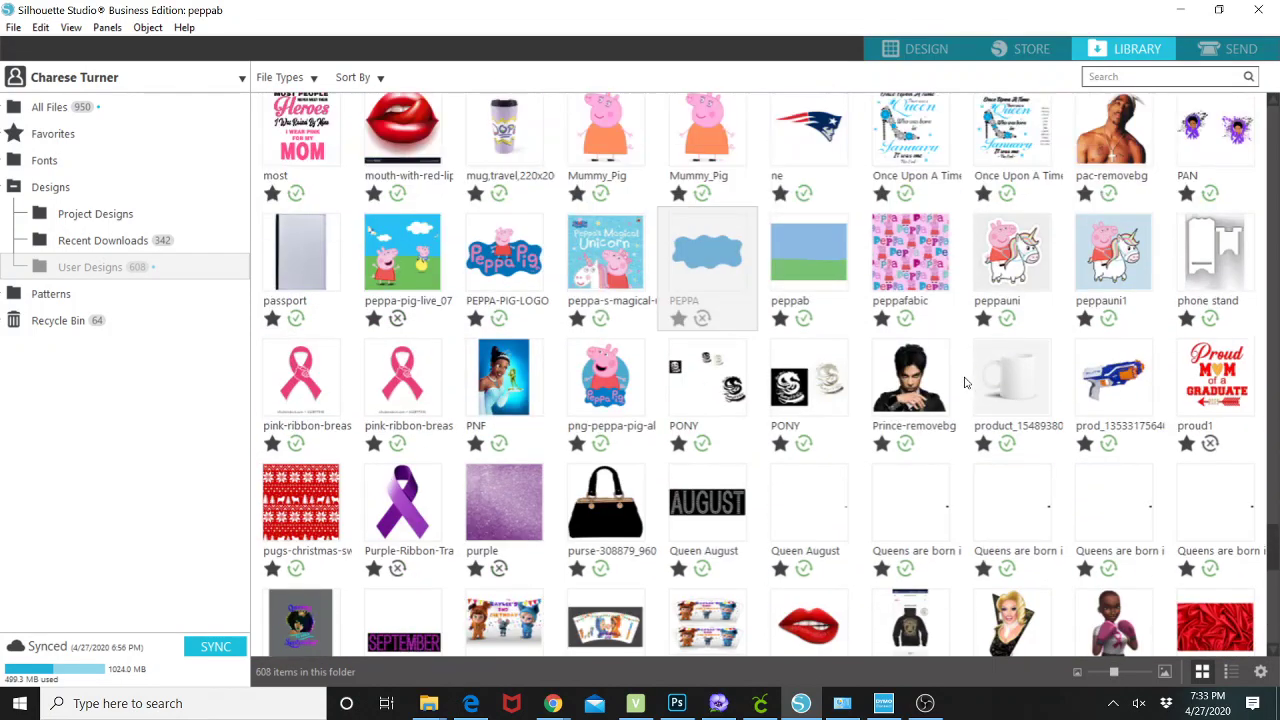
scroll(985, 379, up, 2)
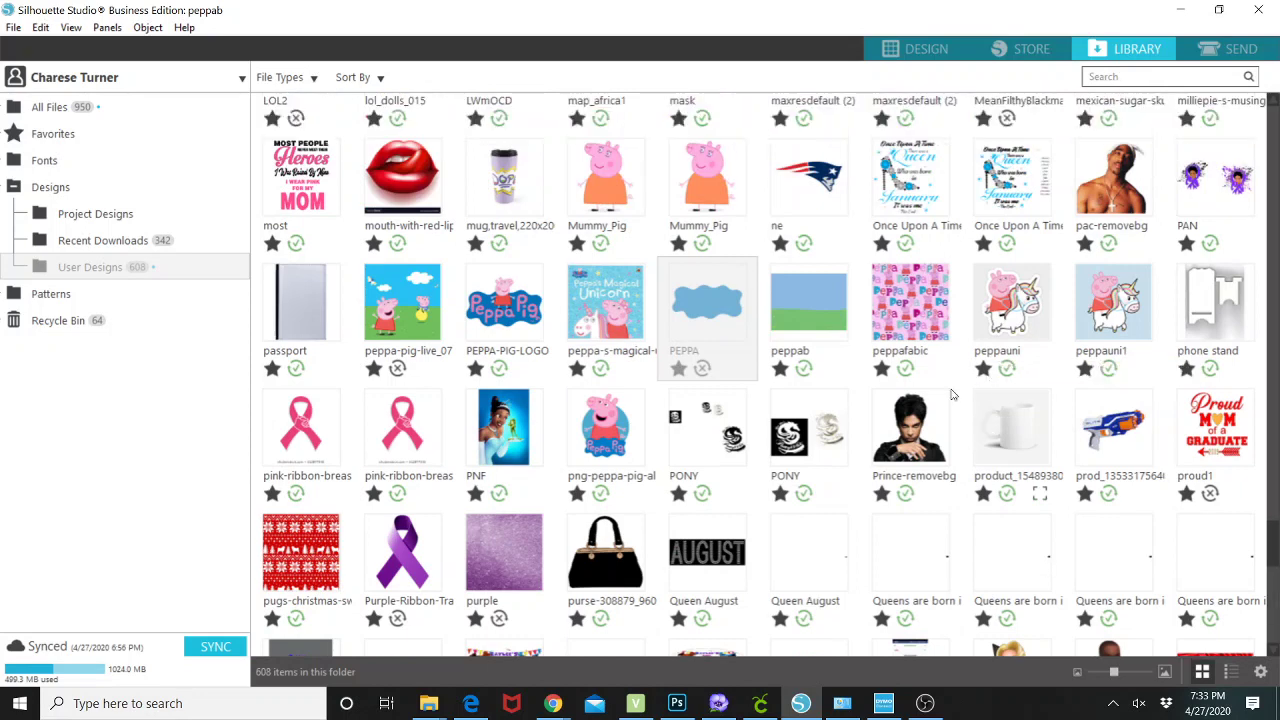
right_click(1010, 297)
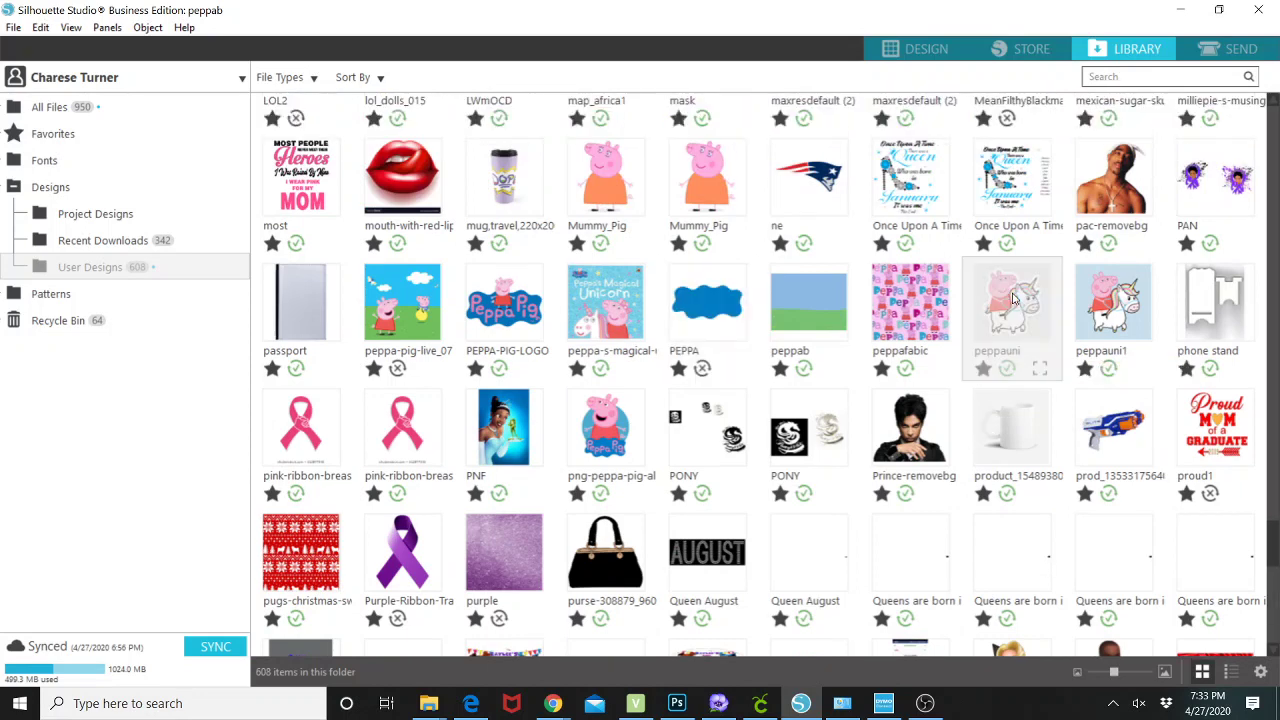
click(1063, 323)
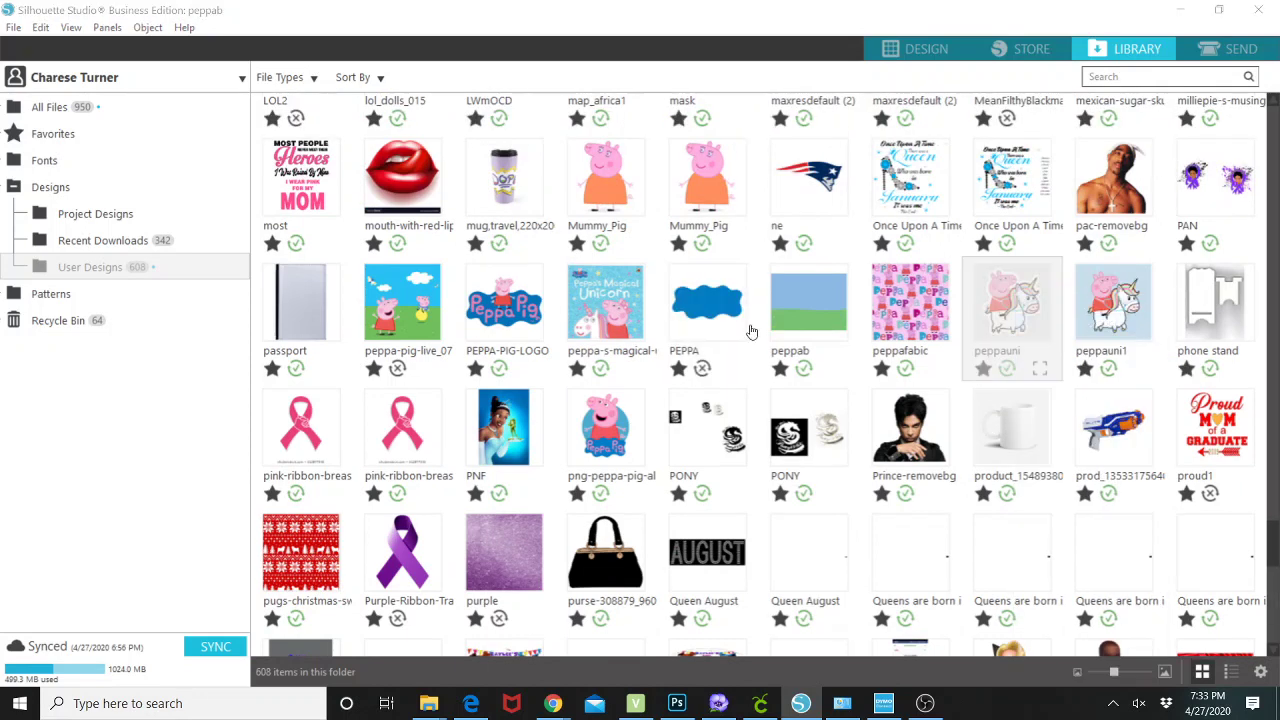
drag(584, 337, 239, 556)
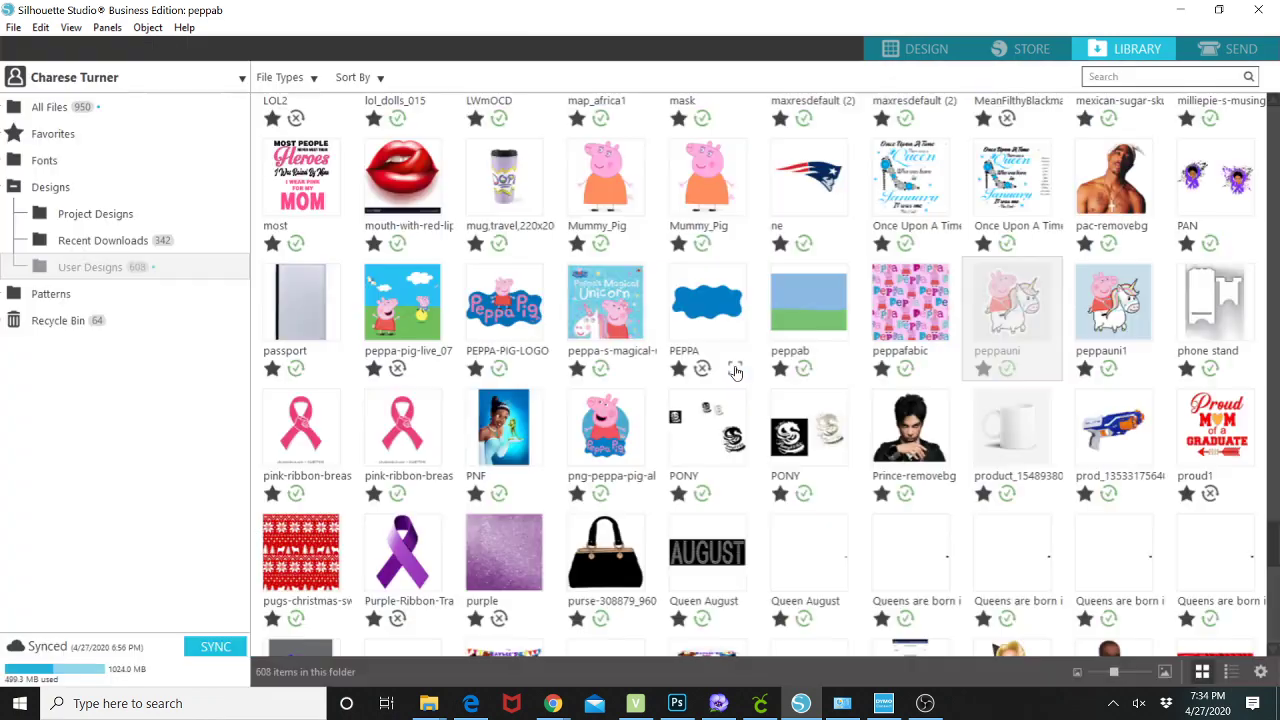
Step: Merge the girl's cut-out portrait photo from the User Designs library into the peppab document
scroll(780, 344, up, 3)
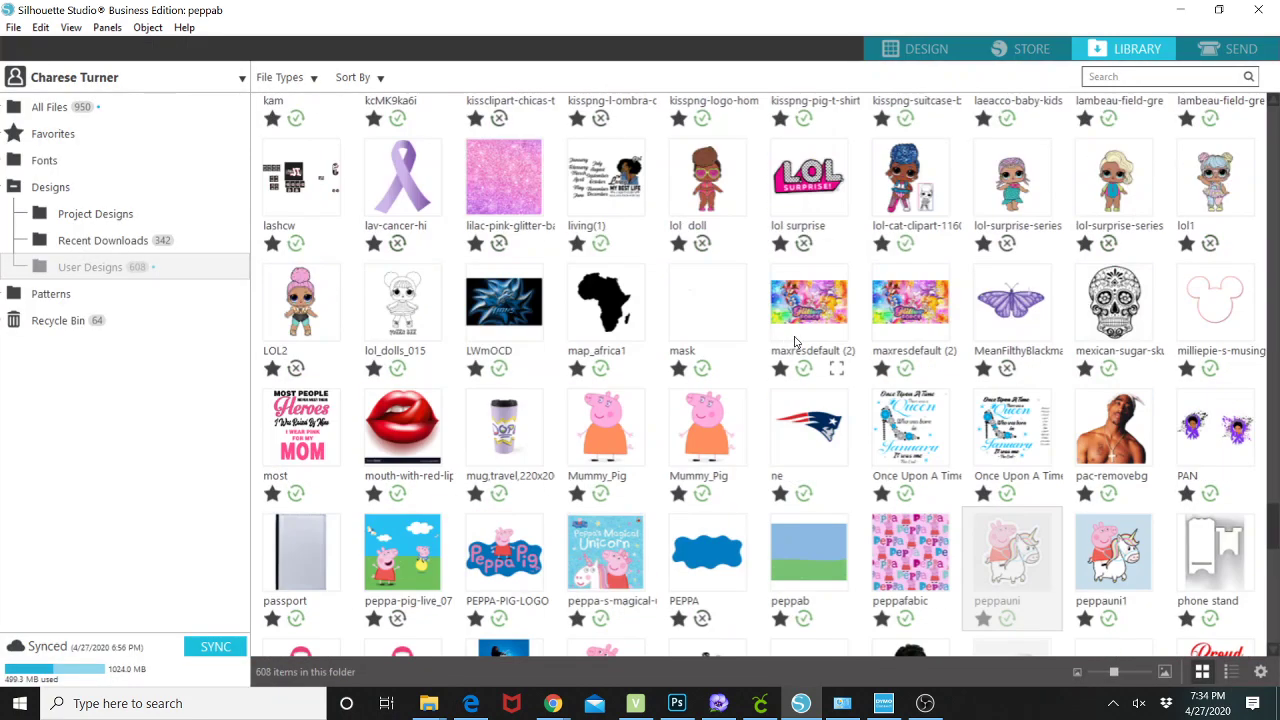
scroll(796, 342, up, 3)
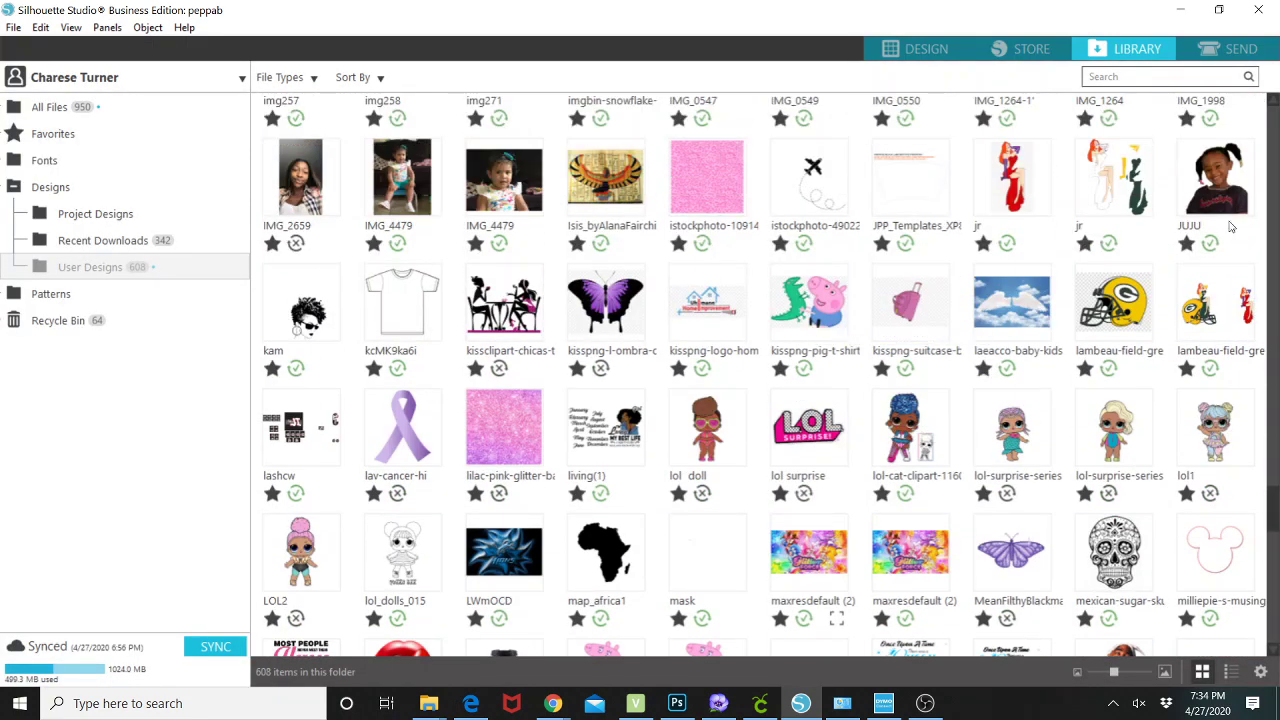
right_click(1206, 190)
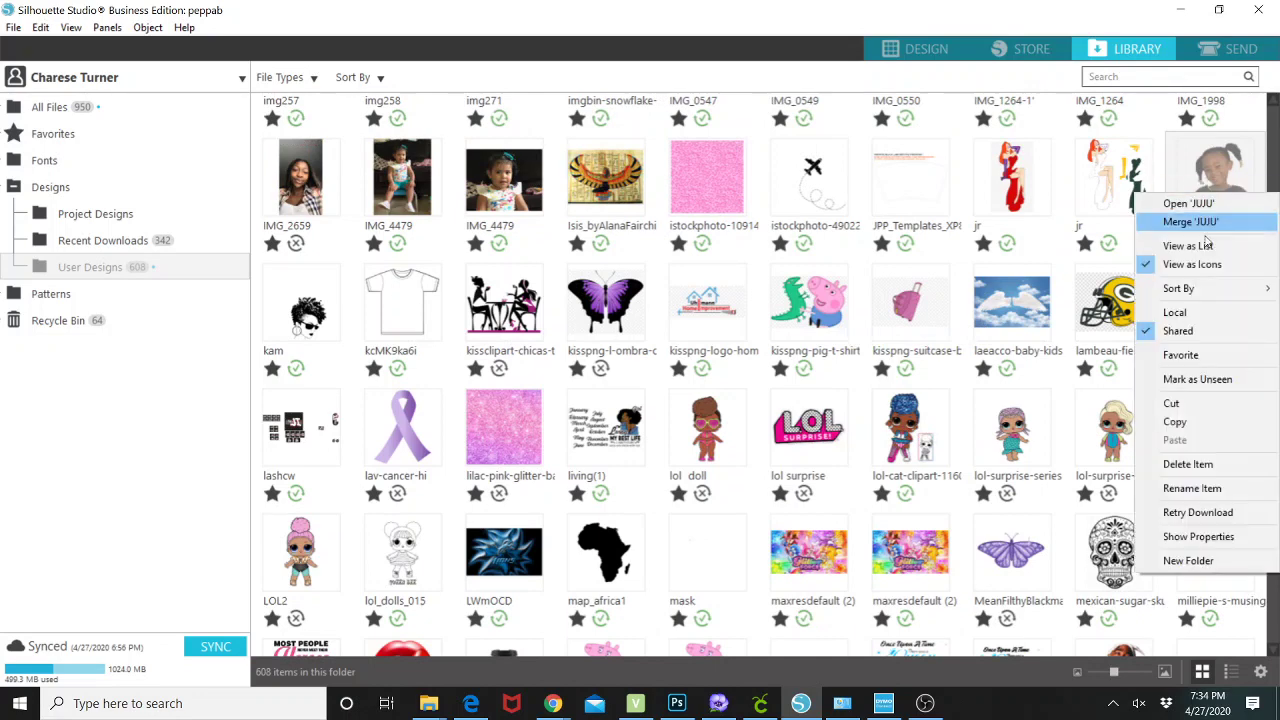
click(1201, 226)
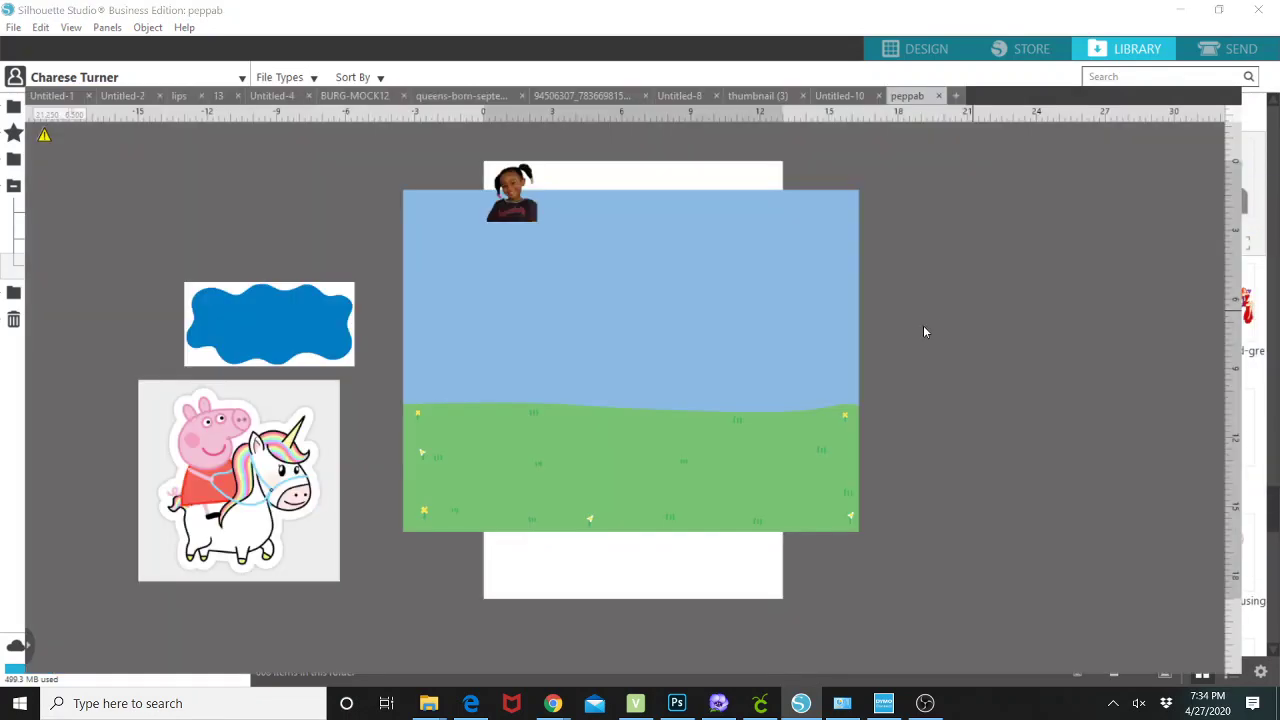
Step: Merge the clouds-clipart-cloud-20clipart-1290 design from the library and place it over the background at about X 1.0, Y 3.25 in
click(1125, 50)
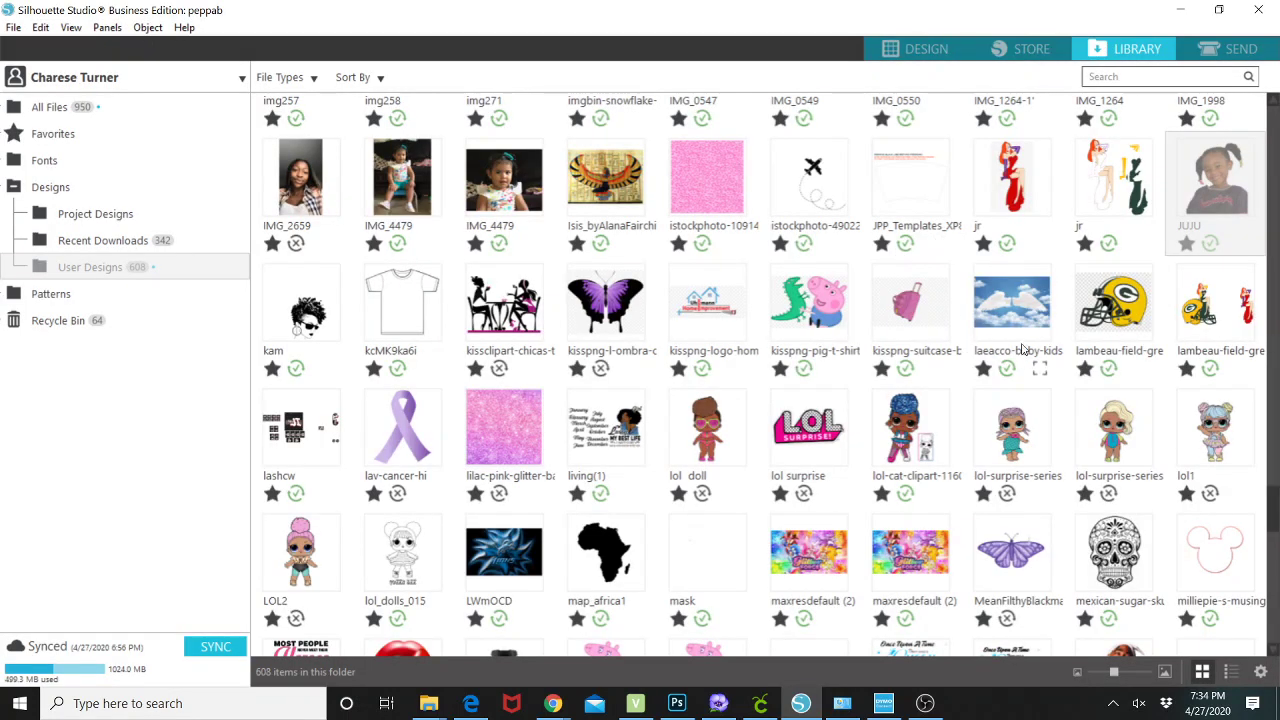
scroll(1018, 342, up, 4)
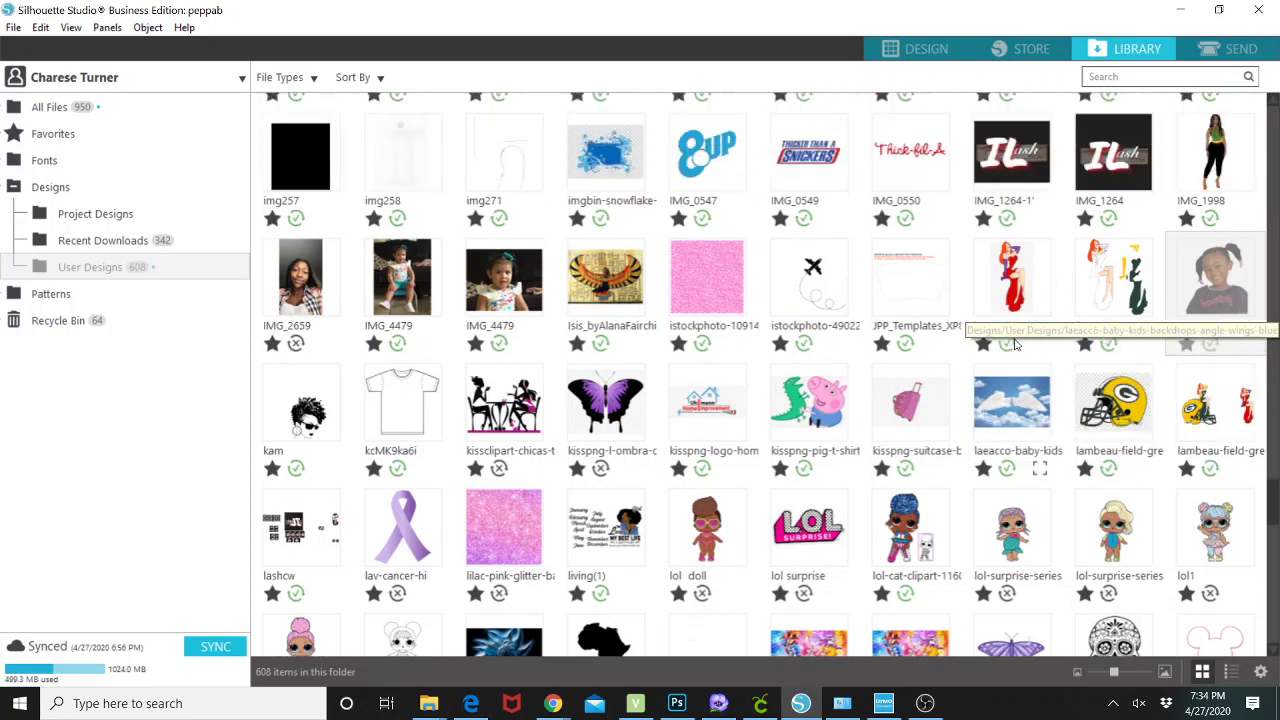
scroll(1015, 345, up, 1)
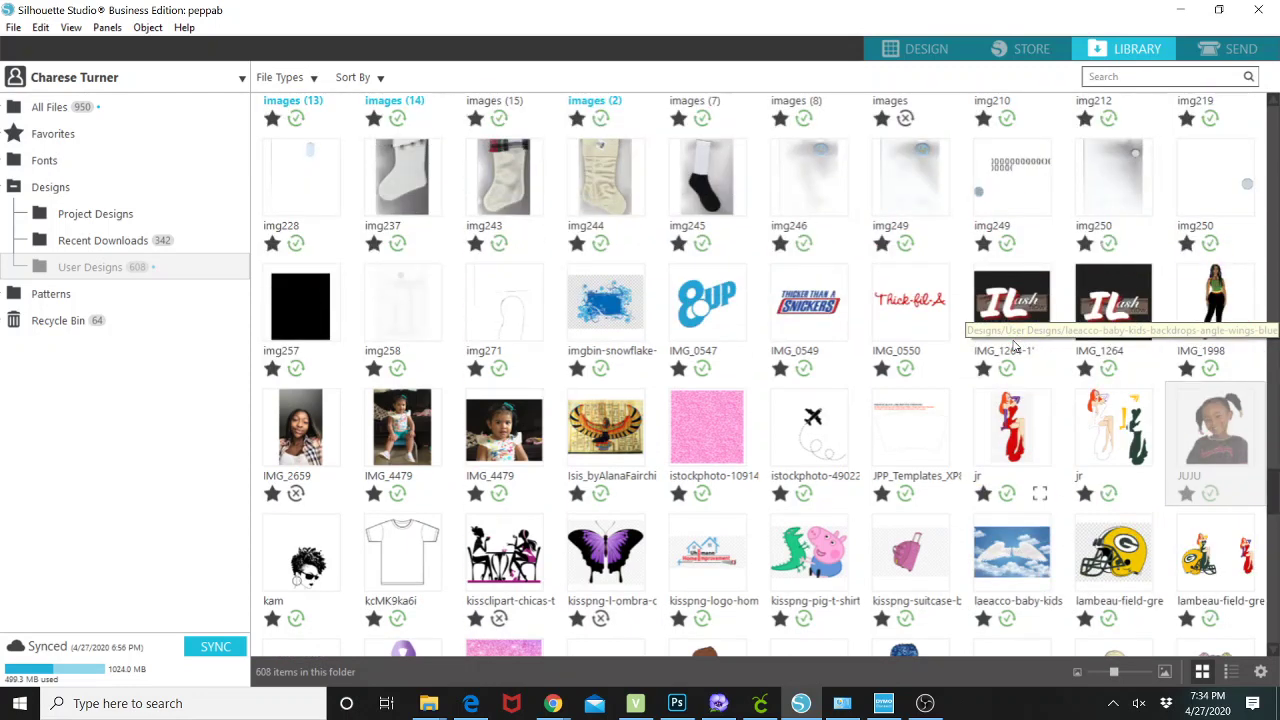
scroll(1040, 360, up, 5)
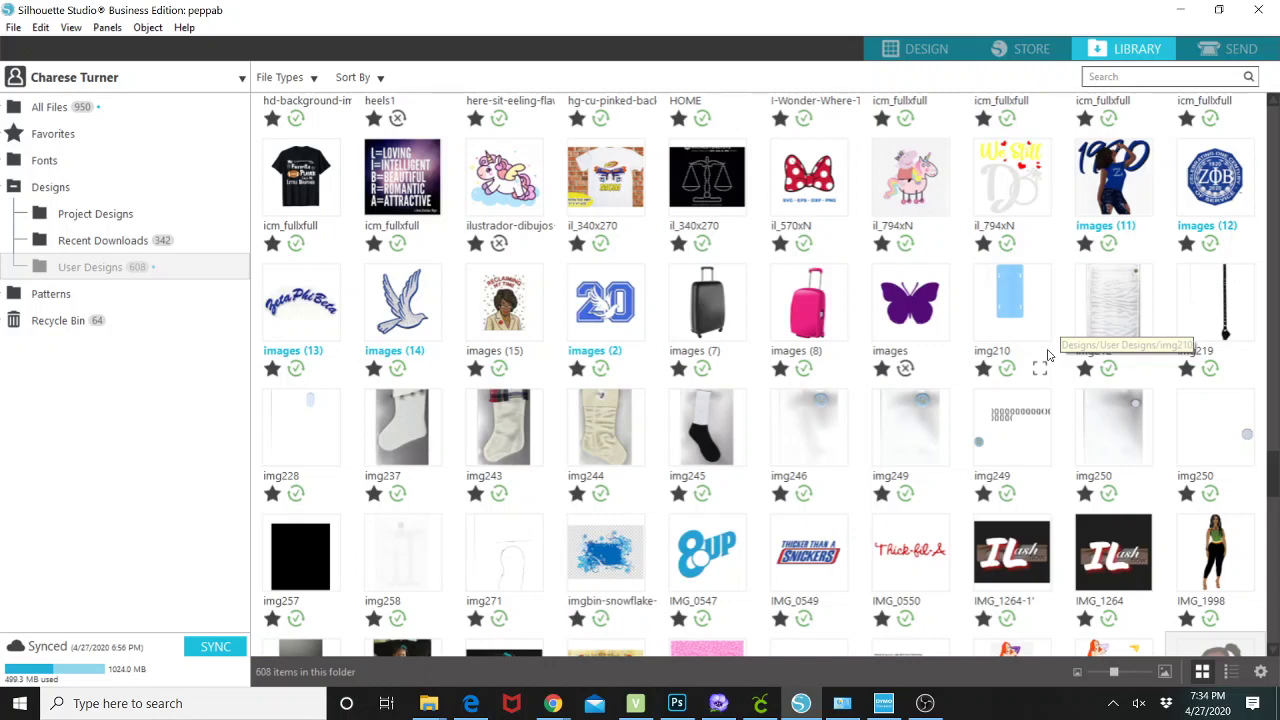
scroll(1048, 355, up, 3)
scroll(1050, 355, up, 3)
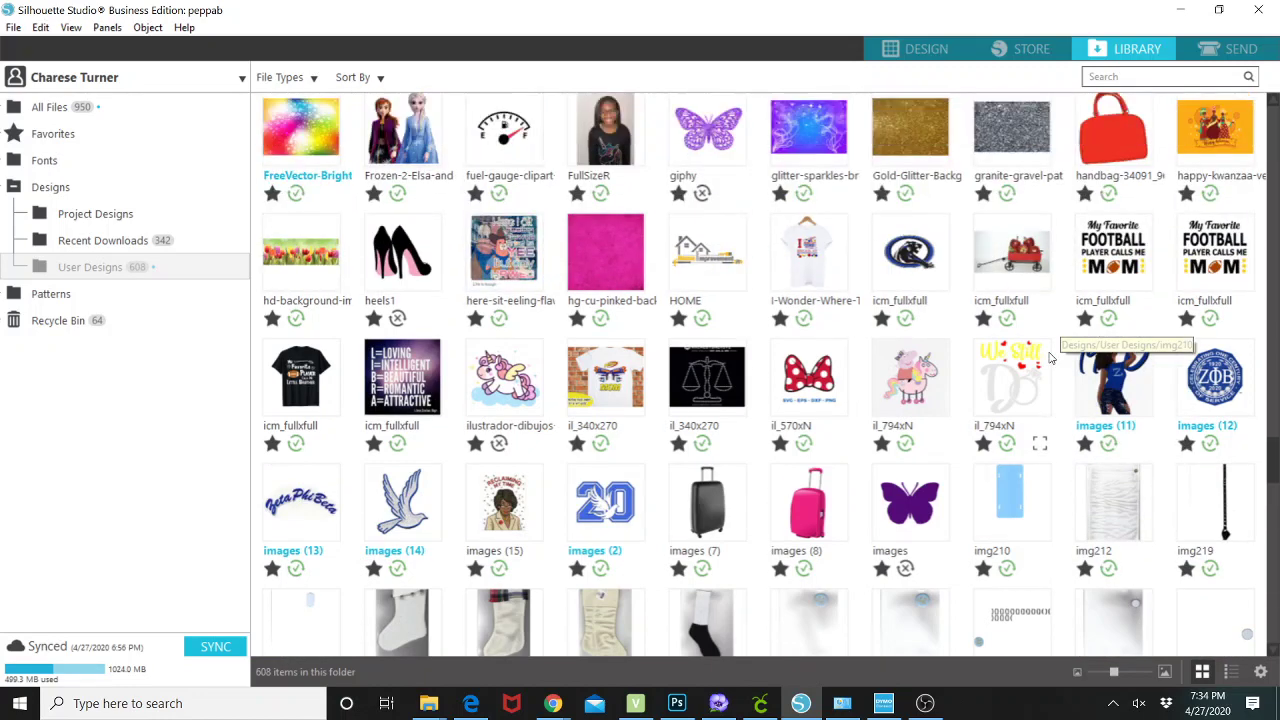
scroll(1050, 355, up, 2)
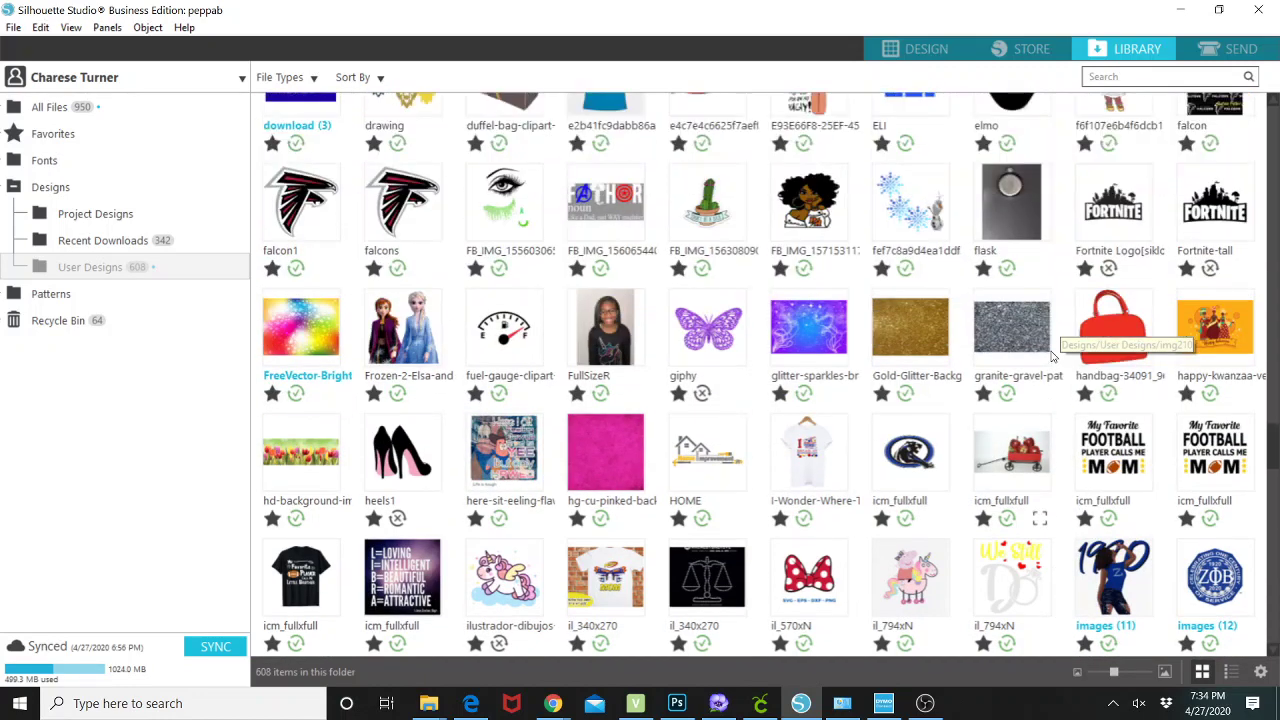
scroll(1050, 355, up, 3)
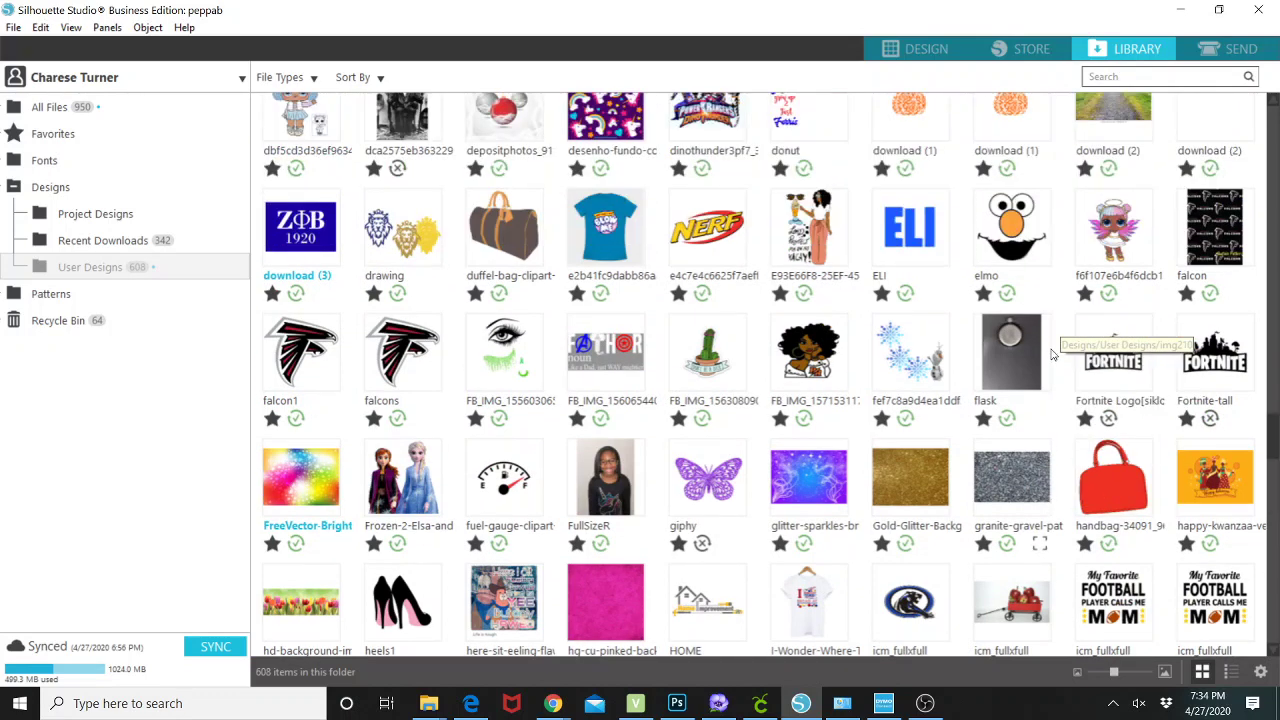
scroll(1052, 353, up, 3)
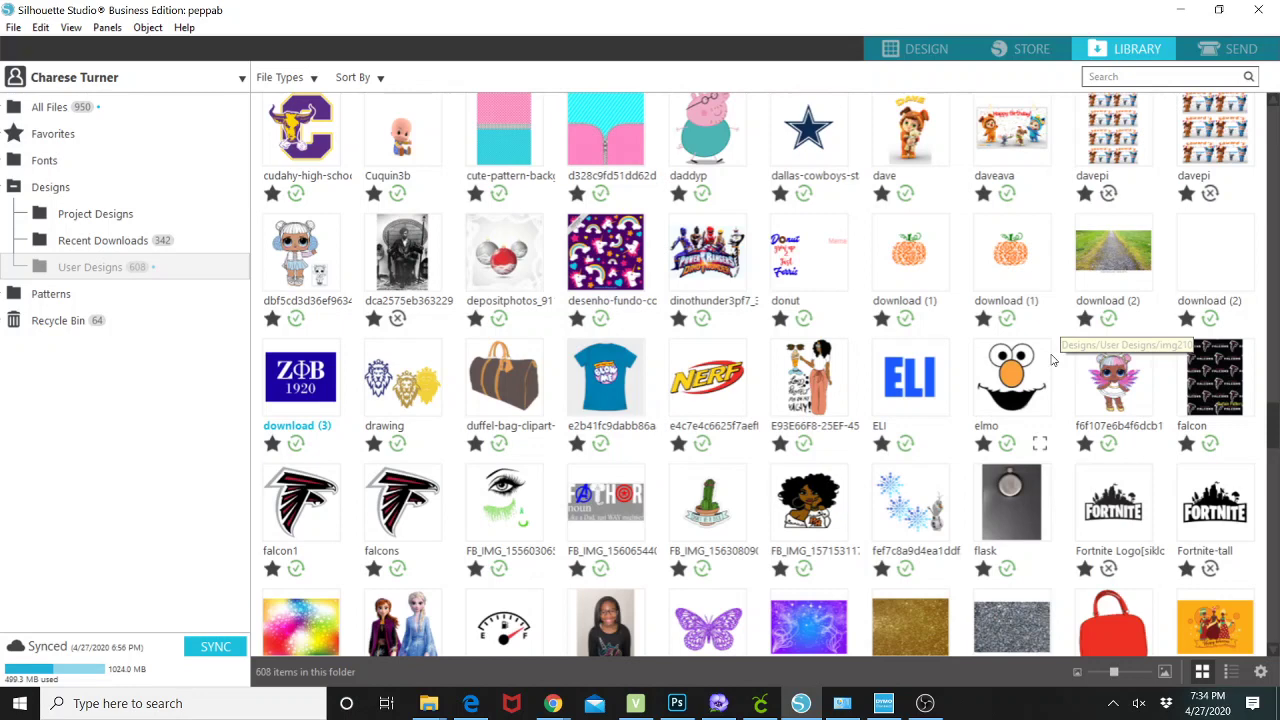
scroll(1052, 360, up, 3)
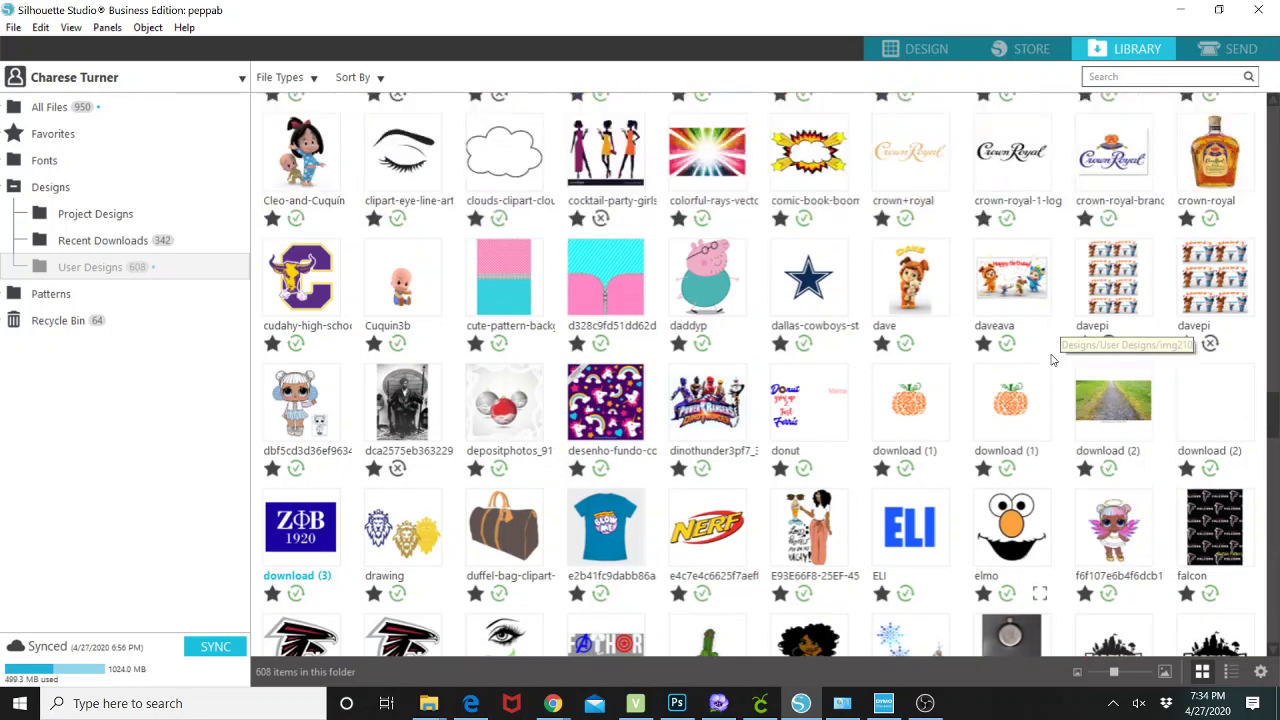
scroll(548, 262, up, 2)
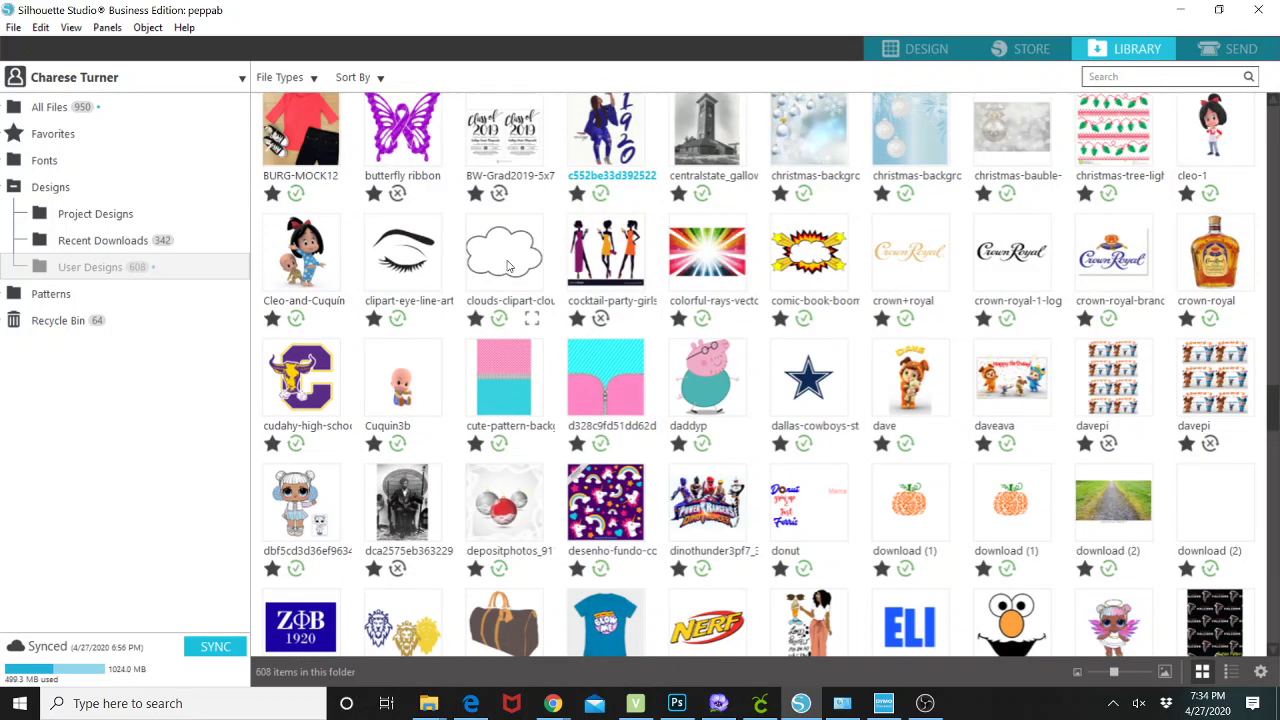
right_click(512, 260)
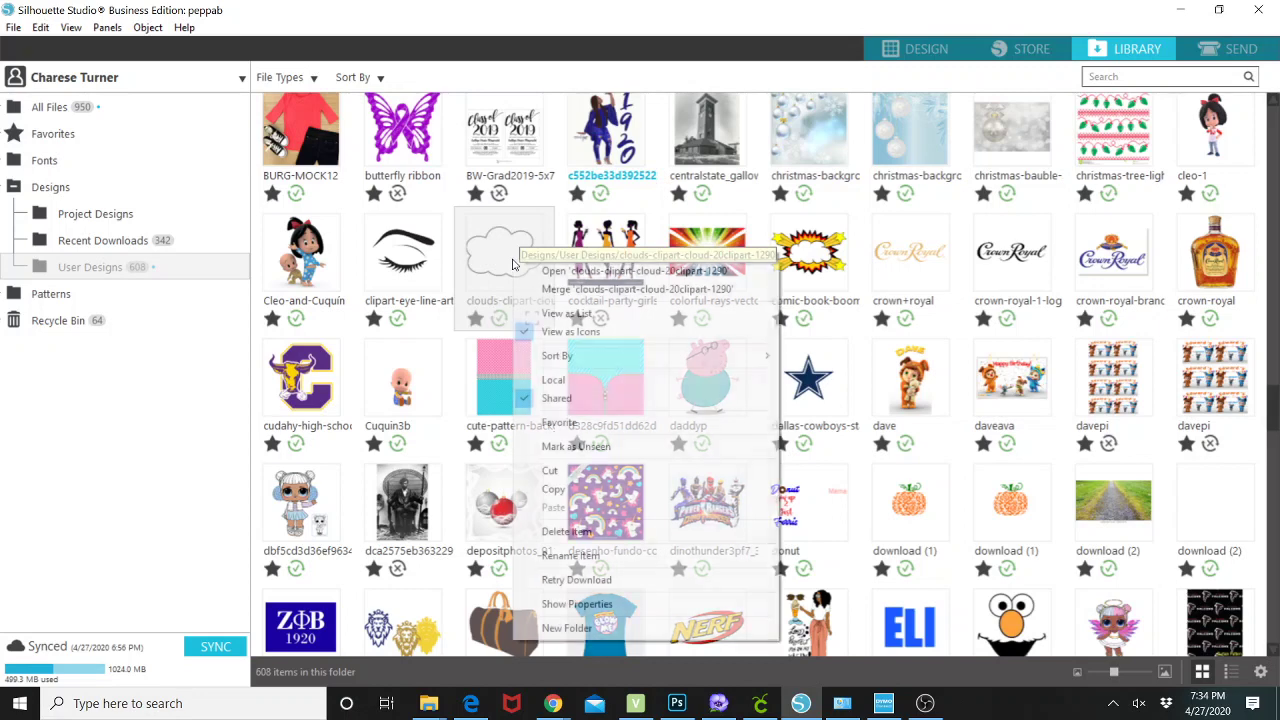
click(587, 290)
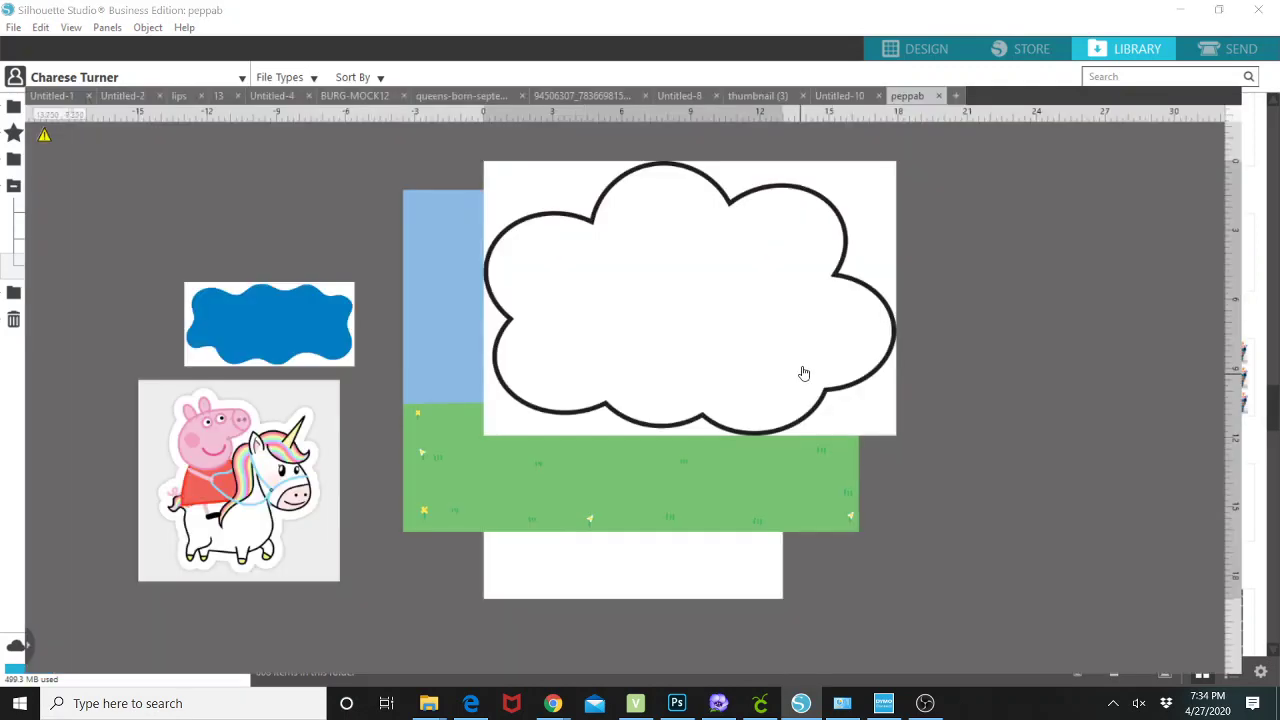
drag(804, 373, 1117, 427)
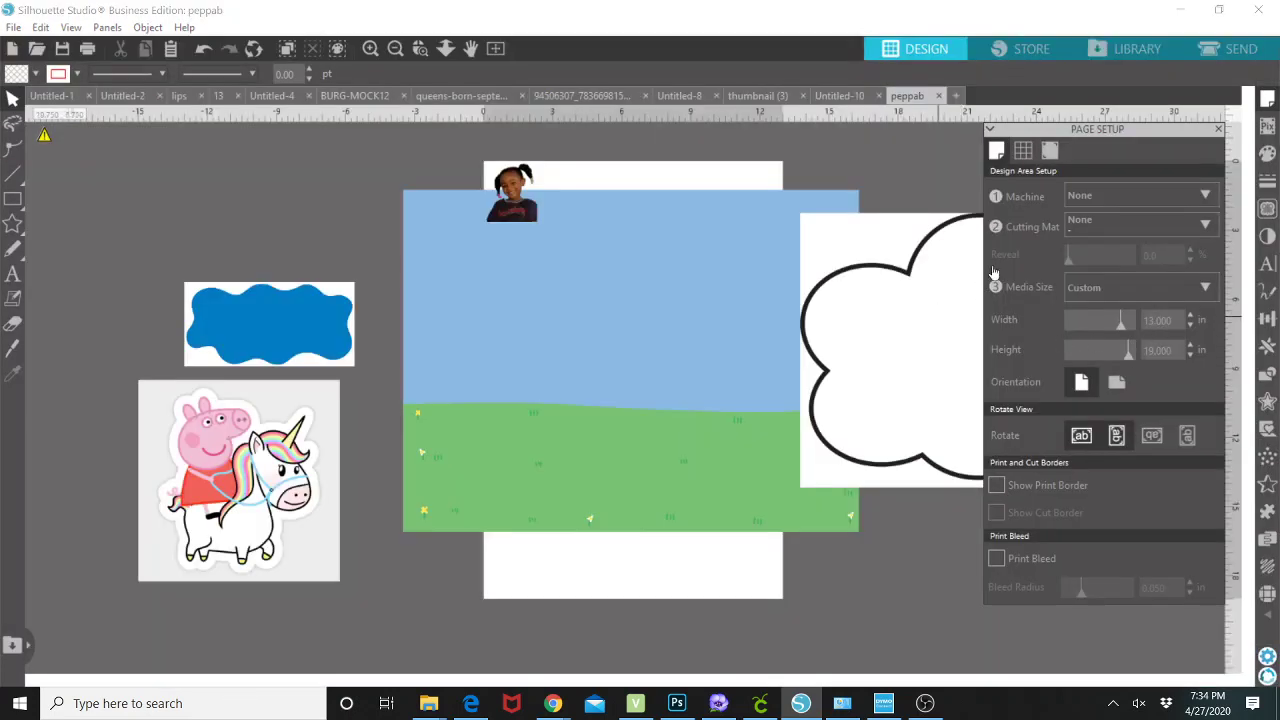
drag(849, 286, 565, 307)
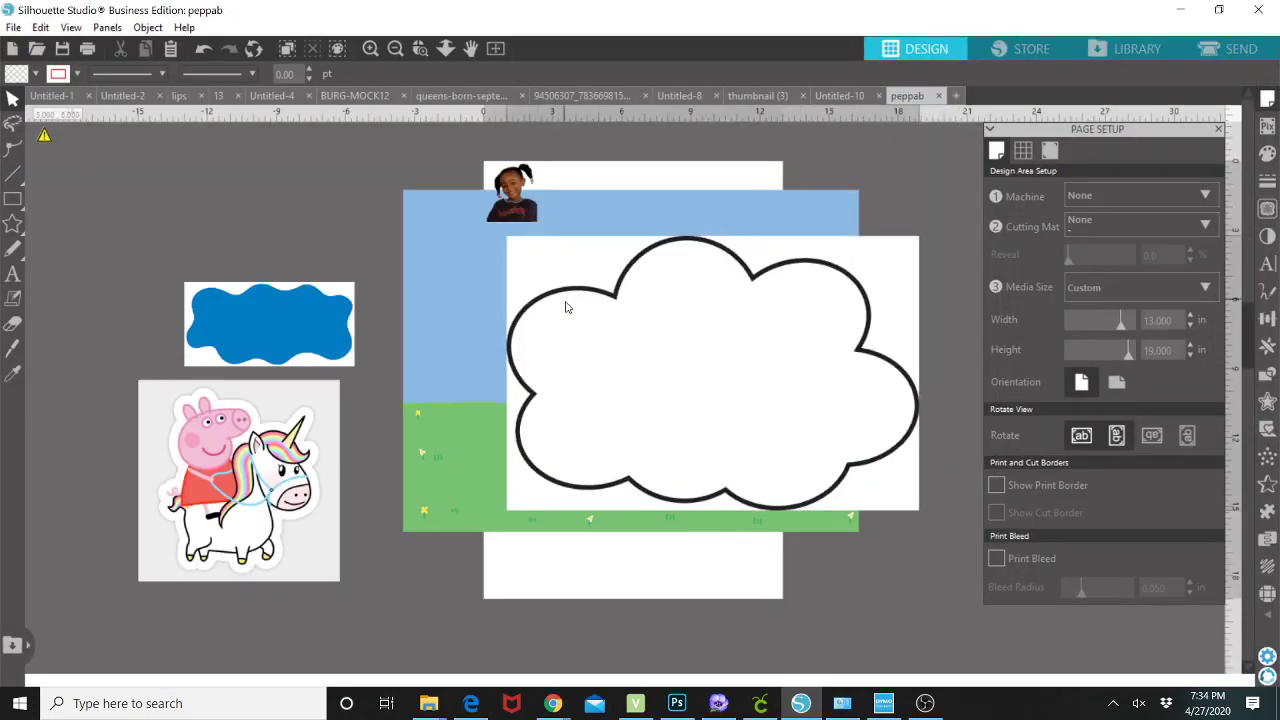
Step: Trace the black-outlined cloud image, using a trace area that covers the whole image and the solid-fill preview
click(770, 281)
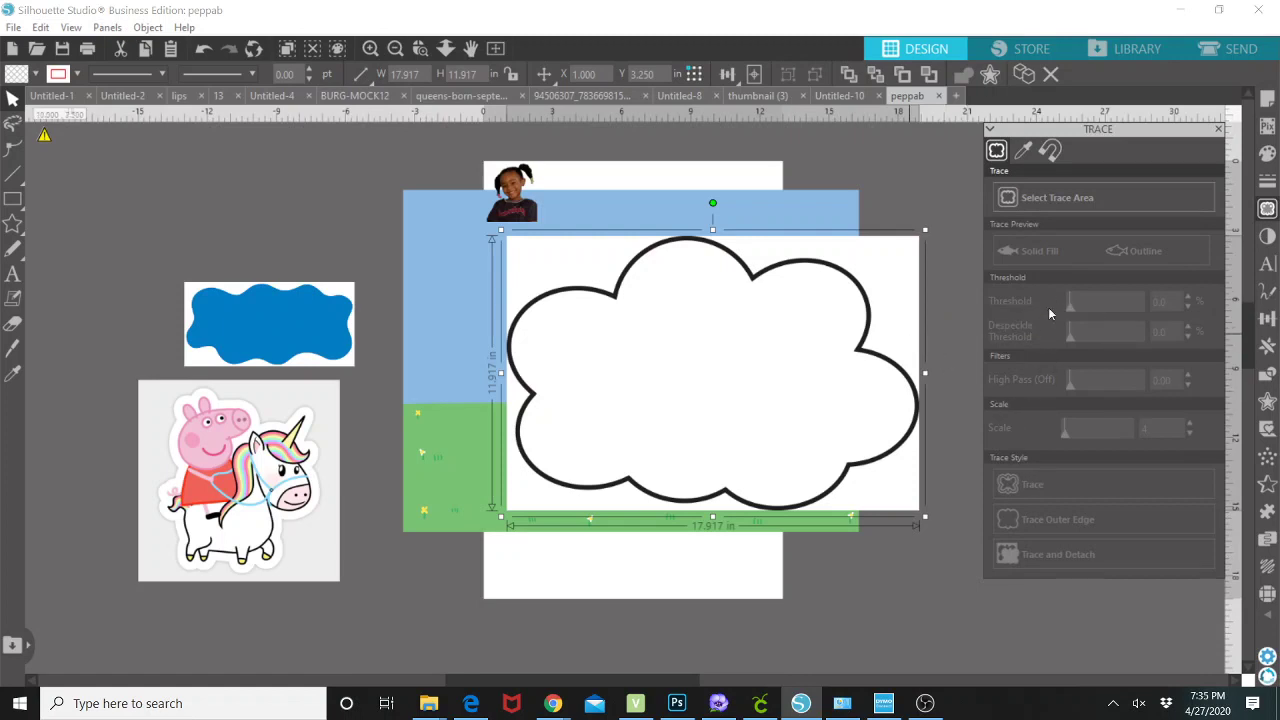
click(1062, 197)
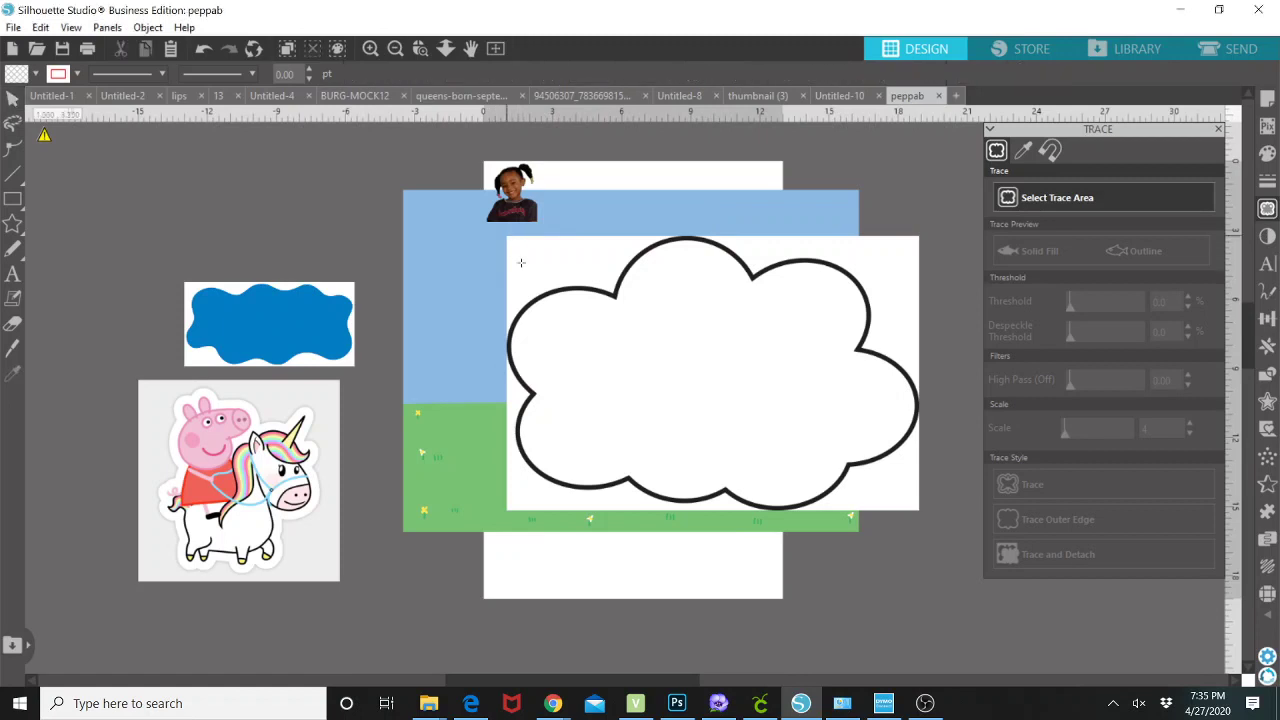
mouse_move(507, 244)
mouse_down()
mouse_move(708, 454)
mouse_move(911, 512)
mouse_move(932, 506)
mouse_move(920, 511)
mouse_up()
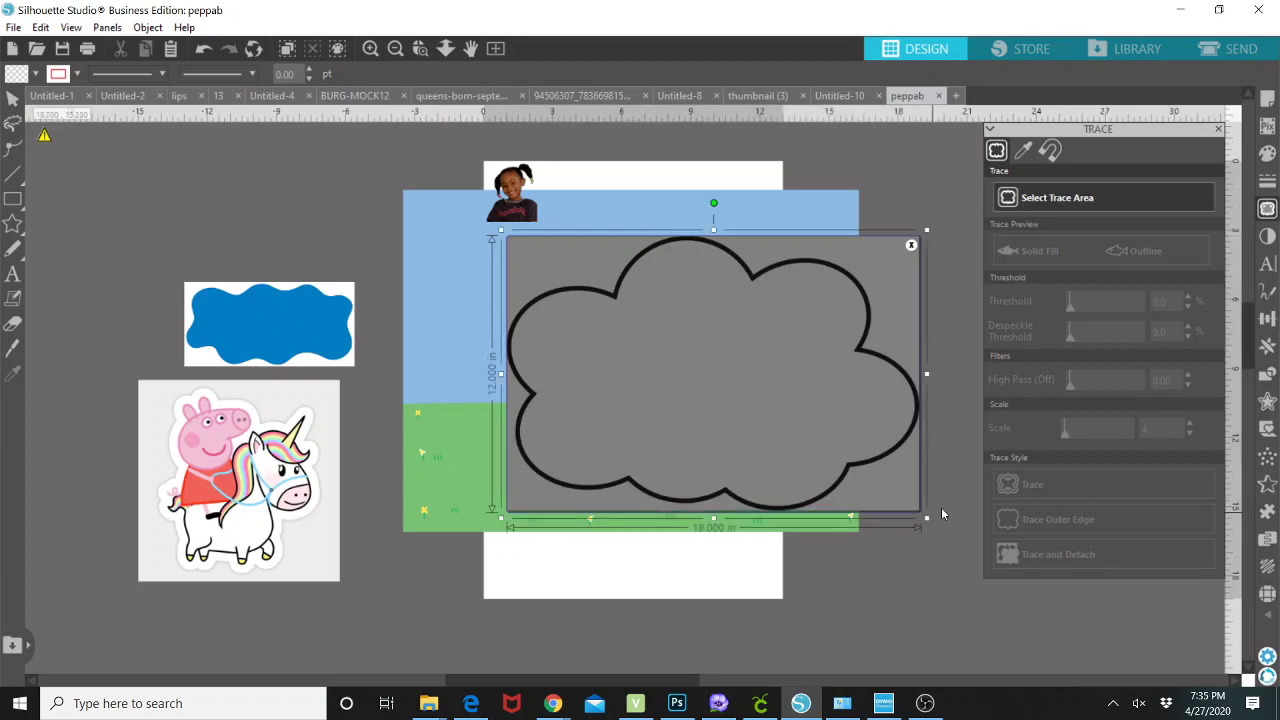
click(1077, 490)
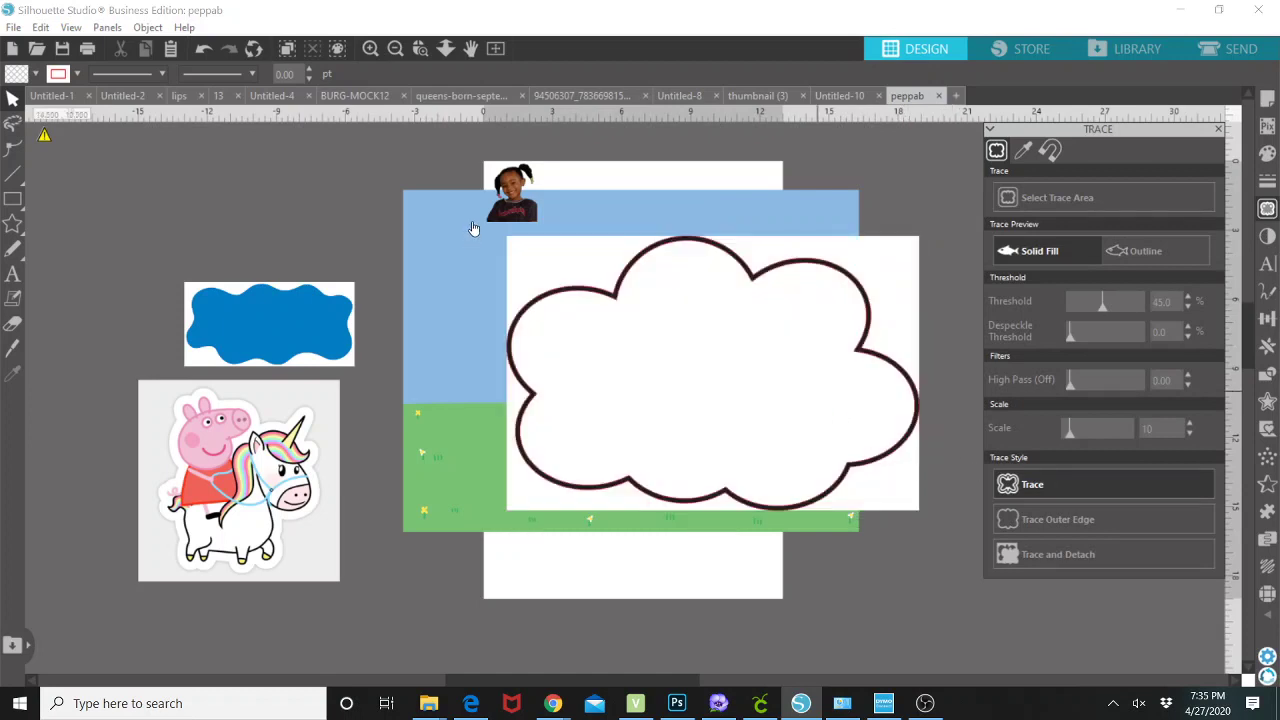
Step: Move the traced cloud outline off the page to about X -15.75, Y -1.25 in and fill it with white
mouse_move(514, 325)
mouse_down()
mouse_move(549, 470)
mouse_move(634, 603)
mouse_move(462, 465)
mouse_move(174, 270)
mouse_move(132, 216)
mouse_up()
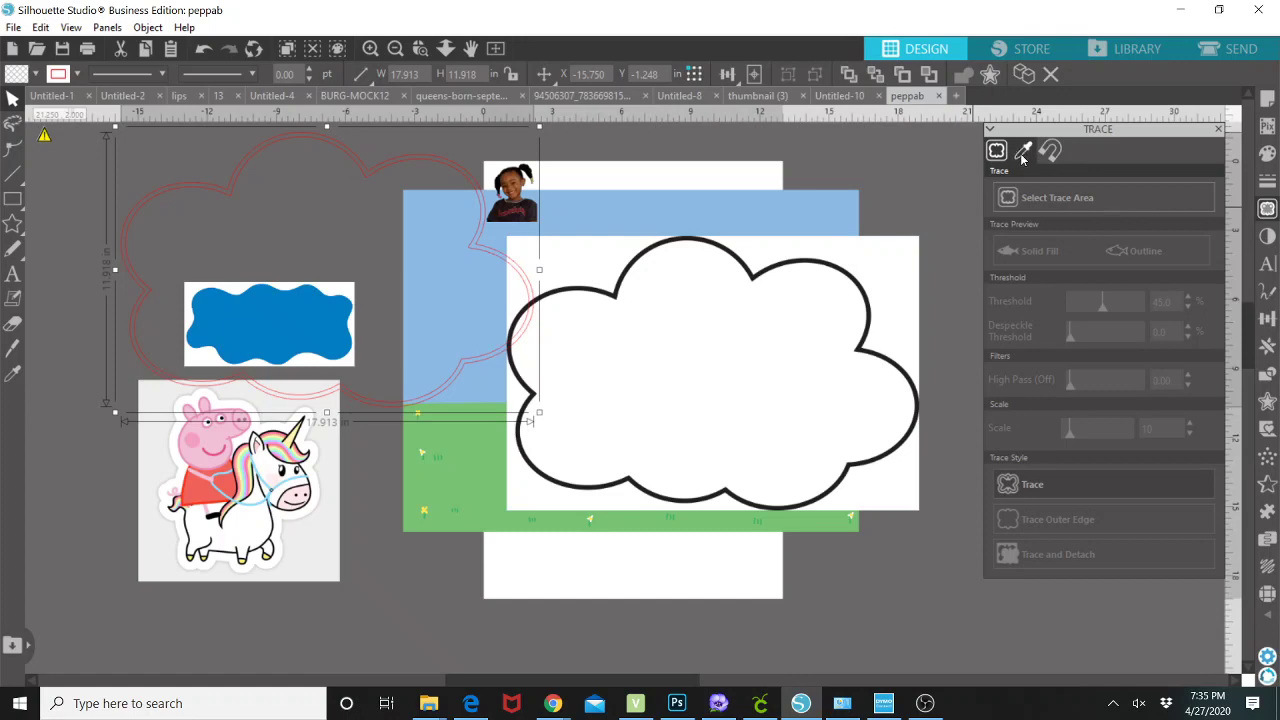
click(1267, 153)
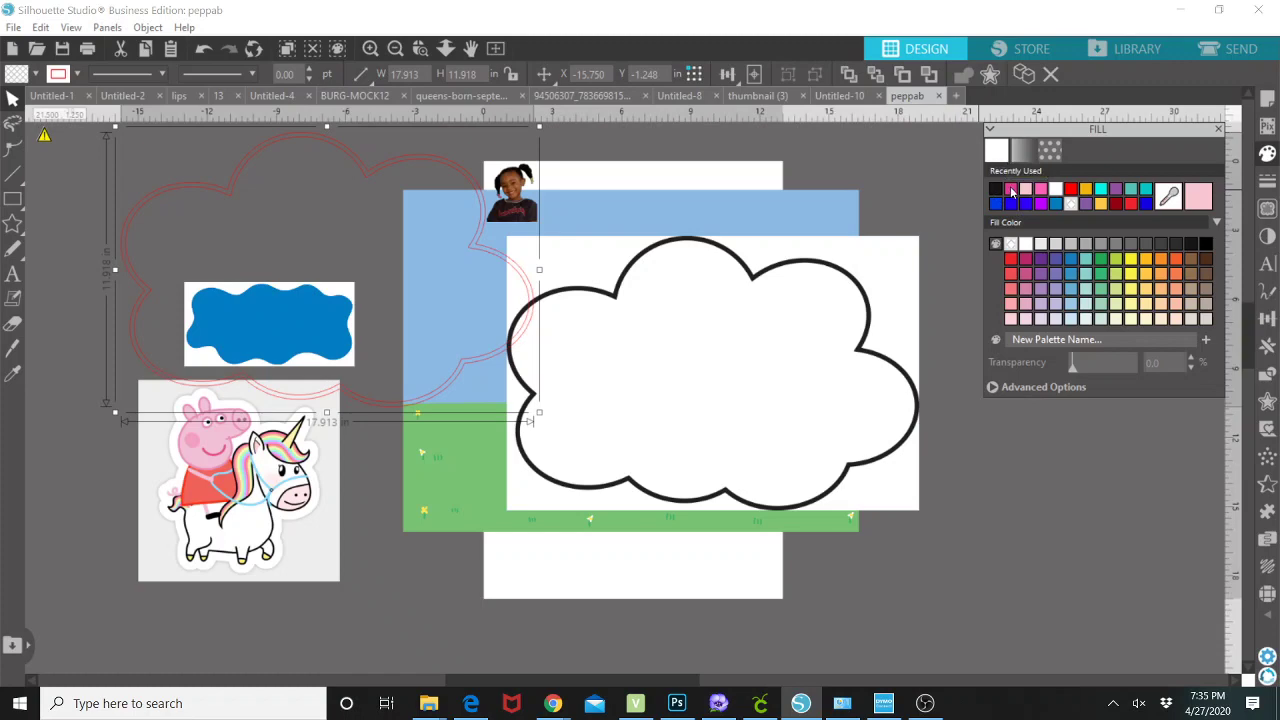
click(1058, 189)
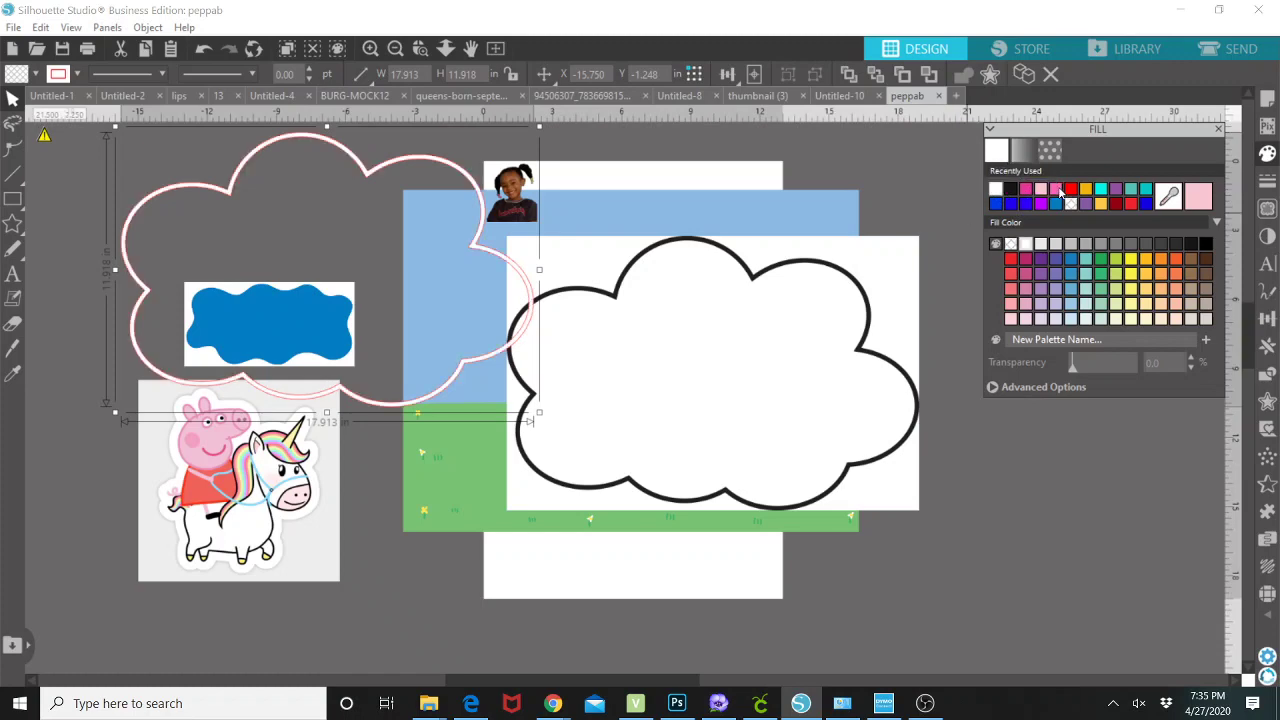
Step: Start Trace by Color on the black-outlined cloud image and sample the white upper corner outside the cloud
click(784, 316)
click(784, 316)
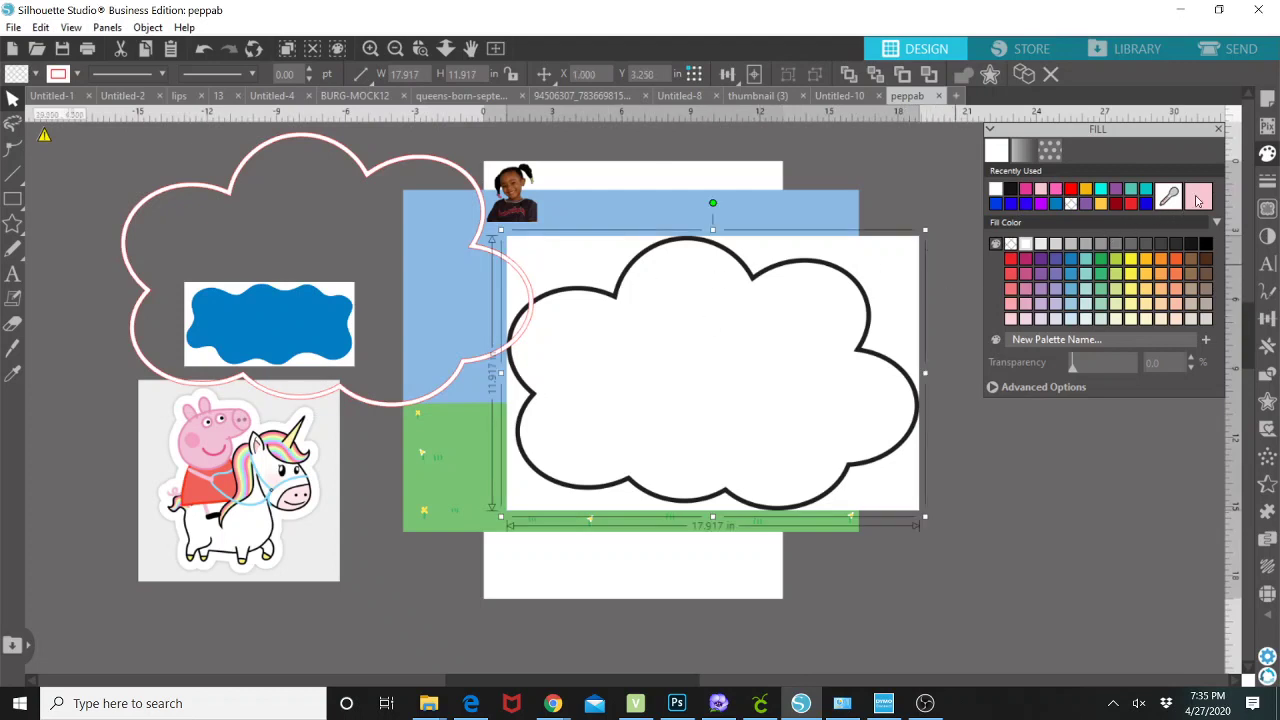
click(1268, 207)
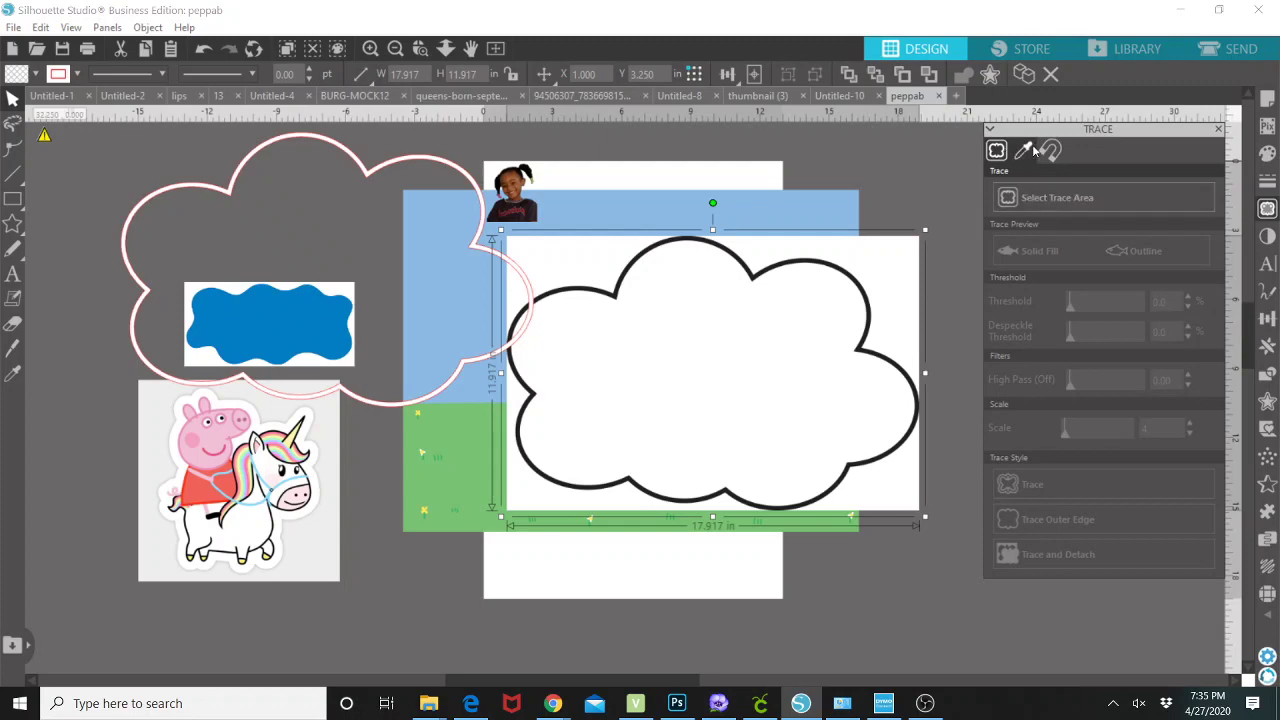
click(878, 262)
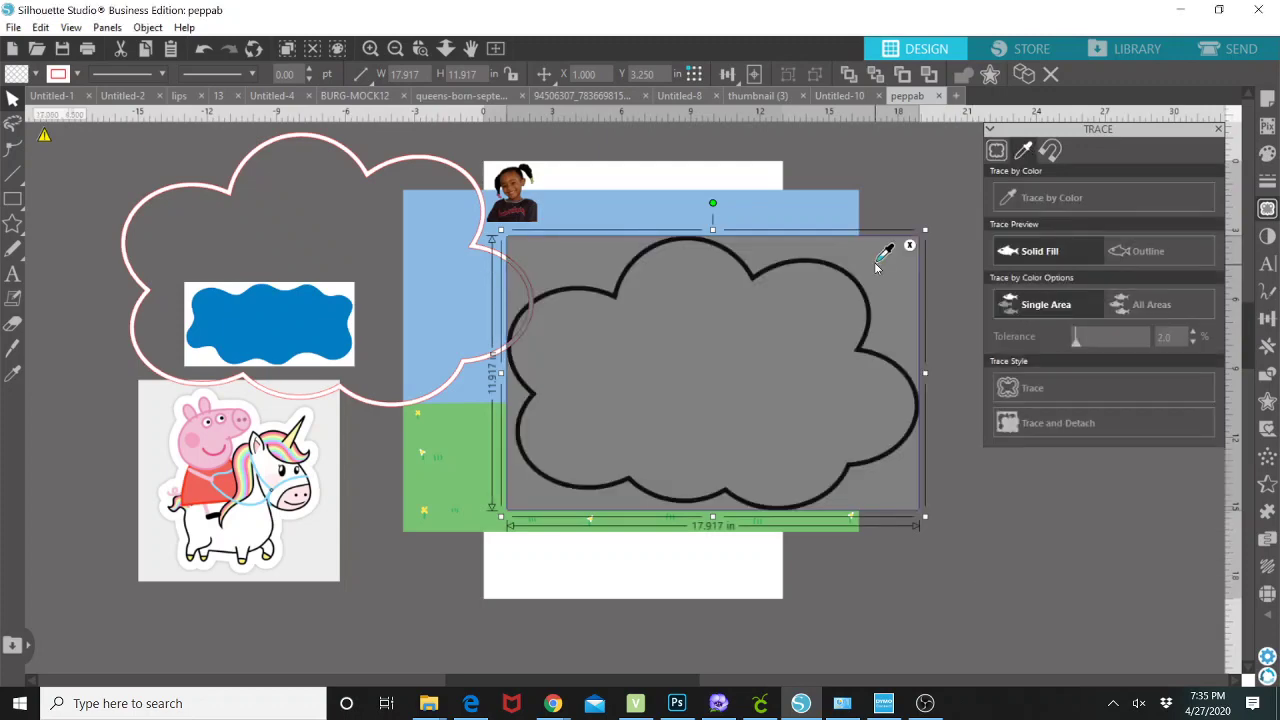
click(1005, 250)
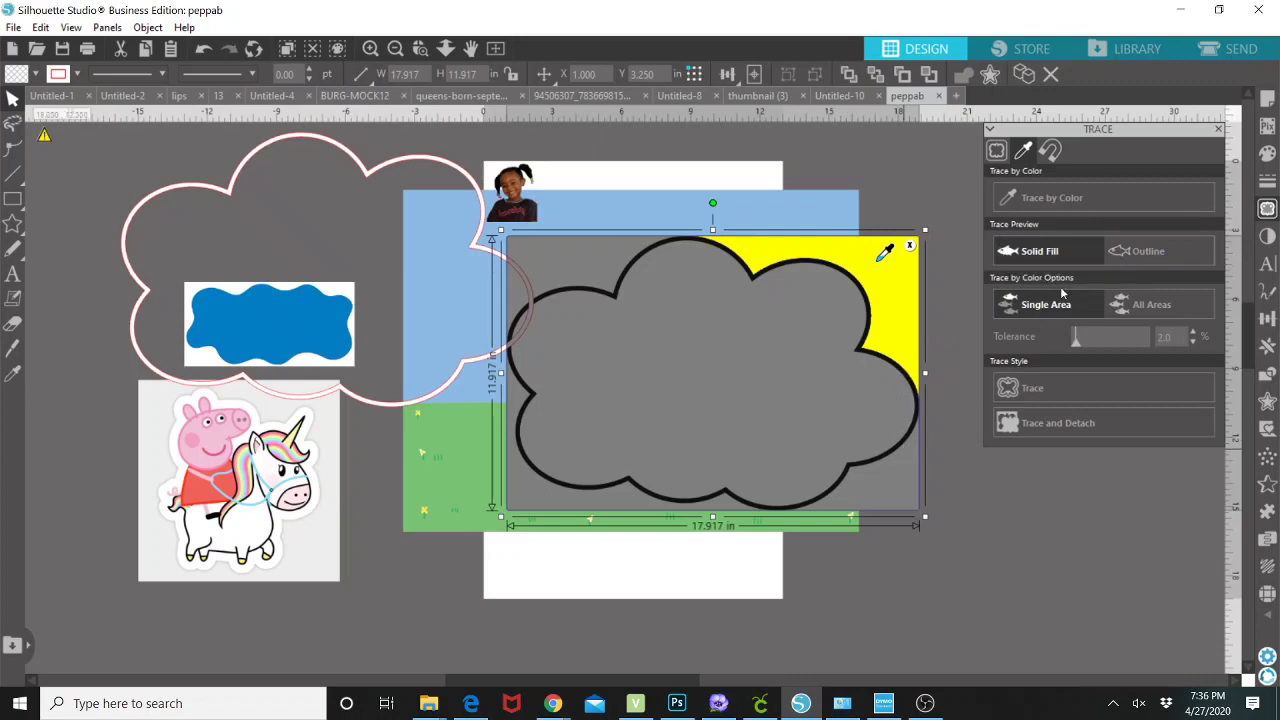
Step: Compare the All Areas and Outline previews, and trace and detach the white corner with Single Area and Solid Fill
click(1137, 304)
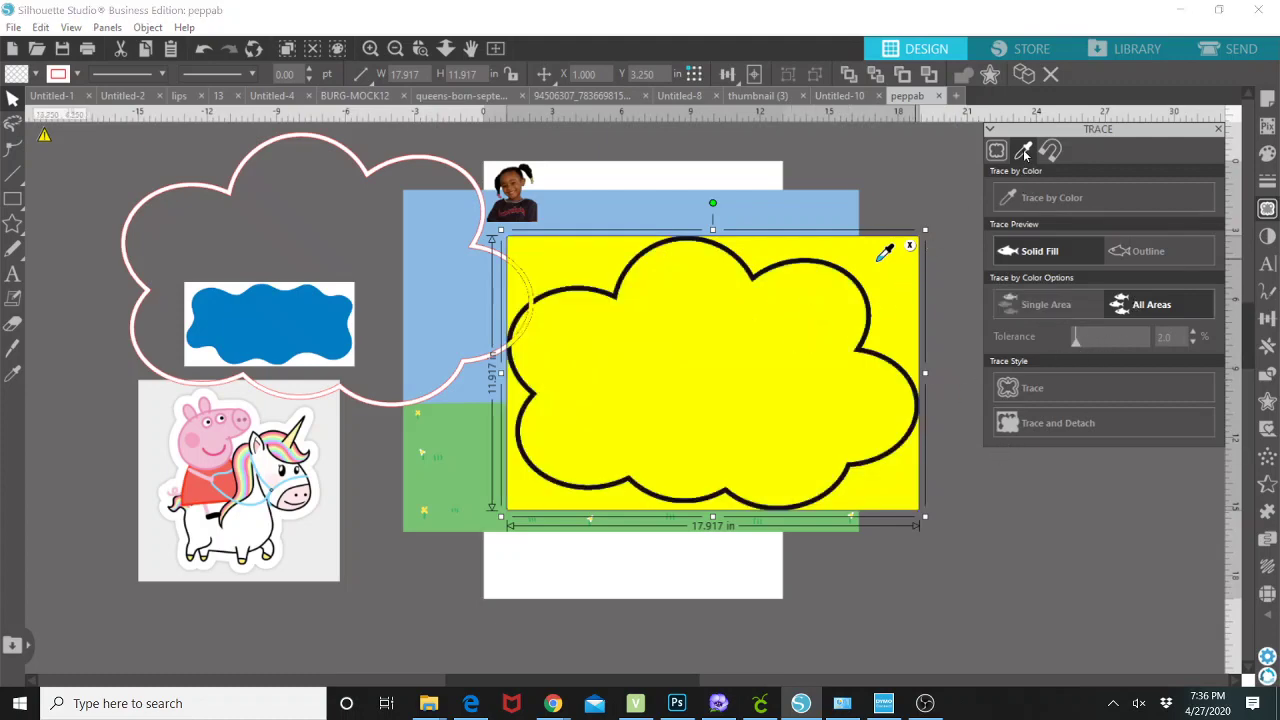
click(1068, 302)
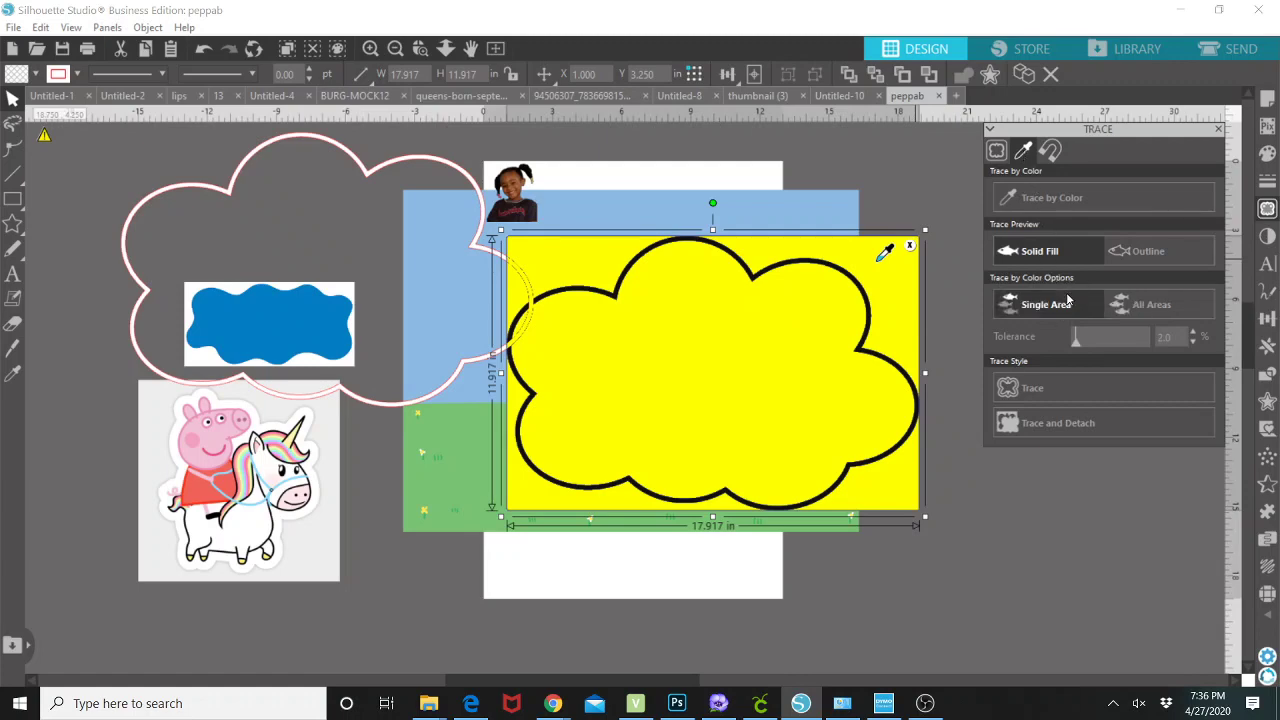
click(1133, 252)
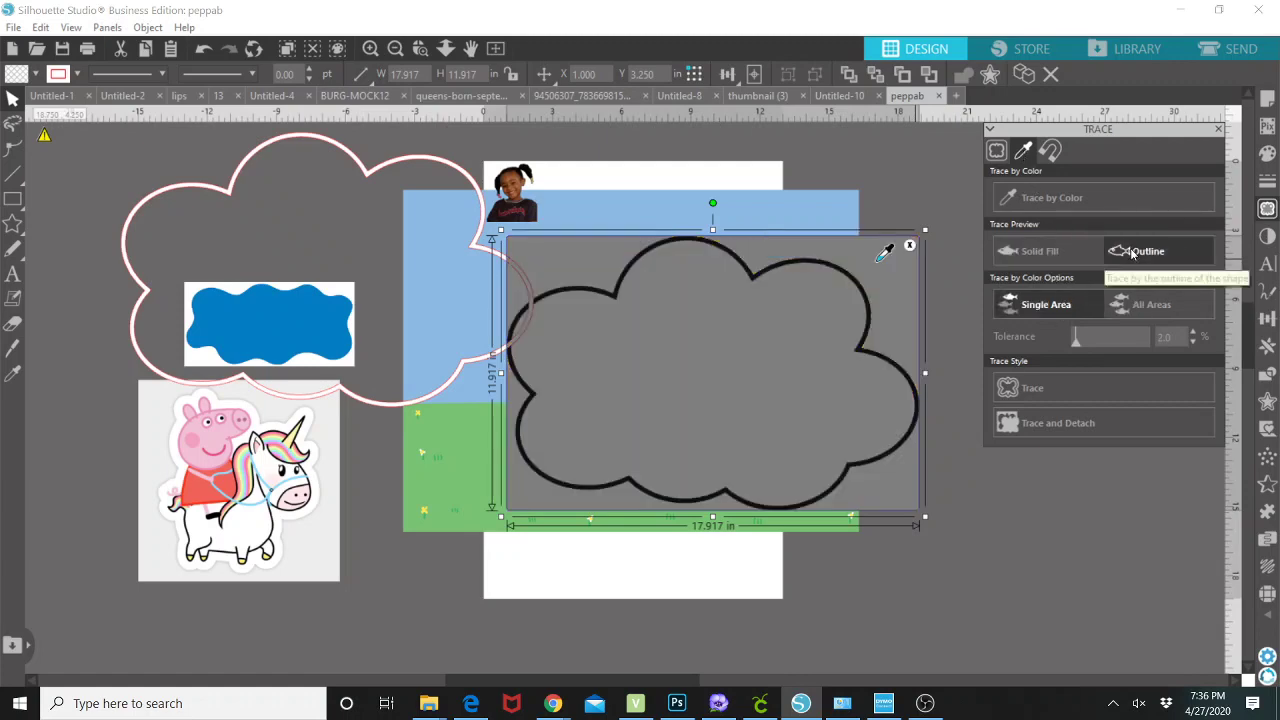
click(1072, 254)
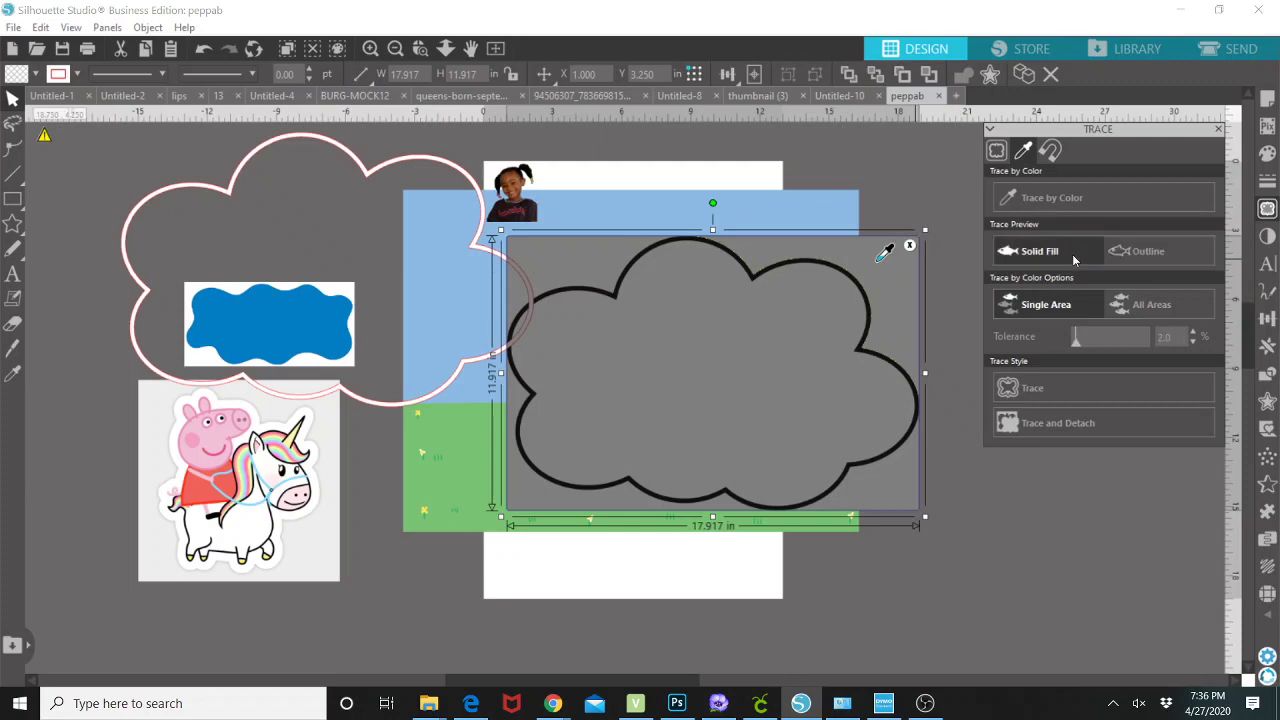
click(1046, 424)
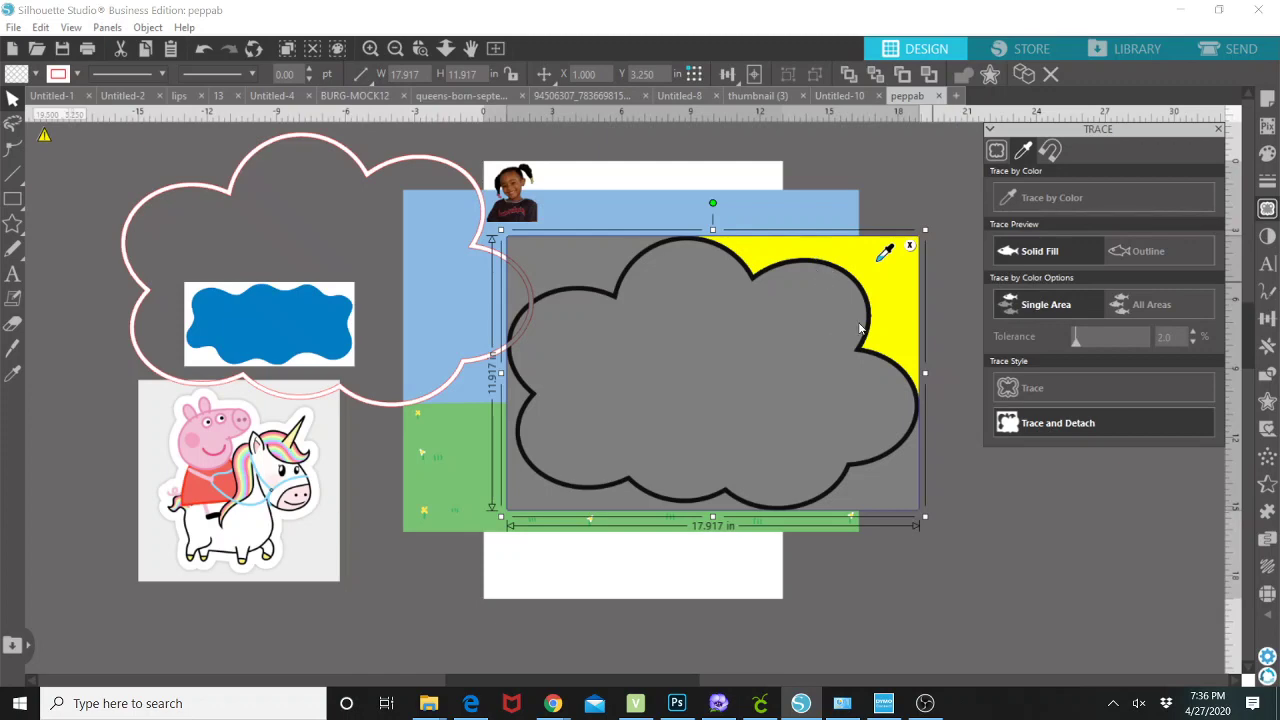
click(1035, 425)
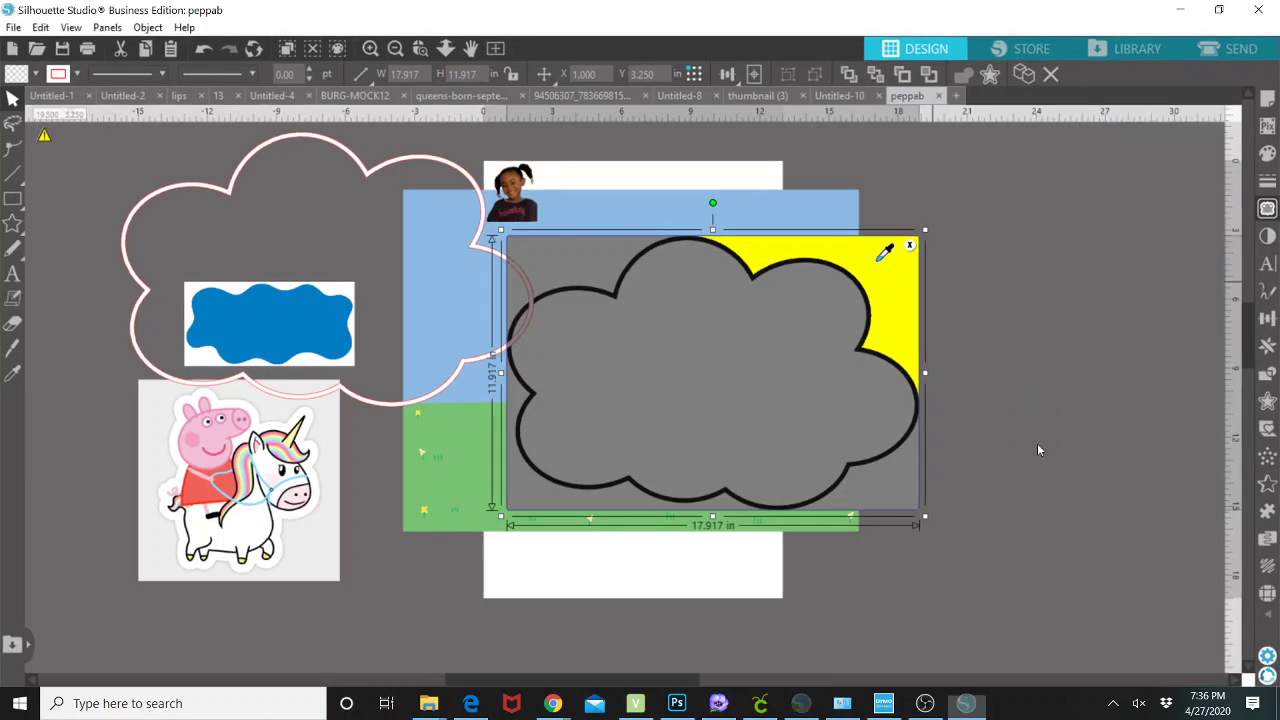
Step: Move the cloud image down and clear the detached white corner piece away from it
drag(808, 357, 800, 463)
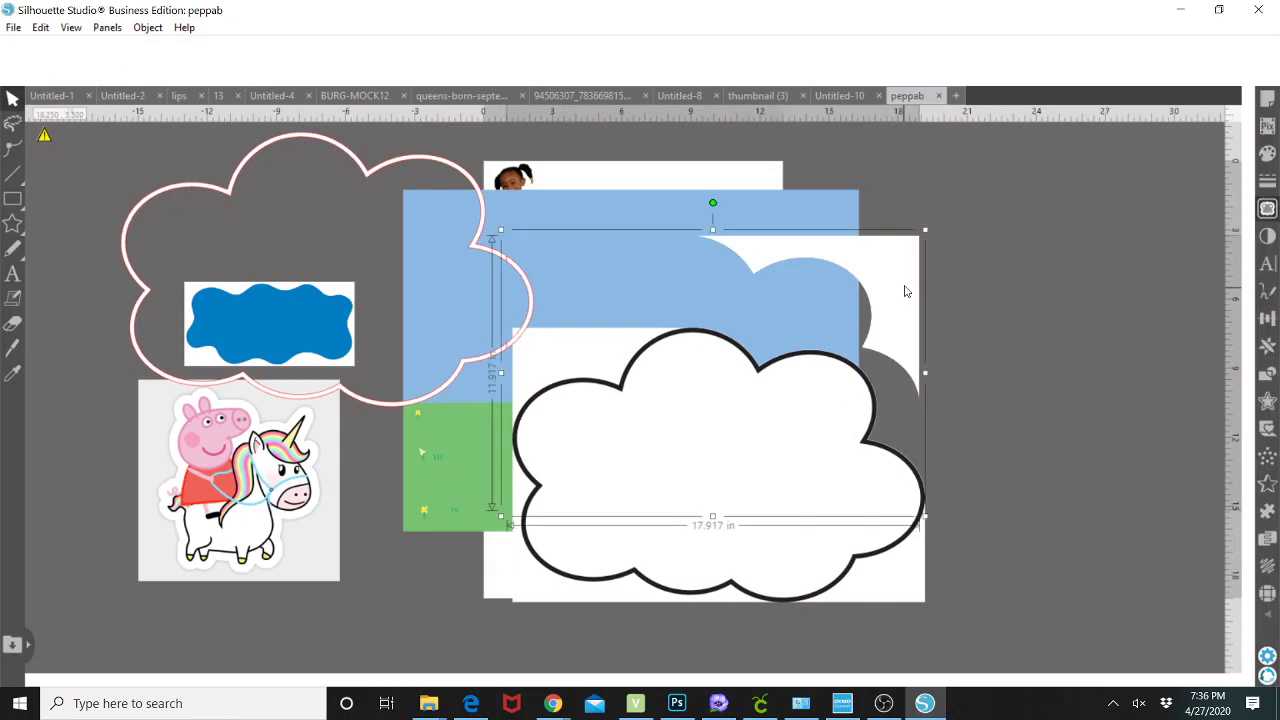
click(894, 311)
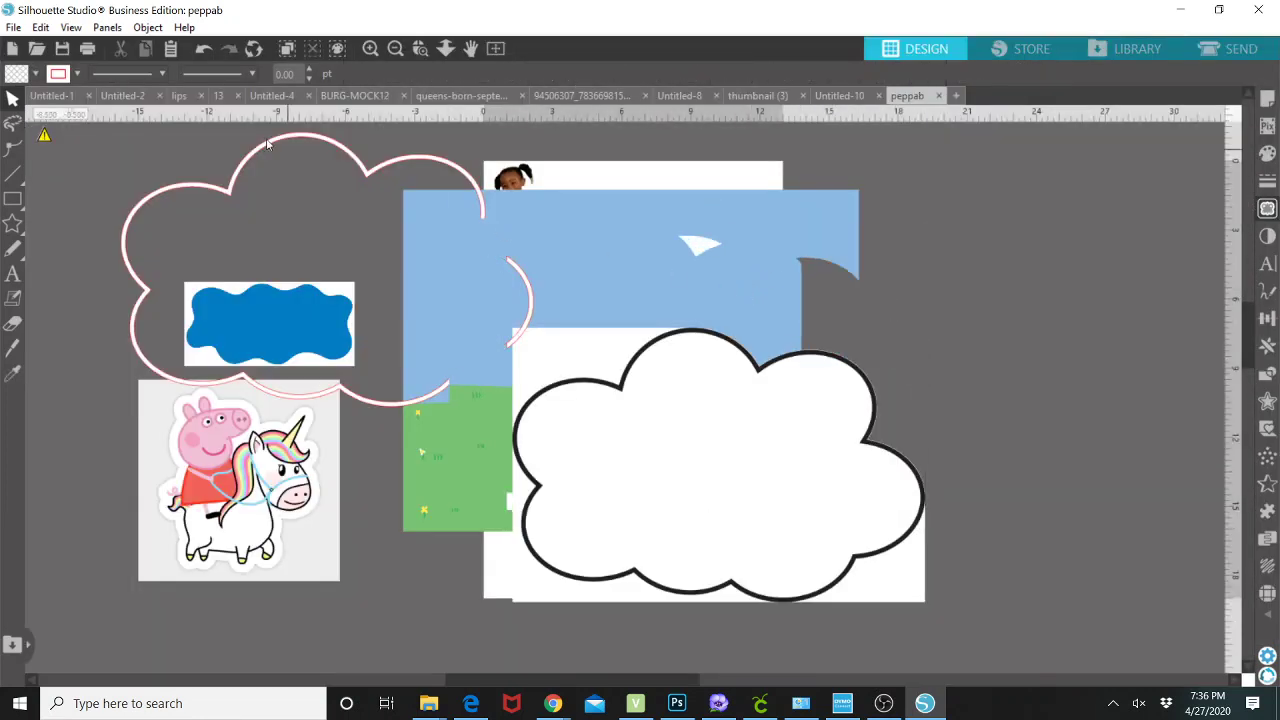
click(205, 49)
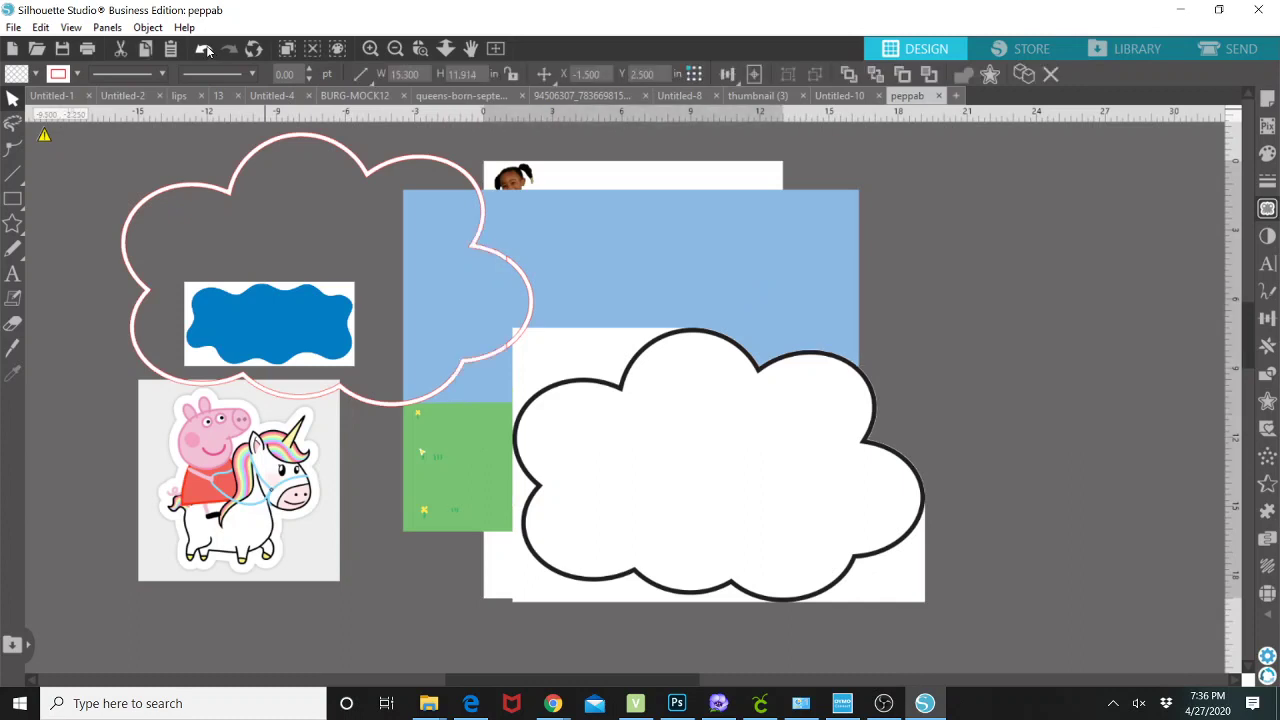
Step: Move the cloud image below the page, at about X -0.25, Y 19.0 in
click(778, 210)
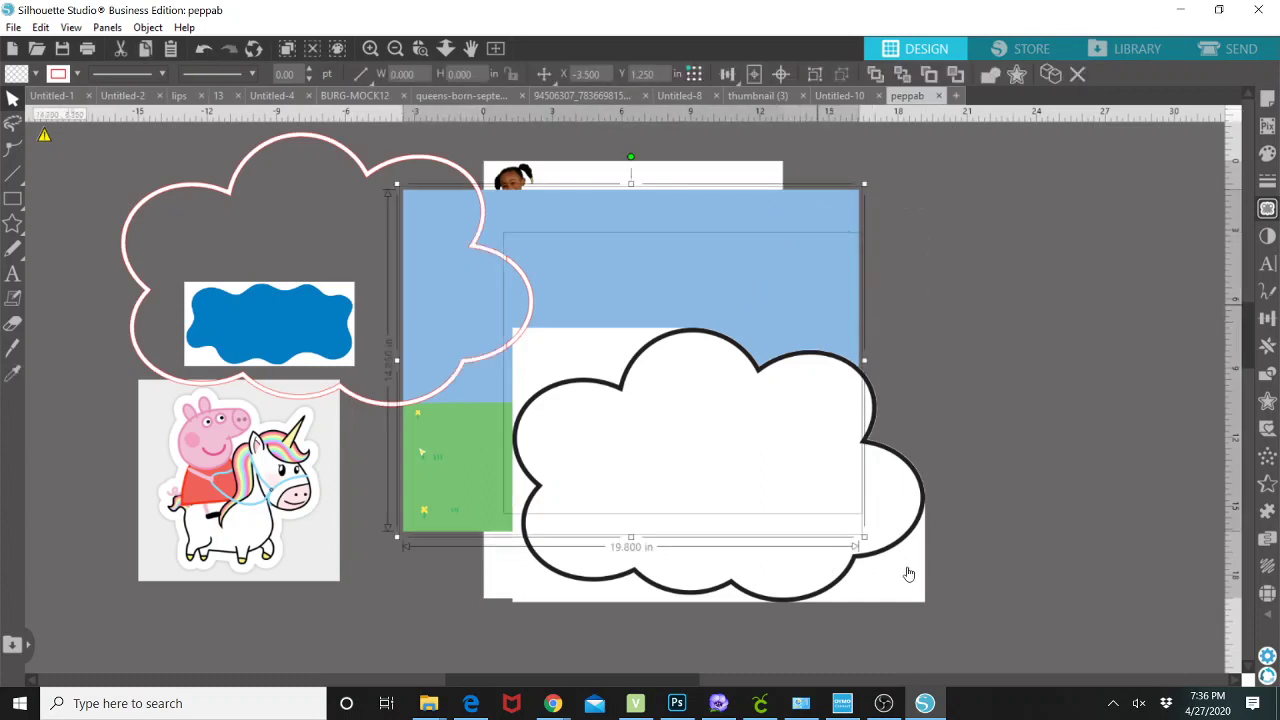
click(784, 577)
drag(784, 577, 753, 566)
scroll(836, 564, down, 1)
scroll(914, 400, down, 2)
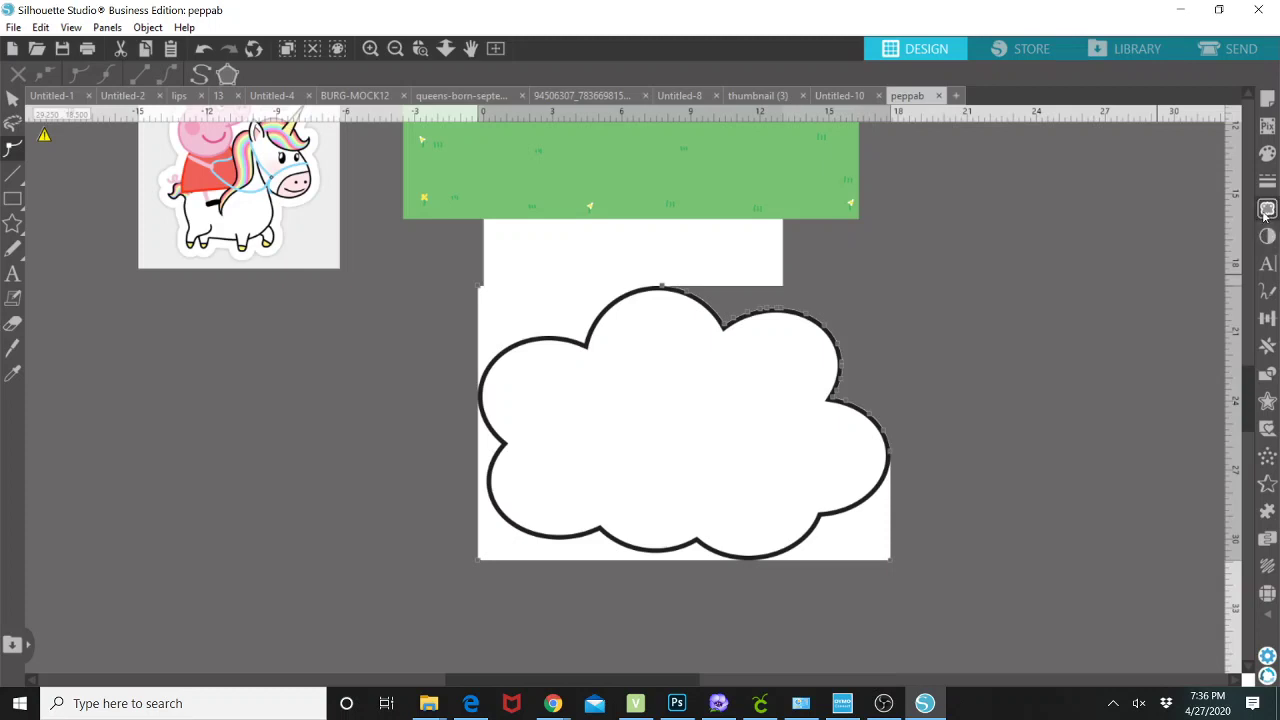
Step: Start Trace by Color on the cloud image below the page and sample the cloud's white interior
click(1266, 210)
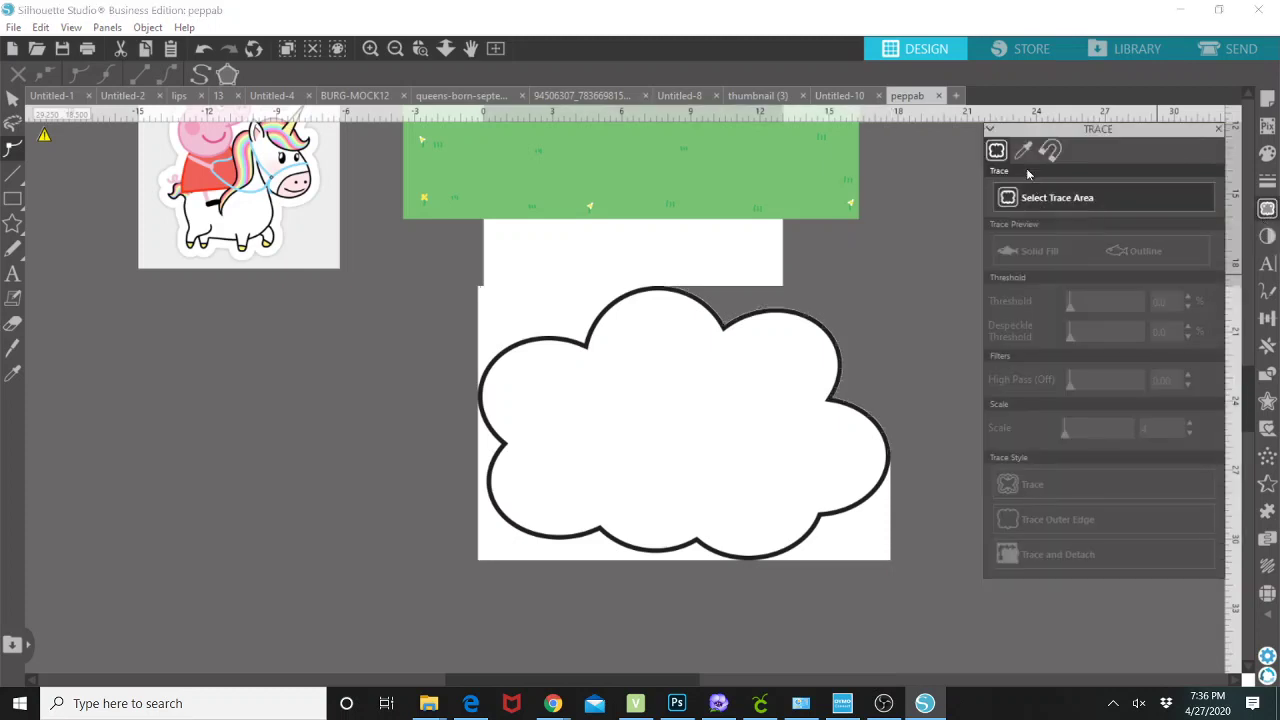
click(1023, 151)
click(1040, 198)
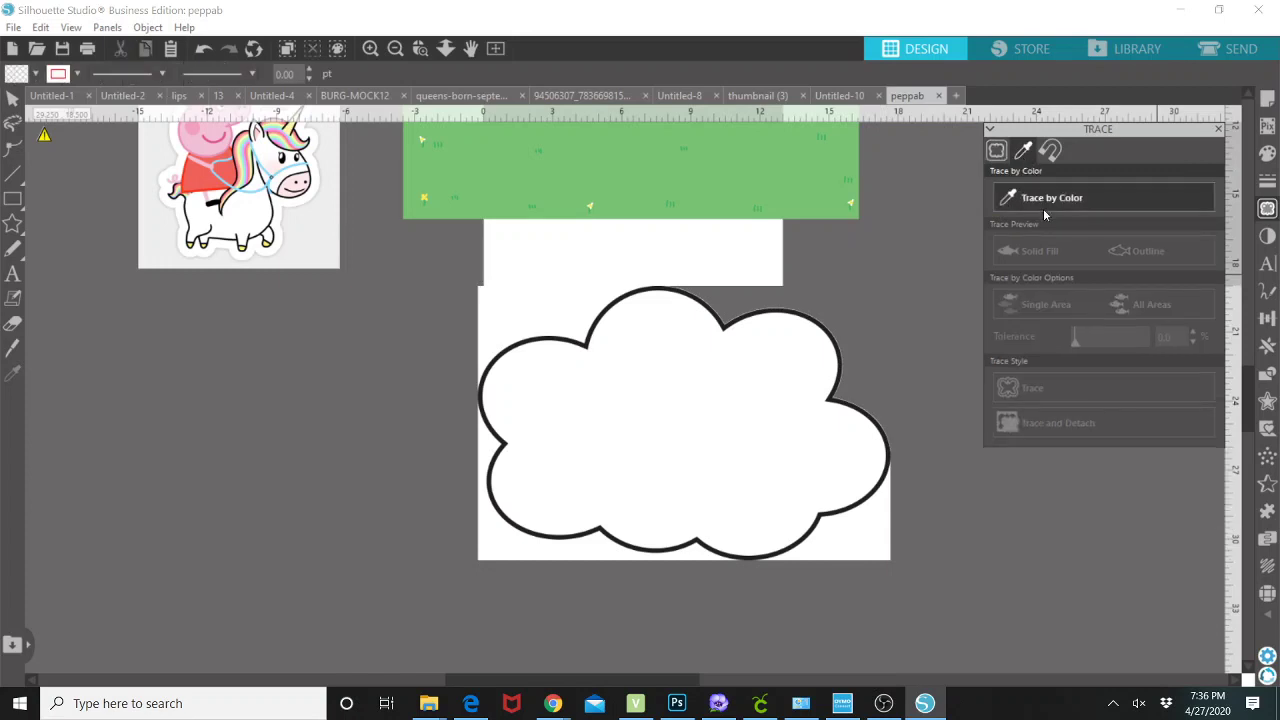
click(556, 308)
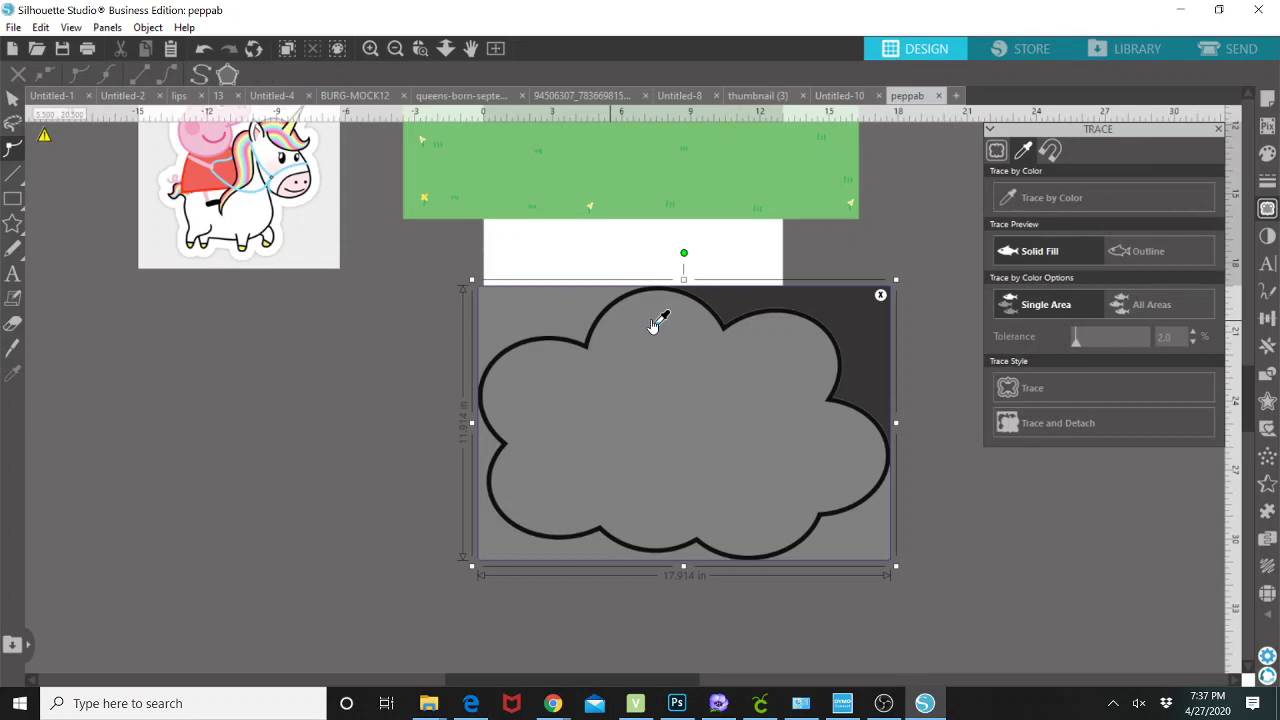
click(660, 320)
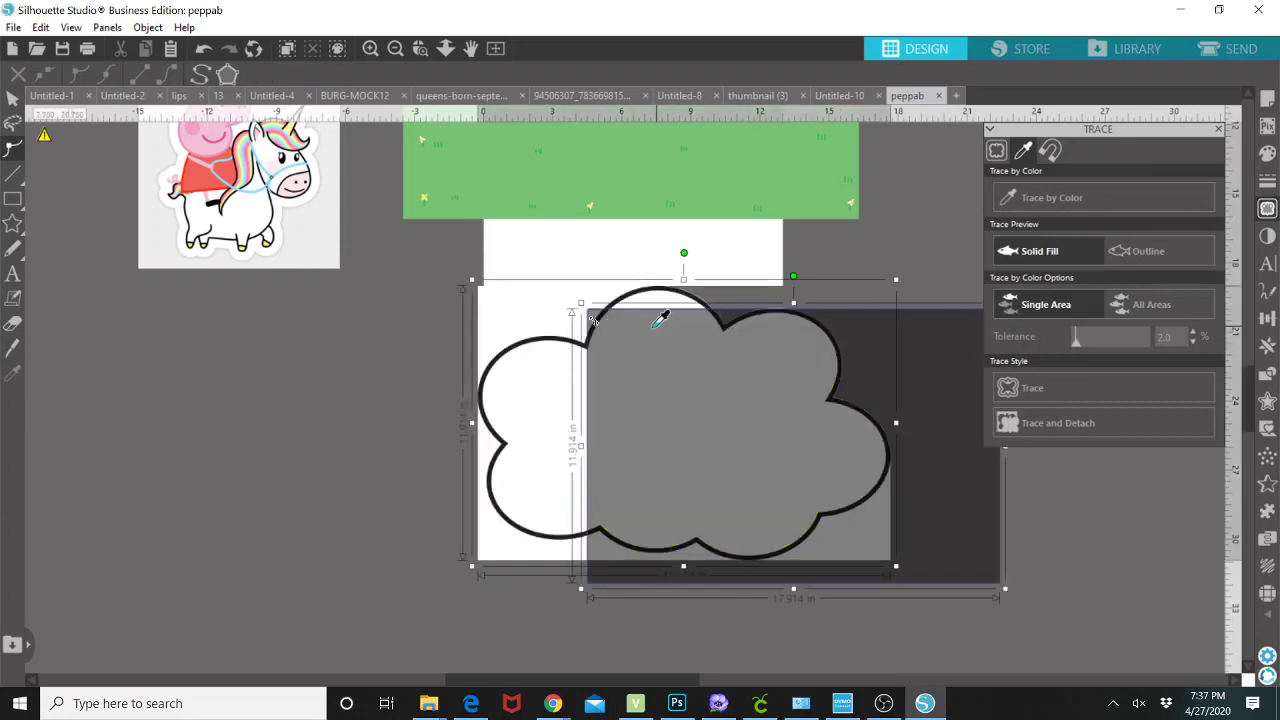
Step: Try narrowing the cloud image to about 17.5 in wide, and undo the changes made since sampling its interior
click(559, 316)
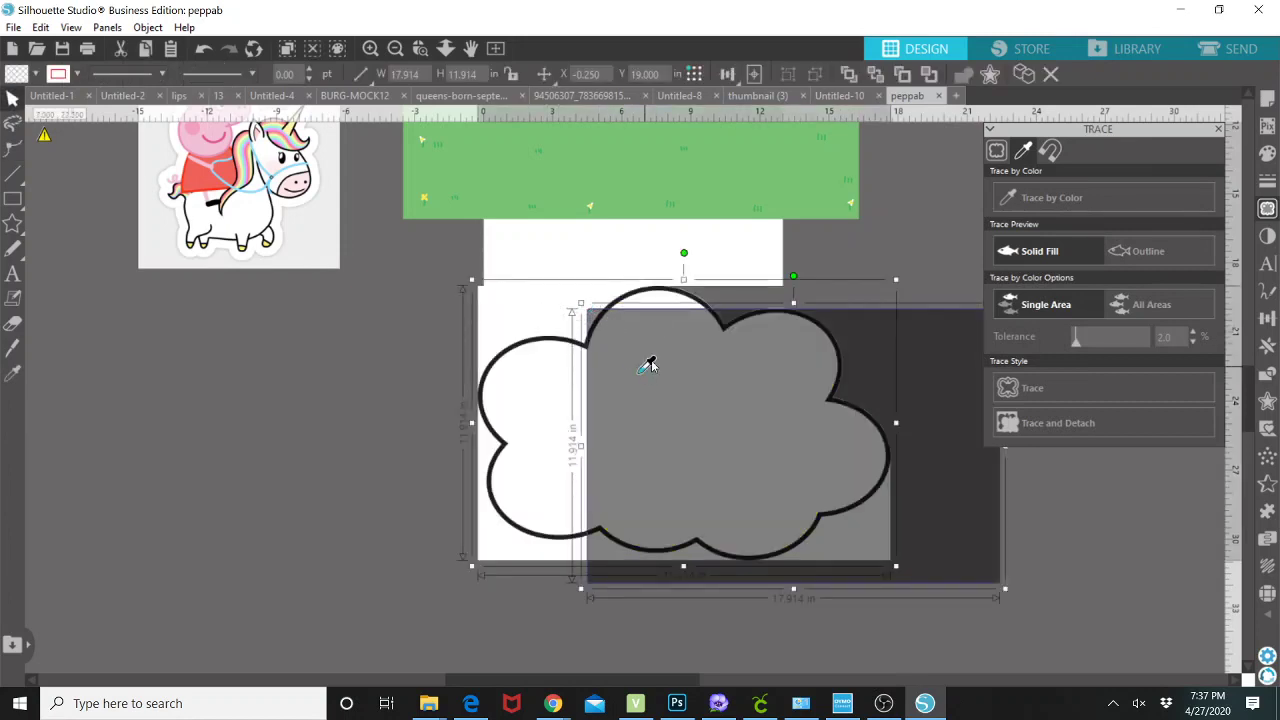
click(742, 378)
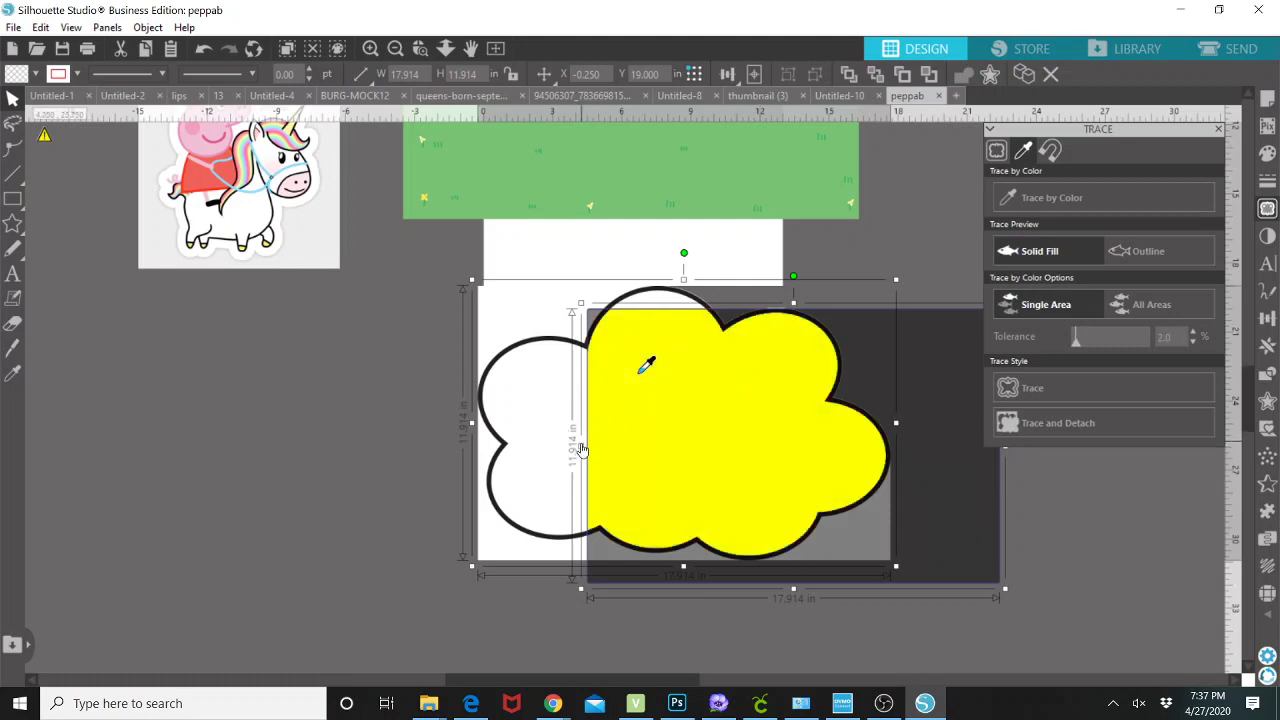
drag(478, 423, 590, 452)
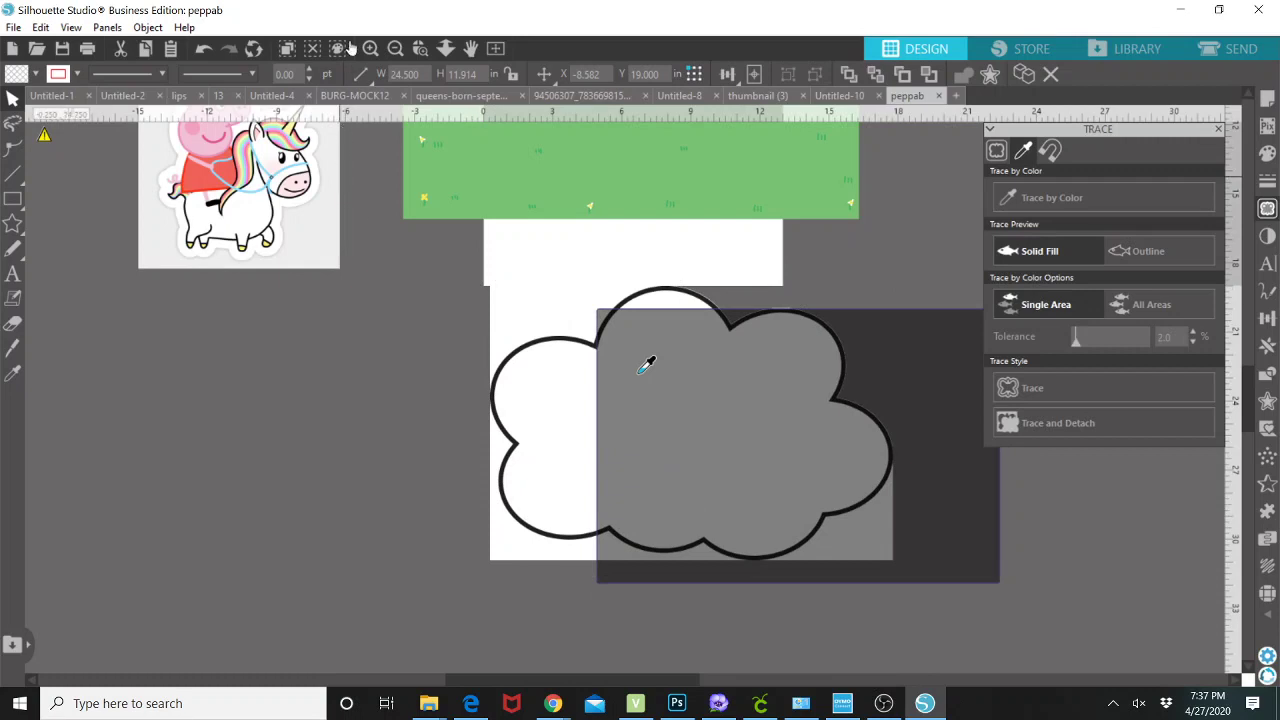
click(201, 50)
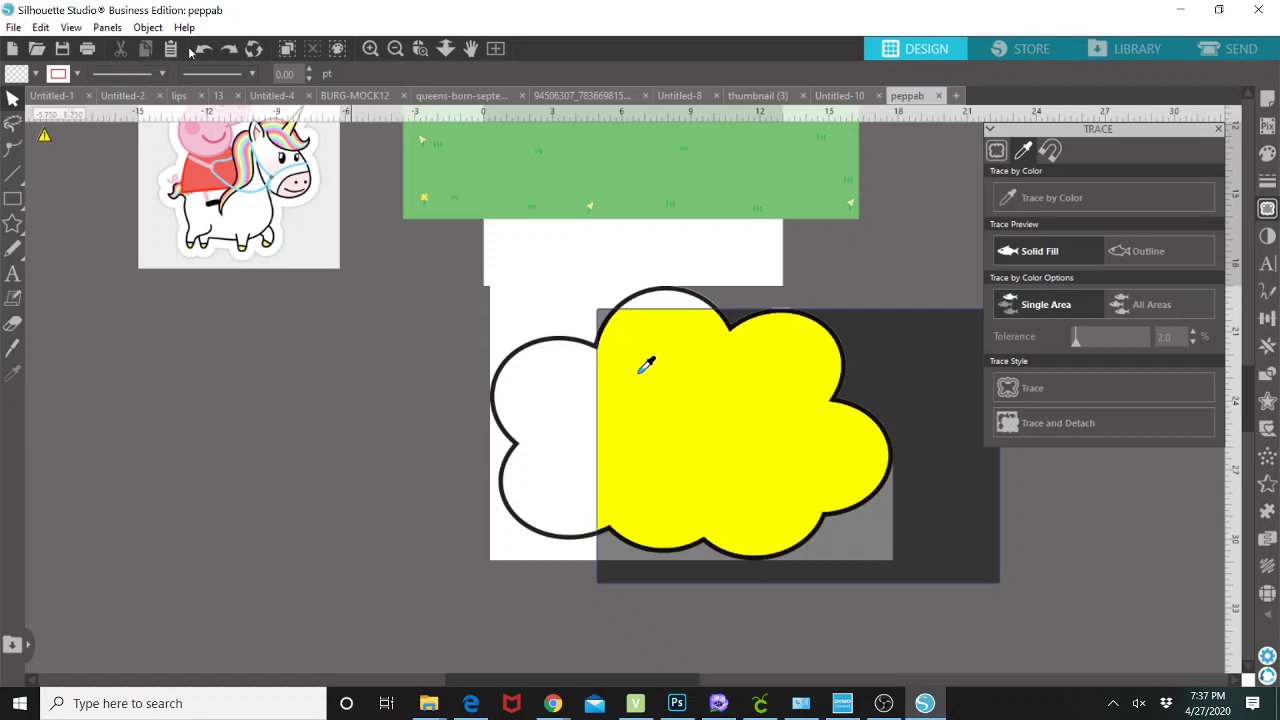
click(201, 50)
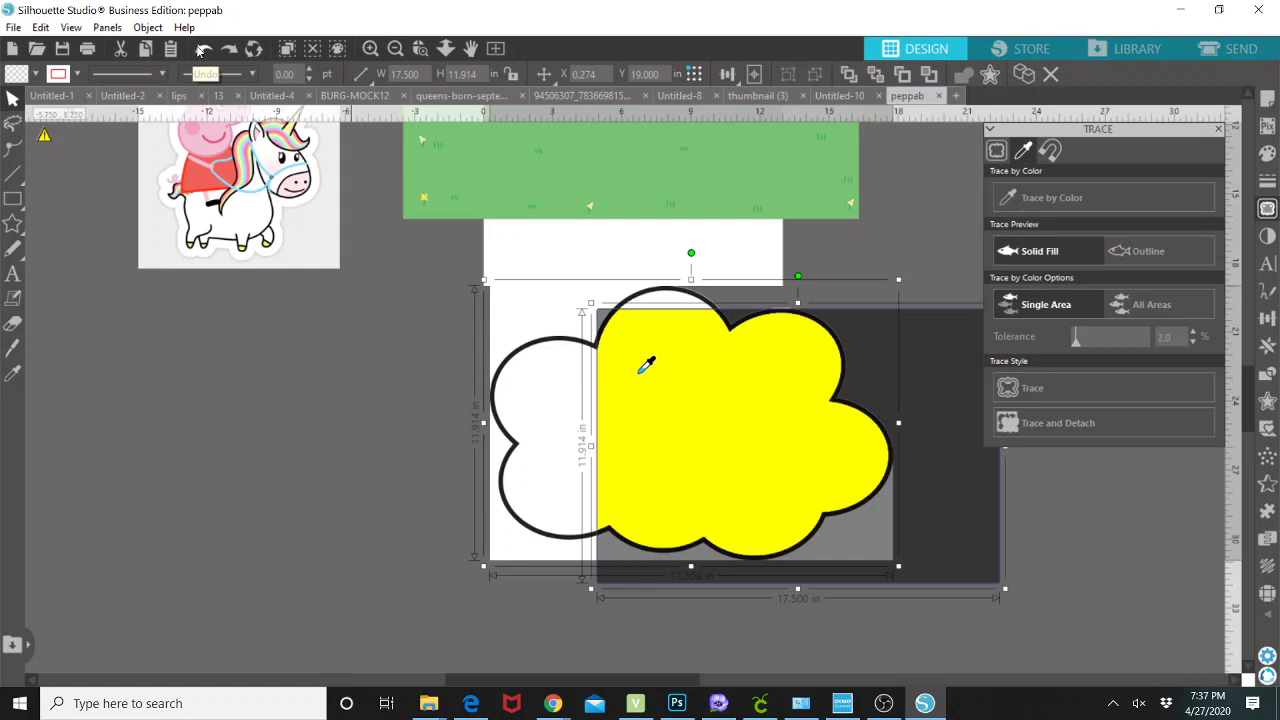
click(201, 52)
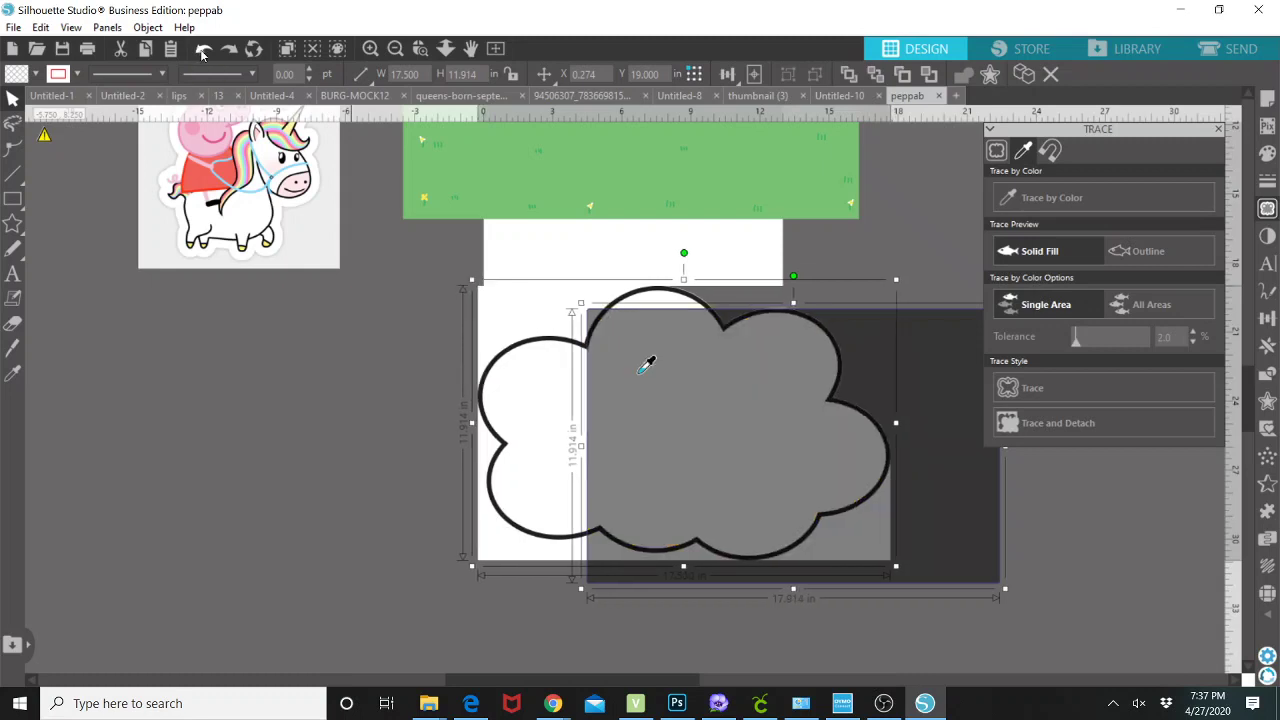
click(201, 52)
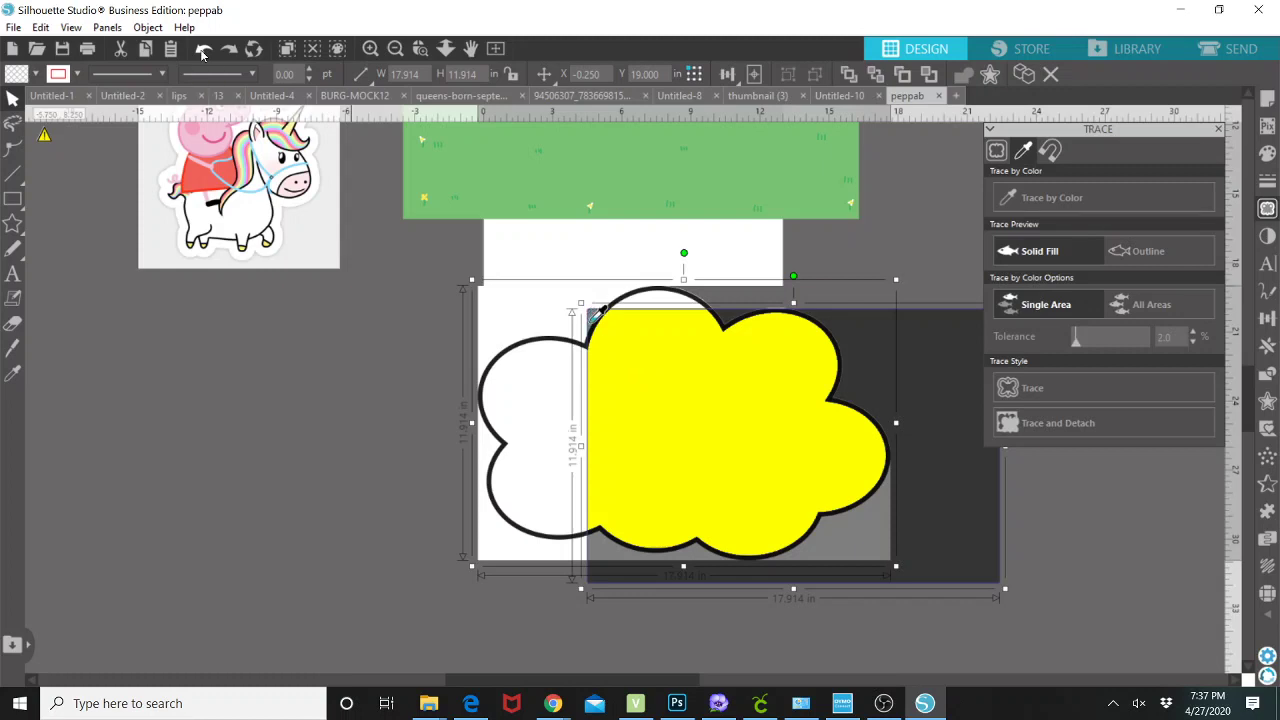
Step: Trace and detach the cloud's white interior as a single area with solid fill
click(654, 326)
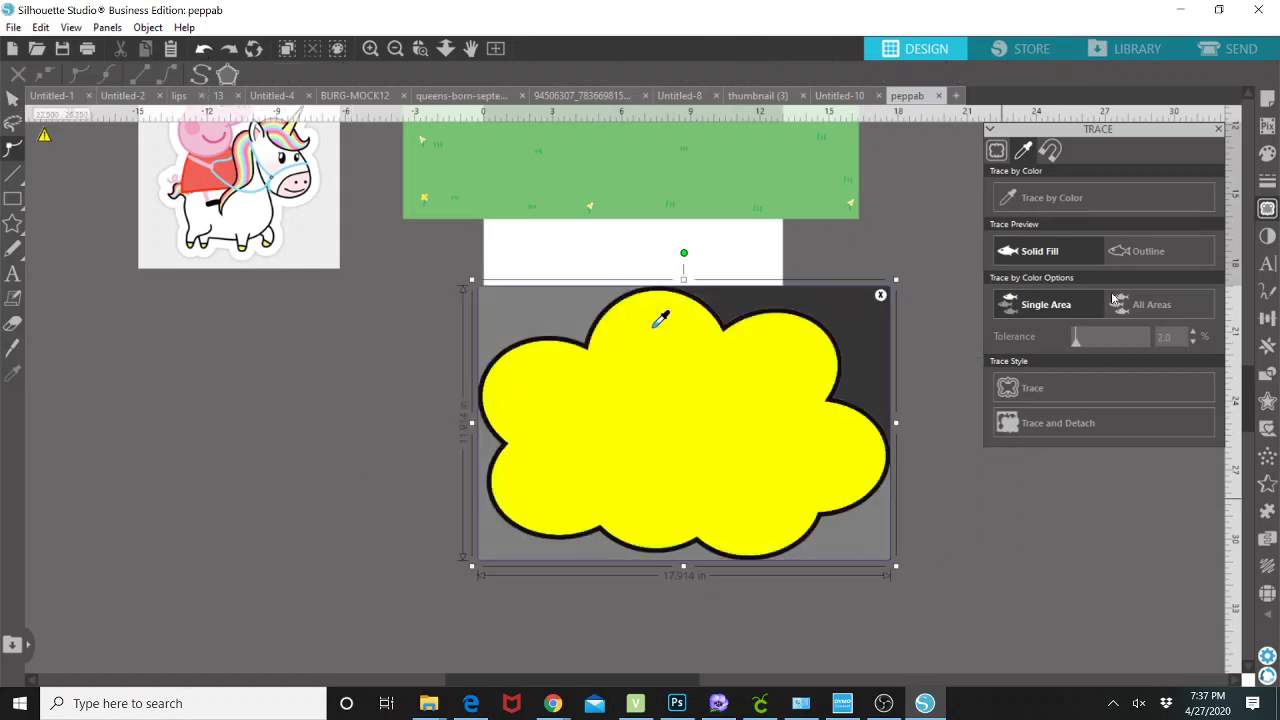
click(1100, 422)
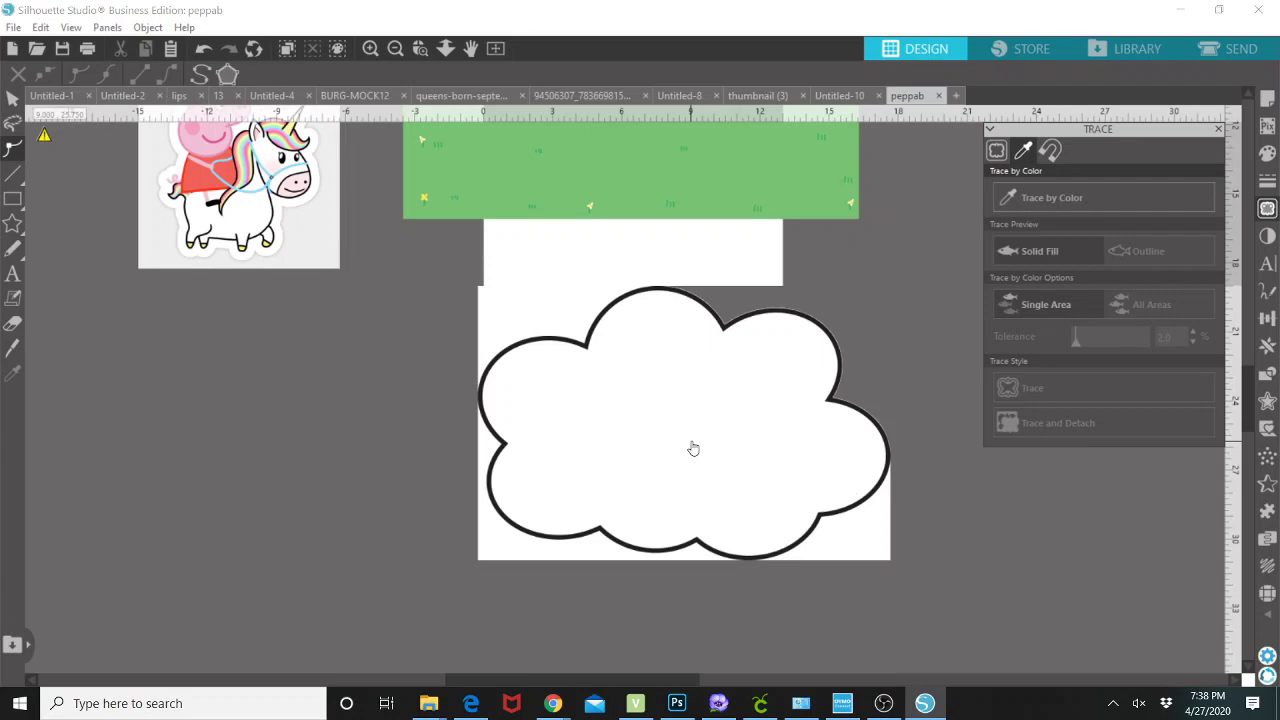
Step: Move the detached white cloud off to the side of the page and delete the leftover black-outlined cloud image
drag(646, 431, 168, 503)
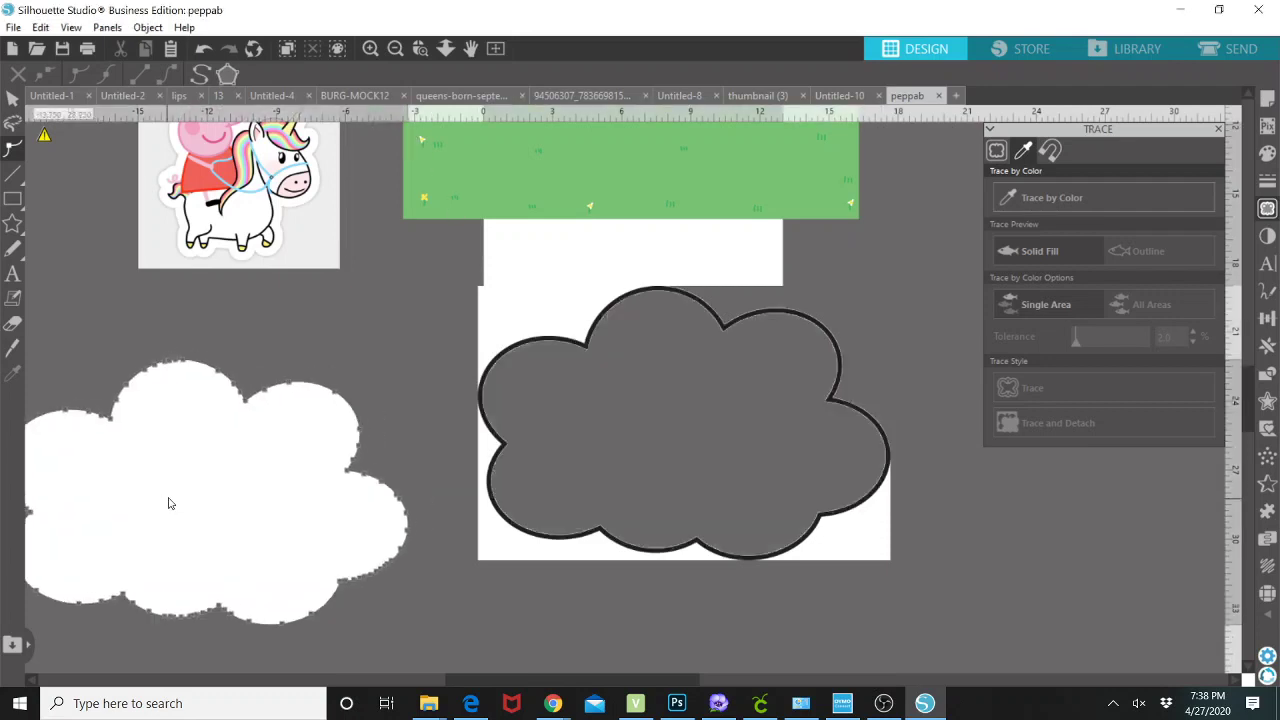
click(484, 345)
key(Delete)
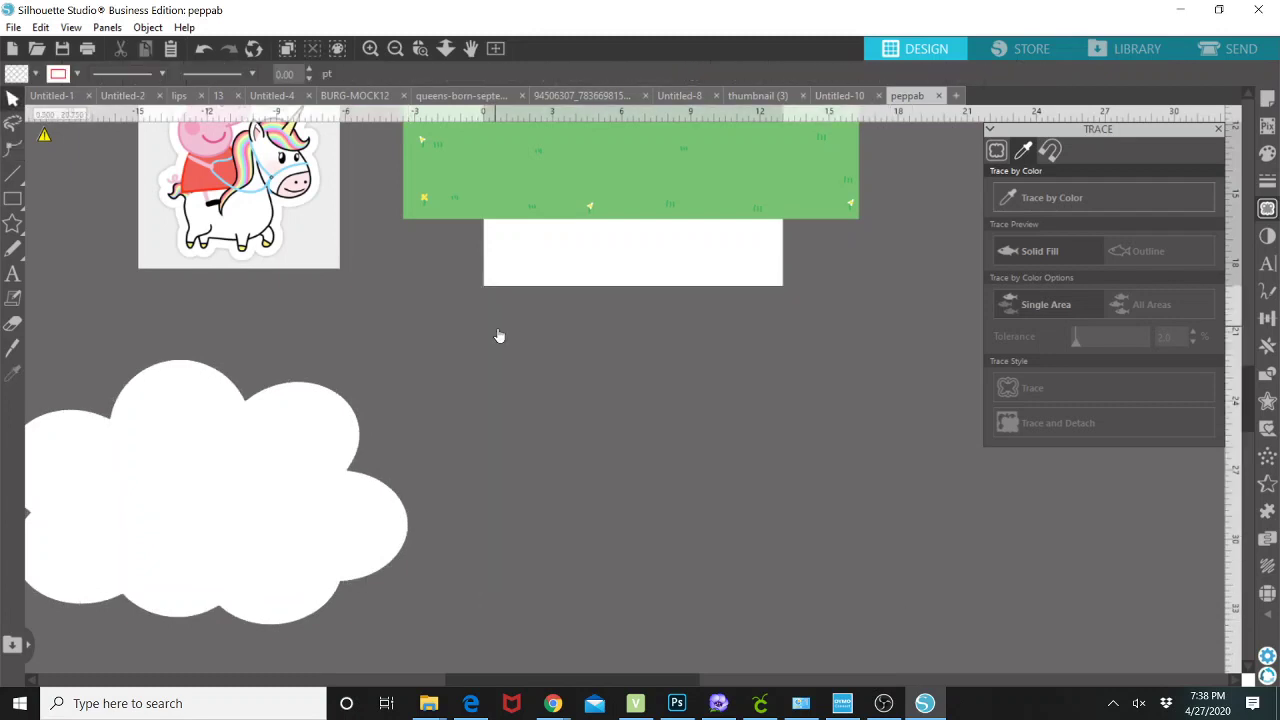
Step: Delete the red-outlined cloud tracing around the blue shape and the stray arc left on the sky
scroll(837, 394, up, 3)
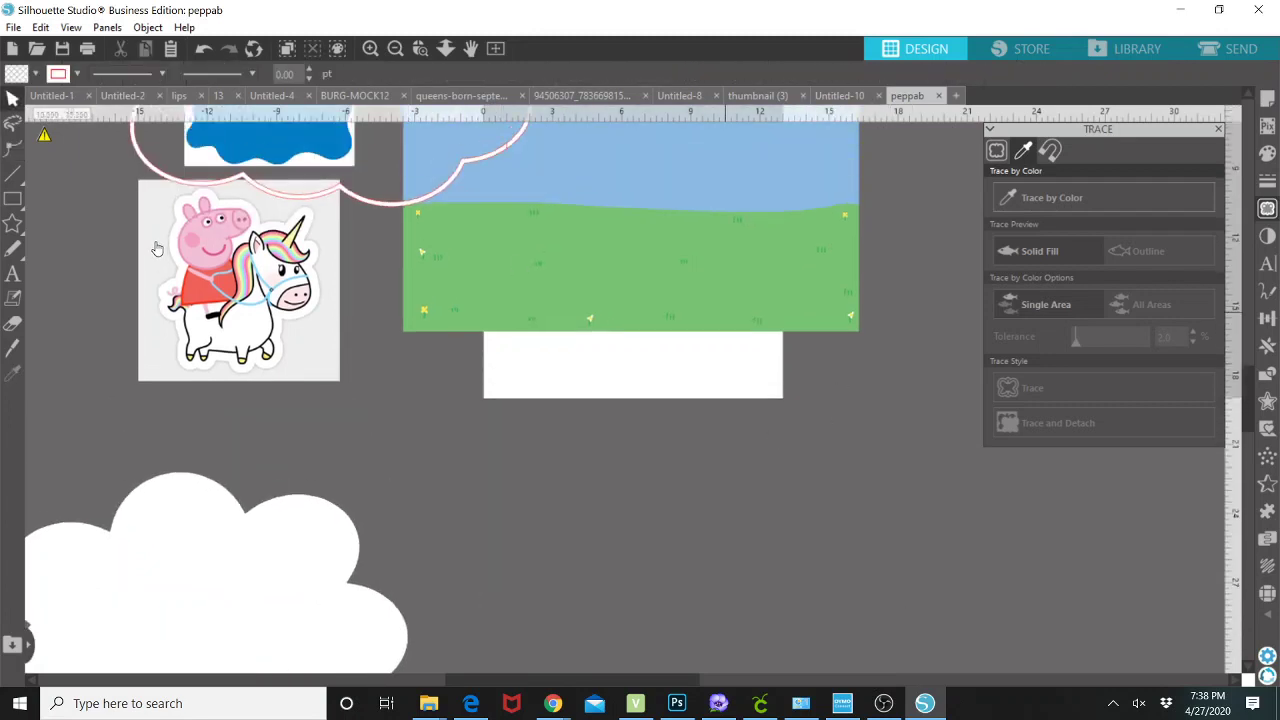
scroll(356, 230, up, 1)
click(366, 254)
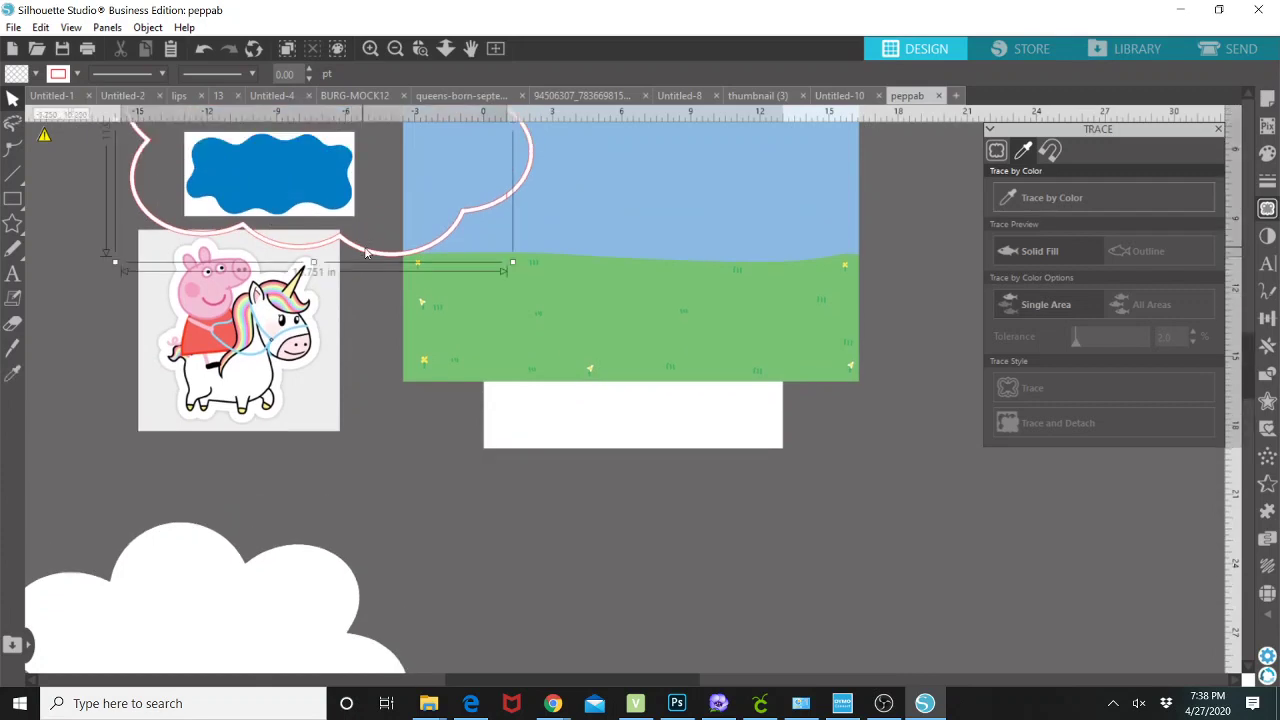
key(Delete)
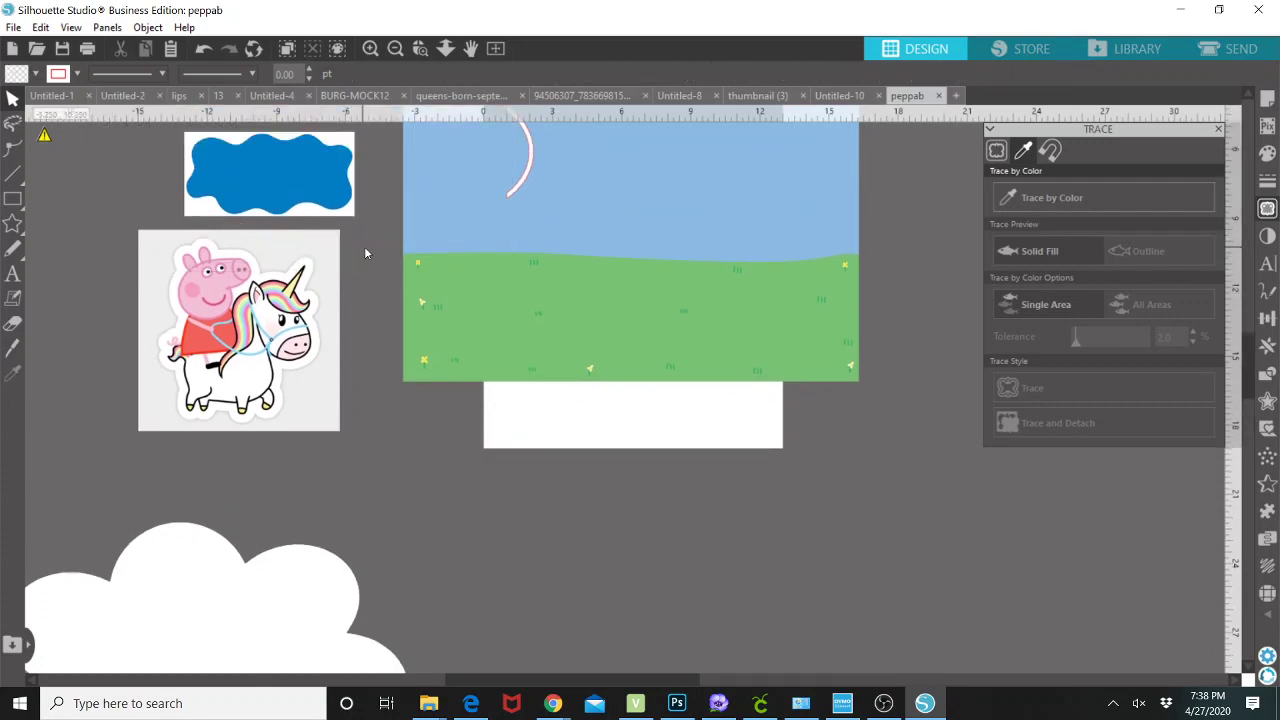
scroll(474, 183, up, 1)
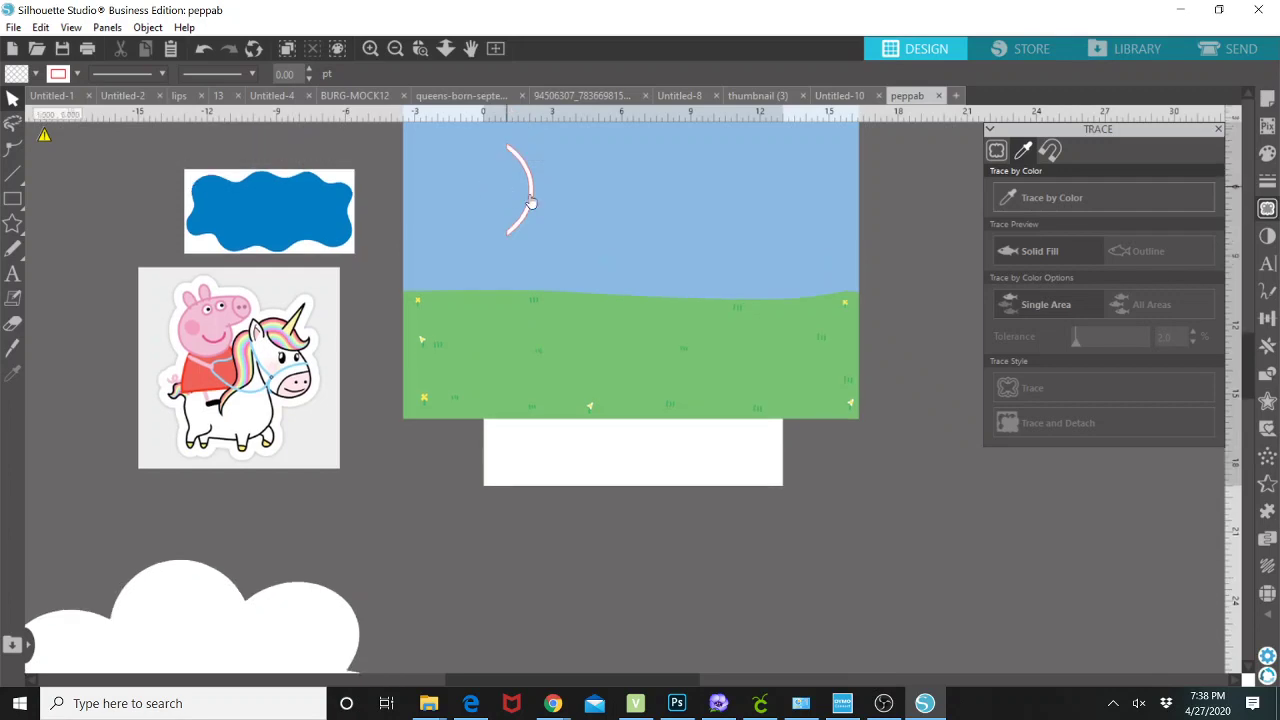
click(533, 202)
key(Delete)
Step: Move the girl's photo out from behind the background into the empty area beside the page
scroll(850, 544, up, 3)
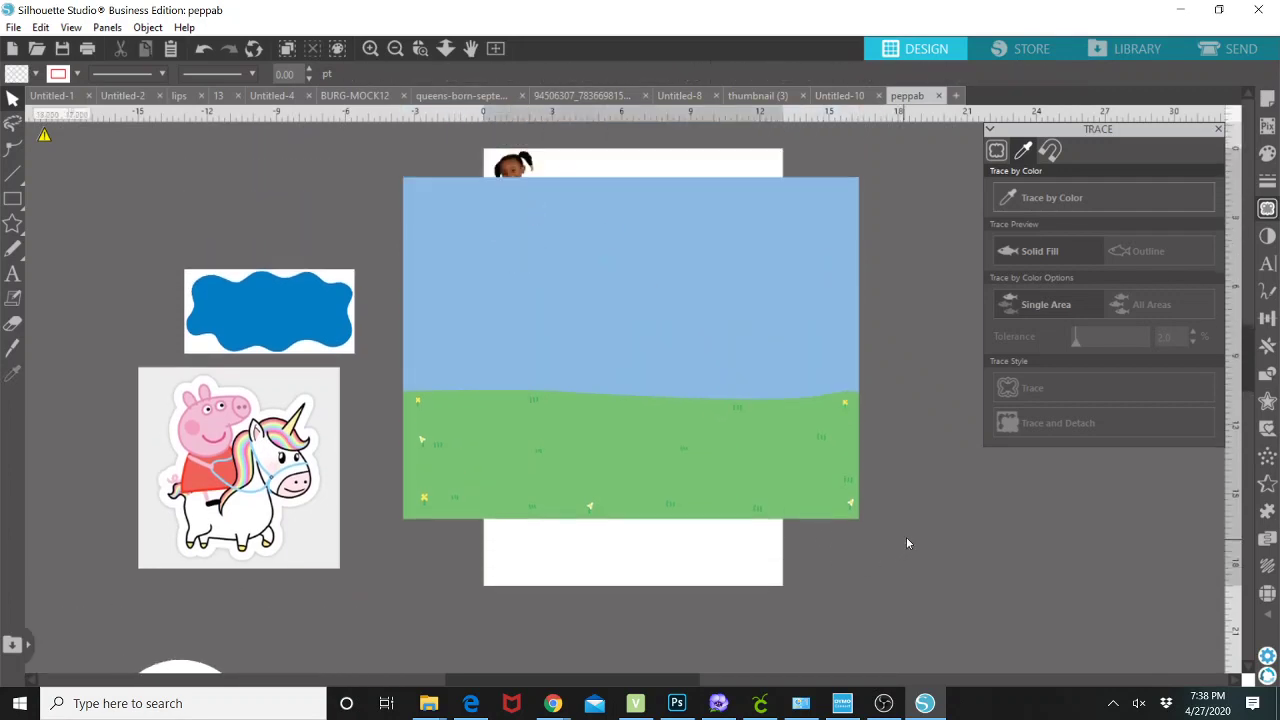
drag(512, 162, 253, 159)
drag(151, 178, 151, 181)
Step: Weld the selected sky-and-grass background pieces and move the background to X -2.25, Y -1.5 in
click(632, 295)
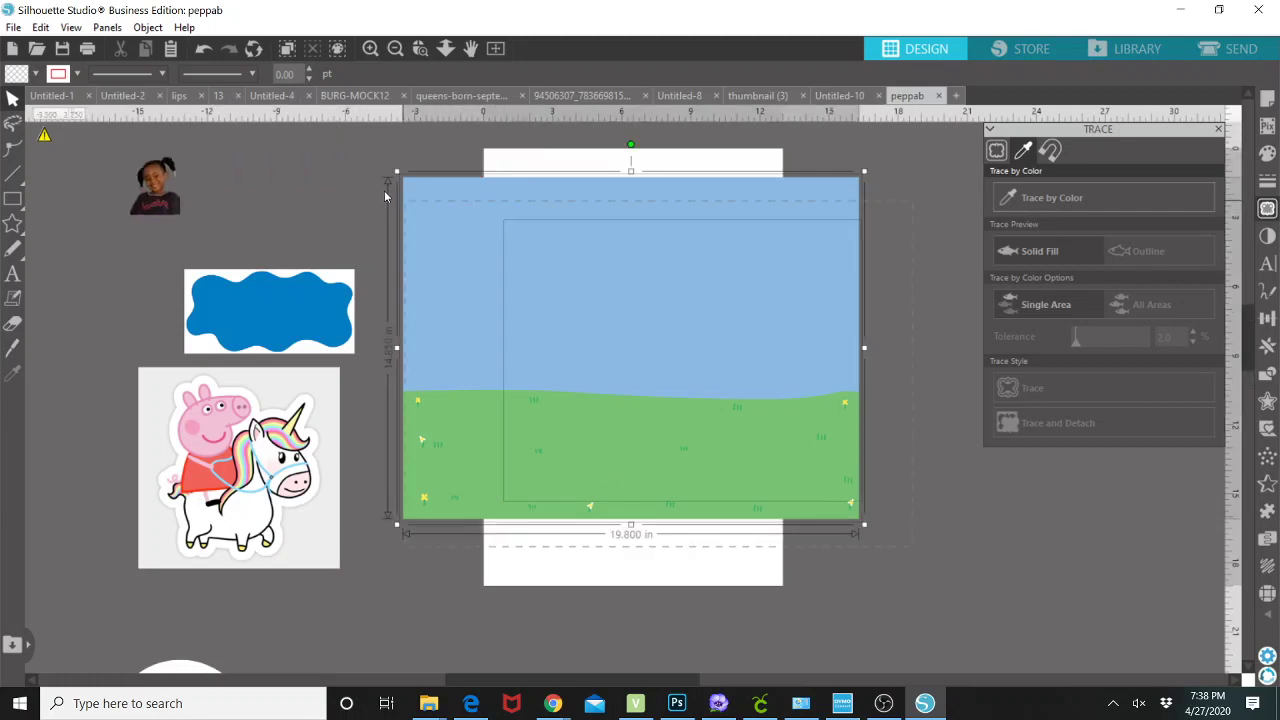
right_click(412, 286)
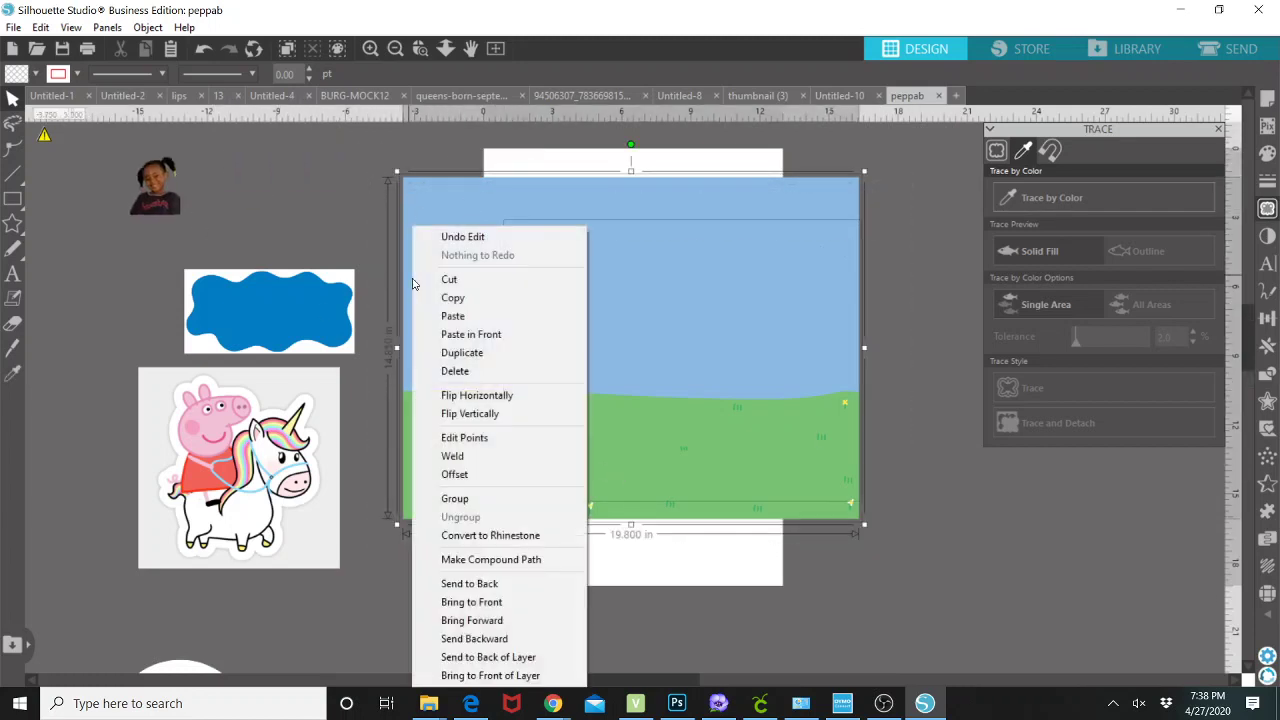
click(489, 460)
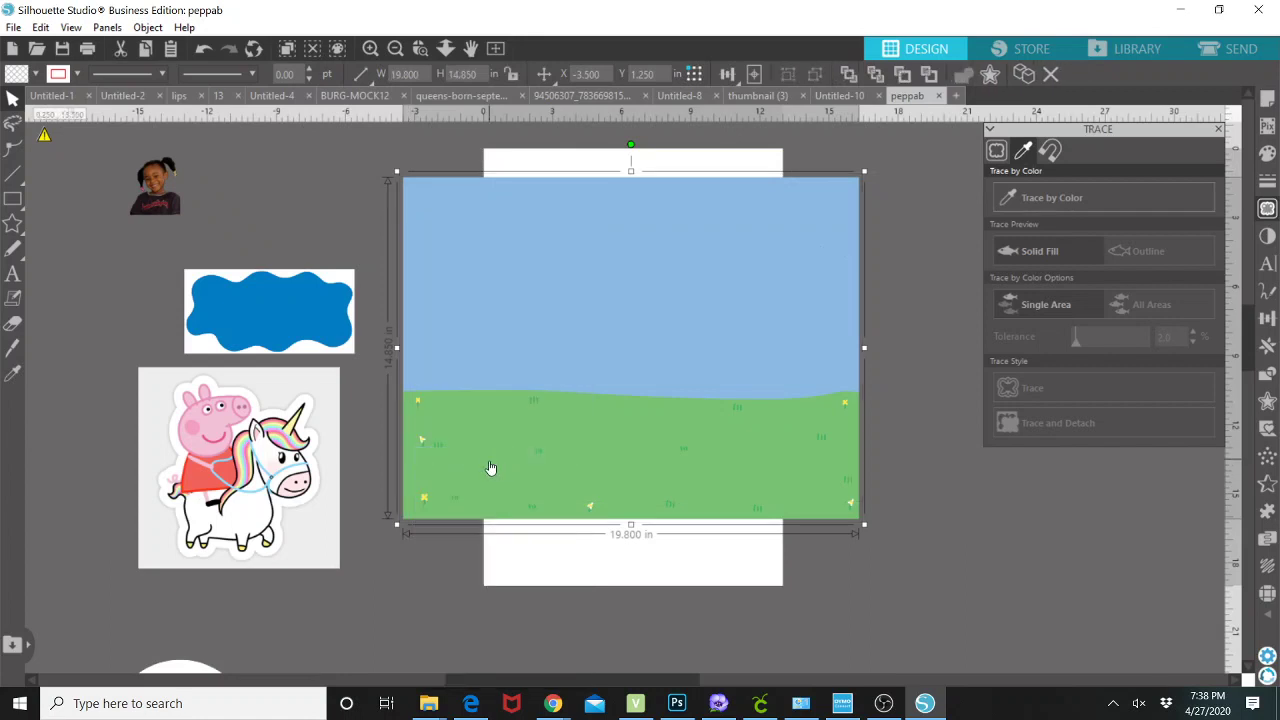
drag(561, 458, 588, 348)
Step: Trace by color and detach the blue wavy shape, move it off its image, and delete the white remainder
click(320, 314)
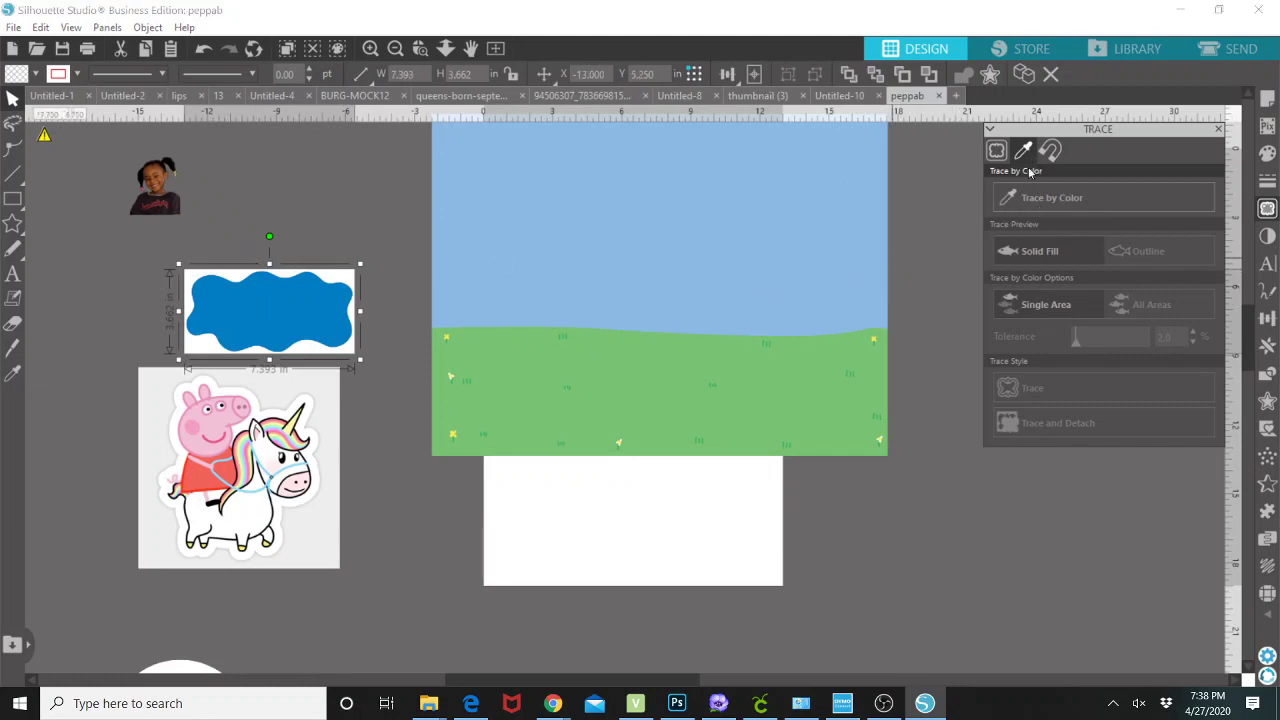
click(1036, 198)
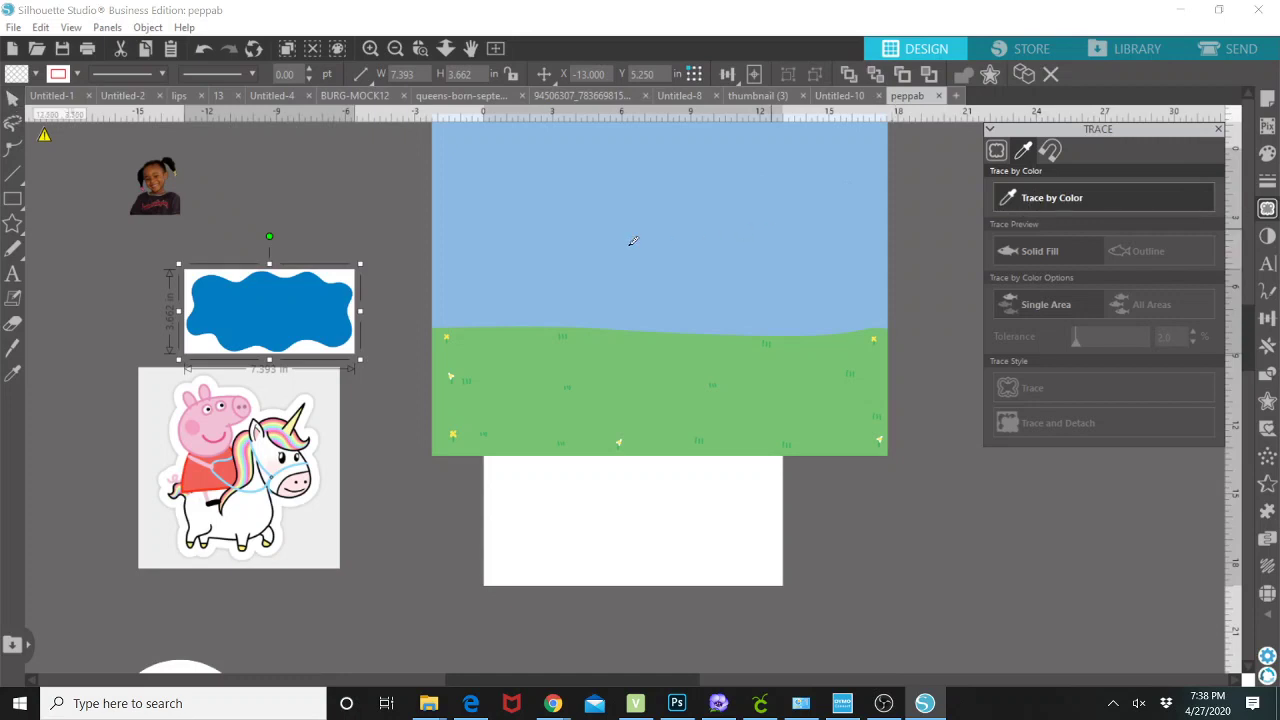
click(258, 290)
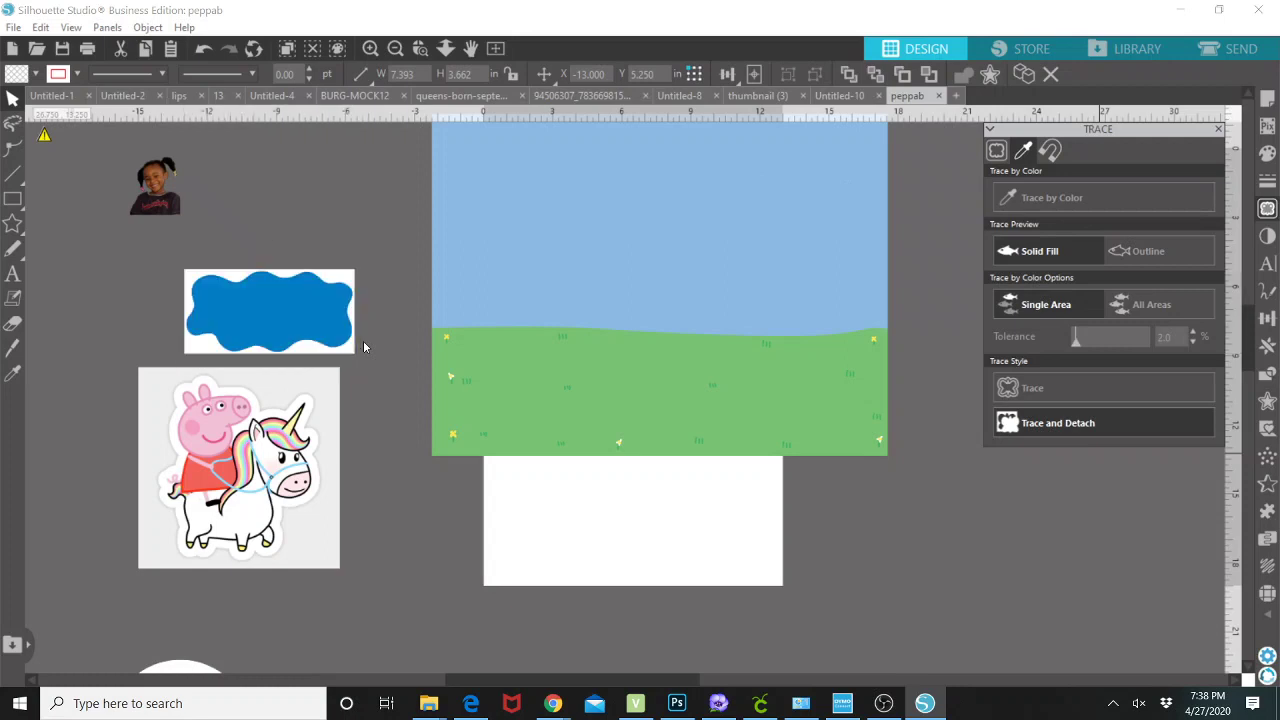
drag(303, 325, 337, 220)
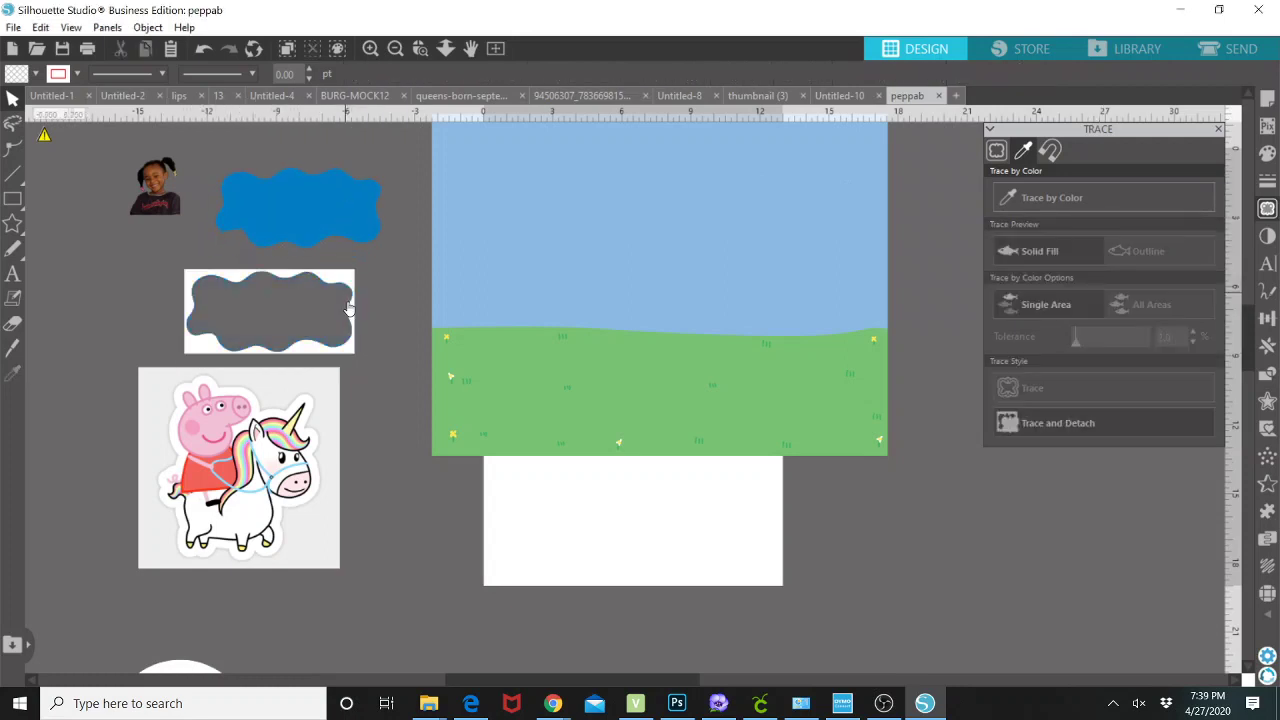
click(331, 326)
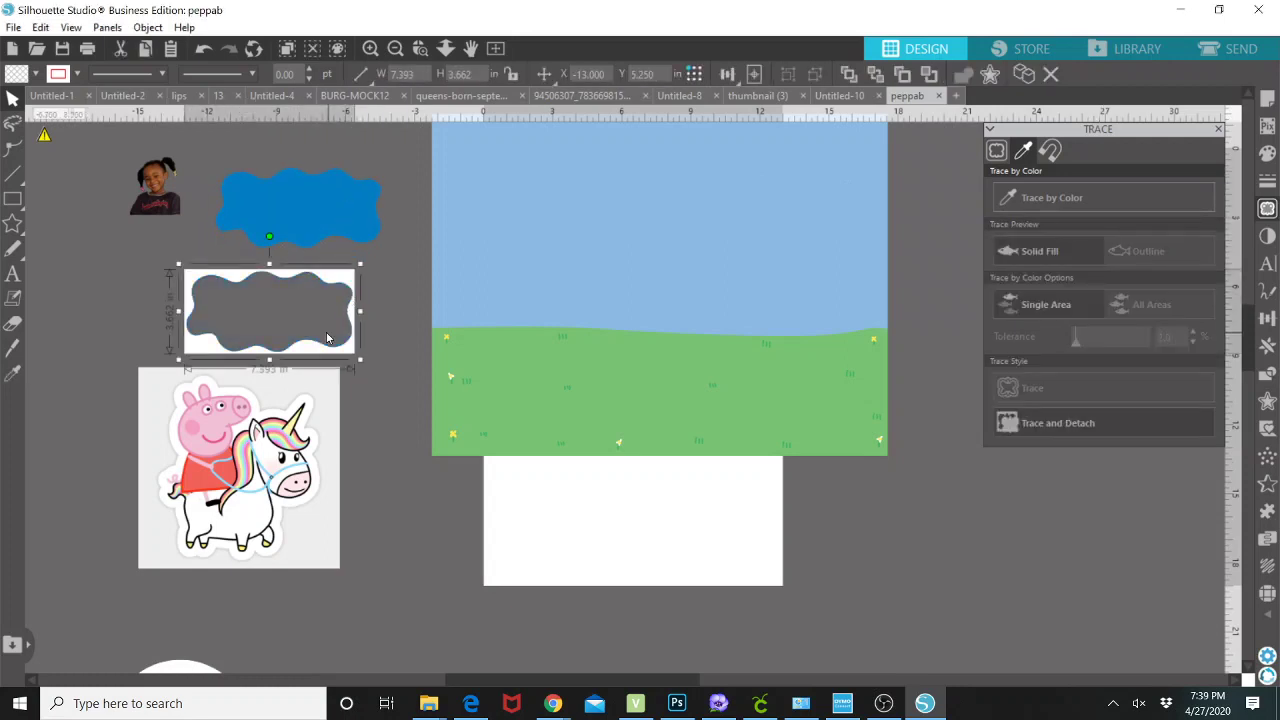
key(Delete)
Step: Select a trace area covering the whole Peppa unicorn image
click(266, 433)
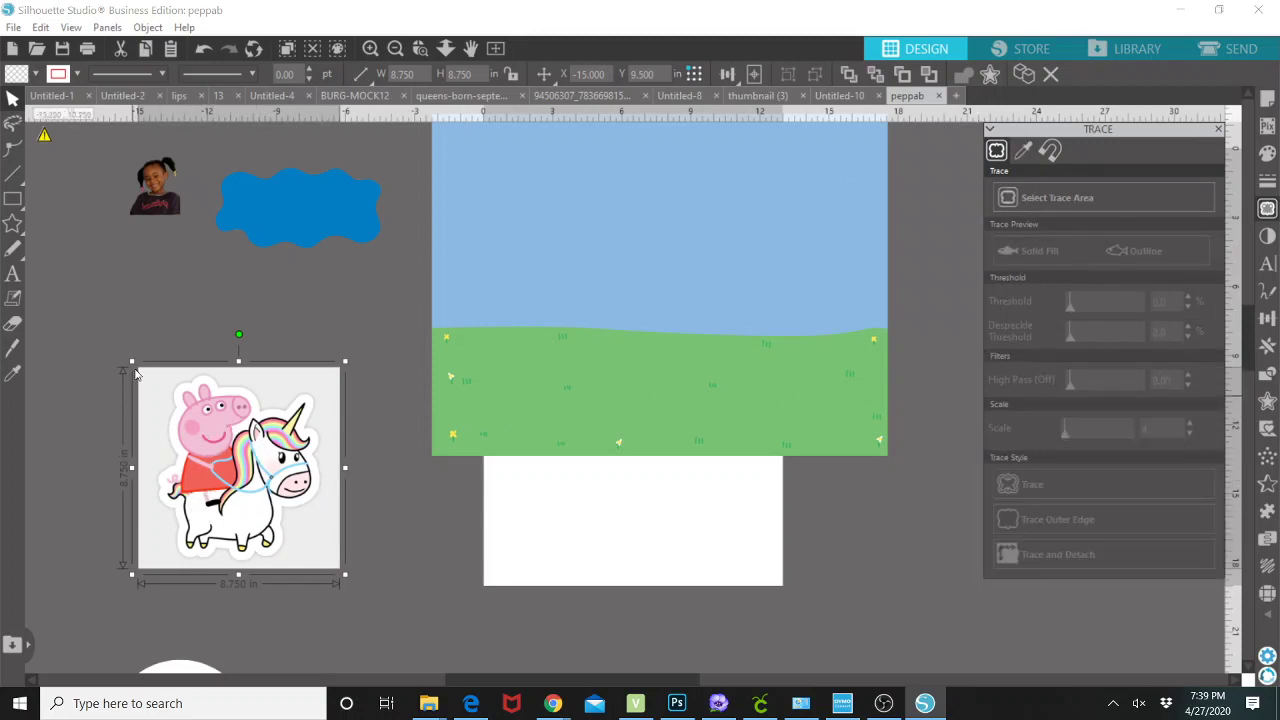
click(1028, 200)
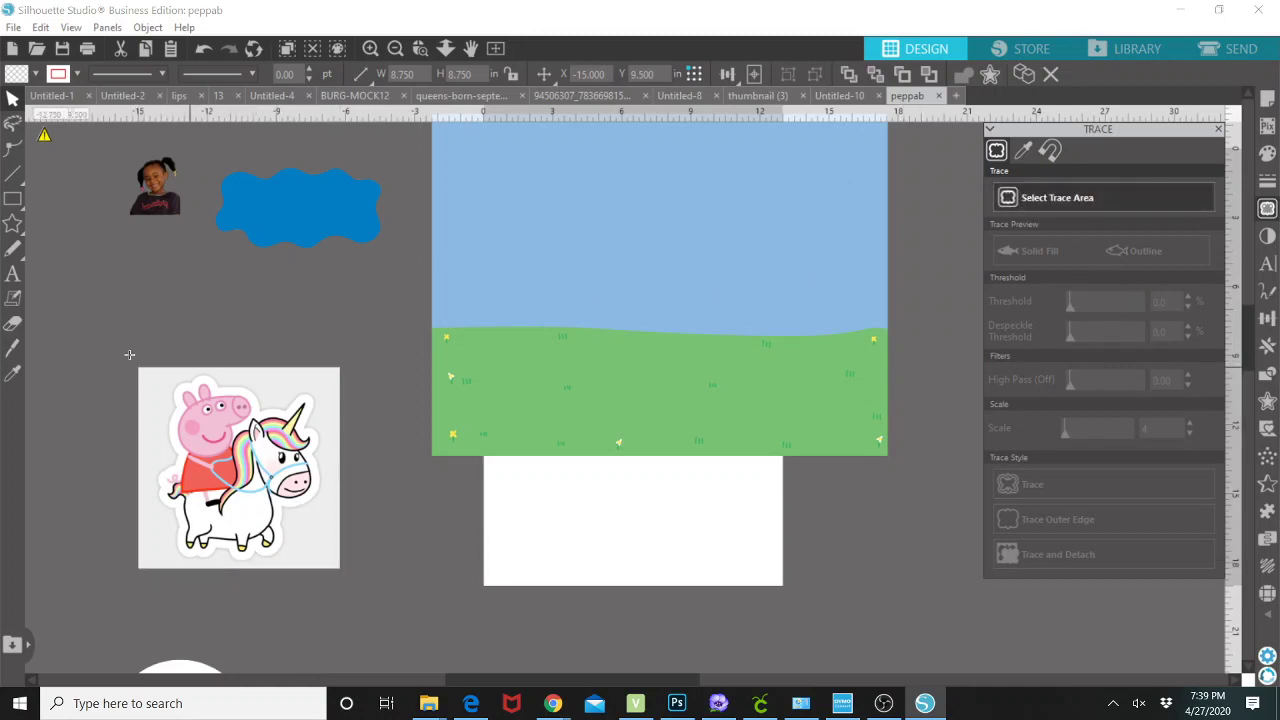
drag(134, 368, 248, 498)
drag(320, 553, 336, 574)
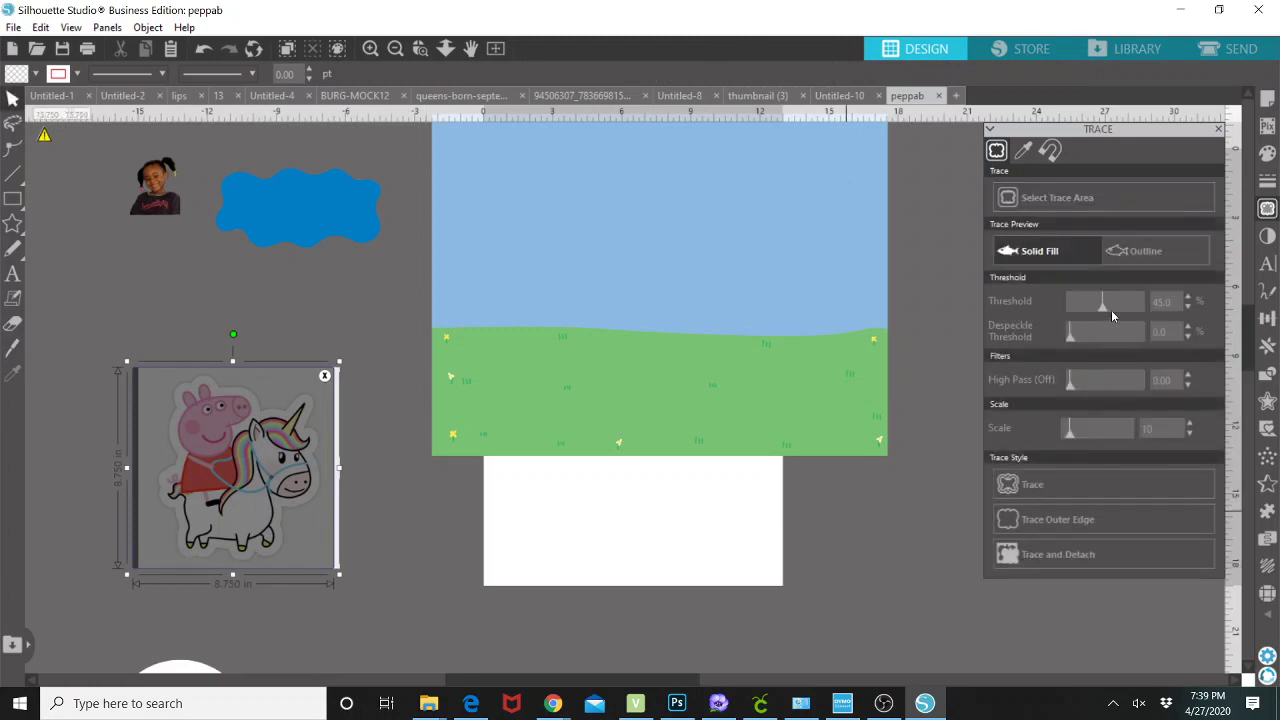
Step: Set the trace threshold to 93% and trace and detach the Peppa unicorn sticker
click(1111, 311)
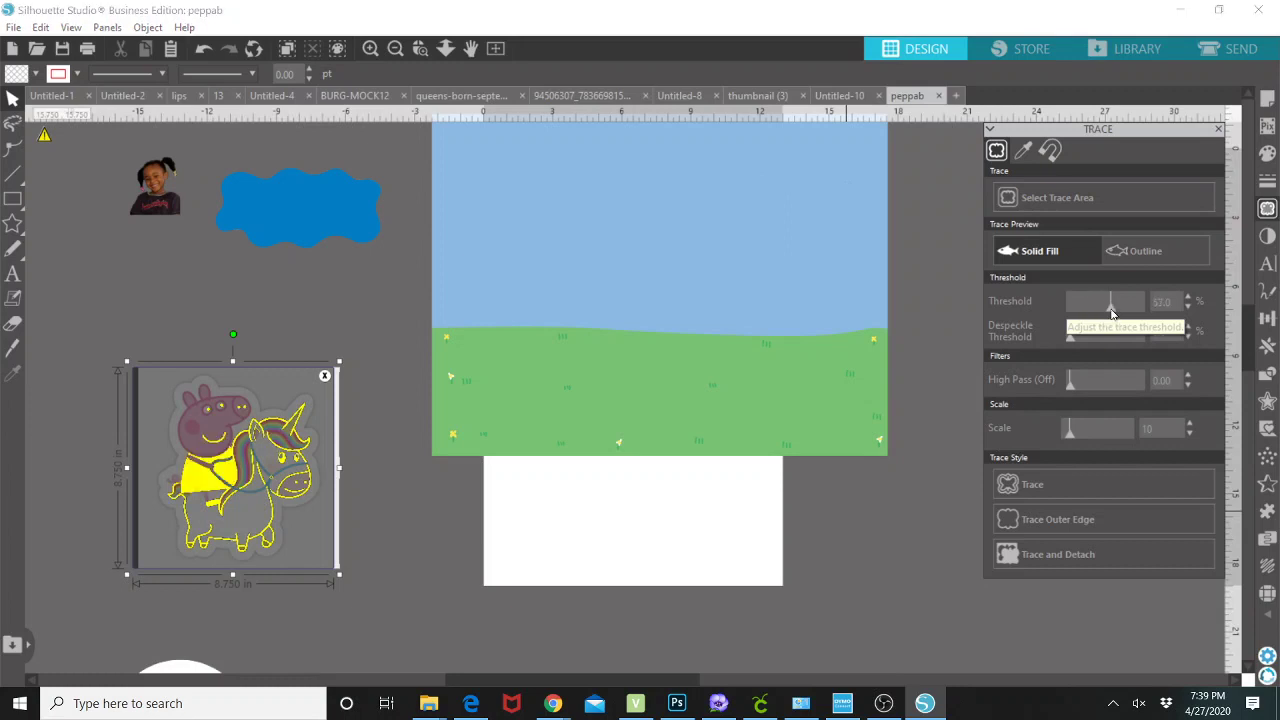
drag(1121, 305, 1125, 305)
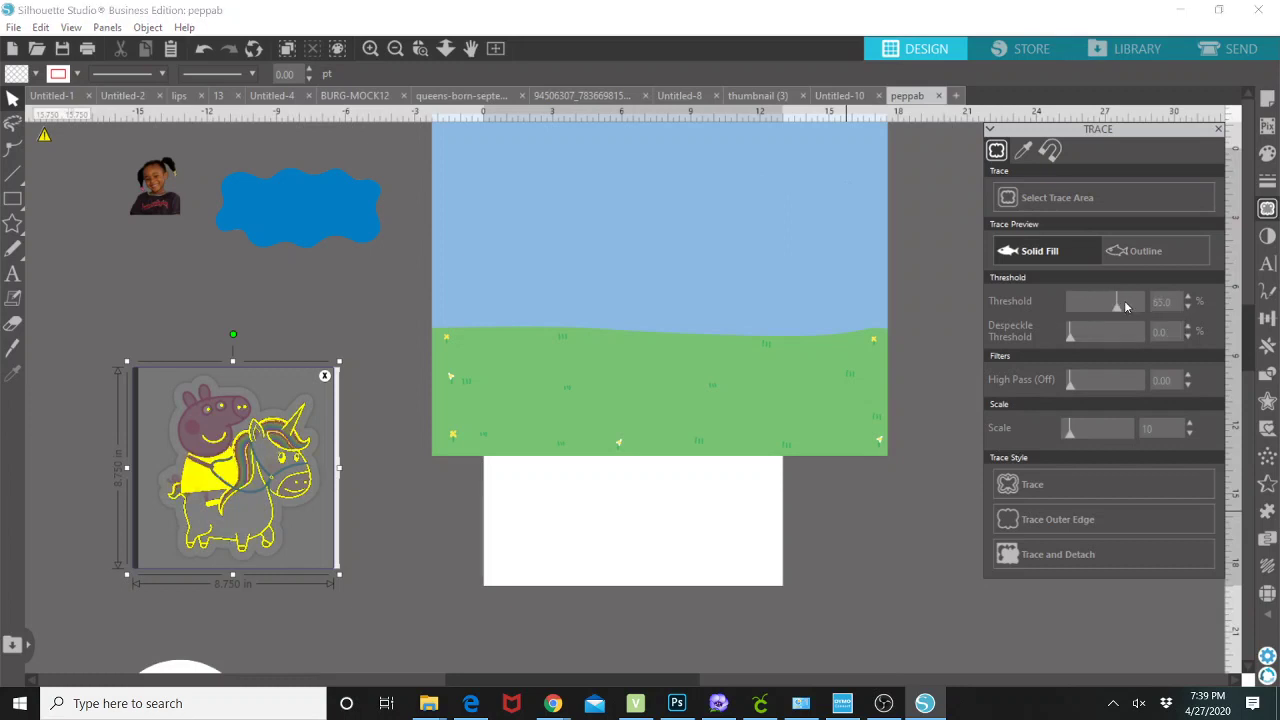
click(1131, 300)
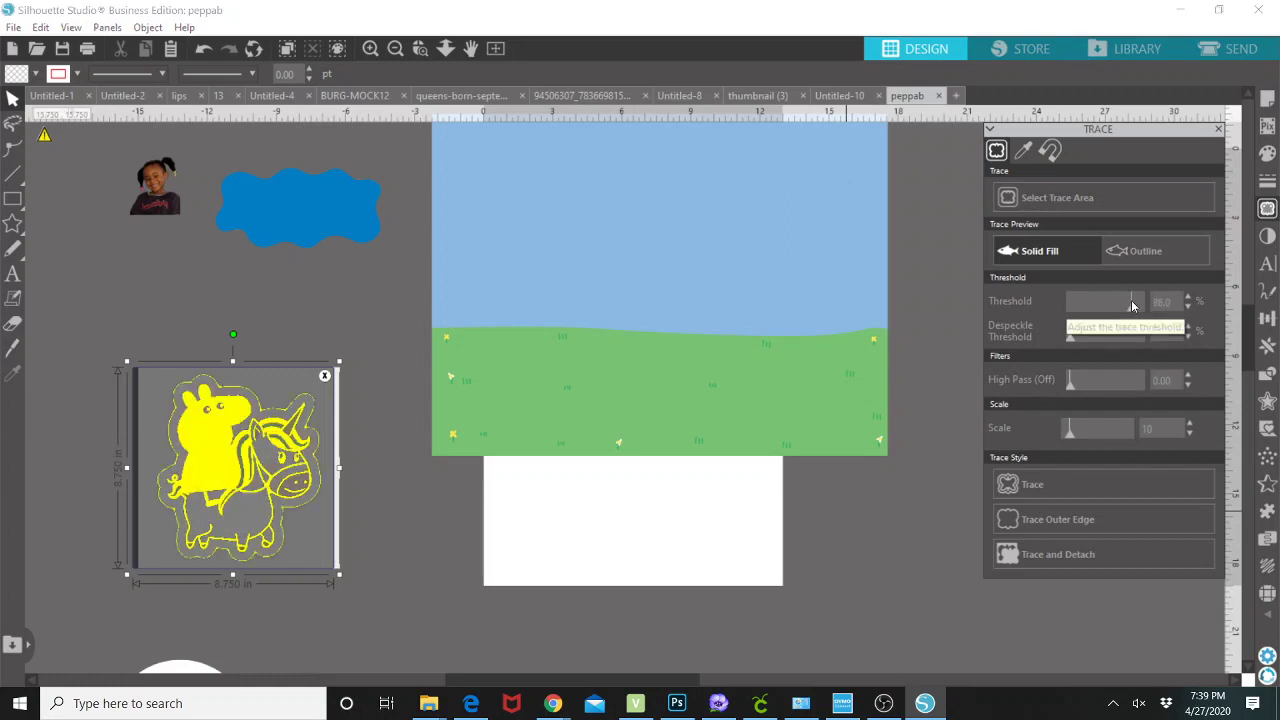
click(1142, 302)
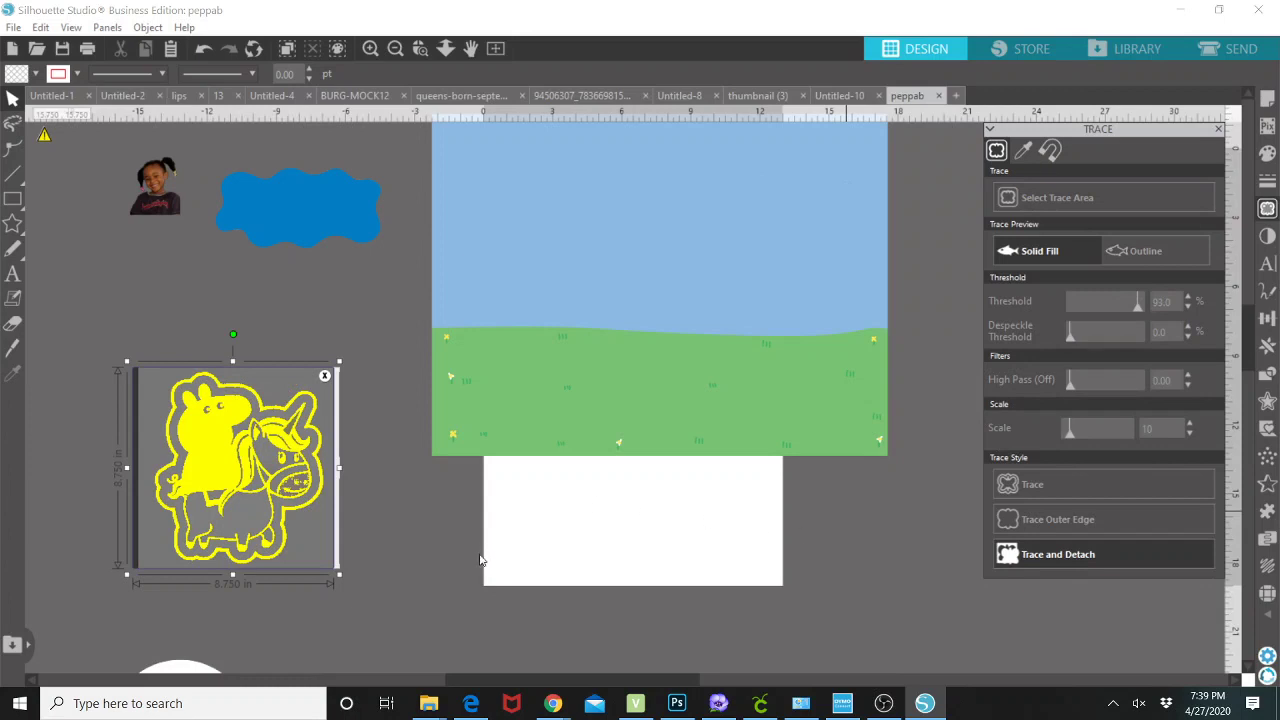
click(276, 472)
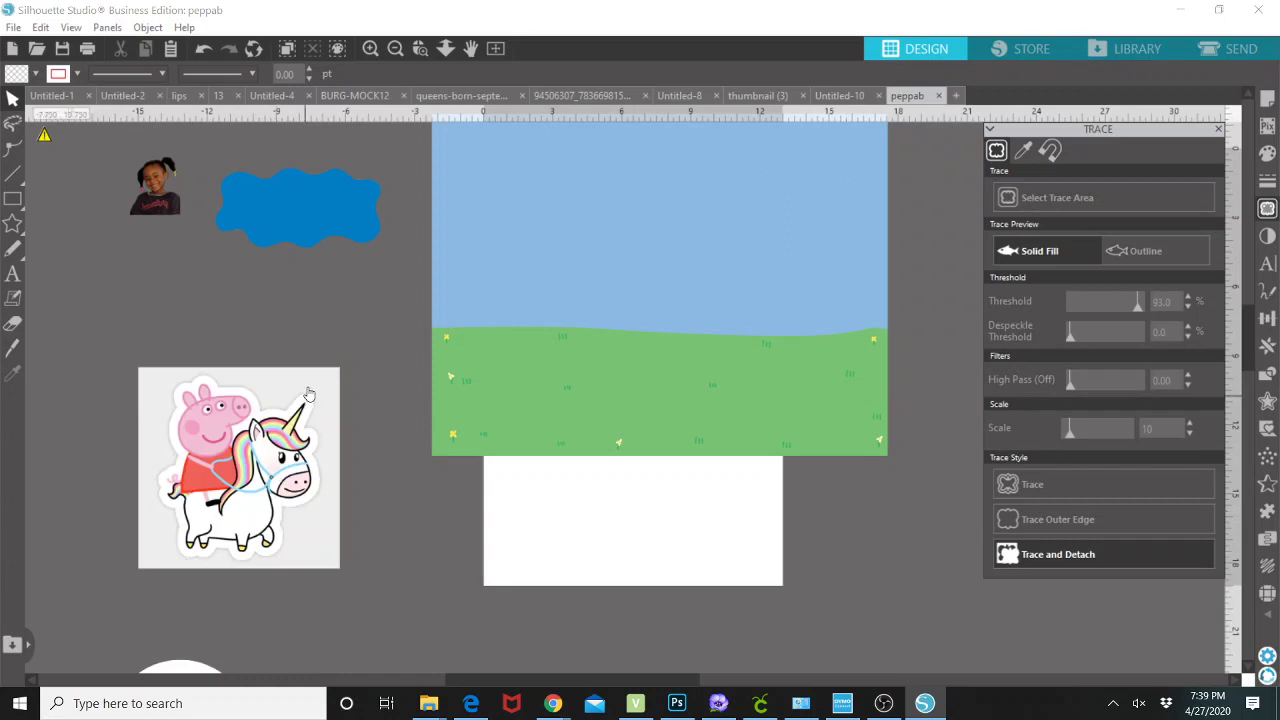
Step: Pull the leftover gray background away from the Peppa unicorn cutout and delete it
drag(332, 532, 390, 296)
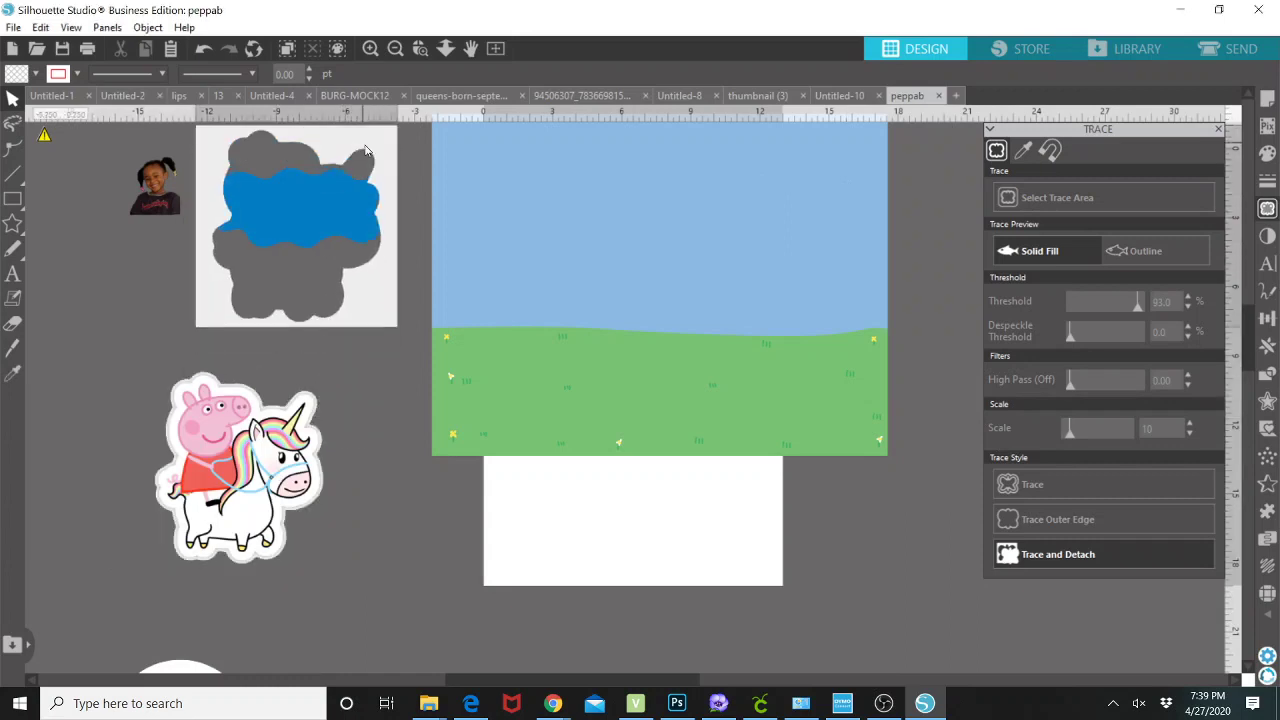
click(386, 329)
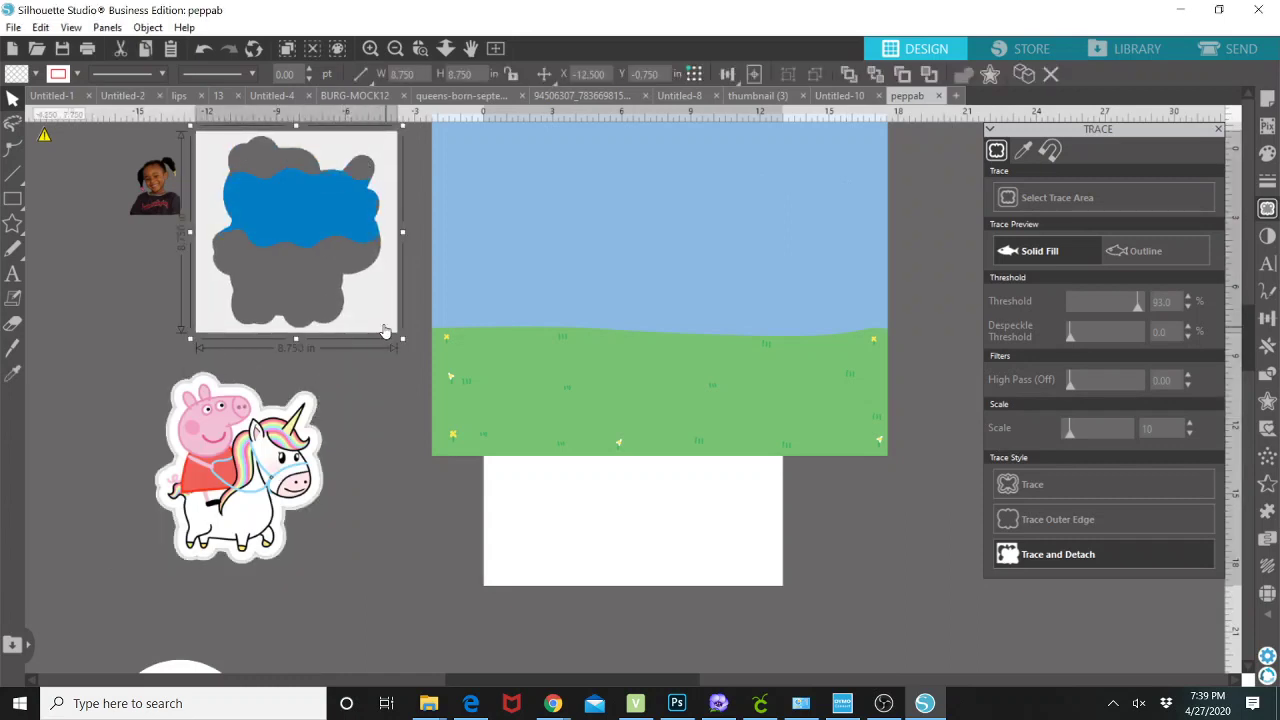
key(Delete)
Step: Bring the Peppa unicorn cutout forward and move it onto the grass area of the background
drag(240, 516, 327, 399)
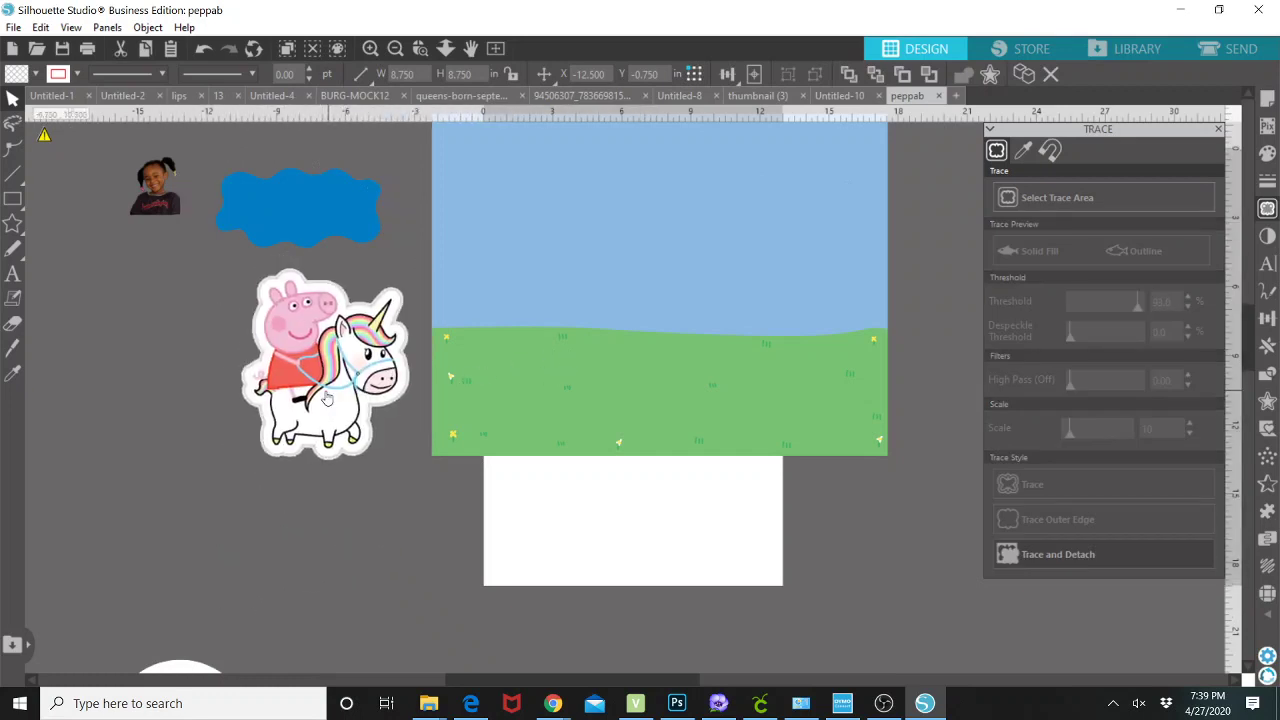
right_click(355, 447)
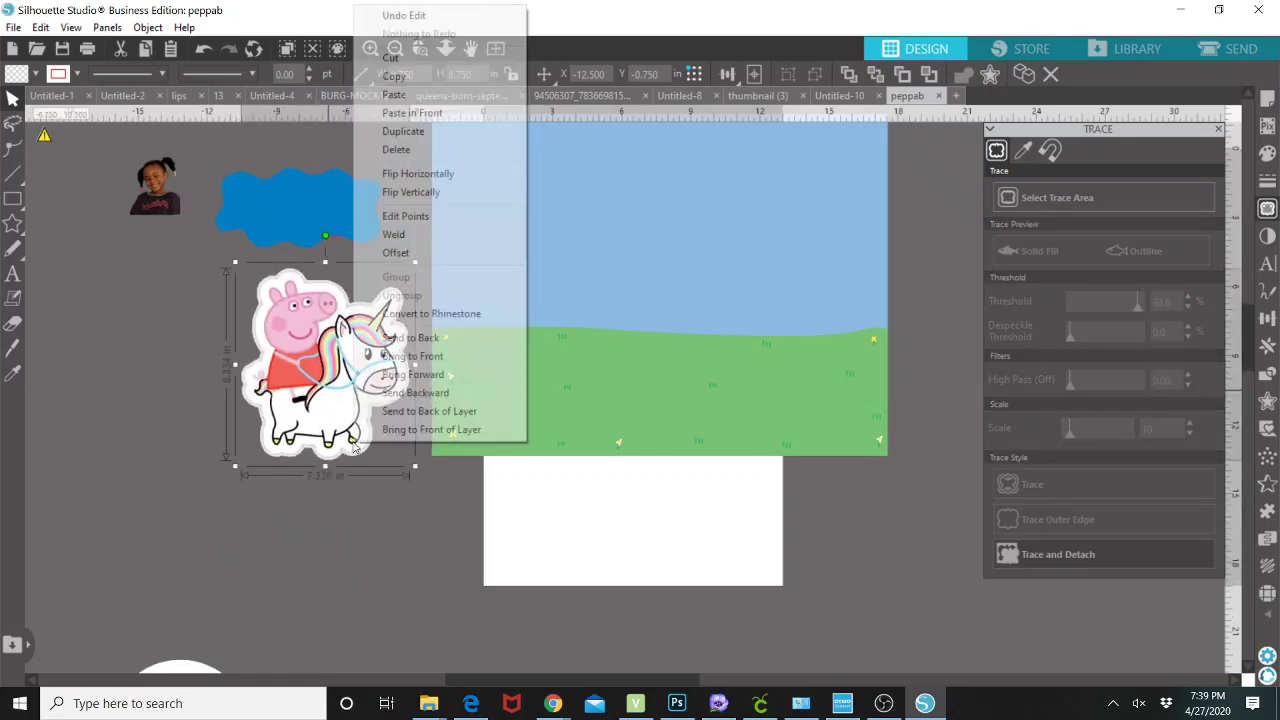
click(411, 378)
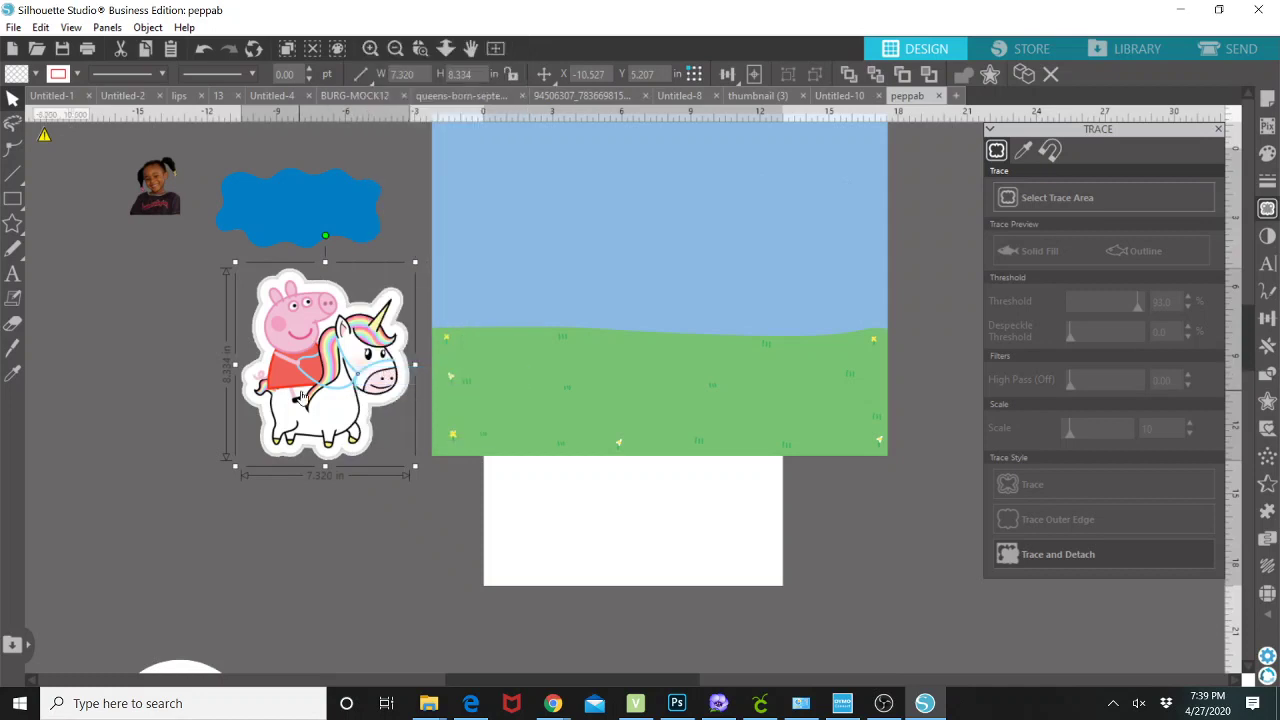
drag(301, 396, 551, 387)
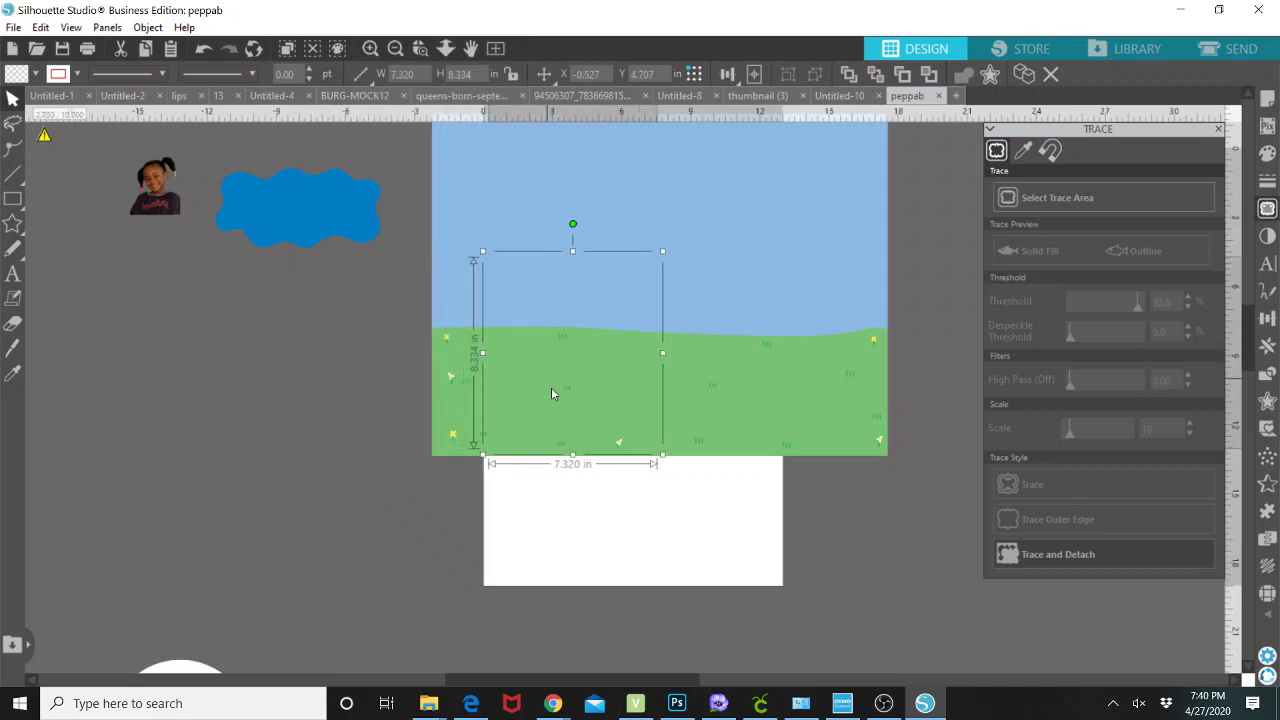
Step: Send the background backward, move it to X -4.0, Y 0.5 in, and place the Peppa cutout at about X -1.28, Y 6.46 in
right_click(688, 388)
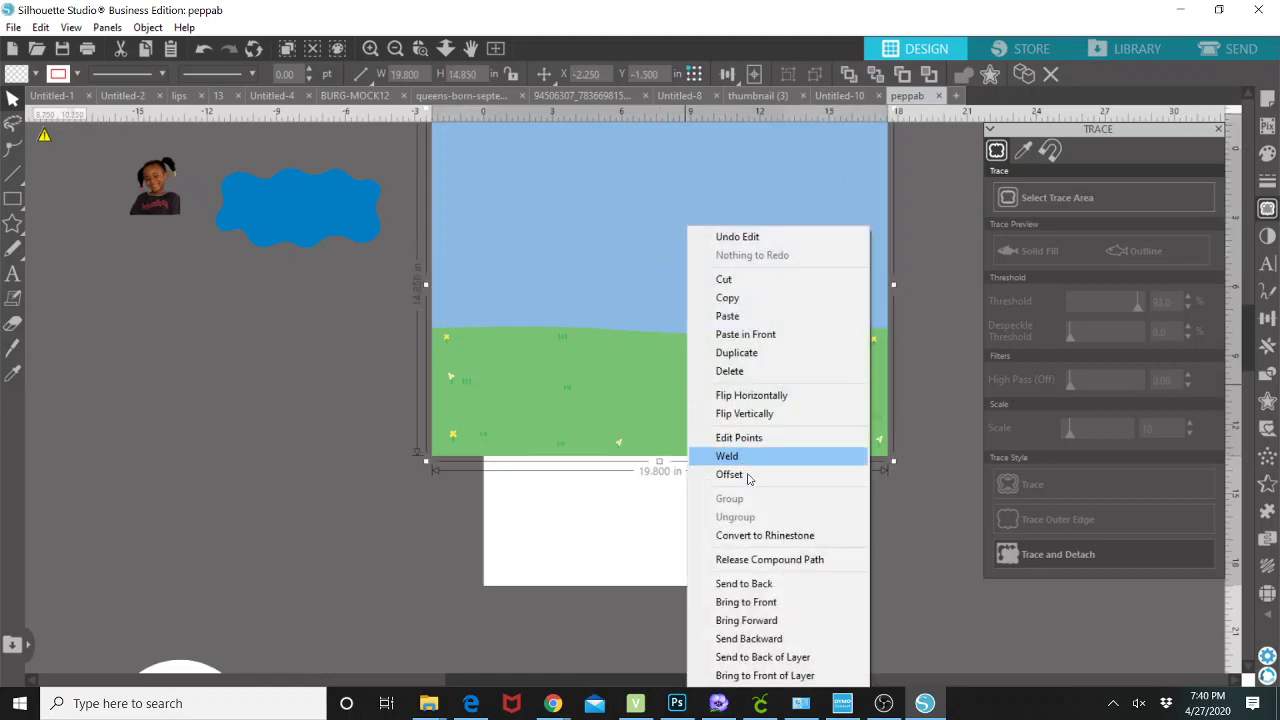
click(757, 638)
drag(720, 438, 679, 486)
drag(538, 392, 495, 430)
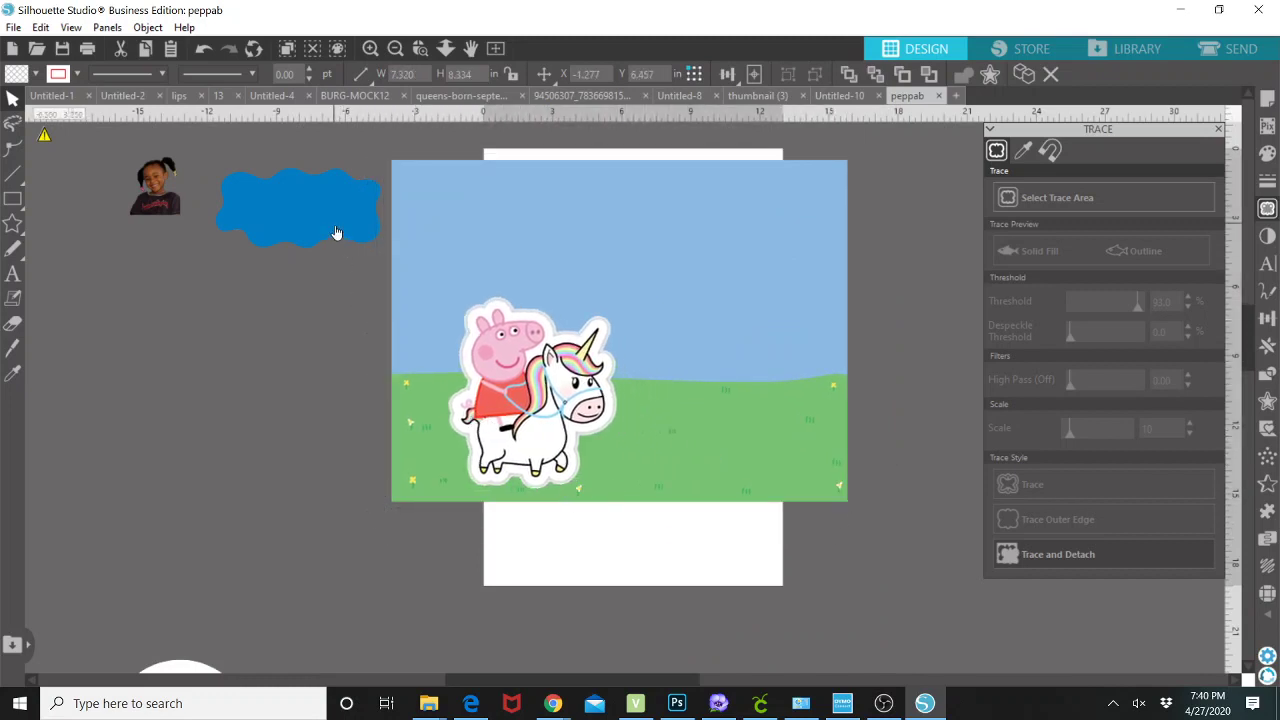
Step: Move the blue wavy cutout onto the sky above Peppa, at about X 1.36, Y 3.86 in
click(337, 233)
drag(337, 233, 485, 238)
drag(610, 265, 634, 289)
Step: Send the sky-and-grass background backward twice, behind the blue wavy cutout, and select the cutout
right_click(636, 226)
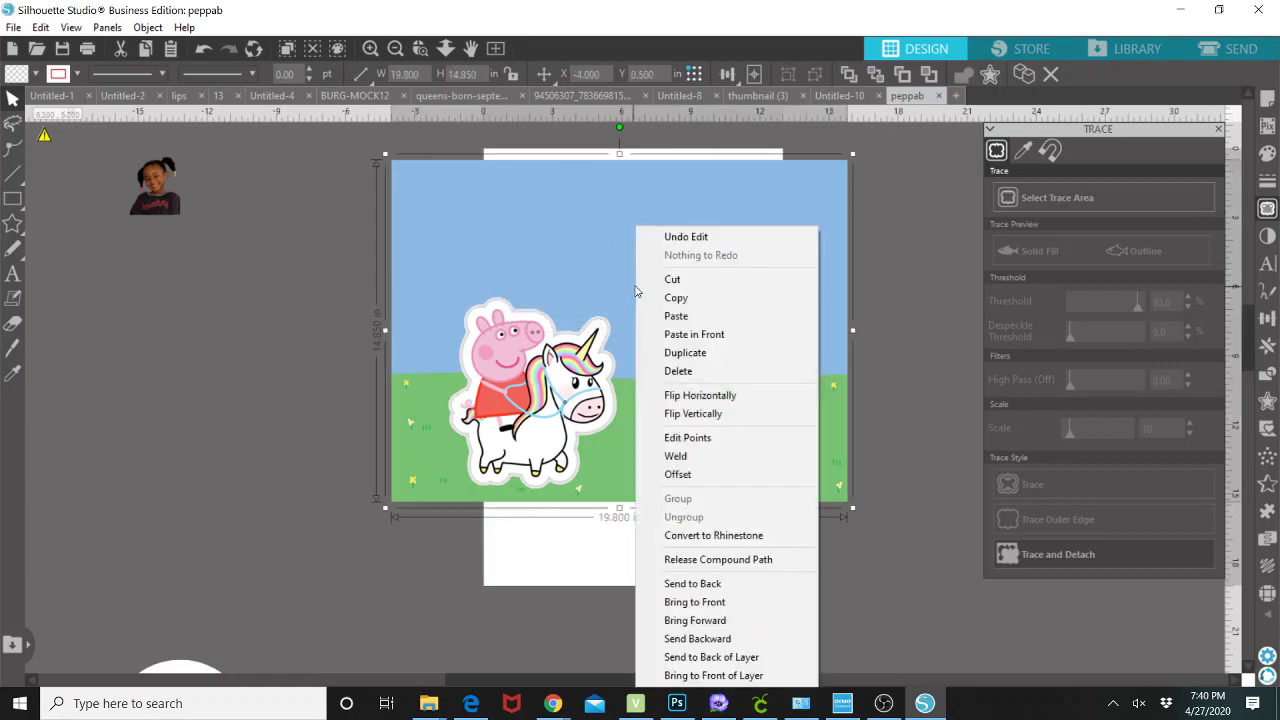
click(698, 638)
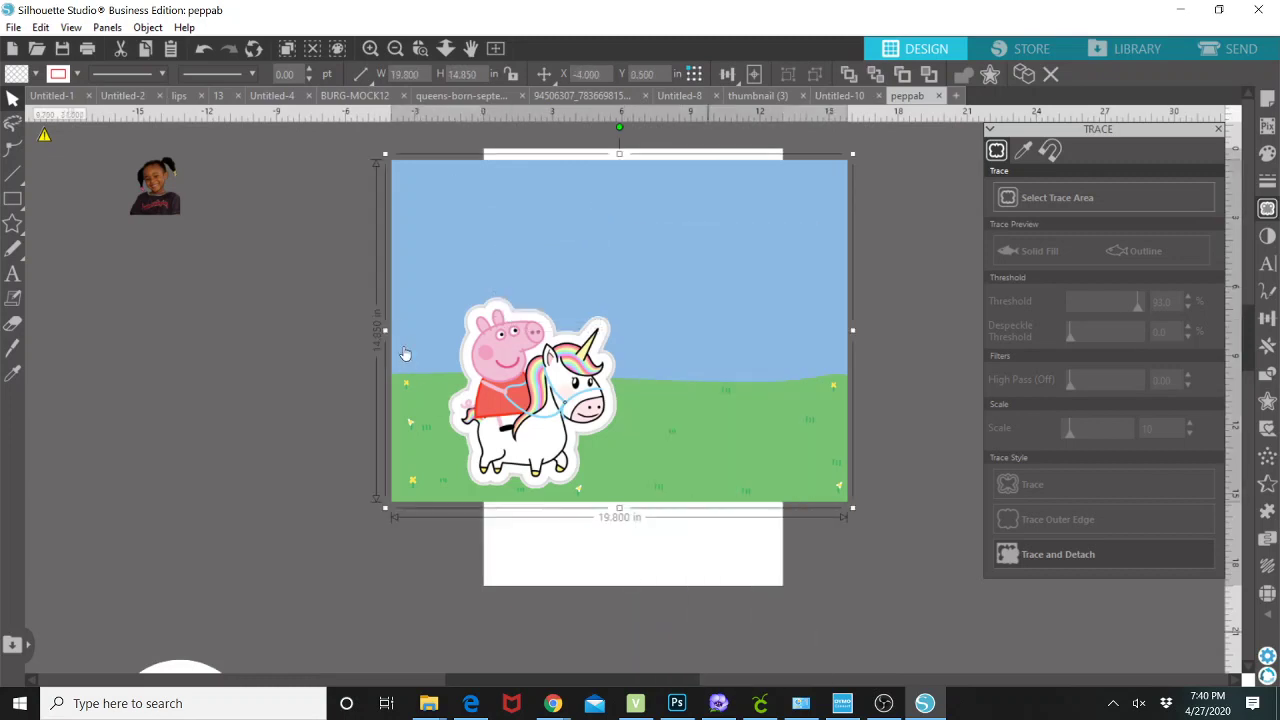
right_click(680, 383)
click(760, 634)
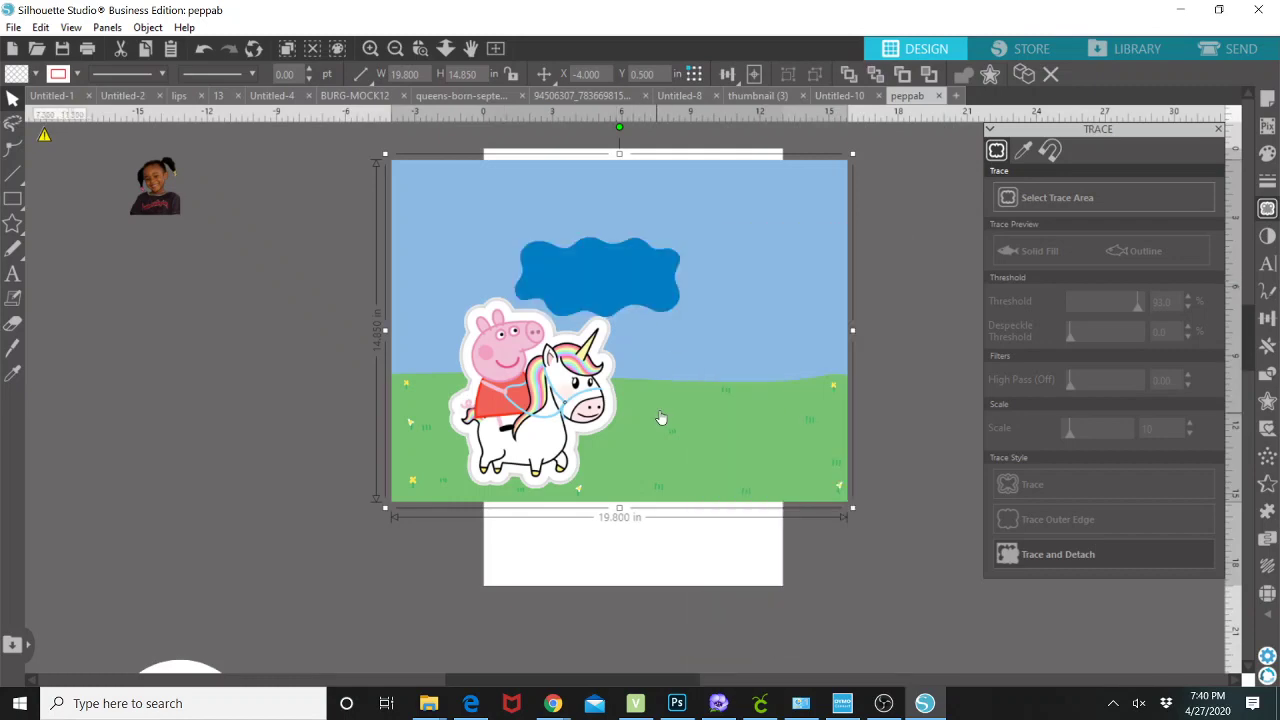
right_click(622, 320)
click(530, 264)
click(557, 276)
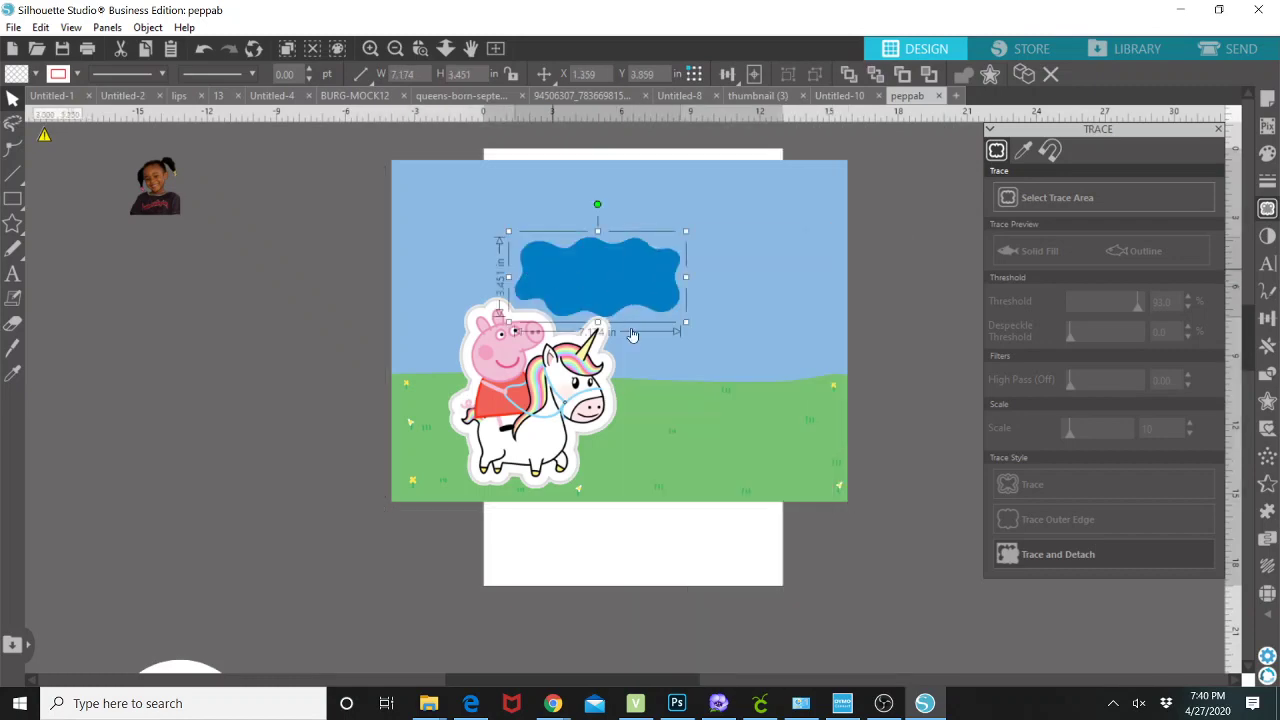
Step: Move the blue wavy cutout onto the grass beside the unicorn, and place the child's photo, enlarged to about 9.91 × 11.26 in, mid-background
drag(632, 336, 742, 469)
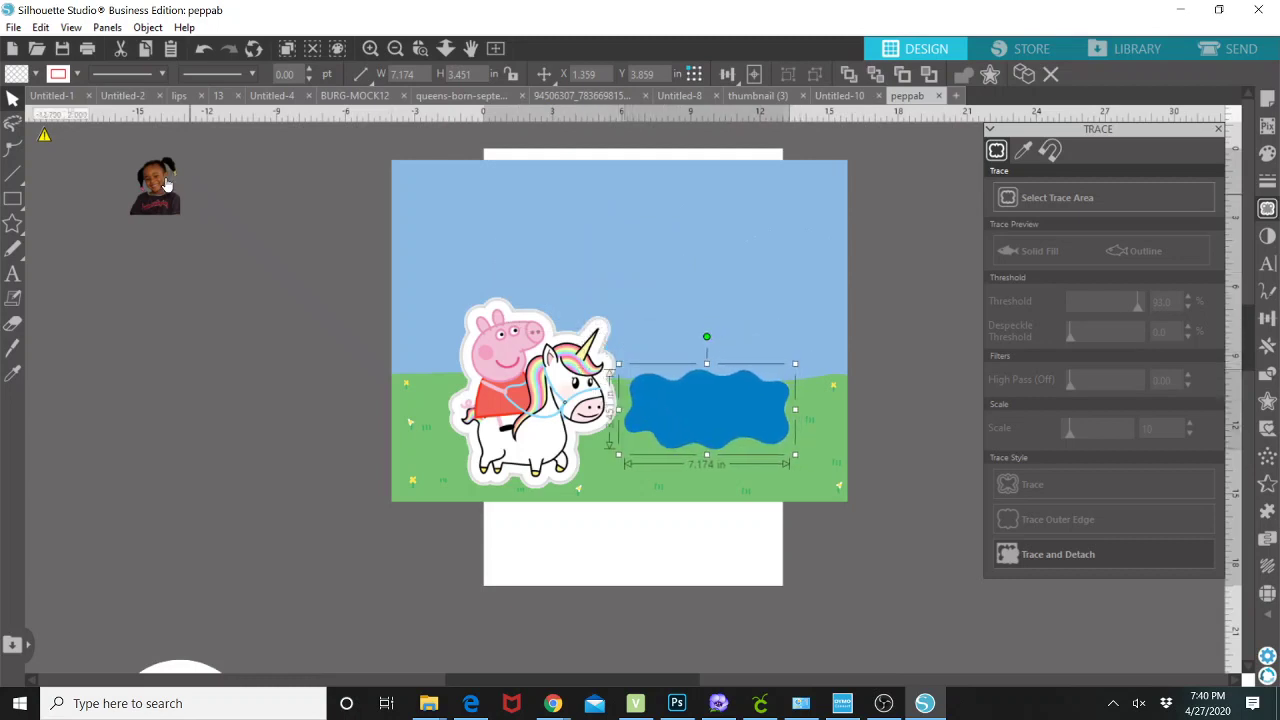
click(167, 184)
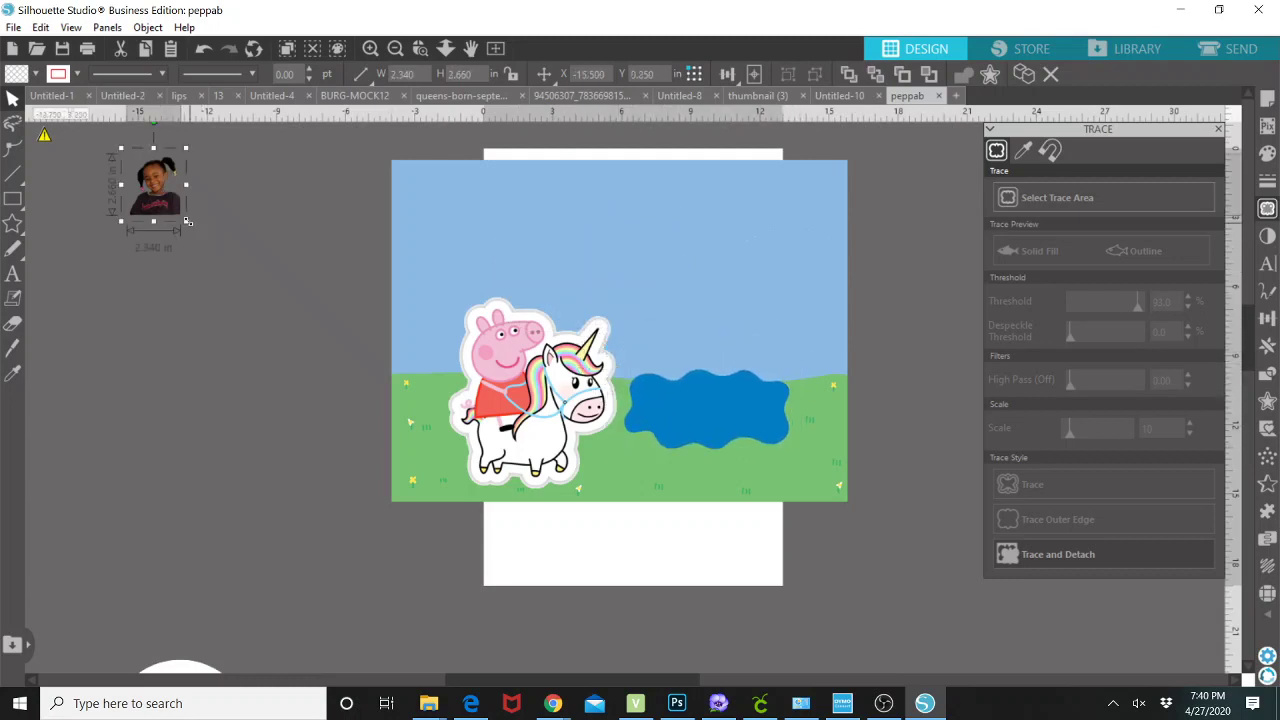
drag(188, 221, 335, 420)
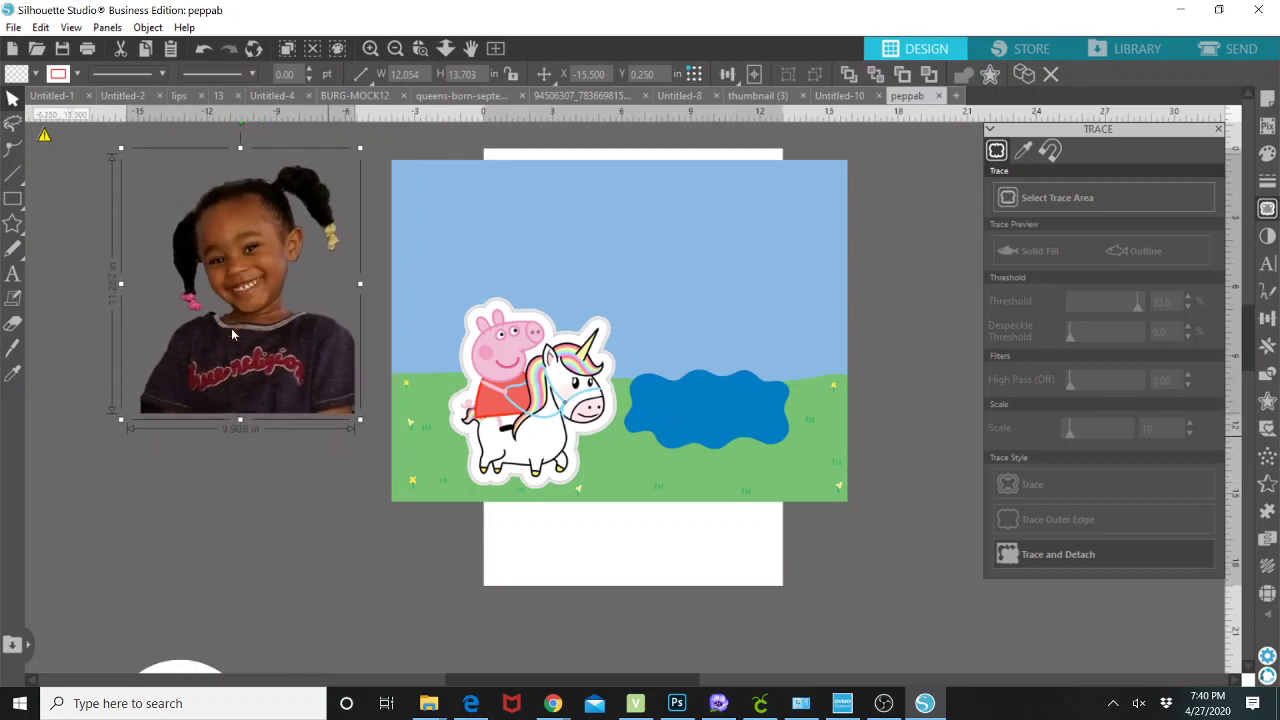
drag(250, 330, 604, 347)
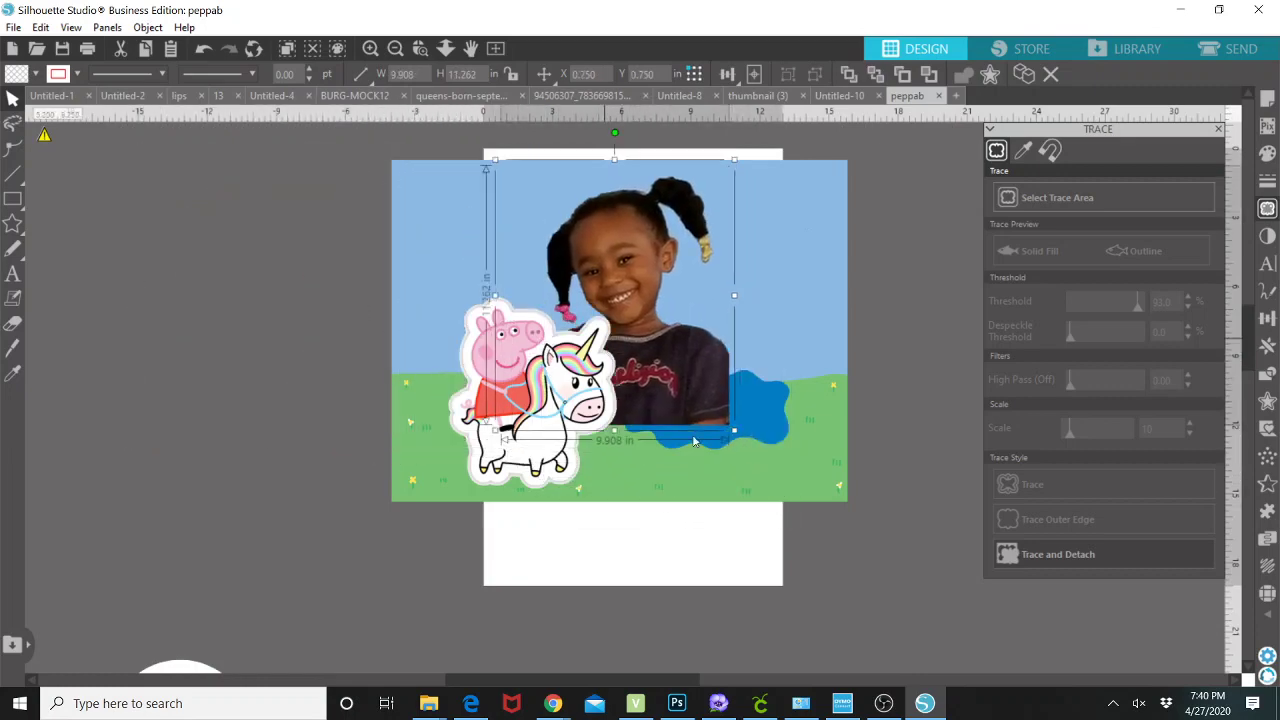
Step: Bring the blue wavy cutout to the front and position it over the bottom edge of the child's photo
drag(766, 424, 760, 446)
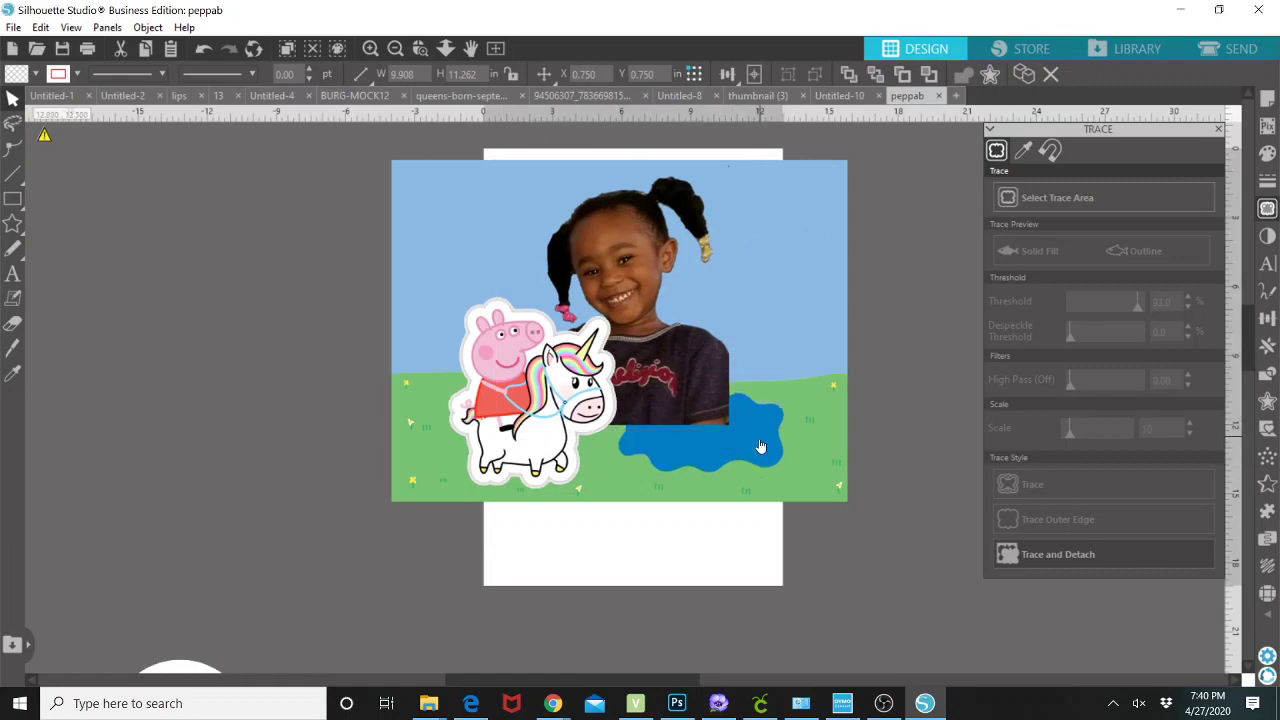
right_click(760, 446)
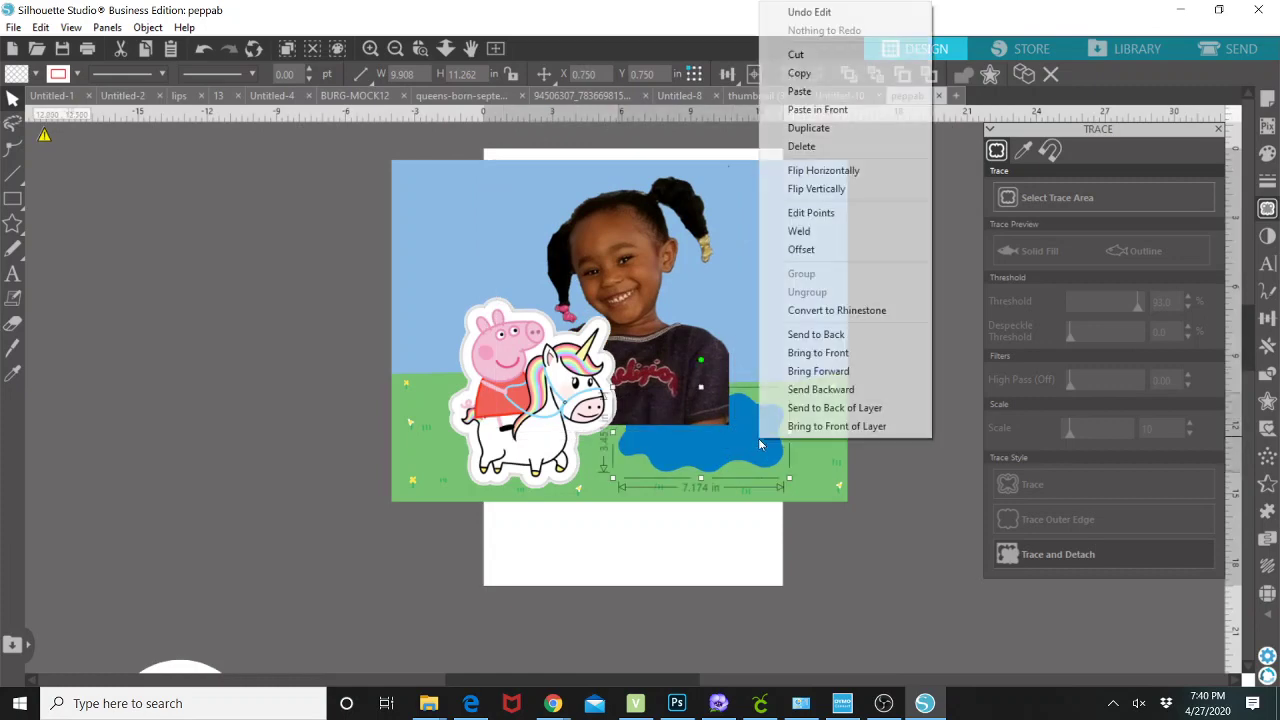
click(803, 356)
drag(687, 443, 652, 441)
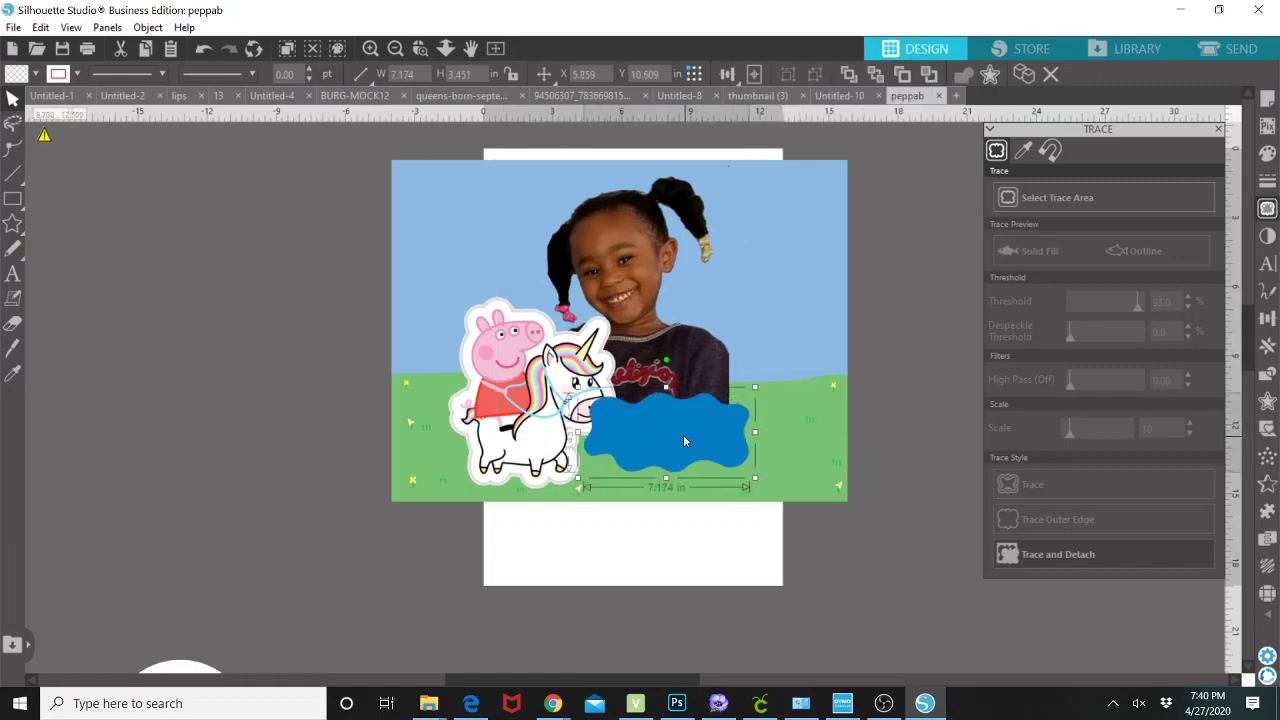
Step: Bring the Peppa unicorn cutout forward over the blue cutout, and lower the blue cutout to about X 4.36, Y 11.36 in
click(555, 418)
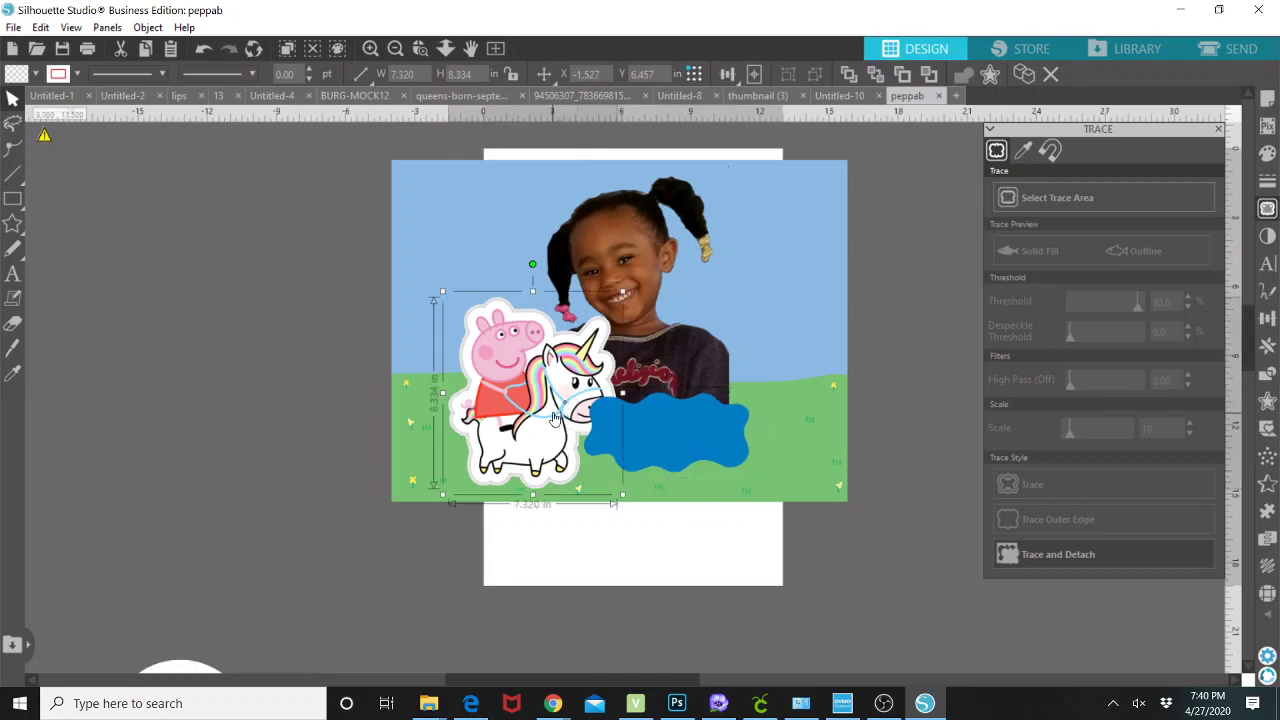
right_click(555, 418)
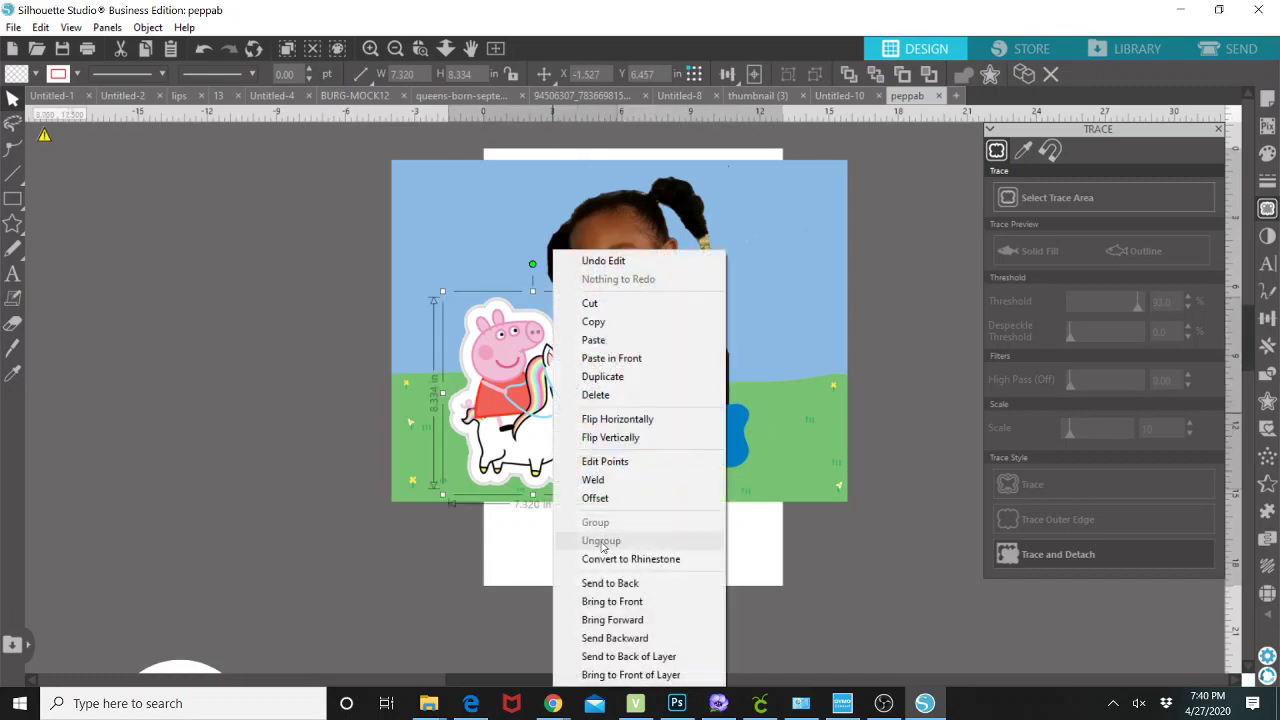
click(605, 620)
mouse_move(688, 446)
mouse_down()
mouse_move(671, 444)
mouse_move(687, 461)
mouse_up()
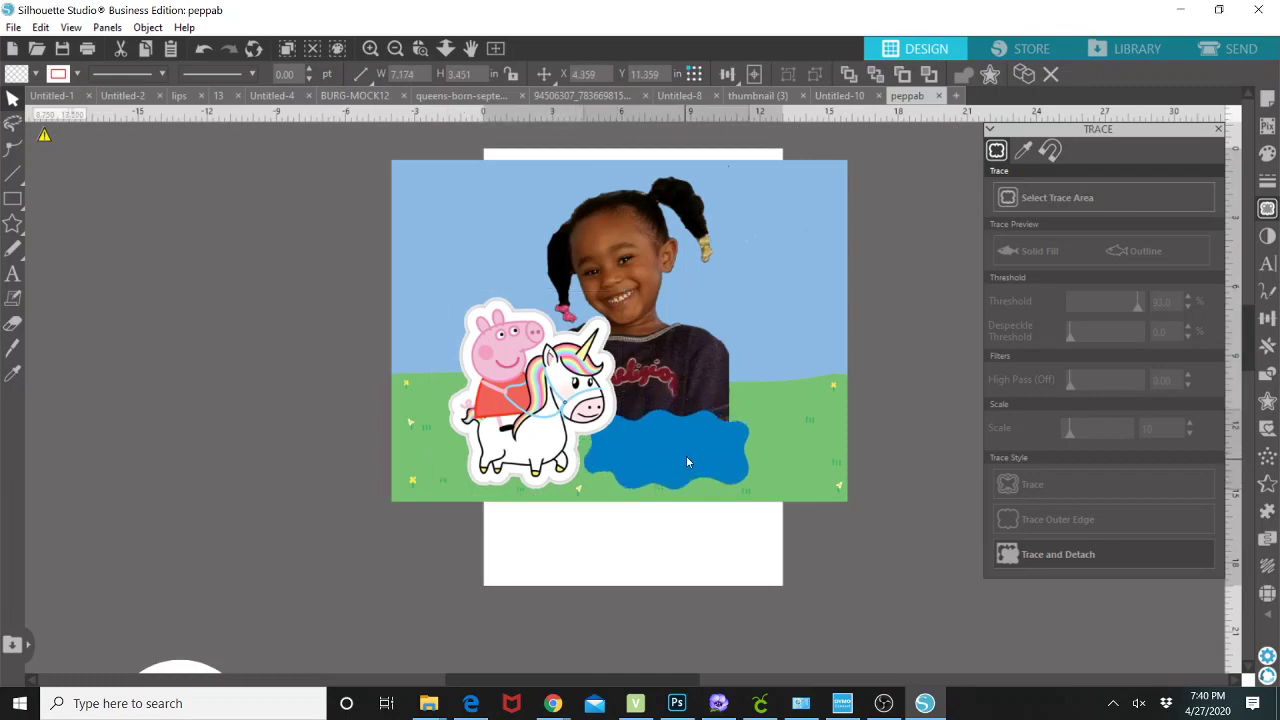
Step: Add a text object with the child's first name beside the background and set its font to peppa Pig
click(14, 276)
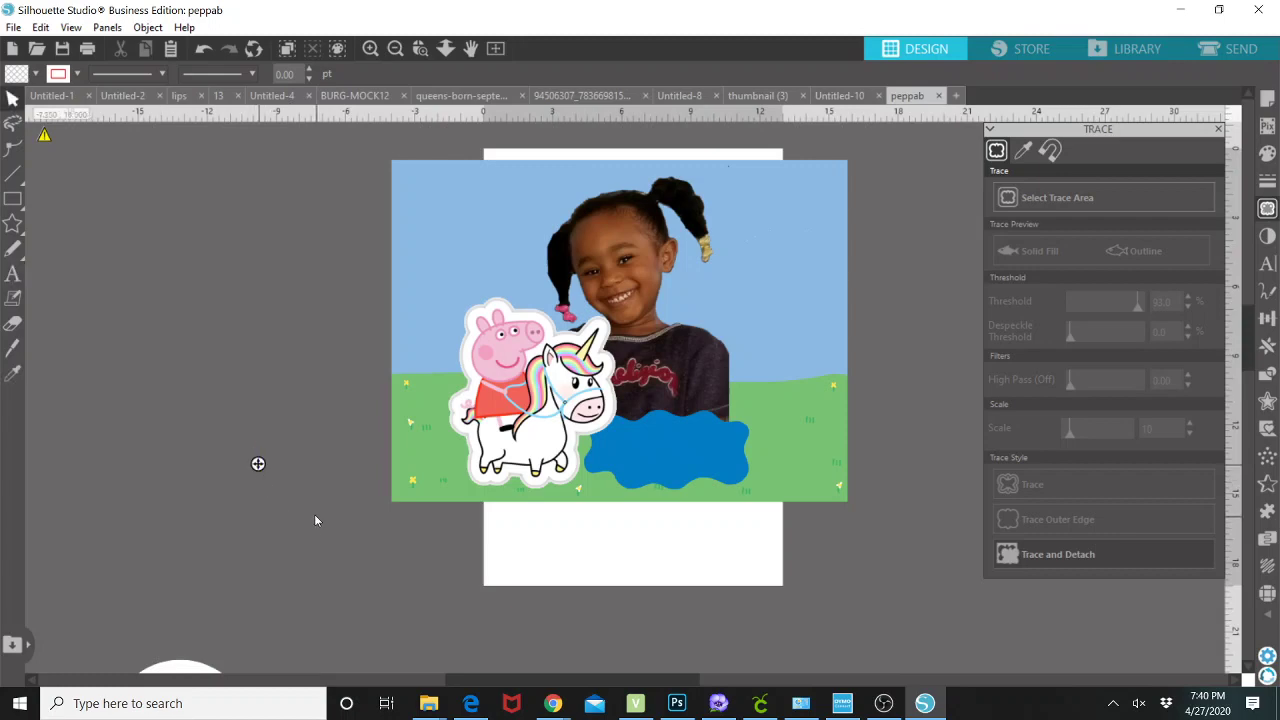
text(Hap)
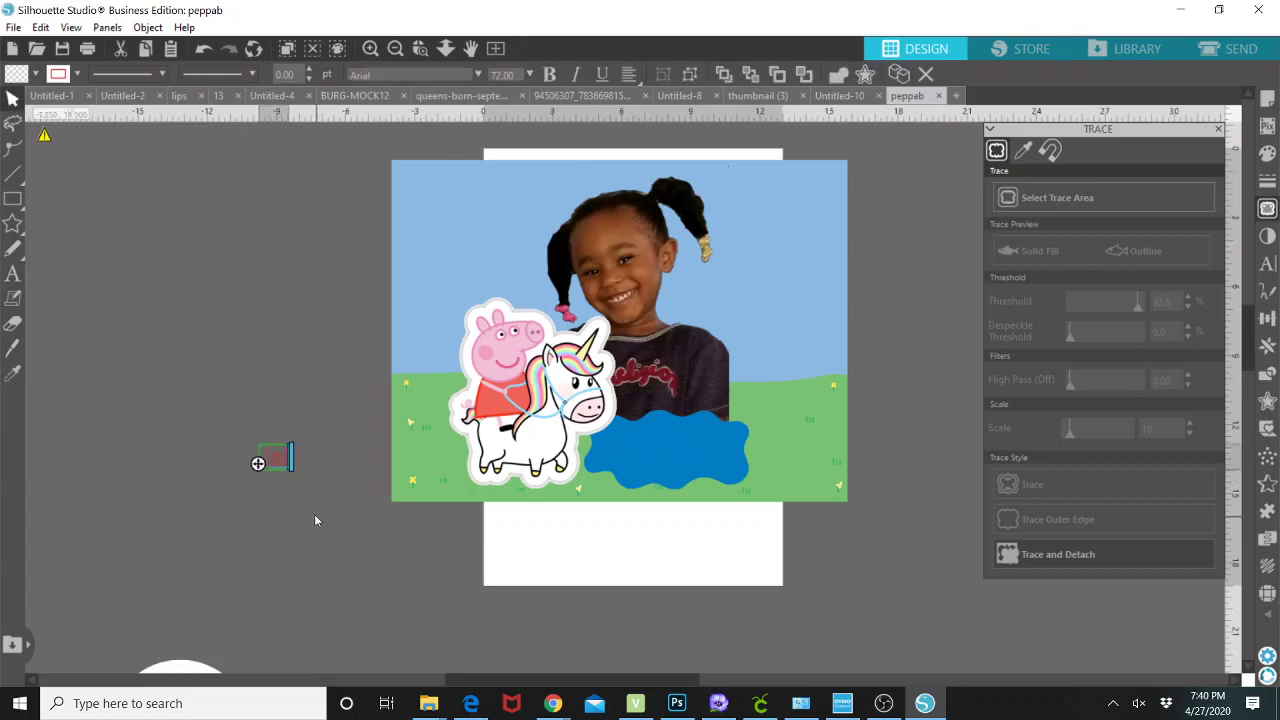
text(py B)
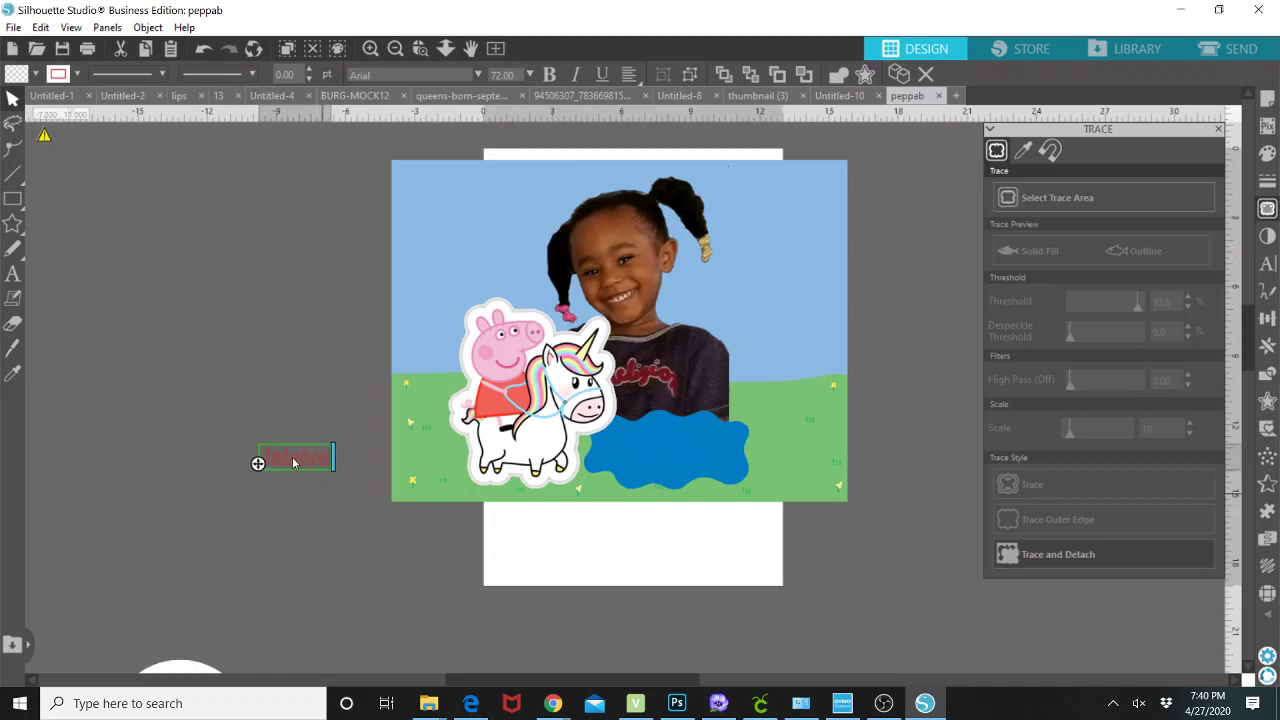
key(Escape)
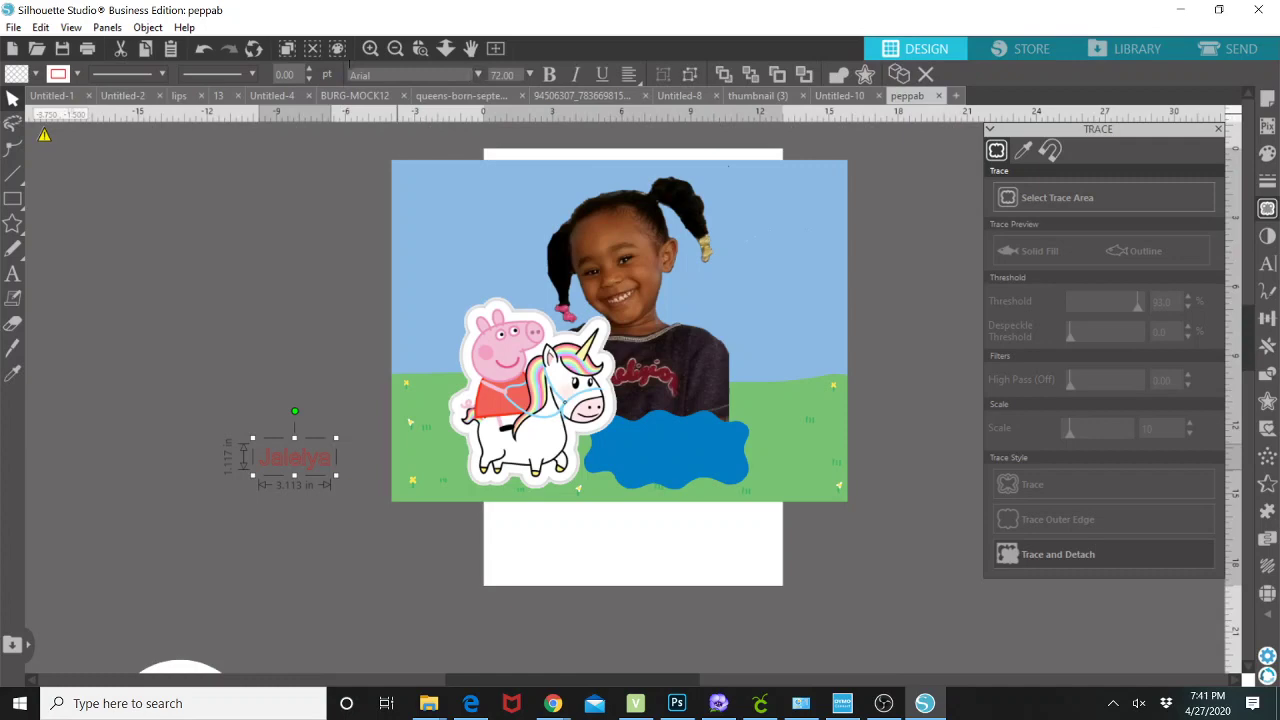
click(352, 73)
text(pe)
key(Return)
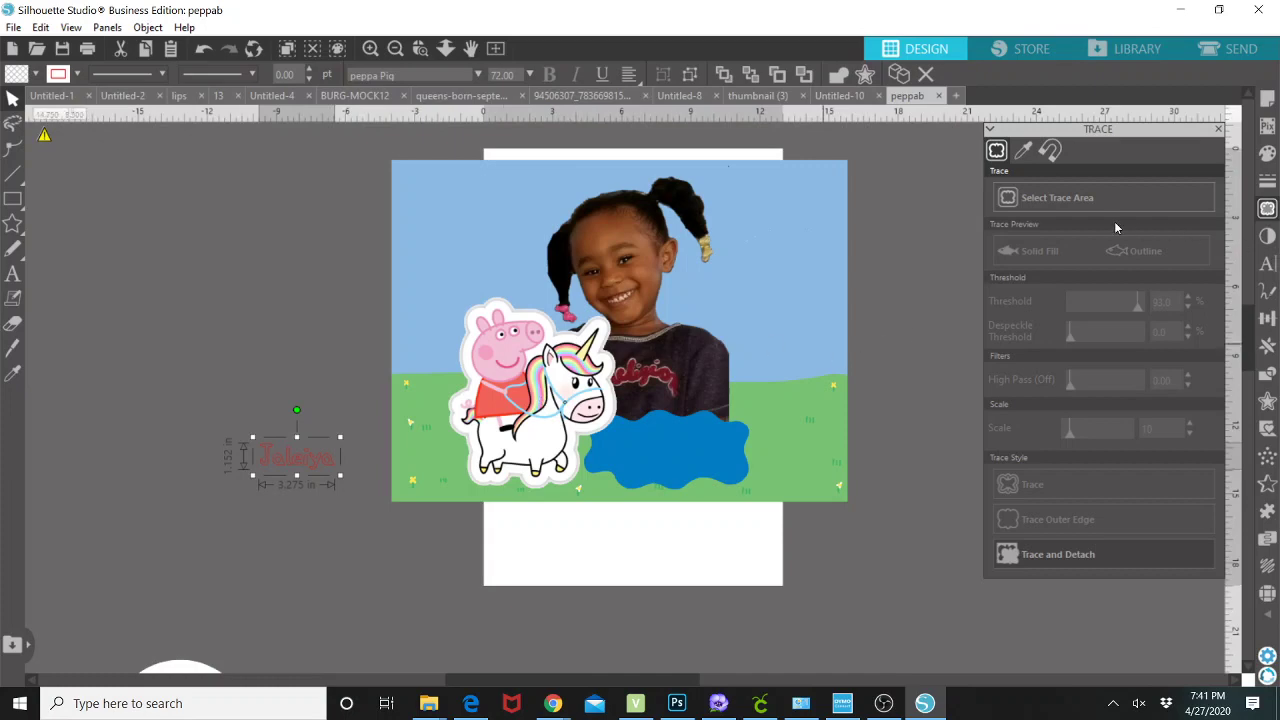
Step: Give the name text a pink fill and pink outline, enlarge it to about 114 pt and place it on the blue cutout
click(1274, 154)
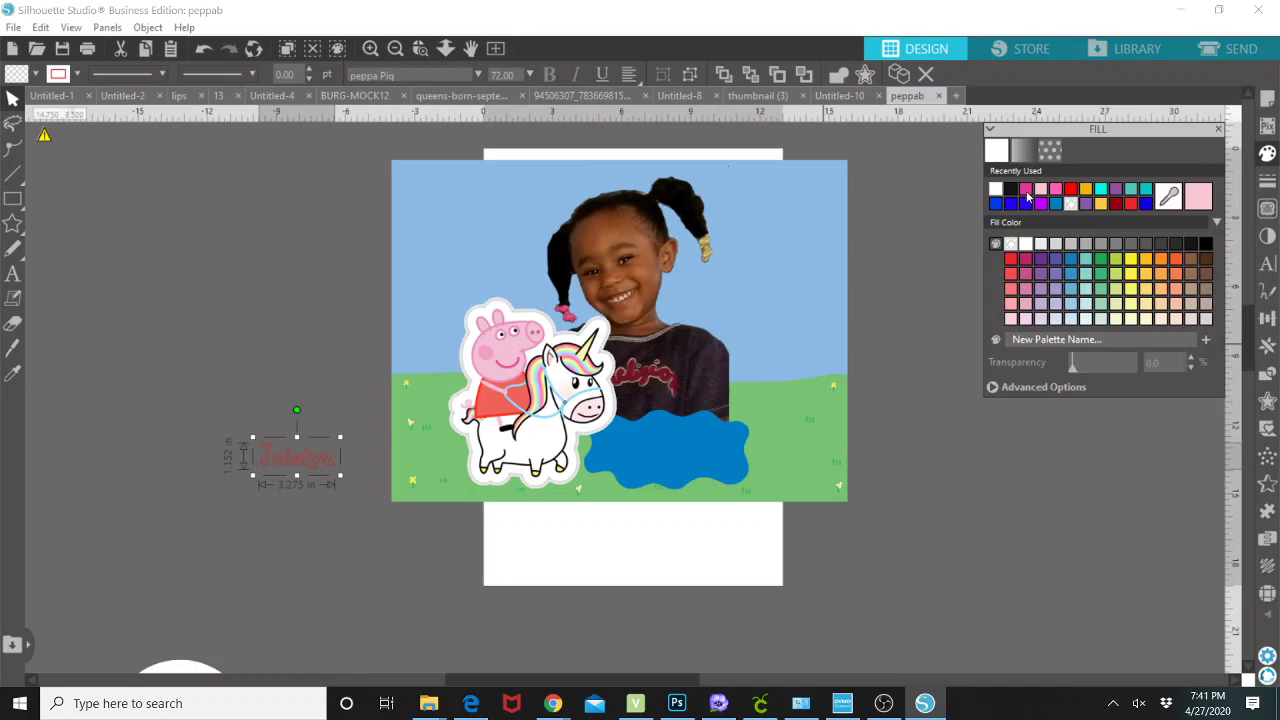
click(1027, 191)
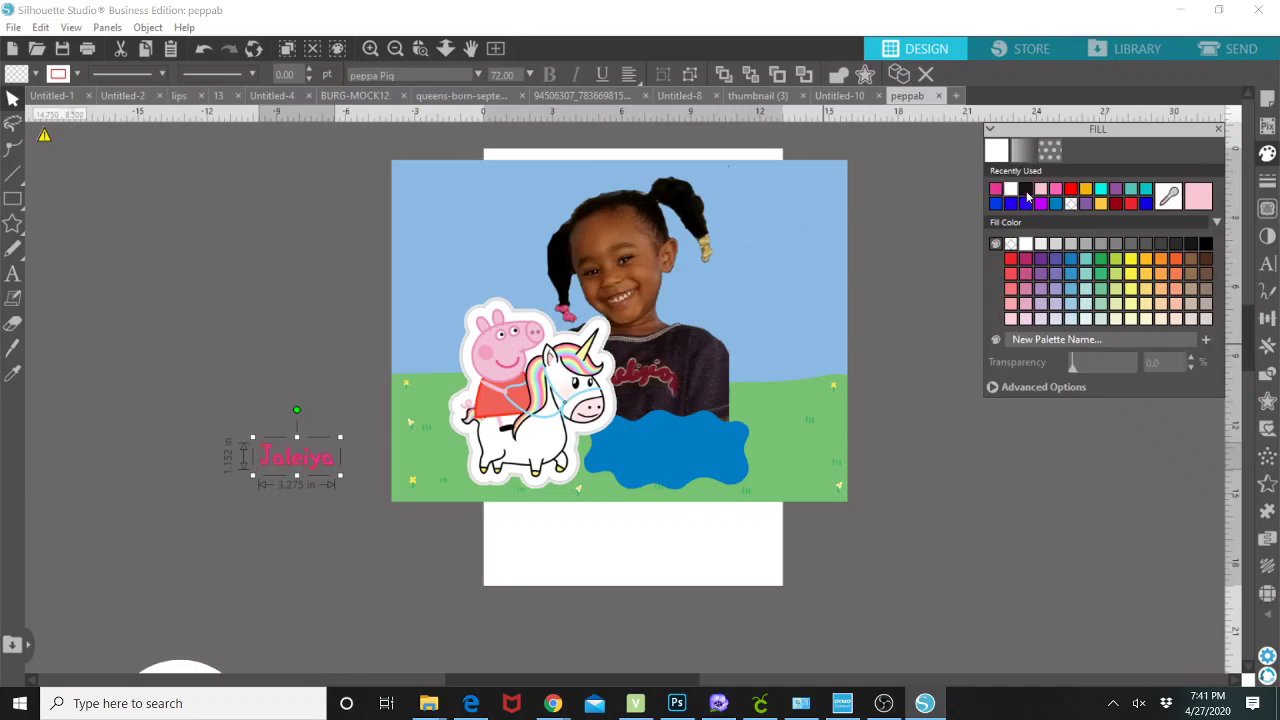
click(1270, 184)
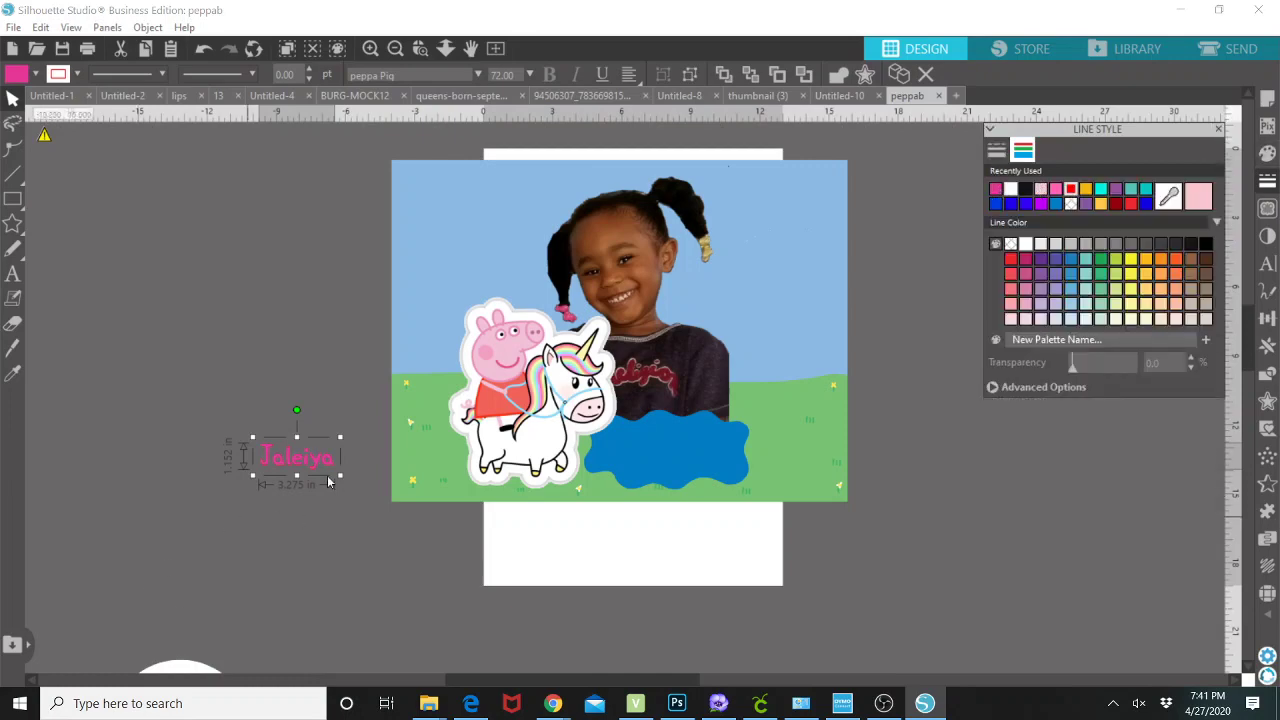
drag(341, 474, 699, 459)
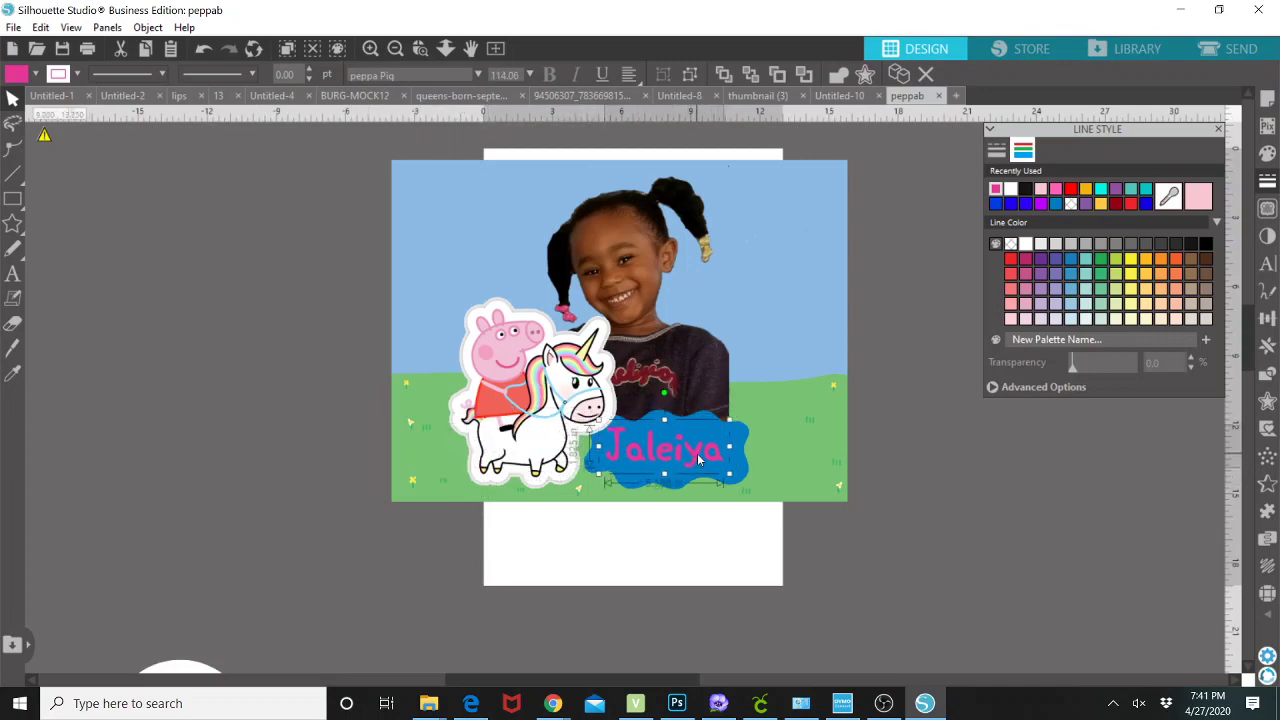
Step: Shrink the white cloud to about 4.39 × 2.88 in and place it in the sky above Peppa, at about X -3.29, Y 1.21 in
drag(173, 665, 211, 363)
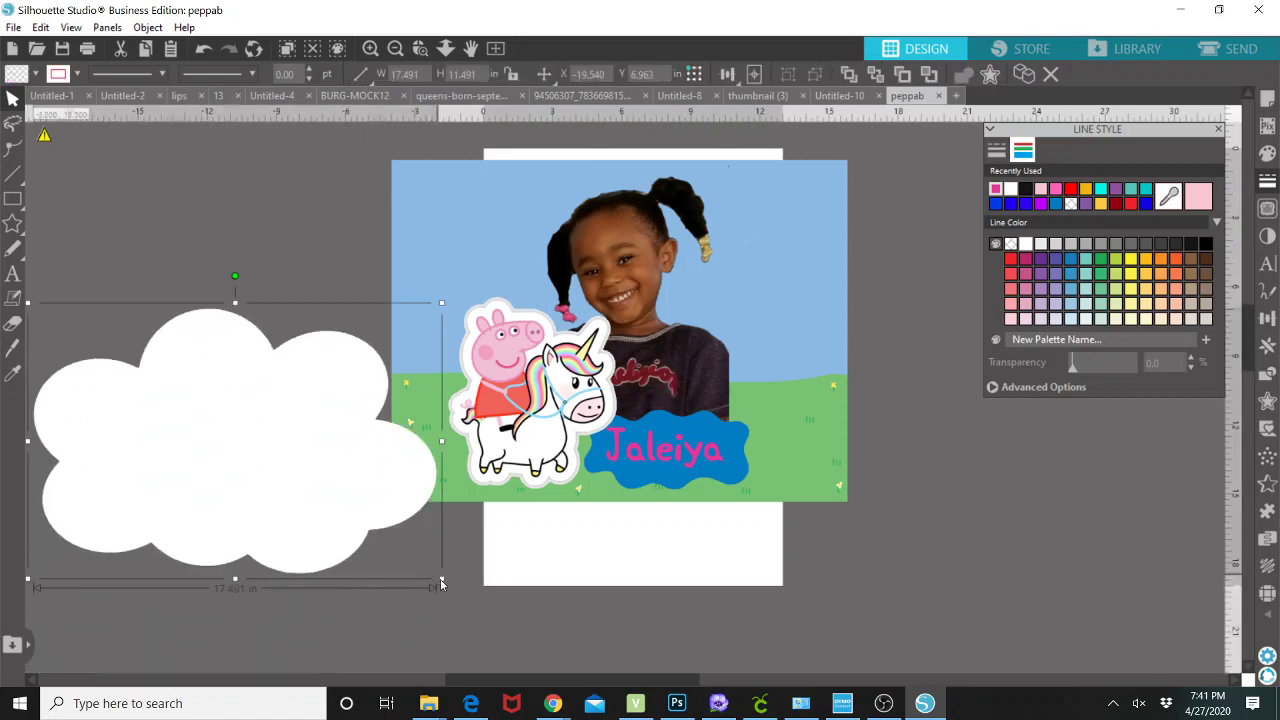
drag(440, 580, 180, 427)
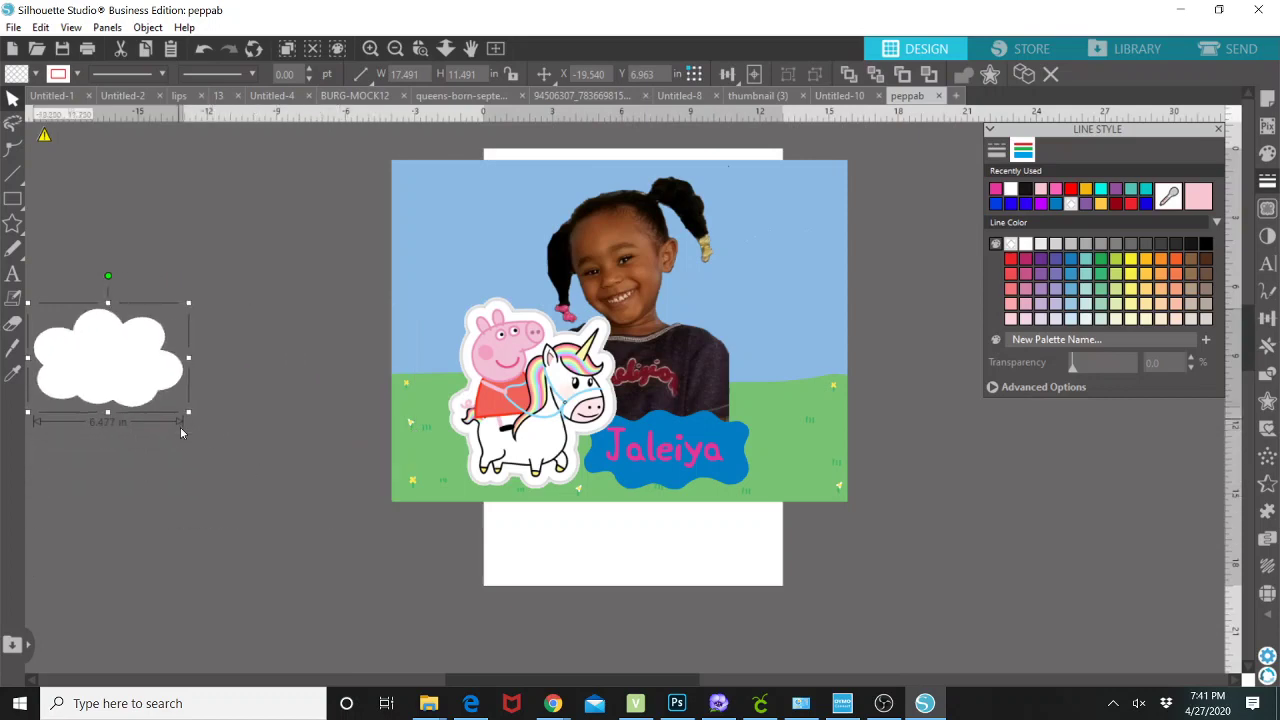
drag(108, 374, 214, 297)
drag(396, 221, 460, 239)
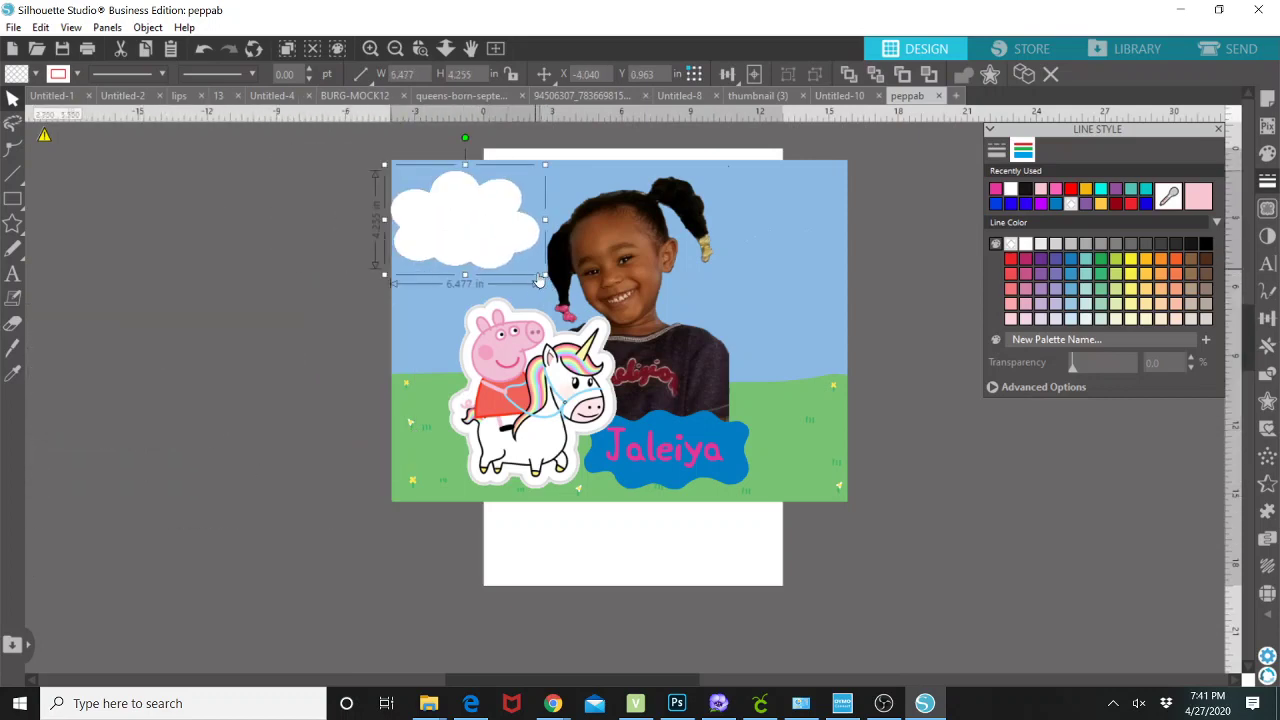
drag(543, 273, 480, 231)
Step: Duplicate the cloud and place the copy on the far side of the sky, at about X 10.21, Y 0.71 in
right_click(480, 231)
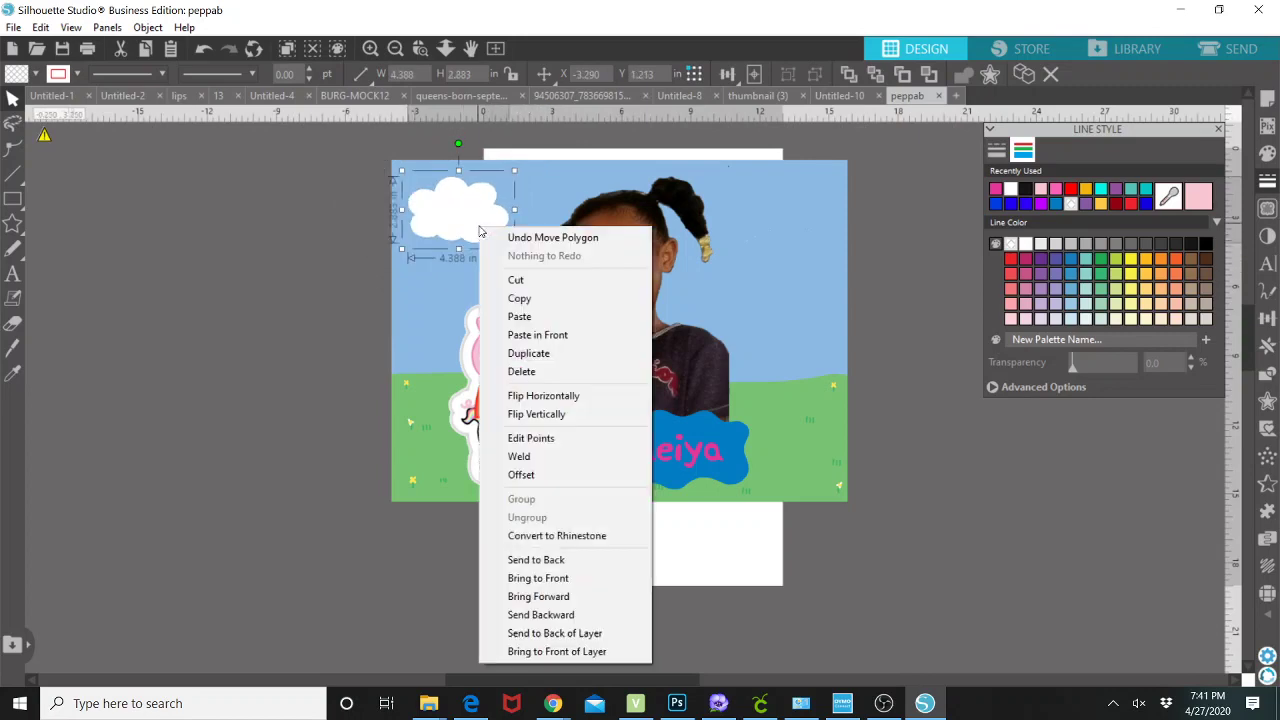
click(540, 352)
drag(444, 215, 565, 197)
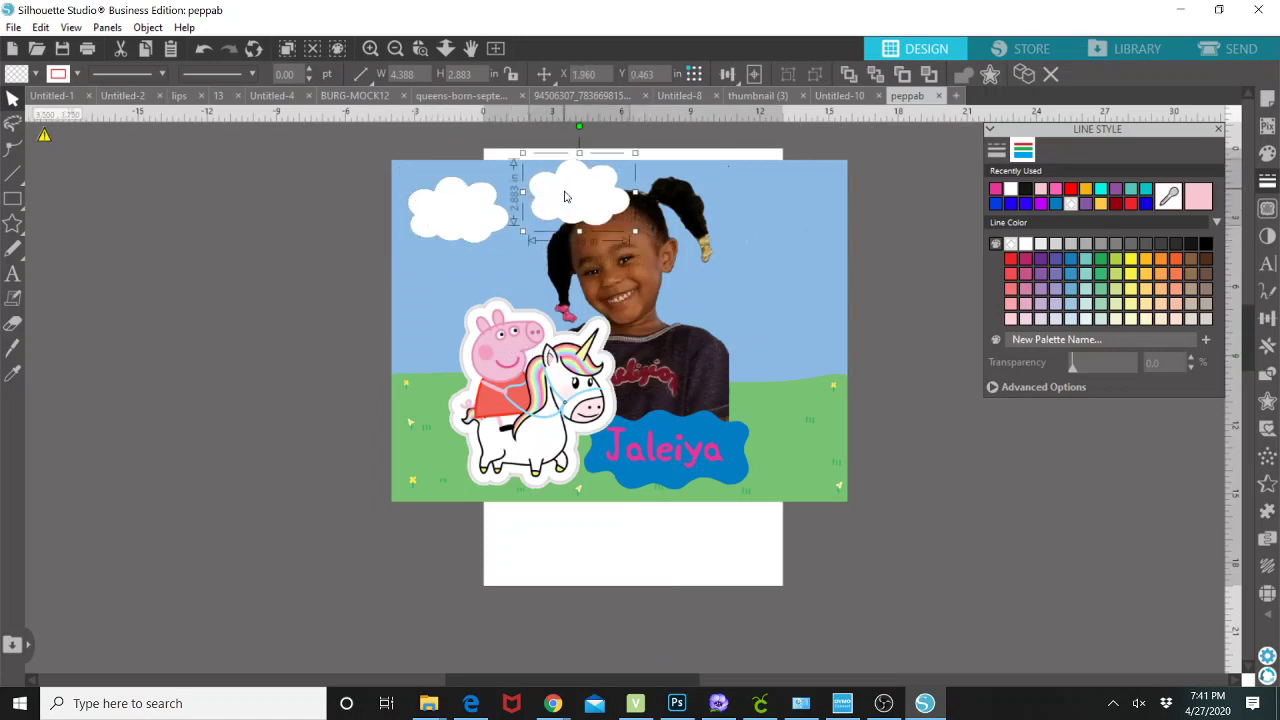
click(640, 270)
right_click(641, 268)
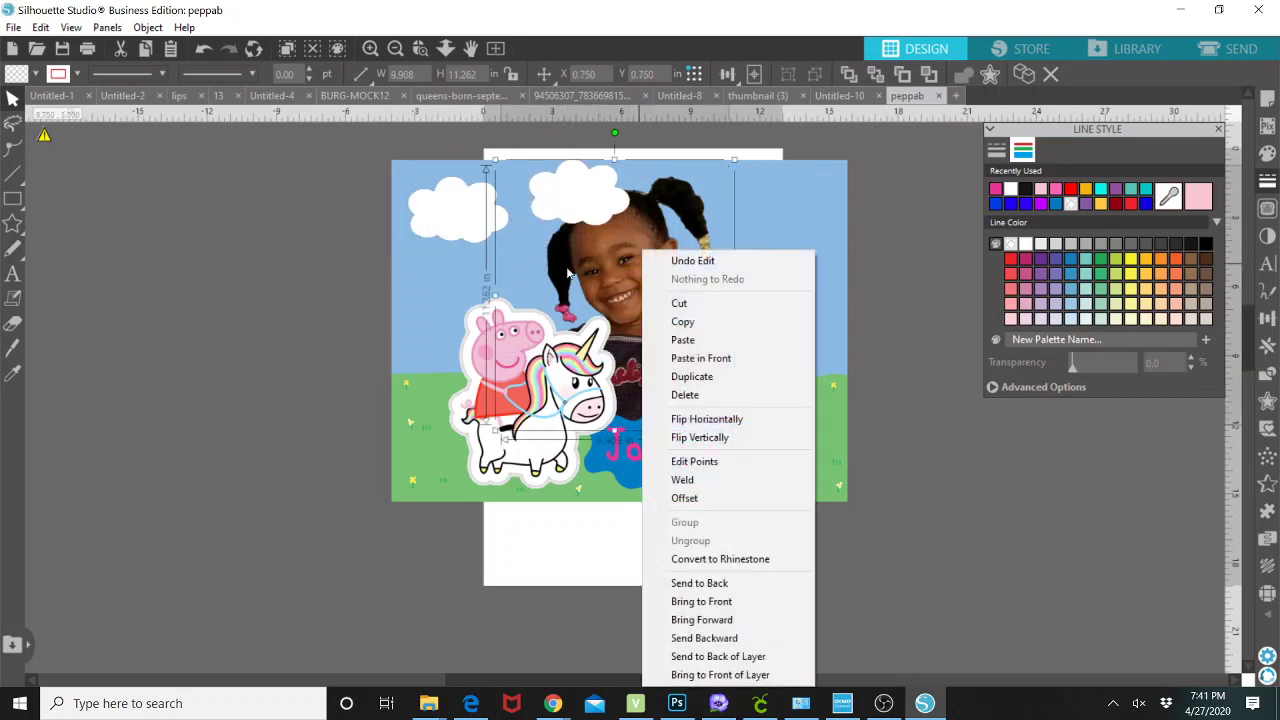
click(285, 256)
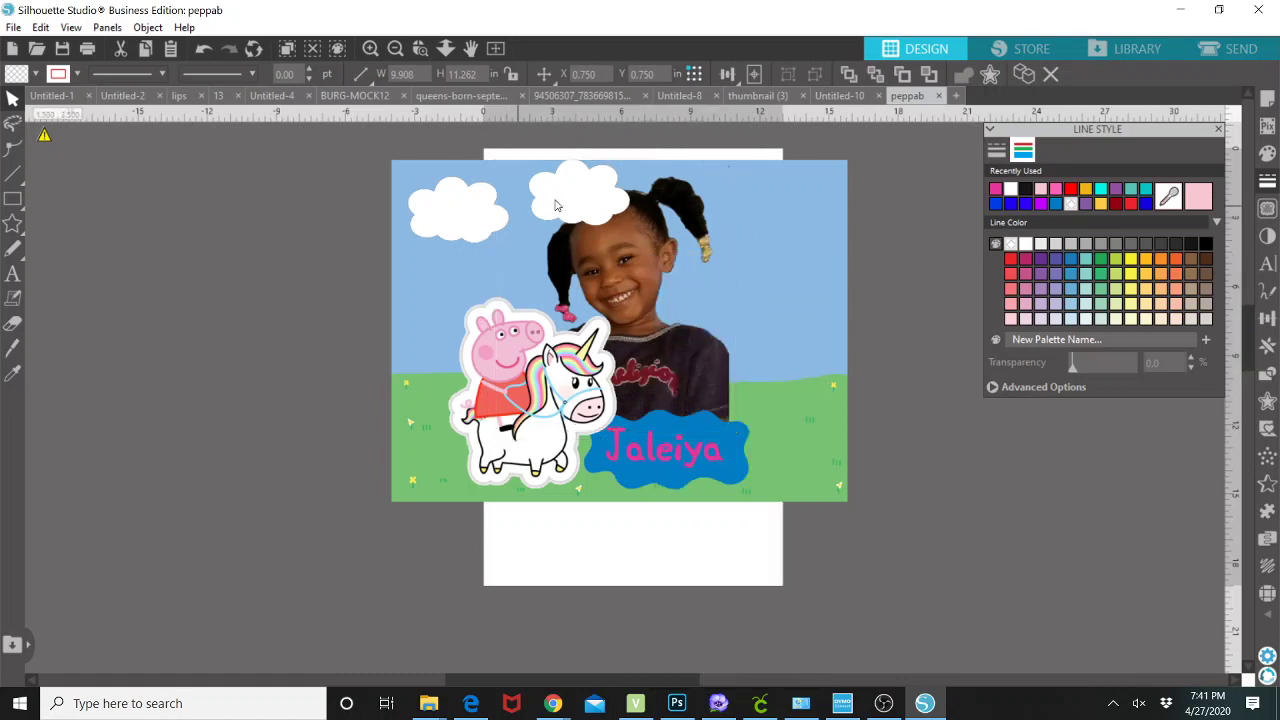
drag(580, 204, 772, 209)
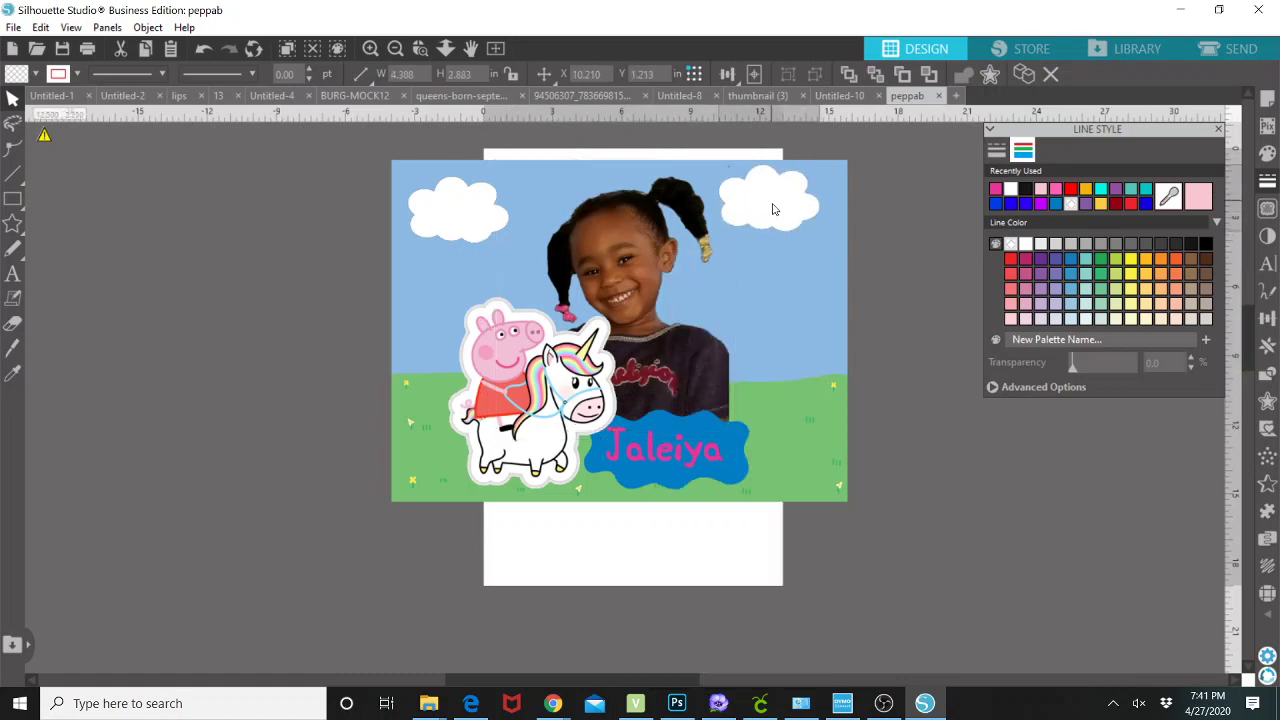
Step: Duplicate the first cloud into the gap between the two clouds, and position the child's photo at about X 1.25, Y 0.75 in
drag(628, 261, 668, 345)
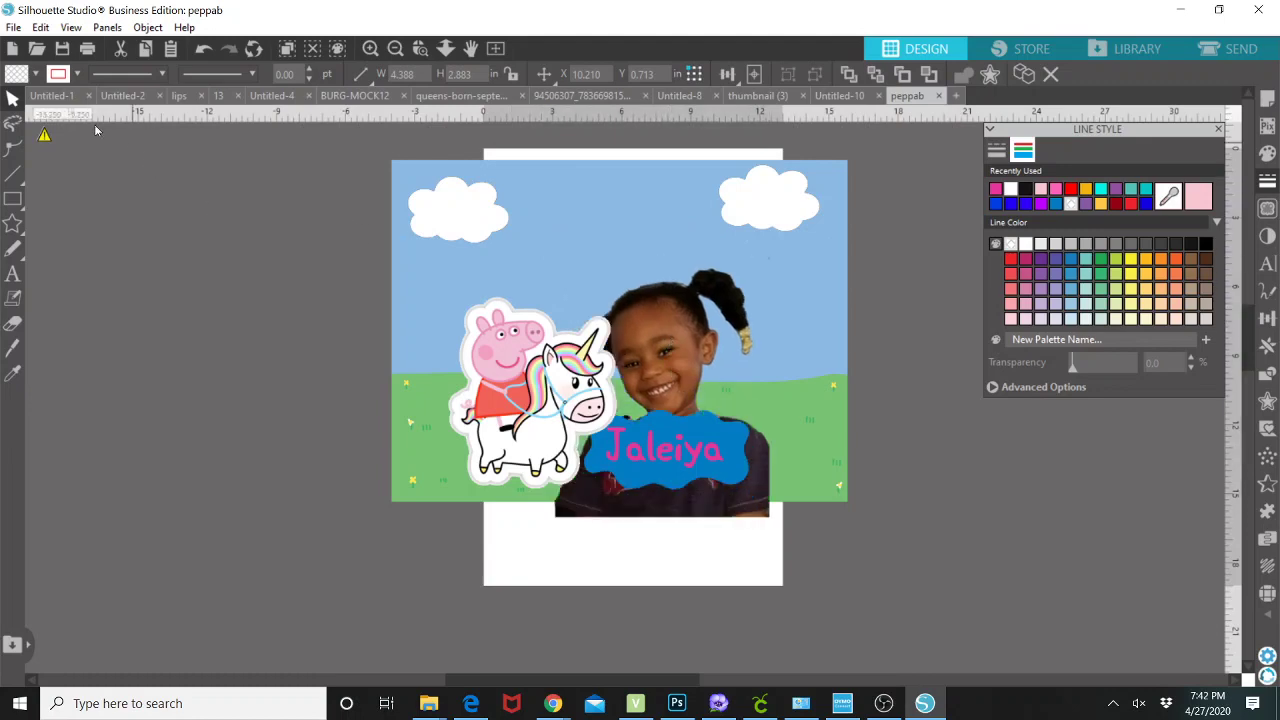
click(457, 212)
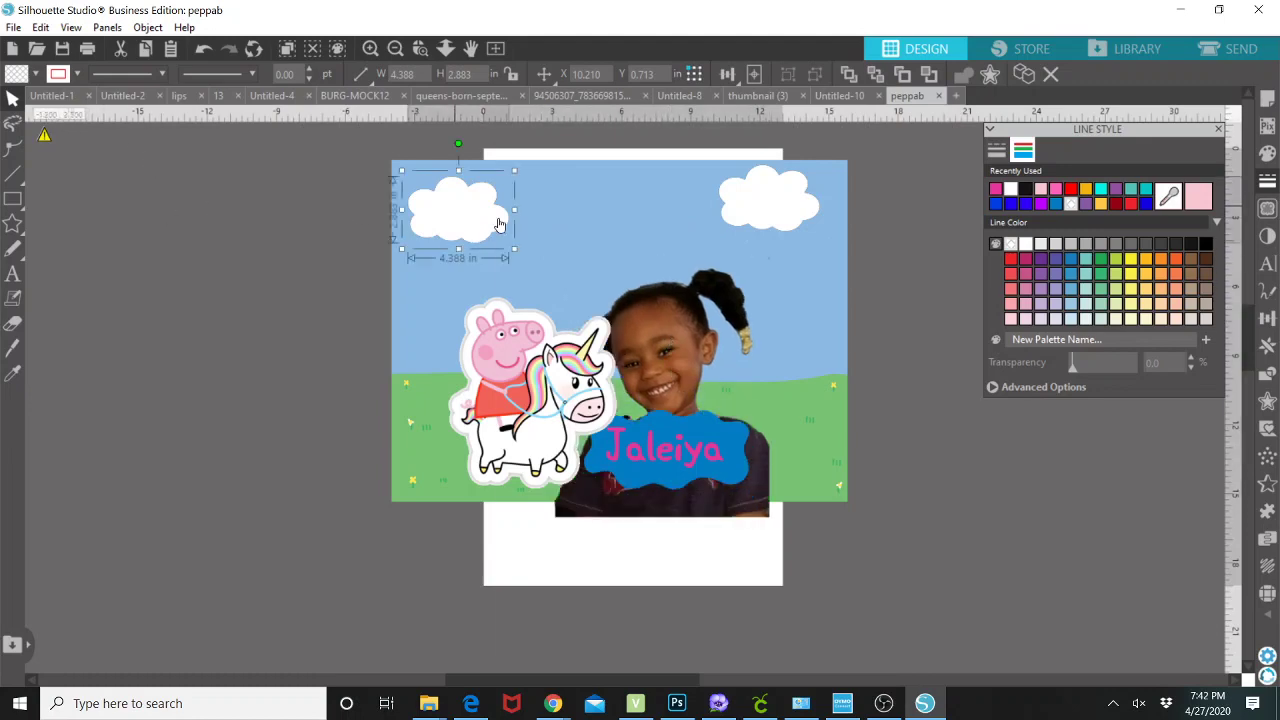
right_click(501, 224)
click(548, 345)
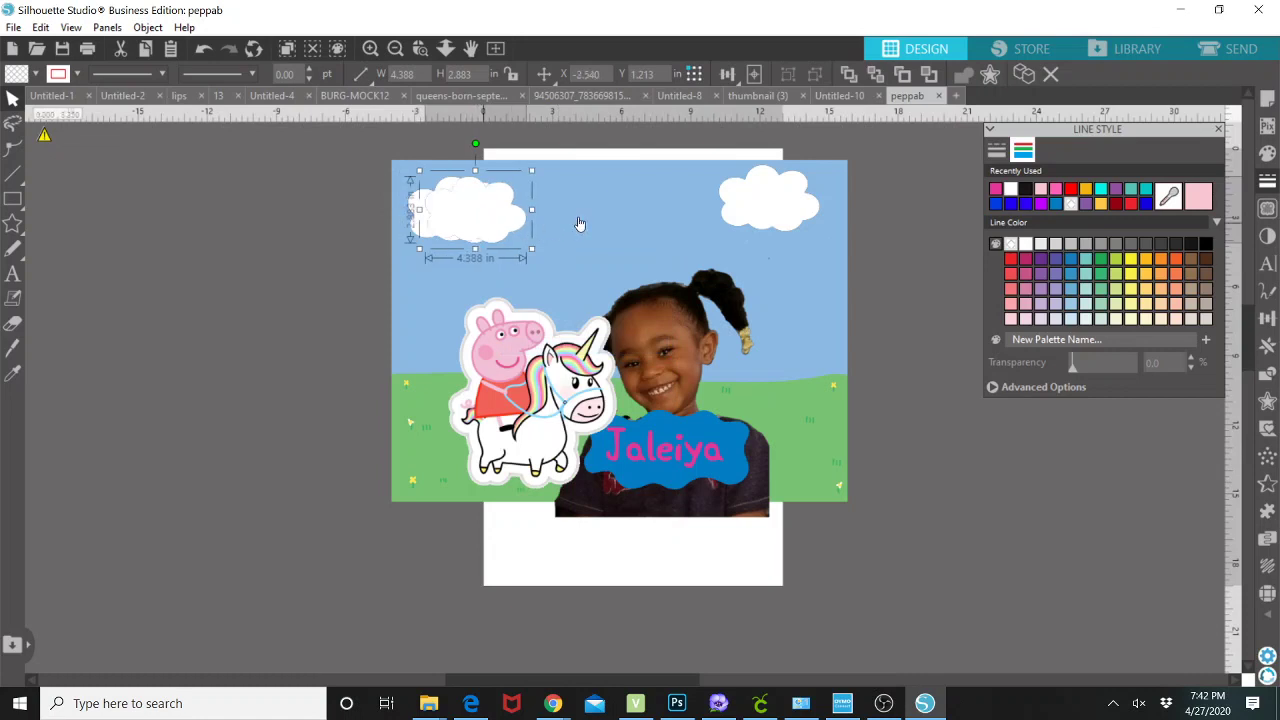
drag(487, 228, 613, 216)
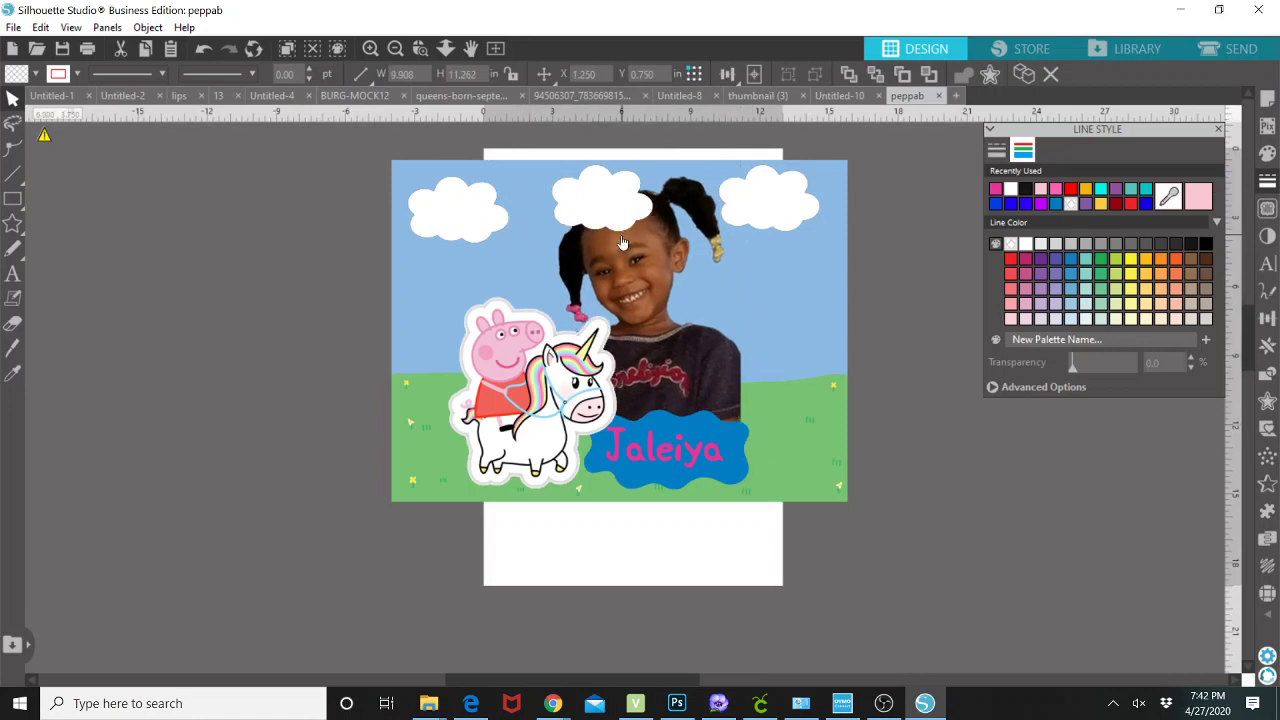
Step: Bring the child's photo to the front, followed by the Peppa unicorn cutout, and select the blue wavy cutout
right_click(622, 243)
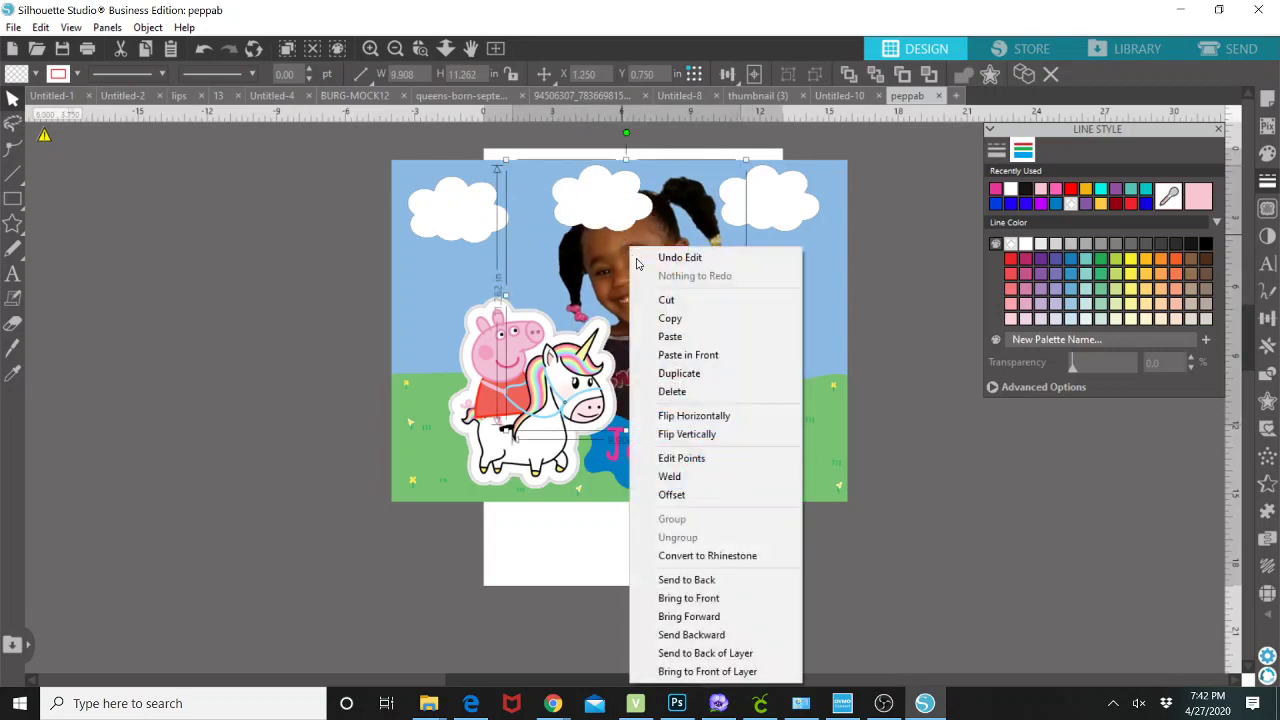
click(716, 599)
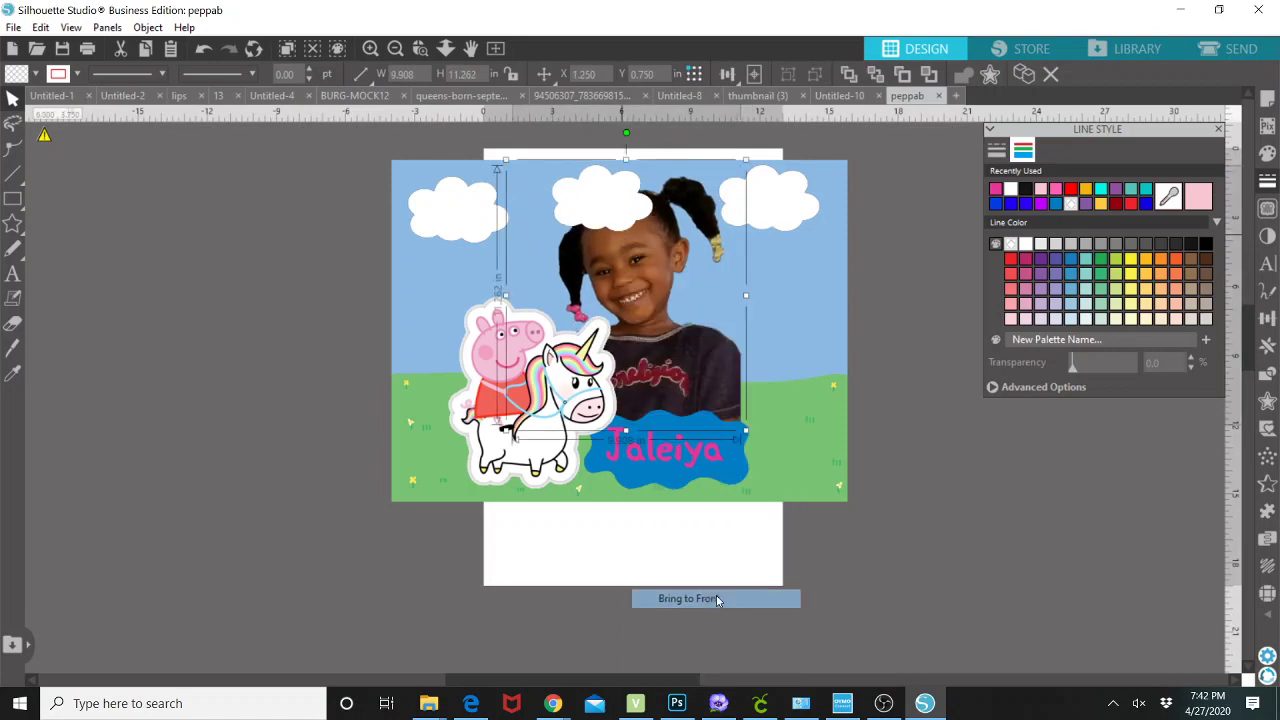
click(513, 472)
right_click(571, 549)
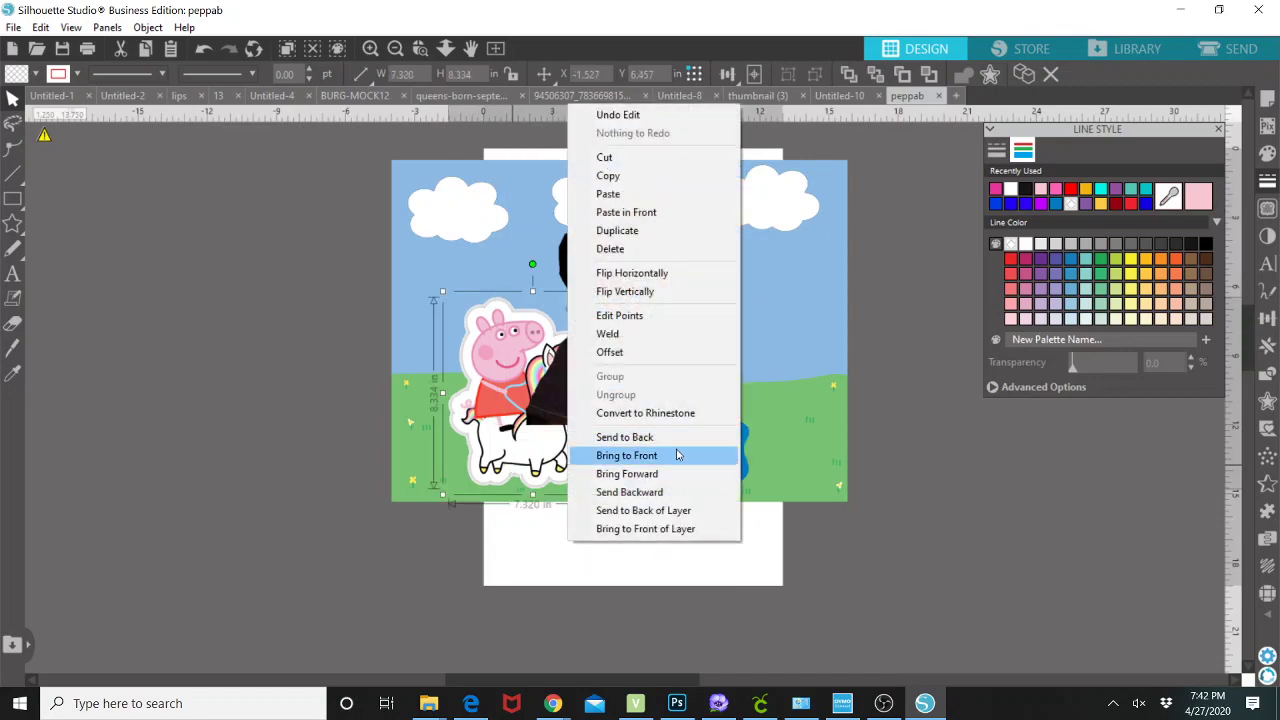
click(676, 455)
click(716, 441)
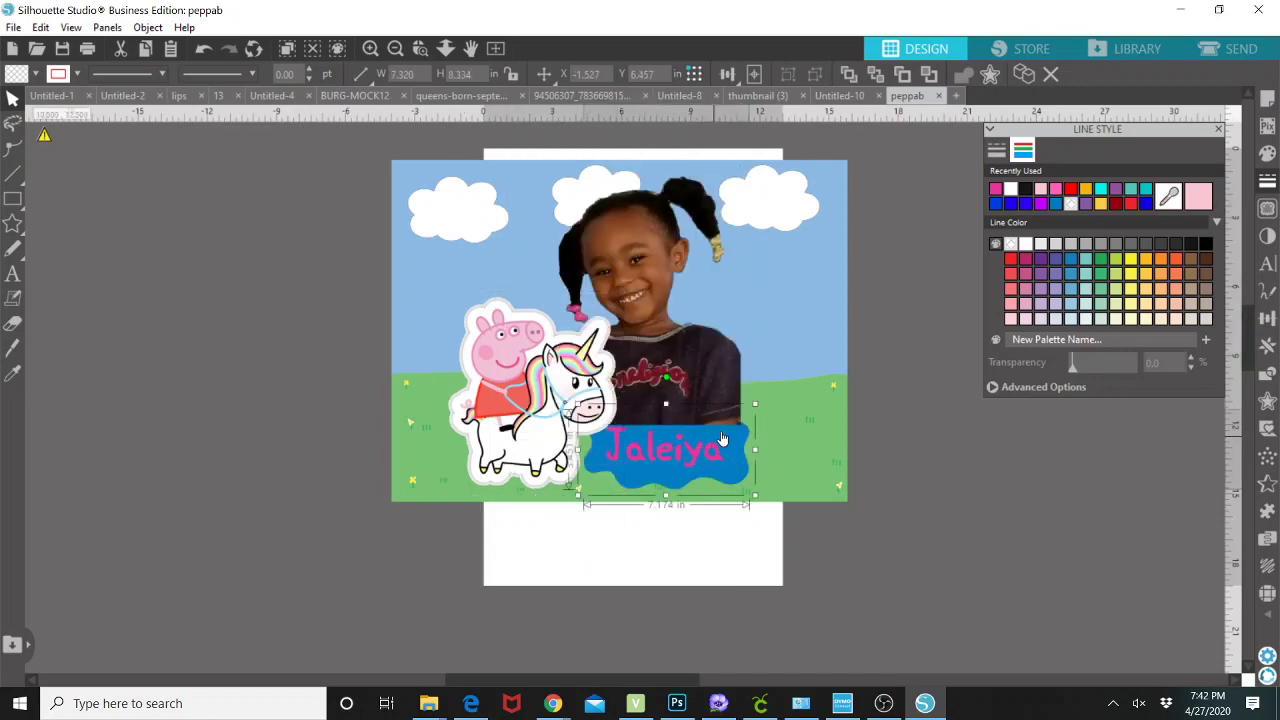
Step: Move the child's name off the blue wavy shape to the white area below the background
right_click(724, 440)
click(710, 452)
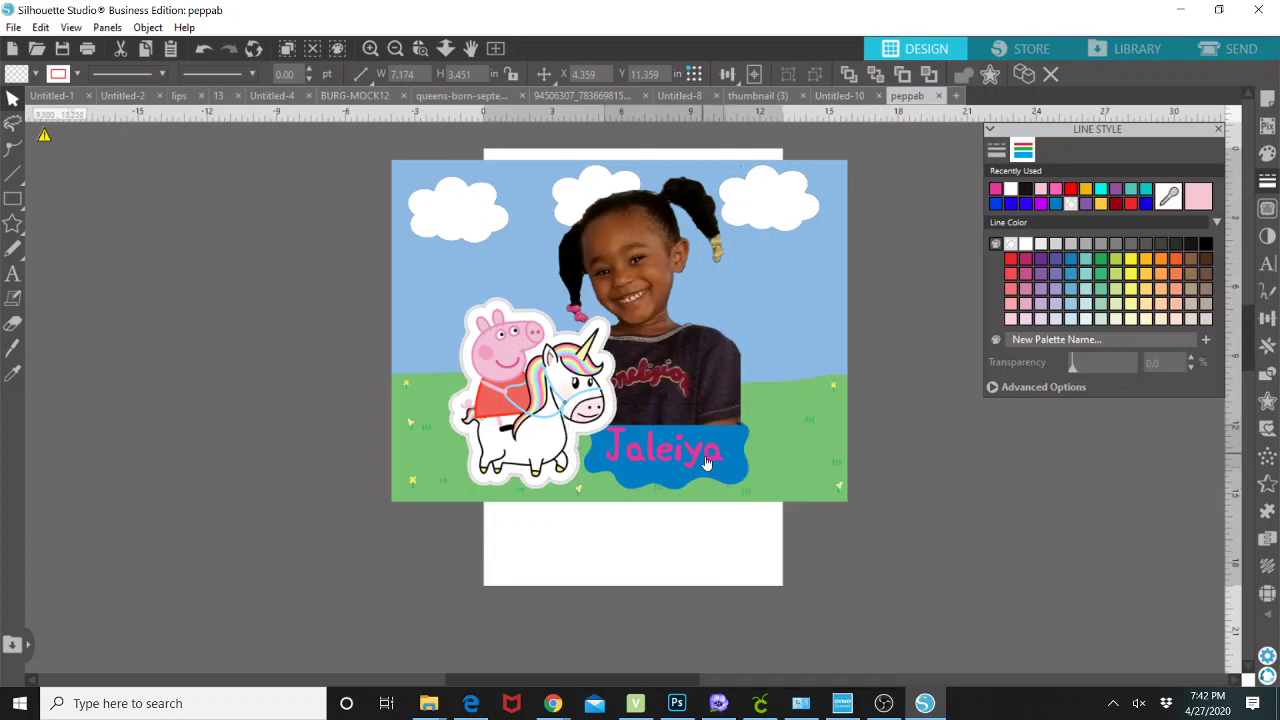
click(706, 458)
key(Down)
key(Down)
key(Down)
key(Down)
key(Down)
key(Down)
key(Down)
key(Down)
key(Down)
key(Down)
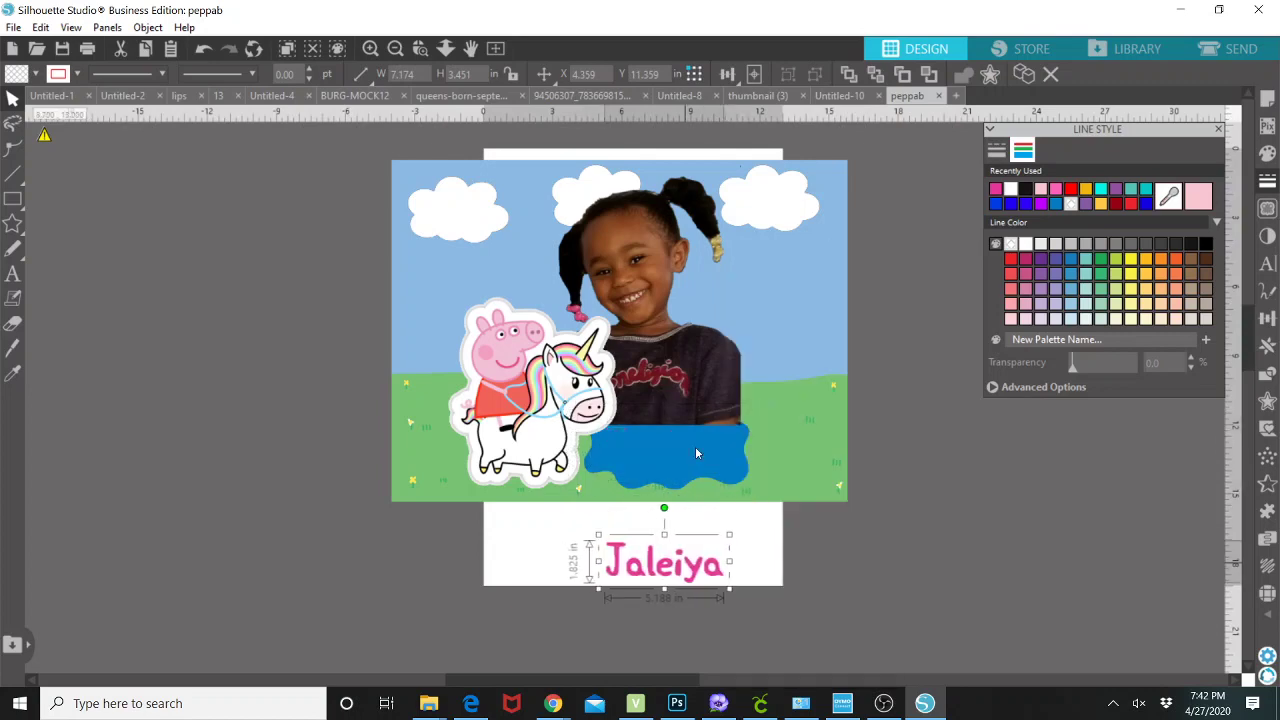
Step: Bring the blue wavy shape to the front and shift it slightly toward Peppa, to about X 4.11 in
click(699, 452)
right_click(704, 455)
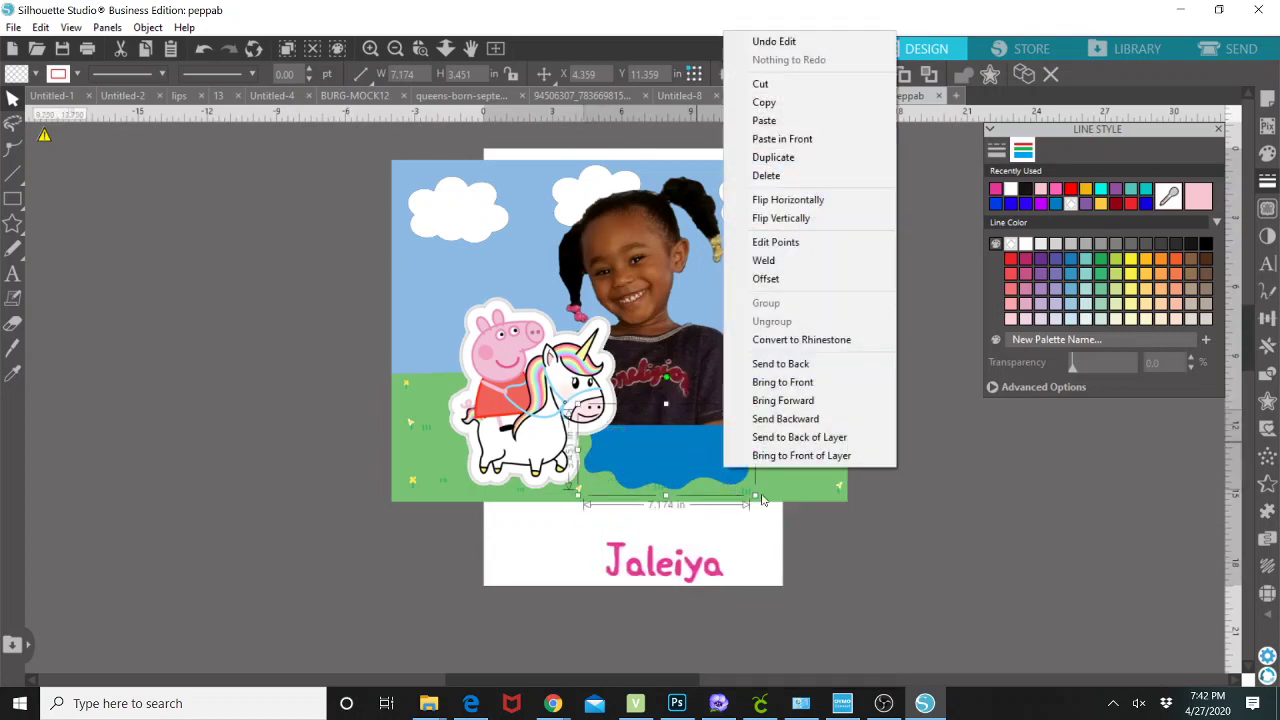
click(805, 380)
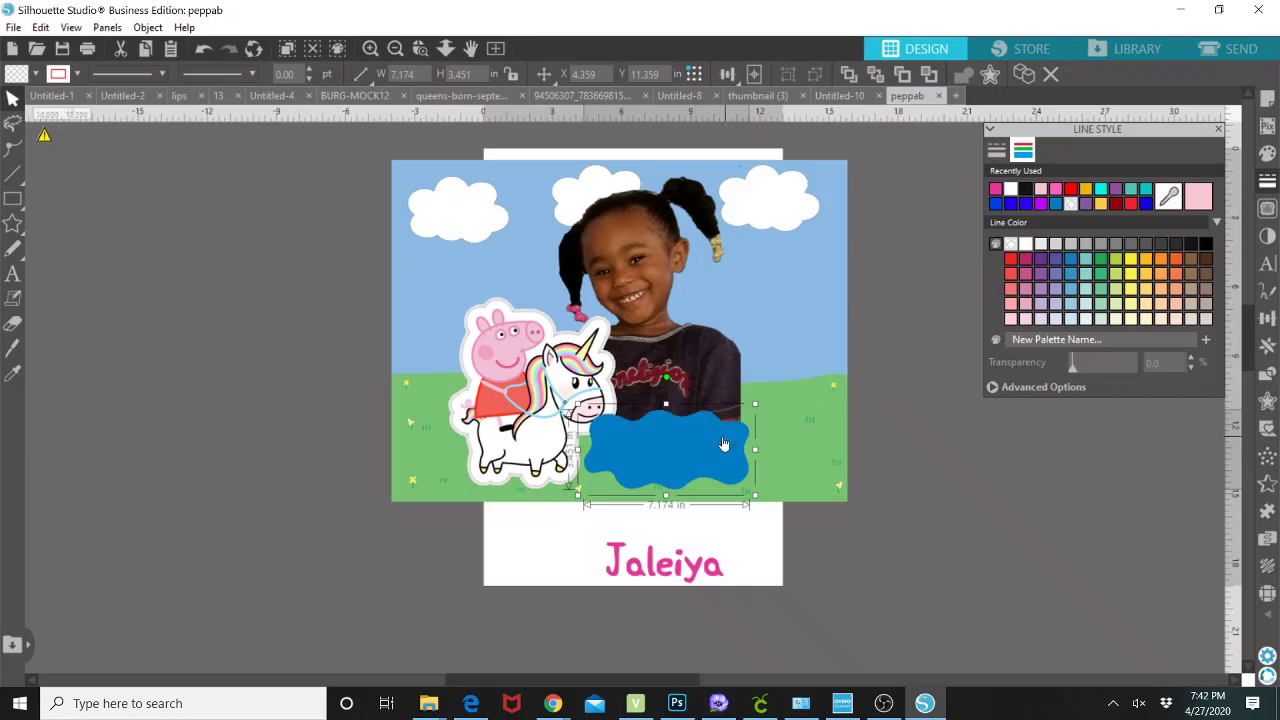
drag(724, 444, 719, 441)
Step: Bring the Peppa unicorn cutout to the front so it overlaps the edge of the blue wavy shape
click(557, 426)
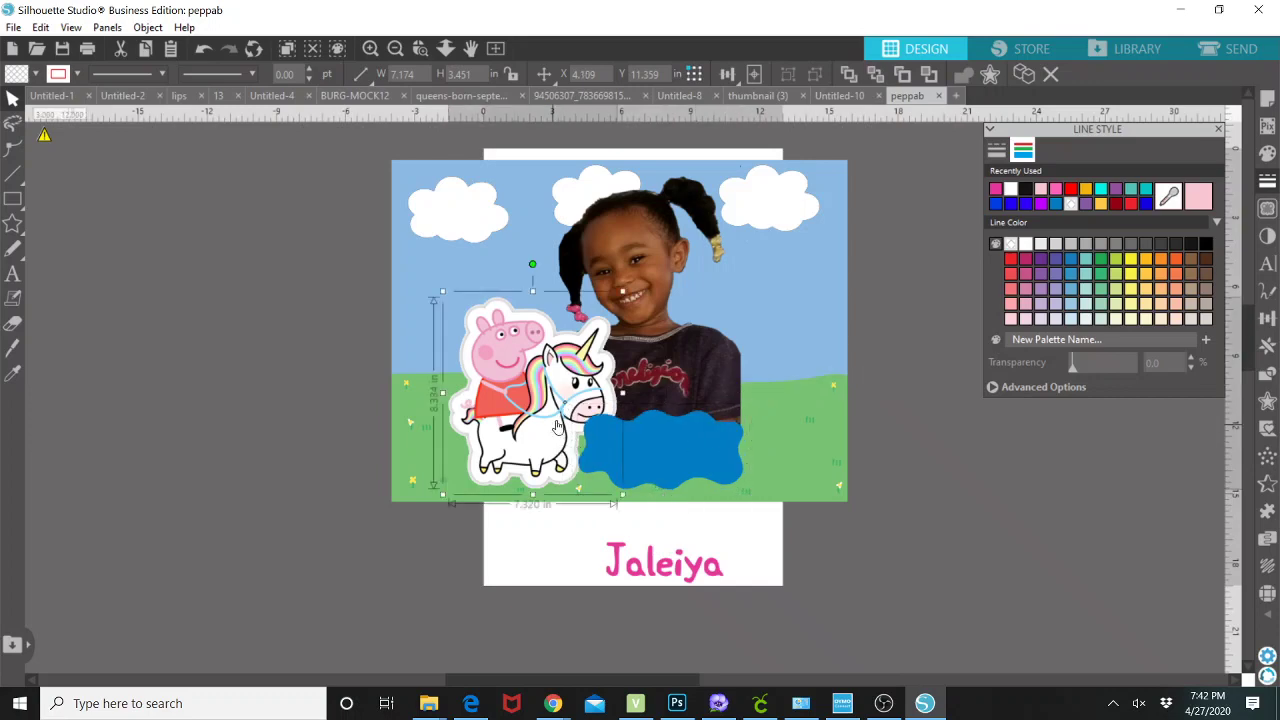
right_click(610, 484)
click(686, 410)
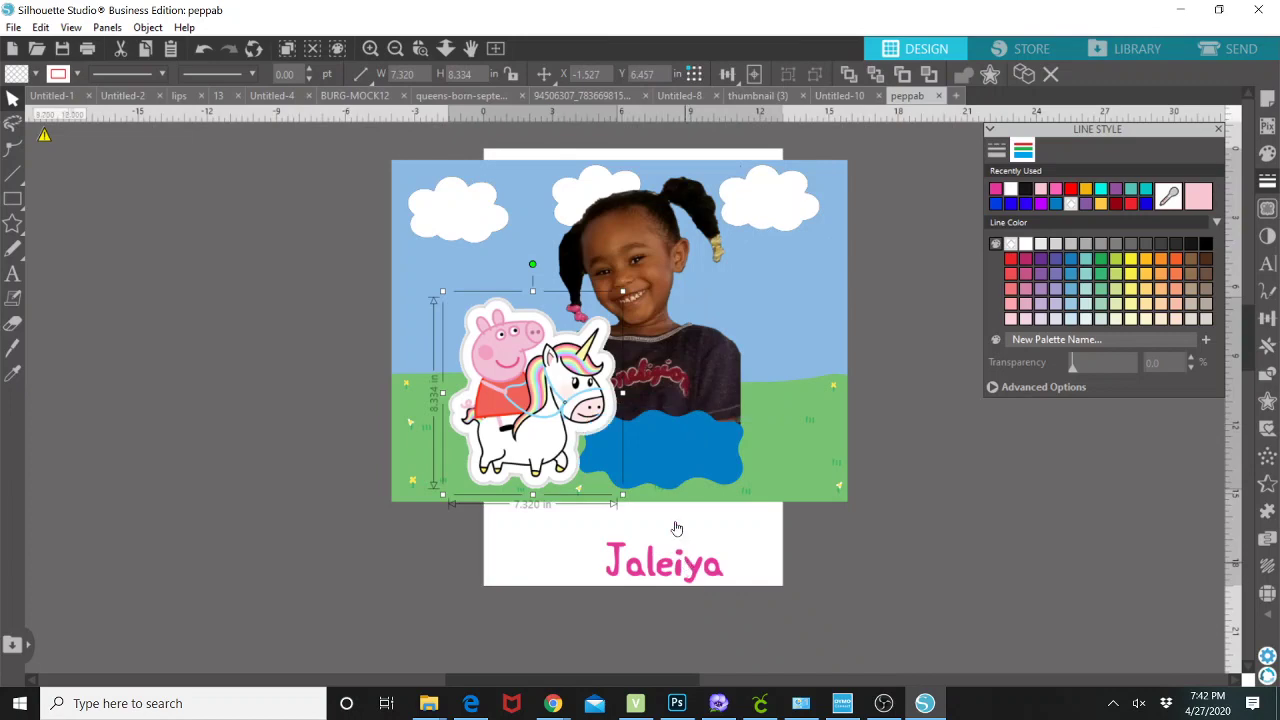
Step: Bring the child's name to the front and place it on the blue wavy shape
mouse_move(676, 528)
mouse_down()
mouse_move(667, 458)
mouse_move(676, 520)
mouse_up()
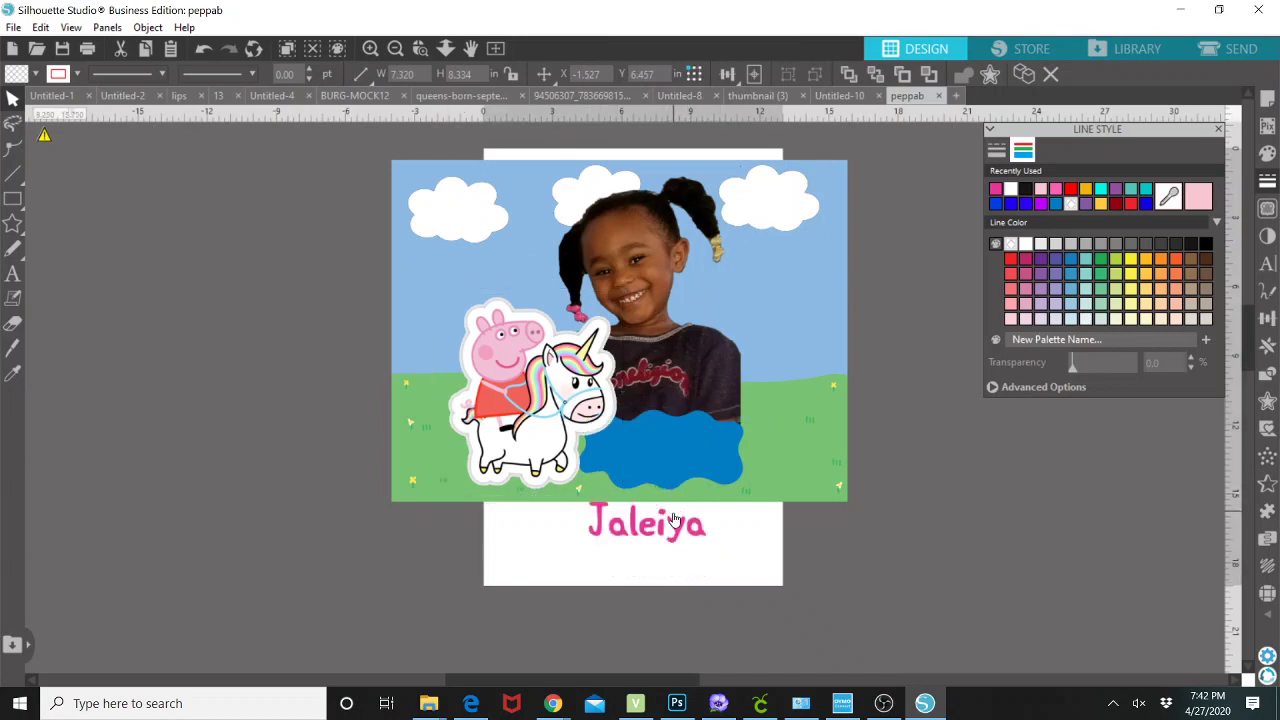
right_click(676, 520)
click(676, 537)
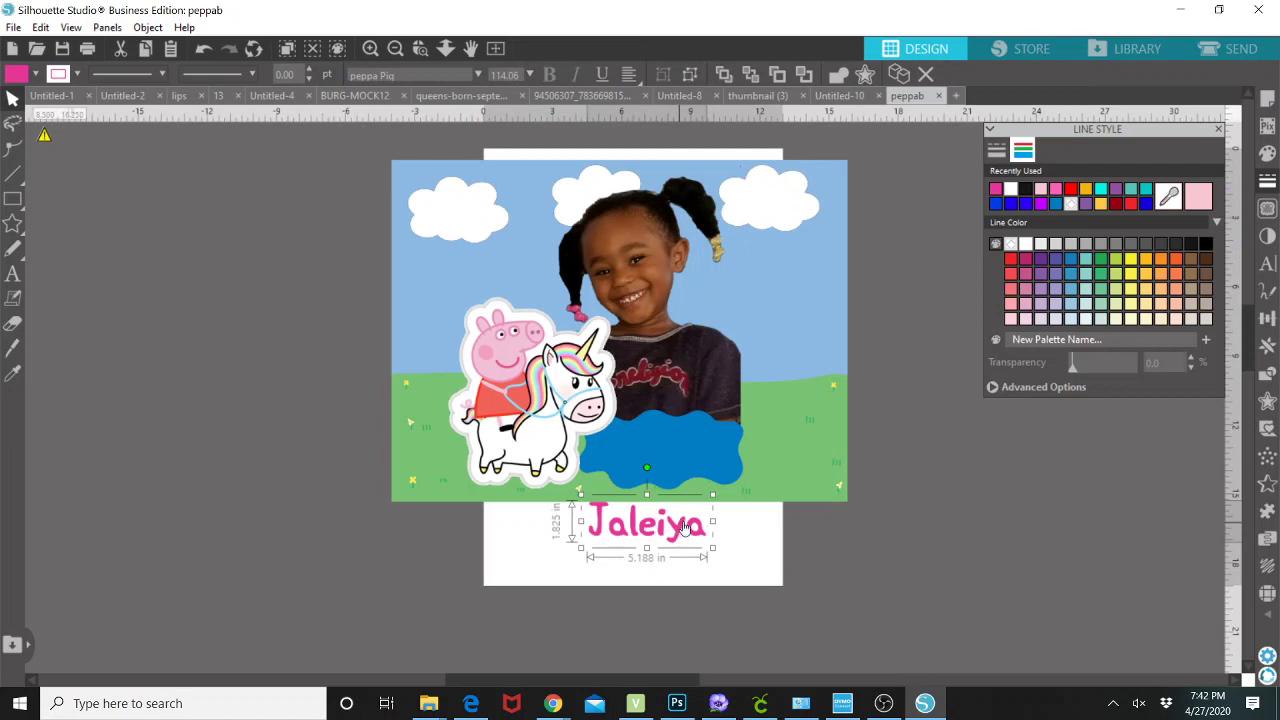
right_click(731, 448)
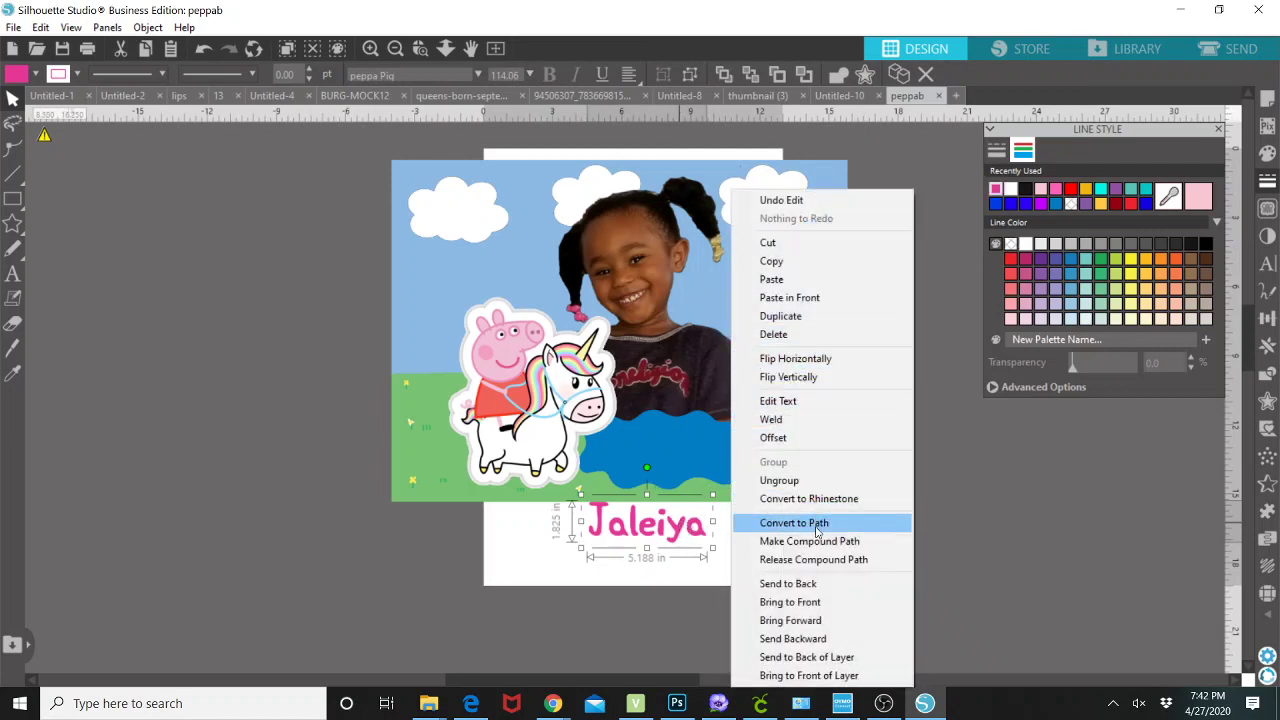
click(816, 602)
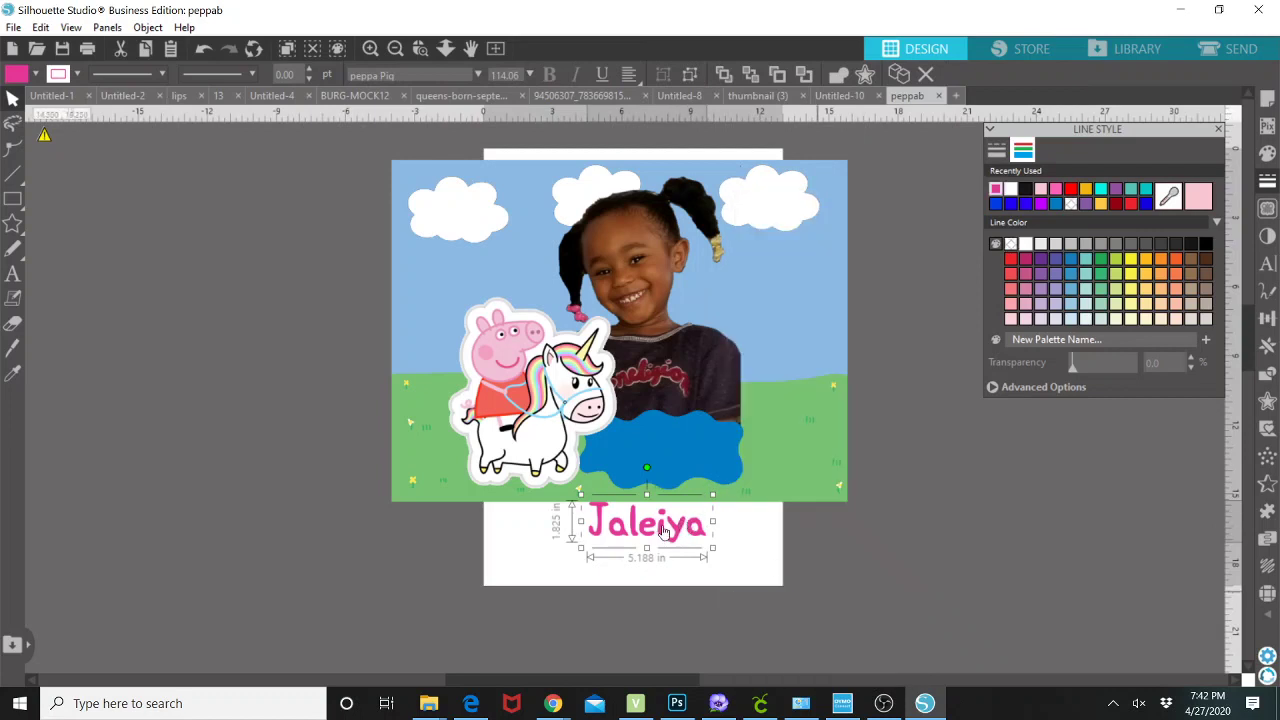
drag(660, 525, 676, 452)
Step: Add the number 4 as text beside the design and set its font to Peppa Pig
click(13, 274)
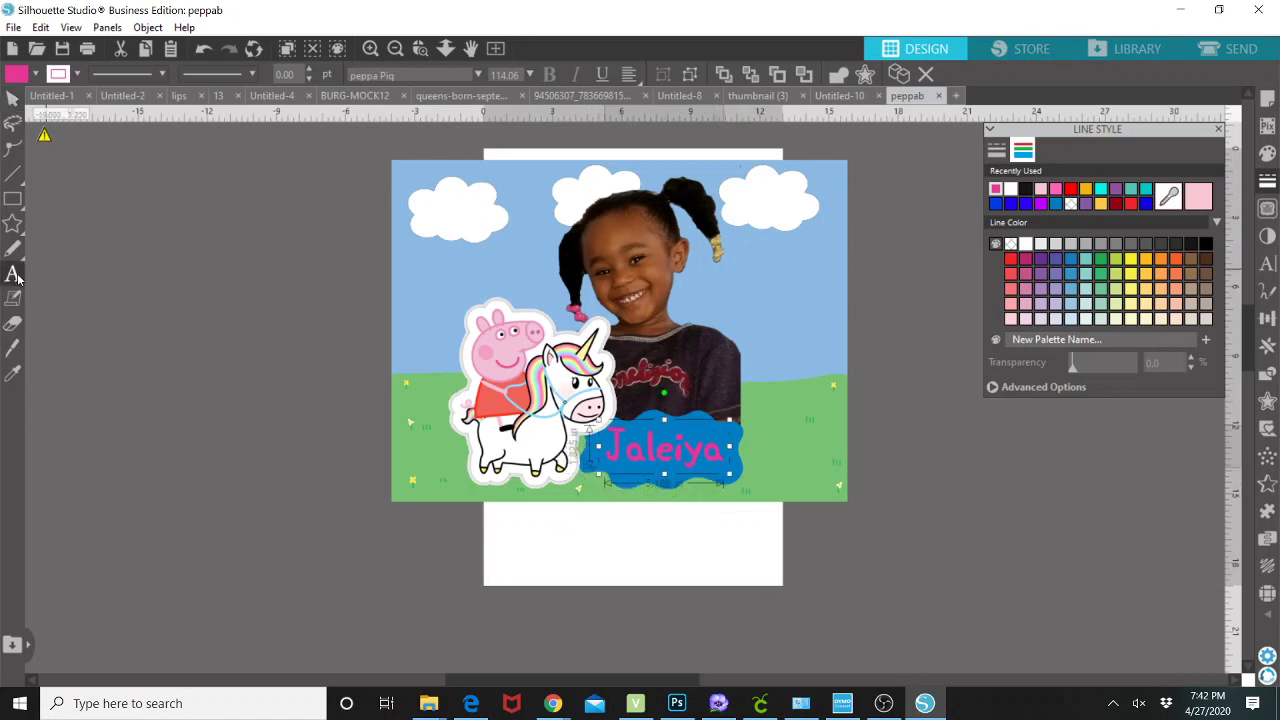
click(229, 367)
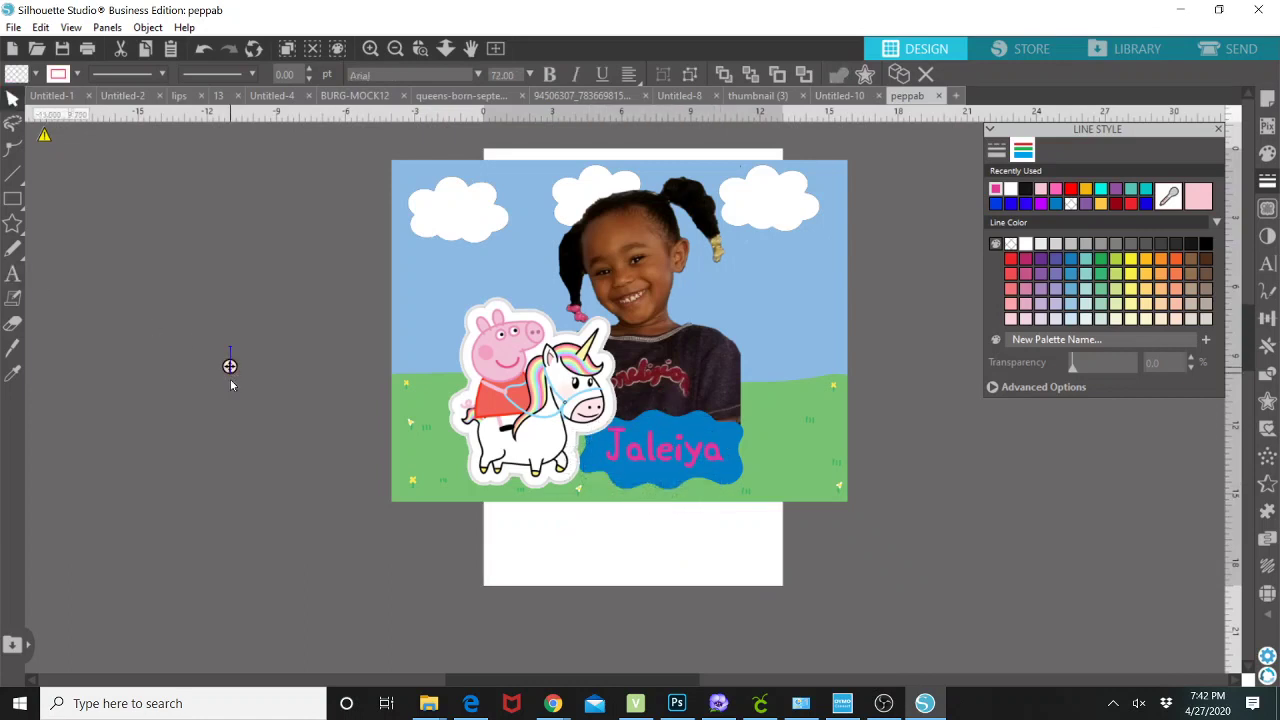
click(264, 415)
click(242, 370)
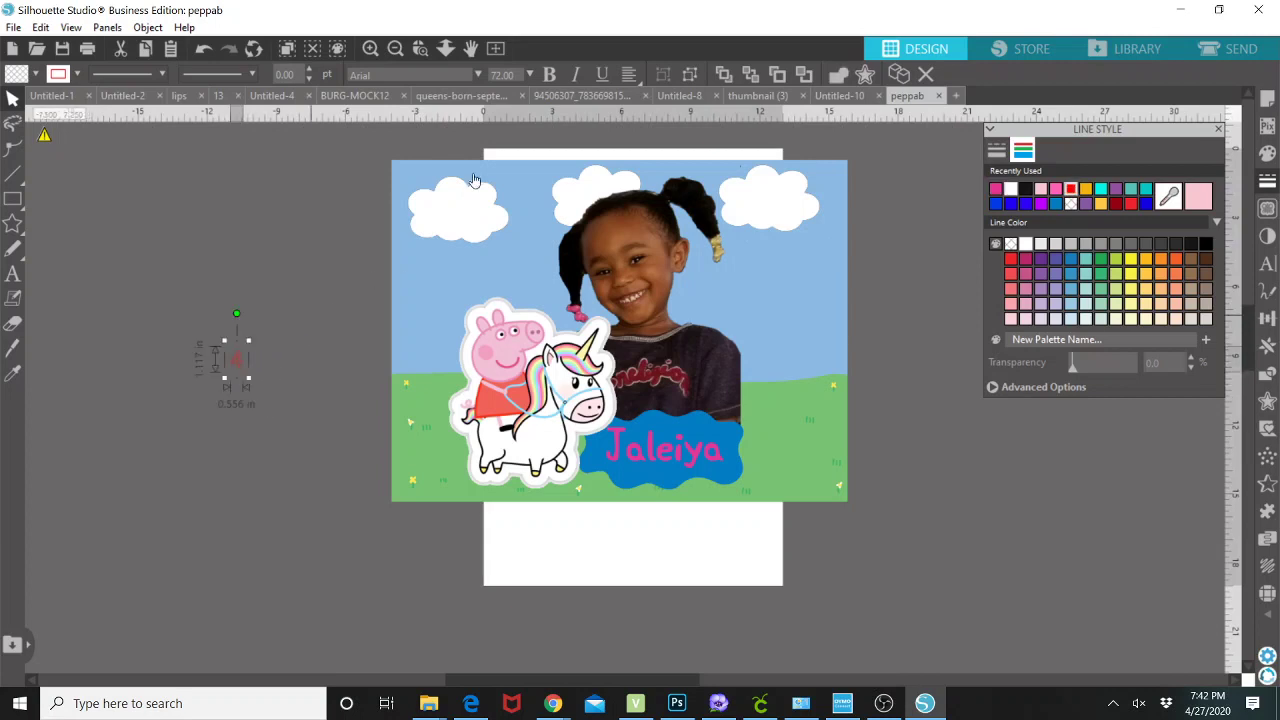
click(477, 77)
scroll(425, 180, up, 3)
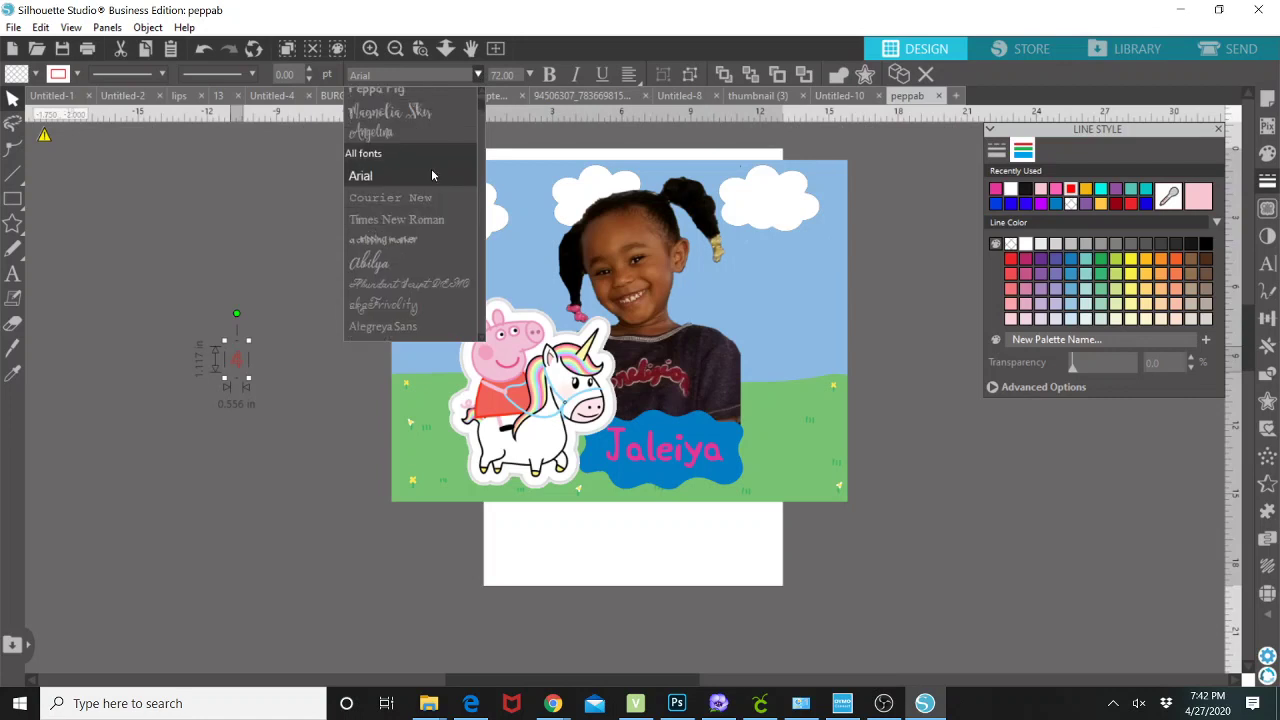
scroll(360, 150, up, 2)
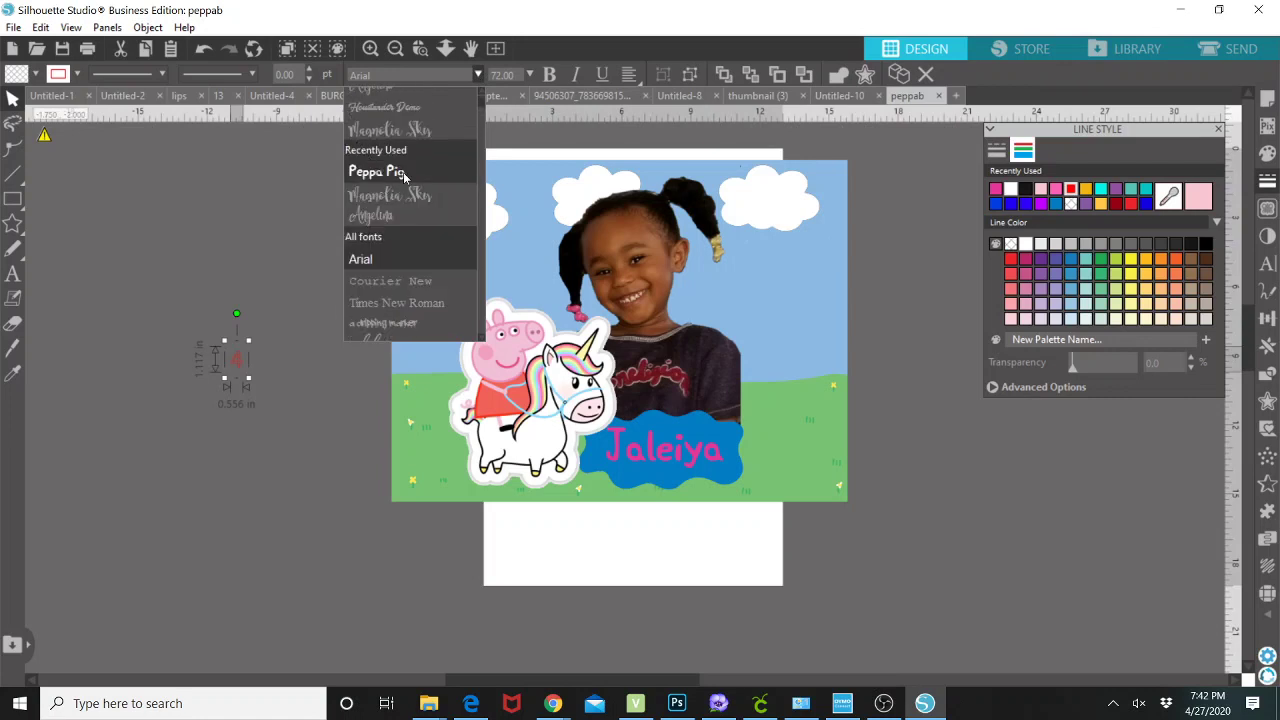
click(398, 173)
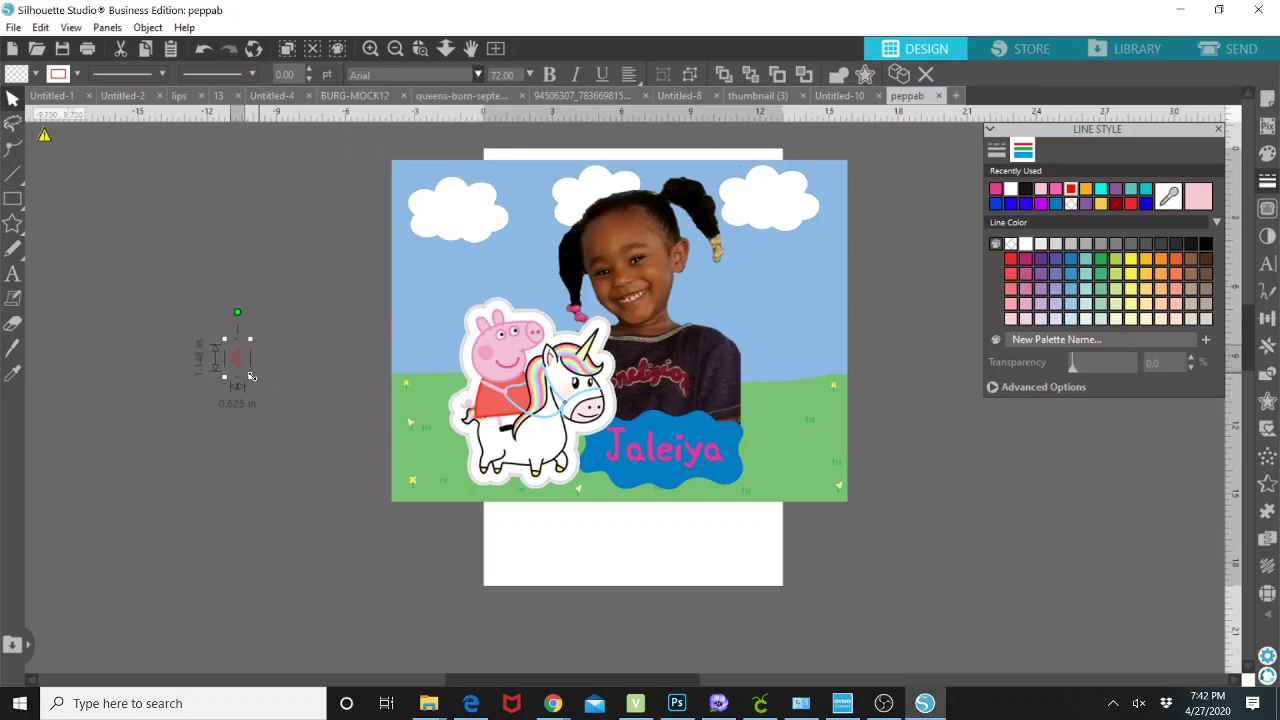
Step: Enlarge the number 4 to about 3.95 in wide and place it over the edge of the child's photo opposite Peppa
drag(251, 377, 369, 502)
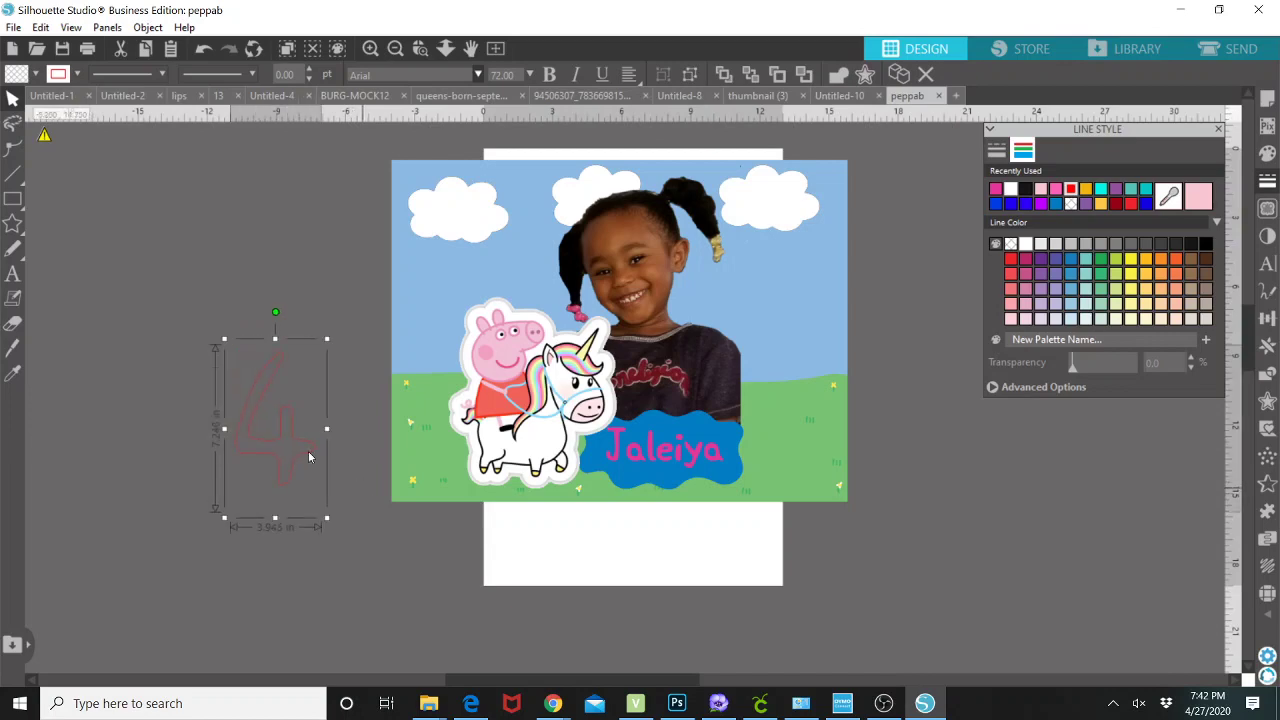
drag(309, 449, 636, 428)
drag(753, 386, 785, 395)
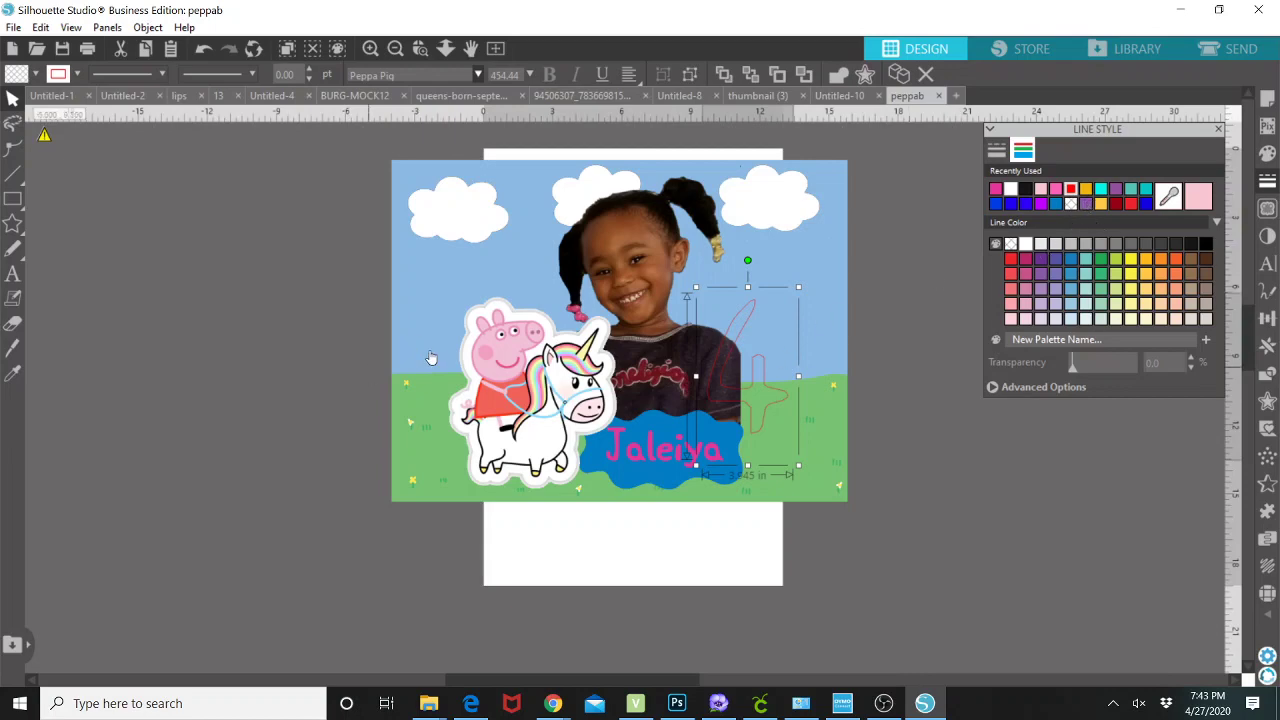
Step: Recolor the 4's outline with an eyedropper sample and fill the number with the recently used light pink
click(1168, 197)
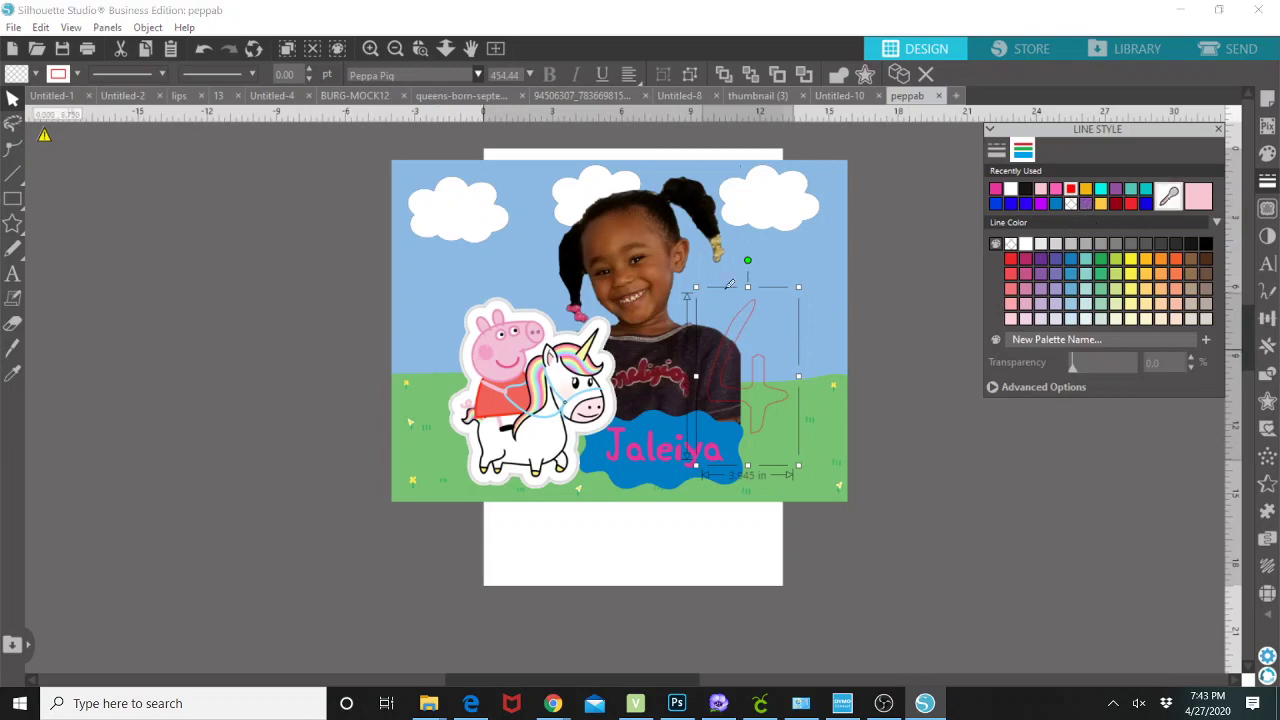
click(754, 316)
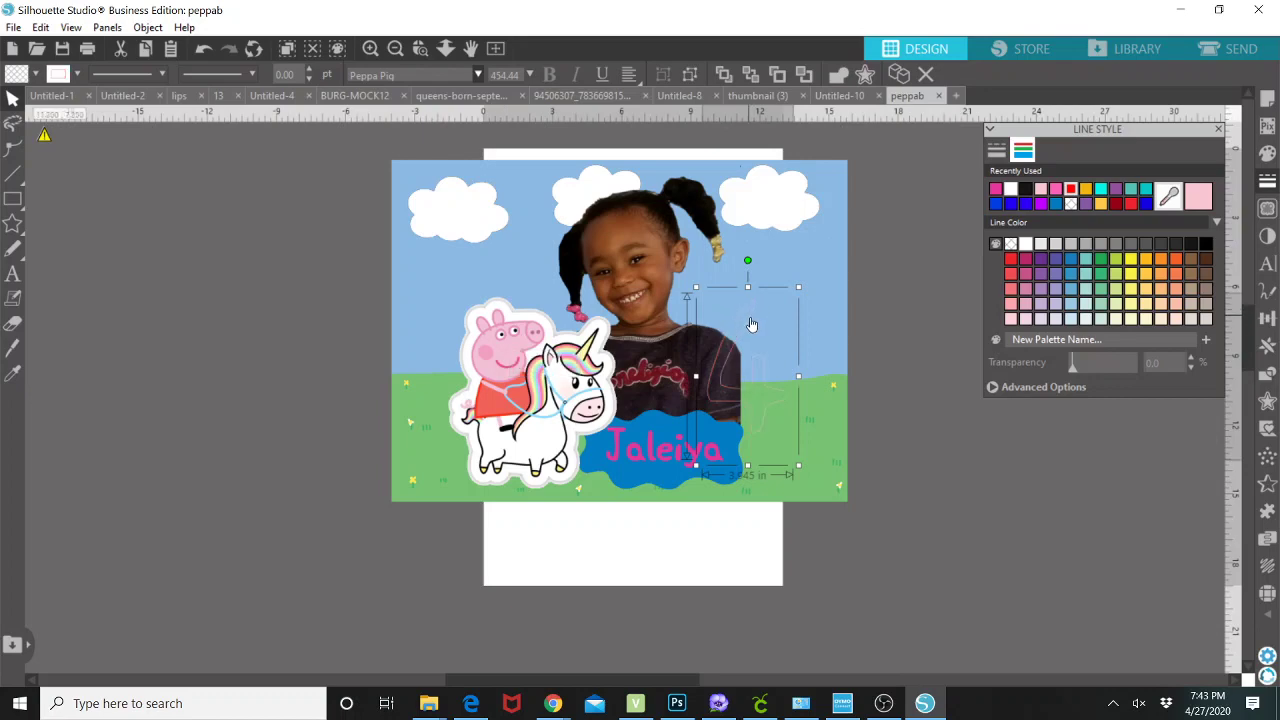
click(1267, 180)
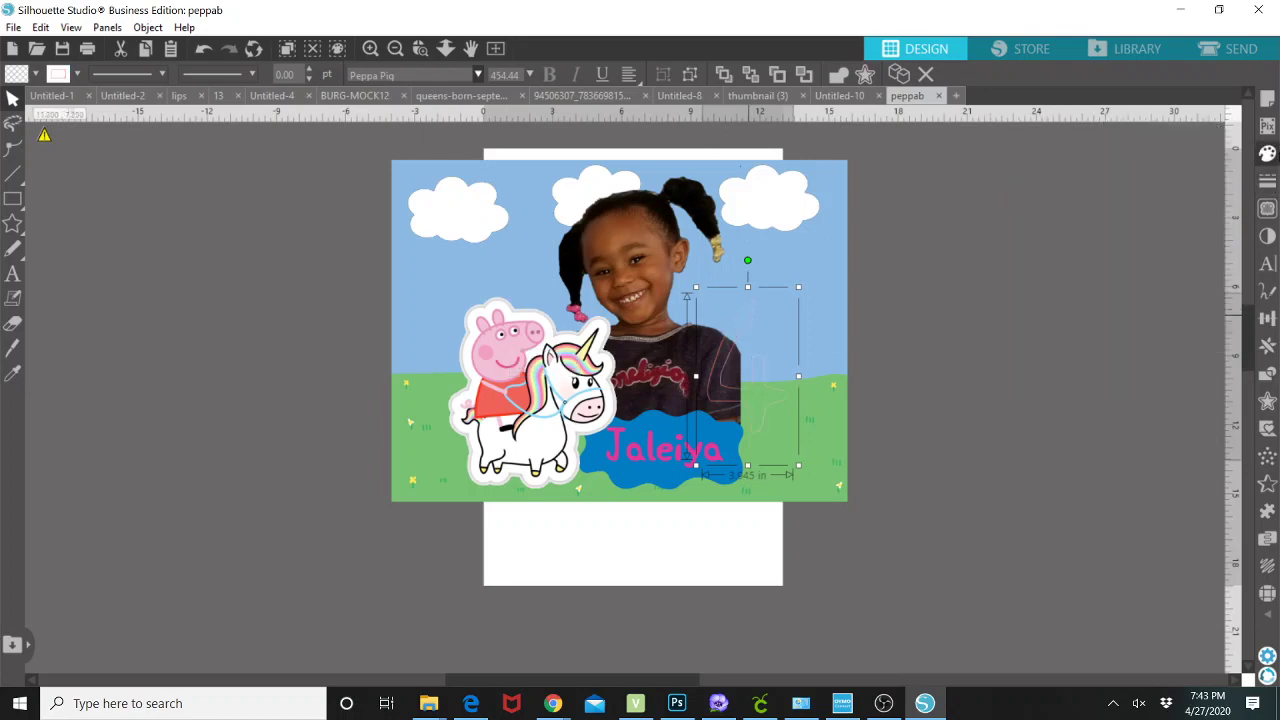
click(1268, 154)
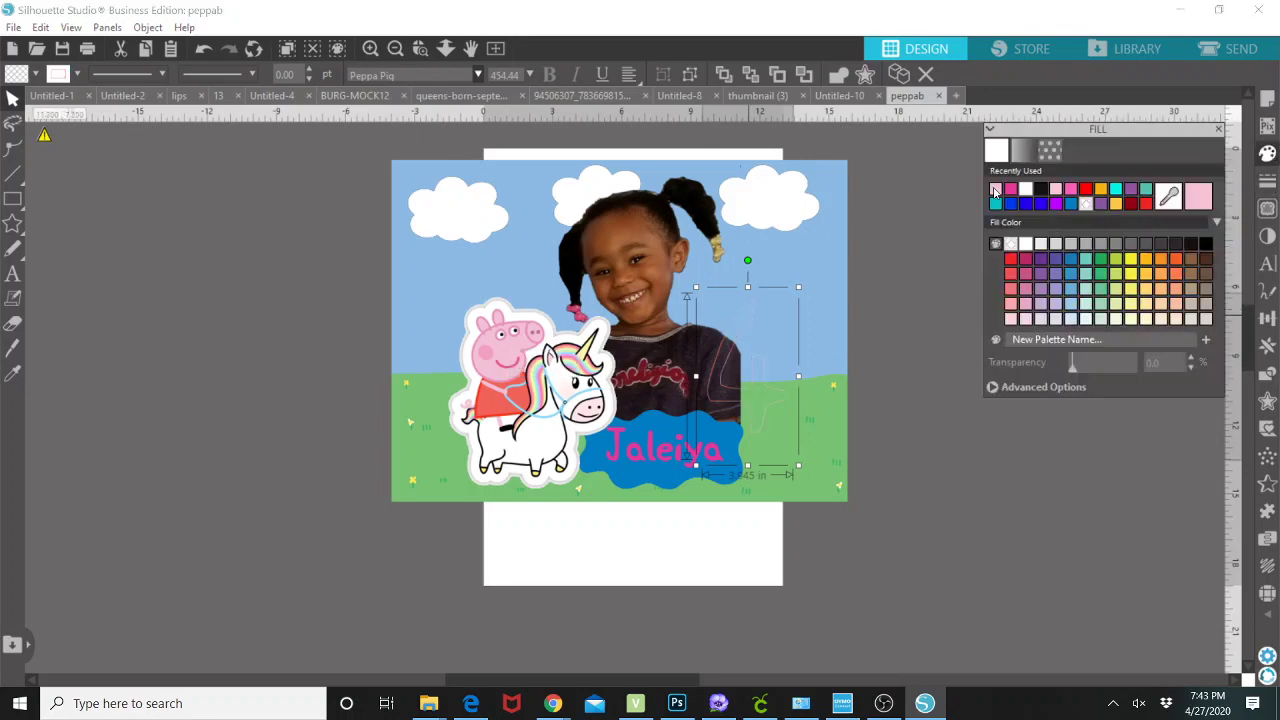
click(995, 190)
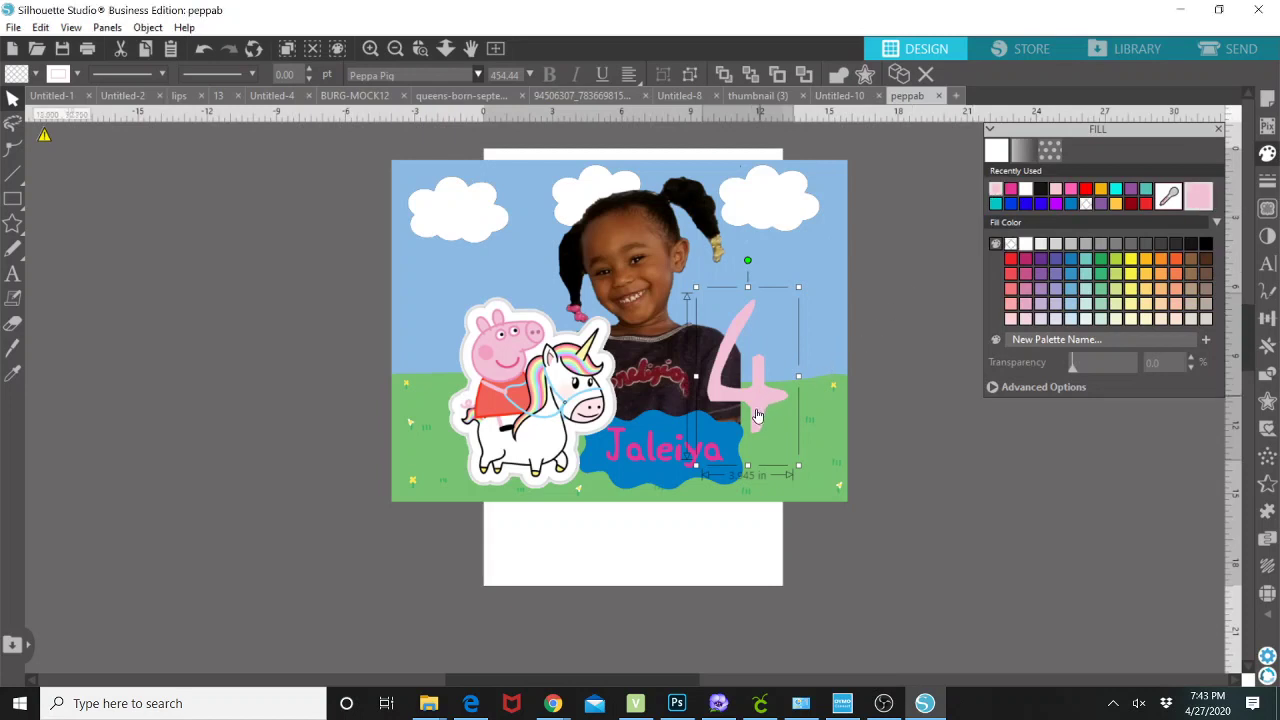
Step: Position the child's photo at about X 0.5, Y 0.75 in, and nudge the 4 down and closer to the photo
drag(763, 404, 757, 415)
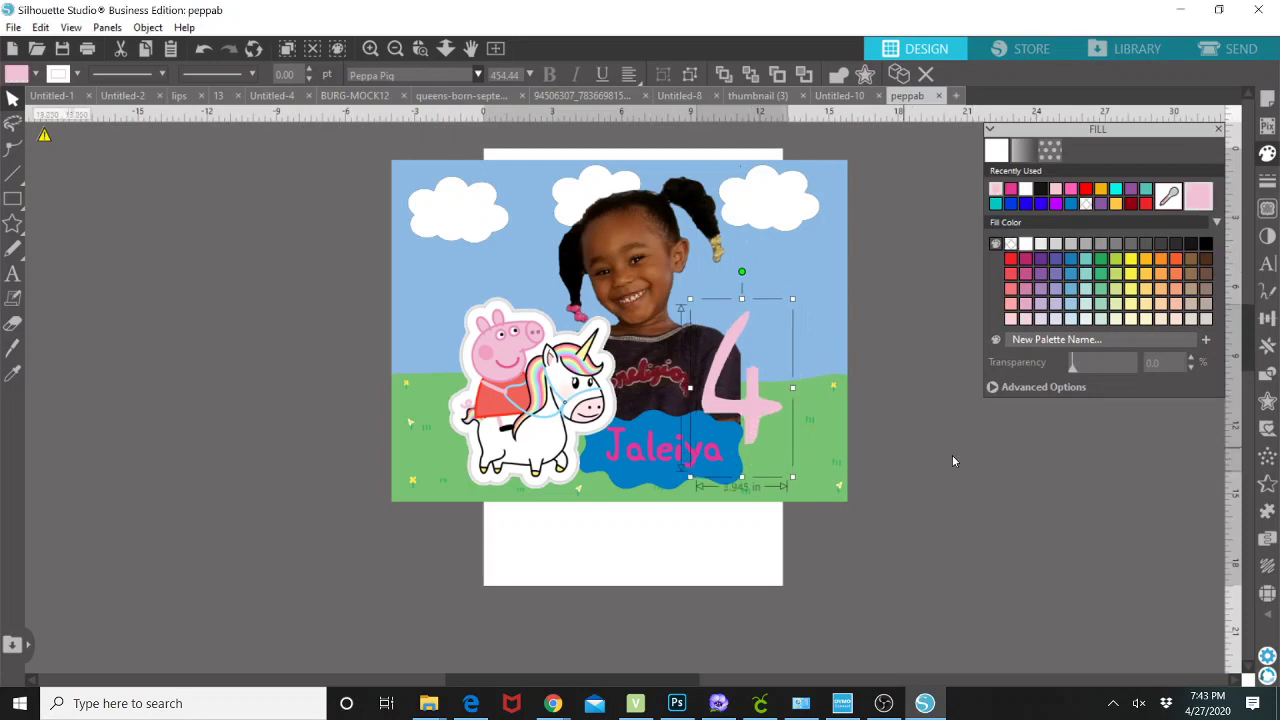
click(640, 374)
drag(626, 372, 622, 372)
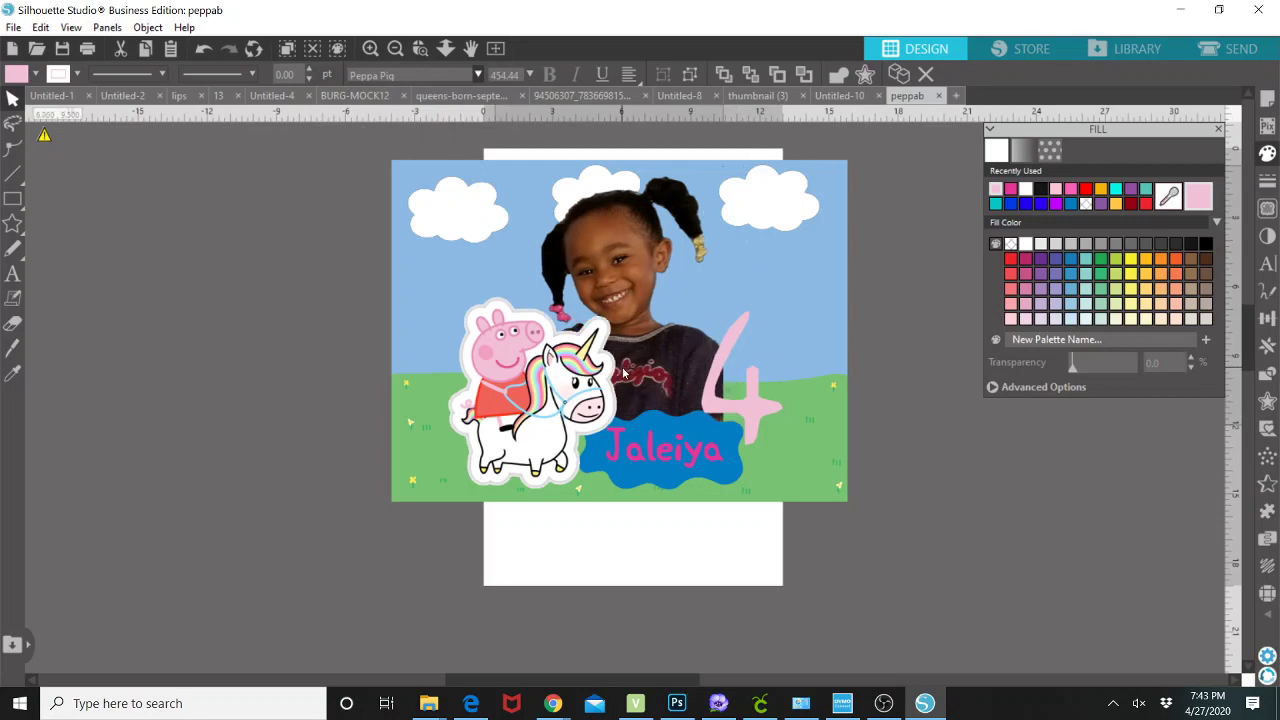
click(742, 403)
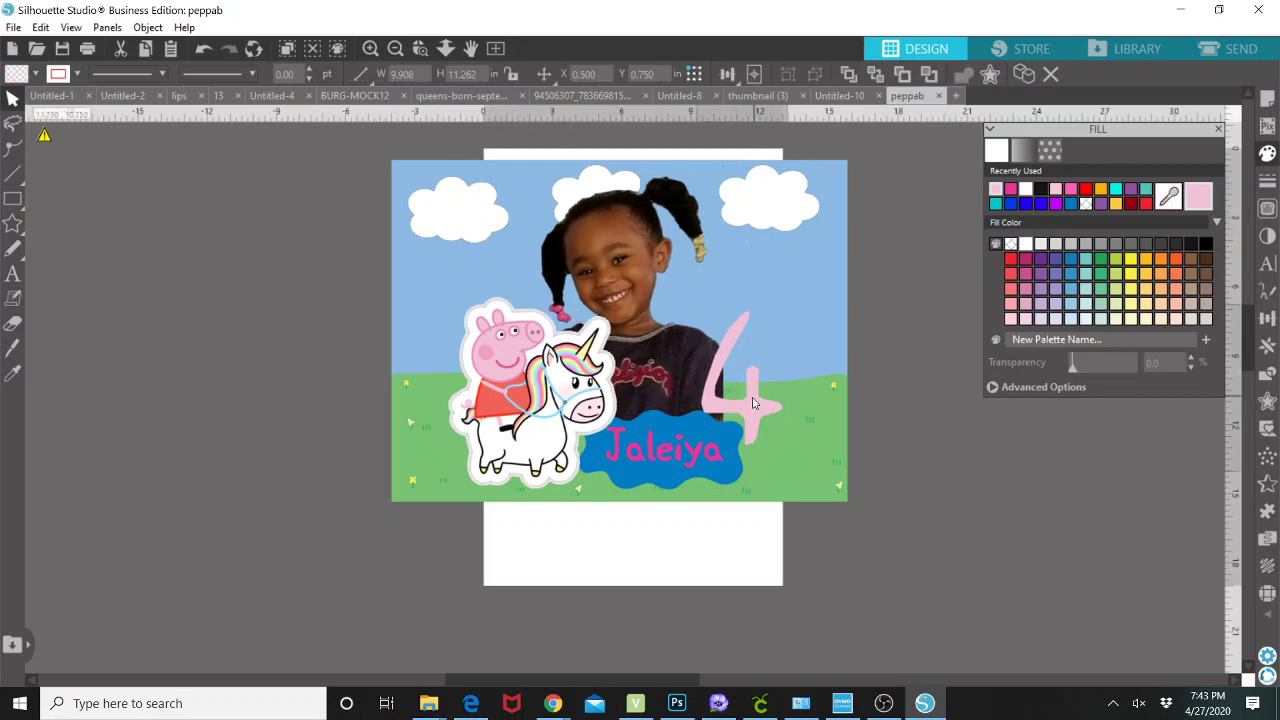
drag(754, 403, 762, 405)
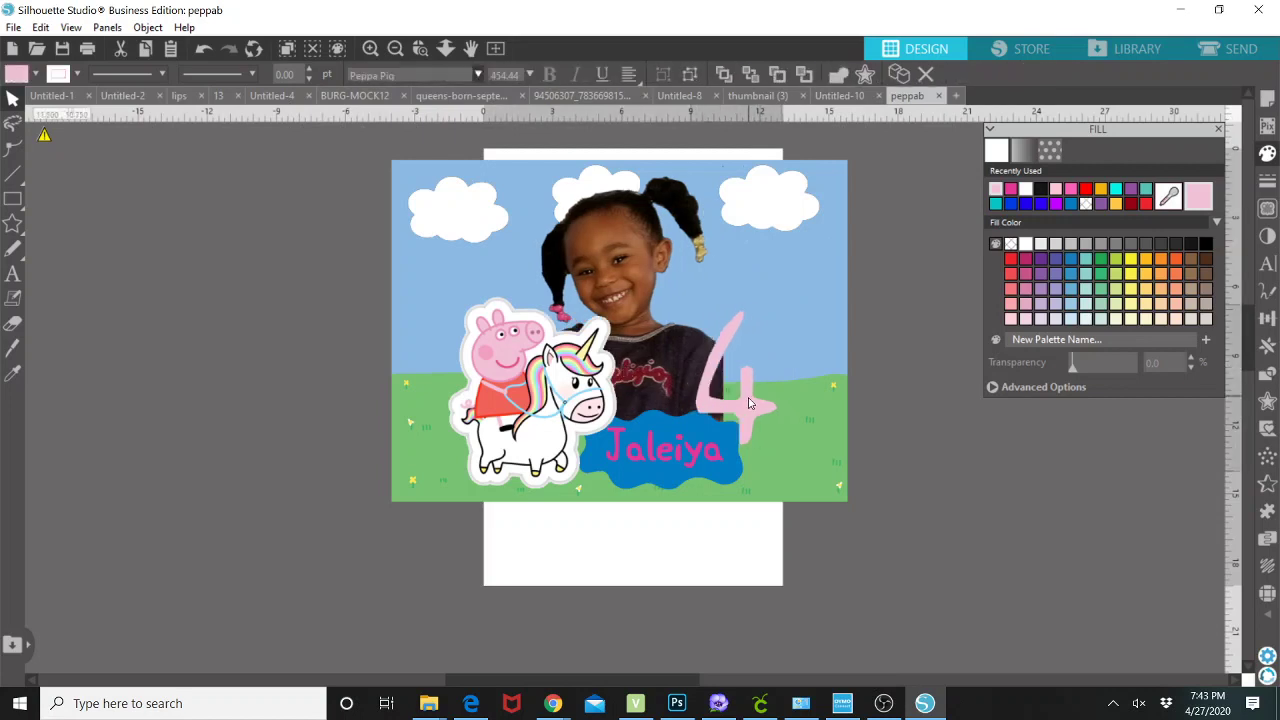
Step: Shrink the Peppa unicorn cutout to about 5.94 × 6.76 in and place it at about X -1.03, Y 7.71 in
click(565, 476)
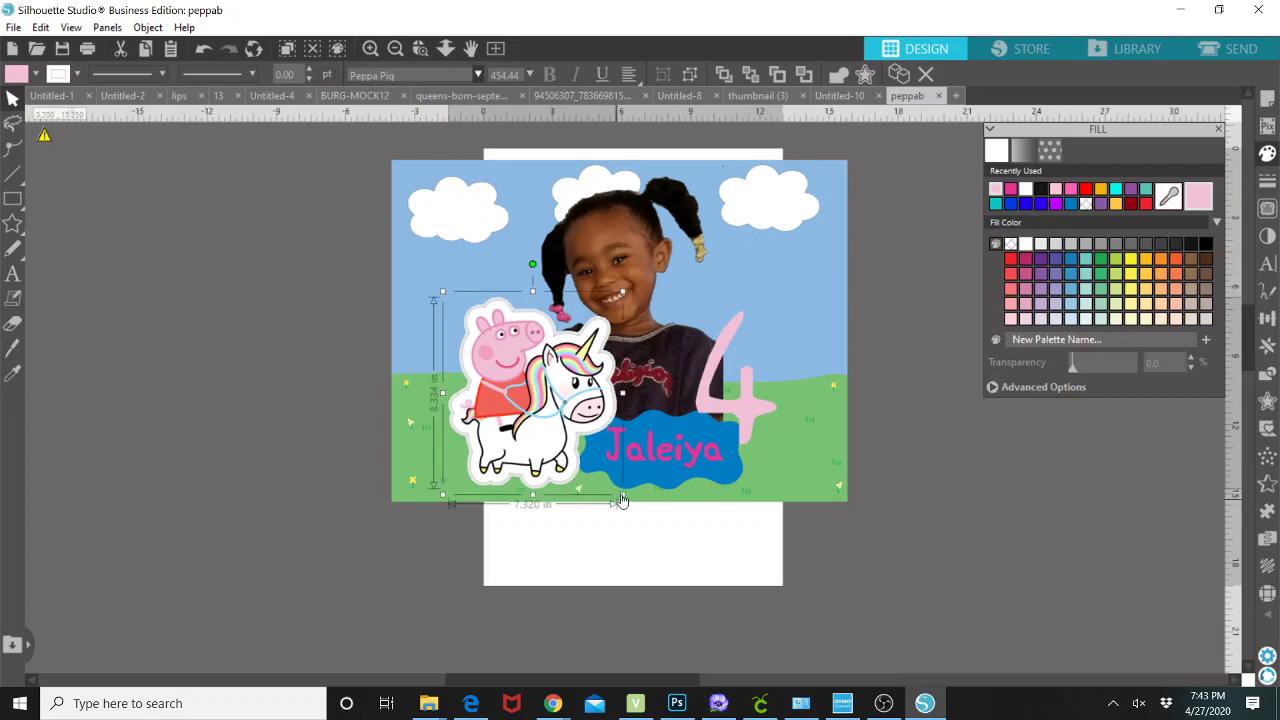
drag(612, 478, 613, 482)
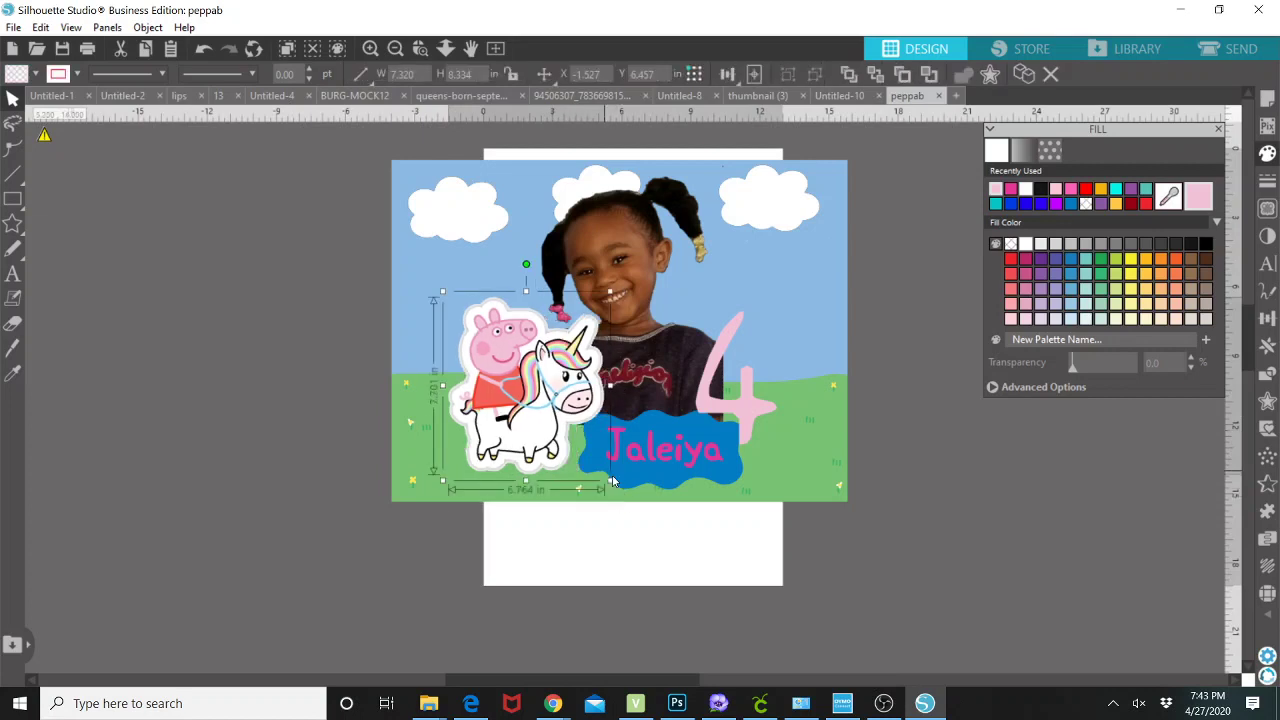
drag(483, 396, 489, 420)
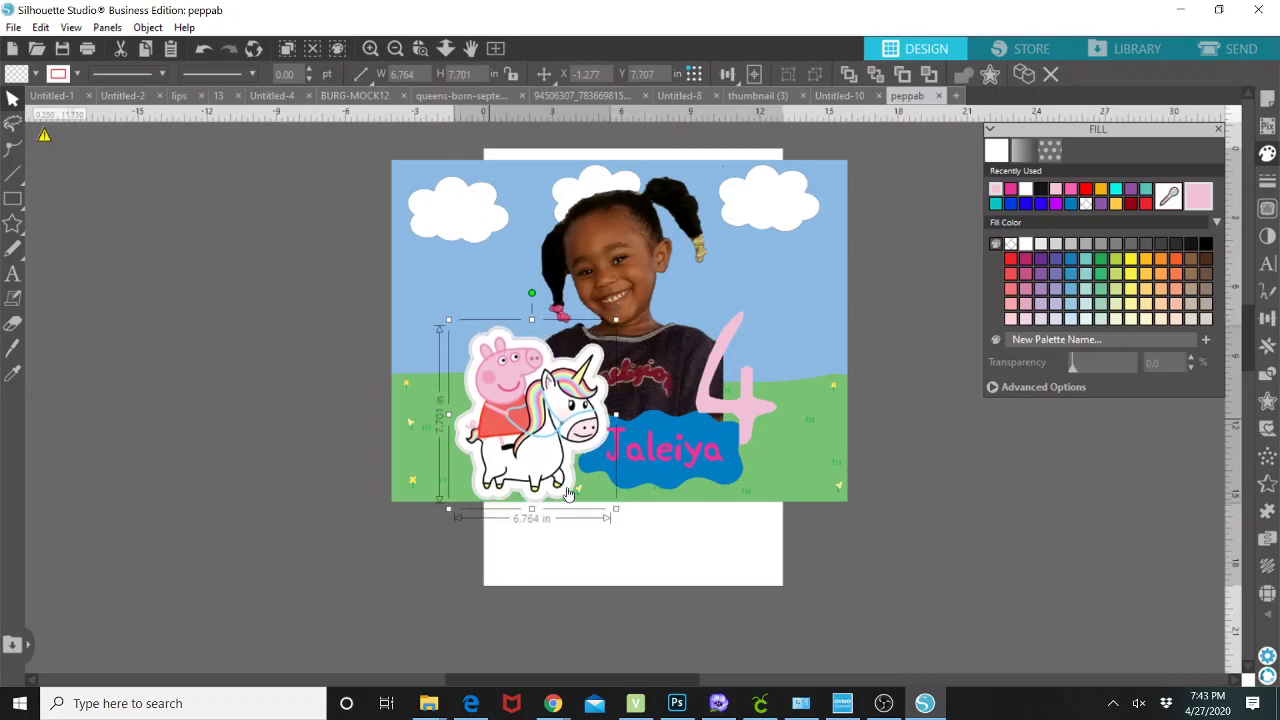
drag(616, 509, 596, 487)
drag(489, 436, 495, 436)
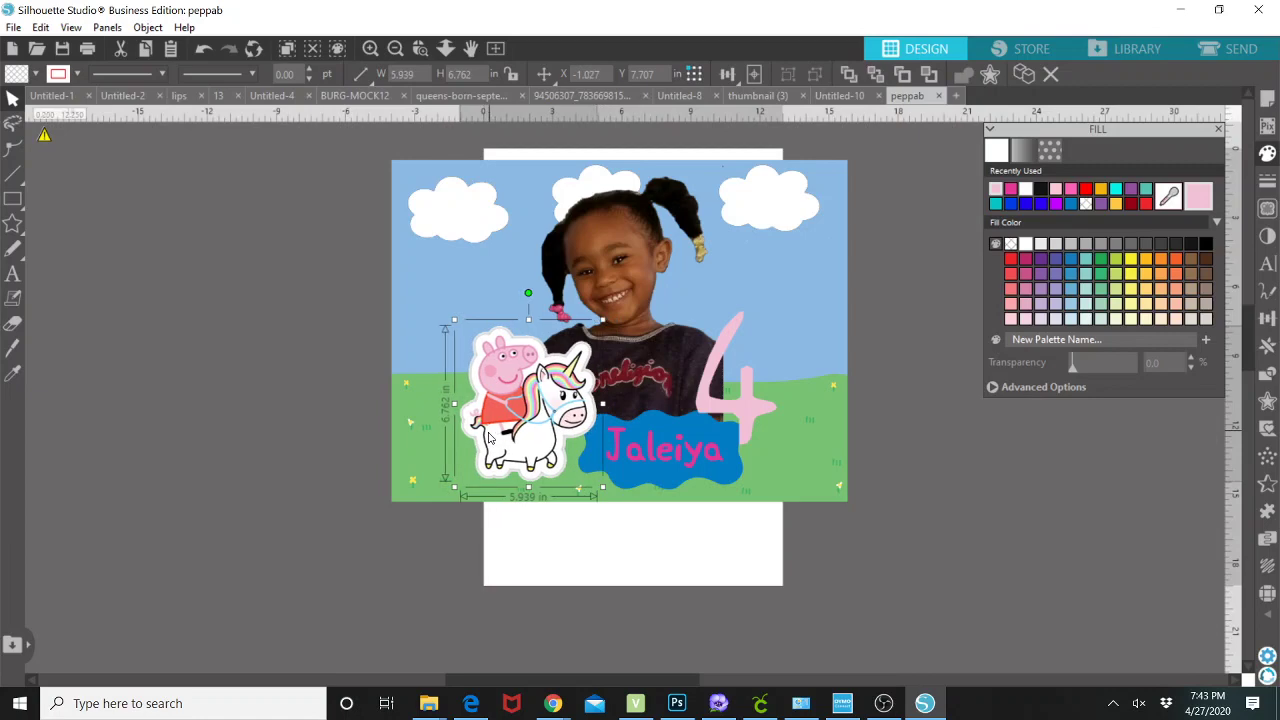
Step: Shift the blue wavy shape and the child's name slightly up and toward Peppa, then clear the selection
drag(646, 481, 643, 450)
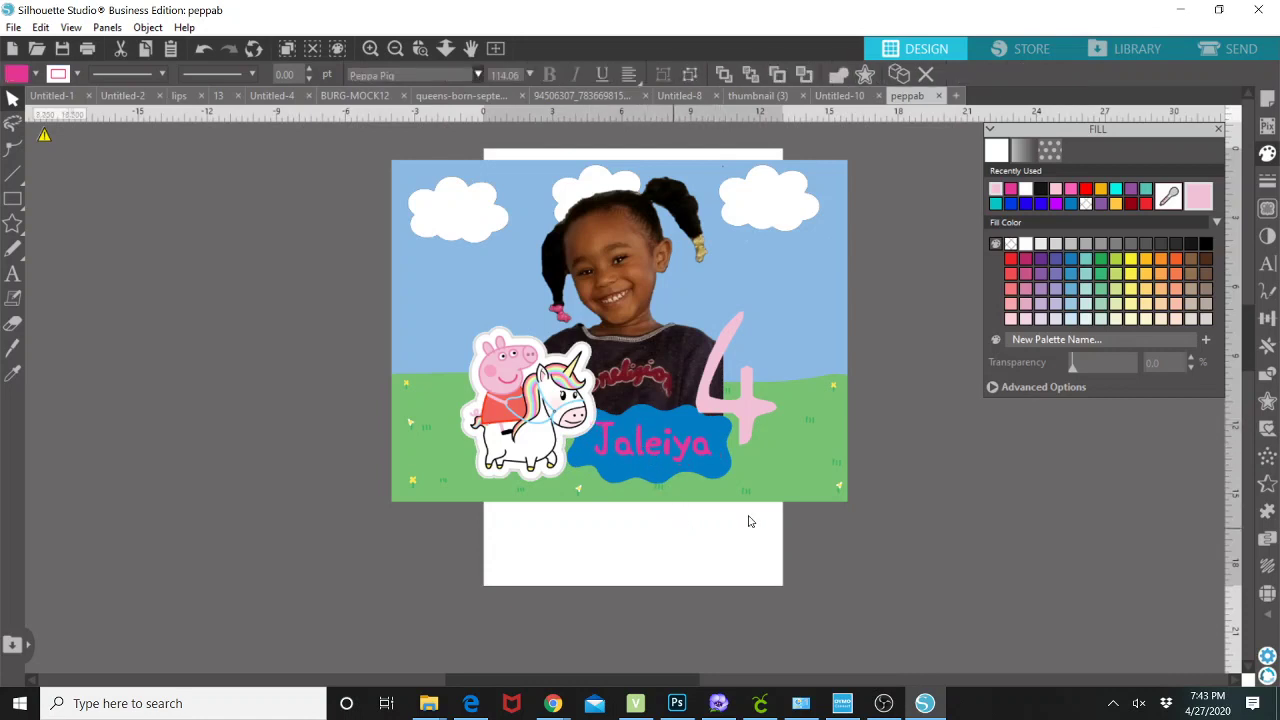
click(905, 368)
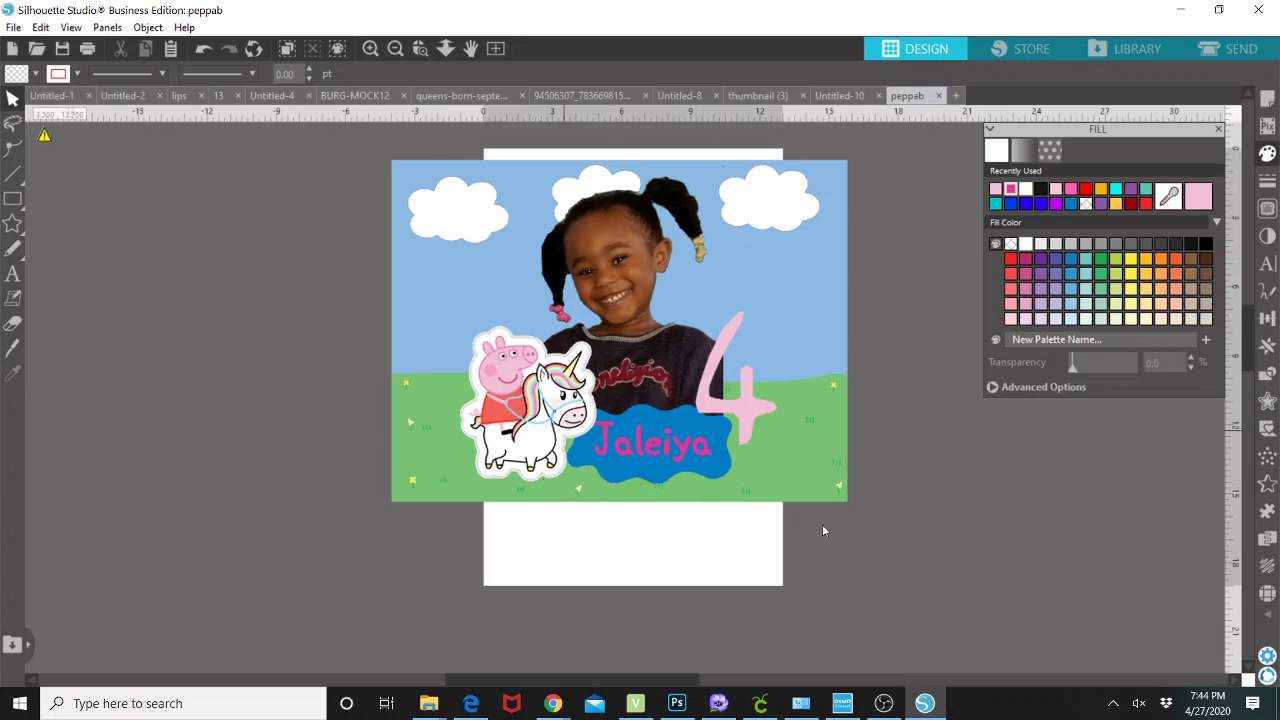
Step: Group all the pieces of the birthday design and resize the group to 14.2 × 23 in
click(403, 320)
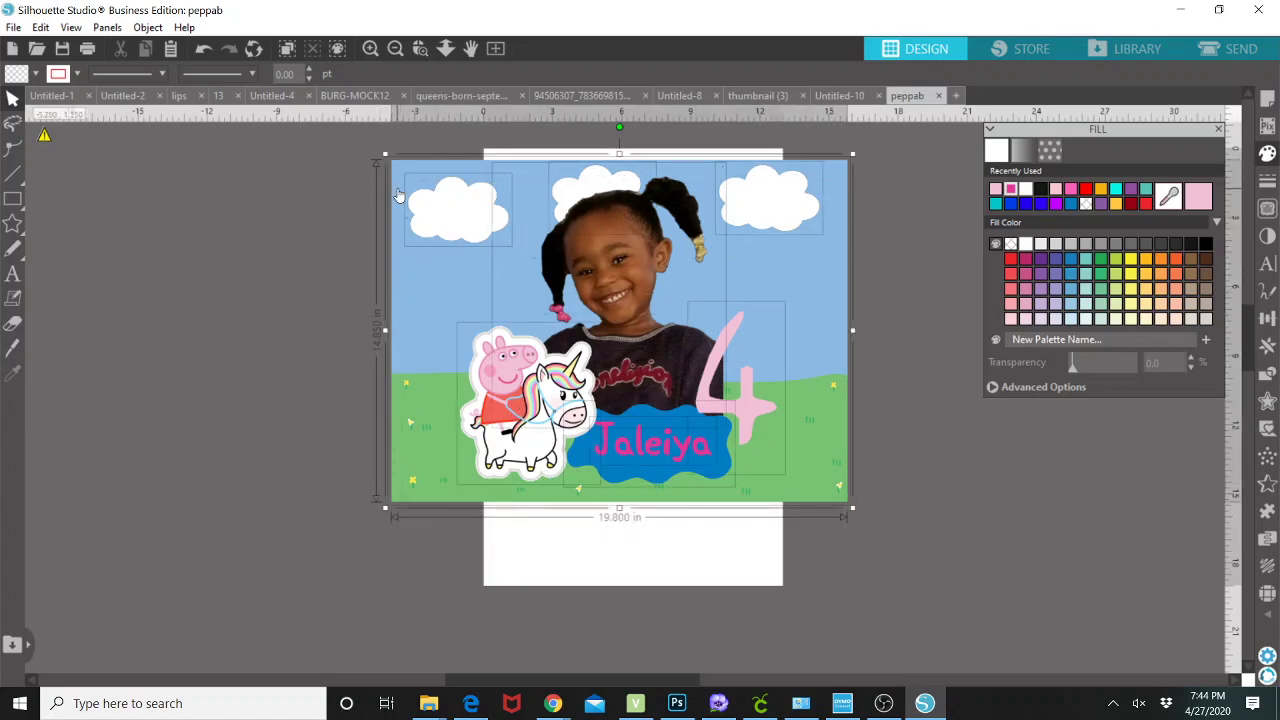
right_click(407, 197)
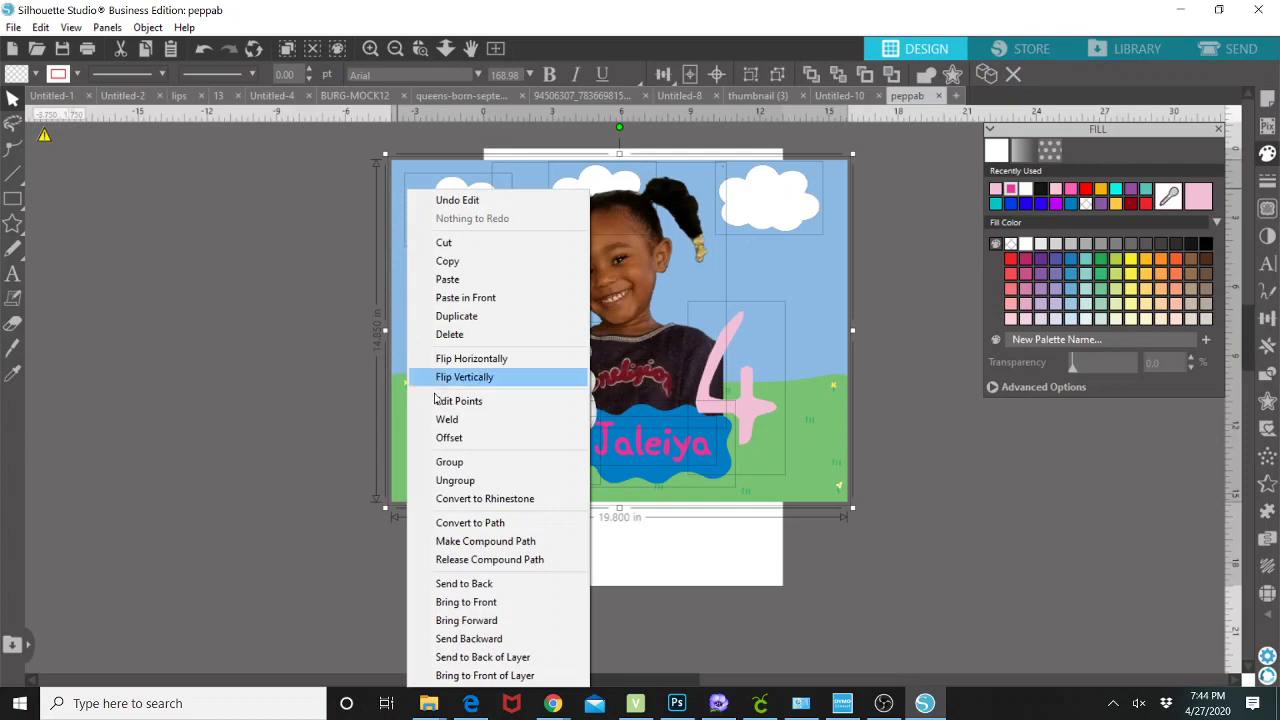
click(465, 468)
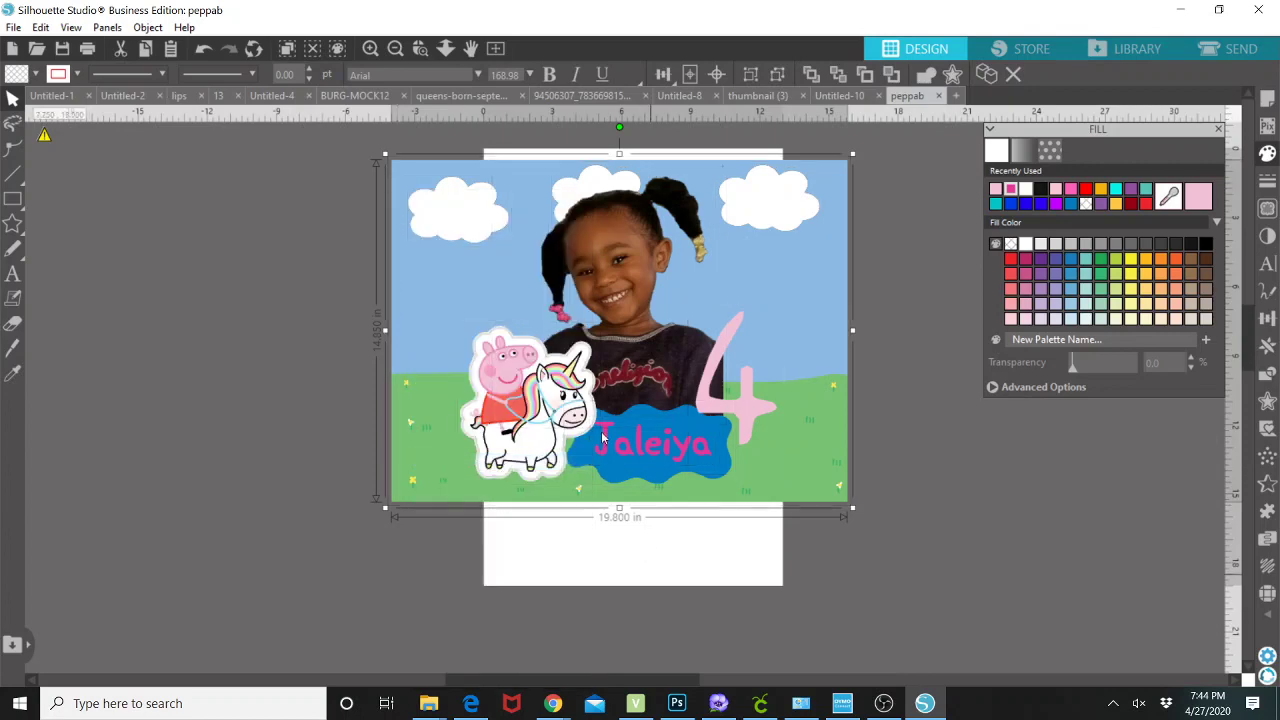
drag(680, 433, 634, 482)
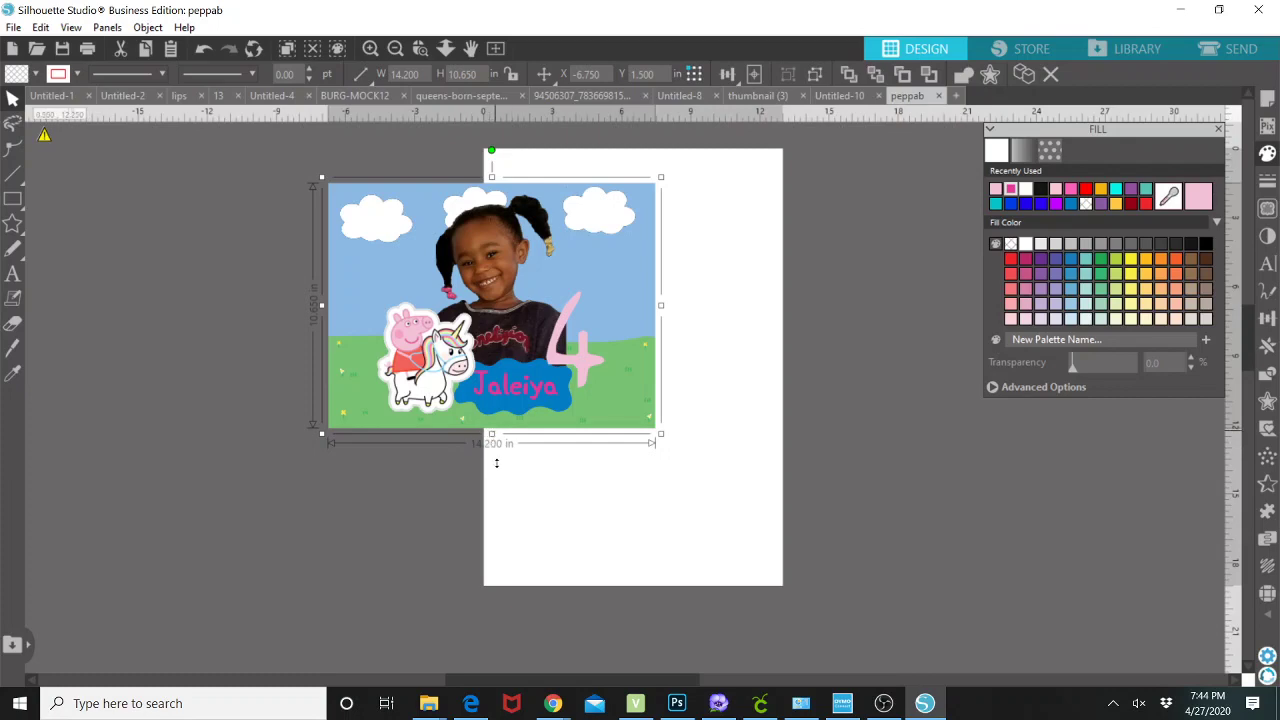
drag(496, 462, 496, 674)
click(883, 703)
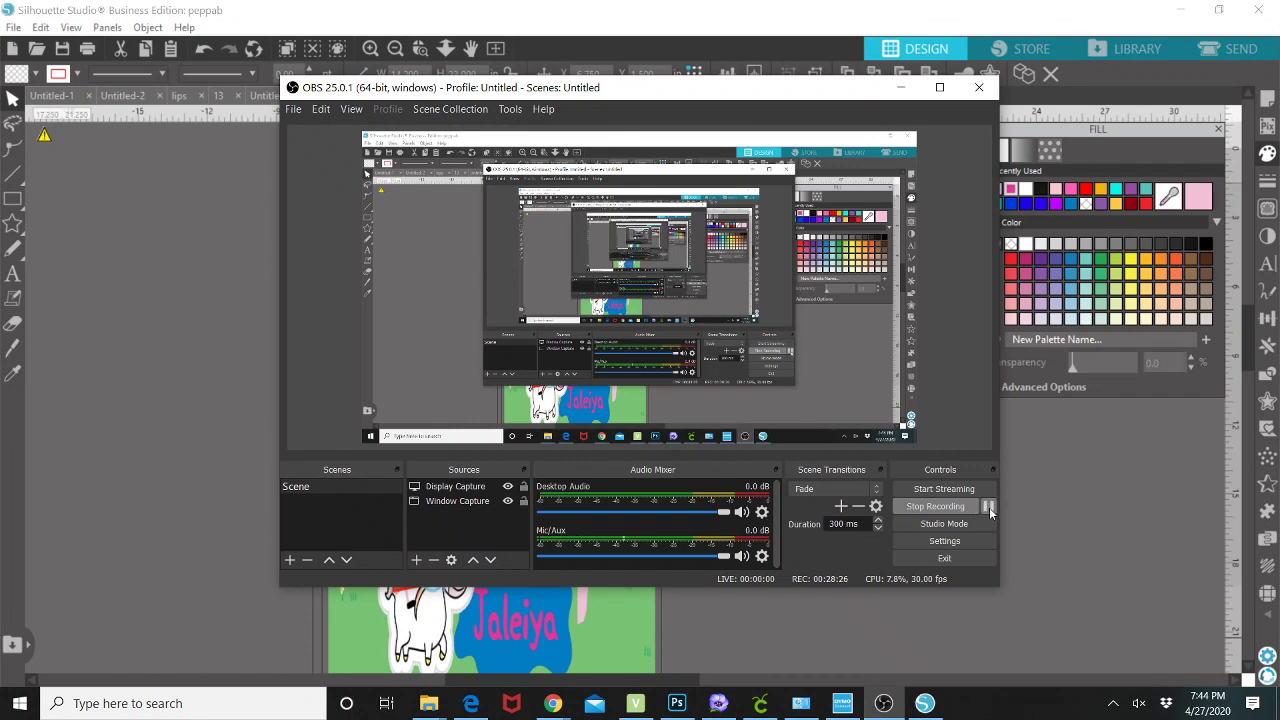
click(660, 640)
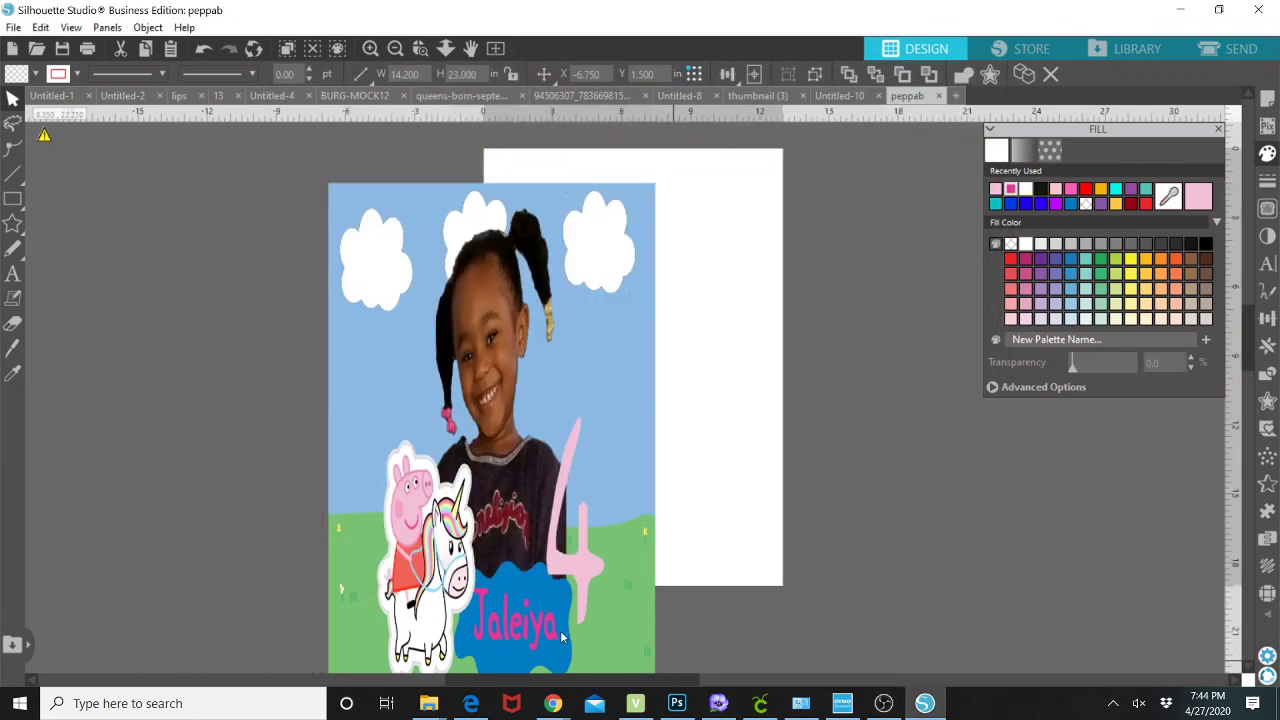
Step: Move the grouped design over the page and resize it to 13.75 × 16.167 in
drag(562, 637, 720, 511)
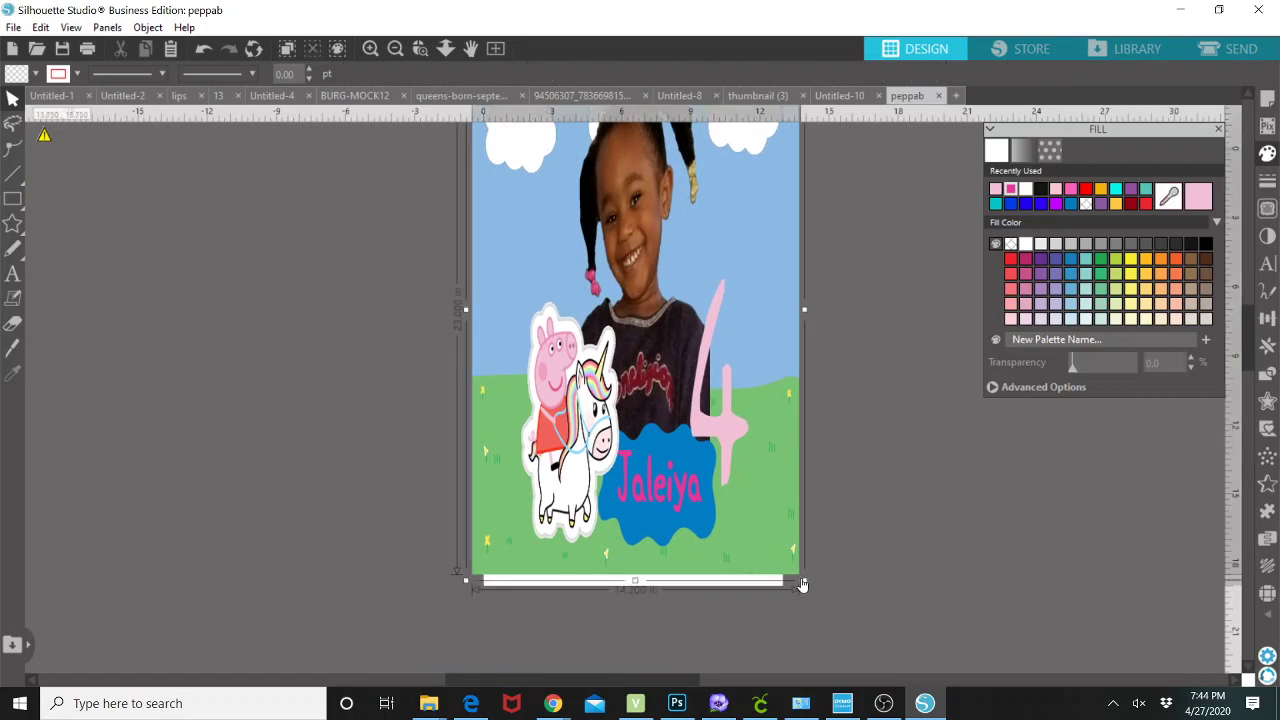
drag(802, 585, 741, 410)
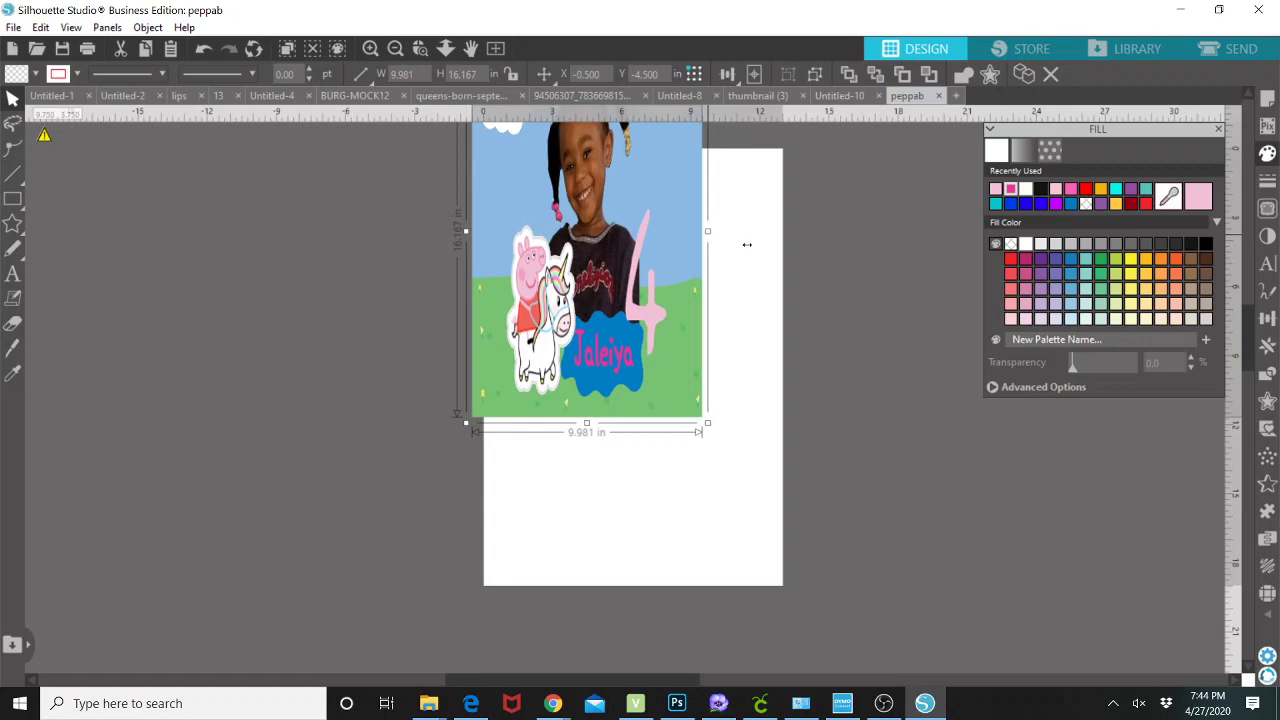
drag(753, 246, 793, 268)
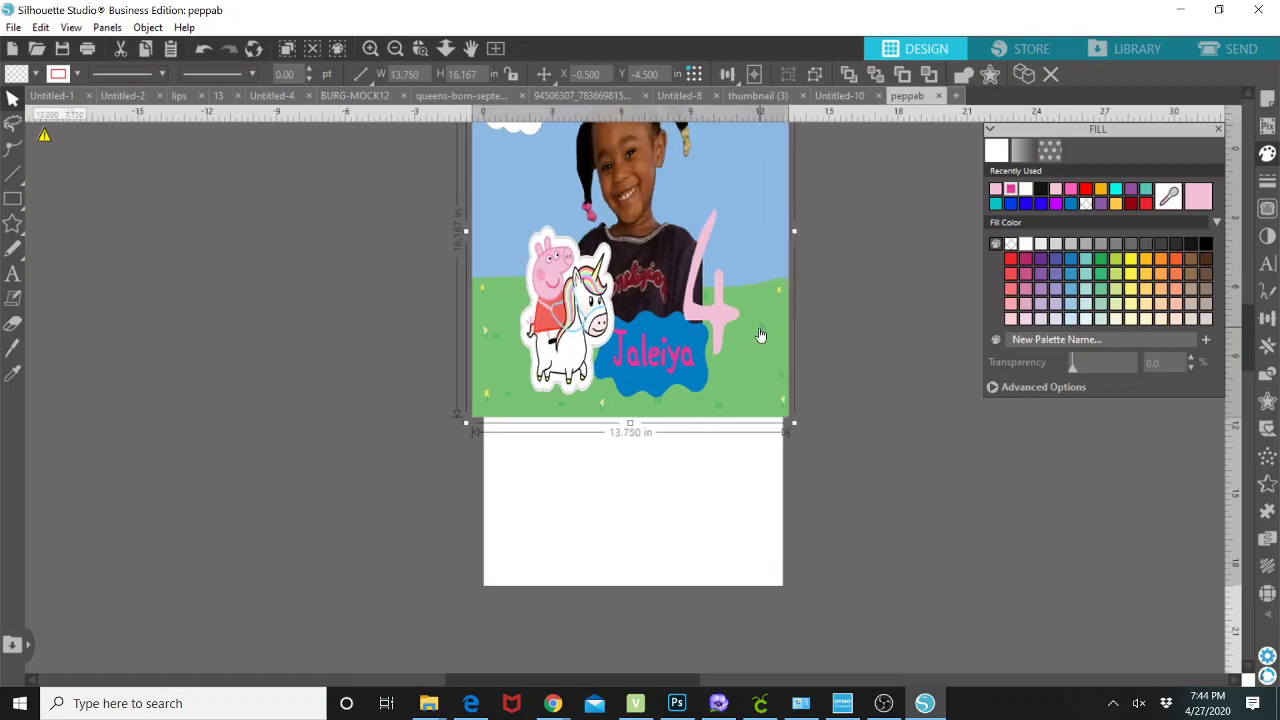
Step: Scale the grouped design down to 12.309 × 14.473 in and position it on the page at X 0.25, Y 0.25 in
scroll(705, 443, up, 2)
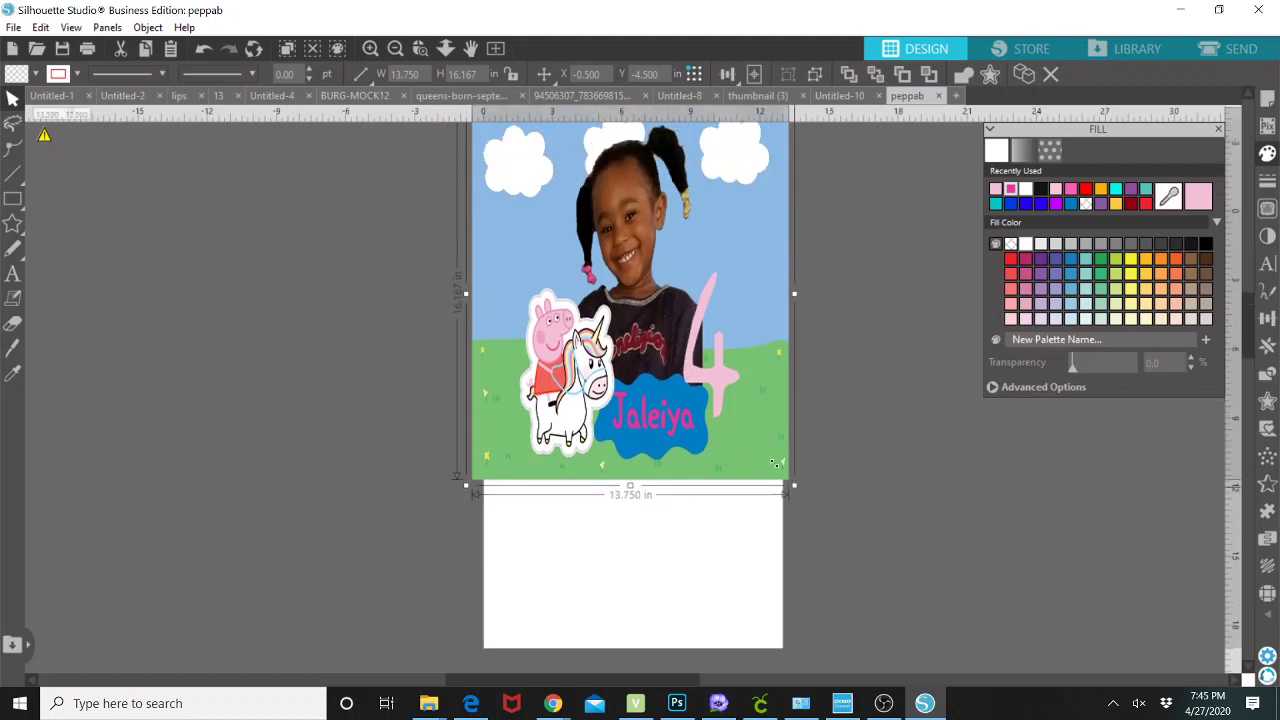
drag(774, 462, 742, 423)
drag(646, 369, 659, 425)
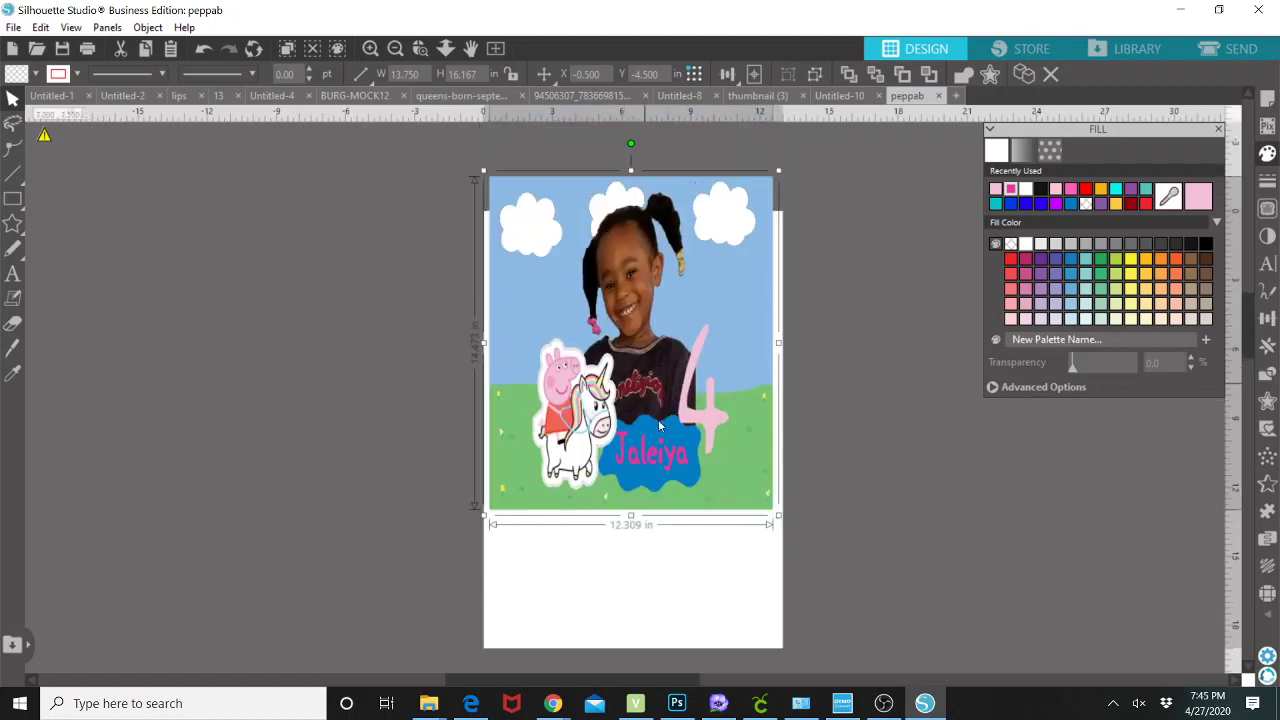
key(Left)
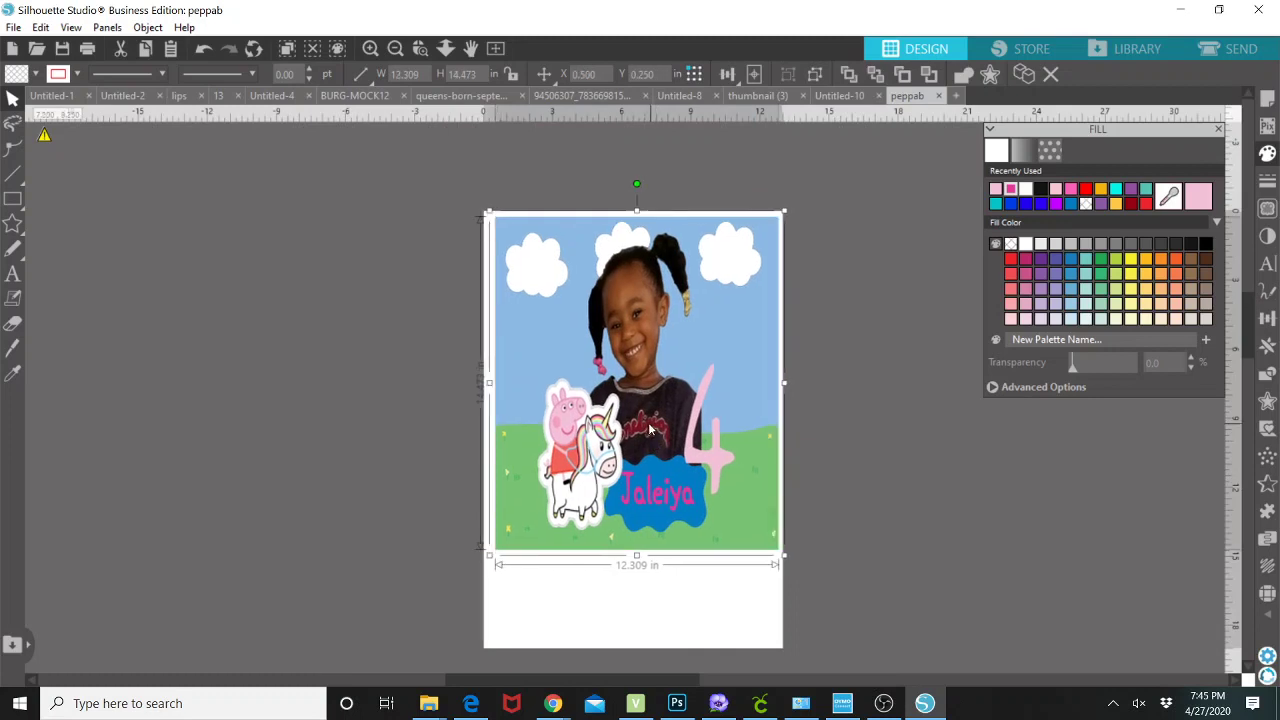
key(Left)
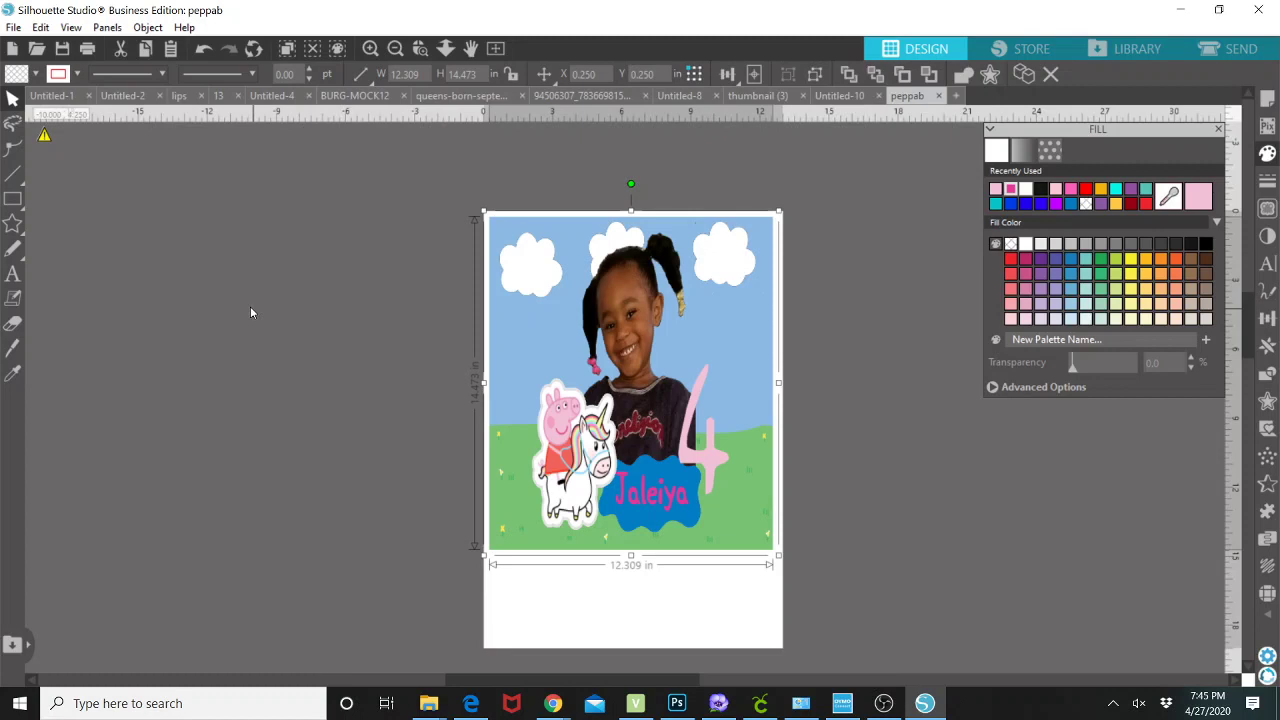
Step: Slice the whole design into upper and lower halves with a straight horizontal Knife cut at the child's chin
click(12, 274)
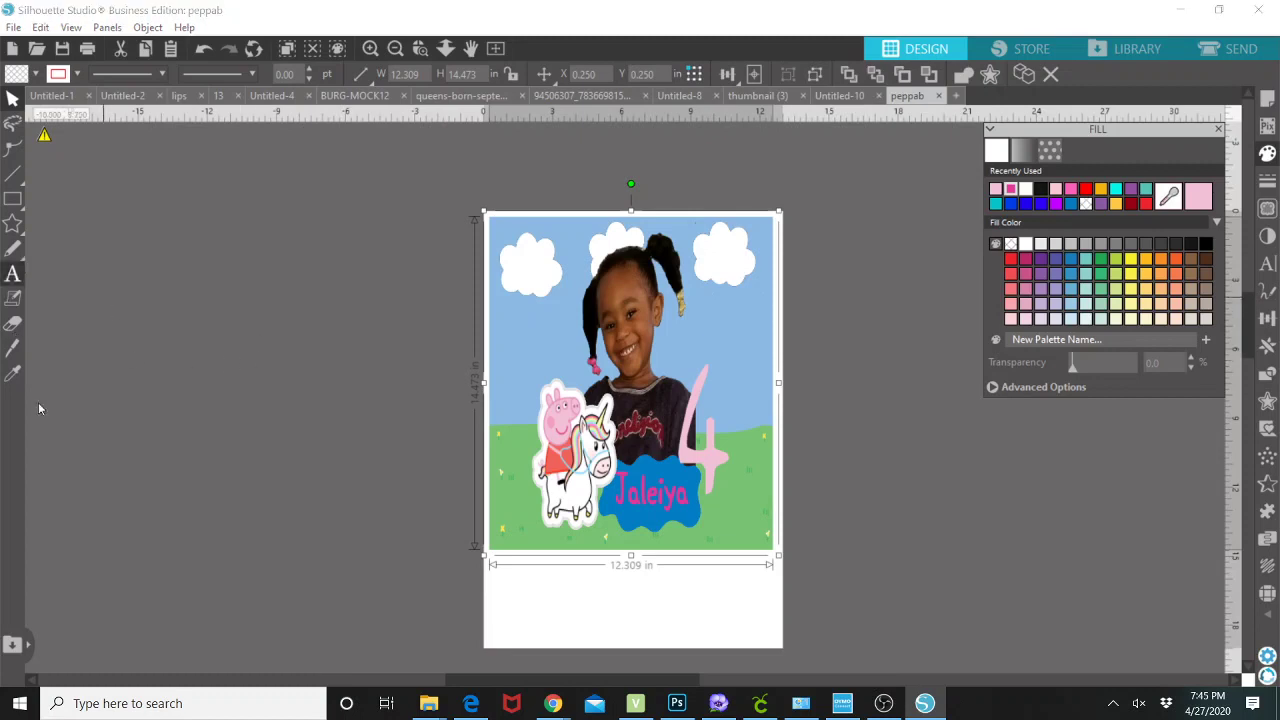
click(14, 348)
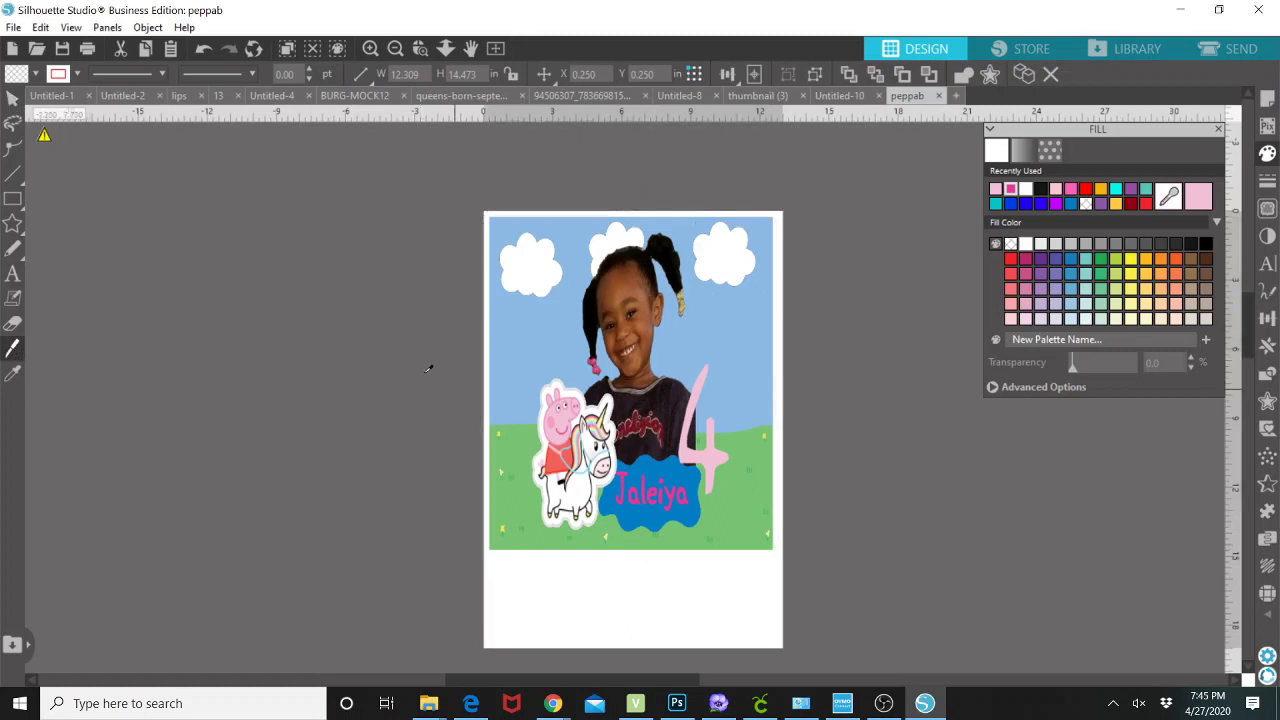
mouse_move(390, 362)
mouse_down()
mouse_move(886, 406)
mouse_move(934, 366)
mouse_move(955, 323)
mouse_move(958, 363)
mouse_up()
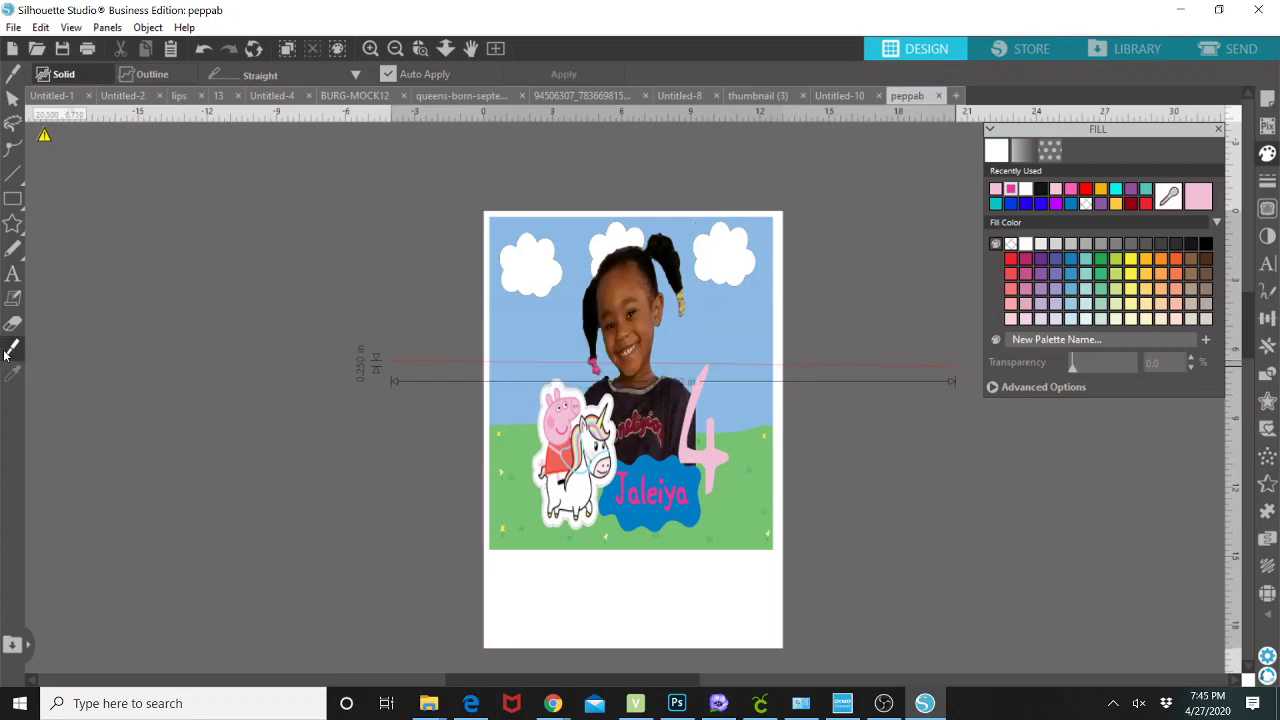
click(12, 98)
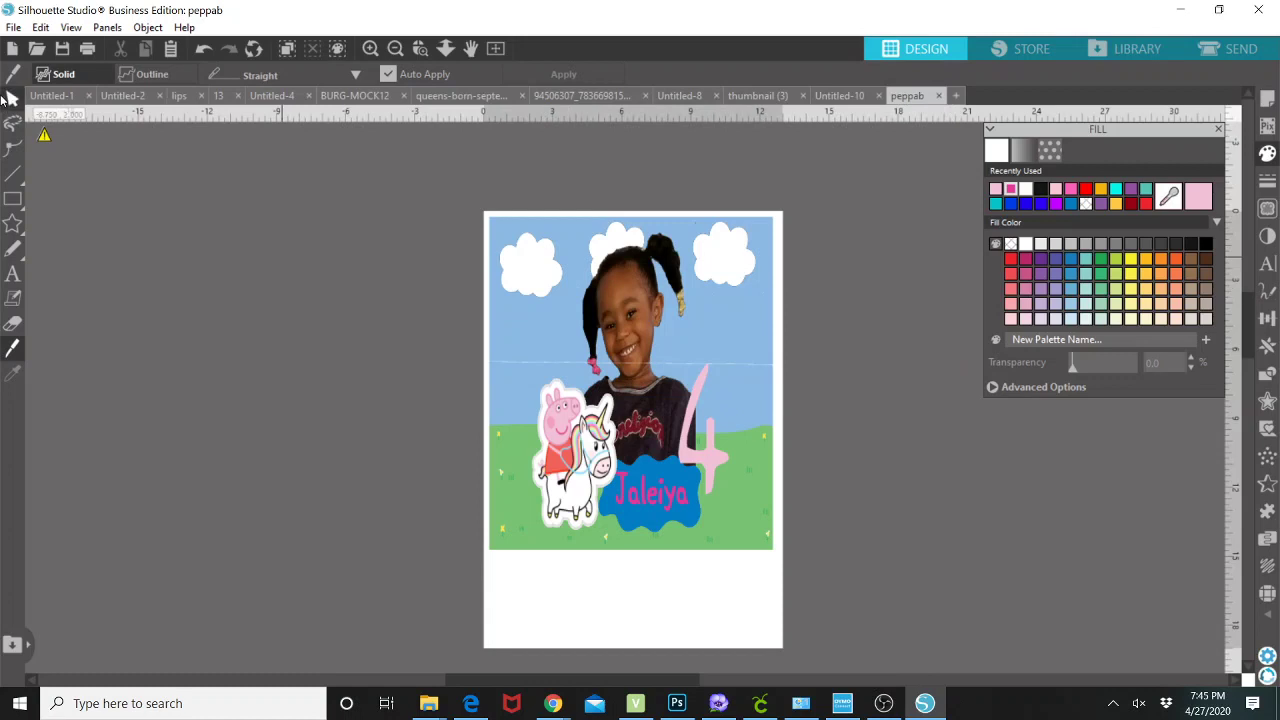
drag(732, 244, 732, 241)
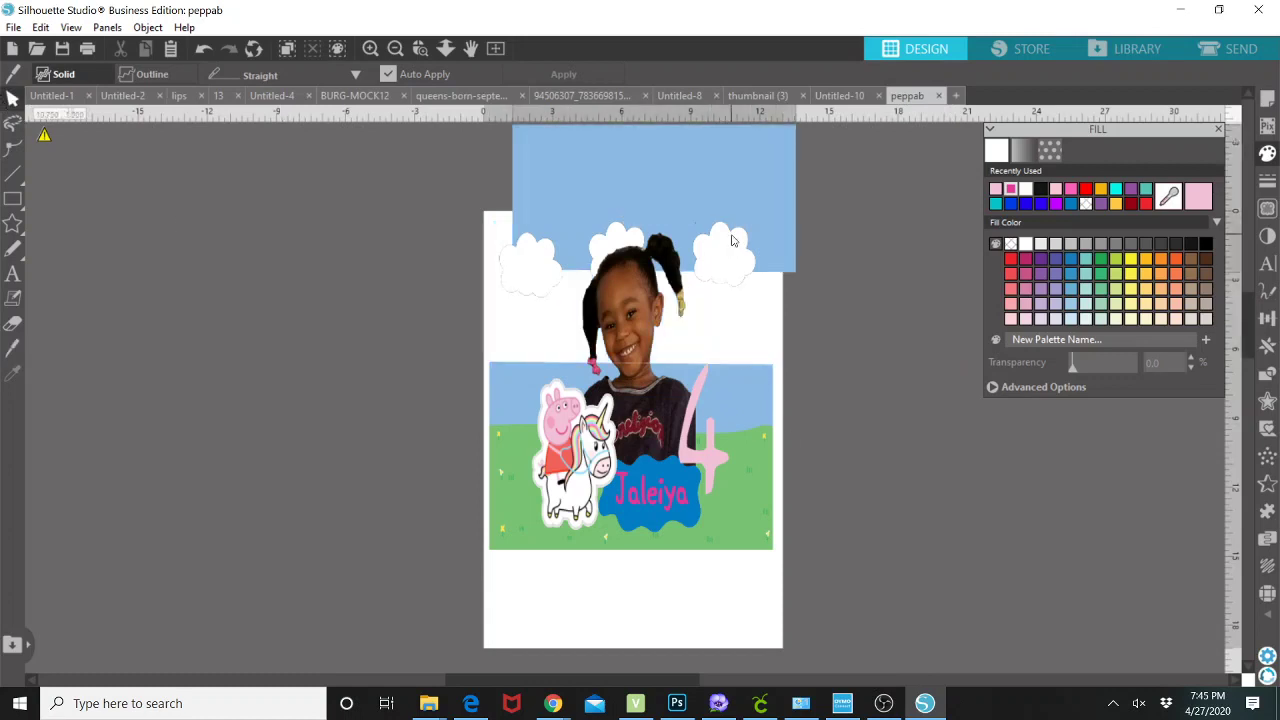
click(205, 50)
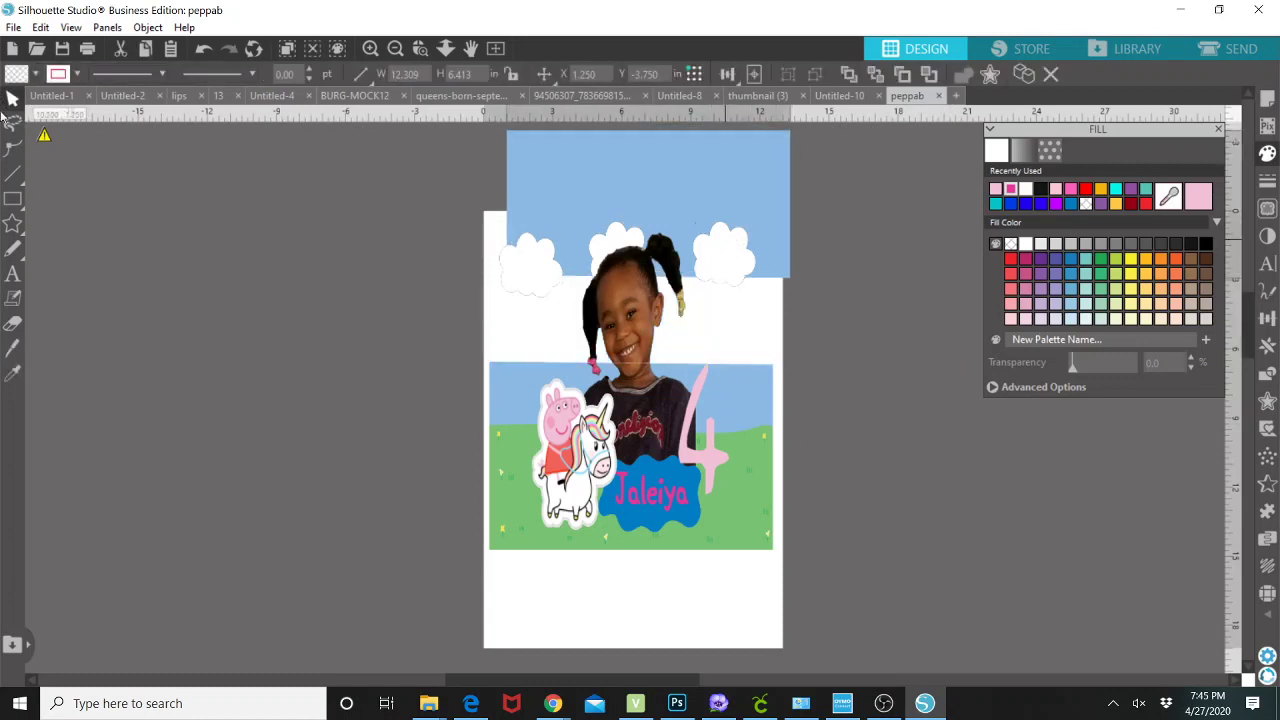
click(205, 50)
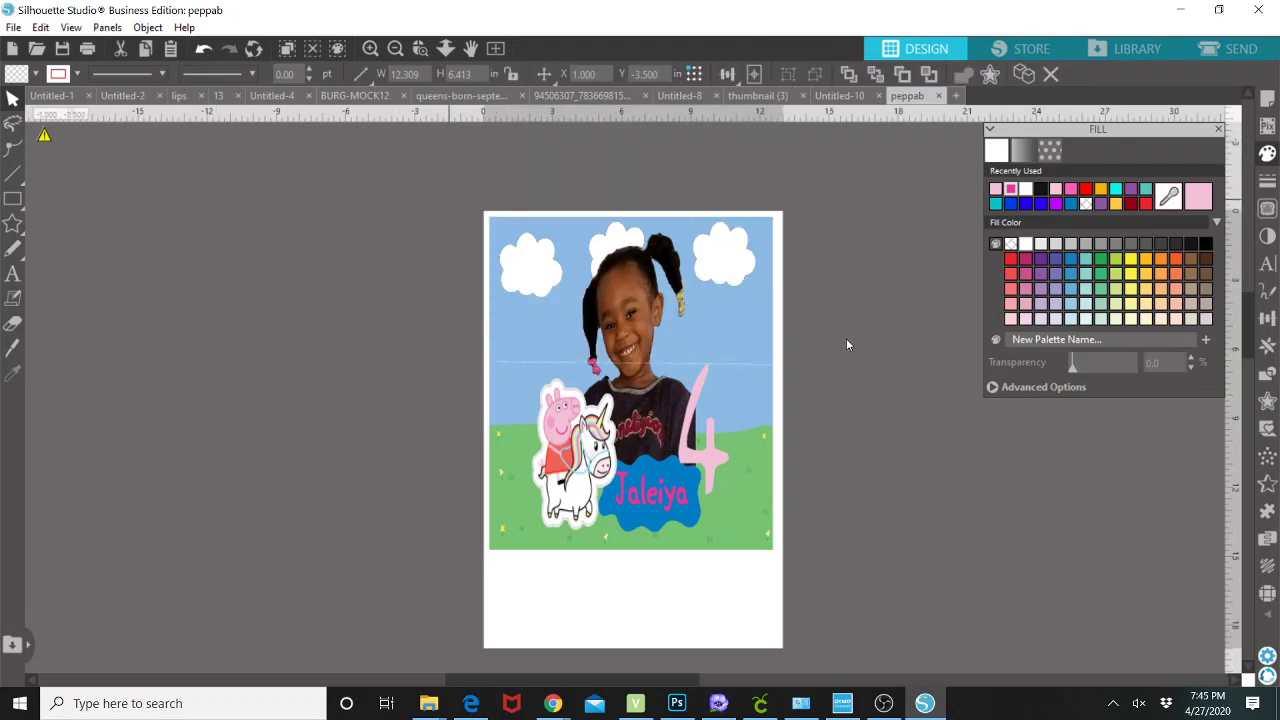
Step: Select all the pieces above the cut, move them up away from the lower half and group them
click(484, 232)
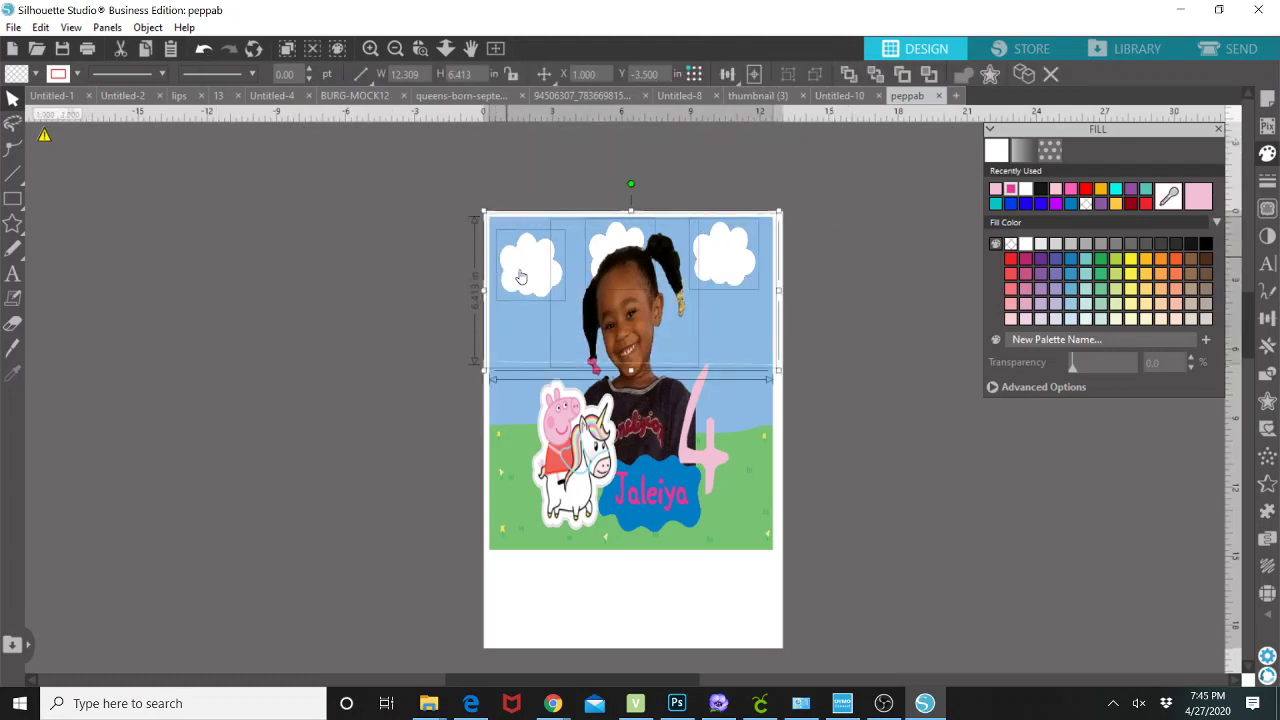
drag(541, 257, 556, 197)
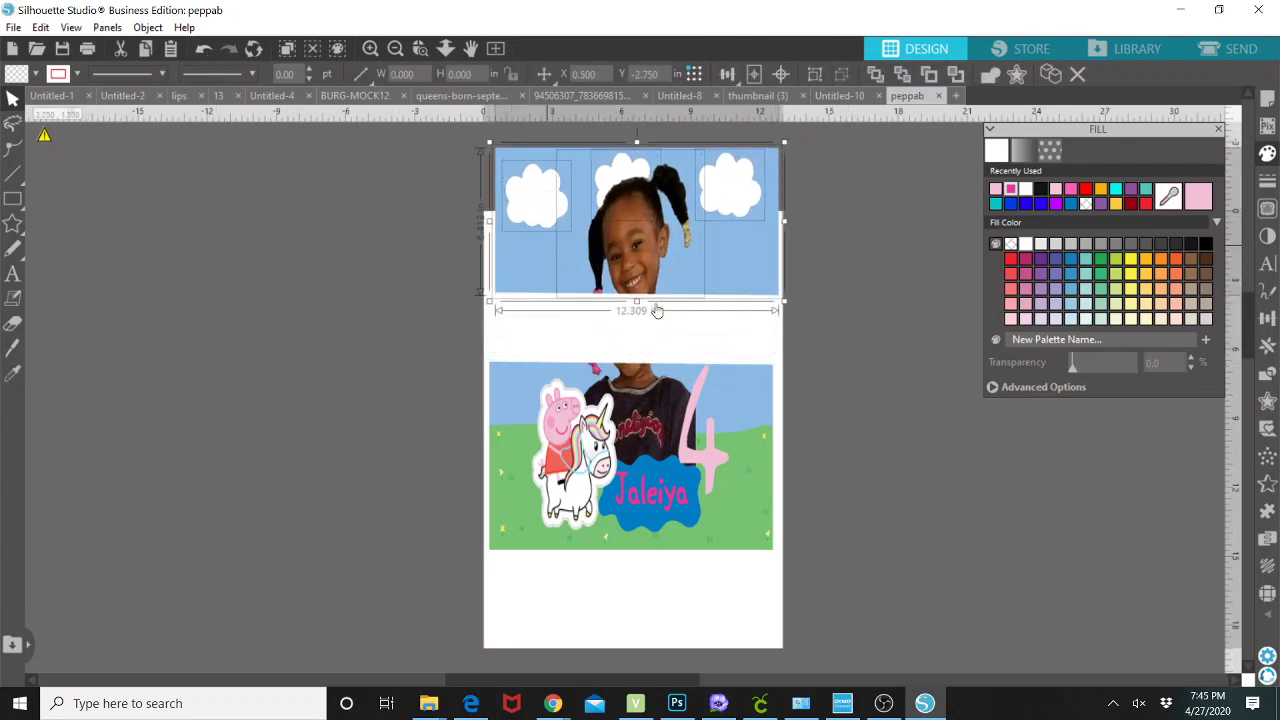
right_click(686, 249)
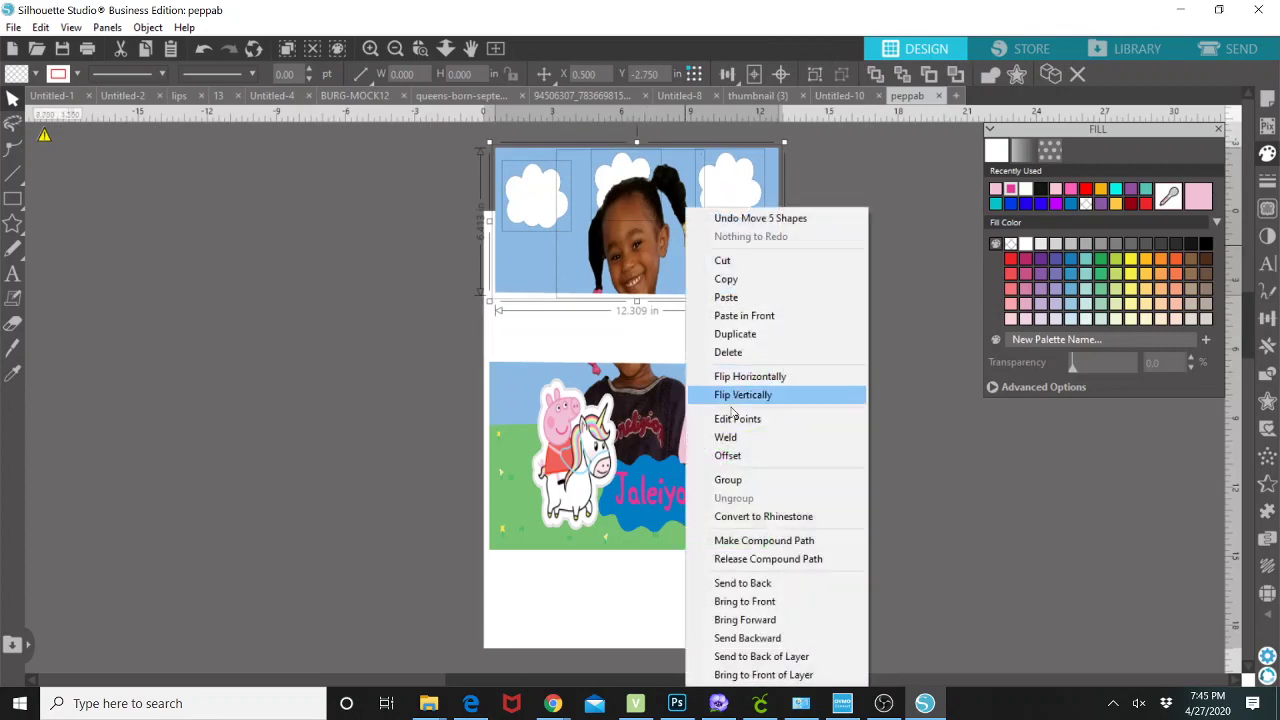
click(751, 479)
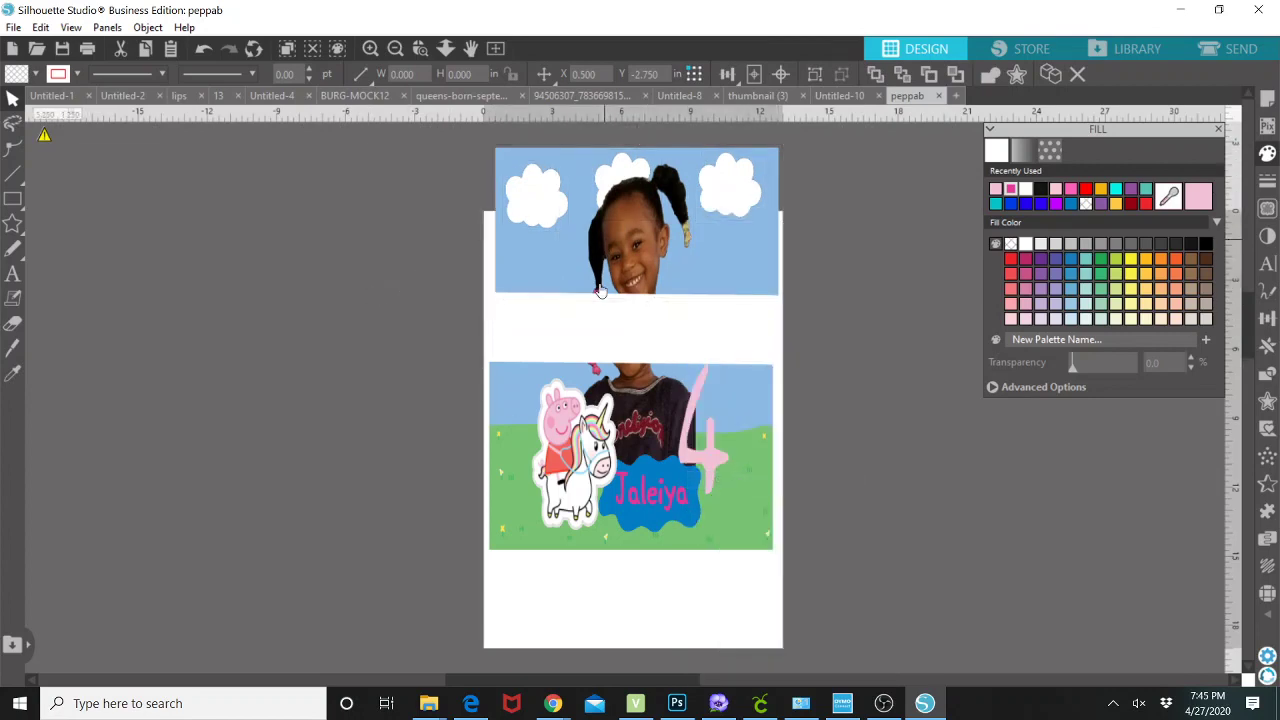
mouse_move(603, 232)
mouse_down()
mouse_move(608, 279)
mouse_move(610, 251)
mouse_up()
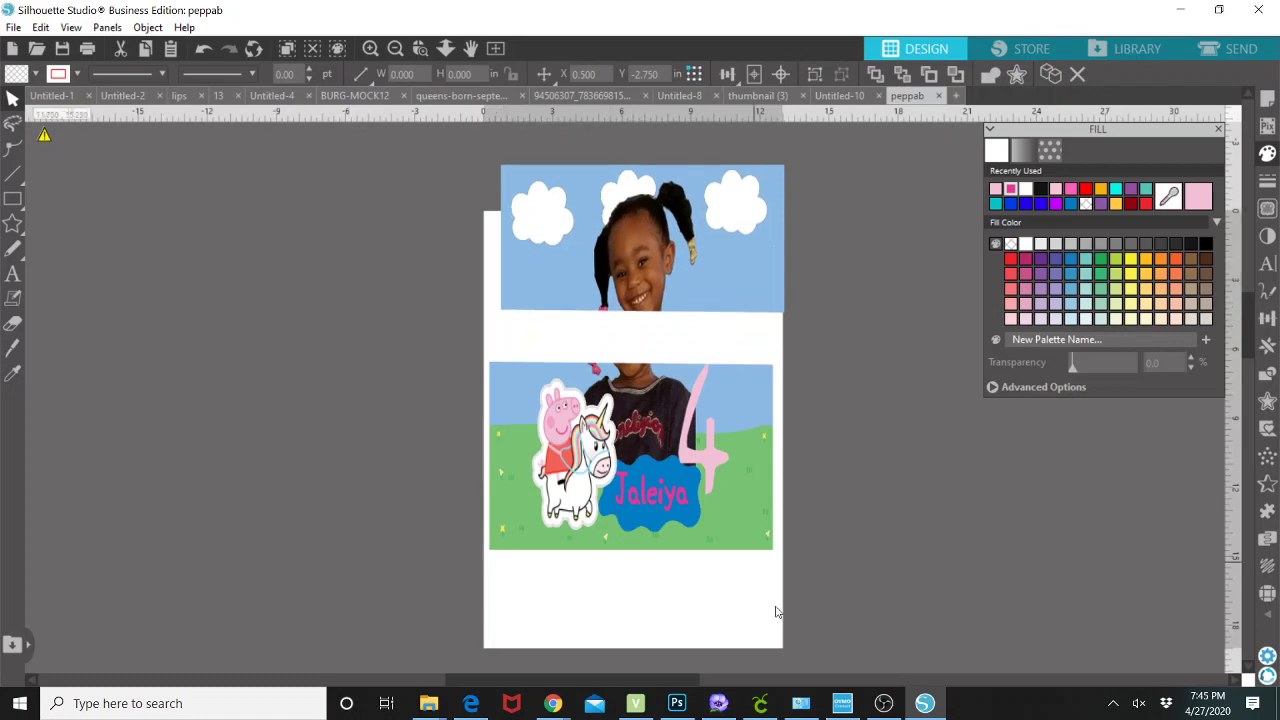
Step: Group all the pieces below the cut into one lower half
click(560, 490)
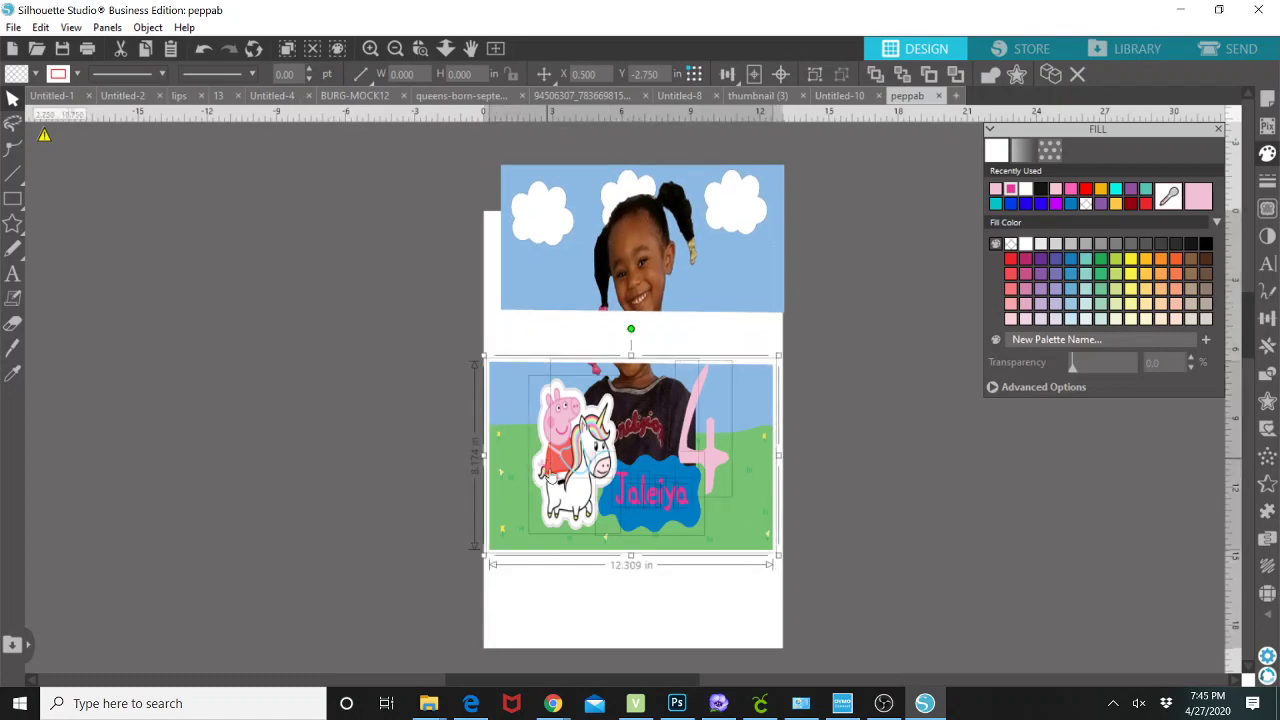
right_click(567, 502)
click(611, 291)
Step: Rejoin the halves, placing the upper one at X 0.25, Y 0.5 in and the lower one at X 0.25, Y 6.799 in
drag(590, 295, 577, 336)
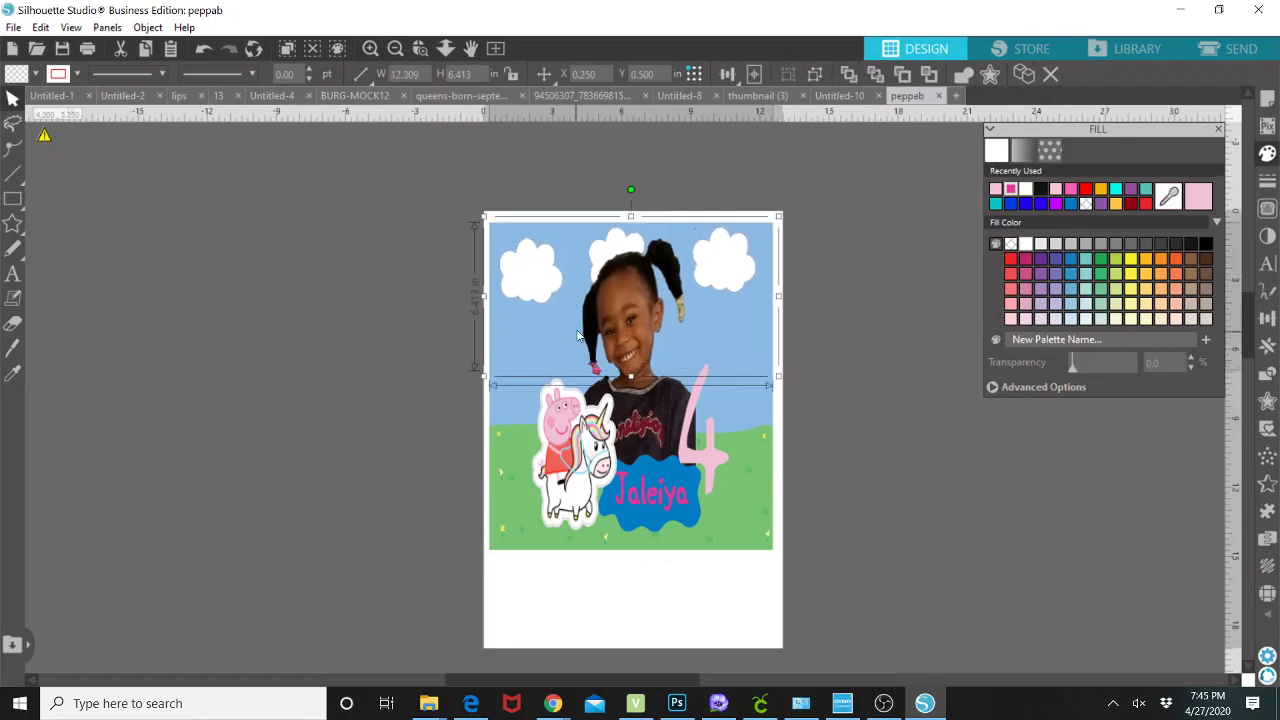
click(467, 408)
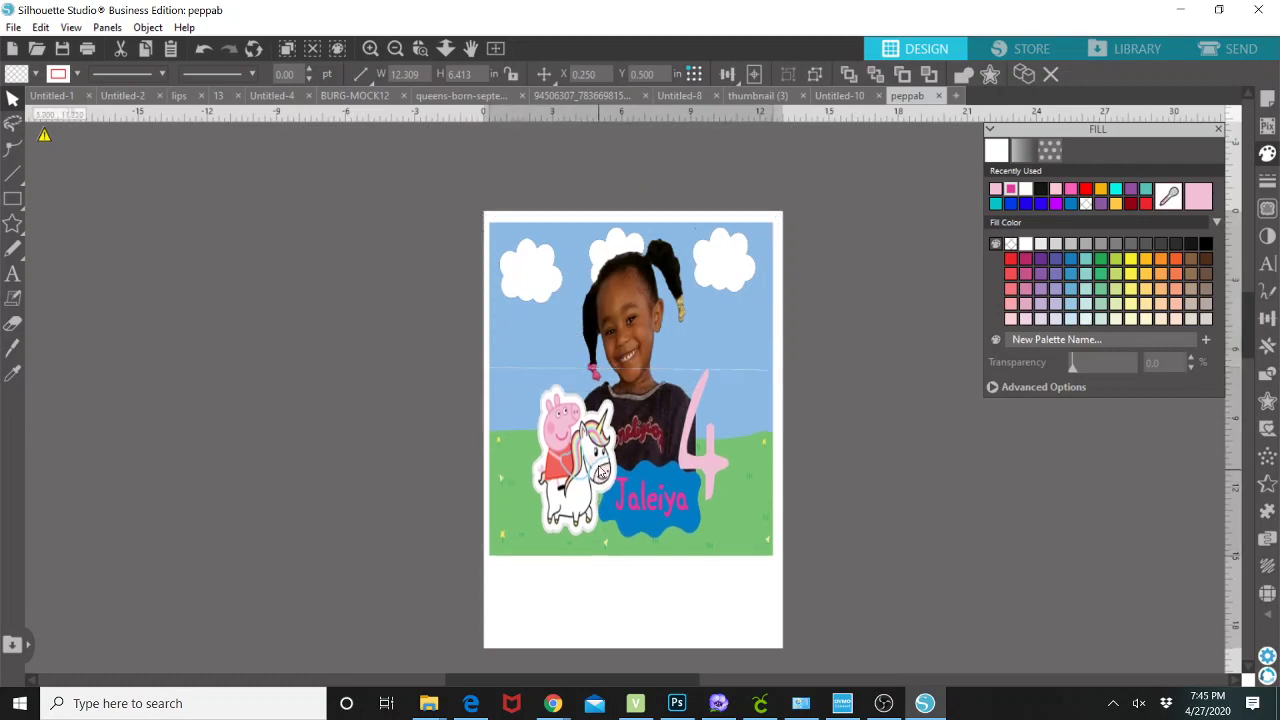
drag(598, 474, 600, 480)
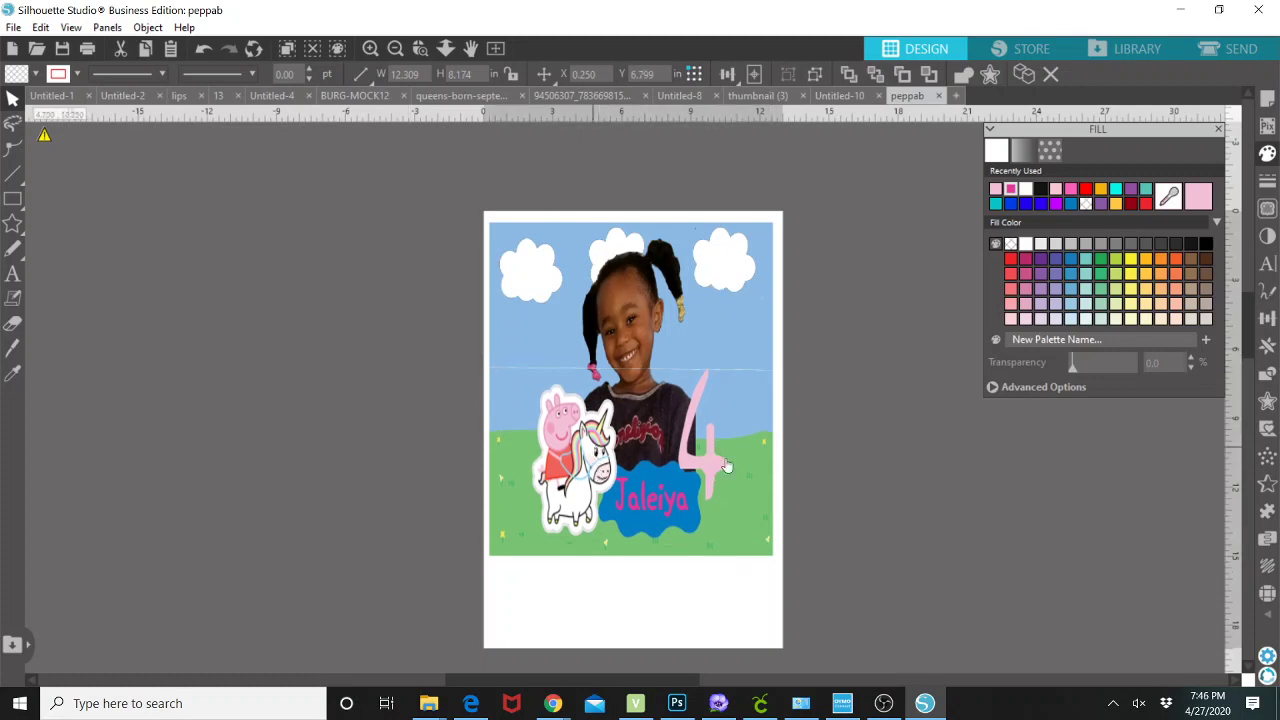
click(790, 467)
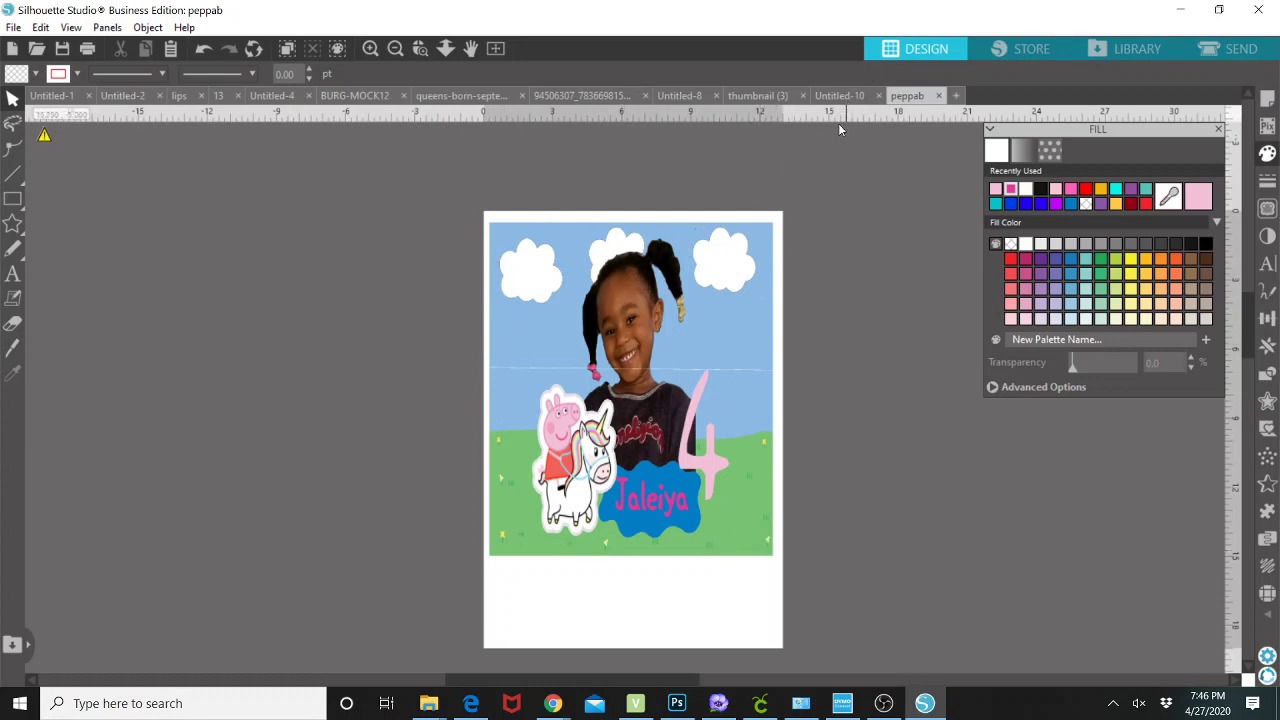
Step: Bring up the "thumbnail (3)" design with its selection cleared, and switch to OBS
click(838, 95)
click(767, 95)
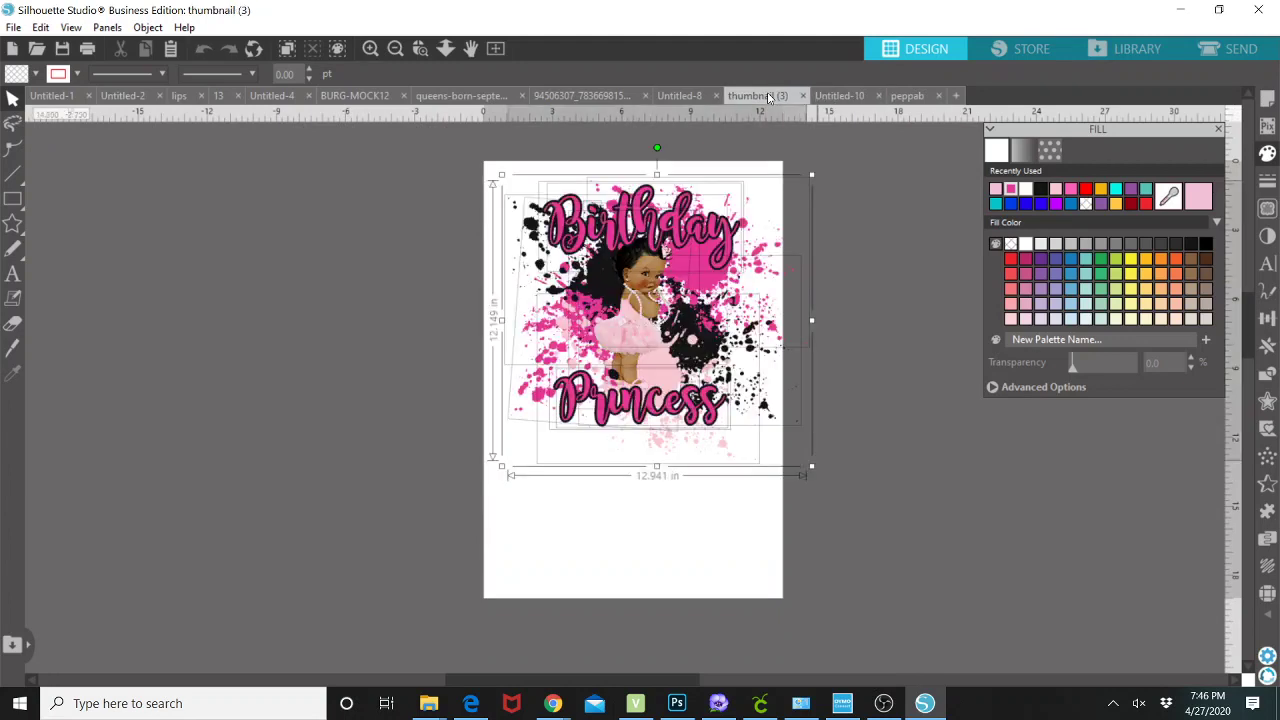
click(686, 552)
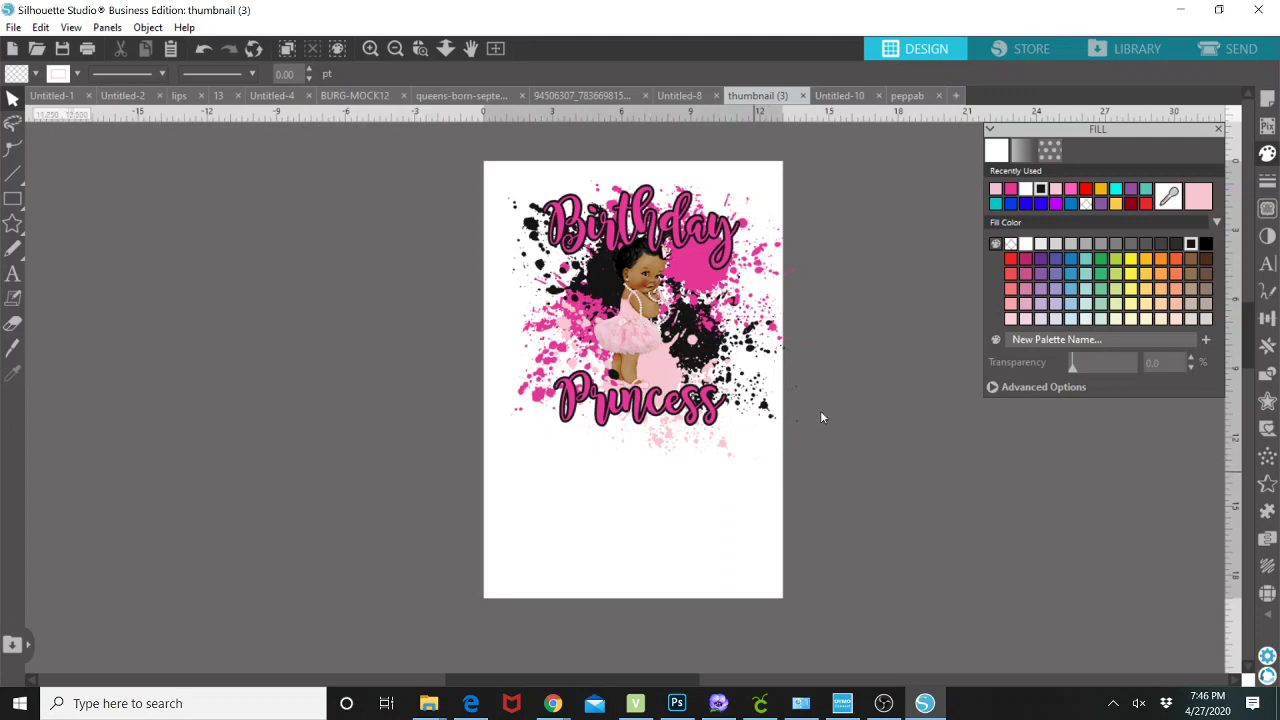
click(895, 704)
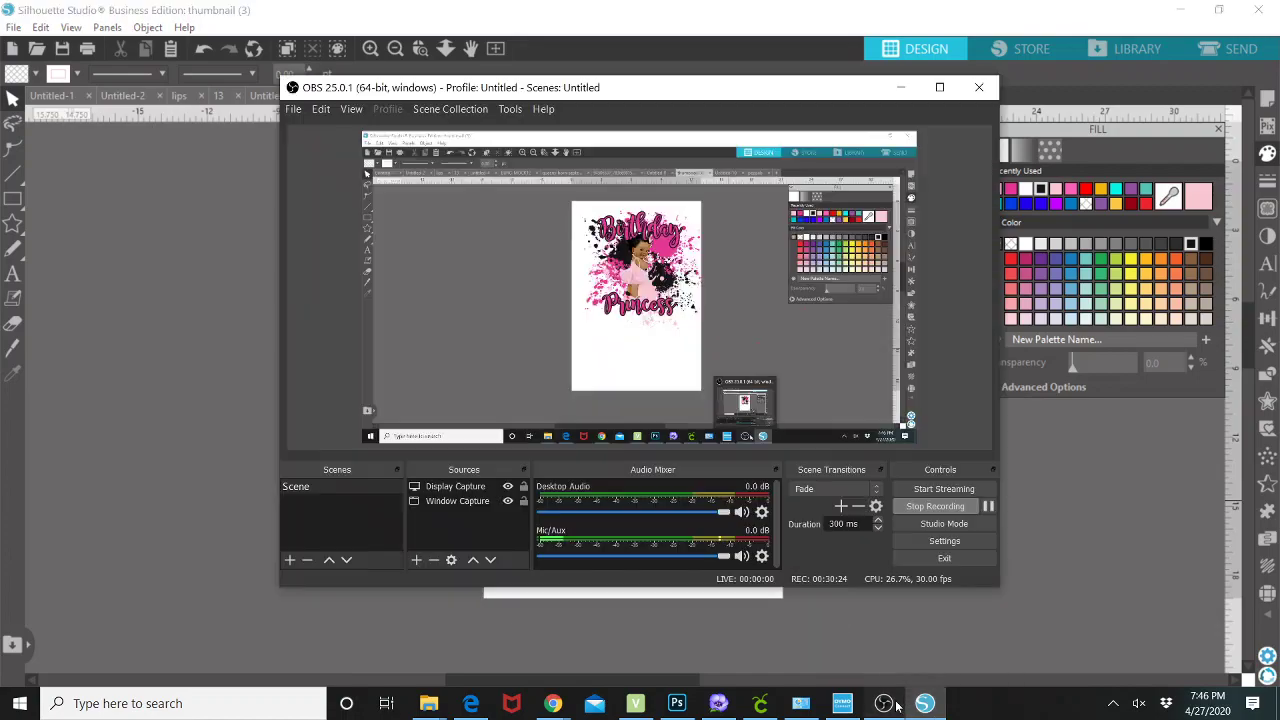